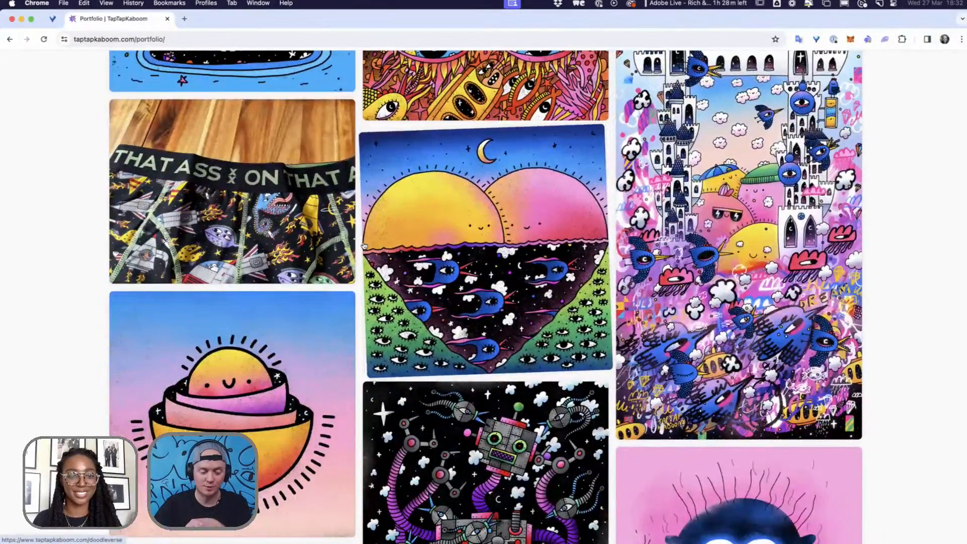
Step: Browse the doodle illustrations further down the portfolio page
{"action": "scroll", "coordinate": [362, 245], "scroll_direction": "down", "scroll_amount": 7}
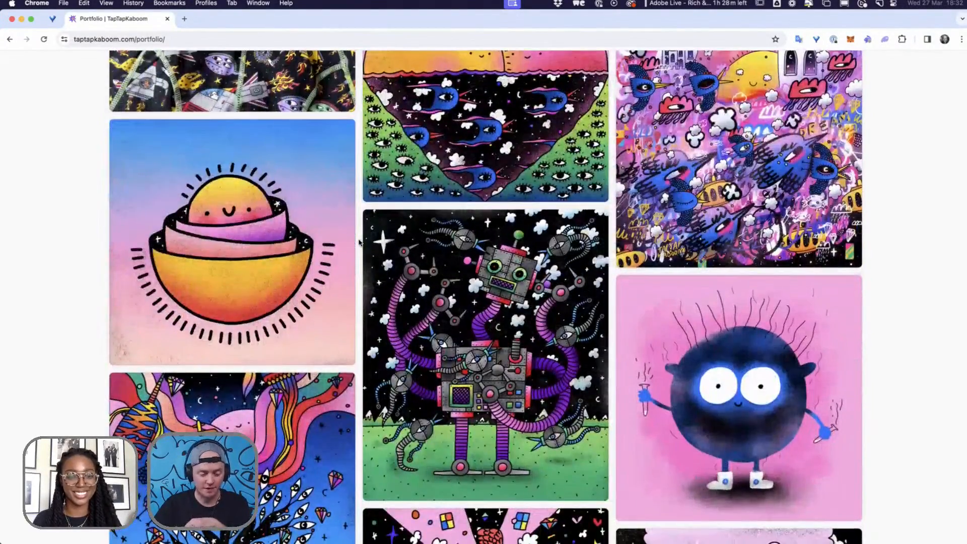
{"action": "scroll", "coordinate": [359, 243], "scroll_direction": "down", "scroll_amount": 13}
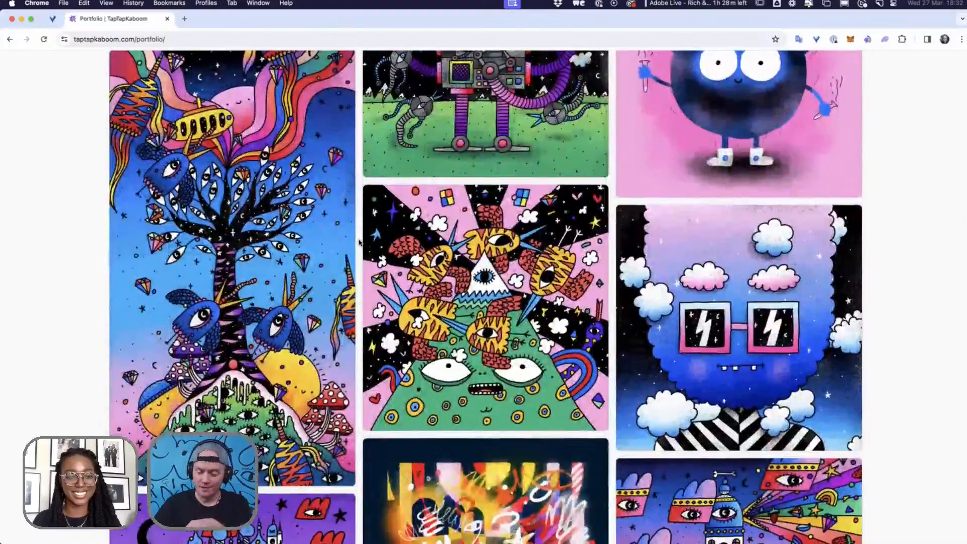
{"action": "scroll", "coordinate": [359, 243], "scroll_direction": "down", "scroll_amount": 9}
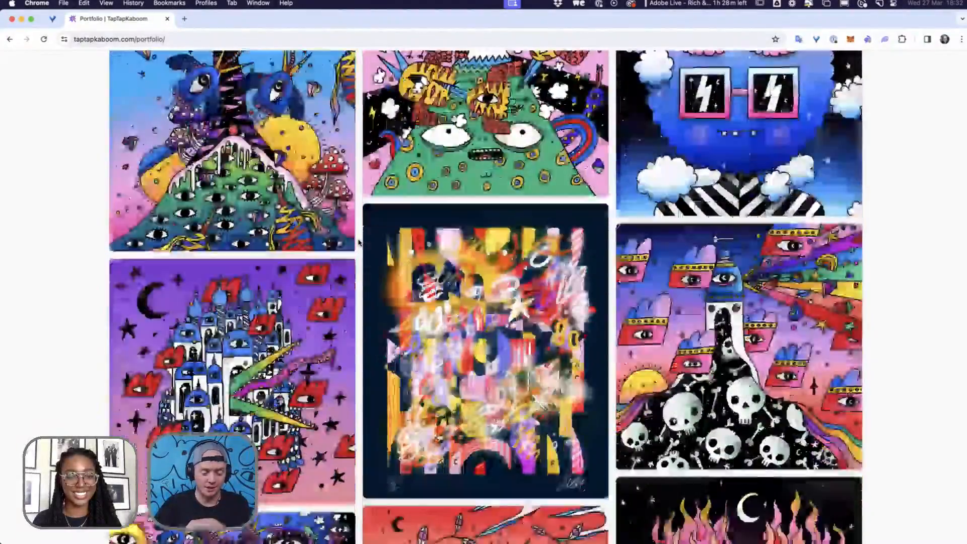
{"action": "scroll", "coordinate": [359, 242], "scroll_direction": "down", "scroll_amount": 10}
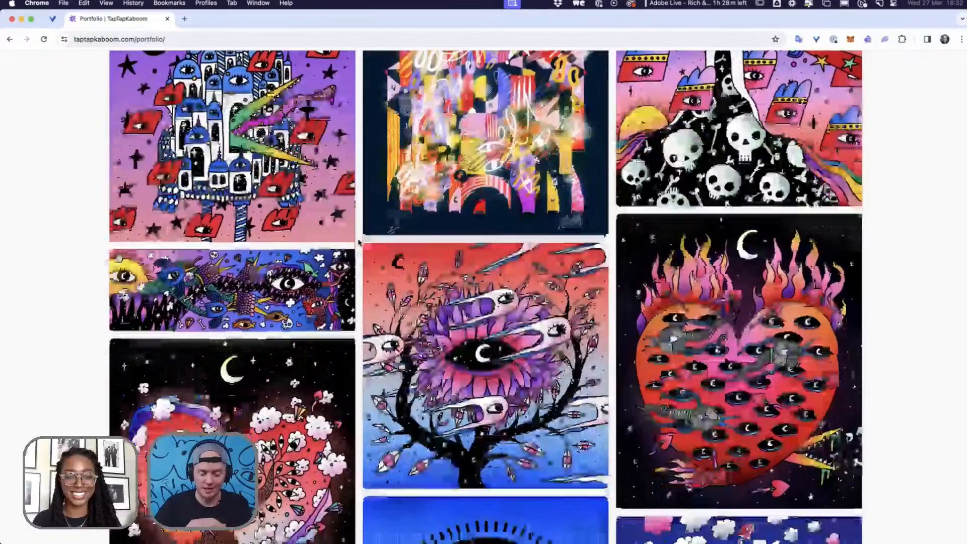
{"action": "scroll", "coordinate": [359, 242], "scroll_direction": "down", "scroll_amount": 4}
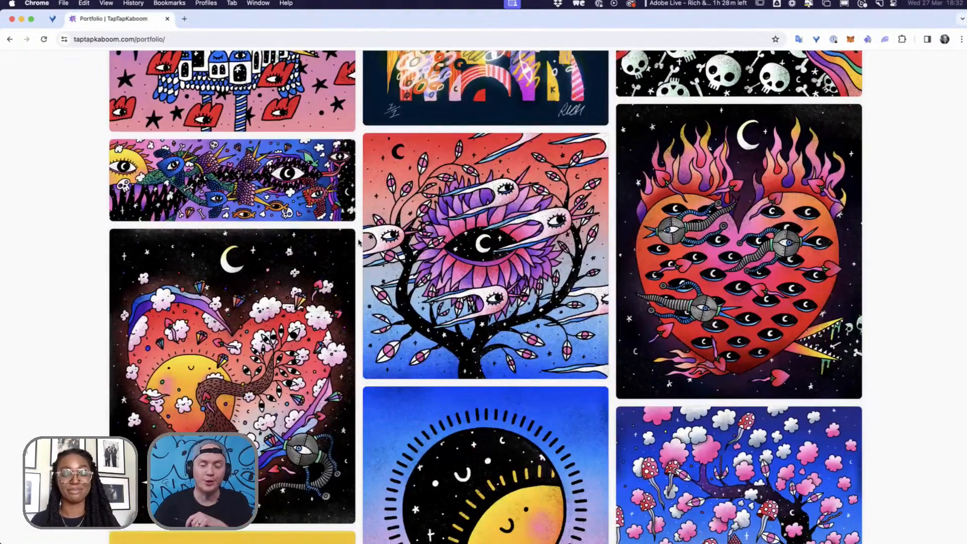
{"action": "scroll", "coordinate": [359, 242], "scroll_direction": "down", "scroll_amount": 7}
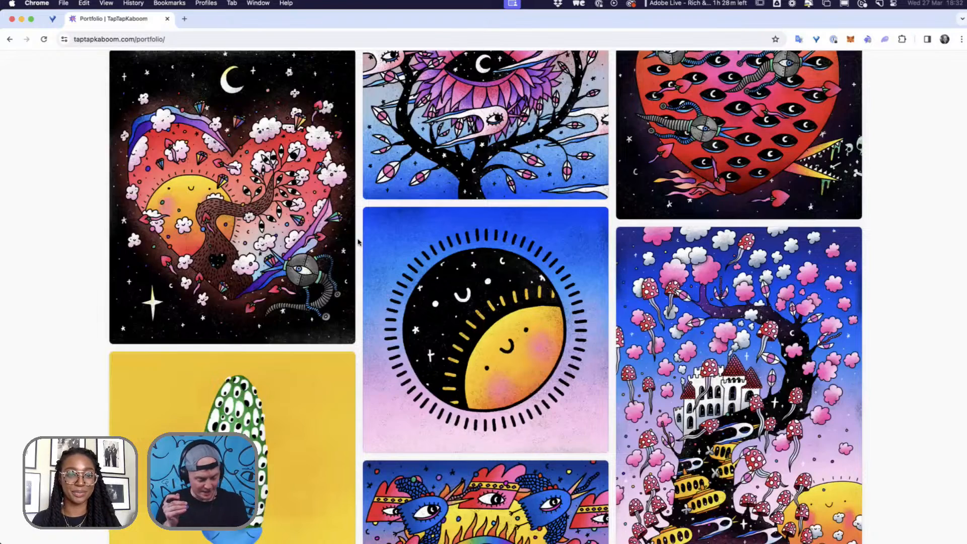
Step: Switch to the artwork reference board and examine the blue-and-pink front, back and sleeve garment panels
{"action": "key", "text": "super+Tab"}
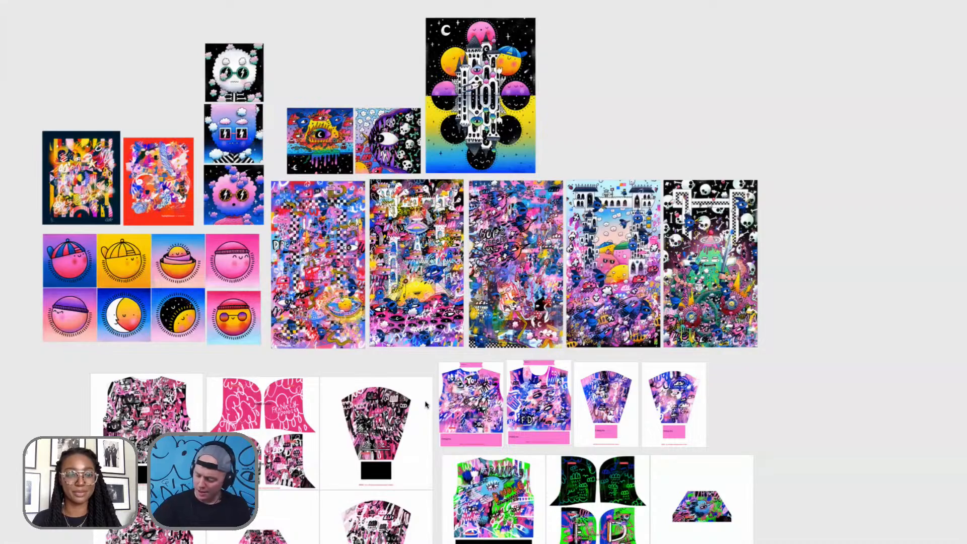
{"action": "scroll", "coordinate": [410, 421], "scroll_direction": "down", "scroll_amount": 1}
{"action": "scroll", "coordinate": [409, 421], "scroll_direction": "down", "scroll_amount": 3}
{"action": "scroll", "coordinate": [433, 408], "scroll_direction": "up", "scroll_amount": 10}
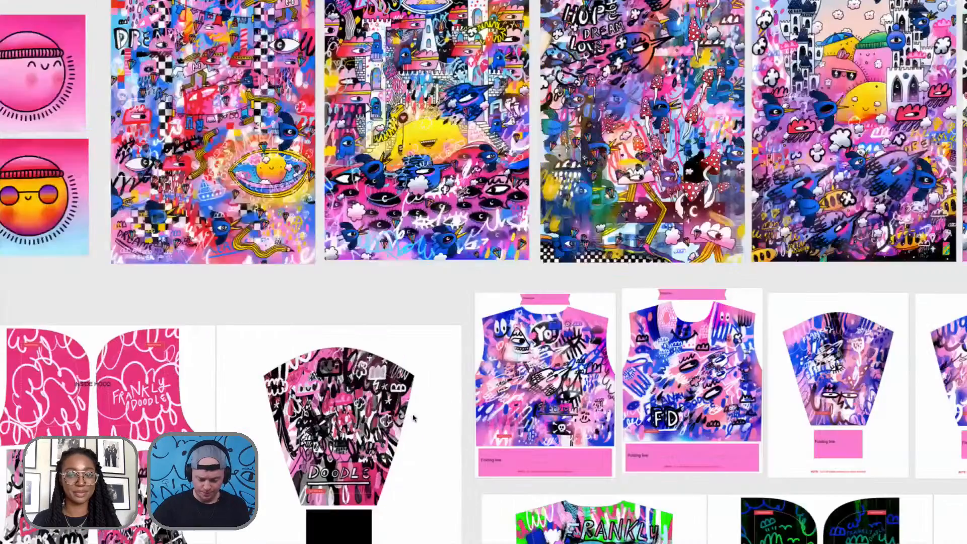
{"action": "scroll", "coordinate": [510, 373], "scroll_direction": "up", "scroll_amount": 5}
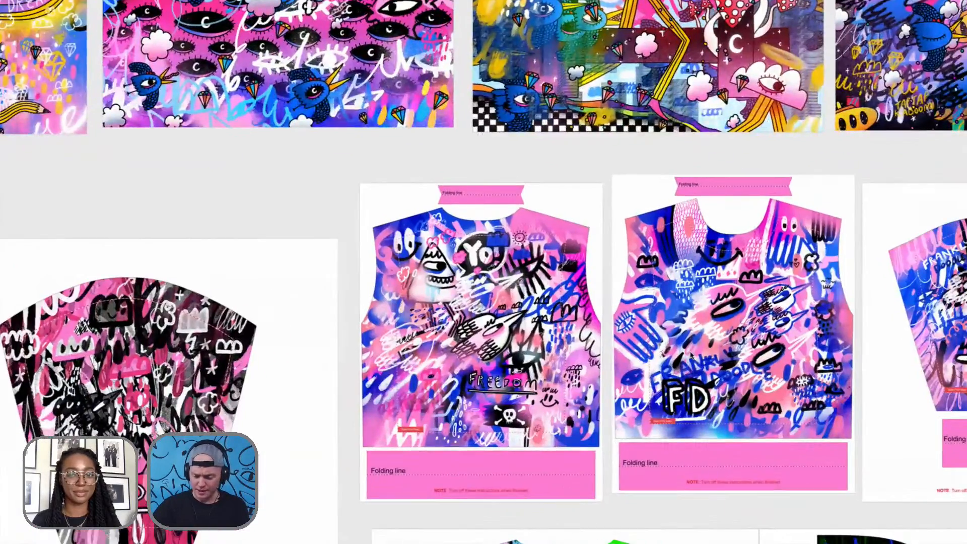
{"action": "scroll", "coordinate": [759, 364], "scroll_direction": "right", "scroll_amount": 5}
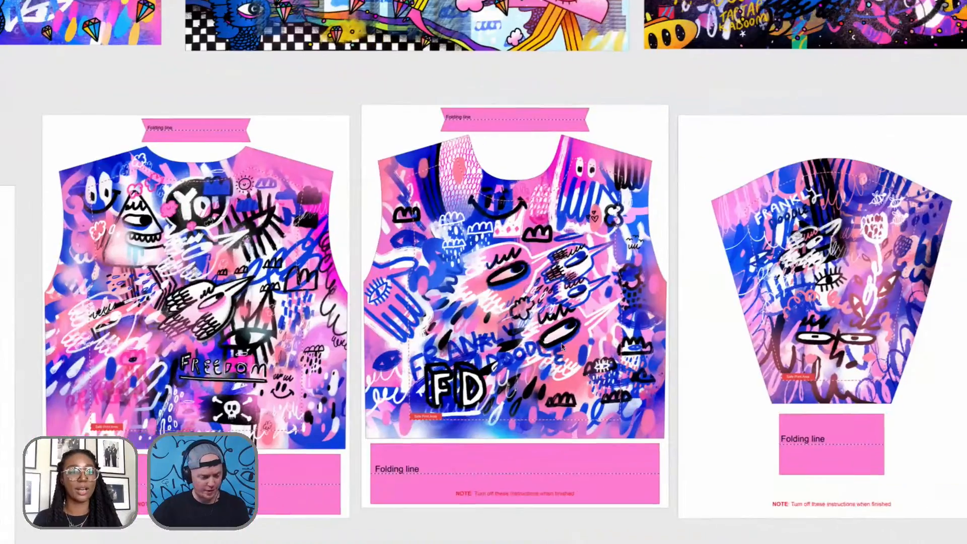
{"action": "scroll", "coordinate": [621, 236], "scroll_direction": "right", "scroll_amount": 5}
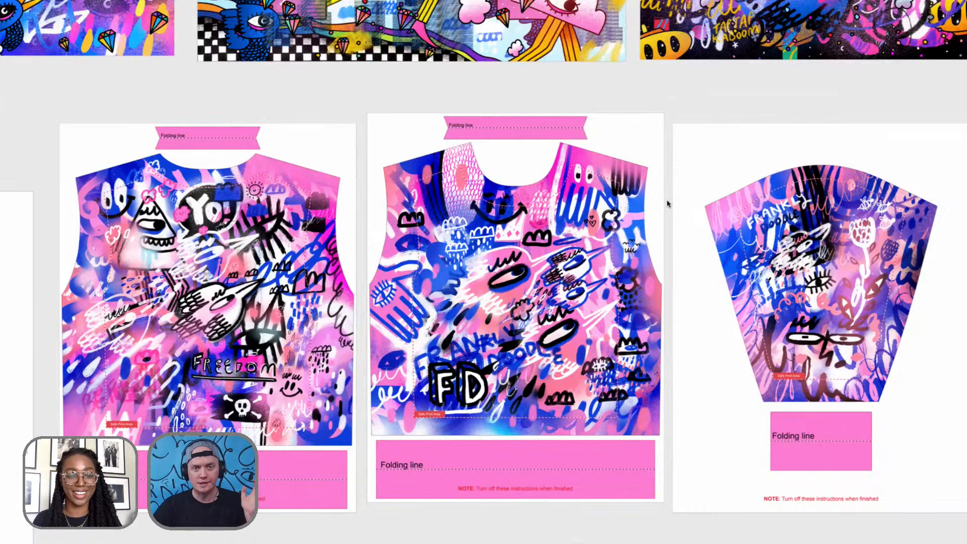
{"action": "scroll", "coordinate": [189, 200], "scroll_direction": "left", "scroll_amount": 6}
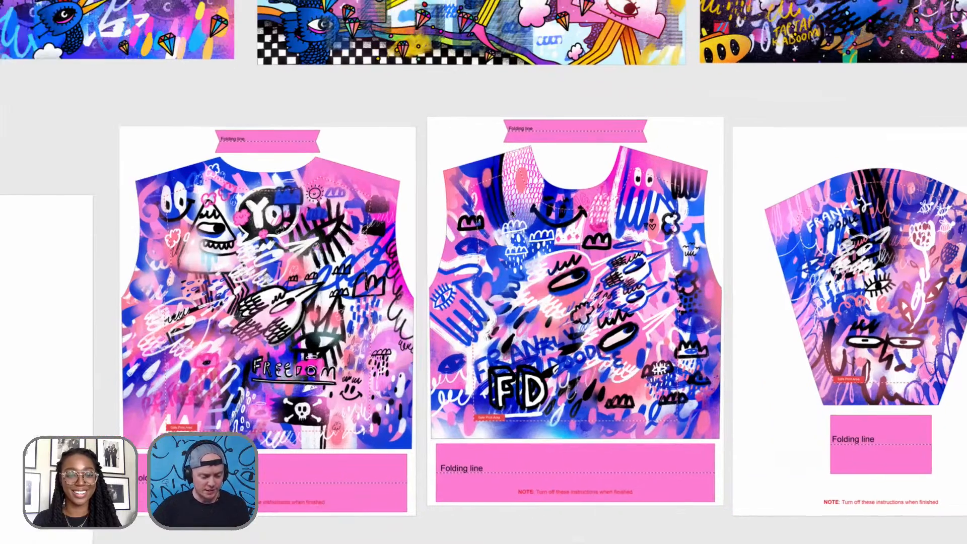
Step: Examine the pink-and-black hoodie panels on the reference board, including the hood, sleeve, back and front pieces
{"action": "scroll", "coordinate": [429, 278], "scroll_direction": "left", "scroll_amount": 10}
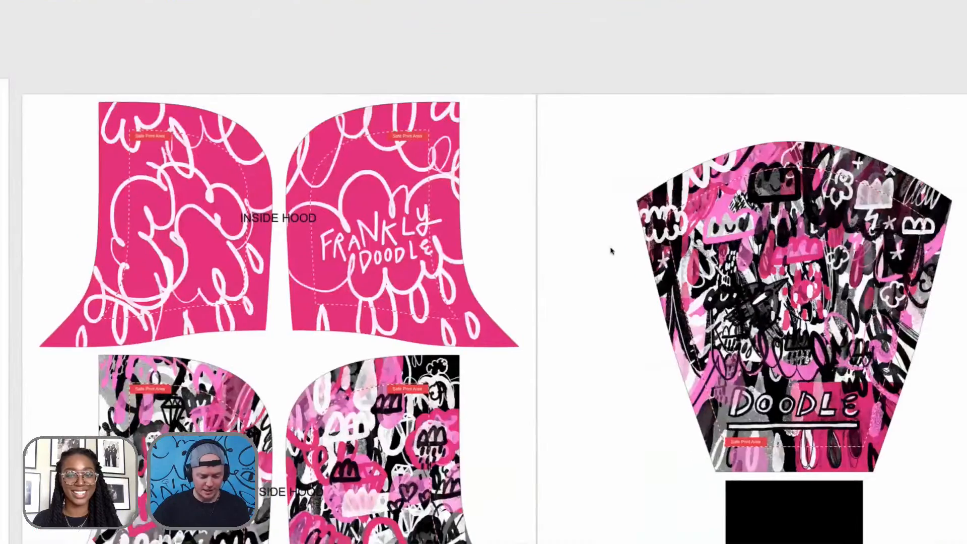
{"action": "scroll", "coordinate": [359, 237], "scroll_direction": "down", "scroll_amount": 2}
{"action": "scroll", "coordinate": [359, 236], "scroll_direction": "left", "scroll_amount": 10}
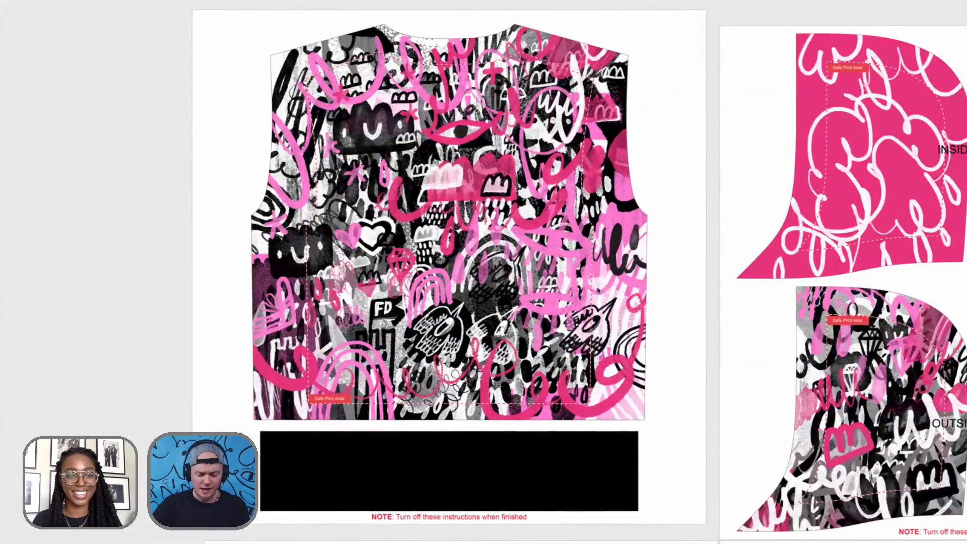
{"action": "scroll", "coordinate": [554, 257], "scroll_direction": "down", "scroll_amount": 5}
{"action": "scroll", "coordinate": [555, 257], "scroll_direction": "right", "scroll_amount": 3}
{"action": "scroll", "coordinate": [583, 253], "scroll_direction": "down", "scroll_amount": 10}
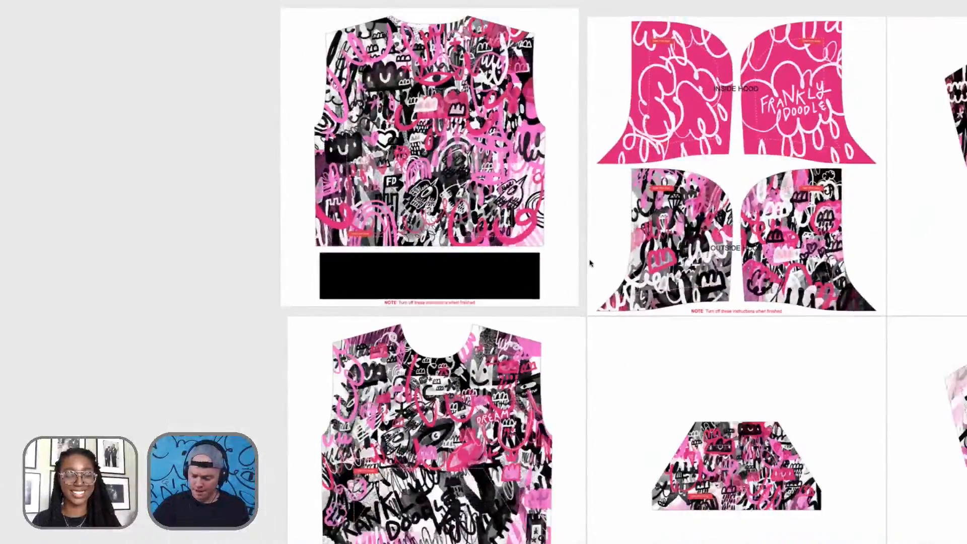
{"action": "scroll", "coordinate": [346, 255], "scroll_direction": "down", "scroll_amount": 5}
Step: Inspect the neon green Frankly Doodle hoodie panels on the reference board up close
{"action": "scroll", "coordinate": [353, 293], "scroll_direction": "right", "scroll_amount": 8}
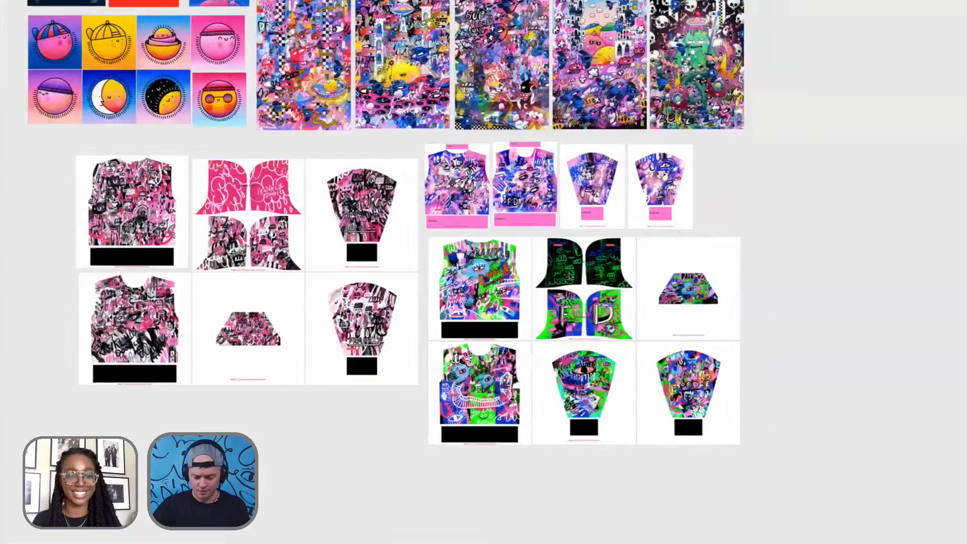
{"action": "scroll", "coordinate": [364, 342], "scroll_direction": "up", "scroll_amount": 4}
{"action": "scroll", "coordinate": [635, 355], "scroll_direction": "up", "scroll_amount": 6}
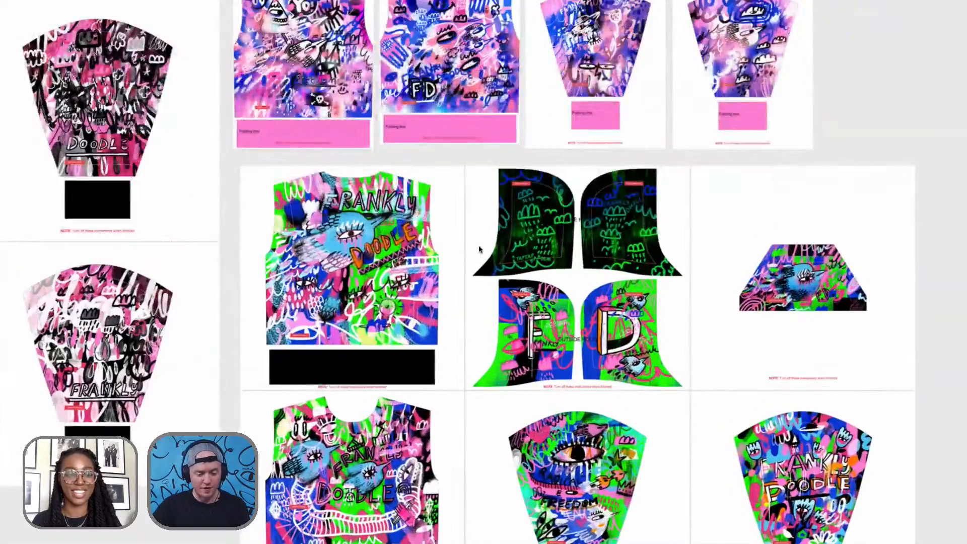
{"action": "scroll", "coordinate": [513, 250], "scroll_direction": "up", "scroll_amount": 5}
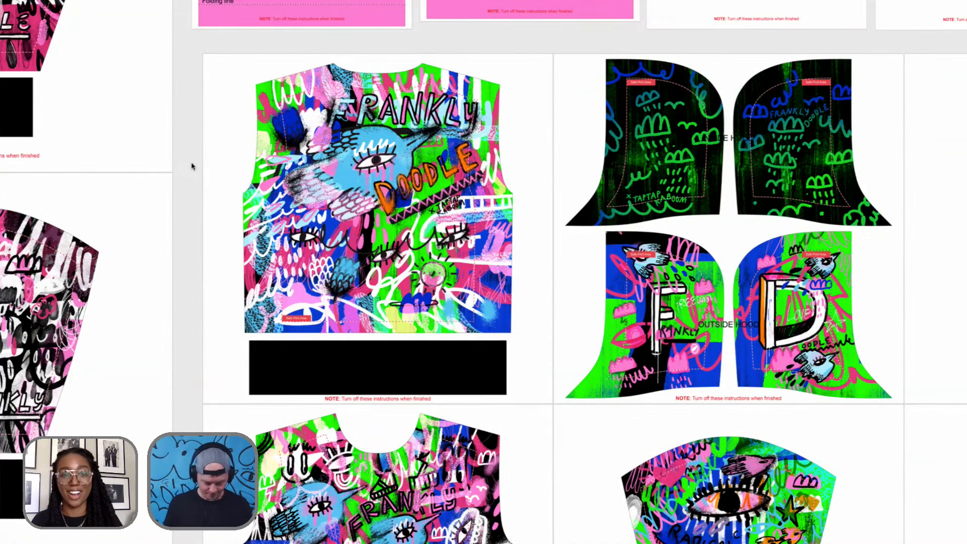
Step: Switch to Finder and open front.psd from the hoodie project's photoshop folder in Photoshop
{"action": "key", "text": "super+Tab"}
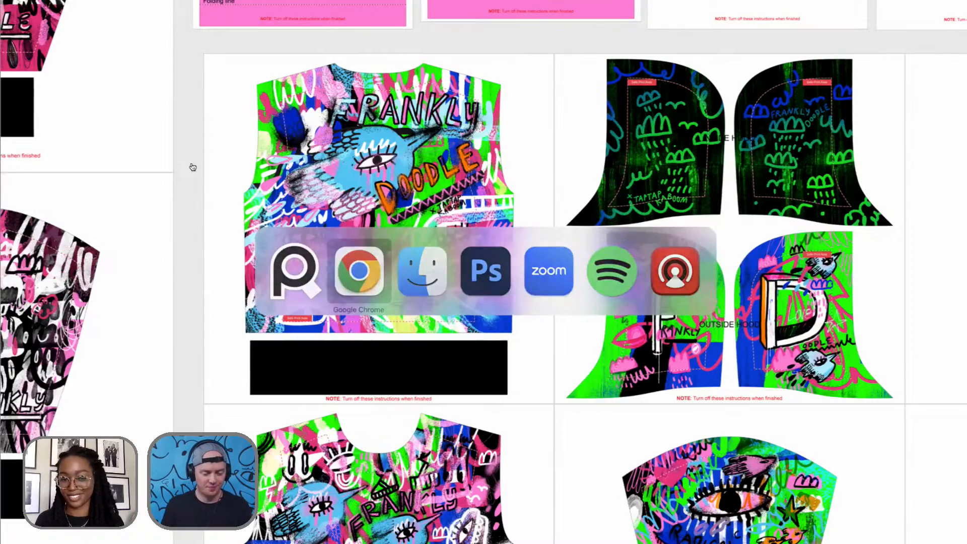
{"action": "key", "text": "super+Tab"}
{"action": "key", "text": "super+Tab"}
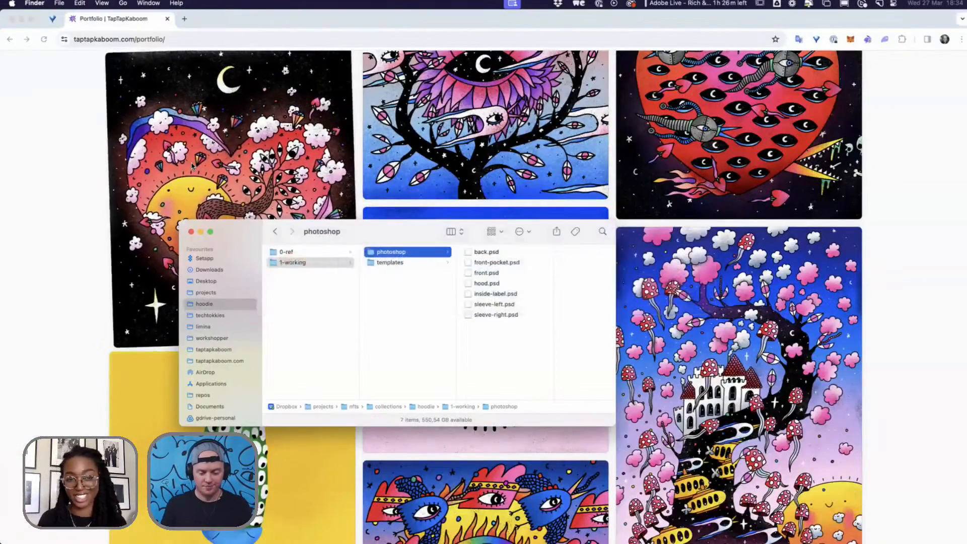
{"action": "key", "text": "Right"}
{"action": "key", "text": "Down"}
{"action": "key", "text": "Down"}
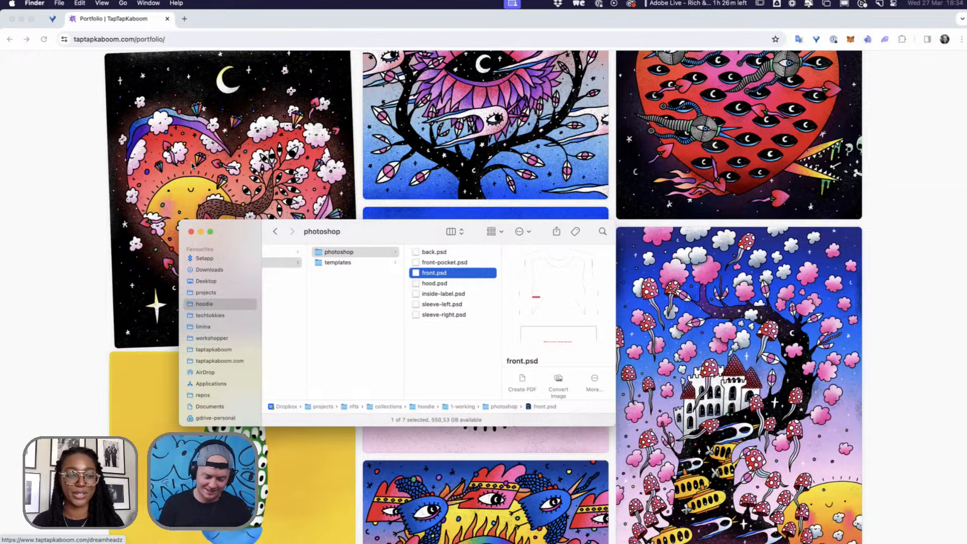
{"action": "key", "text": "super+o"}
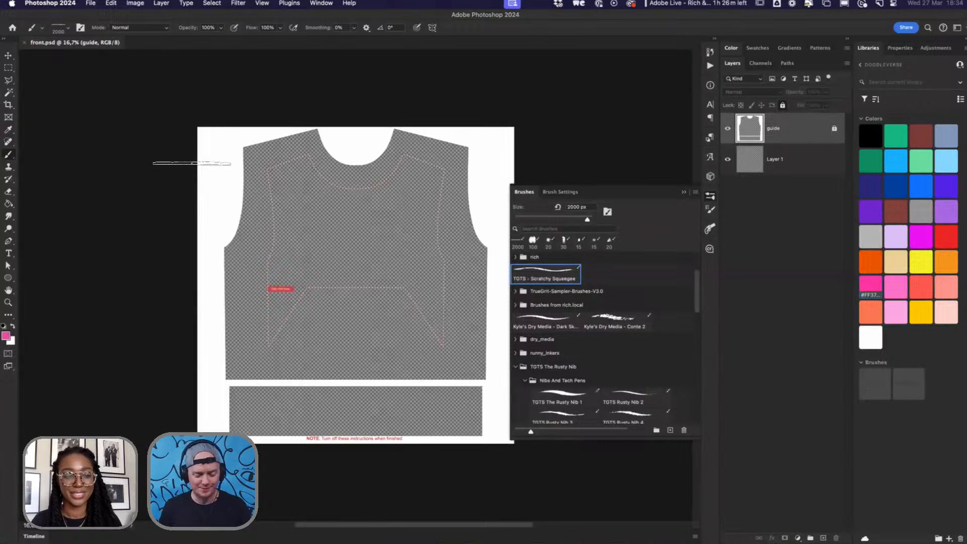
Step: Return to the front hoodie template in Photoshop and check its image size and resolution without changing them
{"action": "key", "text": "super+Tab"}
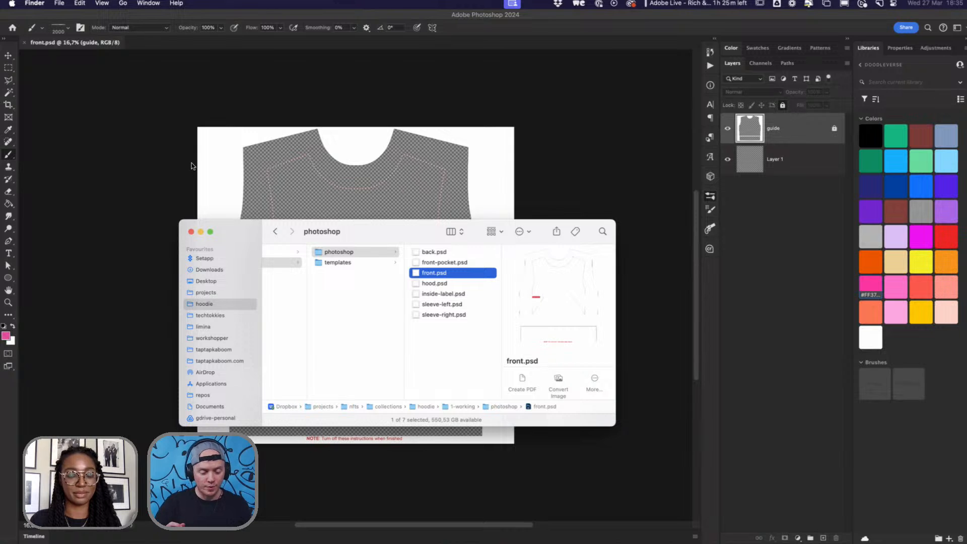
{"action": "left_click", "coordinate": [191, 162]}
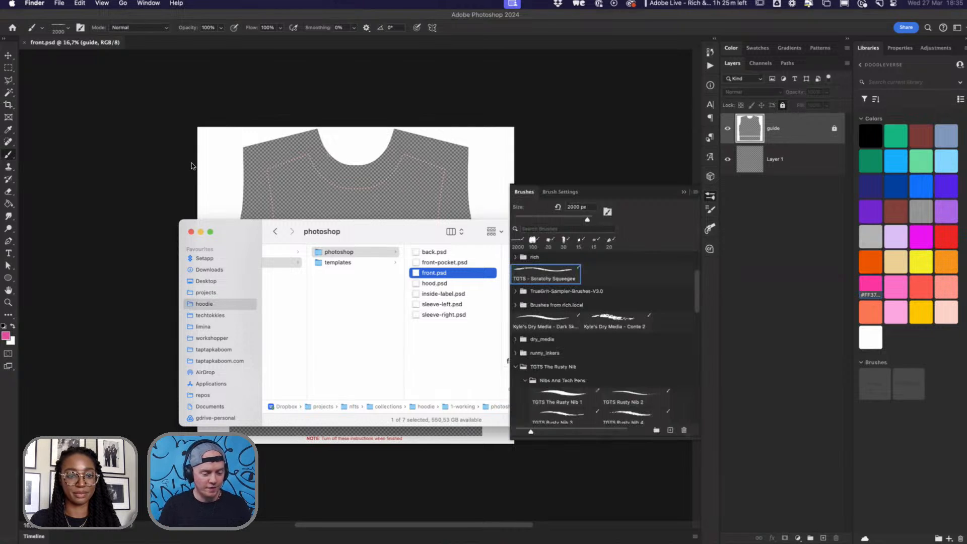
{"action": "key", "text": "super+alt+i"}
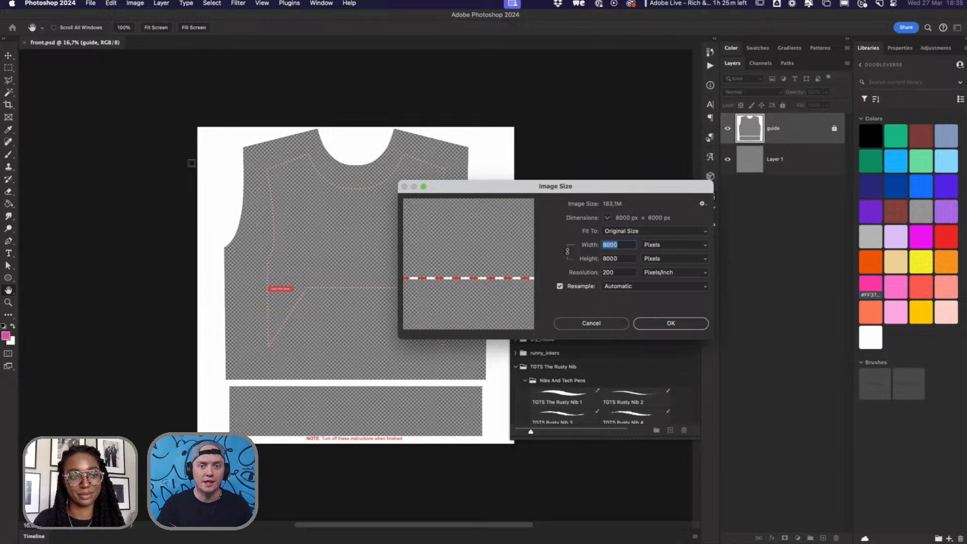
{"action": "key", "text": "Escape"}
{"action": "key", "text": "b"}
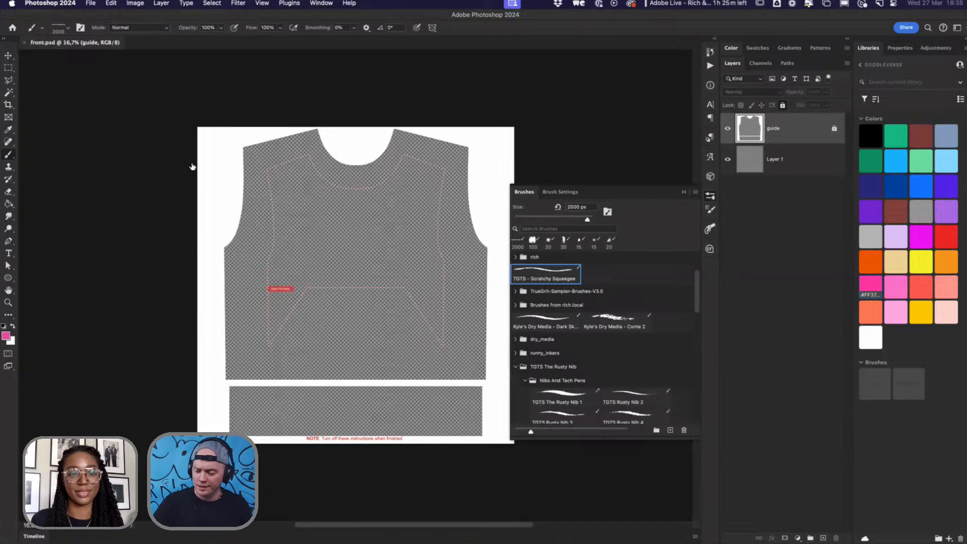
Step: Replace the empty Layer 1 below the guide with a solid colour fill layer in pink #ff37a1
{"action": "left_click", "coordinate": [778, 160]}
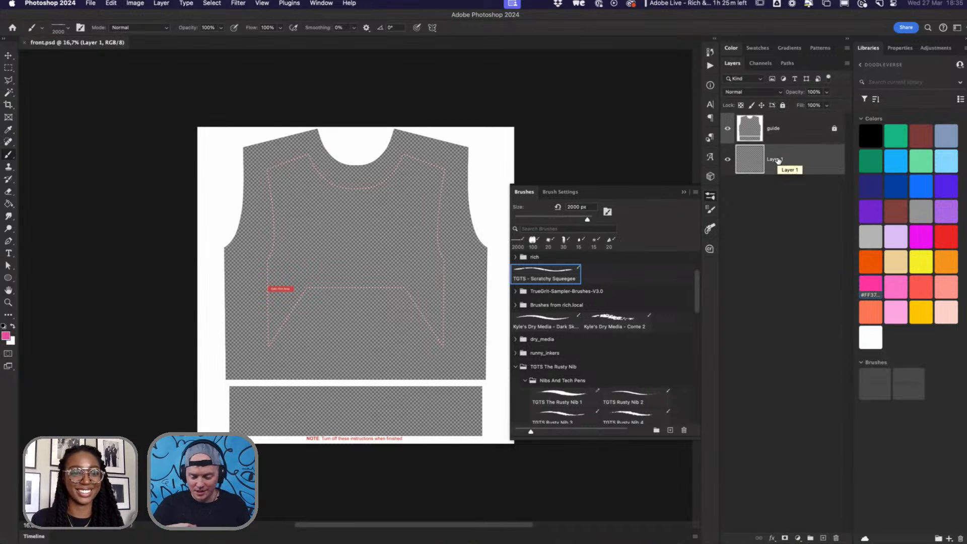
{"action": "left_click", "coordinate": [558, 289]}
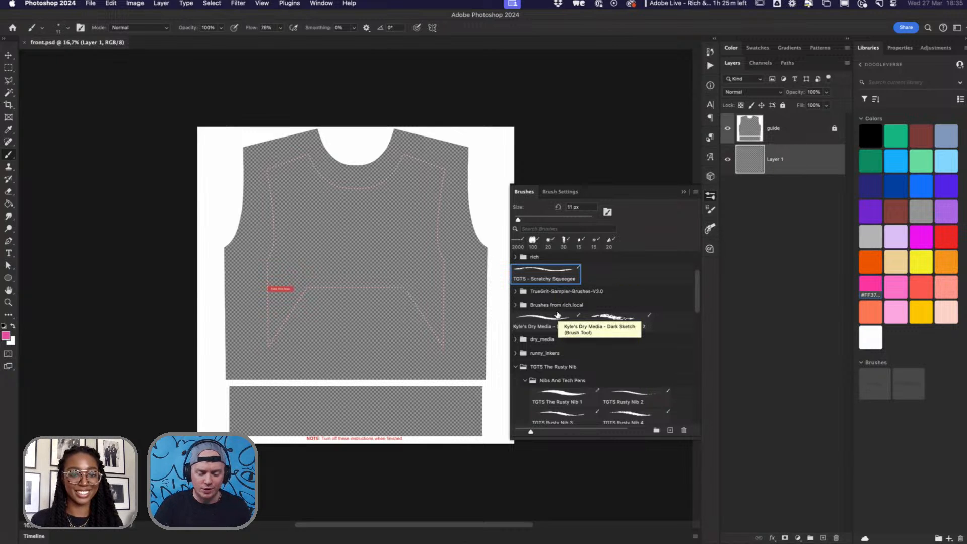
{"action": "left_click", "coordinate": [557, 316]}
{"action": "left_click", "coordinate": [162, 4]}
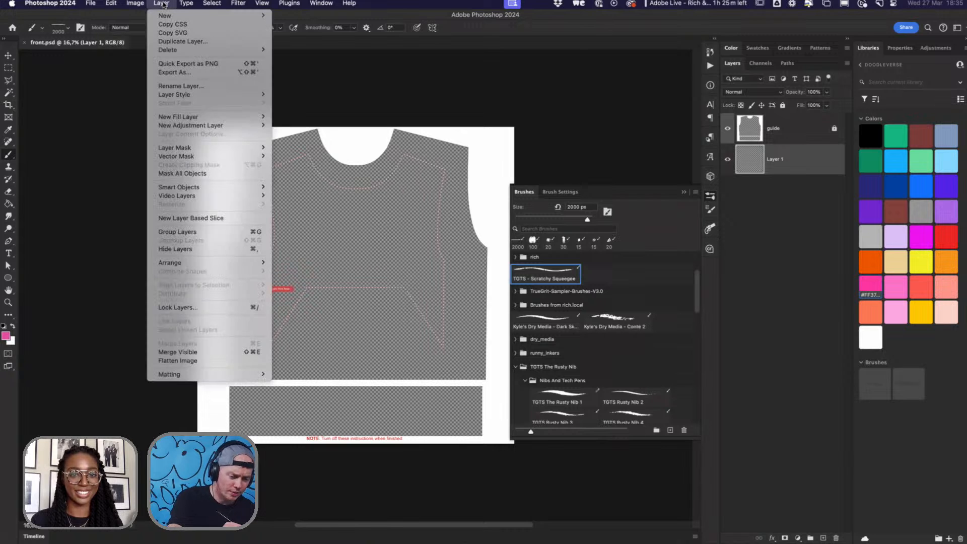
{"action": "mouse_move", "coordinate": [221, 117]}
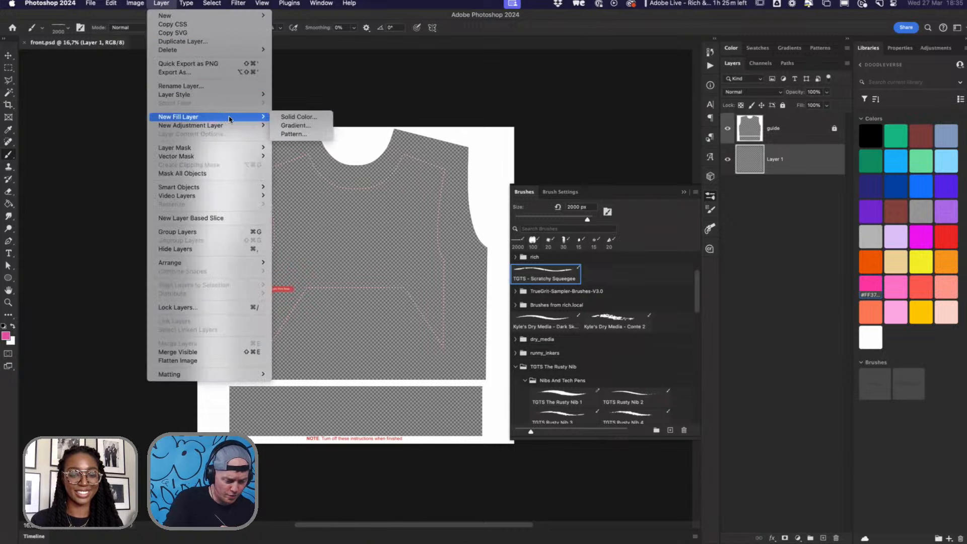
{"action": "left_click", "coordinate": [297, 117]}
{"action": "left_click", "coordinate": [630, 232]}
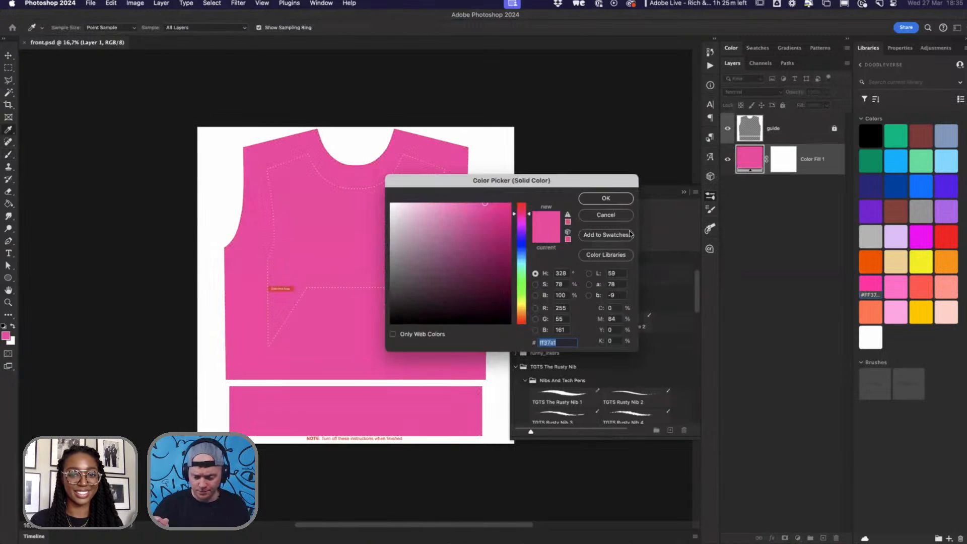
{"action": "left_click", "coordinate": [608, 199]}
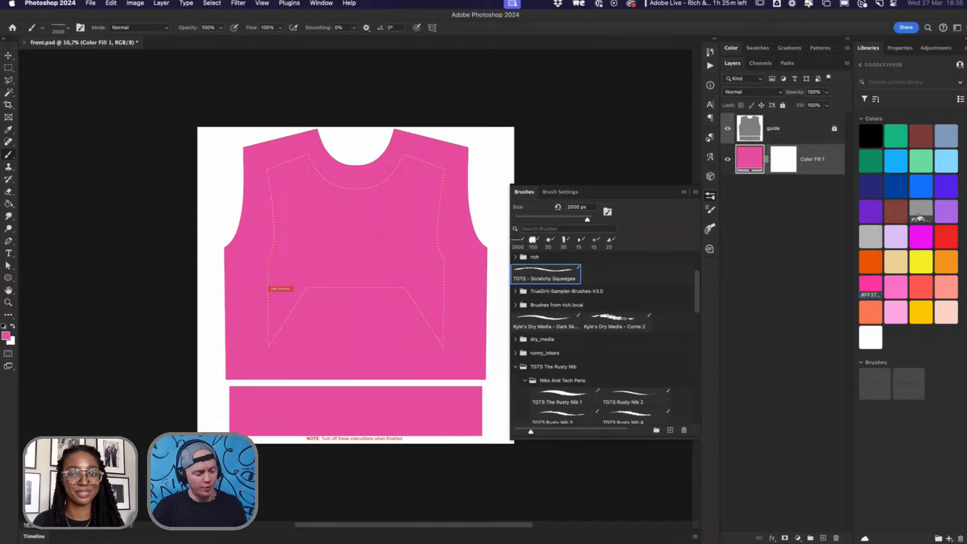
Step: Switch back to the reference board and compare the colours and layouts of the earlier hoodie panels
{"action": "key", "text": "super+Tab"}
{"action": "key", "text": "super+Tab"}
{"action": "key", "text": "super+Tab"}
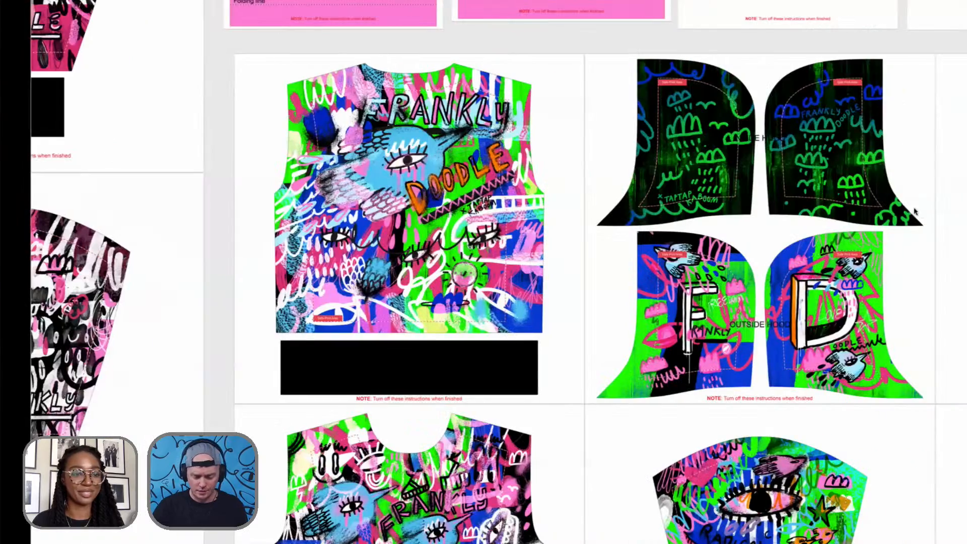
{"action": "scroll", "coordinate": [915, 212], "scroll_direction": "right", "scroll_amount": 3}
{"action": "scroll", "coordinate": [909, 211], "scroll_direction": "down", "scroll_amount": 5}
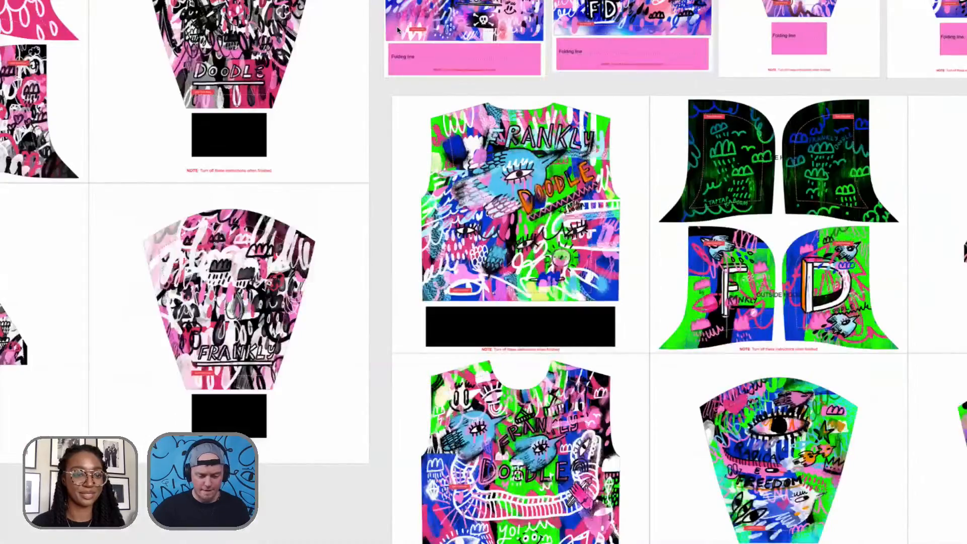
{"action": "scroll", "coordinate": [482, 296], "scroll_direction": "up", "scroll_amount": 5}
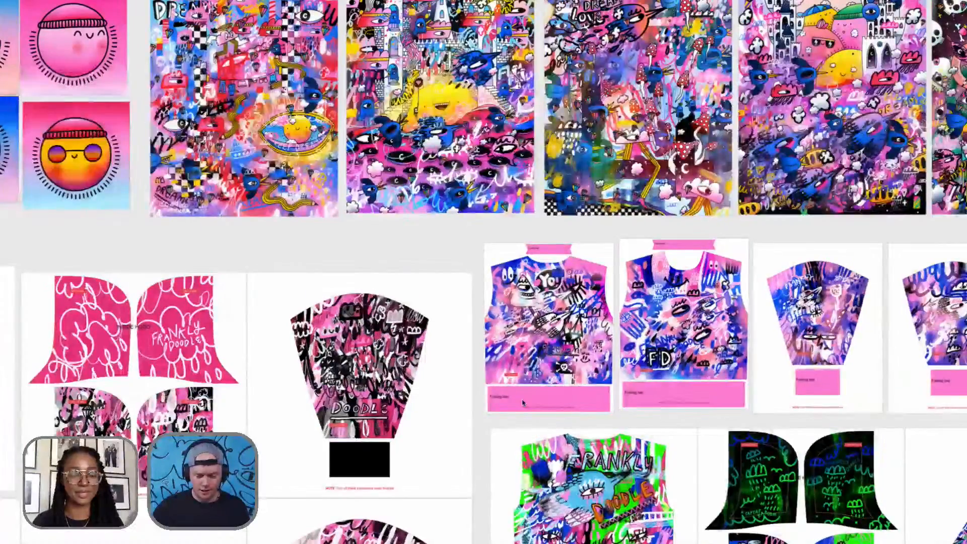
Step: Check the illustrations at the top of the reference board, then return to Photoshop and recolour Color Fill 1 to bright blue (#1371…)
{"action": "scroll", "coordinate": [482, 296], "scroll_direction": "up", "scroll_amount": 5}
{"action": "scroll", "coordinate": [481, 161], "scroll_direction": "up", "scroll_amount": 5}
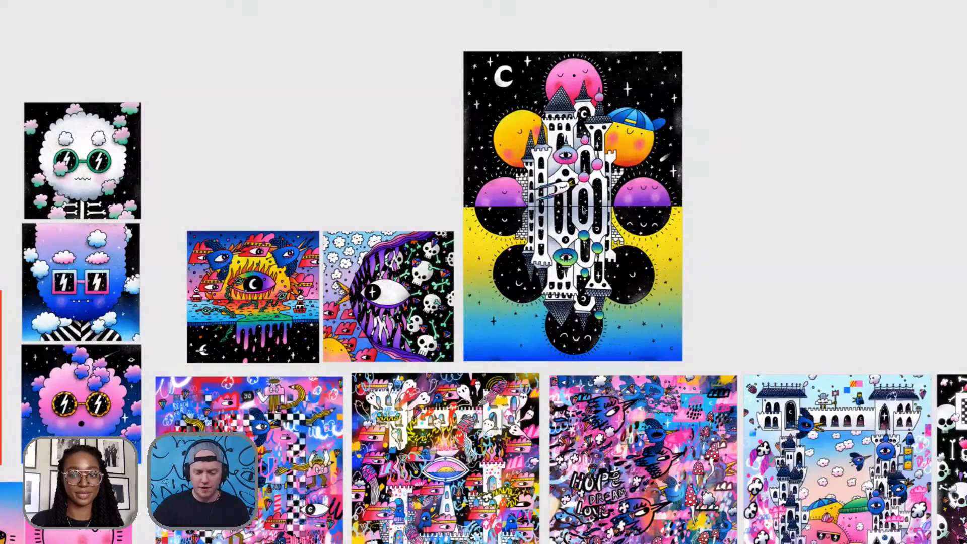
{"action": "scroll", "coordinate": [579, 191], "scroll_direction": "up", "scroll_amount": 1}
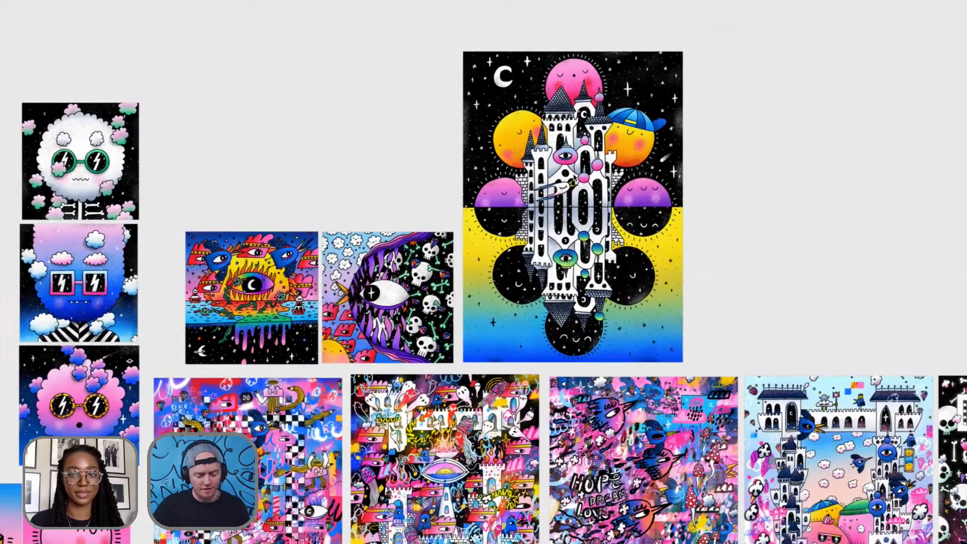
{"action": "key", "text": "super+Tab"}
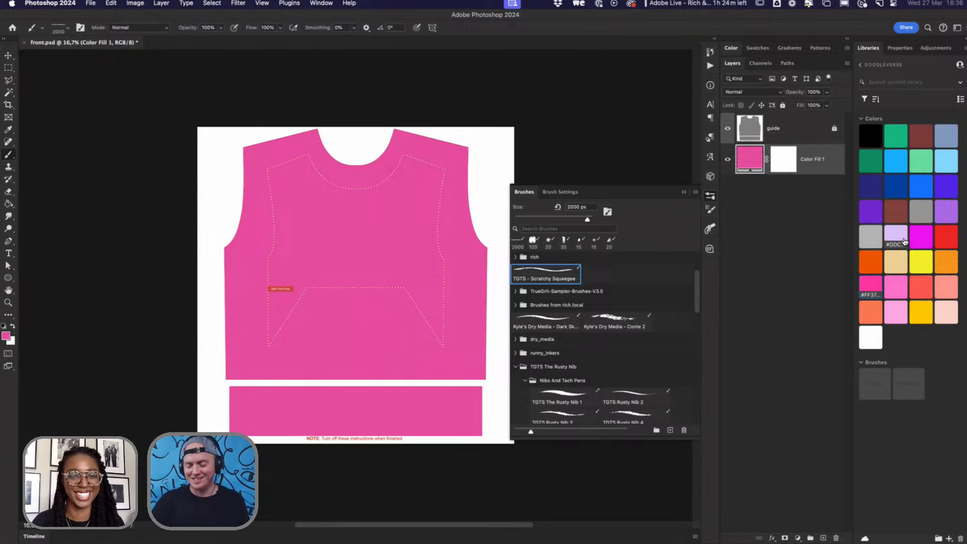
{"action": "left_click", "coordinate": [927, 187]}
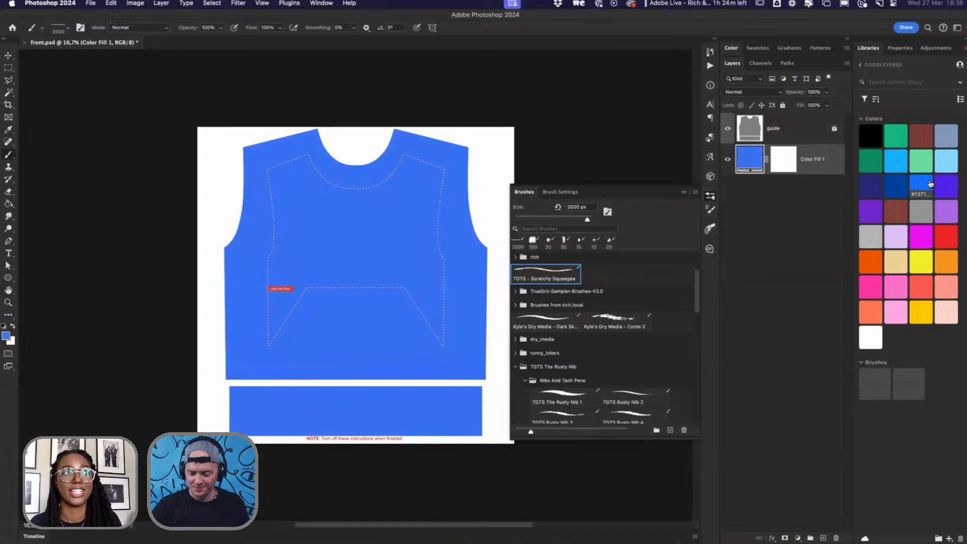
Step: Add an empty layer above the blue colour fill and select the waistband strip with a rectangular marquee
{"action": "left_click", "coordinate": [823, 539]}
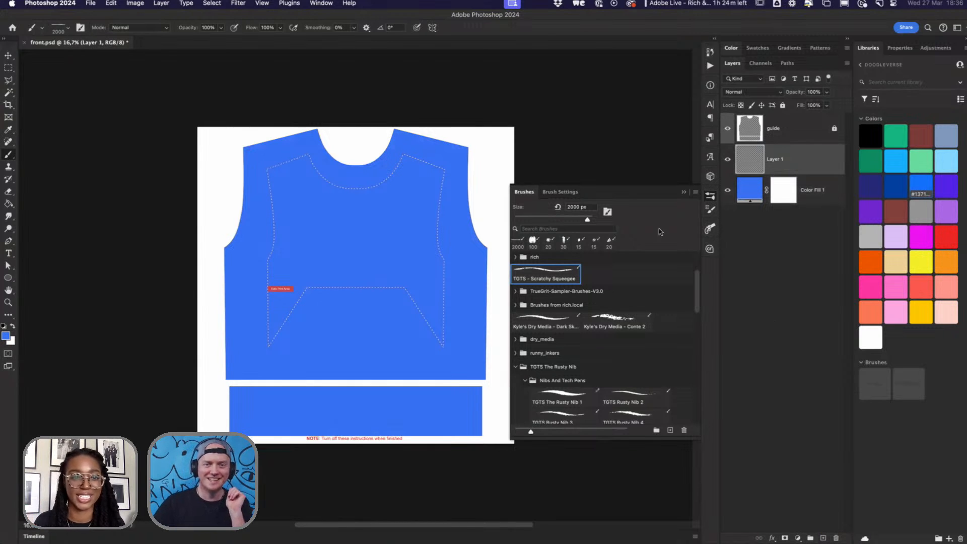
{"action": "left_click", "coordinate": [420, 206]}
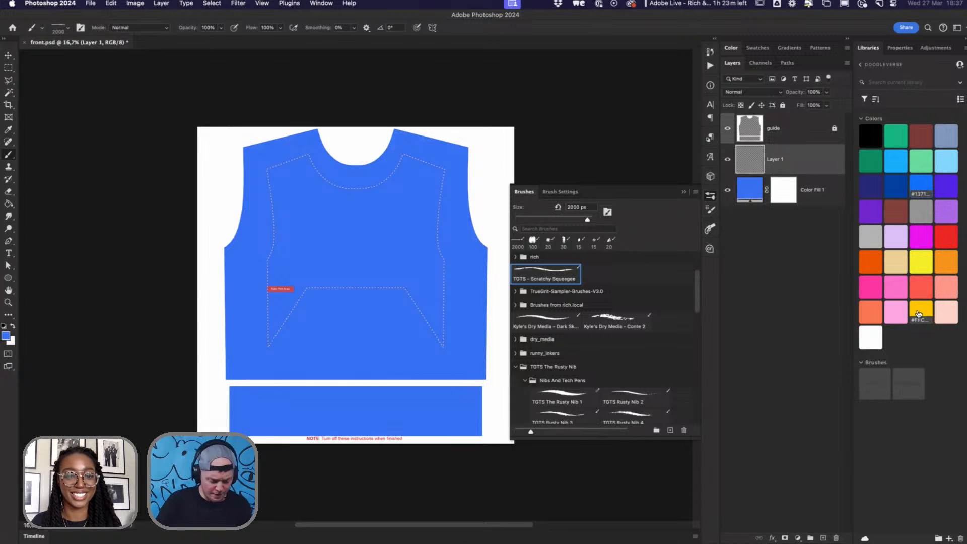
{"action": "key", "text": "m"}
{"action": "mouse_move", "coordinate": [222, 386]}
{"action": "left_mouse_down"}
{"action": "mouse_move", "coordinate": [303, 418]}
{"action": "mouse_move", "coordinate": [476, 437]}
{"action": "left_mouse_up"}
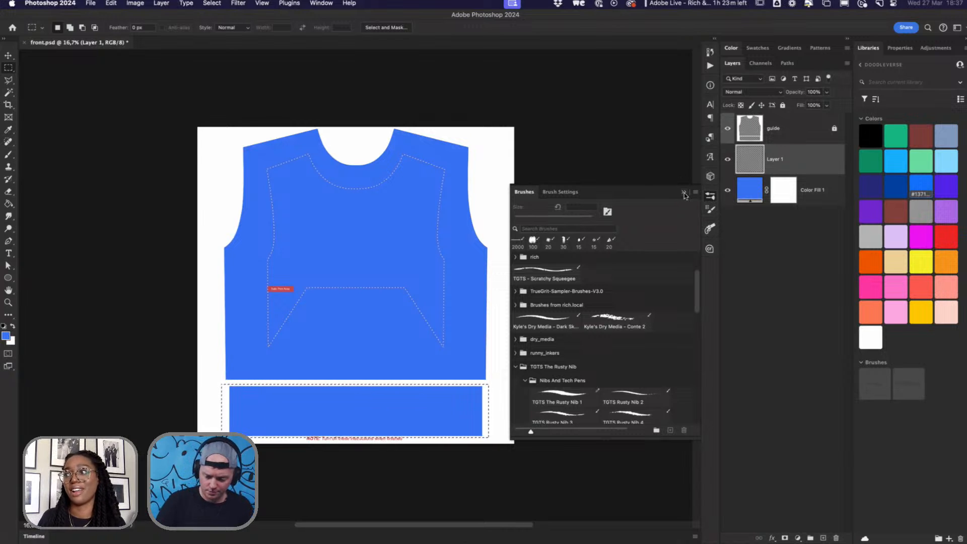
Step: Set up the TGTS Scratchy Squeegee brush with the salmon-pink library colour (#FF9…) and make Layer 1 active
{"action": "left_click", "coordinate": [562, 276]}
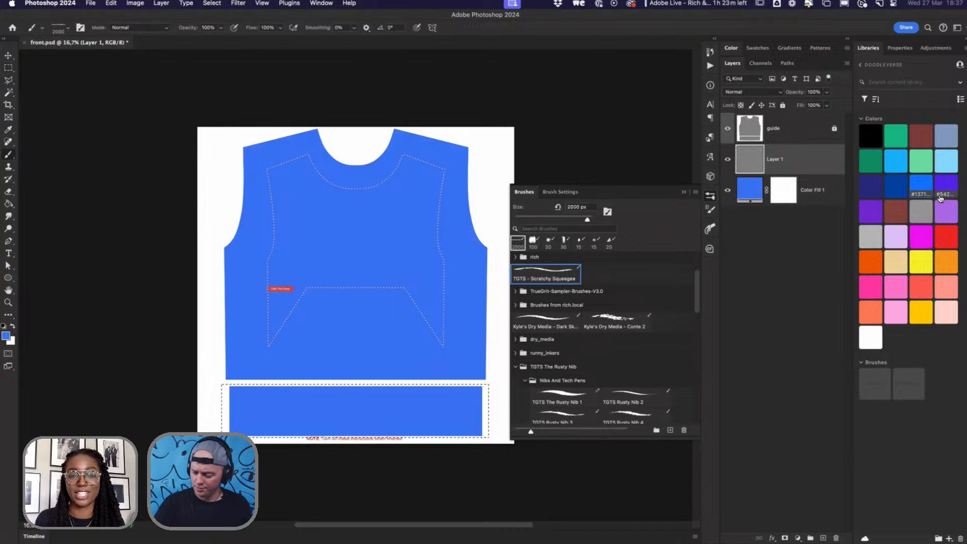
{"action": "left_click", "coordinate": [947, 286]}
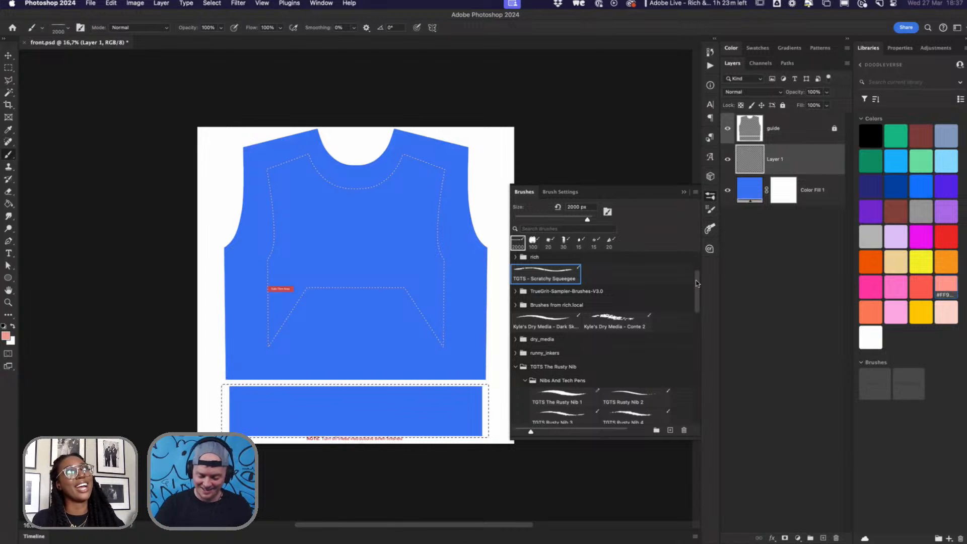
{"action": "left_click_drag", "start_coordinate": [698, 282], "coordinate": [700, 267]}
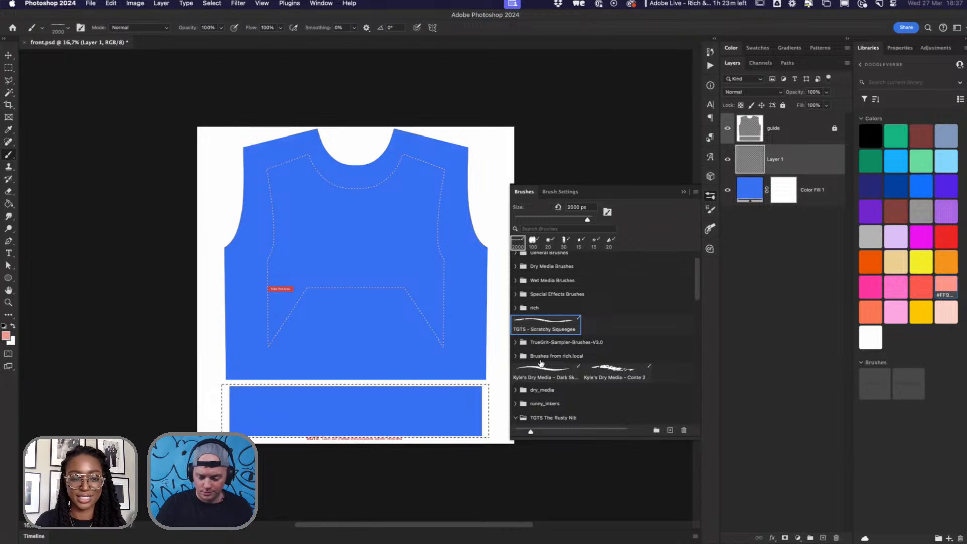
{"action": "left_click", "coordinate": [757, 194]}
{"action": "left_click", "coordinate": [756, 161]}
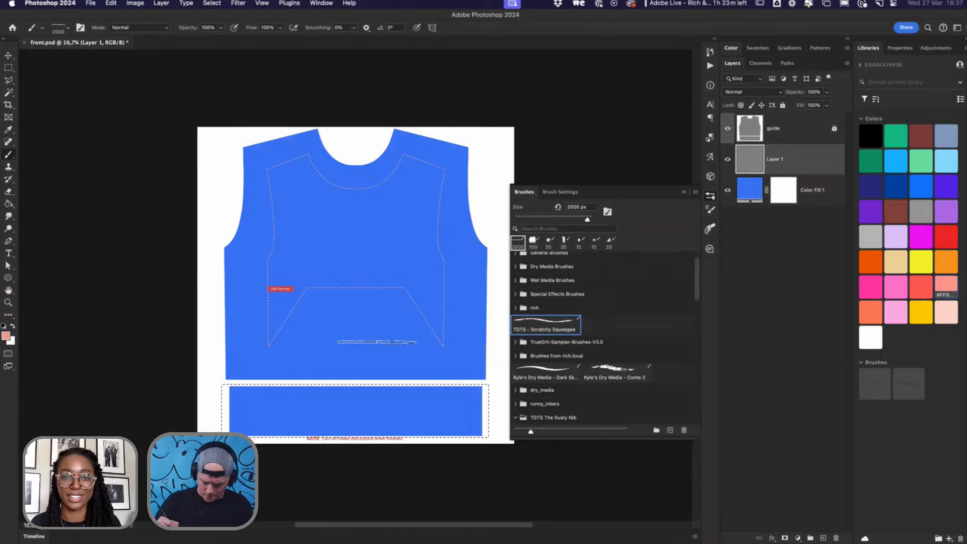
Step: Hide the blue colour fill temporarily while trying Kyle's brushes and inspecting the guide's Safe Print Area outline
{"action": "left_click", "coordinate": [728, 190]}
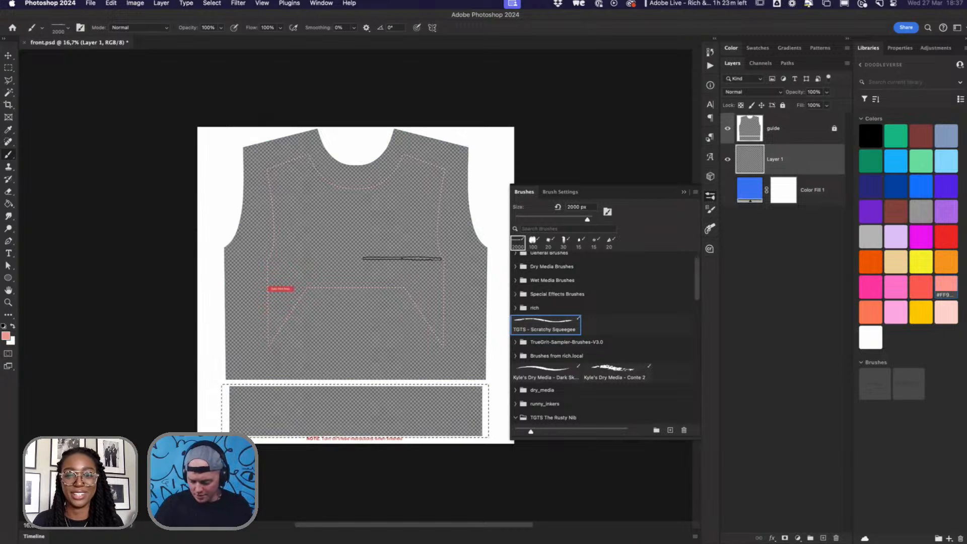
{"action": "left_click", "coordinate": [909, 384]}
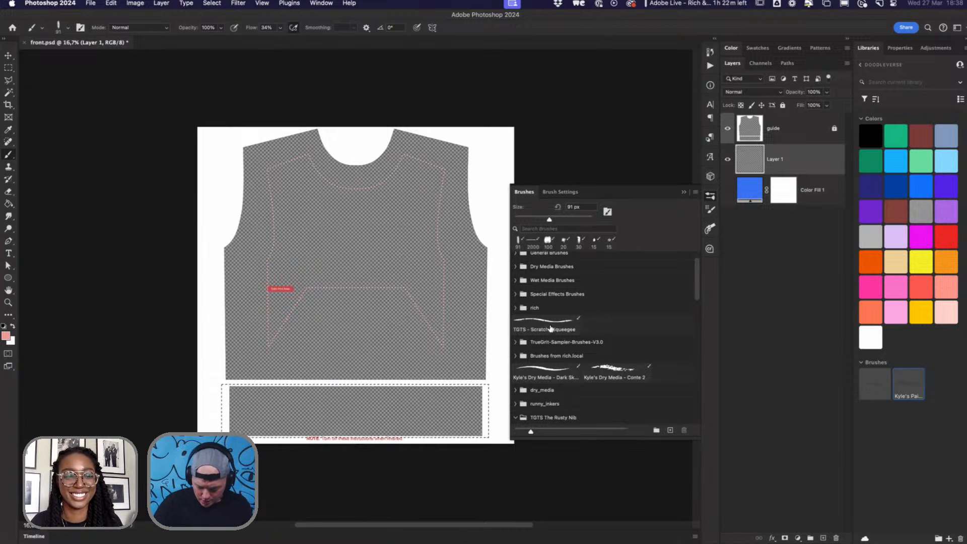
{"action": "left_click", "coordinate": [549, 368]}
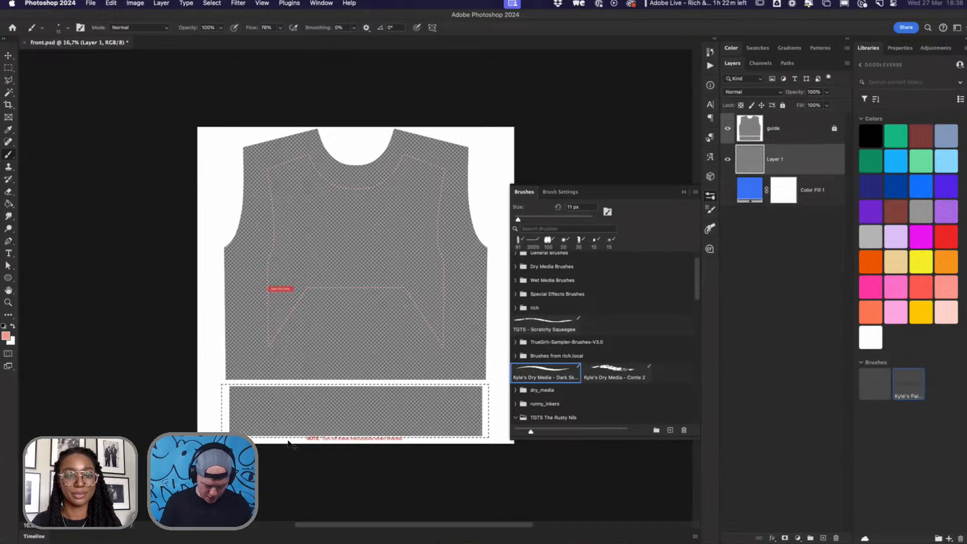
{"action": "scroll", "coordinate": [281, 259], "scroll_direction": "up", "scroll_amount": 5}
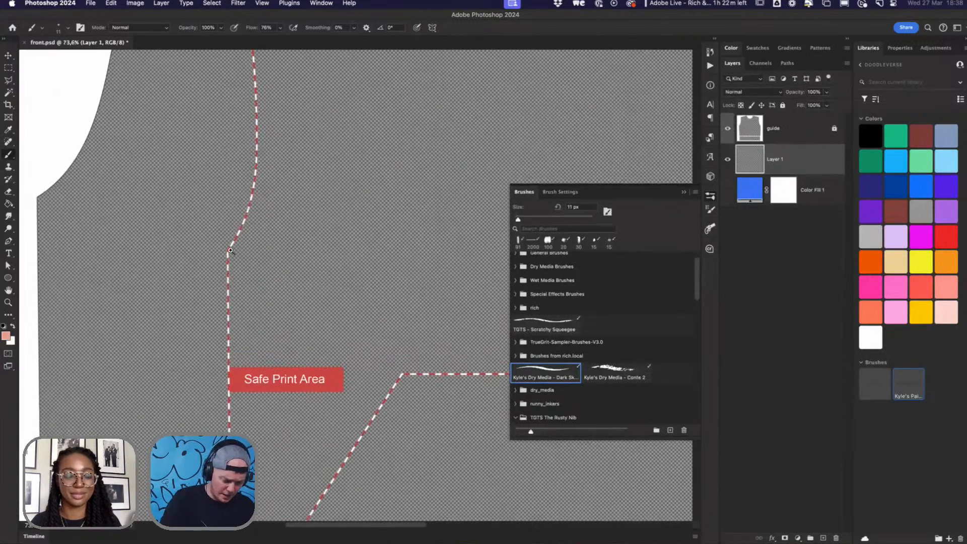
{"action": "left_click_drag", "start_coordinate": [389, 392], "coordinate": [238, 331]}
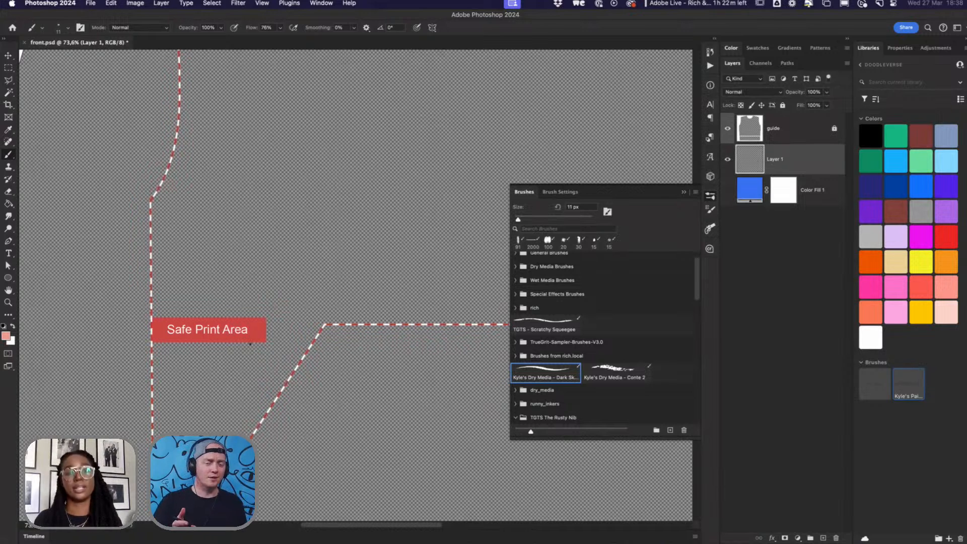
{"action": "scroll", "coordinate": [451, 377], "scroll_direction": "down", "scroll_amount": 5}
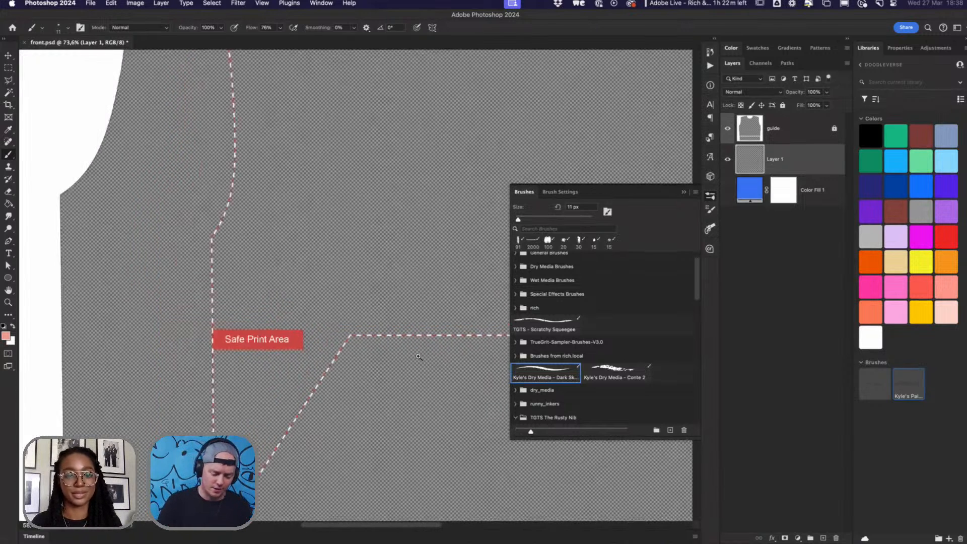
{"action": "left_click_drag", "start_coordinate": [418, 369], "coordinate": [322, 345]}
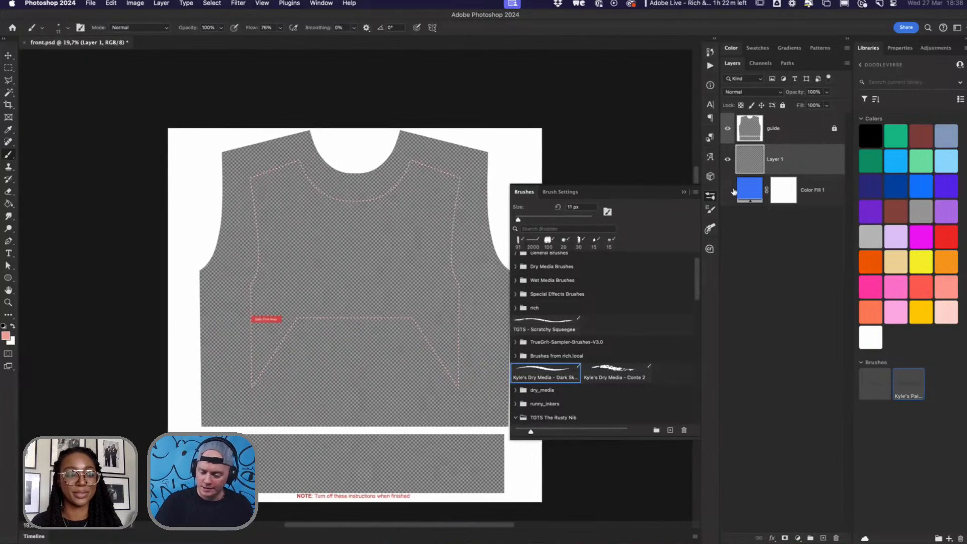
{"action": "left_click", "coordinate": [727, 190]}
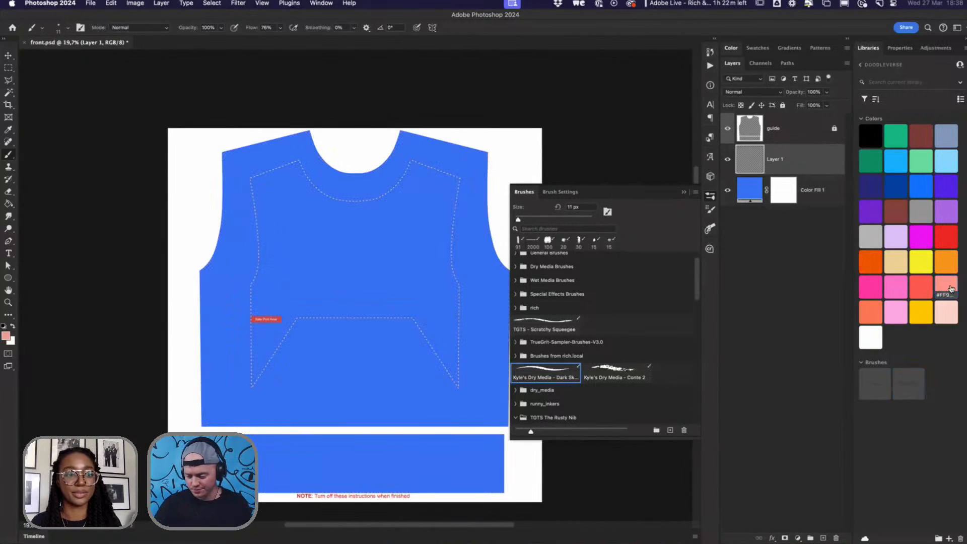
Step: Paint scattered salmon-pink blocks over the shoulders, chest, sides and pocket area on Layer 1 with the 2000 px Scratchy Squeegee brush
{"action": "left_click", "coordinate": [551, 325]}
{"action": "mouse_move", "coordinate": [393, 261]}
{"action": "left_mouse_down"}
{"action": "mouse_move", "coordinate": [485, 261]}
{"action": "mouse_move", "coordinate": [440, 322]}
{"action": "left_mouse_up"}
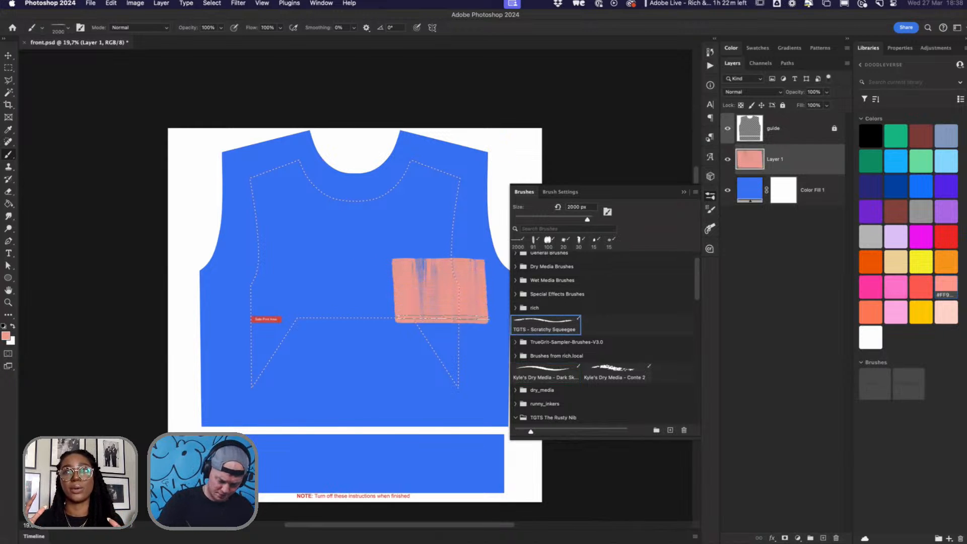
{"action": "left_click_drag", "start_coordinate": [465, 204], "coordinate": [467, 227]}
{"action": "left_click_drag", "start_coordinate": [217, 235], "coordinate": [227, 301]}
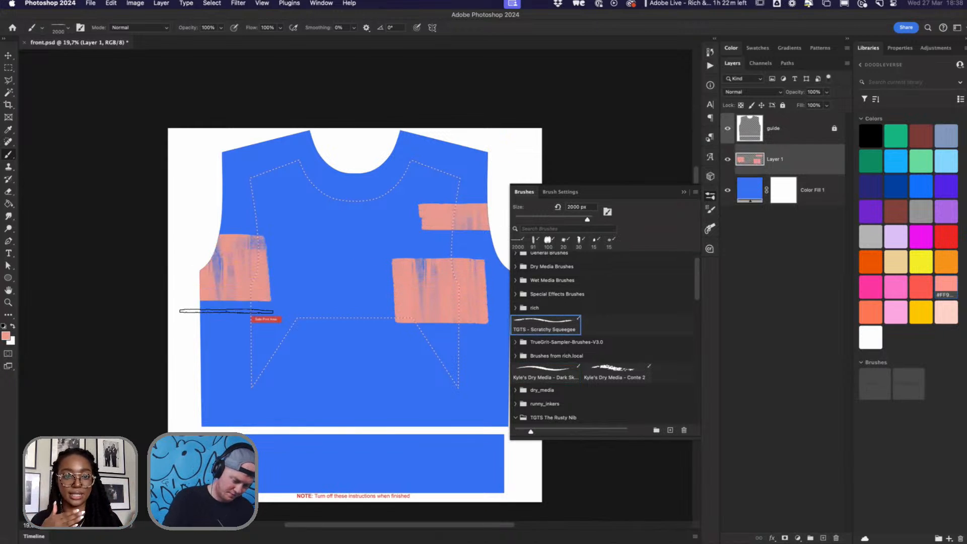
{"action": "left_click_drag", "start_coordinate": [279, 349], "coordinate": [281, 378]}
{"action": "left_click_drag", "start_coordinate": [437, 378], "coordinate": [438, 426]}
{"action": "left_click_drag", "start_coordinate": [498, 344], "coordinate": [499, 383]}
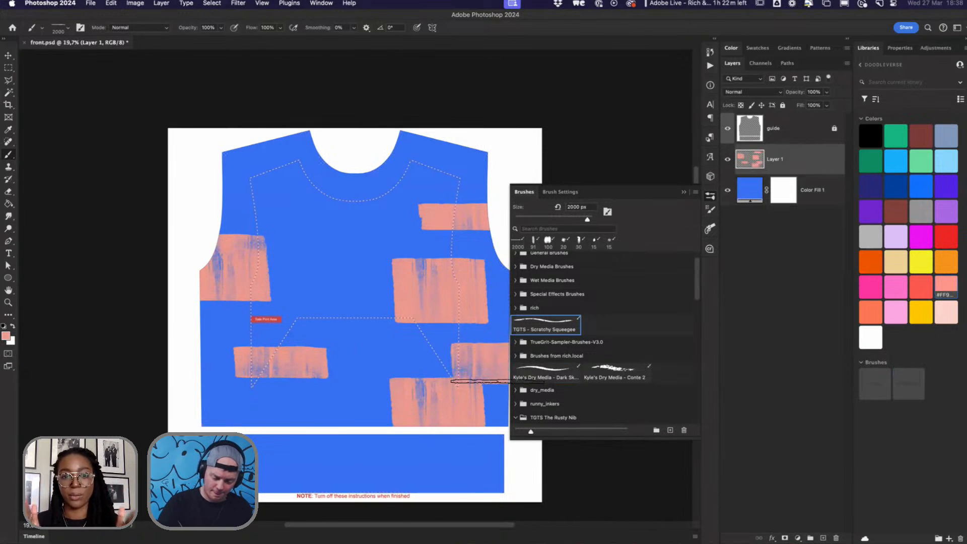
{"action": "left_click_drag", "start_coordinate": [483, 298], "coordinate": [483, 330]}
{"action": "left_click_drag", "start_coordinate": [487, 236], "coordinate": [488, 258]}
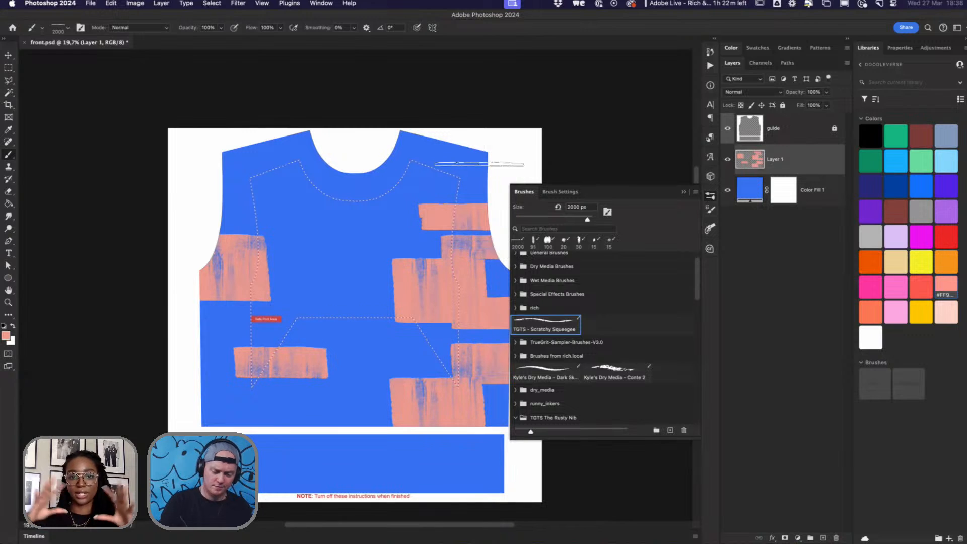
{"action": "left_click_drag", "start_coordinate": [479, 164], "coordinate": [479, 186]}
{"action": "left_click_drag", "start_coordinate": [286, 199], "coordinate": [287, 220]}
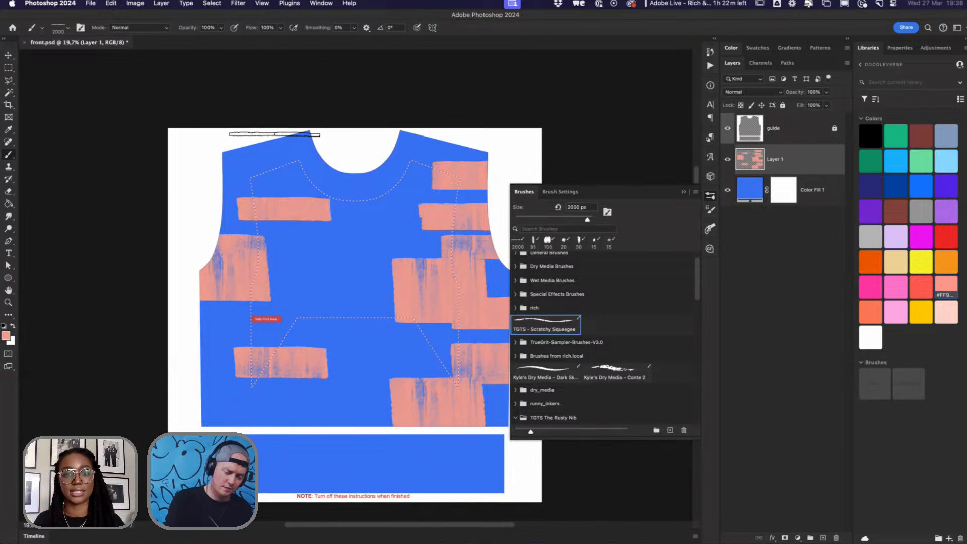
{"action": "left_click_drag", "start_coordinate": [275, 133], "coordinate": [276, 159]}
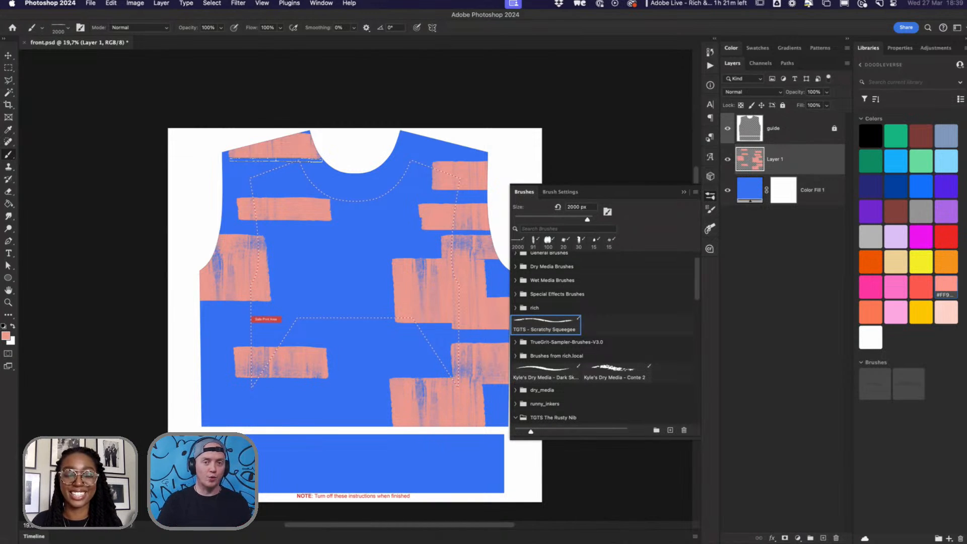
Step: Add salmon-pink squeegee blocks along the panel's lower edge and beside the pocket, and shift all of Layer 1 slightly left
{"action": "left_click_drag", "start_coordinate": [230, 428], "coordinate": [226, 413]}
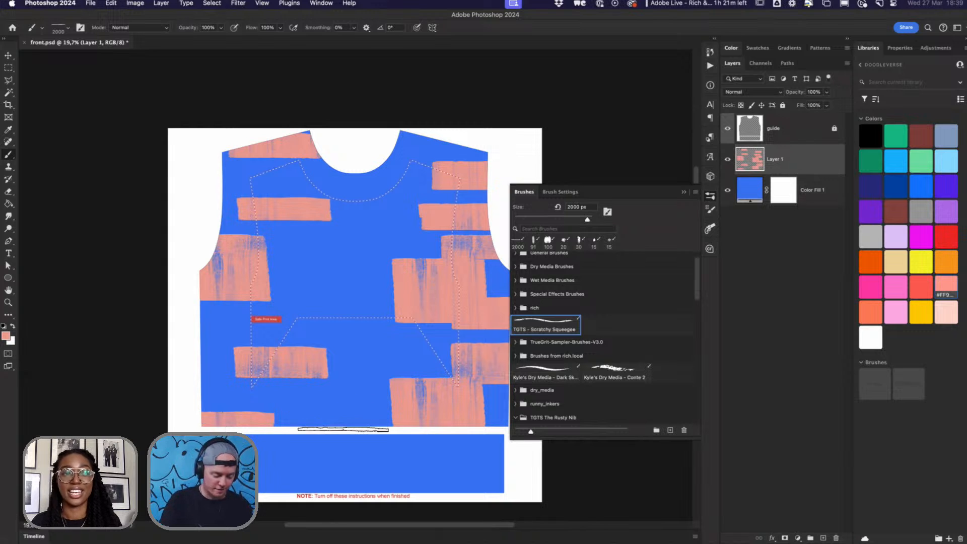
{"action": "left_click_drag", "start_coordinate": [344, 429], "coordinate": [348, 401]}
{"action": "left_click_drag", "start_coordinate": [420, 361], "coordinate": [434, 367]}
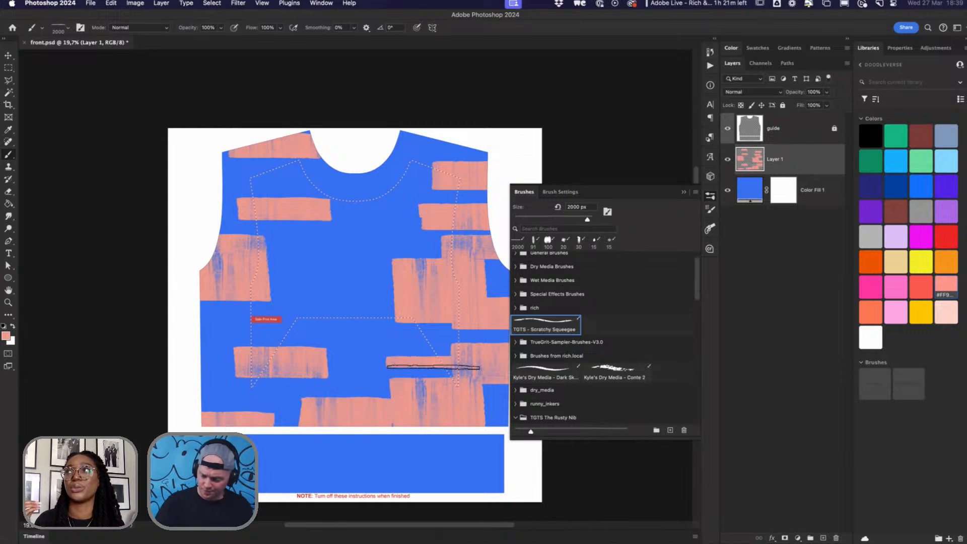
{"action": "key", "text": "v"}
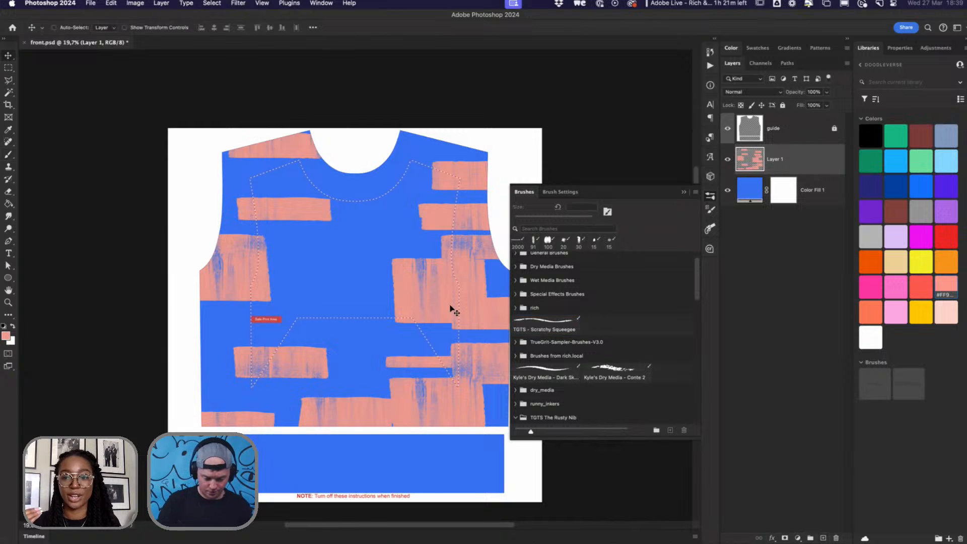
{"action": "left_click_drag", "start_coordinate": [452, 309], "coordinate": [436, 313]}
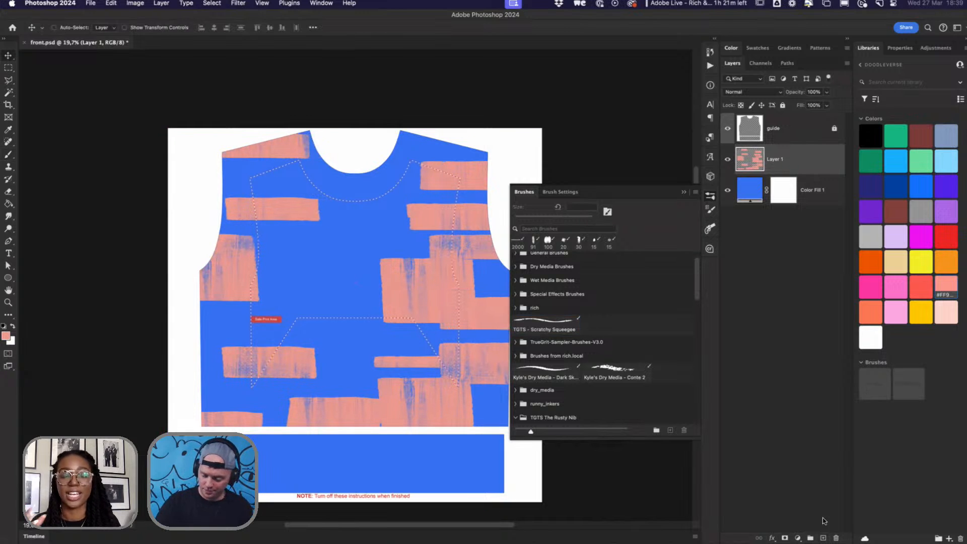
Step: Create a new layer above the salmon blocks and paint two white Scratchy Squeegee strokes on the right half of the chest
{"action": "left_click", "coordinate": [824, 537]}
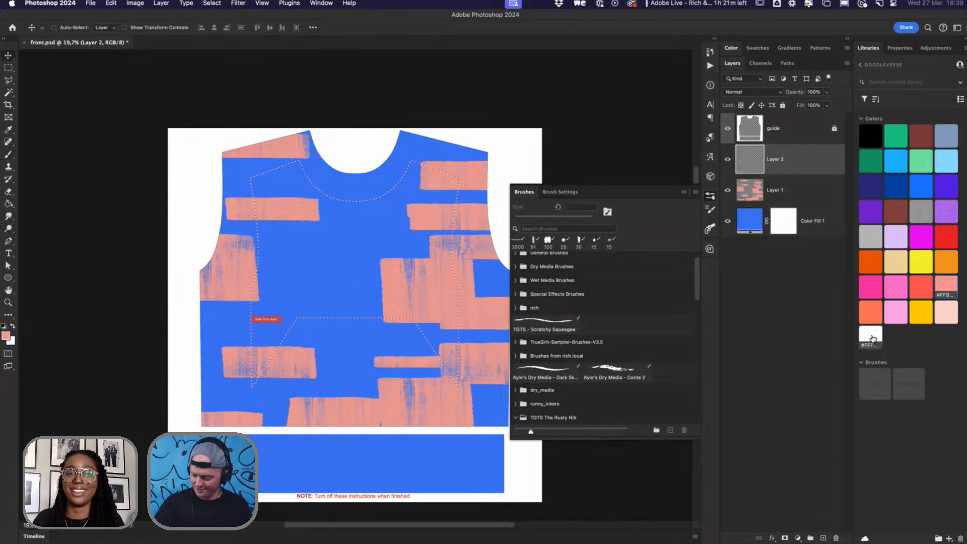
{"action": "left_click", "coordinate": [941, 164]}
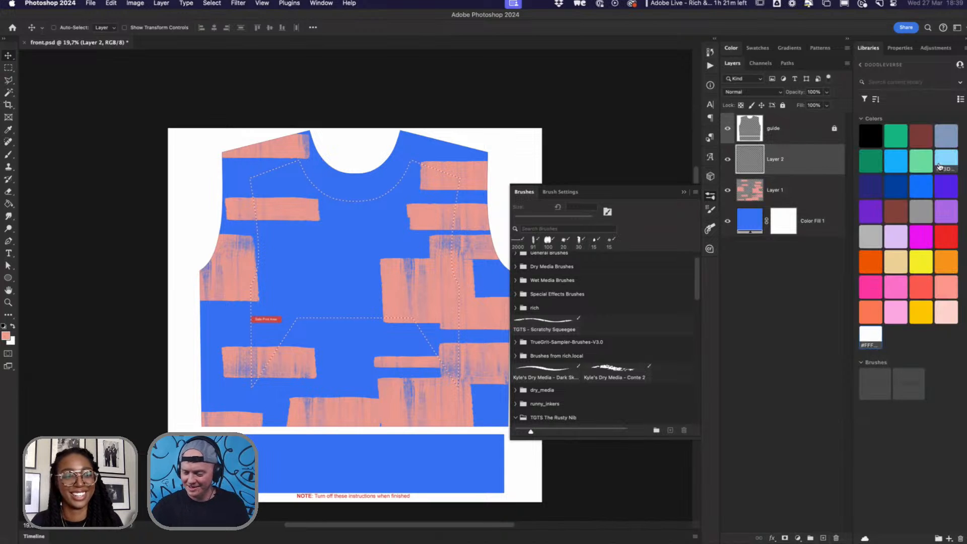
{"action": "left_click", "coordinate": [869, 335]}
{"action": "left_click", "coordinate": [545, 325]}
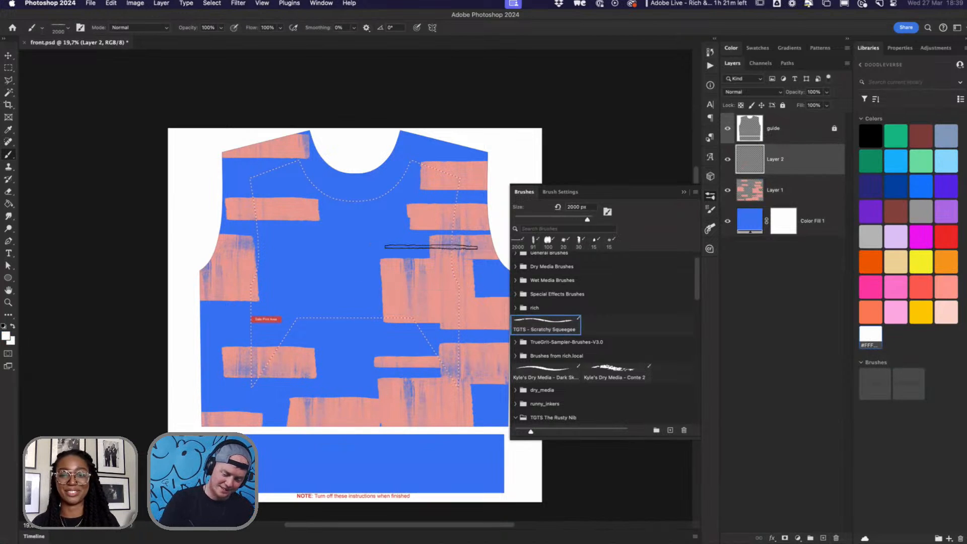
{"action": "left_click_drag", "start_coordinate": [431, 247], "coordinate": [431, 265]}
{"action": "left_click_drag", "start_coordinate": [469, 207], "coordinate": [469, 221]}
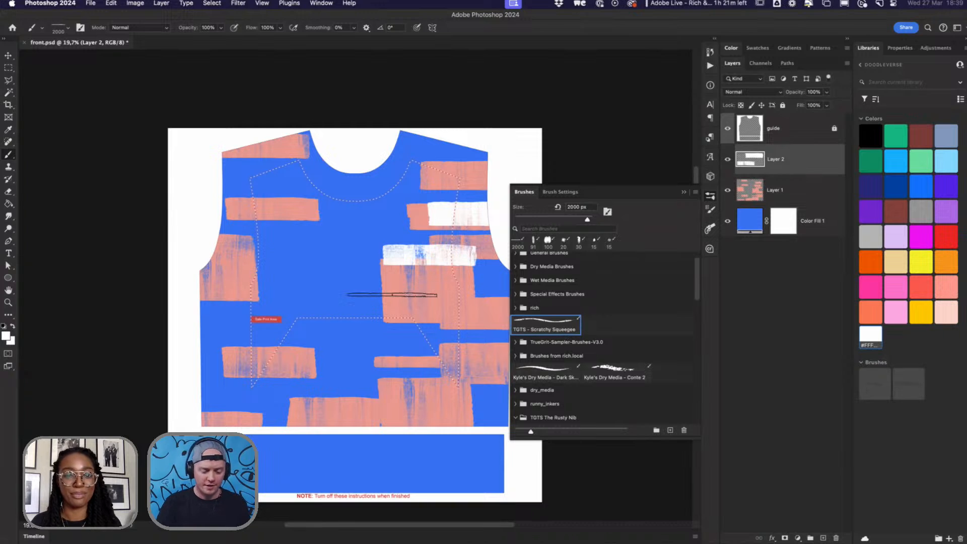
Step: Enlarge the squeegee brush to 2600 px and paint two wider white blocks across the pocket and below it
{"action": "key", "text": "bracketright"}
{"action": "key", "text": "bracketright"}
{"action": "key", "text": "bracketright"}
{"action": "key", "text": "bracketright"}
{"action": "key", "text": "bracketright"}
{"action": "key", "text": "bracketright"}
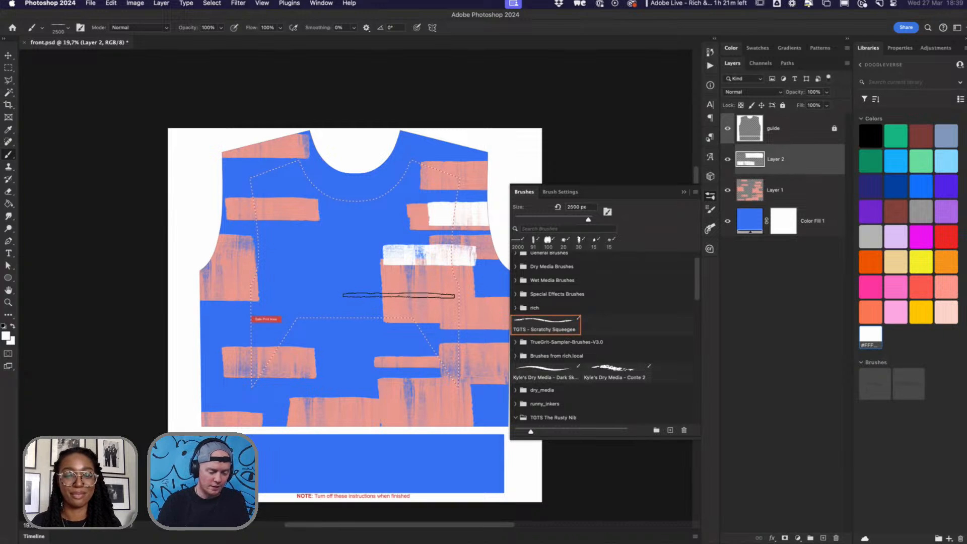
{"action": "left_click", "coordinate": [308, 374]}
{"action": "left_click_drag", "start_coordinate": [351, 324], "coordinate": [352, 340]}
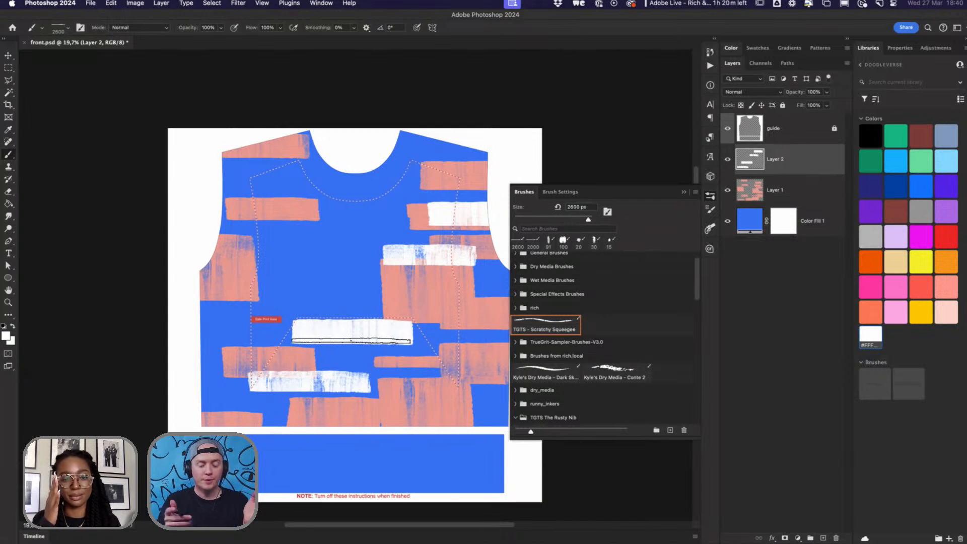
Step: Paint more white Scratchy Squeegee blocks on Layer 2 across the chest, both sides, beside the pocket and over the lower hem at 2600 px
{"action": "left_click_drag", "start_coordinate": [245, 298], "coordinate": [246, 314]}
{"action": "left_click_drag", "start_coordinate": [316, 191], "coordinate": [317, 201]}
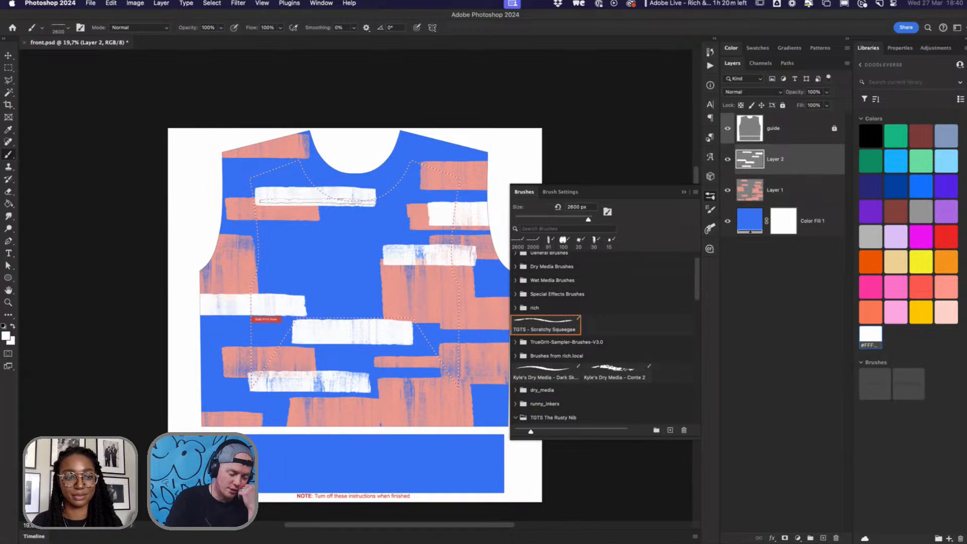
{"action": "left_click_drag", "start_coordinate": [407, 194], "coordinate": [407, 201]}
{"action": "left_click_drag", "start_coordinate": [320, 269], "coordinate": [324, 286]}
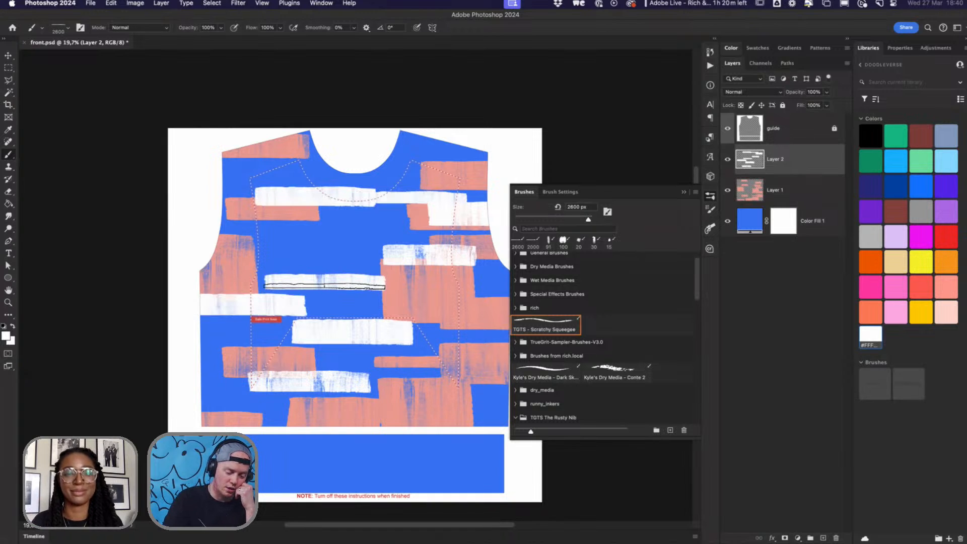
{"action": "left_click_drag", "start_coordinate": [460, 400], "coordinate": [460, 449]}
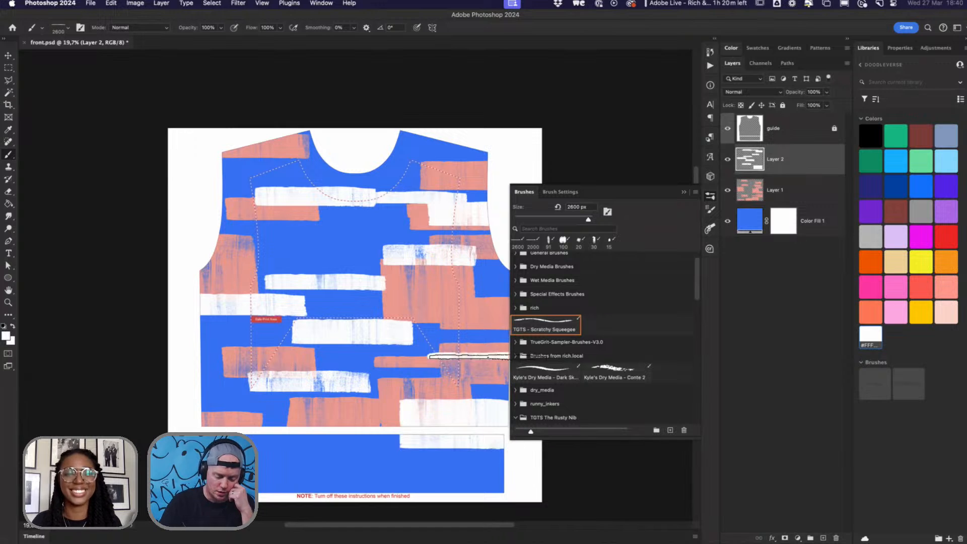
{"action": "left_click_drag", "start_coordinate": [469, 356], "coordinate": [468, 376]}
{"action": "left_click_drag", "start_coordinate": [469, 286], "coordinate": [469, 308]}
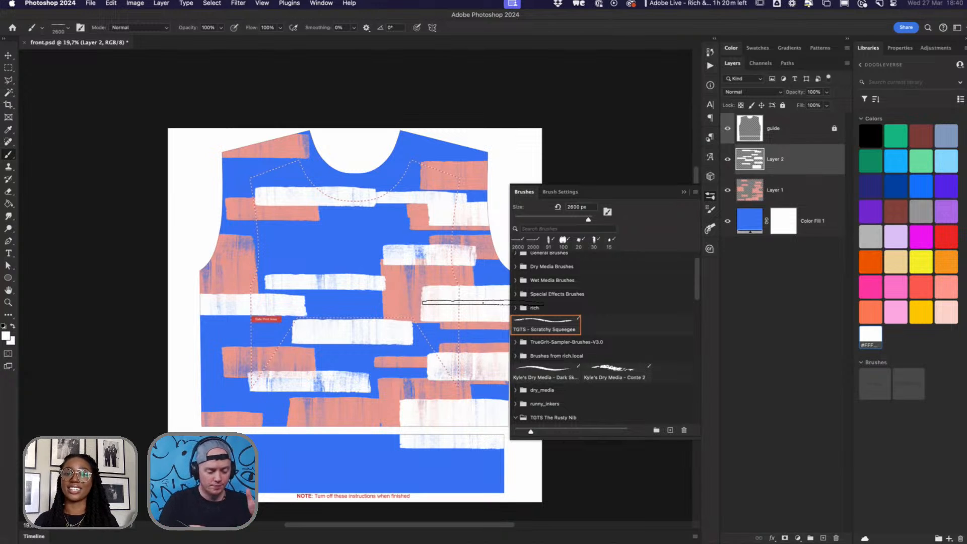
{"action": "left_click_drag", "start_coordinate": [234, 261], "coordinate": [235, 325]}
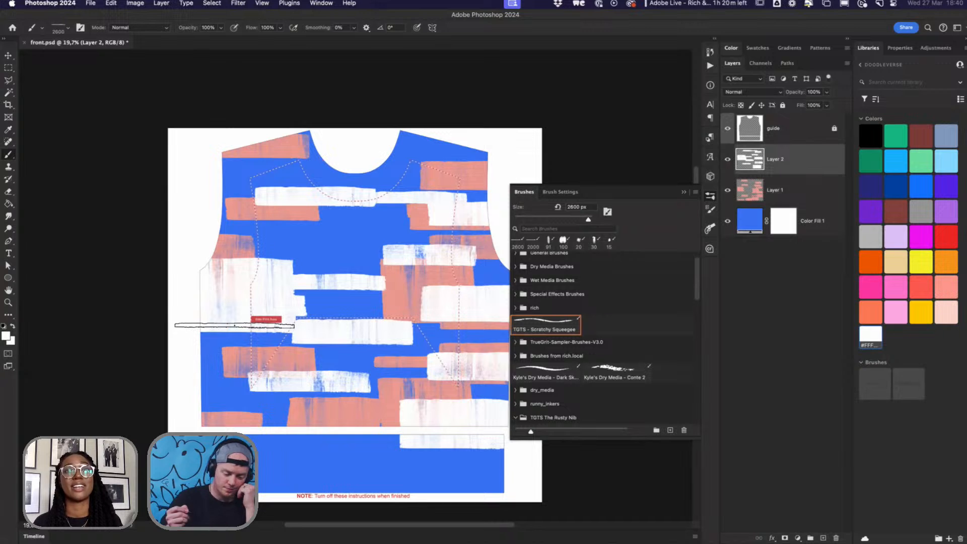
Step: Create a new layer above the white blocks and nudge all of Layer 2 slightly to the right
{"action": "left_click", "coordinate": [824, 539]}
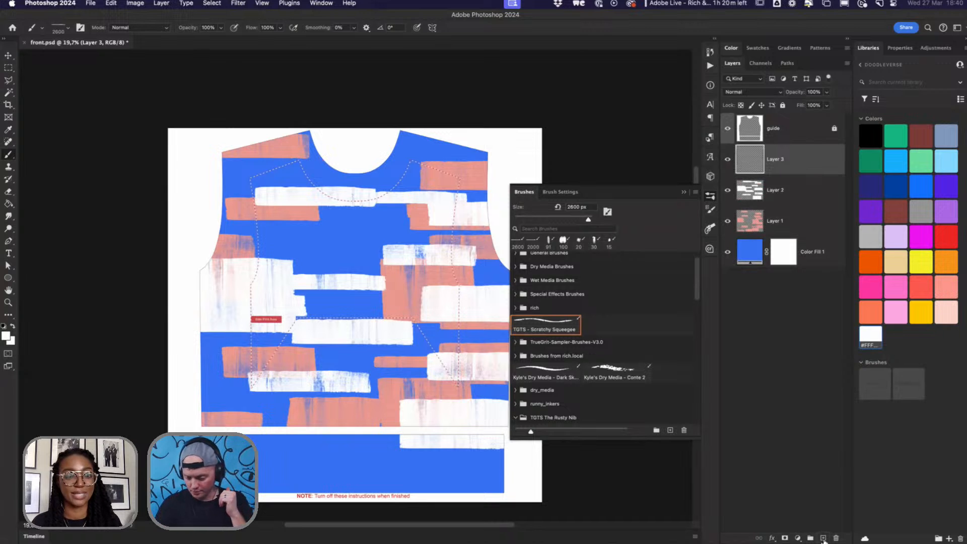
{"action": "left_click", "coordinate": [745, 192]}
{"action": "key", "text": "v"}
{"action": "key", "text": "shift+Right"}
{"action": "key", "text": "shift+Right"}
{"action": "key", "text": "shift+Right"}
{"action": "key", "text": "shift+Right"}
{"action": "key", "text": "shift+Right"}
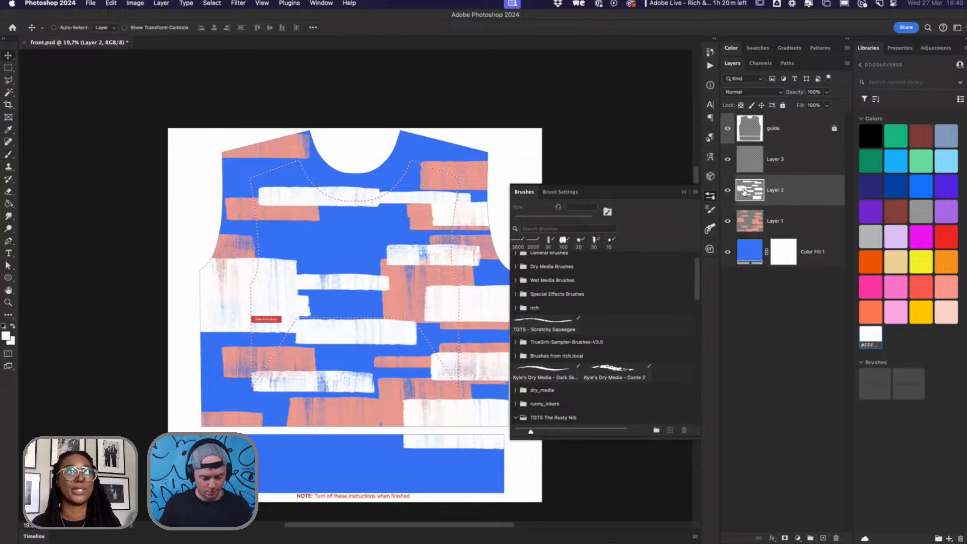
Step: Paint light pink Scratchy Squeegee blocks on Layer 3 over the neckline, chest, both sides and pocket area, using the Doodleverse light pink
{"action": "left_click", "coordinate": [756, 164]}
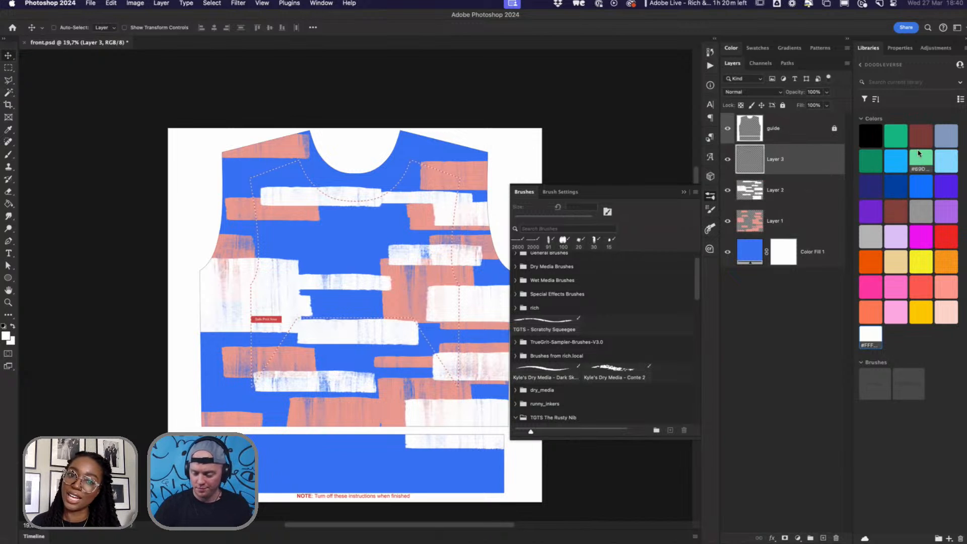
{"action": "left_click", "coordinate": [899, 302]}
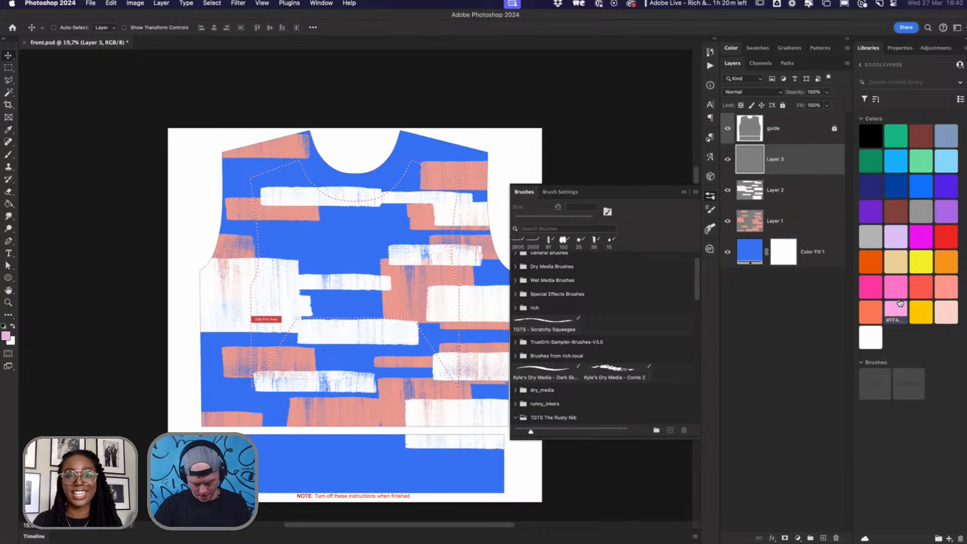
{"action": "key", "text": "b"}
{"action": "left_click_drag", "start_coordinate": [413, 230], "coordinate": [413, 246]}
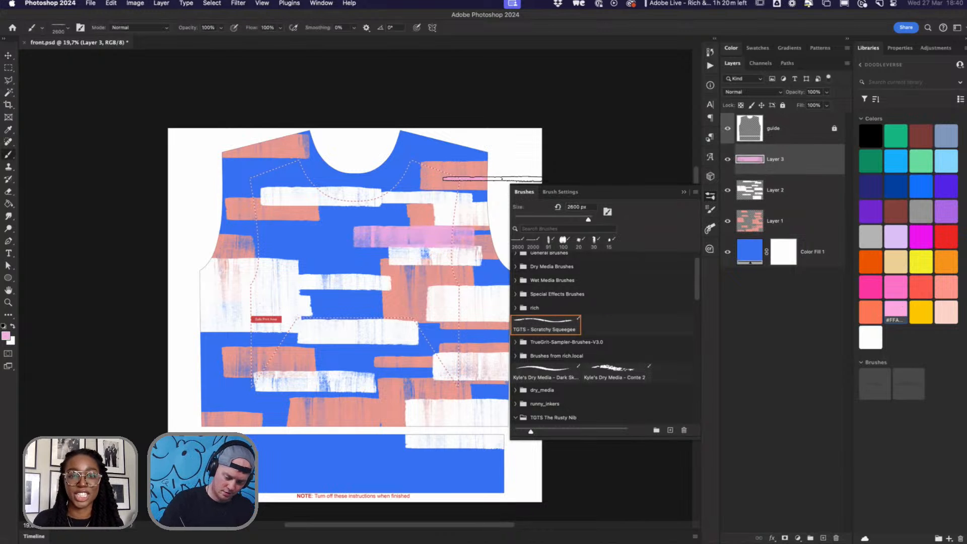
{"action": "left_click_drag", "start_coordinate": [492, 179], "coordinate": [486, 297]}
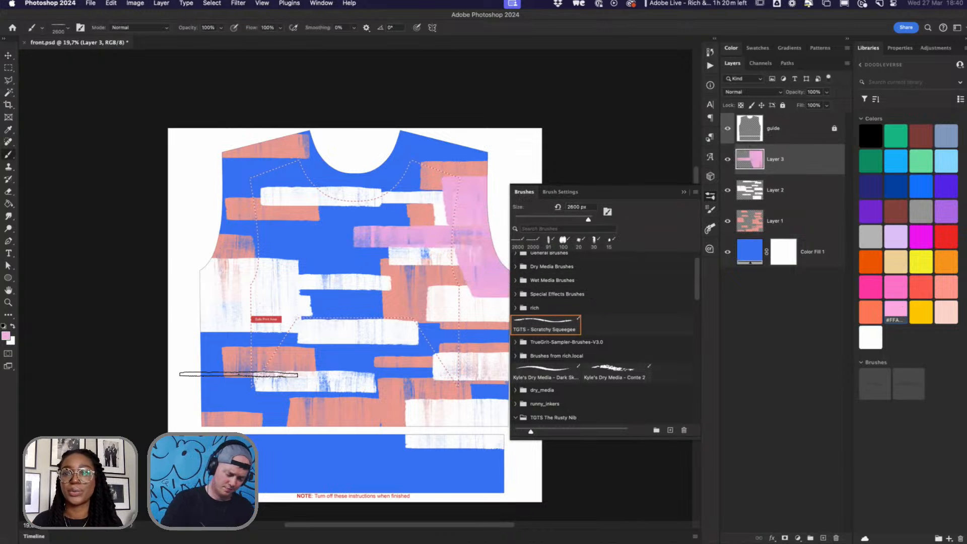
{"action": "left_click_drag", "start_coordinate": [221, 422], "coordinate": [221, 313]}
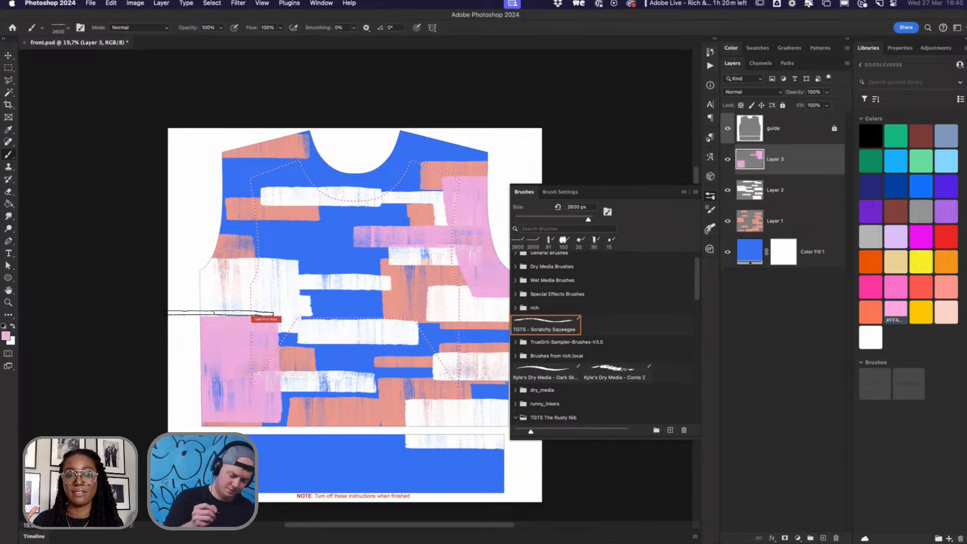
{"action": "mouse_move", "coordinate": [218, 209]}
{"action": "left_mouse_down"}
{"action": "mouse_move", "coordinate": [217, 265]}
{"action": "mouse_move", "coordinate": [203, 278]}
{"action": "left_mouse_up"}
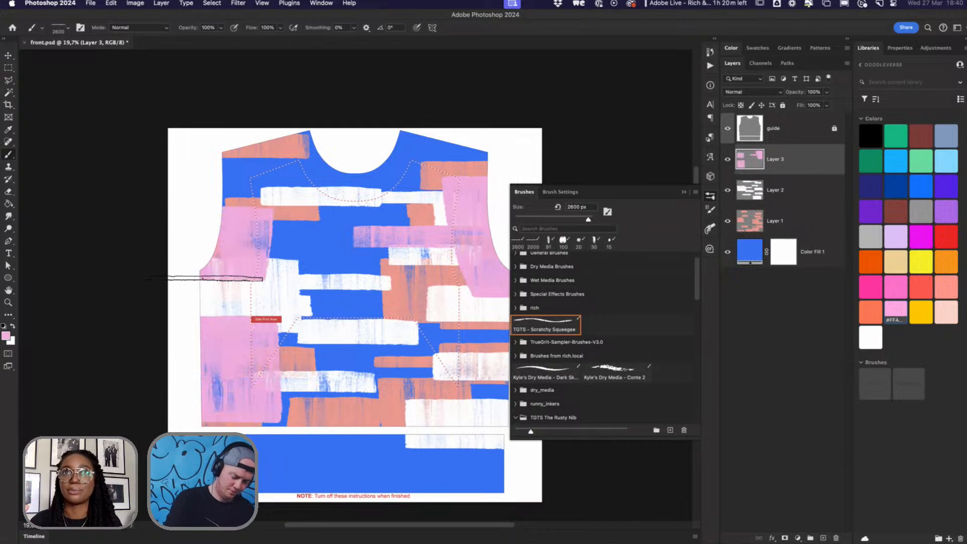
{"action": "left_click_drag", "start_coordinate": [418, 318], "coordinate": [421, 375]}
{"action": "left_click_drag", "start_coordinate": [310, 298], "coordinate": [310, 292]}
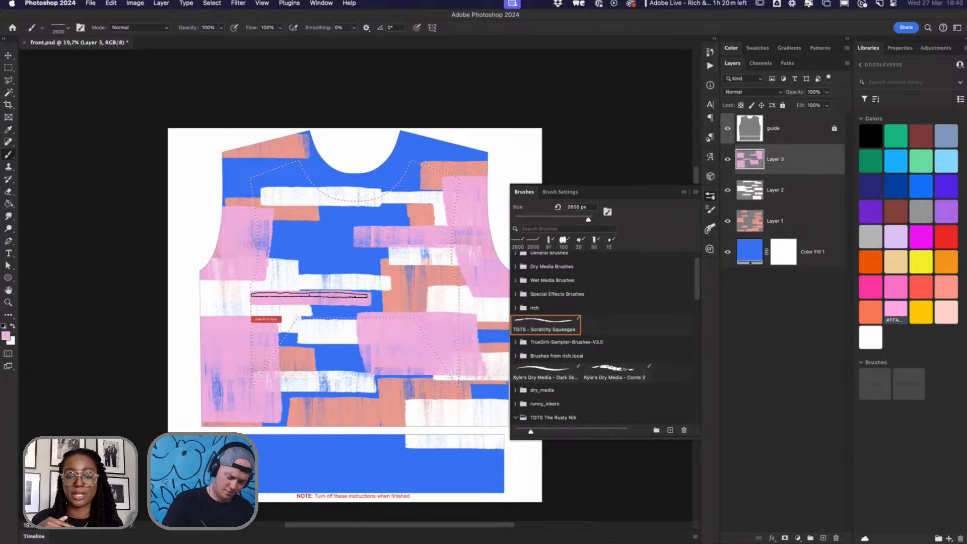
{"action": "left_click_drag", "start_coordinate": [365, 177], "coordinate": [365, 132]}
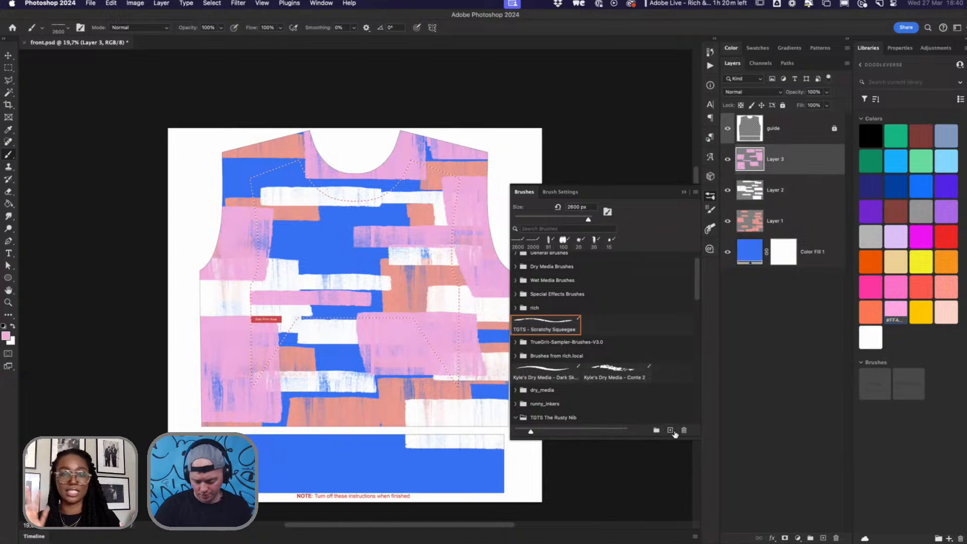
Step: Create a new layer above the pink blocks, look over the reference artwork, and try the Kyle's Paintbox - Spatter brush on the chest
{"action": "left_click", "coordinate": [823, 539]}
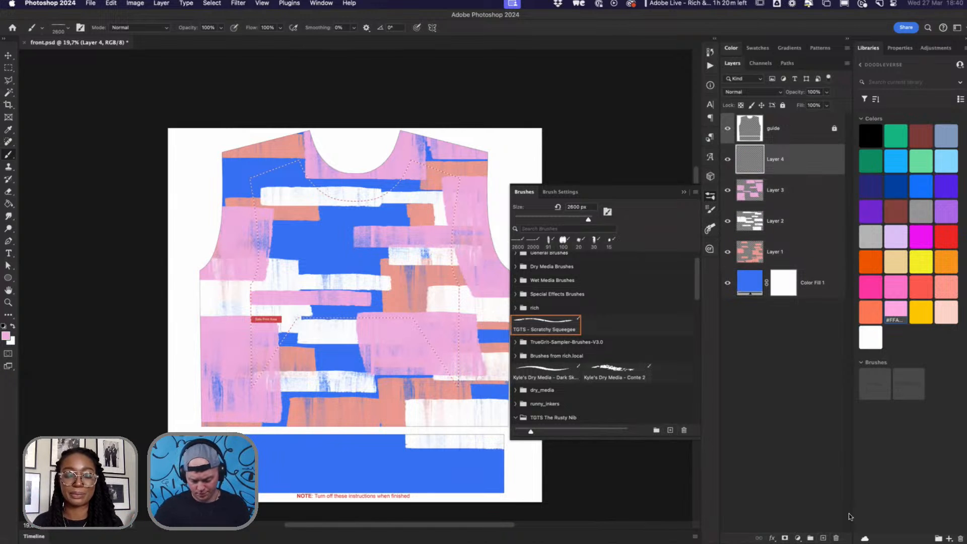
{"action": "left_click", "coordinate": [909, 385]}
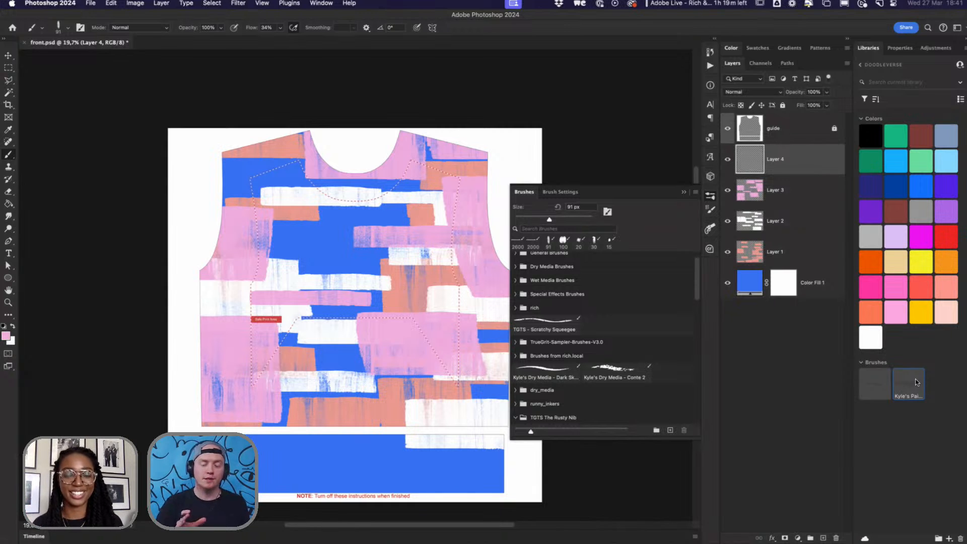
{"action": "key", "text": "super+Tab"}
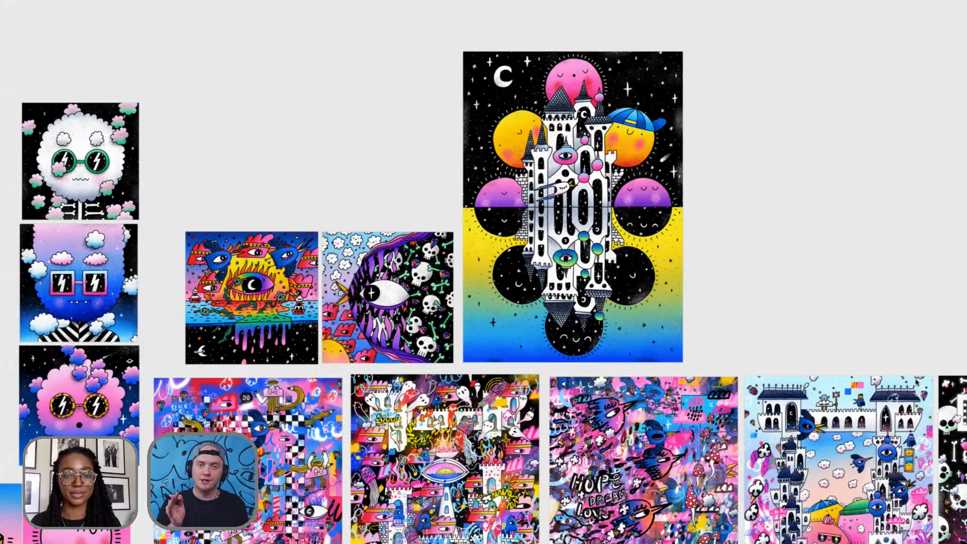
{"action": "key", "text": "super+Tab"}
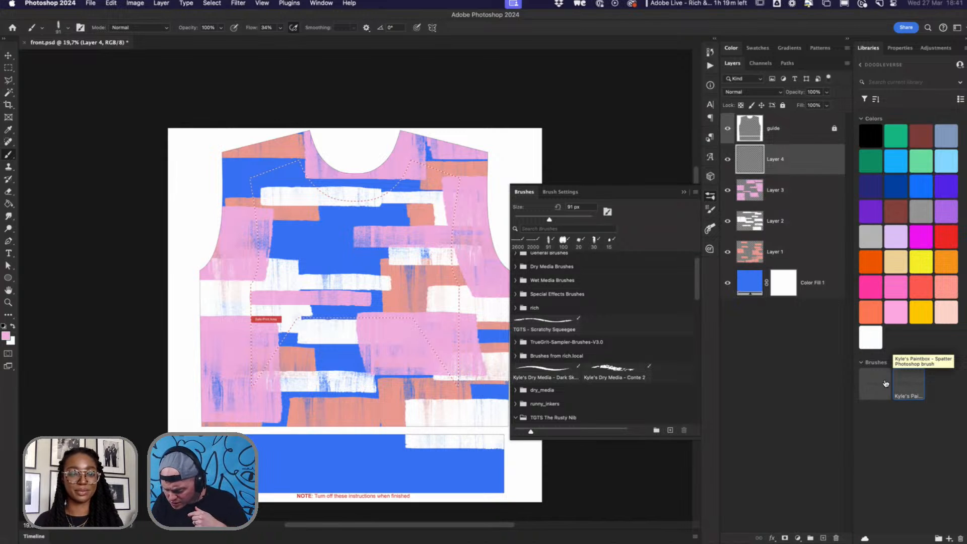
{"action": "left_click_drag", "start_coordinate": [388, 285], "coordinate": [402, 297]}
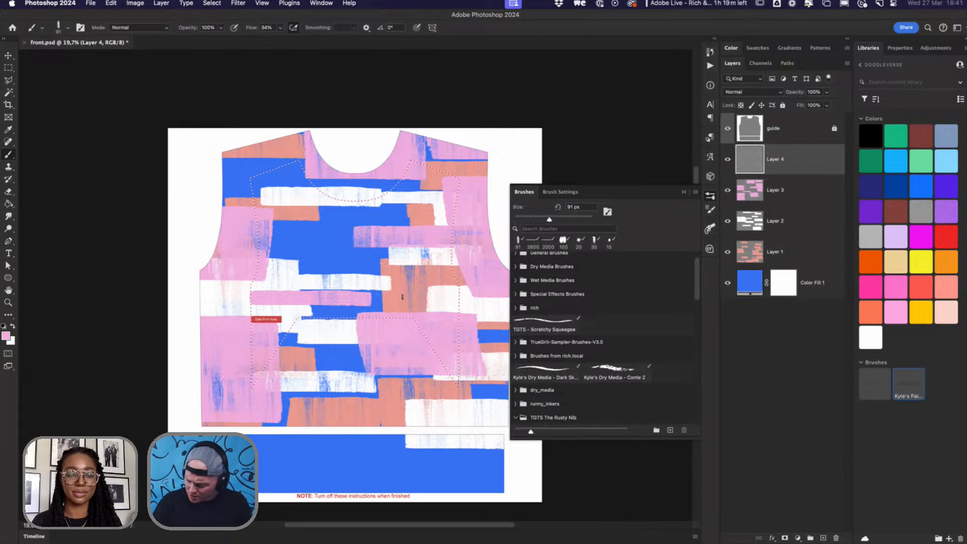
Step: Load the second brush saved in the TapTapKaboom library and enlarge it to 250 px
{"action": "left_click", "coordinate": [861, 65]}
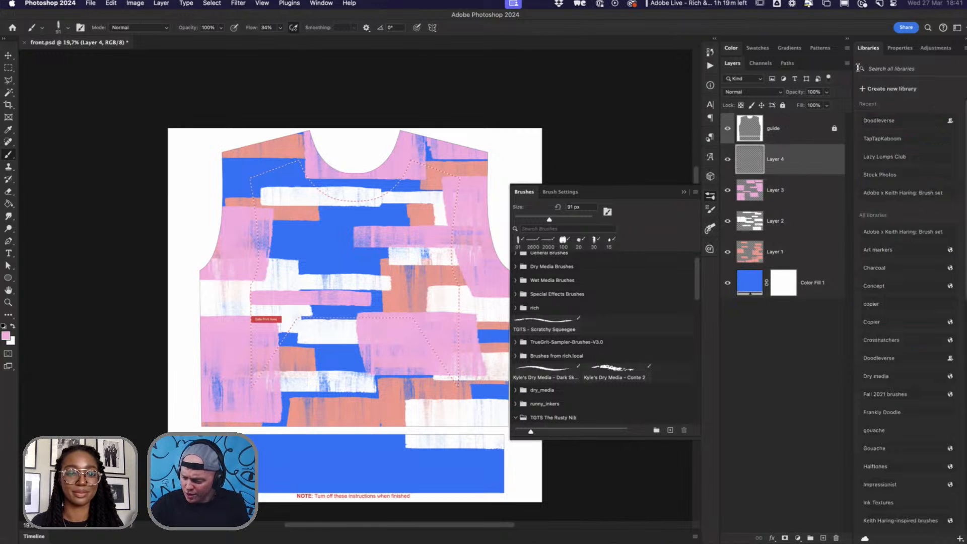
{"action": "left_click", "coordinate": [882, 139]}
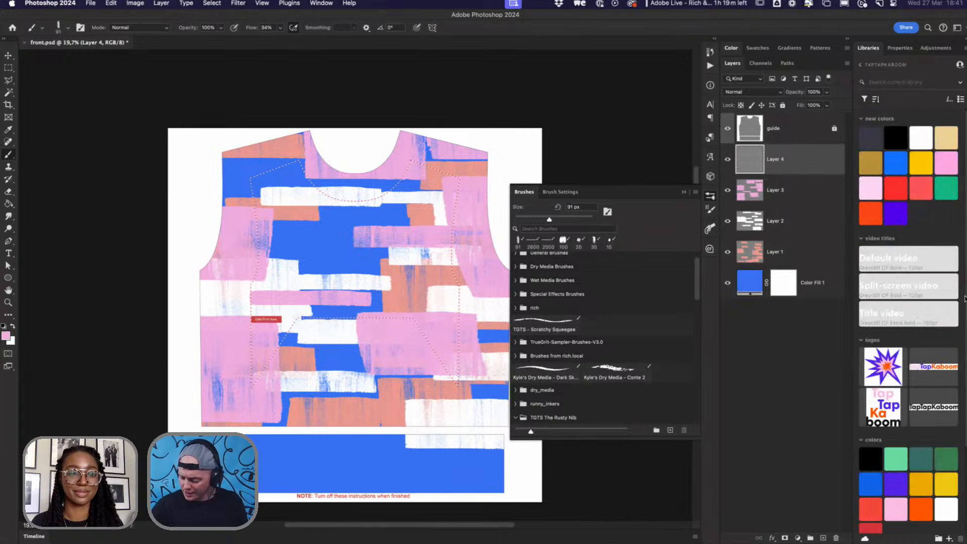
{"action": "scroll", "coordinate": [907, 352], "scroll_direction": "down", "scroll_amount": 4}
{"action": "left_click", "coordinate": [913, 479]}
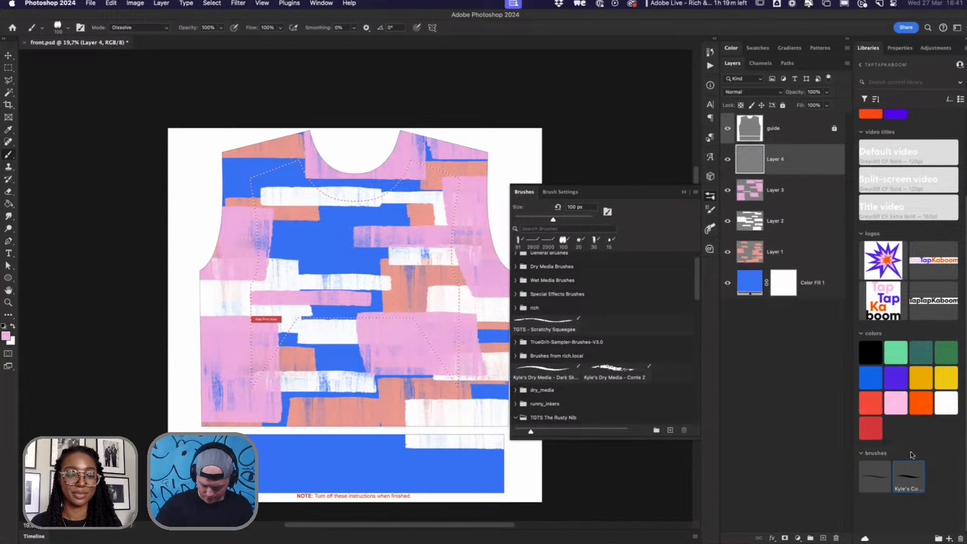
{"action": "key", "text": "bracketright"}
{"action": "key", "text": "bracketright"}
{"action": "key", "text": "bracketright"}
{"action": "key", "text": "bracketright"}
{"action": "key", "text": "bracketright"}
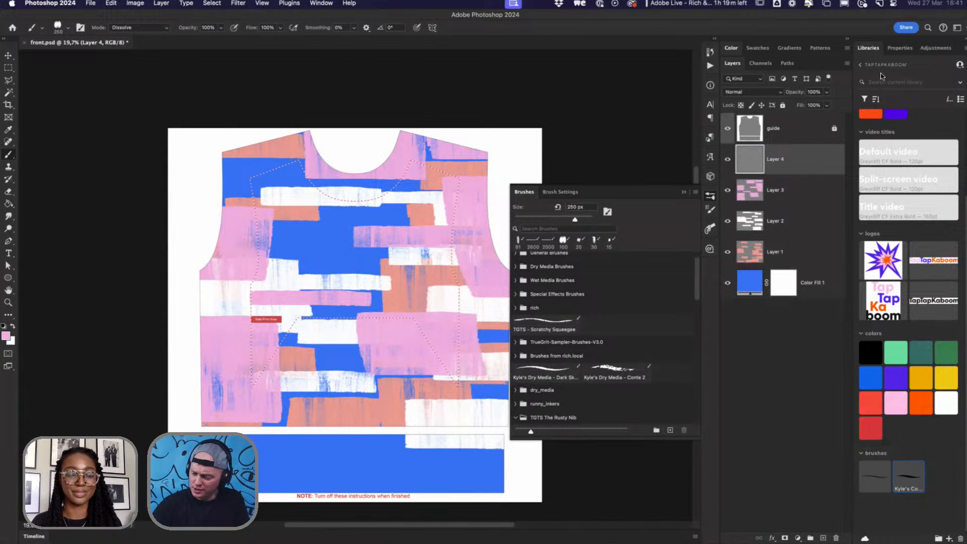
Step: Pick the medium pink from the Doodleverse library and paint a large textured blob with smaller loops at the chest's centre on Layer 4
{"action": "left_click", "coordinate": [864, 64]}
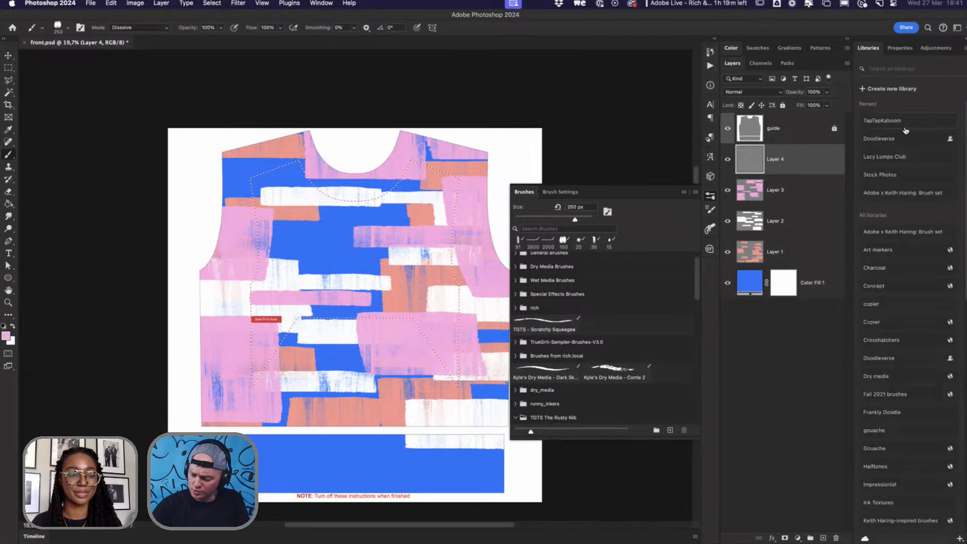
{"action": "left_click", "coordinate": [888, 142]}
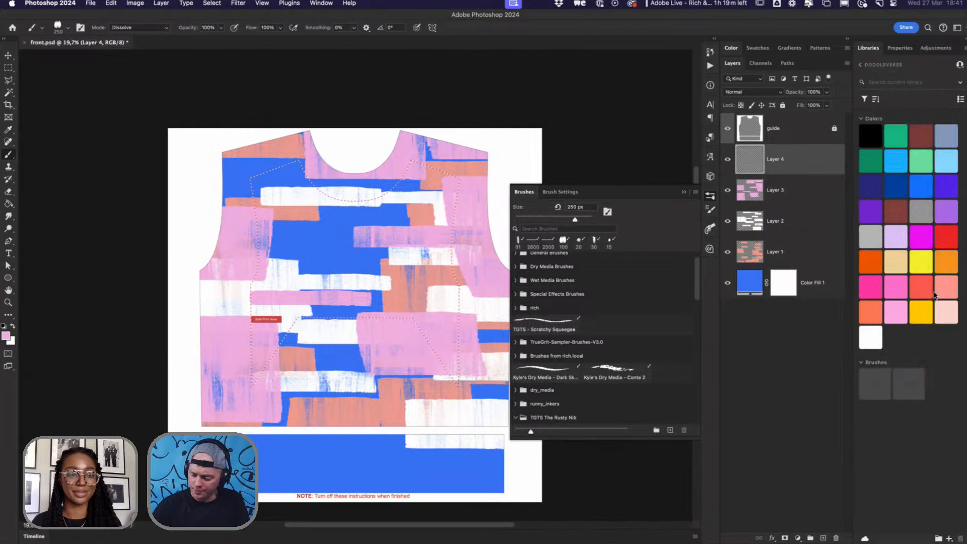
{"action": "left_click", "coordinate": [897, 285]}
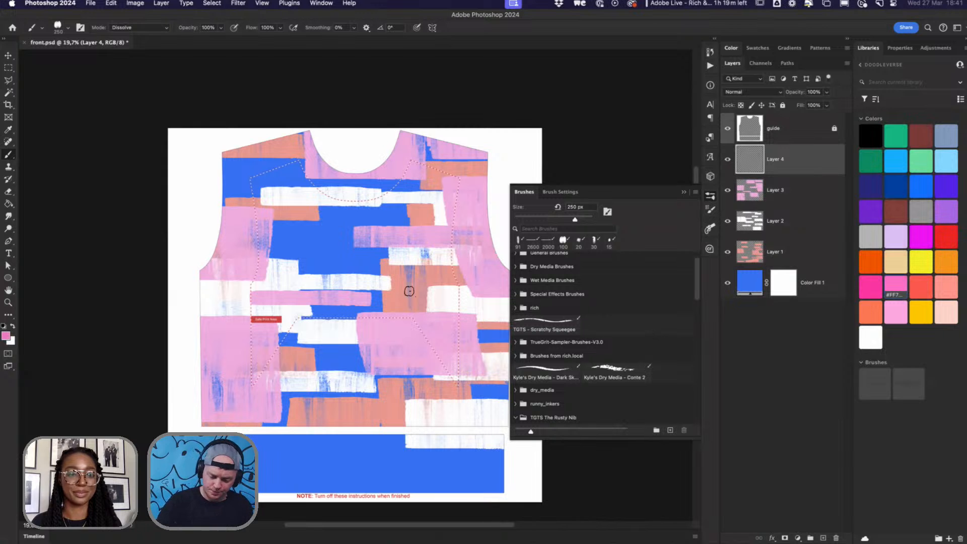
{"action": "mouse_move", "coordinate": [379, 272]}
{"action": "left_mouse_down"}
{"action": "mouse_move", "coordinate": [459, 330]}
{"action": "mouse_move", "coordinate": [418, 299]}
{"action": "left_mouse_up"}
{"action": "mouse_move", "coordinate": [232, 186]}
{"action": "left_mouse_down"}
{"action": "mouse_move", "coordinate": [207, 191]}
{"action": "mouse_move", "coordinate": [204, 160]}
{"action": "mouse_move", "coordinate": [237, 161]}
{"action": "mouse_move", "coordinate": [211, 207]}
{"action": "mouse_move", "coordinate": [242, 151]}
{"action": "mouse_move", "coordinate": [197, 149]}
{"action": "mouse_move", "coordinate": [187, 174]}
{"action": "mouse_move", "coordinate": [257, 191]}
{"action": "mouse_move", "coordinate": [260, 181]}
{"action": "mouse_move", "coordinate": [154, 151]}
{"action": "mouse_move", "coordinate": [149, 186]}
{"action": "mouse_move", "coordinate": [236, 224]}
{"action": "mouse_move", "coordinate": [267, 201]}
{"action": "mouse_move", "coordinate": [280, 120]}
{"action": "mouse_move", "coordinate": [113, 111]}
{"action": "mouse_move", "coordinate": [103, 161]}
{"action": "mouse_move", "coordinate": [111, 211]}
{"action": "mouse_move", "coordinate": [141, 231]}
{"action": "mouse_move", "coordinate": [290, 247]}
{"action": "left_mouse_up"}
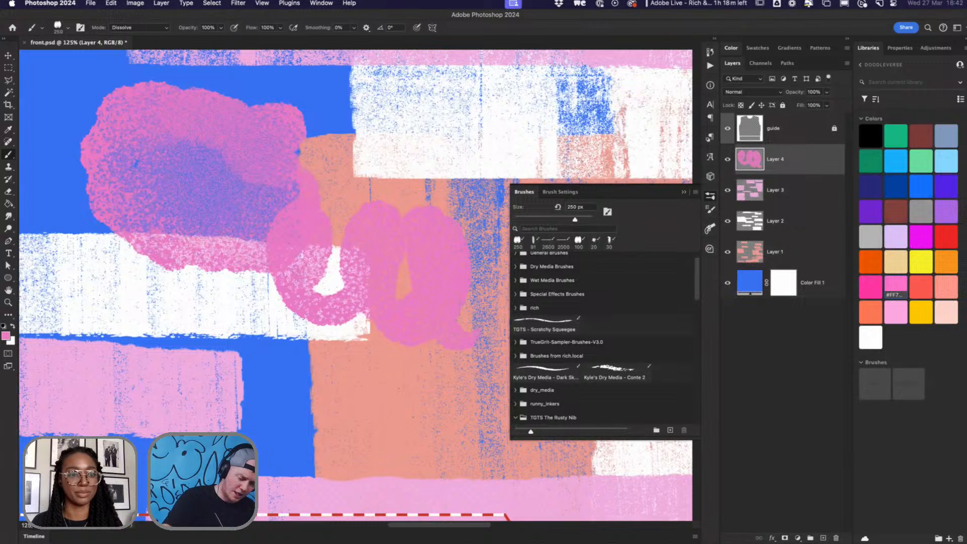
{"action": "mouse_move", "coordinate": [313, 191]}
{"action": "left_mouse_down"}
{"action": "mouse_move", "coordinate": [310, 126]}
{"action": "mouse_move", "coordinate": [252, 101]}
{"action": "mouse_move", "coordinate": [171, 81]}
{"action": "mouse_move", "coordinate": [96, 116]}
{"action": "mouse_move", "coordinate": [131, 202]}
{"action": "mouse_move", "coordinate": [246, 216]}
{"action": "left_mouse_up"}
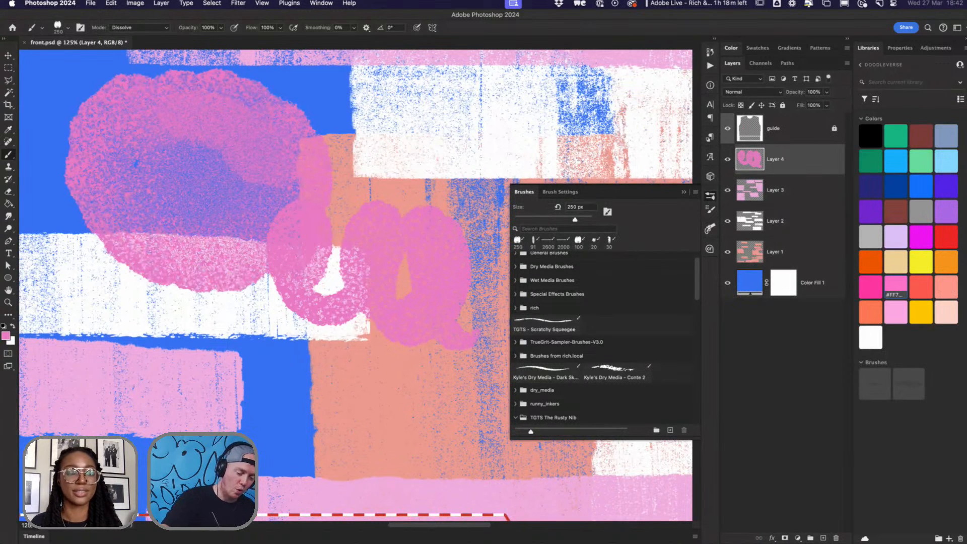
Step: Add separate pink textured ovals on Layer 4, two on the left of the chest and three along the upper right
{"action": "scroll", "coordinate": [362, 260], "scroll_direction": "down", "scroll_amount": 2}
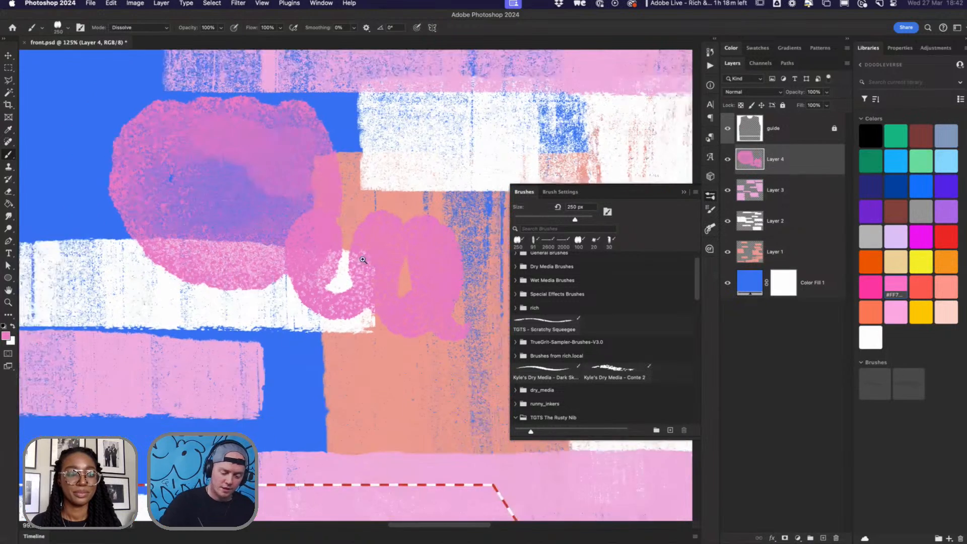
{"action": "scroll", "coordinate": [363, 259], "scroll_direction": "down", "scroll_amount": 3}
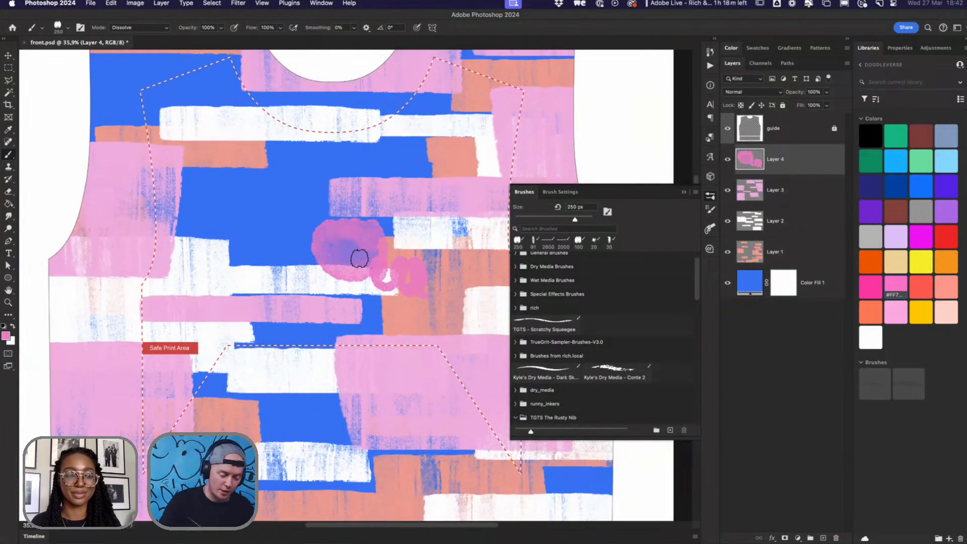
{"action": "left_click", "coordinate": [217, 241]}
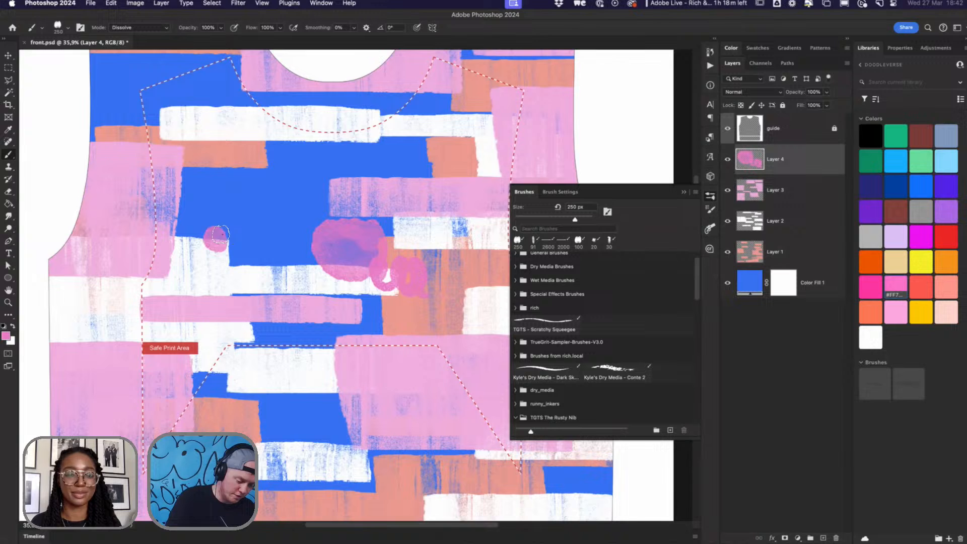
{"action": "mouse_move", "coordinate": [219, 234]}
{"action": "left_mouse_down"}
{"action": "mouse_move", "coordinate": [204, 222]}
{"action": "mouse_move", "coordinate": [216, 261]}
{"action": "mouse_move", "coordinate": [225, 262]}
{"action": "mouse_move", "coordinate": [225, 250]}
{"action": "mouse_move", "coordinate": [262, 272]}
{"action": "mouse_move", "coordinate": [249, 277]}
{"action": "mouse_move", "coordinate": [282, 273]}
{"action": "left_mouse_up"}
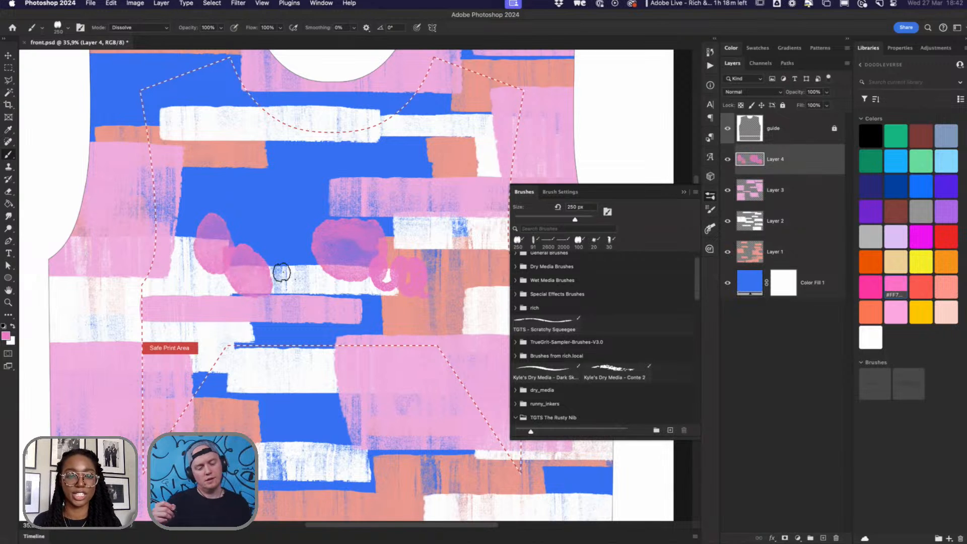
{"action": "mouse_move", "coordinate": [427, 143]}
{"action": "left_mouse_down"}
{"action": "mouse_move", "coordinate": [431, 177]}
{"action": "mouse_move", "coordinate": [429, 158]}
{"action": "left_mouse_up"}
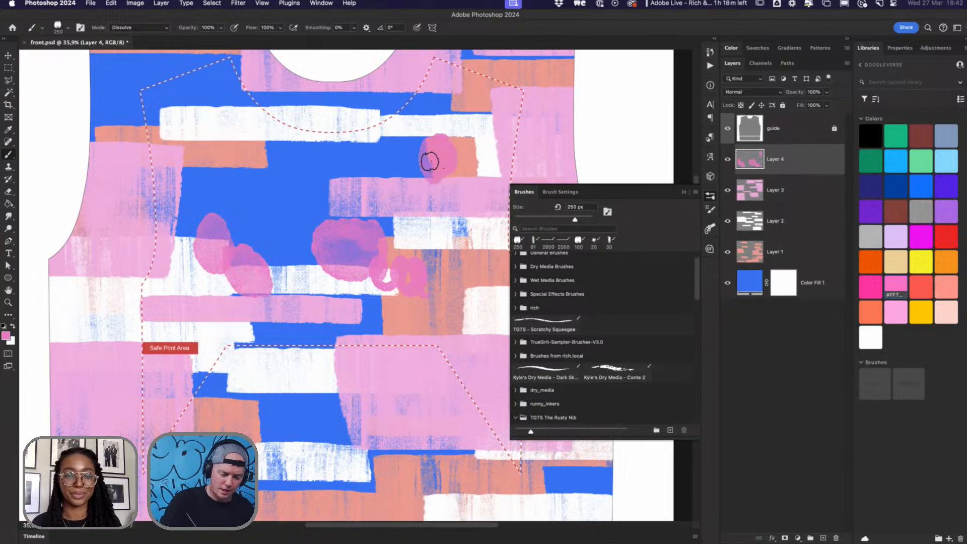
{"action": "mouse_move", "coordinate": [347, 161]}
{"action": "left_mouse_down"}
{"action": "mouse_move", "coordinate": [360, 178]}
{"action": "mouse_move", "coordinate": [366, 169]}
{"action": "mouse_move", "coordinate": [353, 161]}
{"action": "mouse_move", "coordinate": [362, 174]}
{"action": "mouse_move", "coordinate": [377, 155]}
{"action": "mouse_move", "coordinate": [397, 166]}
{"action": "mouse_move", "coordinate": [388, 172]}
{"action": "mouse_move", "coordinate": [402, 149]}
{"action": "left_mouse_up"}
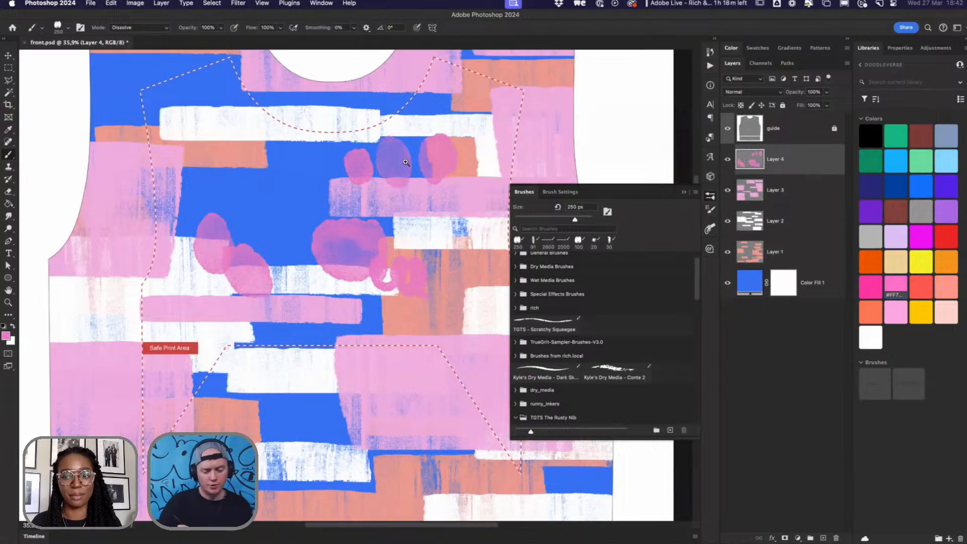
Step: Enlarge the brush to 600 px and paint textured pink ovals and loops up the left side to the left shoulder on Layer 4
{"action": "left_click_drag", "start_coordinate": [406, 162], "coordinate": [352, 328]}
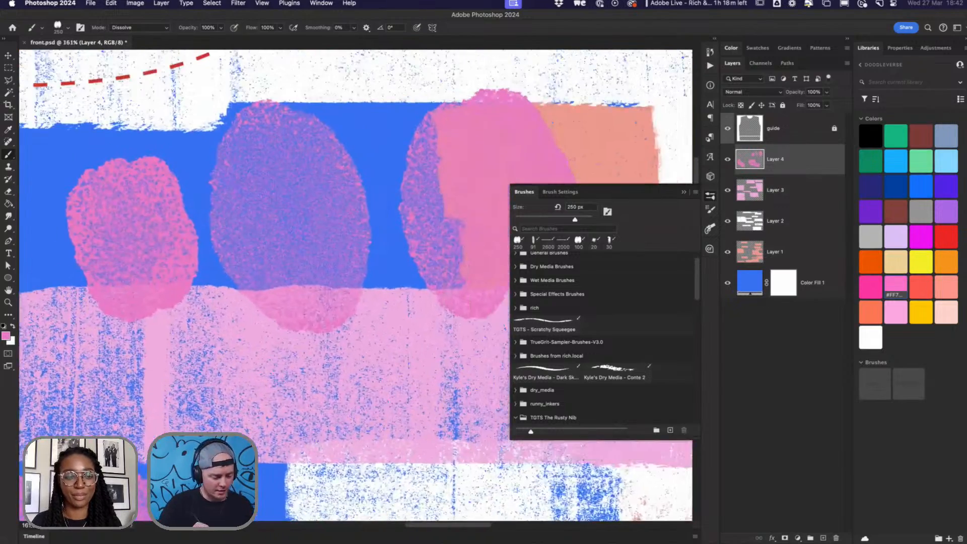
{"action": "scroll", "coordinate": [352, 282], "scroll_direction": "up", "scroll_amount": 3}
{"action": "left_click_drag", "start_coordinate": [274, 235], "coordinate": [352, 292]}
{"action": "left_click_drag", "start_coordinate": [422, 379], "coordinate": [323, 313]}
{"action": "mouse_move", "coordinate": [426, 393]}
{"action": "left_mouse_down"}
{"action": "mouse_move", "coordinate": [408, 365]}
{"action": "mouse_move", "coordinate": [400, 291]}
{"action": "left_mouse_up"}
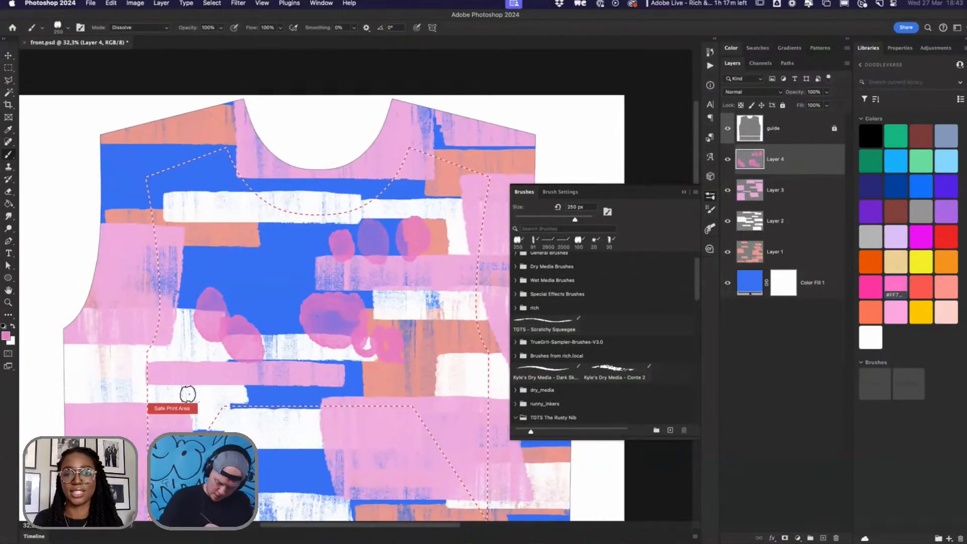
{"action": "key", "text": "bracketright"}
{"action": "key", "text": "bracketright"}
{"action": "key", "text": "bracketright"}
{"action": "key", "text": "bracketright"}
{"action": "left_click", "coordinate": [153, 377]}
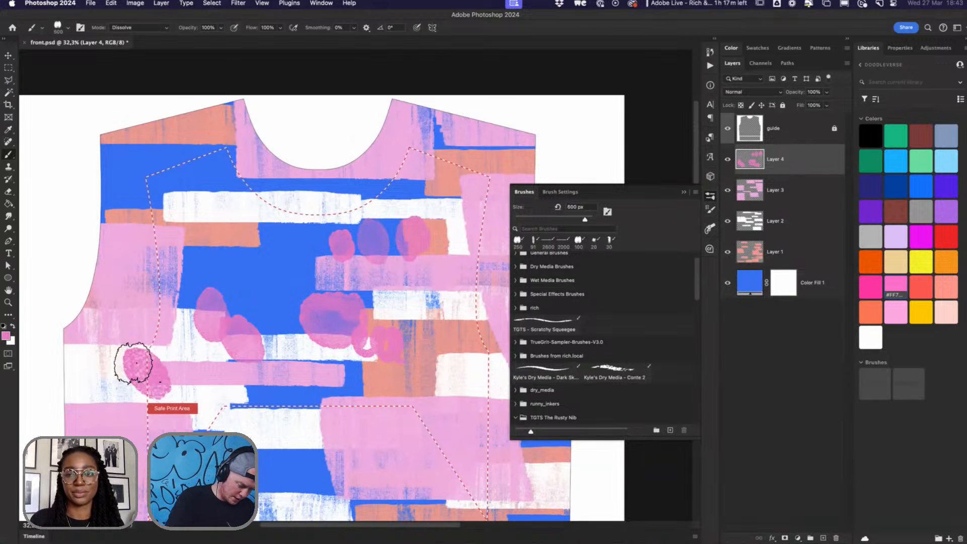
{"action": "scroll", "coordinate": [151, 347], "scroll_direction": "down", "scroll_amount": 2}
{"action": "mouse_move", "coordinate": [161, 336]}
{"action": "left_mouse_down"}
{"action": "mouse_move", "coordinate": [156, 279]}
{"action": "mouse_move", "coordinate": [182, 322]}
{"action": "mouse_move", "coordinate": [156, 237]}
{"action": "mouse_move", "coordinate": [188, 269]}
{"action": "mouse_move", "coordinate": [181, 252]}
{"action": "mouse_move", "coordinate": [192, 221]}
{"action": "mouse_move", "coordinate": [211, 221]}
{"action": "mouse_move", "coordinate": [224, 243]}
{"action": "mouse_move", "coordinate": [188, 160]}
{"action": "mouse_move", "coordinate": [238, 201]}
{"action": "mouse_move", "coordinate": [230, 147]}
{"action": "mouse_move", "coordinate": [273, 161]}
{"action": "left_mouse_up"}
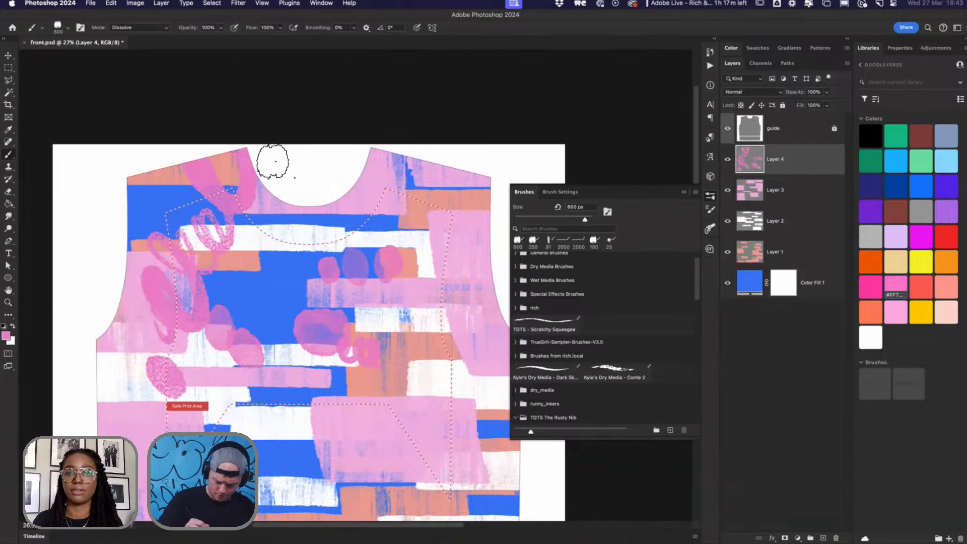
Step: Reduce the brush to 300 px and paint pink loops from the neckline up to the right shoulder
{"action": "key", "text": "bracketleft"}
{"action": "key", "text": "bracketleft"}
{"action": "key", "text": "bracketleft"}
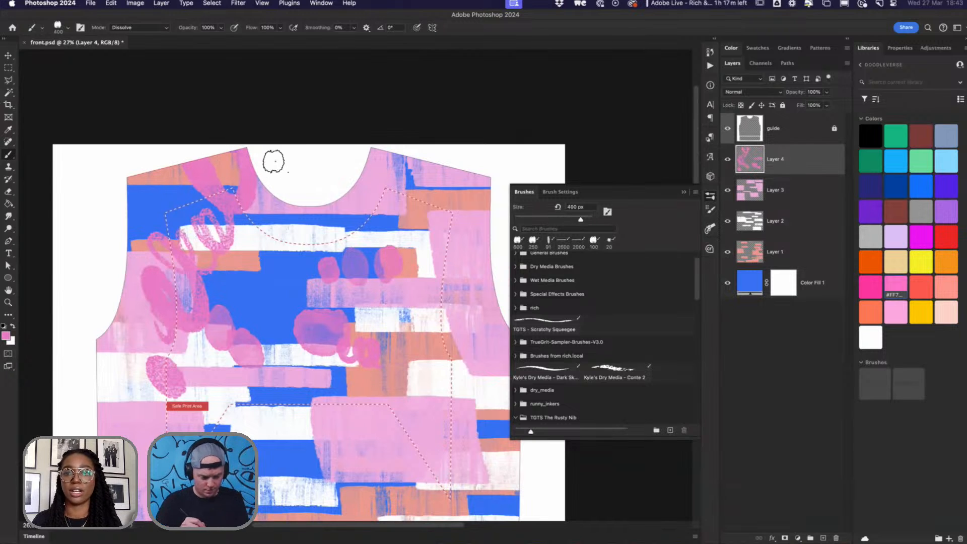
{"action": "mouse_move", "coordinate": [288, 218]}
{"action": "left_mouse_down"}
{"action": "mouse_move", "coordinate": [327, 222]}
{"action": "mouse_move", "coordinate": [370, 166]}
{"action": "mouse_move", "coordinate": [380, 167]}
{"action": "mouse_move", "coordinate": [395, 199]}
{"action": "mouse_move", "coordinate": [423, 166]}
{"action": "left_mouse_up"}
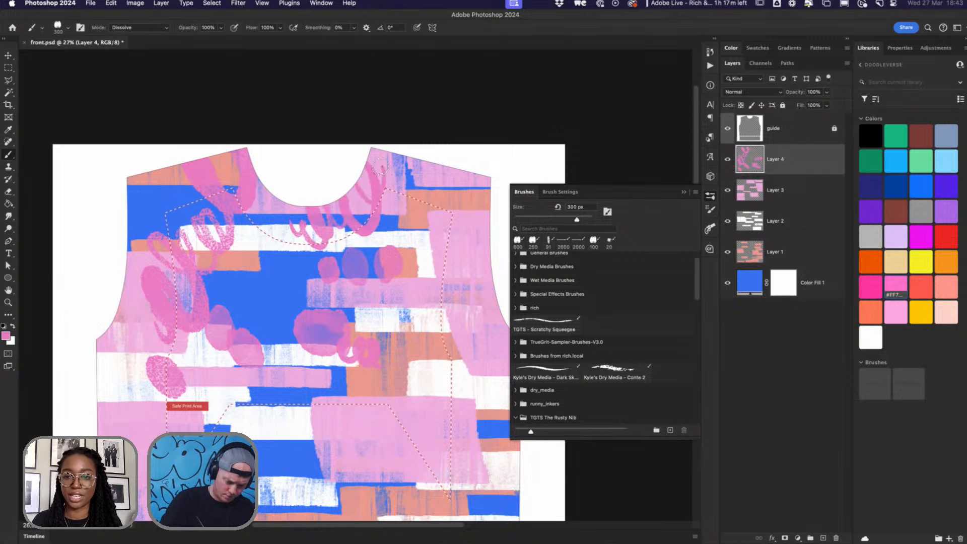
Step: Paint a looping pink squiggle down the lower right side and another across the full width of the hem
{"action": "scroll", "coordinate": [408, 373], "scroll_direction": "down", "scroll_amount": 5}
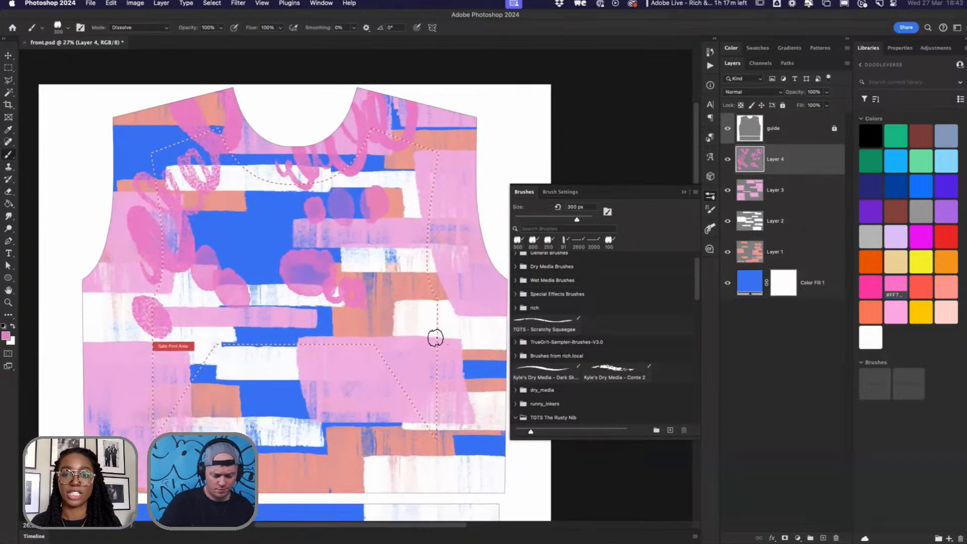
{"action": "mouse_move", "coordinate": [436, 338]}
{"action": "left_mouse_down"}
{"action": "mouse_move", "coordinate": [403, 307]}
{"action": "mouse_move", "coordinate": [440, 383]}
{"action": "mouse_move", "coordinate": [521, 407]}
{"action": "left_mouse_up"}
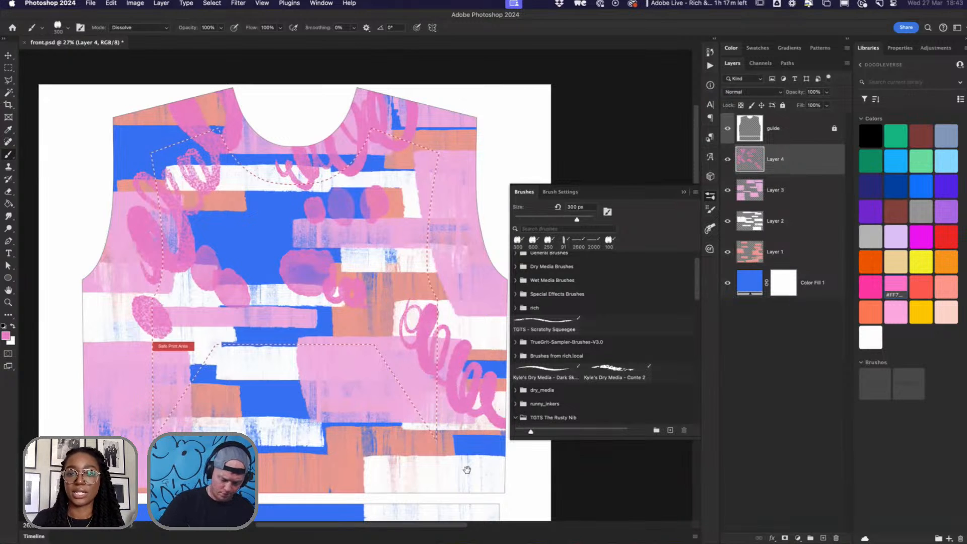
{"action": "left_click_drag", "start_coordinate": [467, 470], "coordinate": [461, 415]}
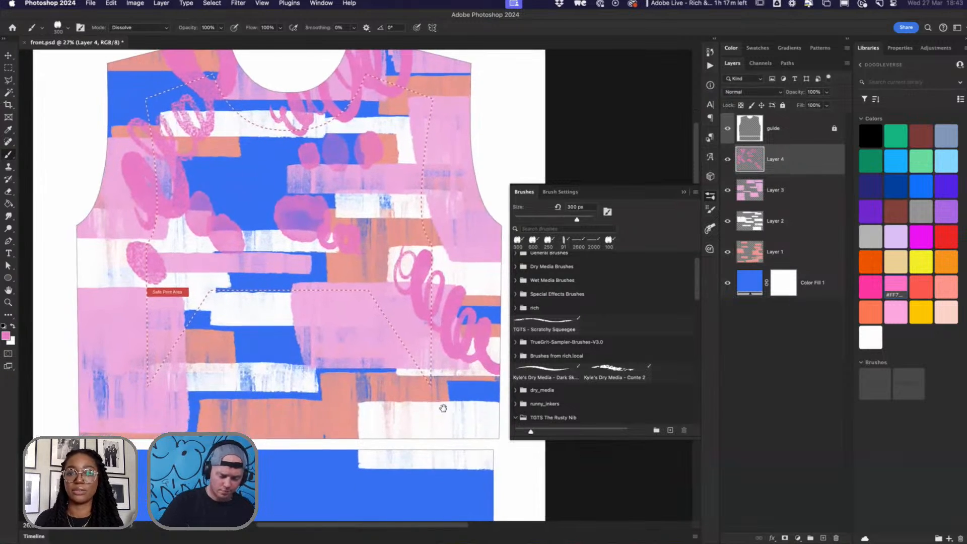
{"action": "mouse_move", "coordinate": [82, 377]}
{"action": "left_mouse_down"}
{"action": "mouse_move", "coordinate": [94, 403]}
{"action": "mouse_move", "coordinate": [114, 355]}
{"action": "mouse_move", "coordinate": [127, 396]}
{"action": "mouse_move", "coordinate": [144, 357]}
{"action": "mouse_move", "coordinate": [172, 406]}
{"action": "mouse_move", "coordinate": [180, 345]}
{"action": "mouse_move", "coordinate": [180, 408]}
{"action": "mouse_move", "coordinate": [203, 357]}
{"action": "mouse_move", "coordinate": [206, 409]}
{"action": "mouse_move", "coordinate": [234, 351]}
{"action": "mouse_move", "coordinate": [229, 410]}
{"action": "mouse_move", "coordinate": [266, 392]}
{"action": "mouse_move", "coordinate": [283, 451]}
{"action": "mouse_move", "coordinate": [287, 409]}
{"action": "mouse_move", "coordinate": [317, 459]}
{"action": "mouse_move", "coordinate": [314, 409]}
{"action": "mouse_move", "coordinate": [374, 461]}
{"action": "mouse_move", "coordinate": [374, 451]}
{"action": "mouse_move", "coordinate": [428, 458]}
{"action": "mouse_move", "coordinate": [454, 420]}
{"action": "mouse_move", "coordinate": [476, 467]}
{"action": "mouse_move", "coordinate": [475, 393]}
{"action": "mouse_move", "coordinate": [517, 455]}
{"action": "left_mouse_up"}
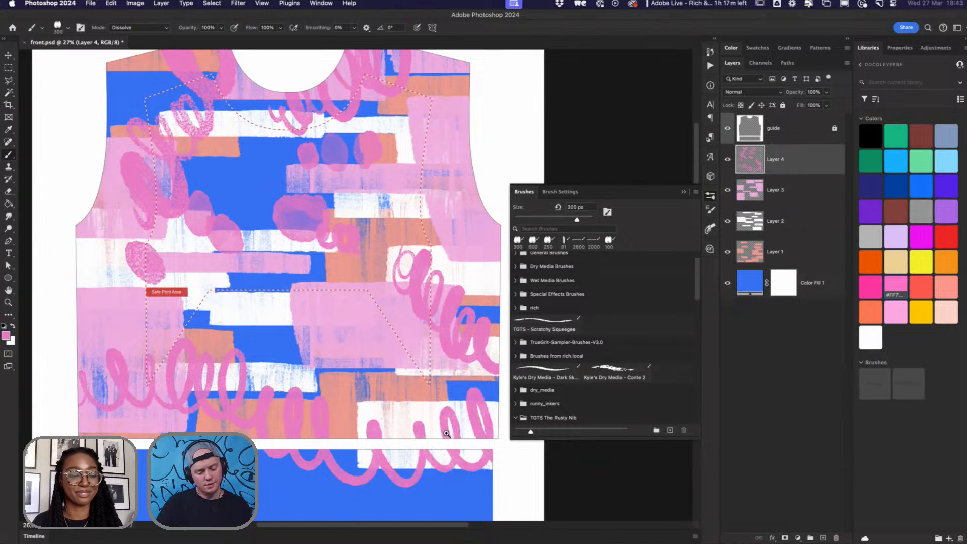
Step: Paint pink scalloped loops beside the right armhole and across the left shoulder
{"action": "scroll", "coordinate": [446, 433], "scroll_direction": "up", "scroll_amount": 3}
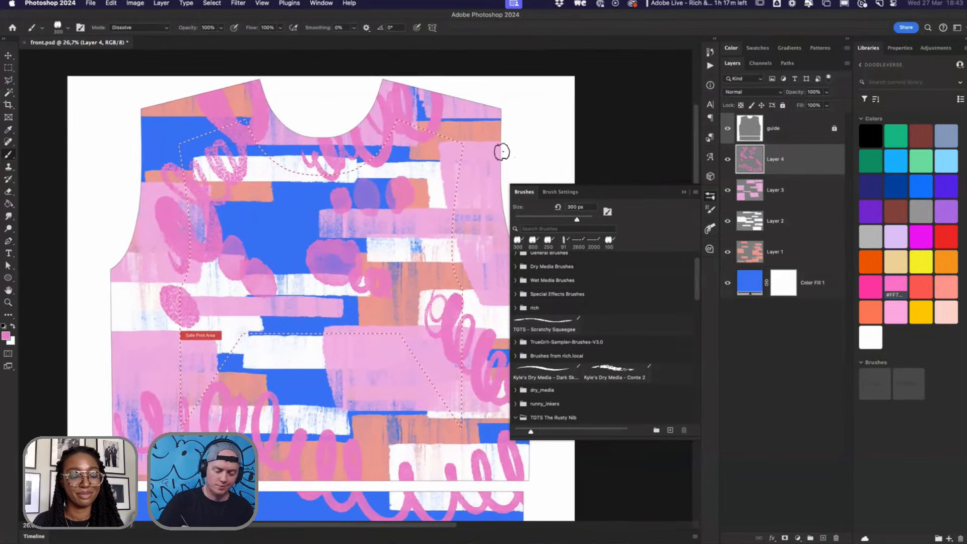
{"action": "mouse_move", "coordinate": [501, 152]}
{"action": "left_mouse_down"}
{"action": "mouse_move", "coordinate": [495, 174]}
{"action": "mouse_move", "coordinate": [452, 196]}
{"action": "mouse_move", "coordinate": [466, 230]}
{"action": "mouse_move", "coordinate": [459, 263]}
{"action": "mouse_move", "coordinate": [489, 245]}
{"action": "left_mouse_up"}
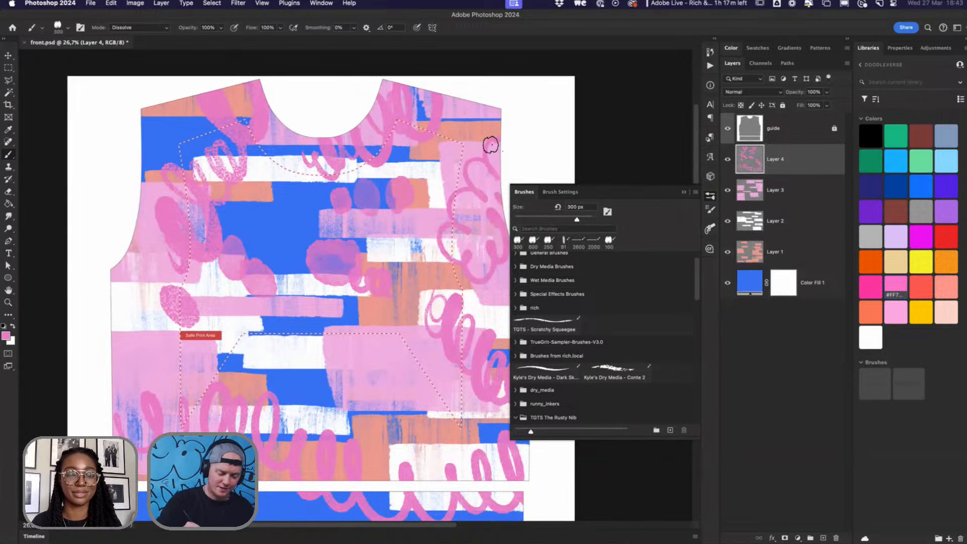
{"action": "mouse_move", "coordinate": [134, 122]}
{"action": "left_mouse_down"}
{"action": "mouse_move", "coordinate": [143, 152]}
{"action": "mouse_move", "coordinate": [164, 141]}
{"action": "mouse_move", "coordinate": [206, 157]}
{"action": "left_mouse_up"}
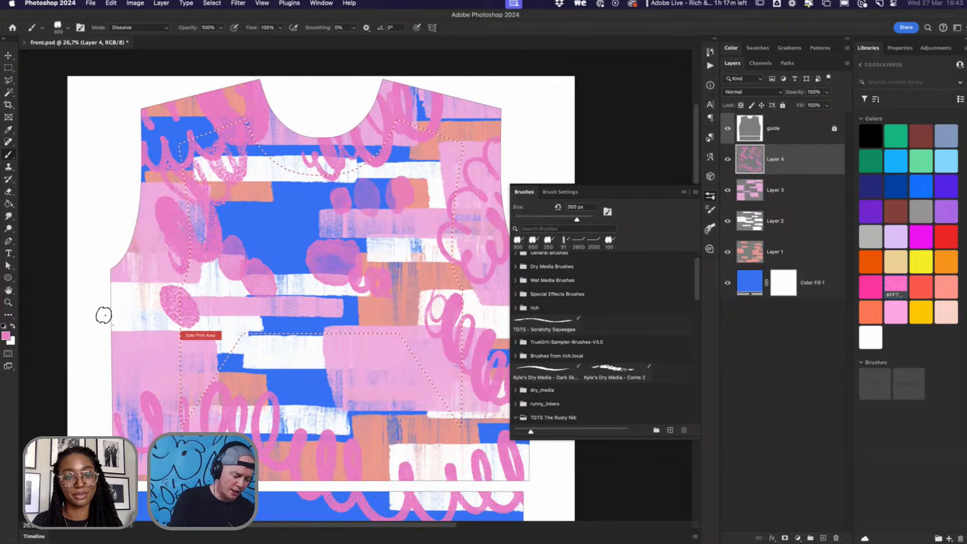
Step: Paint pink scalloped cloud outlines on the left side, over the blue chest area and at the middle of the pocket
{"action": "mouse_move", "coordinate": [101, 316]}
{"action": "left_mouse_down"}
{"action": "mouse_move", "coordinate": [115, 339]}
{"action": "mouse_move", "coordinate": [159, 348]}
{"action": "mouse_move", "coordinate": [173, 362]}
{"action": "mouse_move", "coordinate": [199, 356]}
{"action": "mouse_move", "coordinate": [202, 295]}
{"action": "mouse_move", "coordinate": [156, 309]}
{"action": "mouse_move", "coordinate": [108, 302]}
{"action": "left_mouse_up"}
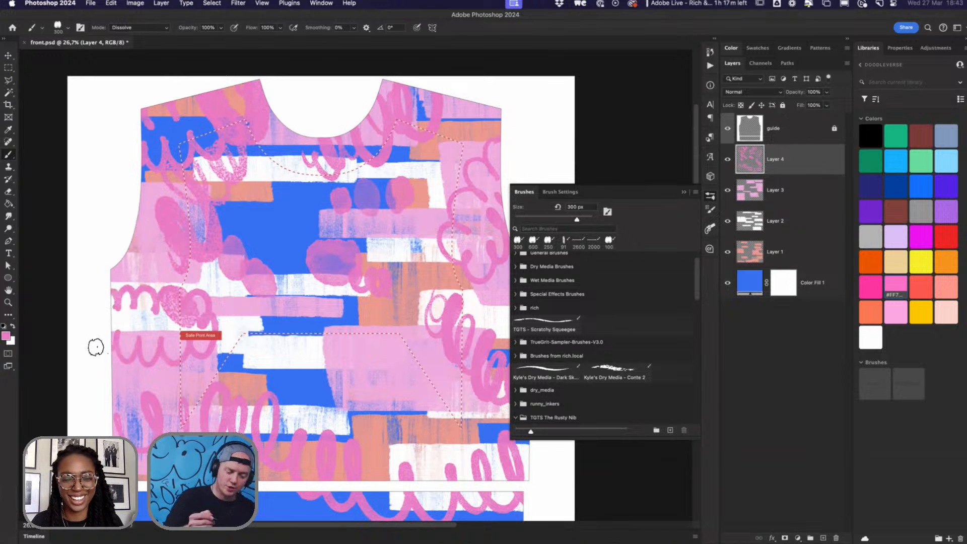
{"action": "mouse_move", "coordinate": [231, 219]}
{"action": "left_mouse_down"}
{"action": "mouse_move", "coordinate": [246, 250]}
{"action": "mouse_move", "coordinate": [334, 256]}
{"action": "mouse_move", "coordinate": [340, 213]}
{"action": "mouse_move", "coordinate": [325, 203]}
{"action": "mouse_move", "coordinate": [233, 204]}
{"action": "left_mouse_up"}
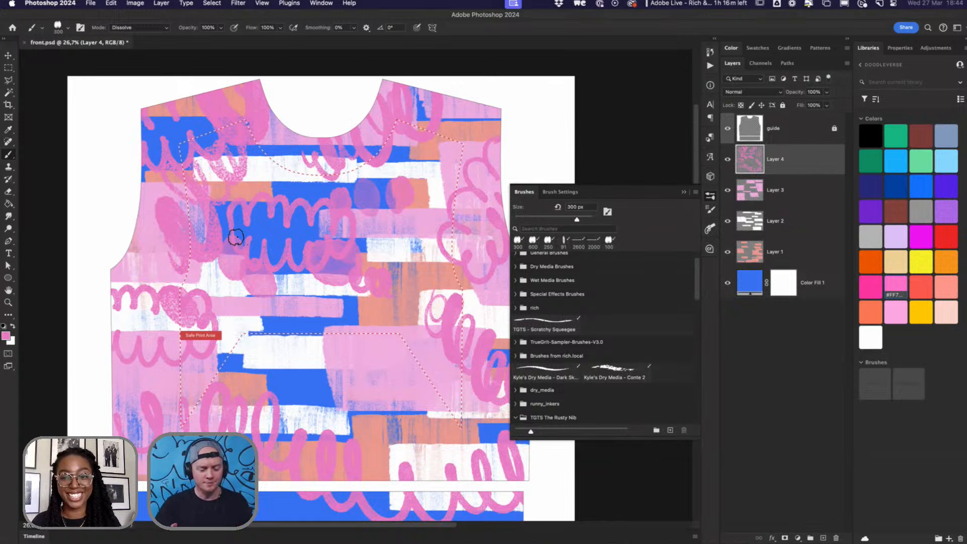
{"action": "mouse_move", "coordinate": [293, 374]}
{"action": "left_mouse_down"}
{"action": "mouse_move", "coordinate": [302, 399]}
{"action": "mouse_move", "coordinate": [330, 403]}
{"action": "mouse_move", "coordinate": [364, 394]}
{"action": "mouse_move", "coordinate": [392, 361]}
{"action": "mouse_move", "coordinate": [360, 355]}
{"action": "mouse_move", "coordinate": [293, 373]}
{"action": "left_mouse_up"}
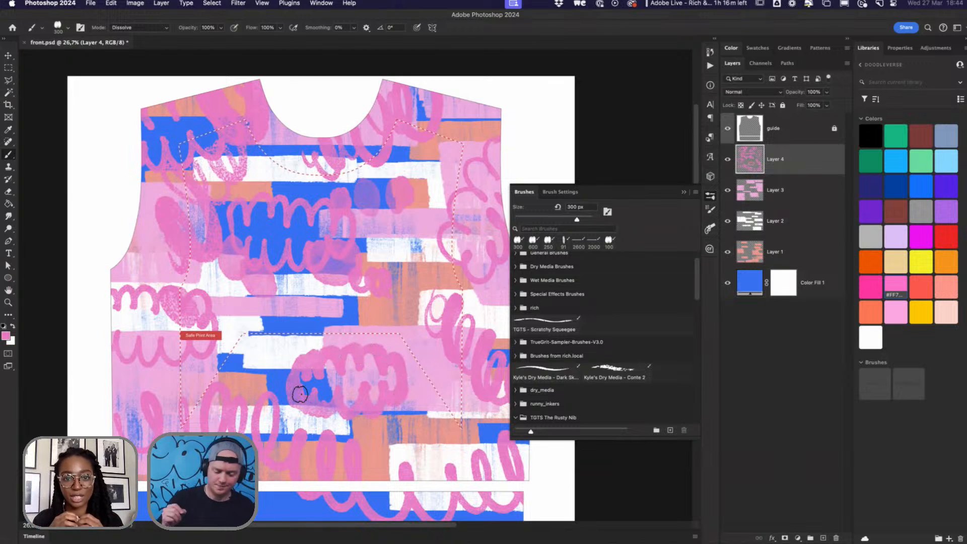
Step: Pick the hot pink from the Doodleverse library and paint scalloped cloud outlines at the pocket's upper left, the right side and the lower right
{"action": "left_click", "coordinate": [872, 285]}
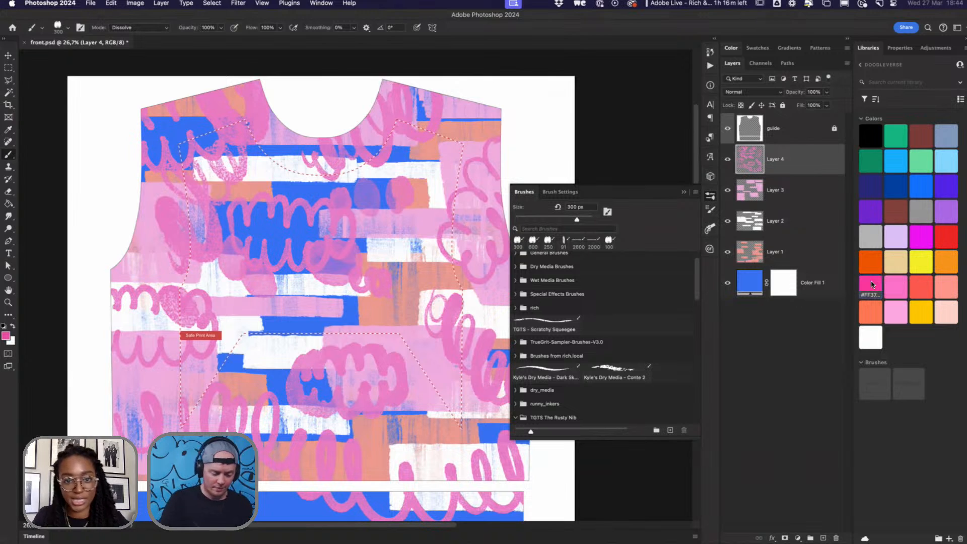
{"action": "mouse_move", "coordinate": [228, 335]}
{"action": "left_mouse_down"}
{"action": "mouse_move", "coordinate": [273, 363]}
{"action": "mouse_move", "coordinate": [318, 328]}
{"action": "mouse_move", "coordinate": [314, 315]}
{"action": "mouse_move", "coordinate": [293, 325]}
{"action": "mouse_move", "coordinate": [269, 310]}
{"action": "mouse_move", "coordinate": [231, 330]}
{"action": "left_mouse_up"}
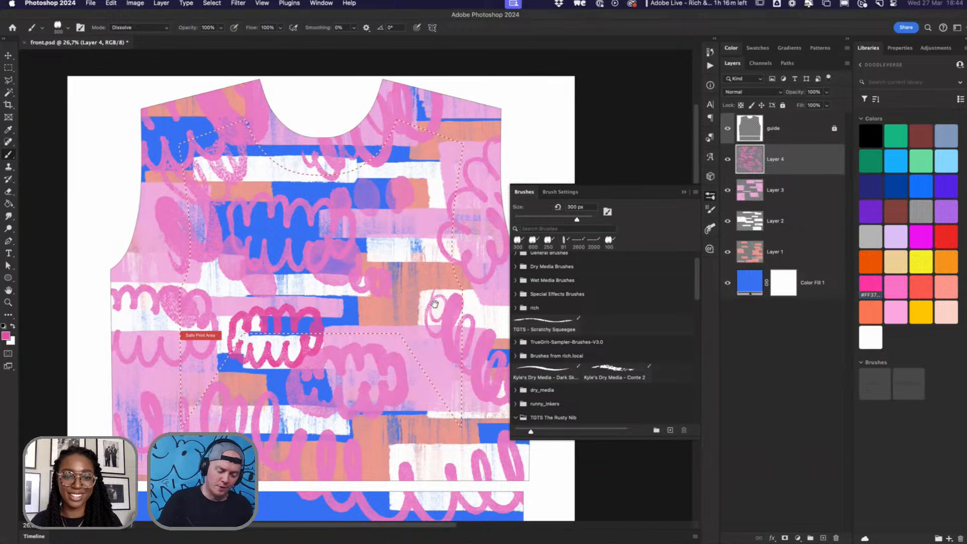
{"action": "left_click_drag", "start_coordinate": [435, 304], "coordinate": [386, 308]}
{"action": "mouse_move", "coordinate": [367, 289]}
{"action": "left_mouse_down"}
{"action": "mouse_move", "coordinate": [380, 314]}
{"action": "mouse_move", "coordinate": [428, 320]}
{"action": "mouse_move", "coordinate": [456, 315]}
{"action": "mouse_move", "coordinate": [476, 294]}
{"action": "mouse_move", "coordinate": [408, 275]}
{"action": "mouse_move", "coordinate": [380, 277]}
{"action": "mouse_move", "coordinate": [367, 301]}
{"action": "left_mouse_up"}
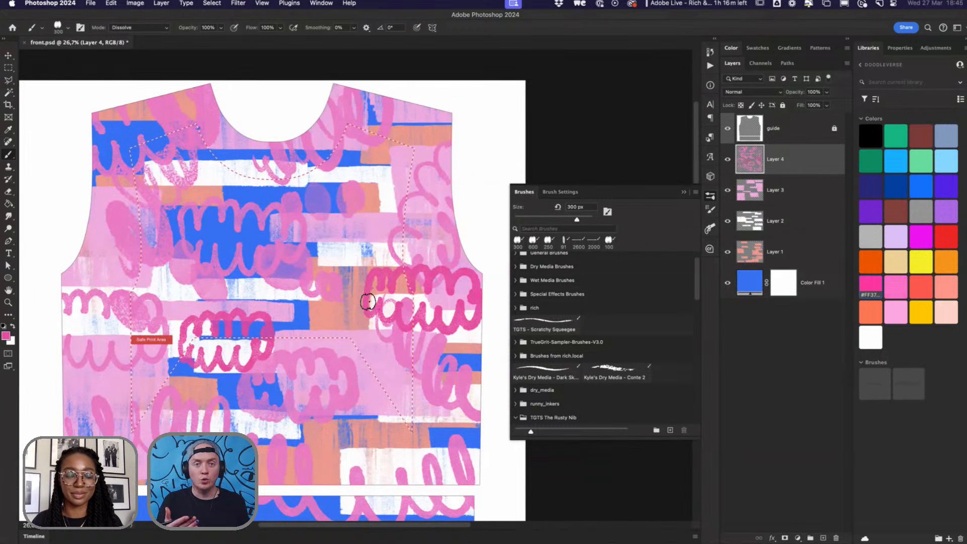
{"action": "mouse_move", "coordinate": [358, 406]}
{"action": "left_mouse_down"}
{"action": "mouse_move", "coordinate": [391, 429]}
{"action": "mouse_move", "coordinate": [424, 423]}
{"action": "mouse_move", "coordinate": [446, 433]}
{"action": "mouse_move", "coordinate": [461, 410]}
{"action": "mouse_move", "coordinate": [428, 392]}
{"action": "mouse_move", "coordinate": [398, 391]}
{"action": "mouse_move", "coordinate": [372, 395]}
{"action": "mouse_move", "coordinate": [360, 420]}
{"action": "left_mouse_up"}
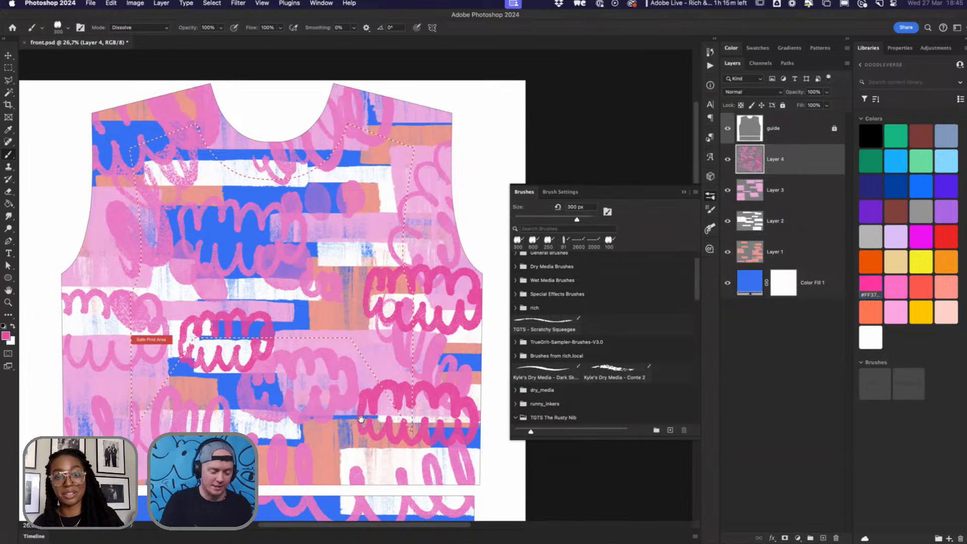
{"action": "left_click_drag", "start_coordinate": [361, 419], "coordinate": [392, 439]}
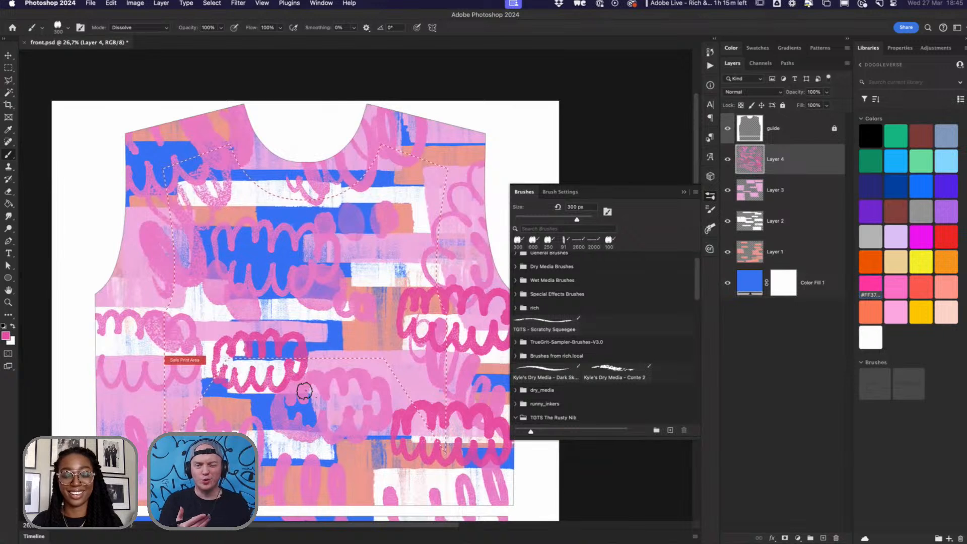
Step: Paint solid hot-pink shapes on Layer 4: scalloped clouds at the right chest and left armhole, and a blob on the left shoulder
{"action": "left_click_drag", "start_coordinate": [357, 261], "coordinate": [338, 352]}
{"action": "mouse_move", "coordinate": [431, 274]}
{"action": "left_mouse_down"}
{"action": "mouse_move", "coordinate": [367, 268]}
{"action": "mouse_move", "coordinate": [340, 285]}
{"action": "mouse_move", "coordinate": [328, 351]}
{"action": "mouse_move", "coordinate": [451, 336]}
{"action": "mouse_move", "coordinate": [463, 366]}
{"action": "mouse_move", "coordinate": [492, 364]}
{"action": "mouse_move", "coordinate": [535, 276]}
{"action": "mouse_move", "coordinate": [499, 259]}
{"action": "mouse_move", "coordinate": [454, 256]}
{"action": "mouse_move", "coordinate": [431, 281]}
{"action": "mouse_move", "coordinate": [408, 274]}
{"action": "mouse_move", "coordinate": [382, 290]}
{"action": "mouse_move", "coordinate": [346, 286]}
{"action": "mouse_move", "coordinate": [338, 321]}
{"action": "mouse_move", "coordinate": [350, 342]}
{"action": "mouse_move", "coordinate": [355, 315]}
{"action": "mouse_move", "coordinate": [357, 335]}
{"action": "mouse_move", "coordinate": [385, 293]}
{"action": "mouse_move", "coordinate": [397, 337]}
{"action": "mouse_move", "coordinate": [415, 332]}
{"action": "mouse_move", "coordinate": [441, 355]}
{"action": "mouse_move", "coordinate": [427, 310]}
{"action": "mouse_move", "coordinate": [413, 324]}
{"action": "mouse_move", "coordinate": [416, 293]}
{"action": "mouse_move", "coordinate": [424, 280]}
{"action": "mouse_move", "coordinate": [438, 293]}
{"action": "mouse_move", "coordinate": [449, 272]}
{"action": "mouse_move", "coordinate": [461, 355]}
{"action": "mouse_move", "coordinate": [480, 324]}
{"action": "mouse_move", "coordinate": [474, 340]}
{"action": "mouse_move", "coordinate": [462, 280]}
{"action": "mouse_move", "coordinate": [498, 293]}
{"action": "left_mouse_up"}
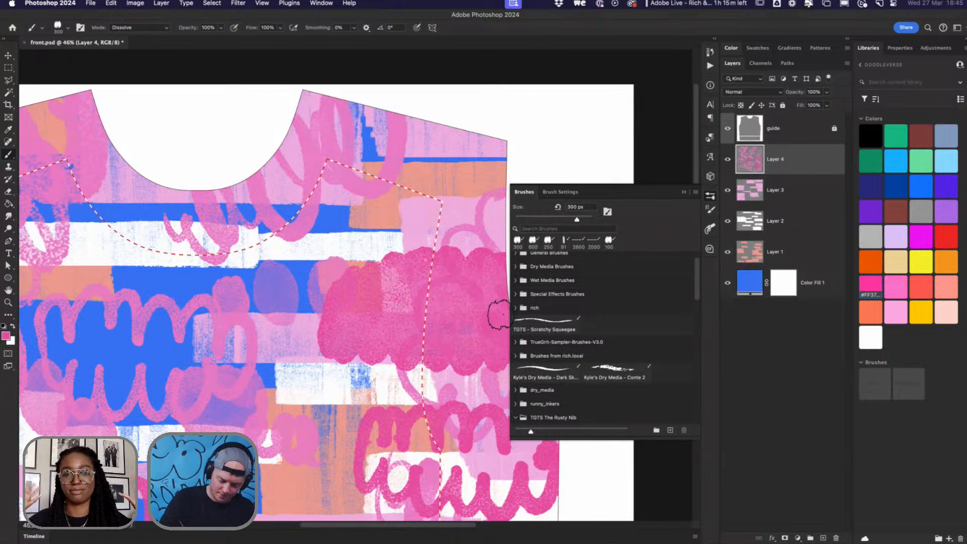
{"action": "mouse_move", "coordinate": [444, 327]}
{"action": "left_mouse_down"}
{"action": "mouse_move", "coordinate": [280, 287]}
{"action": "mouse_move", "coordinate": [486, 301]}
{"action": "mouse_move", "coordinate": [732, 380]}
{"action": "left_mouse_up"}
{"action": "mouse_move", "coordinate": [295, 166]}
{"action": "left_mouse_down"}
{"action": "mouse_move", "coordinate": [305, 194]}
{"action": "mouse_move", "coordinate": [328, 193]}
{"action": "mouse_move", "coordinate": [353, 233]}
{"action": "mouse_move", "coordinate": [372, 234]}
{"action": "mouse_move", "coordinate": [397, 213]}
{"action": "mouse_move", "coordinate": [398, 155]}
{"action": "mouse_move", "coordinate": [385, 185]}
{"action": "mouse_move", "coordinate": [387, 224]}
{"action": "mouse_move", "coordinate": [373, 210]}
{"action": "mouse_move", "coordinate": [392, 193]}
{"action": "mouse_move", "coordinate": [374, 191]}
{"action": "mouse_move", "coordinate": [360, 220]}
{"action": "mouse_move", "coordinate": [355, 200]}
{"action": "mouse_move", "coordinate": [370, 201]}
{"action": "mouse_move", "coordinate": [370, 165]}
{"action": "mouse_move", "coordinate": [345, 167]}
{"action": "mouse_move", "coordinate": [332, 206]}
{"action": "mouse_move", "coordinate": [331, 168]}
{"action": "mouse_move", "coordinate": [312, 209]}
{"action": "mouse_move", "coordinate": [300, 200]}
{"action": "mouse_move", "coordinate": [319, 161]}
{"action": "left_mouse_up"}
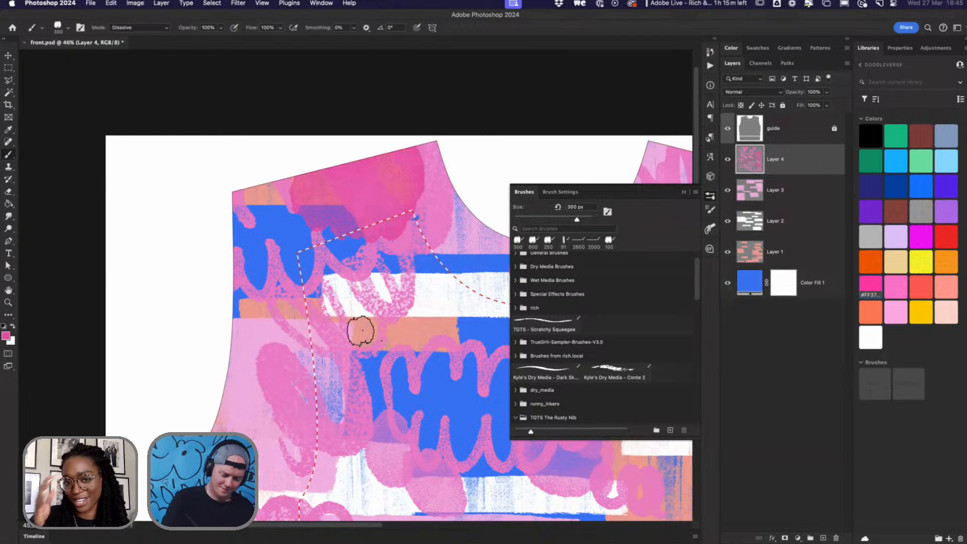
{"action": "scroll", "coordinate": [361, 328], "scroll_direction": "down", "scroll_amount": 5}
{"action": "mouse_move", "coordinate": [201, 283]}
{"action": "left_mouse_down"}
{"action": "mouse_move", "coordinate": [219, 267]}
{"action": "mouse_move", "coordinate": [304, 288]}
{"action": "mouse_move", "coordinate": [338, 348]}
{"action": "mouse_move", "coordinate": [272, 359]}
{"action": "mouse_move", "coordinate": [251, 343]}
{"action": "mouse_move", "coordinate": [215, 360]}
{"action": "mouse_move", "coordinate": [193, 356]}
{"action": "mouse_move", "coordinate": [204, 310]}
{"action": "mouse_move", "coordinate": [209, 321]}
{"action": "mouse_move", "coordinate": [195, 347]}
{"action": "mouse_move", "coordinate": [225, 342]}
{"action": "mouse_move", "coordinate": [223, 296]}
{"action": "mouse_move", "coordinate": [235, 354]}
{"action": "mouse_move", "coordinate": [229, 314]}
{"action": "mouse_move", "coordinate": [245, 289]}
{"action": "mouse_move", "coordinate": [262, 344]}
{"action": "mouse_move", "coordinate": [272, 324]}
{"action": "mouse_move", "coordinate": [256, 311]}
{"action": "mouse_move", "coordinate": [273, 294]}
{"action": "mouse_move", "coordinate": [286, 320]}
{"action": "mouse_move", "coordinate": [291, 300]}
{"action": "mouse_move", "coordinate": [290, 332]}
{"action": "mouse_move", "coordinate": [299, 319]}
{"action": "mouse_move", "coordinate": [309, 341]}
{"action": "mouse_move", "coordinate": [308, 310]}
{"action": "mouse_move", "coordinate": [317, 311]}
{"action": "mouse_move", "coordinate": [334, 343]}
{"action": "mouse_move", "coordinate": [325, 295]}
{"action": "mouse_move", "coordinate": [332, 320]}
{"action": "left_mouse_up"}
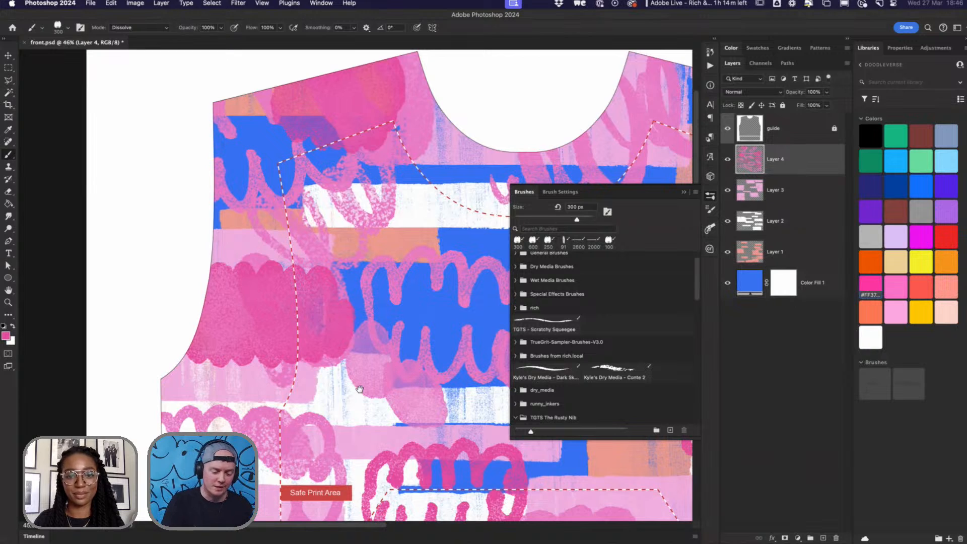
Step: Outline a scalloped hot-pink cloud at the lower left side of the panel and fill it in
{"action": "scroll", "coordinate": [333, 323], "scroll_direction": "down", "scroll_amount": 5}
{"action": "scroll", "coordinate": [332, 323], "scroll_direction": "right", "scroll_amount": 5}
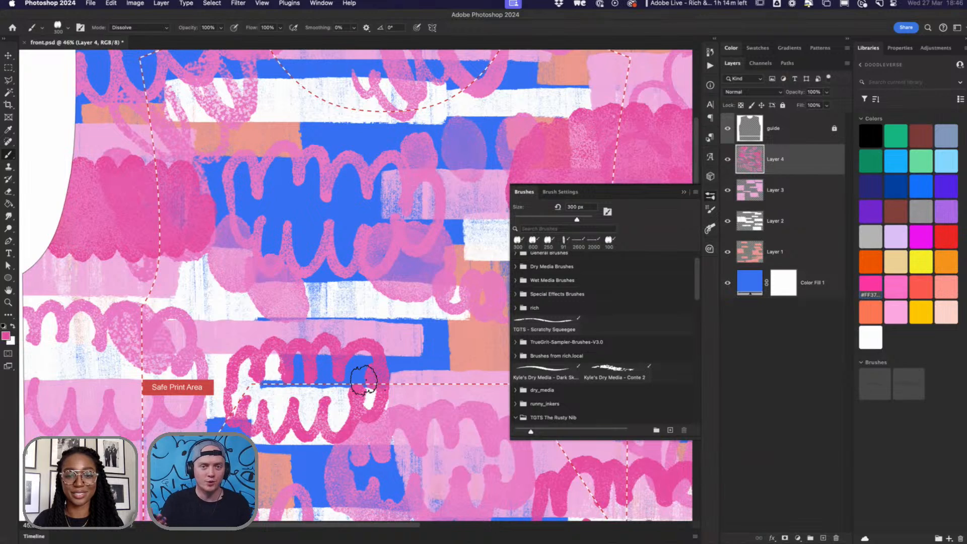
{"action": "scroll", "coordinate": [363, 381], "scroll_direction": "down", "scroll_amount": 5}
{"action": "scroll", "coordinate": [252, 368], "scroll_direction": "left", "scroll_amount": 5}
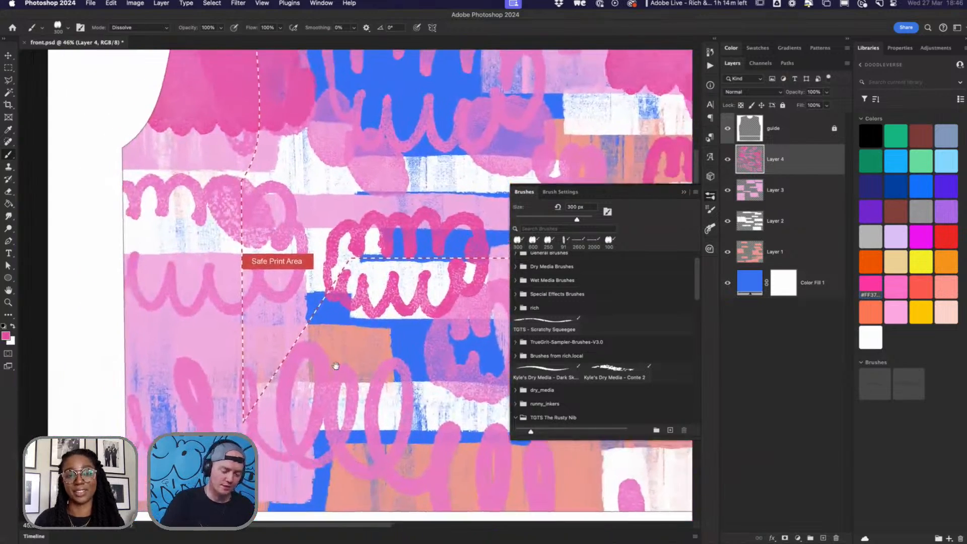
{"action": "mouse_move", "coordinate": [161, 357]}
{"action": "left_mouse_down"}
{"action": "mouse_move", "coordinate": [203, 338]}
{"action": "mouse_move", "coordinate": [244, 371]}
{"action": "mouse_move", "coordinate": [306, 356]}
{"action": "mouse_move", "coordinate": [335, 409]}
{"action": "mouse_move", "coordinate": [340, 453]}
{"action": "mouse_move", "coordinate": [274, 452]}
{"action": "left_mouse_up"}
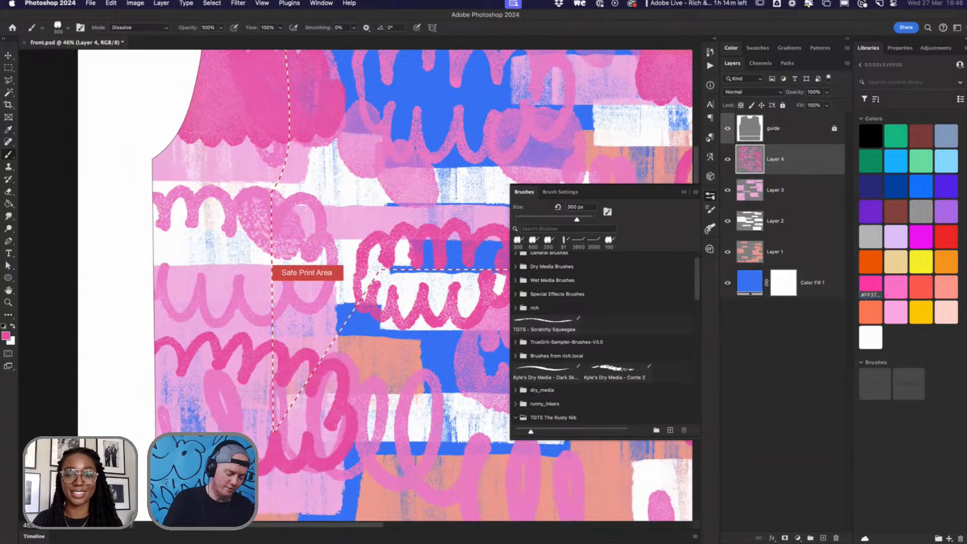
{"action": "mouse_move", "coordinate": [139, 437]}
{"action": "left_mouse_down"}
{"action": "mouse_move", "coordinate": [157, 364]}
{"action": "mouse_move", "coordinate": [169, 353]}
{"action": "mouse_move", "coordinate": [157, 419]}
{"action": "mouse_move", "coordinate": [172, 432]}
{"action": "mouse_move", "coordinate": [180, 388]}
{"action": "mouse_move", "coordinate": [168, 381]}
{"action": "mouse_move", "coordinate": [182, 365]}
{"action": "mouse_move", "coordinate": [195, 359]}
{"action": "mouse_move", "coordinate": [203, 380]}
{"action": "mouse_move", "coordinate": [209, 357]}
{"action": "mouse_move", "coordinate": [193, 403]}
{"action": "mouse_move", "coordinate": [211, 423]}
{"action": "mouse_move", "coordinate": [227, 419]}
{"action": "mouse_move", "coordinate": [231, 433]}
{"action": "mouse_move", "coordinate": [227, 400]}
{"action": "mouse_move", "coordinate": [213, 404]}
{"action": "mouse_move", "coordinate": [227, 383]}
{"action": "mouse_move", "coordinate": [243, 405]}
{"action": "mouse_move", "coordinate": [269, 369]}
{"action": "left_mouse_up"}
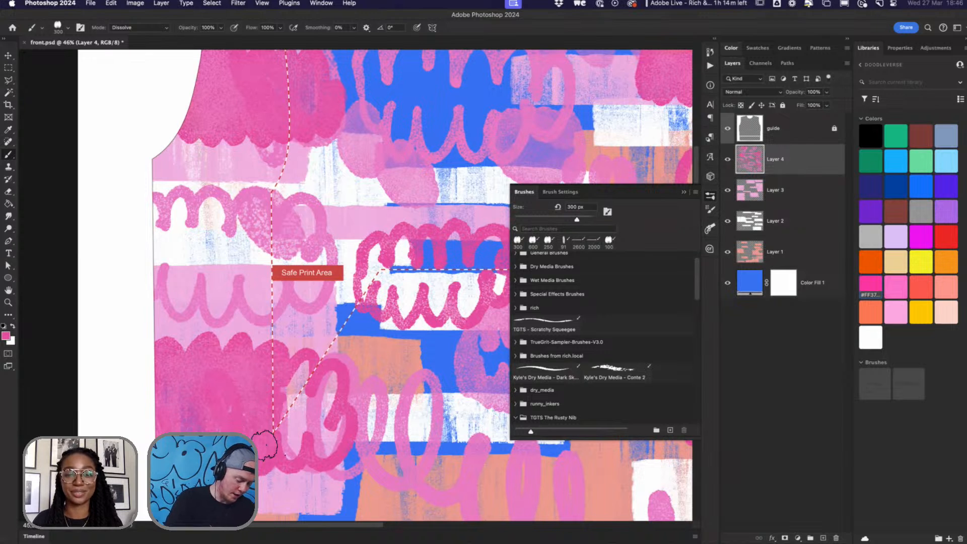
{"action": "mouse_move", "coordinate": [264, 446]}
{"action": "left_mouse_down"}
{"action": "mouse_move", "coordinate": [295, 450]}
{"action": "mouse_move", "coordinate": [286, 417]}
{"action": "mouse_move", "coordinate": [295, 404]}
{"action": "mouse_move", "coordinate": [304, 417]}
{"action": "mouse_move", "coordinate": [324, 412]}
{"action": "mouse_move", "coordinate": [323, 443]}
{"action": "mouse_move", "coordinate": [333, 439]}
{"action": "mouse_move", "coordinate": [318, 415]}
{"action": "left_mouse_up"}
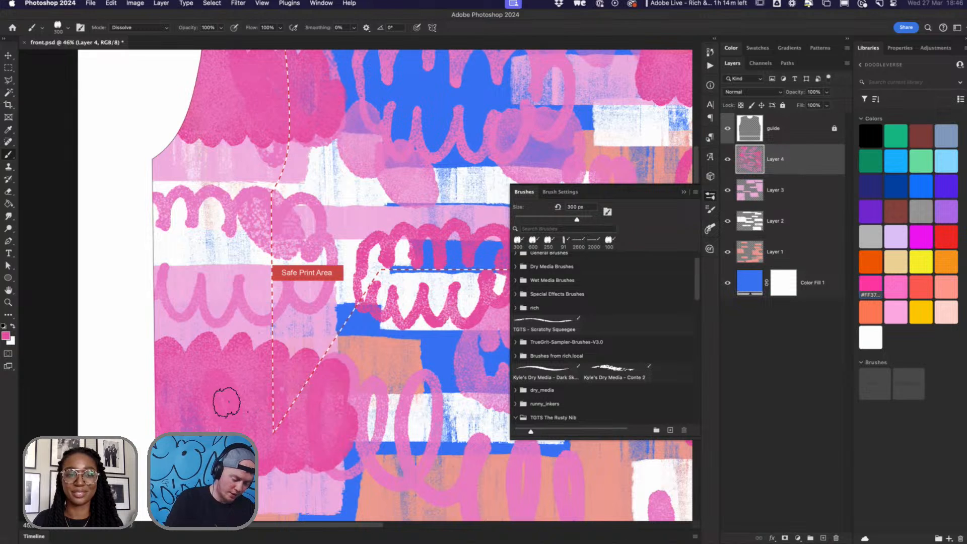
Step: Pick the bright blue from the Doodleverse library, add a new layer above Layer 4 and reduce the brush to 175 px
{"action": "scroll", "coordinate": [426, 428], "scroll_direction": "up", "scroll_amount": 3}
{"action": "scroll", "coordinate": [426, 428], "scroll_direction": "down", "scroll_amount": 5}
{"action": "left_click_drag", "start_coordinate": [424, 421], "coordinate": [323, 405]}
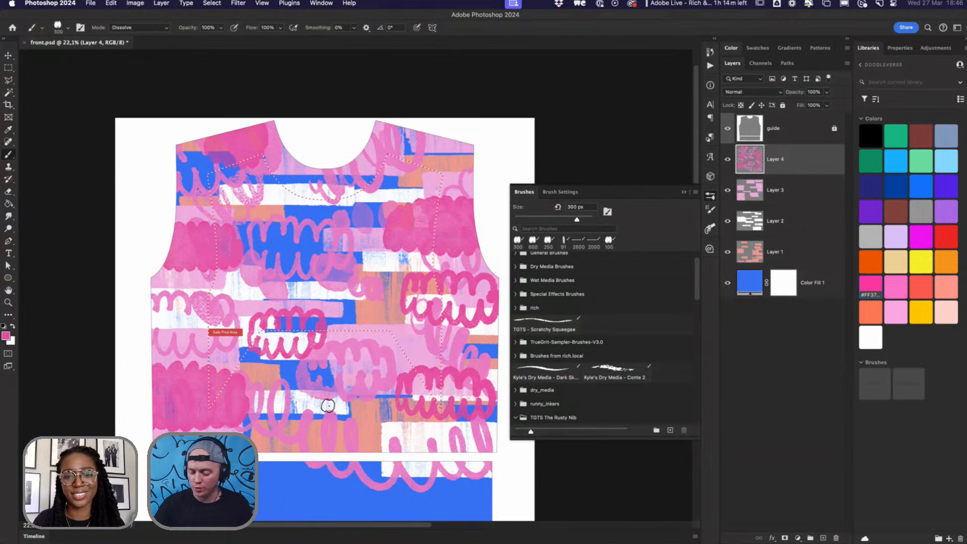
{"action": "left_click", "coordinate": [922, 186]}
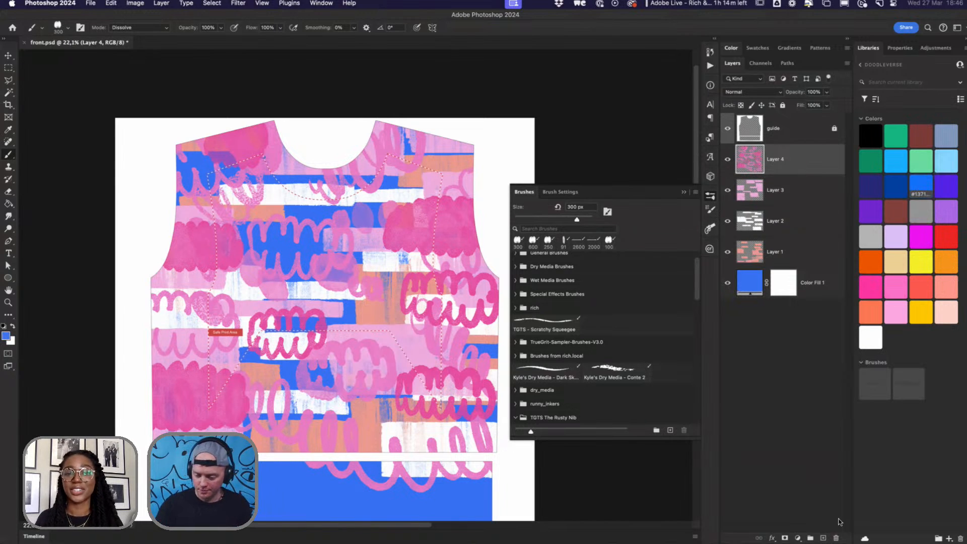
{"action": "left_click", "coordinate": [824, 538]}
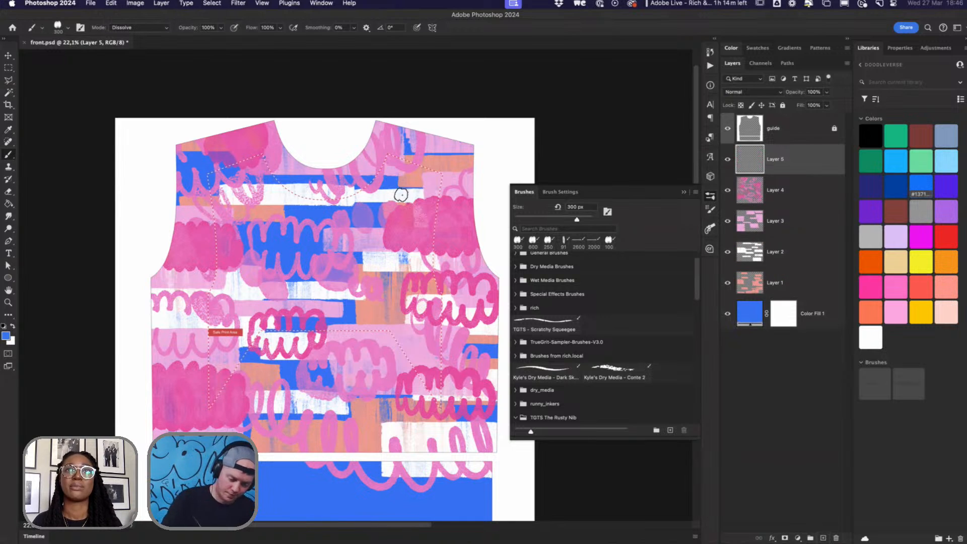
{"action": "key", "text": "bracketleft"}
{"action": "key", "text": "bracketleft"}
{"action": "key", "text": "bracketleft"}
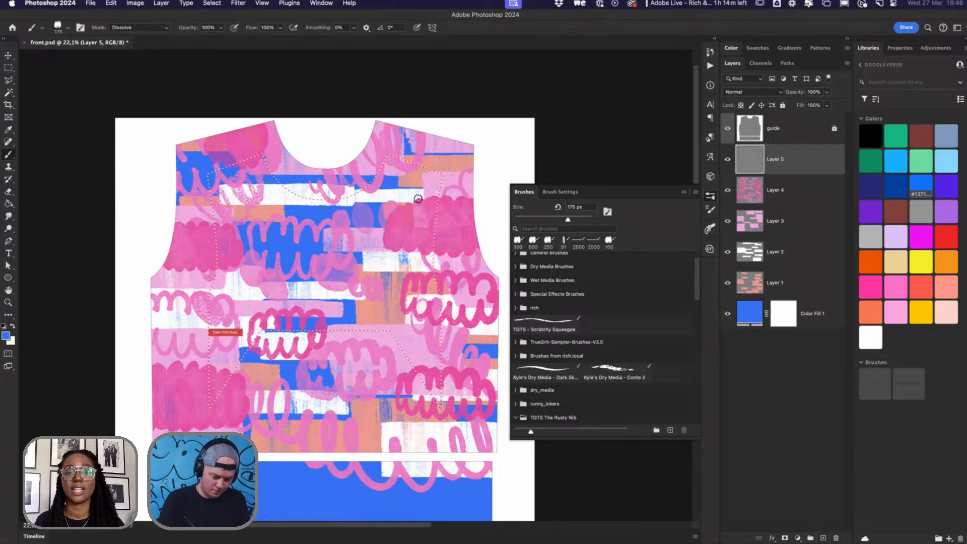
Step: Paint a looping blue line from the right shoulder to the lower left on Layer 5, plus blue loops along the right side and upper right
{"action": "mouse_move", "coordinate": [431, 141]}
{"action": "left_mouse_down"}
{"action": "mouse_move", "coordinate": [399, 205]}
{"action": "mouse_move", "coordinate": [398, 178]}
{"action": "mouse_move", "coordinate": [379, 312]}
{"action": "mouse_move", "coordinate": [352, 254]}
{"action": "mouse_move", "coordinate": [331, 290]}
{"action": "mouse_move", "coordinate": [291, 302]}
{"action": "mouse_move", "coordinate": [287, 346]}
{"action": "mouse_move", "coordinate": [236, 282]}
{"action": "mouse_move", "coordinate": [209, 311]}
{"action": "mouse_move", "coordinate": [189, 305]}
{"action": "mouse_move", "coordinate": [194, 356]}
{"action": "mouse_move", "coordinate": [162, 288]}
{"action": "left_mouse_up"}
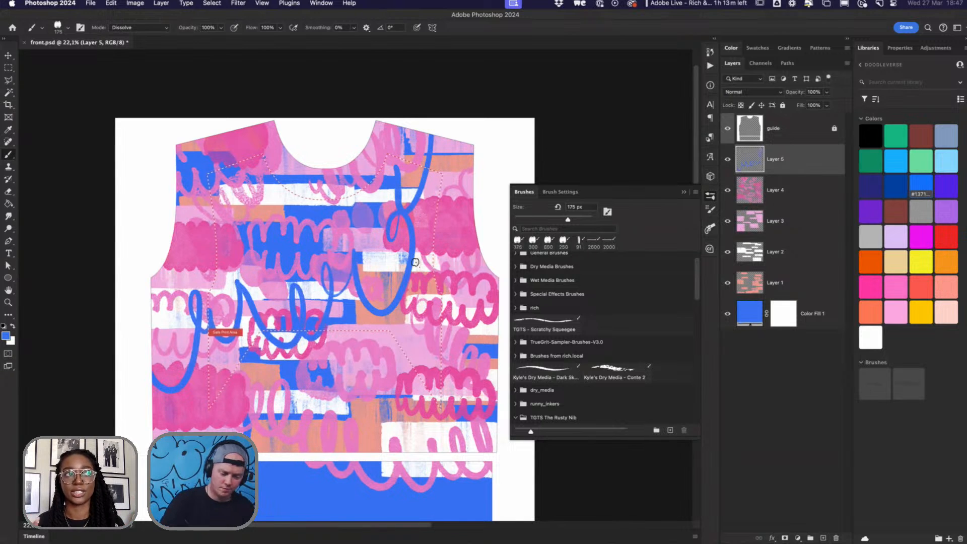
{"action": "mouse_move", "coordinate": [416, 288]}
{"action": "left_mouse_down"}
{"action": "mouse_move", "coordinate": [436, 320]}
{"action": "mouse_move", "coordinate": [481, 274]}
{"action": "mouse_move", "coordinate": [496, 312]}
{"action": "left_mouse_up"}
{"action": "mouse_move", "coordinate": [416, 262]}
{"action": "left_mouse_down"}
{"action": "mouse_move", "coordinate": [457, 195]}
{"action": "mouse_move", "coordinate": [463, 157]}
{"action": "mouse_move", "coordinate": [419, 206]}
{"action": "left_mouse_up"}
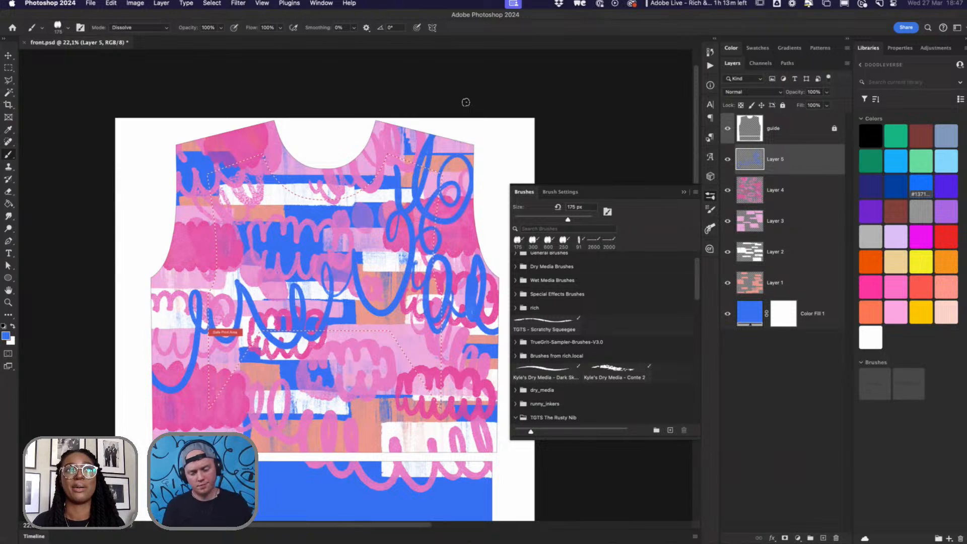
Step: Pick black from the Doodleverse library and paint a looping line across the shoulders plus three small scalloped cloud outlines lower on Layer 5
{"action": "left_click", "coordinate": [863, 143]}
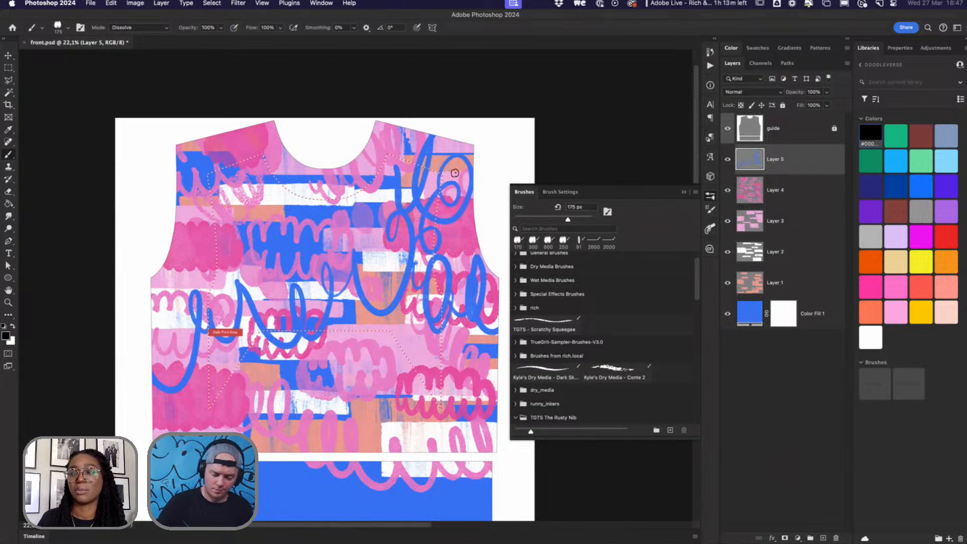
{"action": "mouse_move", "coordinate": [169, 170]}
{"action": "left_mouse_down"}
{"action": "mouse_move", "coordinate": [193, 131]}
{"action": "mouse_move", "coordinate": [190, 195]}
{"action": "mouse_move", "coordinate": [207, 138]}
{"action": "mouse_move", "coordinate": [224, 197]}
{"action": "mouse_move", "coordinate": [239, 162]}
{"action": "mouse_move", "coordinate": [257, 169]}
{"action": "mouse_move", "coordinate": [252, 184]}
{"action": "mouse_move", "coordinate": [278, 149]}
{"action": "mouse_move", "coordinate": [271, 216]}
{"action": "mouse_move", "coordinate": [293, 163]}
{"action": "mouse_move", "coordinate": [303, 196]}
{"action": "mouse_move", "coordinate": [309, 164]}
{"action": "mouse_move", "coordinate": [343, 208]}
{"action": "mouse_move", "coordinate": [357, 155]}
{"action": "mouse_move", "coordinate": [355, 181]}
{"action": "mouse_move", "coordinate": [397, 123]}
{"action": "mouse_move", "coordinate": [380, 179]}
{"action": "mouse_move", "coordinate": [402, 137]}
{"action": "mouse_move", "coordinate": [427, 155]}
{"action": "mouse_move", "coordinate": [419, 187]}
{"action": "mouse_move", "coordinate": [472, 145]}
{"action": "mouse_move", "coordinate": [471, 181]}
{"action": "left_mouse_up"}
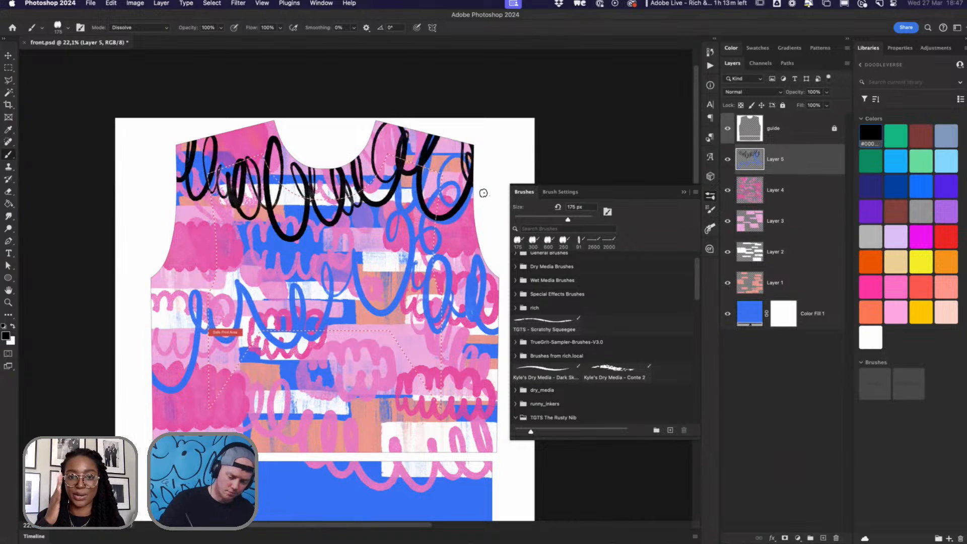
{"action": "mouse_move", "coordinate": [402, 363]}
{"action": "left_mouse_down"}
{"action": "mouse_move", "coordinate": [423, 368]}
{"action": "mouse_move", "coordinate": [457, 347]}
{"action": "mouse_move", "coordinate": [464, 365]}
{"action": "mouse_move", "coordinate": [416, 368]}
{"action": "left_mouse_up"}
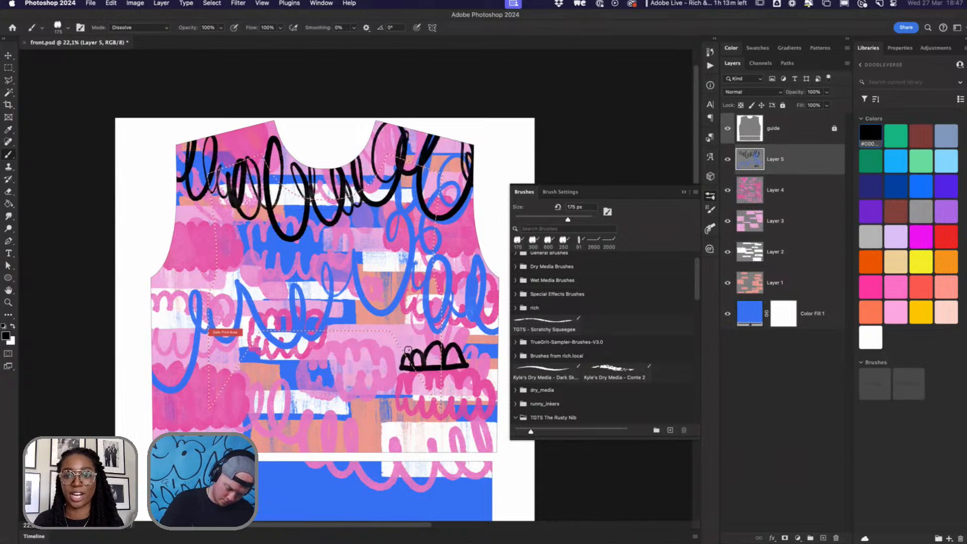
{"action": "scroll", "coordinate": [448, 341], "scroll_direction": "up", "scroll_amount": 1}
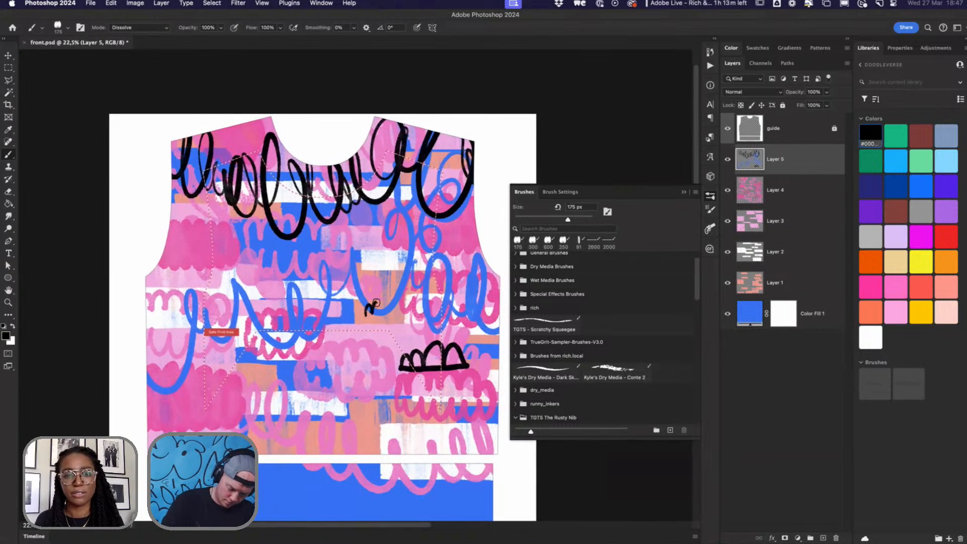
{"action": "mouse_move", "coordinate": [376, 303]}
{"action": "left_mouse_down"}
{"action": "mouse_move", "coordinate": [413, 315]}
{"action": "mouse_move", "coordinate": [372, 317]}
{"action": "left_mouse_up"}
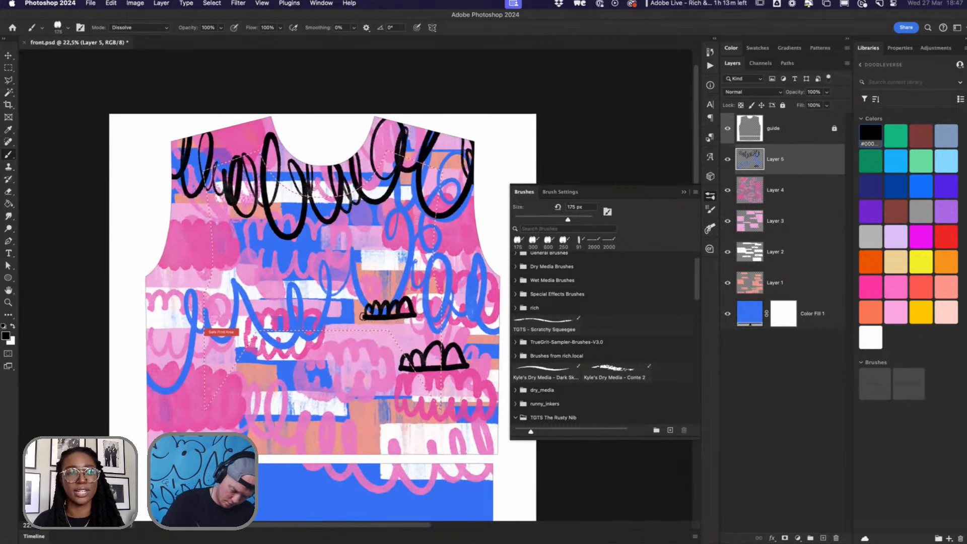
{"action": "mouse_move", "coordinate": [202, 342]}
{"action": "left_mouse_down"}
{"action": "mouse_move", "coordinate": [210, 324]}
{"action": "mouse_move", "coordinate": [233, 319]}
{"action": "mouse_move", "coordinate": [247, 333]}
{"action": "mouse_move", "coordinate": [202, 343]}
{"action": "left_mouse_up"}
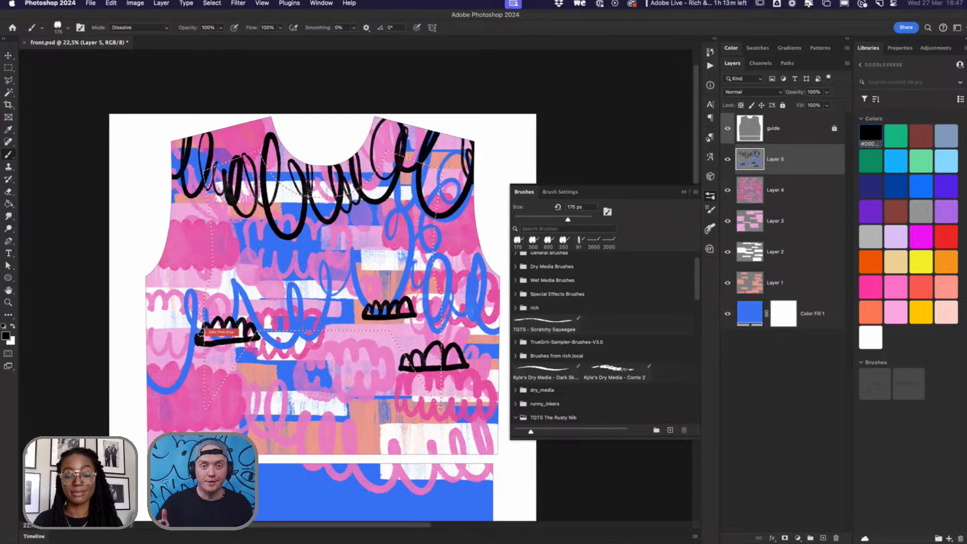
Step: Paint black scalloped clouds with flat bases at the right and left armholes and shade their insides with the textured brush
{"action": "scroll", "coordinate": [425, 259], "scroll_direction": "up", "scroll_amount": 5}
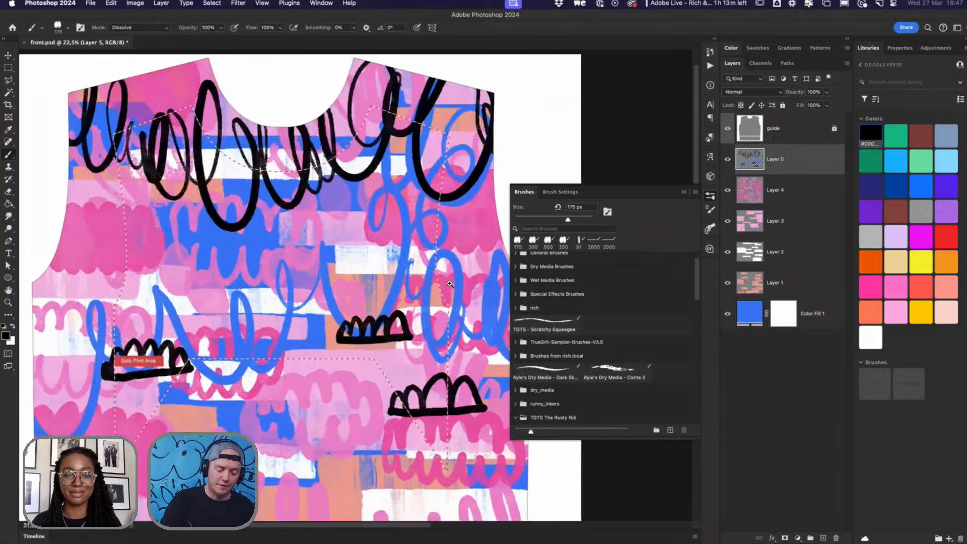
{"action": "scroll", "coordinate": [403, 292], "scroll_direction": "up", "scroll_amount": 2}
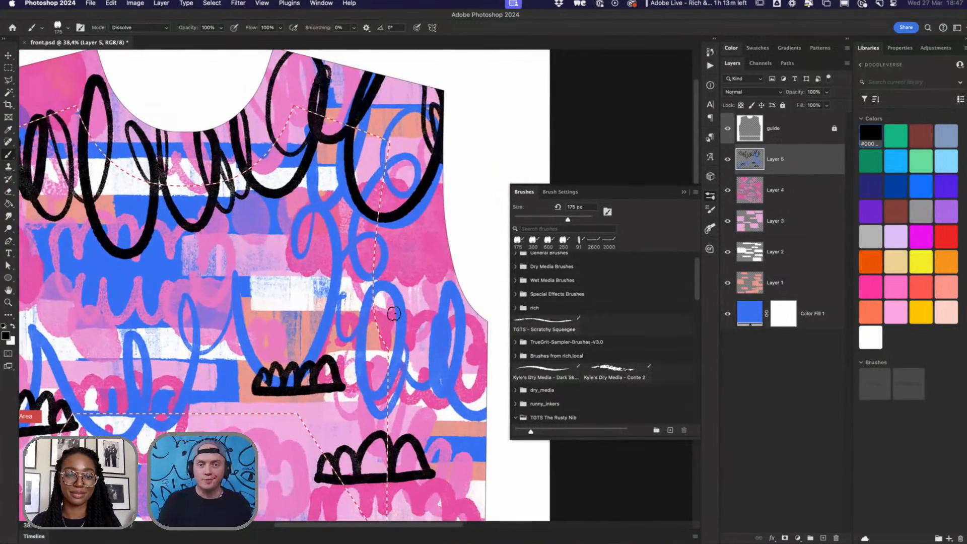
{"action": "mouse_move", "coordinate": [350, 270]}
{"action": "left_mouse_down"}
{"action": "mouse_move", "coordinate": [397, 242]}
{"action": "mouse_move", "coordinate": [403, 257]}
{"action": "mouse_move", "coordinate": [430, 242]}
{"action": "mouse_move", "coordinate": [440, 253]}
{"action": "mouse_move", "coordinate": [450, 236]}
{"action": "mouse_move", "coordinate": [458, 252]}
{"action": "mouse_move", "coordinate": [349, 271]}
{"action": "left_mouse_up"}
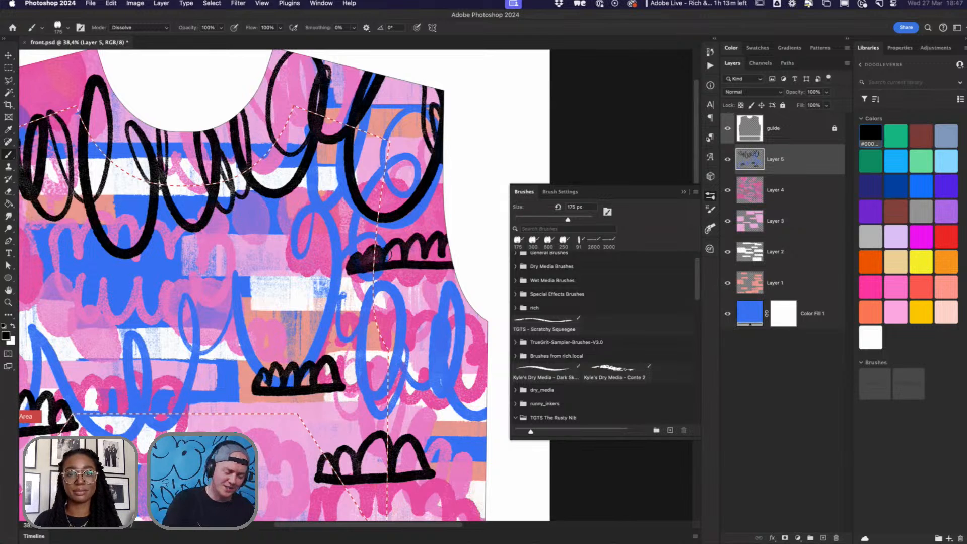
{"action": "left_click_drag", "start_coordinate": [388, 254], "coordinate": [393, 252]}
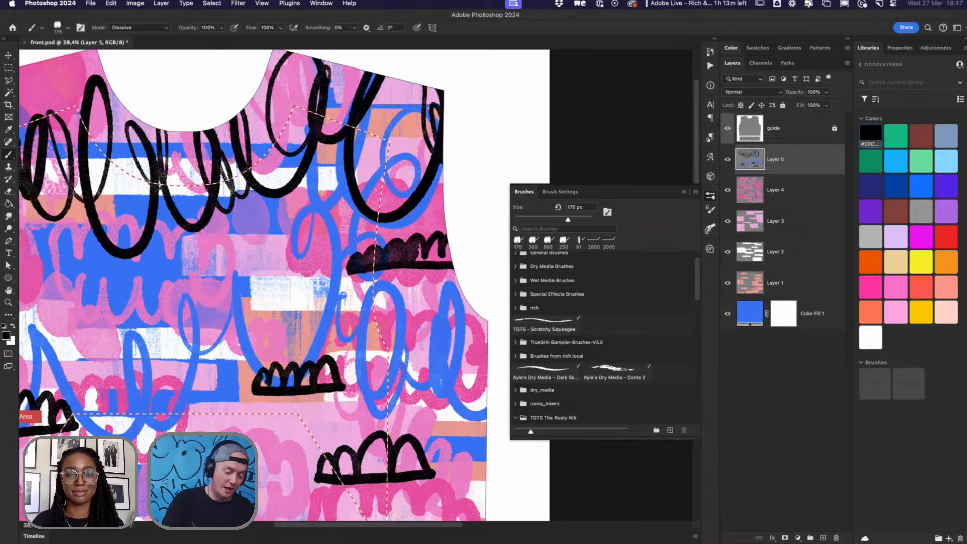
{"action": "left_click_drag", "start_coordinate": [444, 248], "coordinate": [440, 264]}
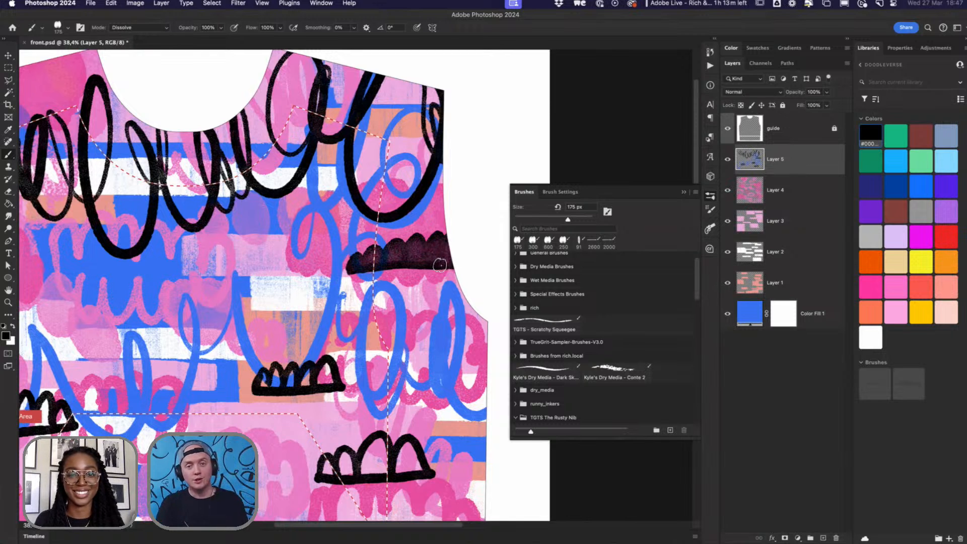
{"action": "scroll", "coordinate": [423, 265], "scroll_direction": "left", "scroll_amount": 10}
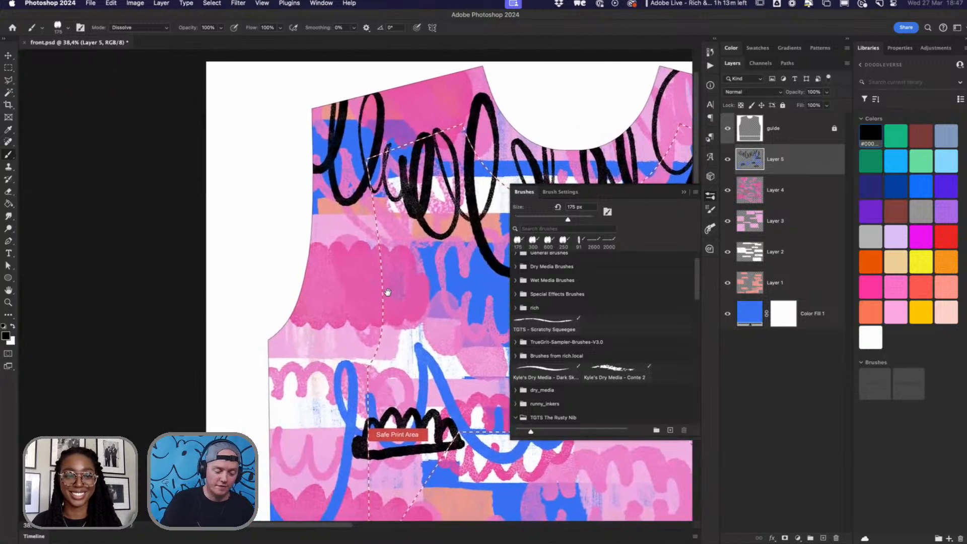
{"action": "mouse_move", "coordinate": [315, 277]}
{"action": "left_mouse_down"}
{"action": "mouse_move", "coordinate": [320, 256]}
{"action": "mouse_move", "coordinate": [357, 240]}
{"action": "mouse_move", "coordinate": [402, 258]}
{"action": "mouse_move", "coordinate": [413, 277]}
{"action": "mouse_move", "coordinate": [304, 277]}
{"action": "mouse_move", "coordinate": [334, 255]}
{"action": "mouse_move", "coordinate": [342, 268]}
{"action": "mouse_move", "coordinate": [377, 262]}
{"action": "left_mouse_up"}
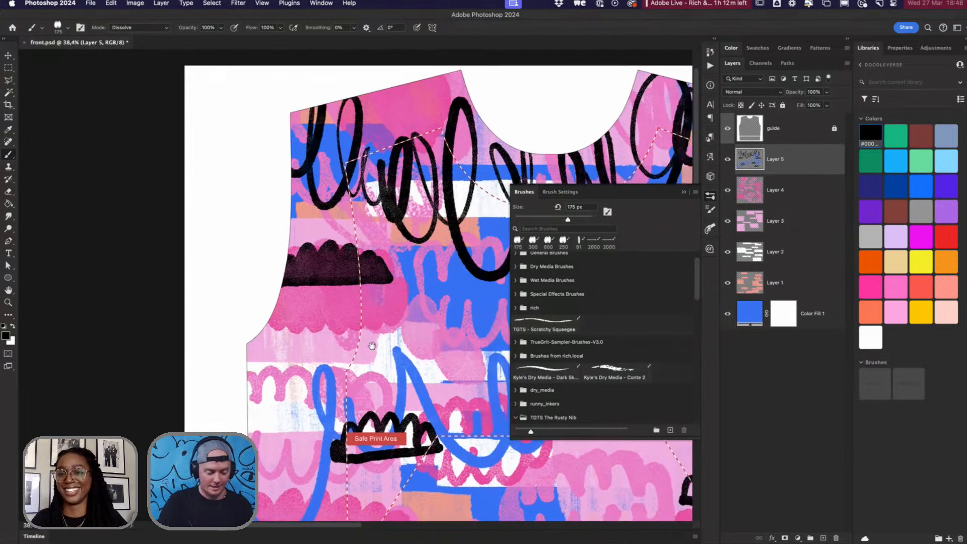
Step: Paint a black scalloped cloud over the white patch at the centre of the chest and fill it in
{"action": "scroll", "coordinate": [409, 278], "scroll_direction": "right", "scroll_amount": 10}
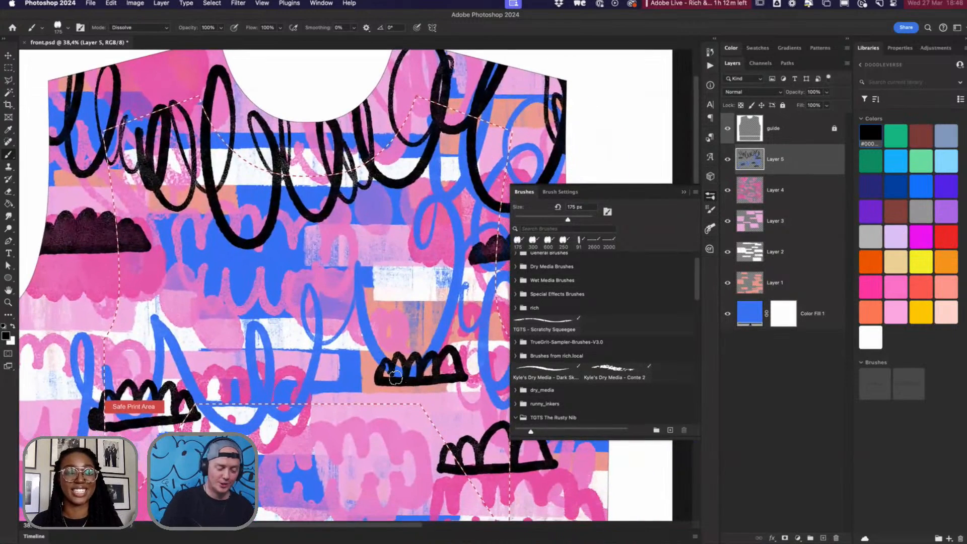
{"action": "mouse_move", "coordinate": [338, 301]}
{"action": "left_mouse_down"}
{"action": "mouse_move", "coordinate": [343, 281]}
{"action": "mouse_move", "coordinate": [357, 277]}
{"action": "mouse_move", "coordinate": [378, 292]}
{"action": "mouse_move", "coordinate": [419, 286]}
{"action": "mouse_move", "coordinate": [401, 299]}
{"action": "mouse_move", "coordinate": [338, 291]}
{"action": "left_mouse_up"}
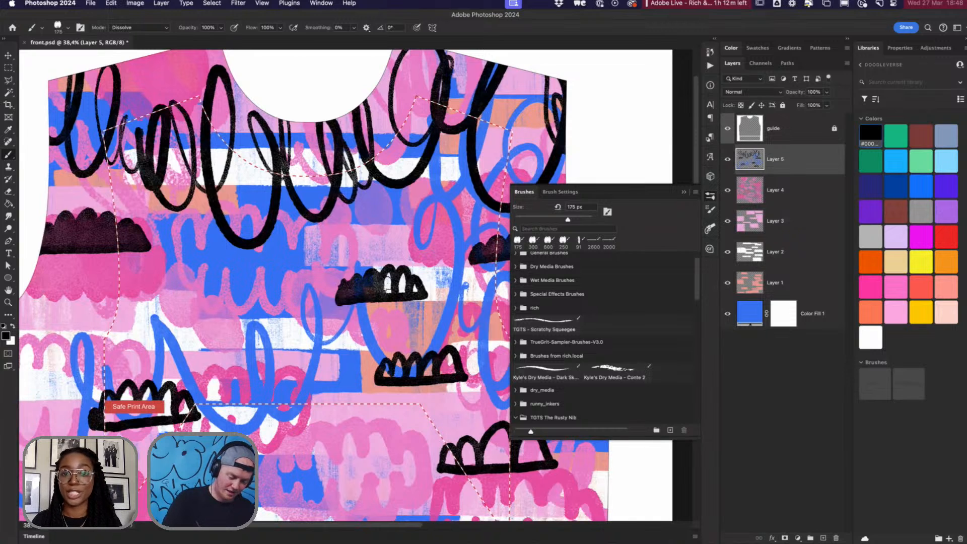
{"action": "left_click_drag", "start_coordinate": [380, 277], "coordinate": [401, 288]}
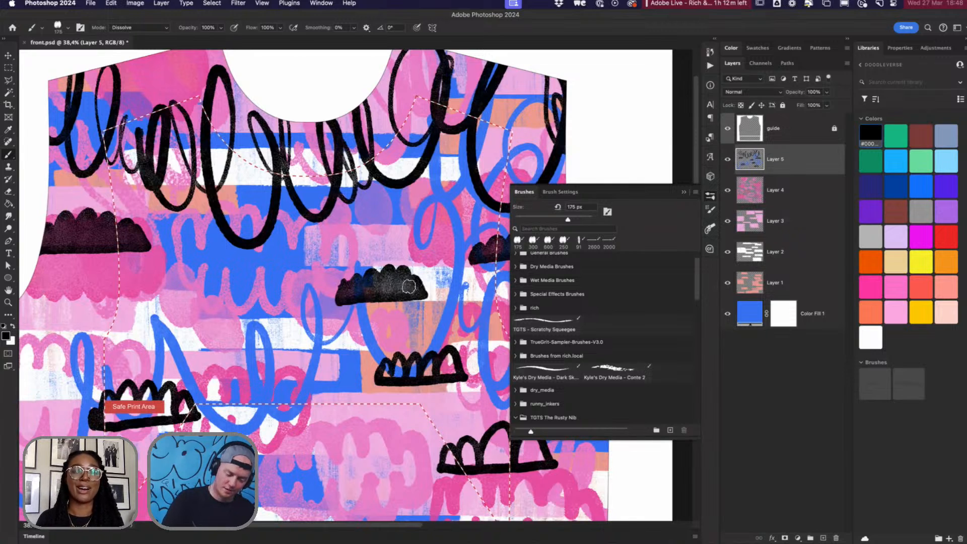
{"action": "mouse_move", "coordinate": [337, 299]}
{"action": "left_mouse_down"}
{"action": "mouse_move", "coordinate": [342, 286]}
{"action": "mouse_move", "coordinate": [385, 272]}
{"action": "mouse_move", "coordinate": [403, 272]}
{"action": "mouse_move", "coordinate": [418, 291]}
{"action": "left_mouse_up"}
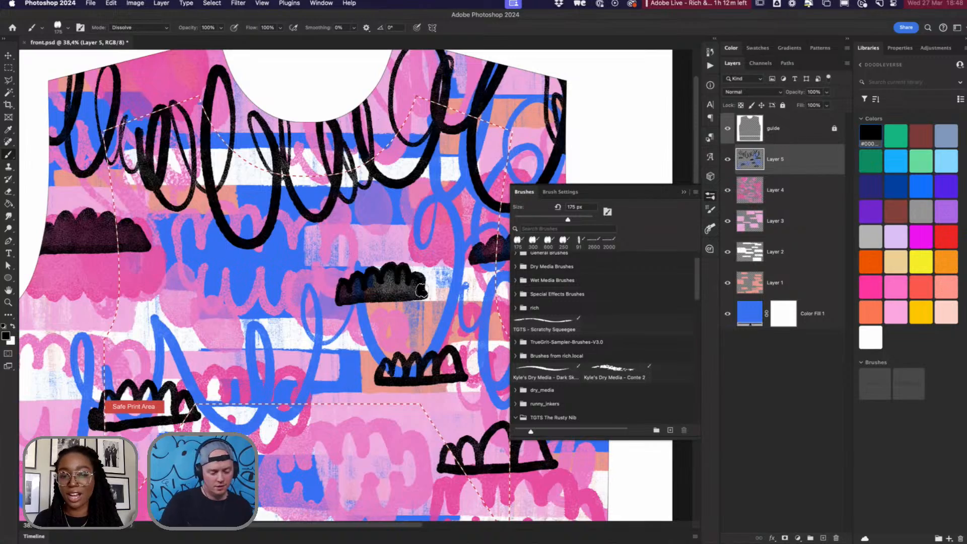
Step: Draw a black circle below the left armhole cloud and add two dot eyes and a U-shaped smile inside it
{"action": "scroll", "coordinate": [418, 298], "scroll_direction": "up", "scroll_amount": 5}
{"action": "scroll", "coordinate": [419, 297], "scroll_direction": "right", "scroll_amount": 5}
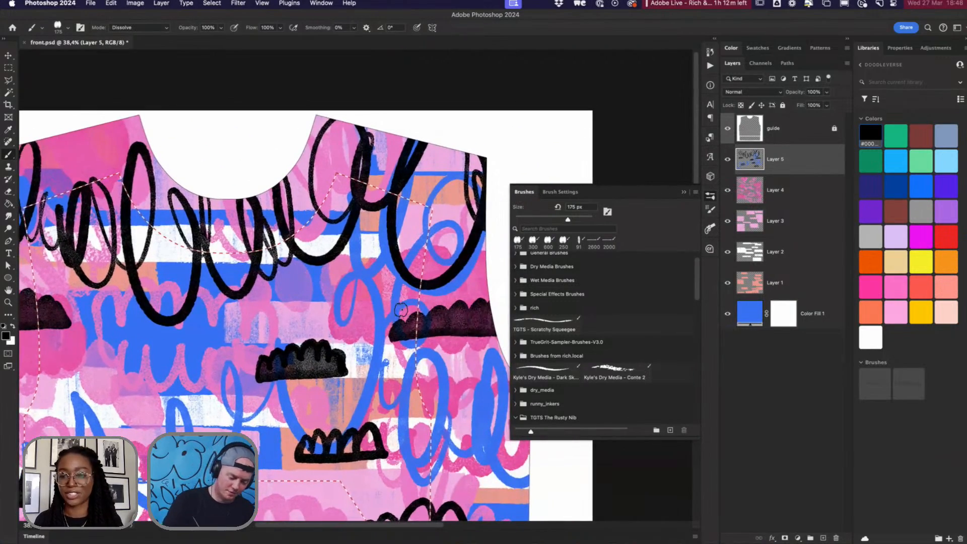
{"action": "scroll", "coordinate": [401, 310], "scroll_direction": "down", "scroll_amount": 4}
{"action": "scroll", "coordinate": [401, 310], "scroll_direction": "left", "scroll_amount": 10}
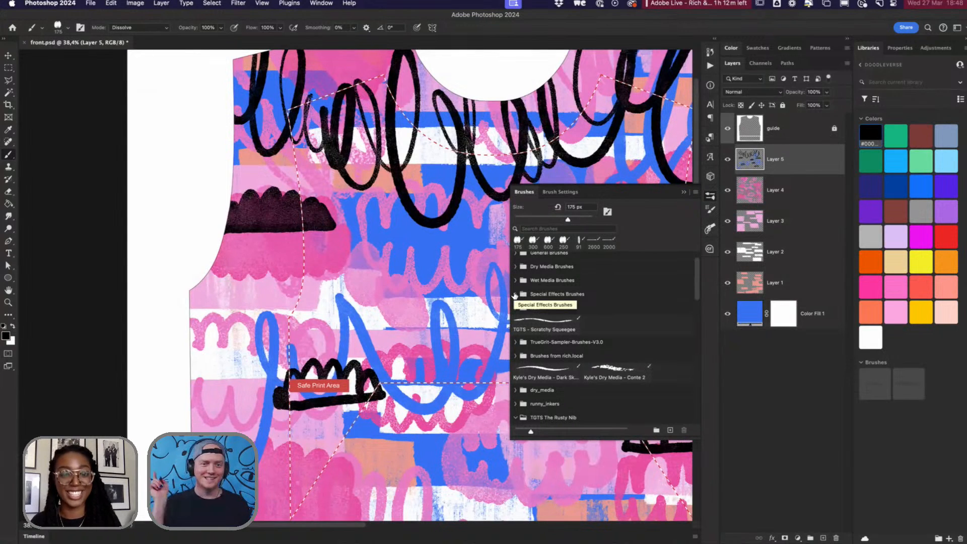
{"action": "mouse_move", "coordinate": [300, 261]}
{"action": "left_mouse_down"}
{"action": "mouse_move", "coordinate": [277, 268]}
{"action": "mouse_move", "coordinate": [254, 303]}
{"action": "mouse_move", "coordinate": [267, 336]}
{"action": "mouse_move", "coordinate": [315, 342]}
{"action": "mouse_move", "coordinate": [339, 296]}
{"action": "mouse_move", "coordinate": [318, 264]}
{"action": "mouse_move", "coordinate": [287, 262]}
{"action": "left_mouse_up"}
{"action": "mouse_move", "coordinate": [270, 296]}
{"action": "left_mouse_down"}
{"action": "mouse_move", "coordinate": [323, 302]}
{"action": "mouse_move", "coordinate": [290, 303]}
{"action": "mouse_move", "coordinate": [301, 310]}
{"action": "mouse_move", "coordinate": [305, 292]}
{"action": "left_mouse_up"}
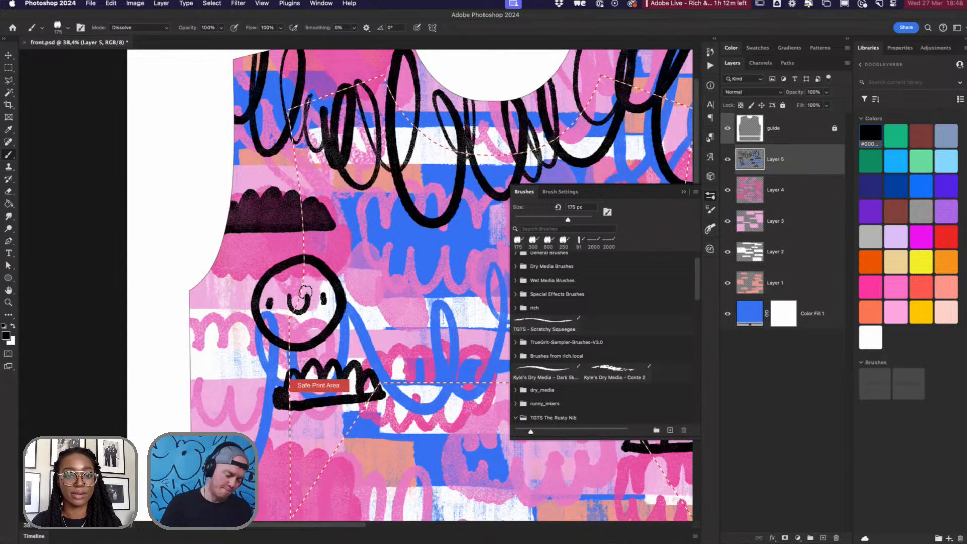
Step: Surround the smiling circle with a ring of short black ray strokes
{"action": "scroll", "coordinate": [335, 298], "scroll_direction": "up", "scroll_amount": 8}
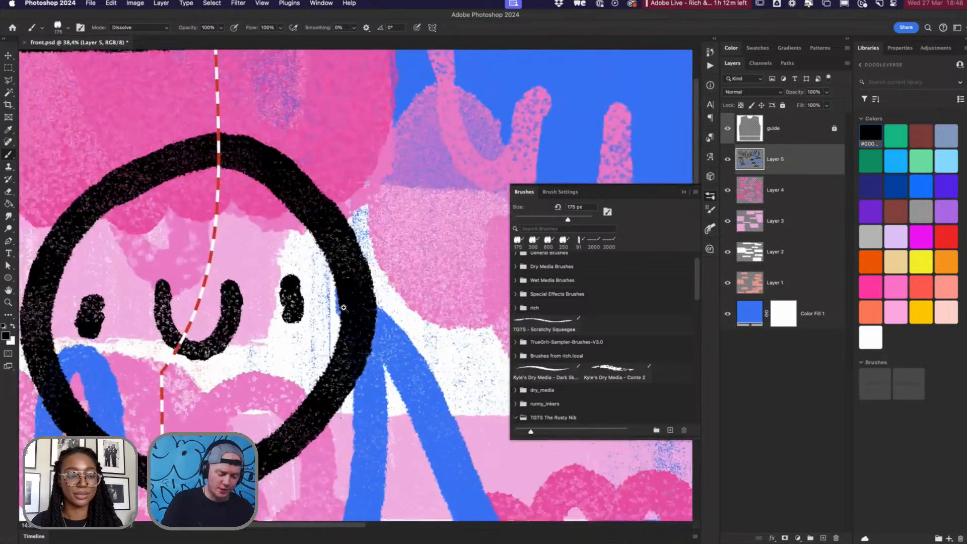
{"action": "scroll", "coordinate": [344, 307], "scroll_direction": "down", "scroll_amount": 6}
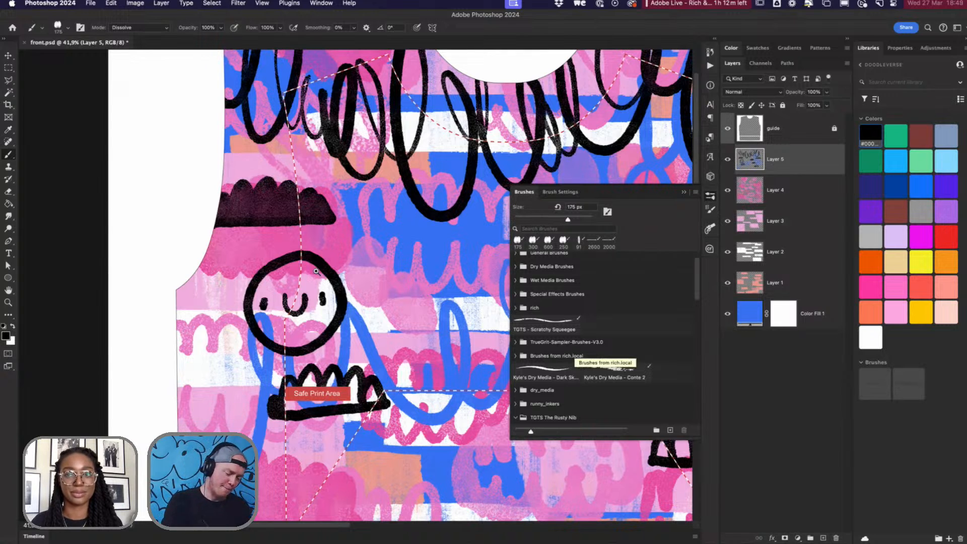
{"action": "scroll", "coordinate": [317, 272], "scroll_direction": "up", "scroll_amount": 5}
{"action": "mouse_move", "coordinate": [212, 227]}
{"action": "left_mouse_down"}
{"action": "mouse_move", "coordinate": [165, 297]}
{"action": "mouse_move", "coordinate": [202, 398]}
{"action": "mouse_move", "coordinate": [222, 416]}
{"action": "mouse_move", "coordinate": [289, 433]}
{"action": "mouse_move", "coordinate": [350, 406]}
{"action": "mouse_move", "coordinate": [368, 382]}
{"action": "mouse_move", "coordinate": [374, 388]}
{"action": "mouse_move", "coordinate": [378, 362]}
{"action": "mouse_move", "coordinate": [389, 361]}
{"action": "mouse_move", "coordinate": [386, 333]}
{"action": "mouse_move", "coordinate": [395, 327]}
{"action": "mouse_move", "coordinate": [378, 275]}
{"action": "mouse_move", "coordinate": [335, 221]}
{"action": "mouse_move", "coordinate": [280, 202]}
{"action": "left_mouse_up"}
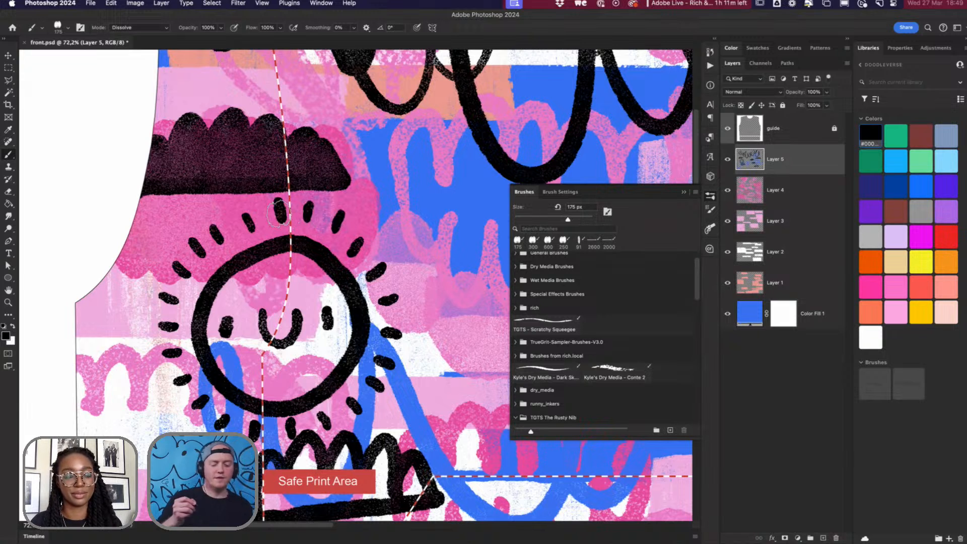
{"action": "scroll", "coordinate": [321, 329], "scroll_direction": "down", "scroll_amount": 10}
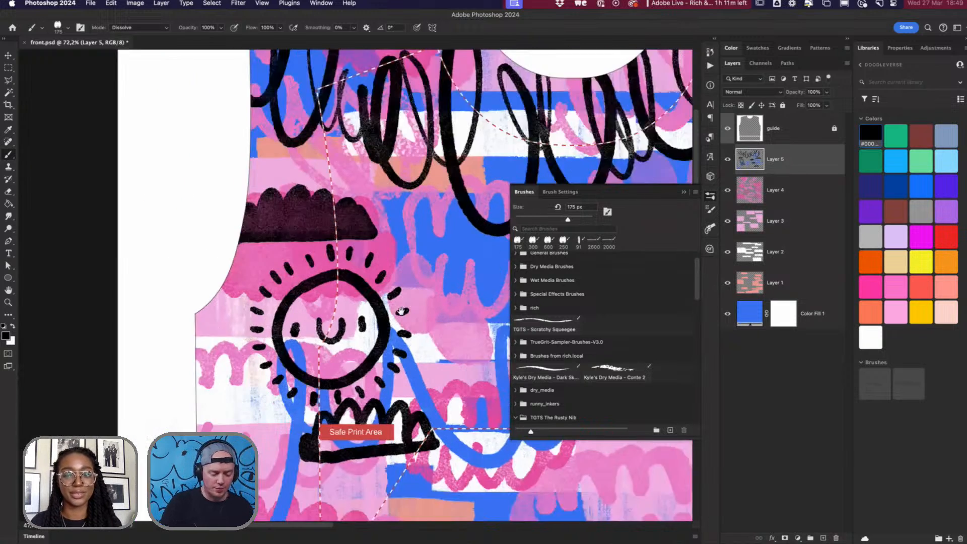
{"action": "scroll", "coordinate": [320, 328], "scroll_direction": "up", "scroll_amount": 8}
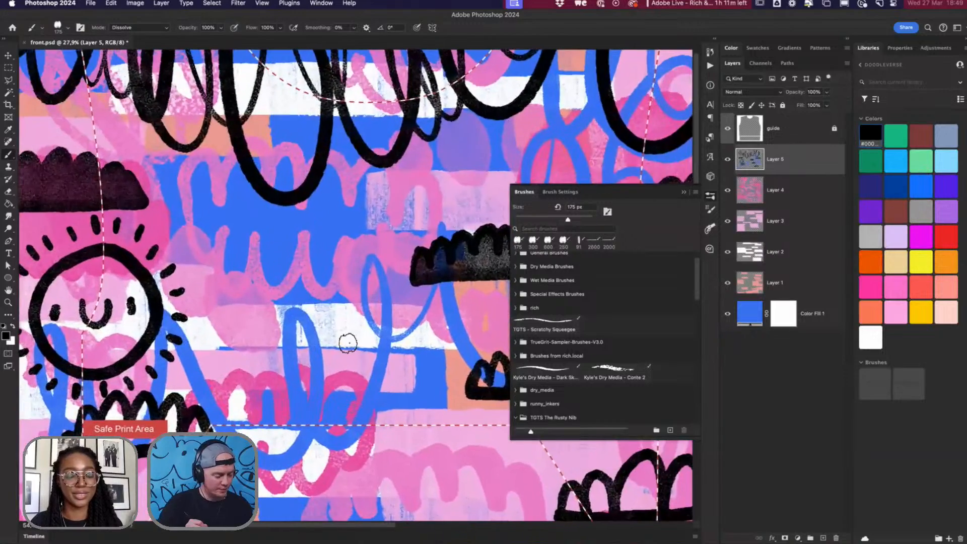
{"action": "mouse_move", "coordinate": [257, 345]}
{"action": "left_mouse_down"}
{"action": "mouse_move", "coordinate": [368, 340]}
{"action": "mouse_move", "coordinate": [334, 344]}
{"action": "left_mouse_up"}
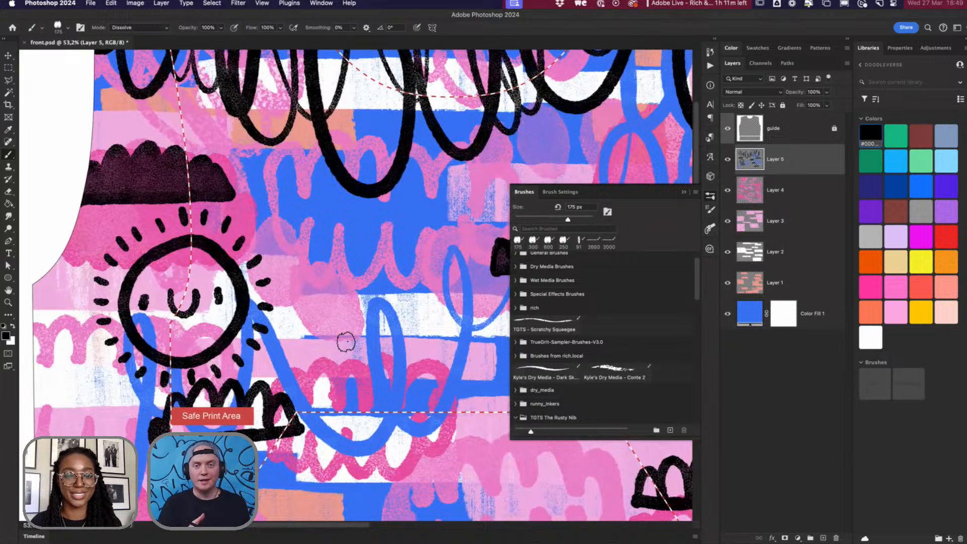
Step: Switch to the artwork reference board and examine the moon-and-sun, purple beanie and nested-bowl sun face illustrations up close
{"action": "key", "text": "super+Tab"}
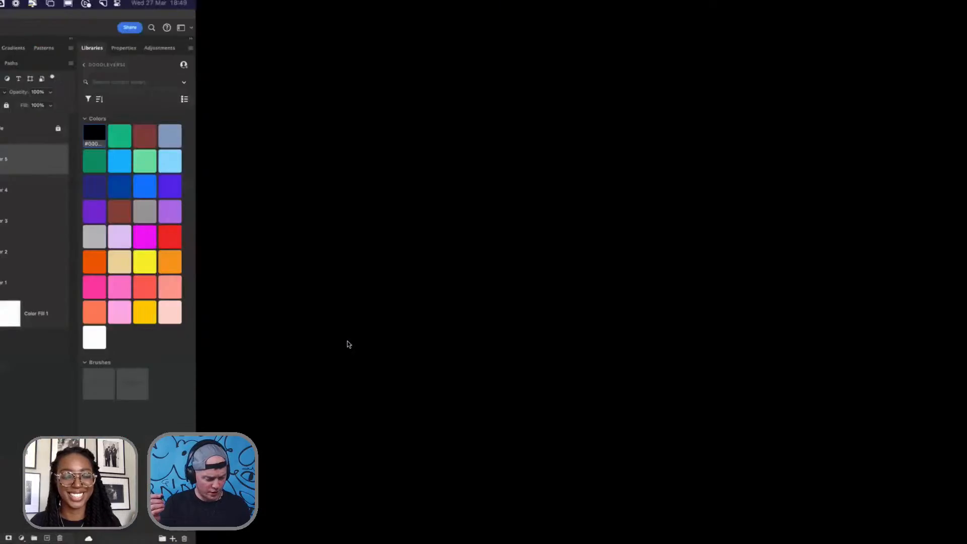
{"action": "scroll", "coordinate": [567, 220], "scroll_direction": "left", "scroll_amount": 5}
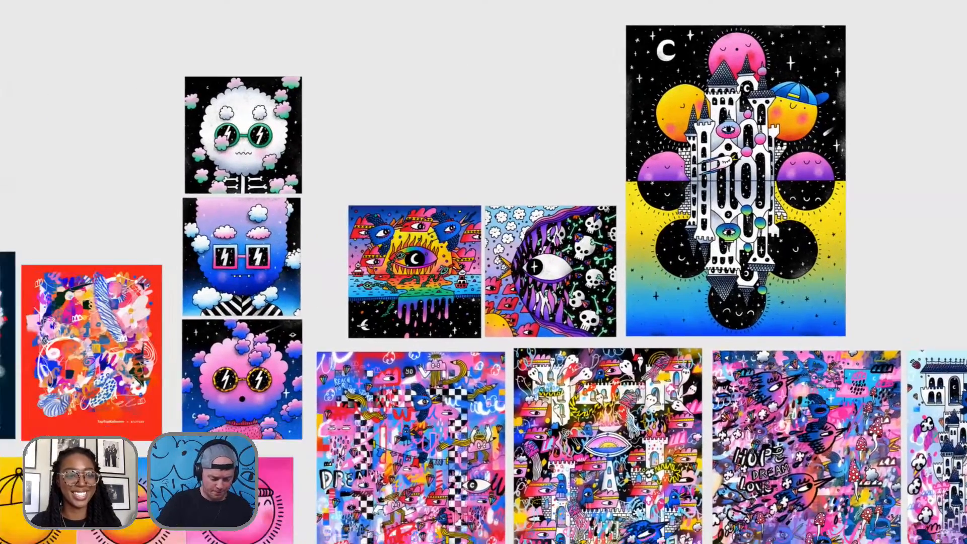
{"action": "scroll", "coordinate": [568, 220], "scroll_direction": "left", "scroll_amount": 5}
{"action": "scroll", "coordinate": [568, 219], "scroll_direction": "down", "scroll_amount": 3}
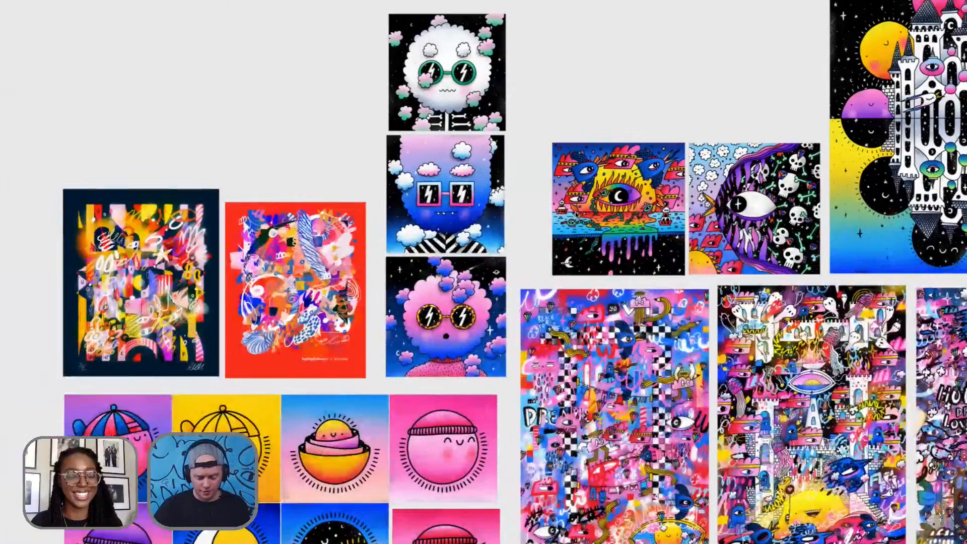
{"action": "scroll", "coordinate": [577, 216], "scroll_direction": "left", "scroll_amount": 5}
{"action": "scroll", "coordinate": [577, 216], "scroll_direction": "down", "scroll_amount": 5}
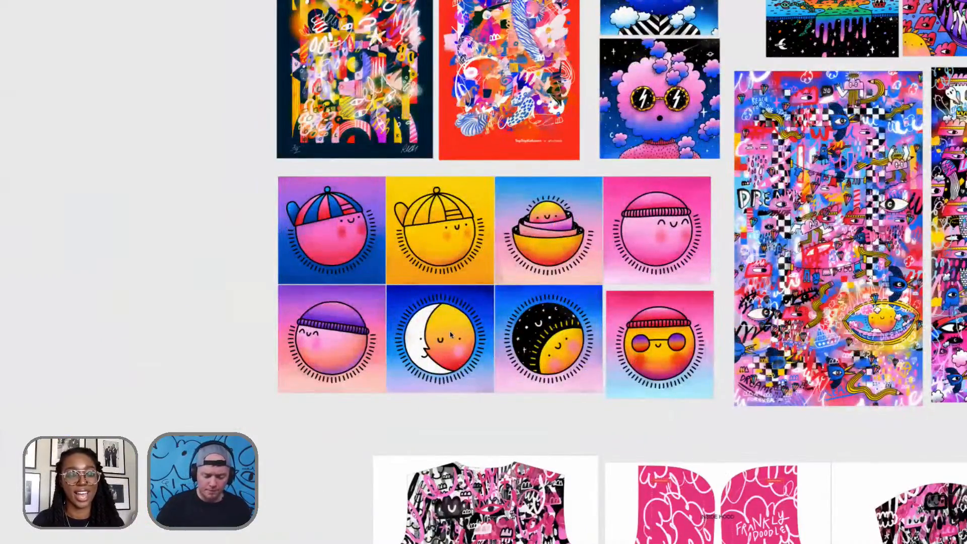
{"action": "double_click", "coordinate": [452, 335]}
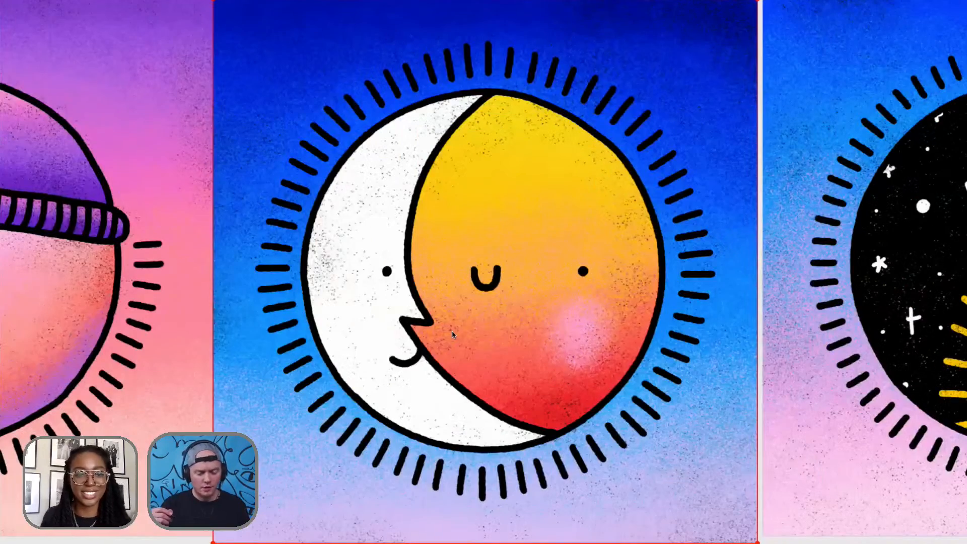
{"action": "double_click", "coordinate": [452, 335]}
{"action": "double_click", "coordinate": [346, 323]}
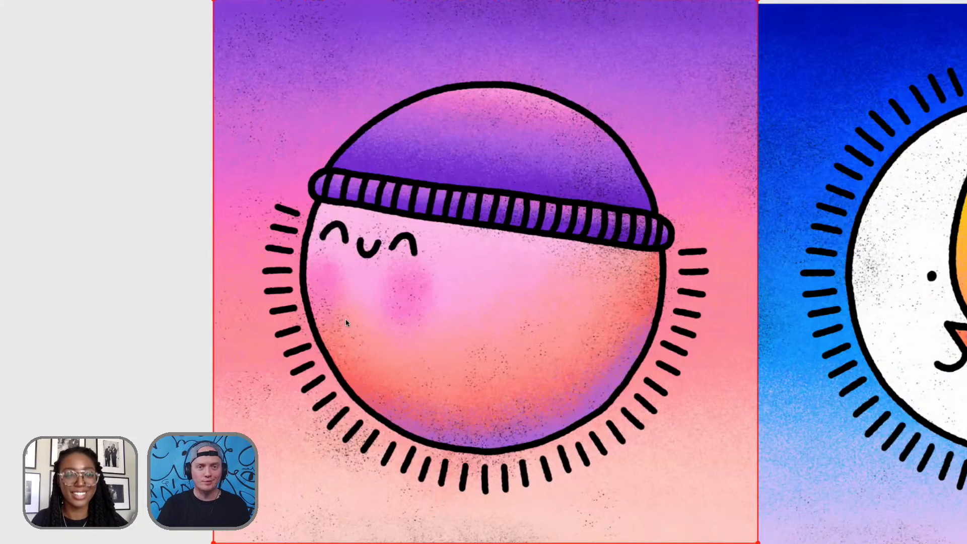
{"action": "double_click", "coordinate": [346, 323]}
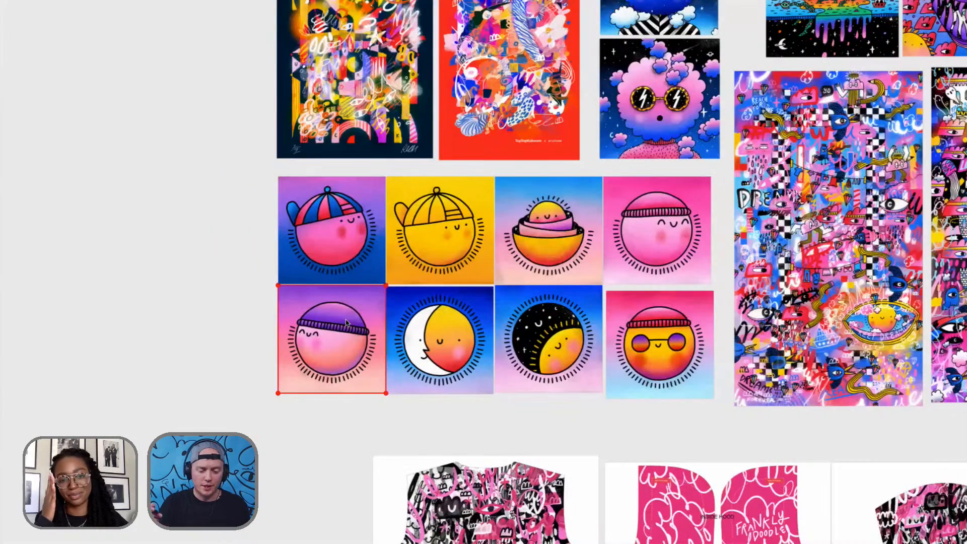
{"action": "double_click", "coordinate": [558, 240]}
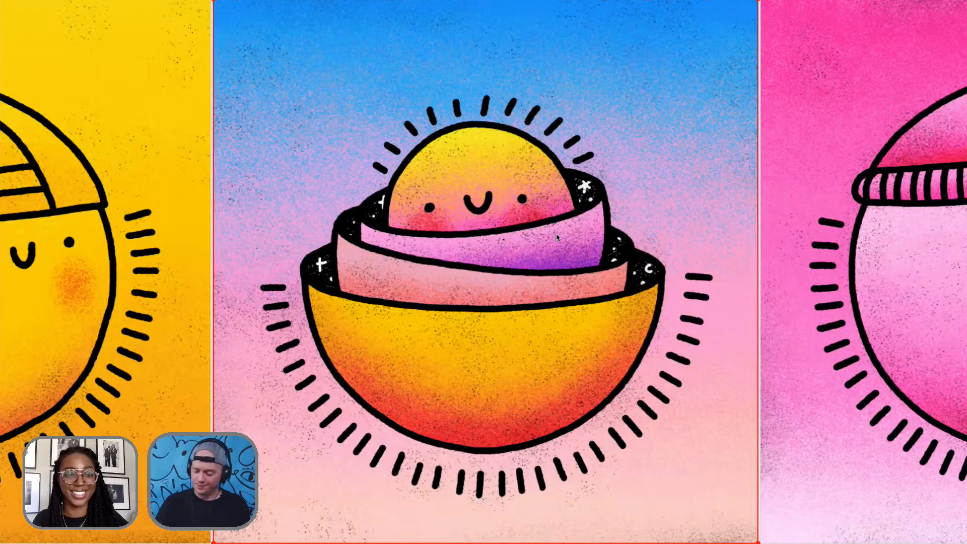
{"action": "double_click", "coordinate": [557, 238]}
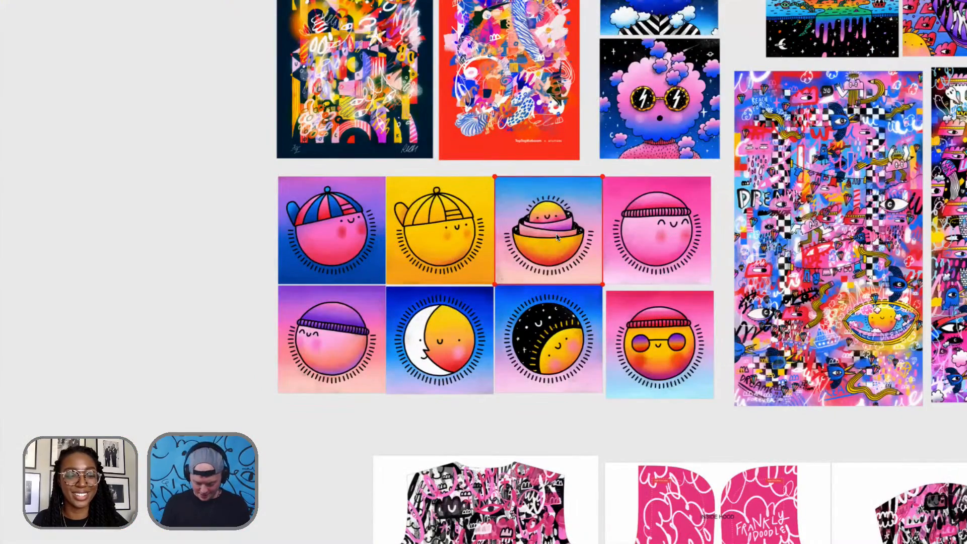
Step: Return to the hoodie document in Photoshop and draw a black circle under the loops just right of the neckline
{"action": "key", "text": "ctrl+Left"}
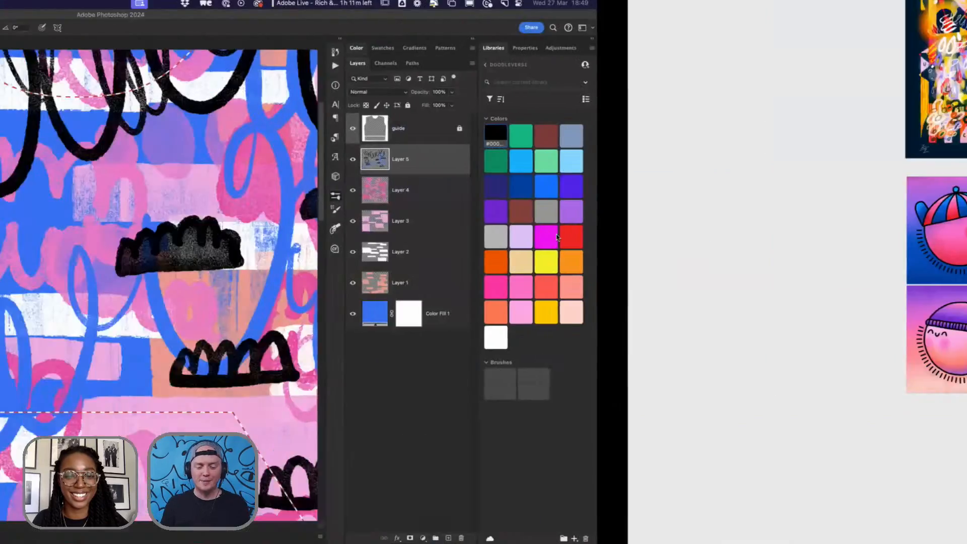
{"action": "scroll", "coordinate": [371, 249], "scroll_direction": "up", "scroll_amount": 5}
{"action": "scroll", "coordinate": [371, 248], "scroll_direction": "right", "scroll_amount": 5}
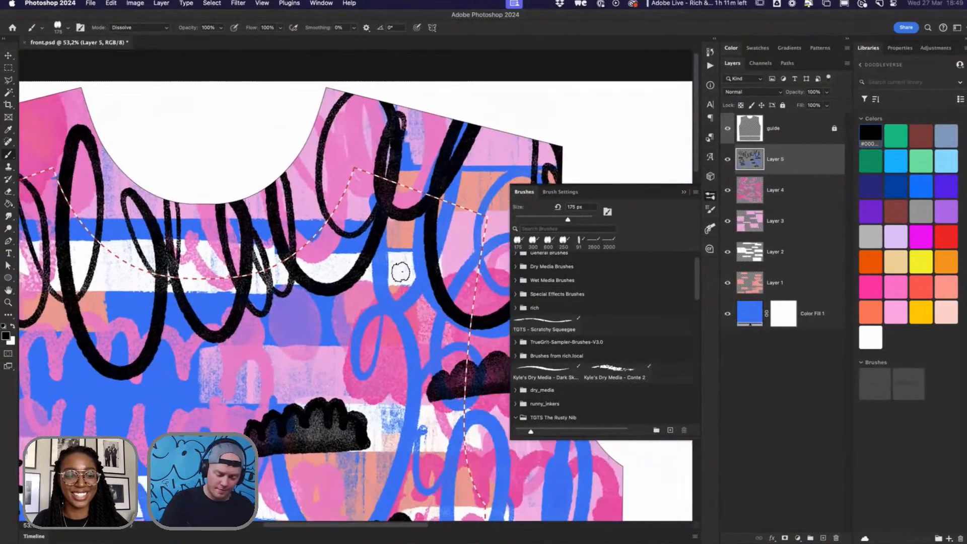
{"action": "mouse_move", "coordinate": [401, 272]}
{"action": "left_mouse_down"}
{"action": "mouse_move", "coordinate": [367, 276]}
{"action": "mouse_move", "coordinate": [342, 295]}
{"action": "mouse_move", "coordinate": [346, 345]}
{"action": "mouse_move", "coordinate": [391, 360]}
{"action": "mouse_move", "coordinate": [431, 308]}
{"action": "mouse_move", "coordinate": [398, 271]}
{"action": "mouse_move", "coordinate": [362, 279]}
{"action": "left_mouse_up"}
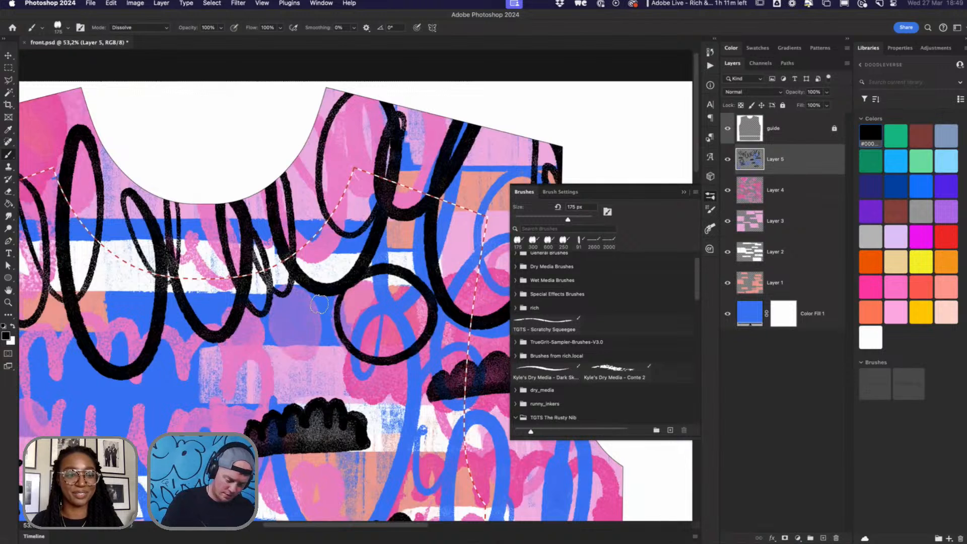
Step: Surround the new circle with short black ray strokes and add two dot eyes and a U-shaped smile inside it
{"action": "left_click_drag", "start_coordinate": [317, 304], "coordinate": [330, 304]}
{"action": "mouse_move", "coordinate": [317, 319]}
{"action": "left_mouse_down"}
{"action": "mouse_move", "coordinate": [330, 321]}
{"action": "mouse_move", "coordinate": [330, 331]}
{"action": "left_mouse_up"}
{"action": "mouse_move", "coordinate": [317, 340]}
{"action": "left_mouse_down"}
{"action": "mouse_move", "coordinate": [330, 338]}
{"action": "mouse_move", "coordinate": [345, 376]}
{"action": "mouse_move", "coordinate": [384, 382]}
{"action": "left_mouse_up"}
{"action": "mouse_move", "coordinate": [402, 368]}
{"action": "left_mouse_down"}
{"action": "mouse_move", "coordinate": [403, 378]}
{"action": "mouse_move", "coordinate": [426, 371]}
{"action": "mouse_move", "coordinate": [456, 334]}
{"action": "left_mouse_up"}
{"action": "left_click_drag", "start_coordinate": [436, 276], "coordinate": [439, 285]}
{"action": "mouse_move", "coordinate": [414, 247]}
{"action": "left_mouse_down"}
{"action": "mouse_move", "coordinate": [395, 244]}
{"action": "mouse_move", "coordinate": [376, 260]}
{"action": "left_mouse_up"}
{"action": "mouse_move", "coordinate": [351, 255]}
{"action": "left_mouse_down"}
{"action": "mouse_move", "coordinate": [348, 265]}
{"action": "mouse_move", "coordinate": [355, 264]}
{"action": "left_mouse_up"}
{"action": "mouse_move", "coordinate": [336, 259]}
{"action": "left_mouse_down"}
{"action": "mouse_move", "coordinate": [341, 274]}
{"action": "mouse_move", "coordinate": [330, 277]}
{"action": "left_mouse_up"}
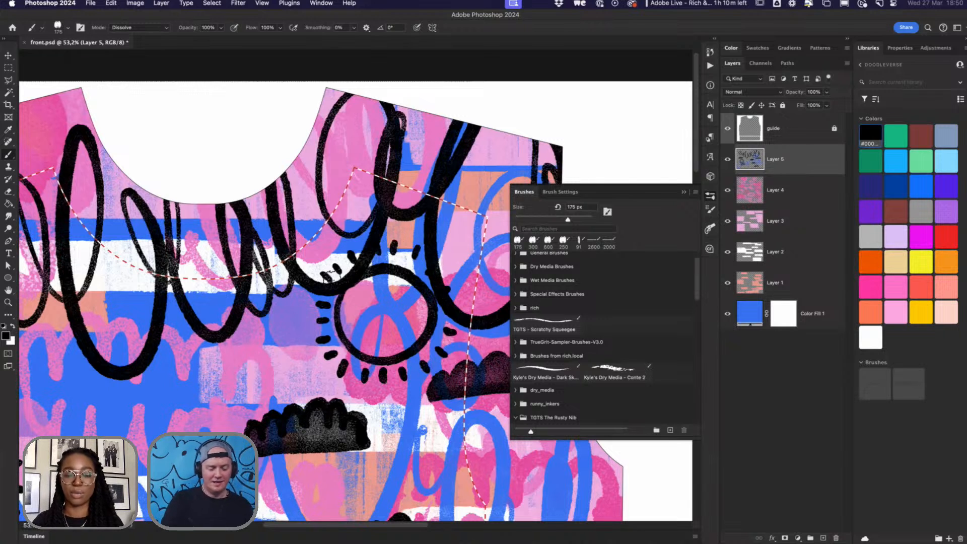
{"action": "left_click_drag", "start_coordinate": [351, 308], "coordinate": [353, 316]}
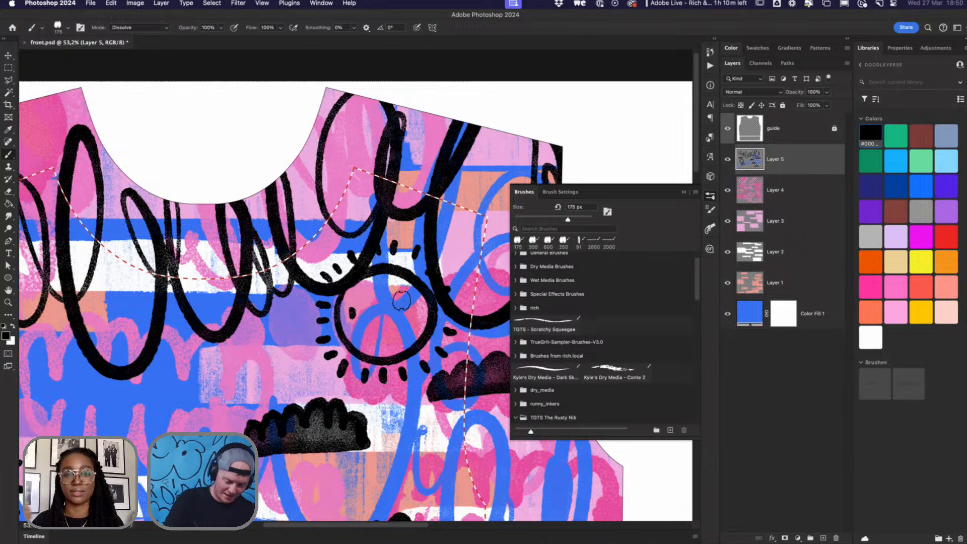
{"action": "mouse_move", "coordinate": [410, 302]}
{"action": "left_mouse_down"}
{"action": "mouse_move", "coordinate": [412, 314]}
{"action": "mouse_move", "coordinate": [371, 315]}
{"action": "mouse_move", "coordinate": [381, 326]}
{"action": "mouse_move", "coordinate": [390, 307]}
{"action": "left_mouse_up"}
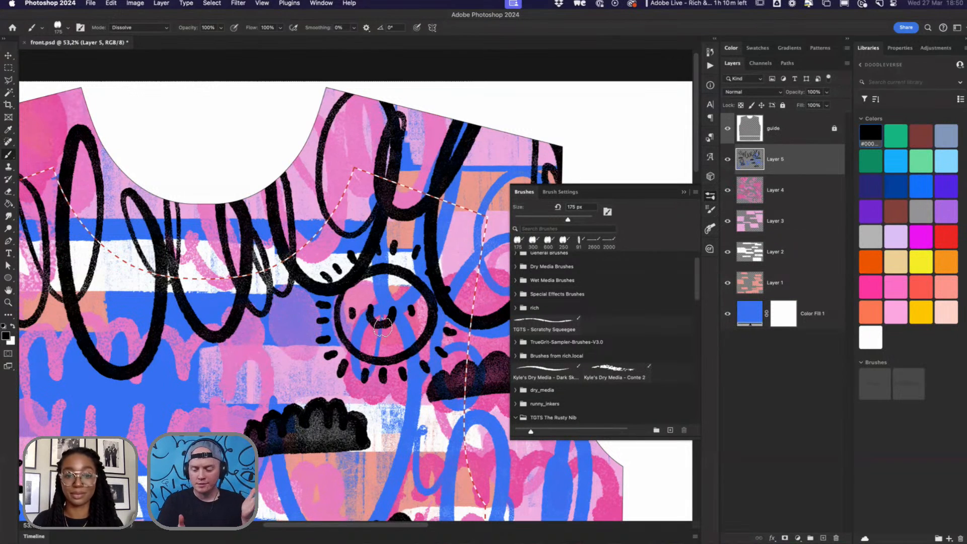
Step: Add a new layer directly above Layer 4 and choose the salmon colour #FF968A for painting
{"action": "left_click", "coordinate": [779, 191]}
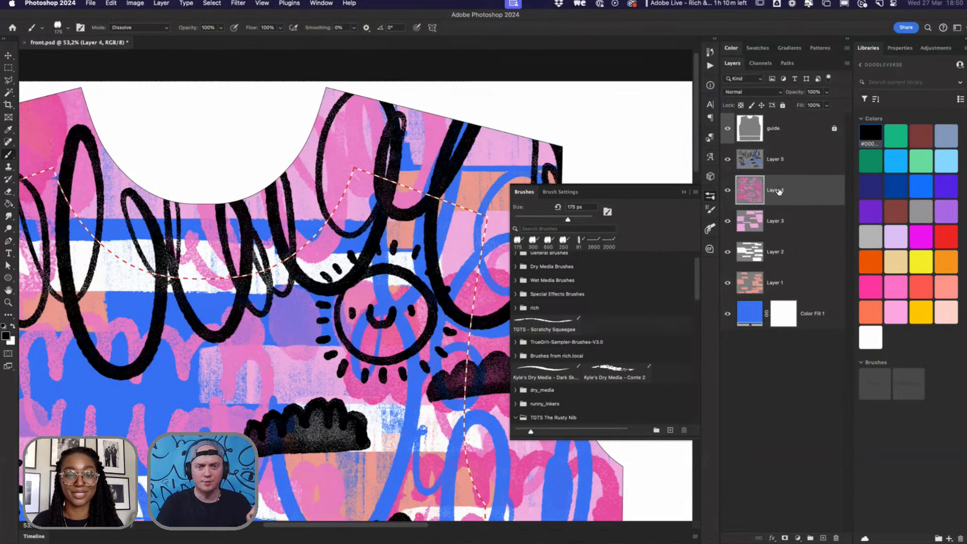
{"action": "left_click", "coordinate": [823, 539]}
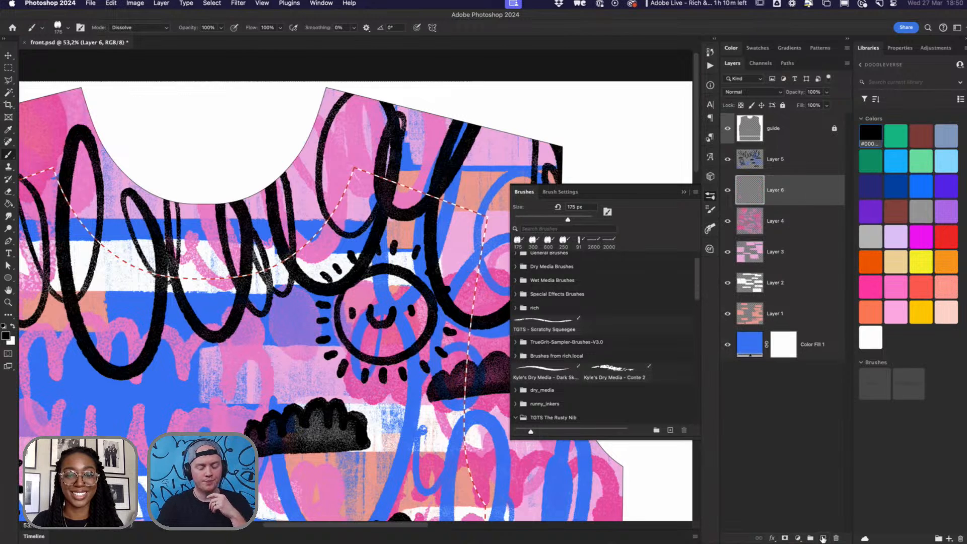
{"action": "left_click", "coordinate": [946, 287]}
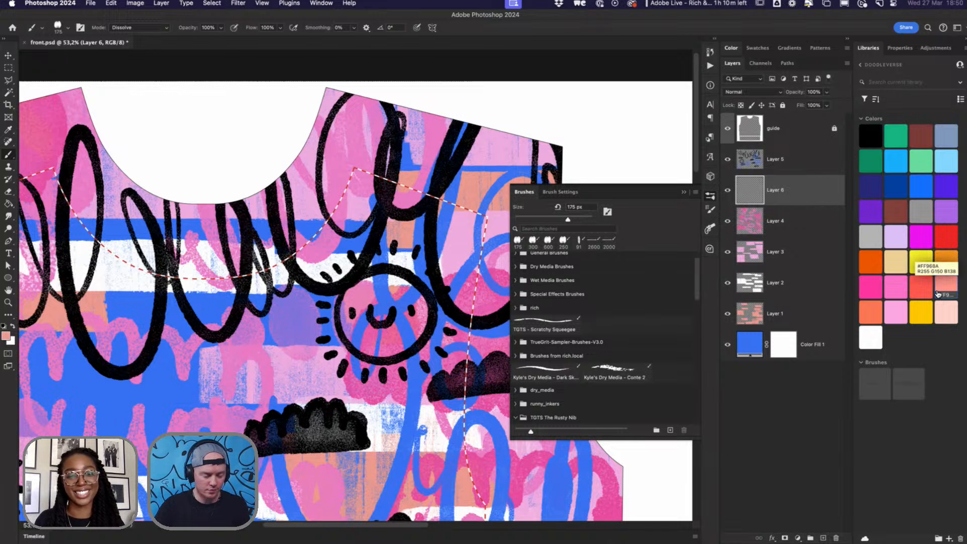
Step: Switch to the artwork reference board and examine the nested-bowl sun and beanie faces up close, followed by the castle and doodle posters
{"action": "key", "text": "super+Tab"}
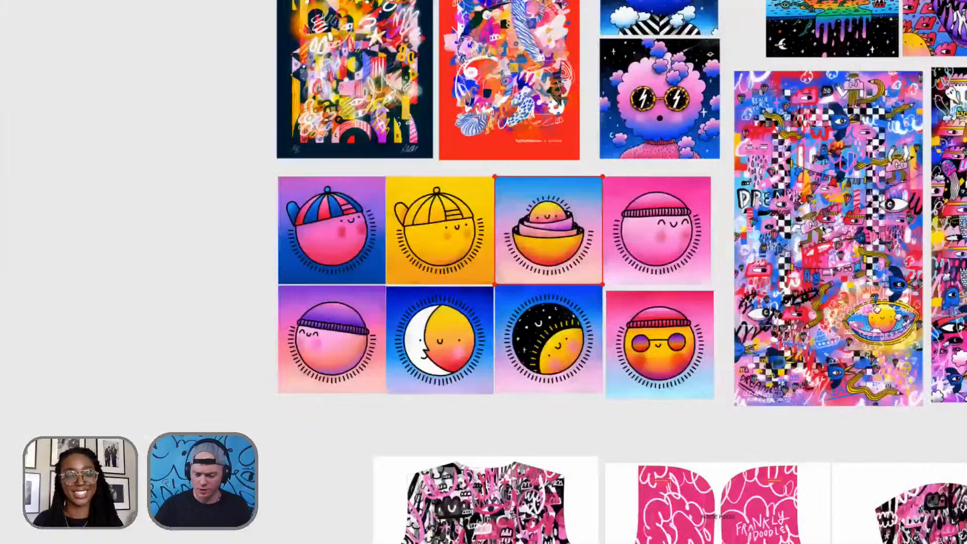
{"action": "double_click", "coordinate": [564, 237]}
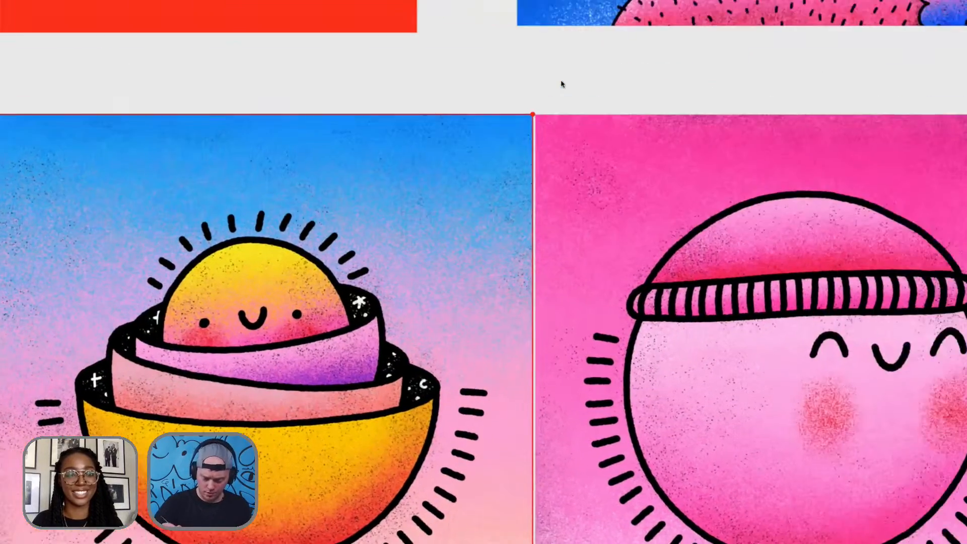
{"action": "double_click", "coordinate": [537, 89]}
{"action": "scroll", "coordinate": [527, 89], "scroll_direction": "down", "scroll_amount": 3}
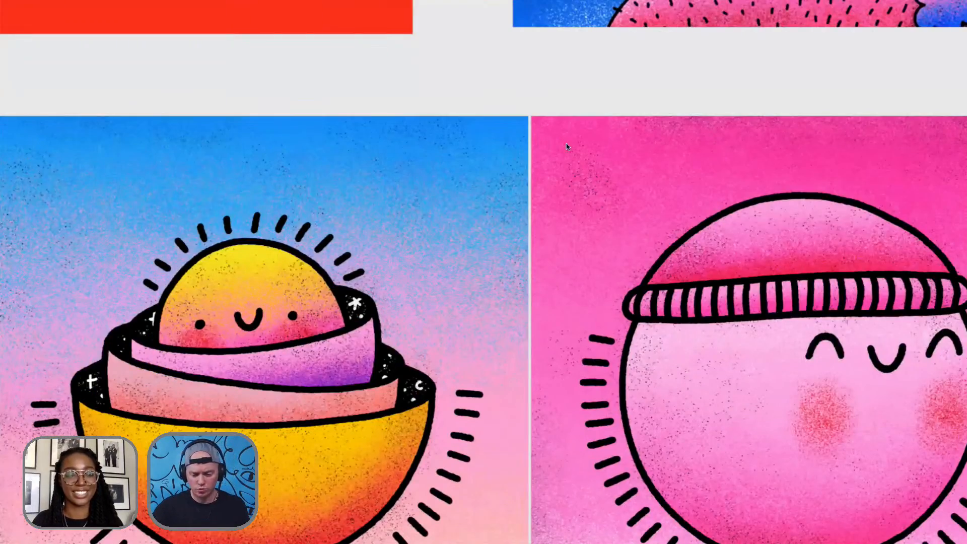
{"action": "scroll", "coordinate": [568, 147], "scroll_direction": "down", "scroll_amount": 2}
{"action": "scroll", "coordinate": [678, 160], "scroll_direction": "down", "scroll_amount": 4}
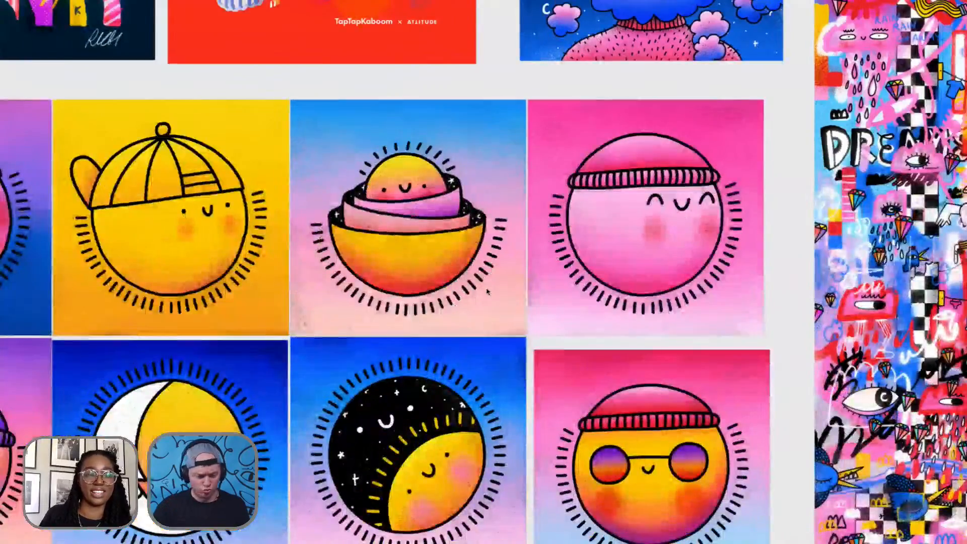
{"action": "scroll", "coordinate": [338, 328], "scroll_direction": "down", "scroll_amount": 3}
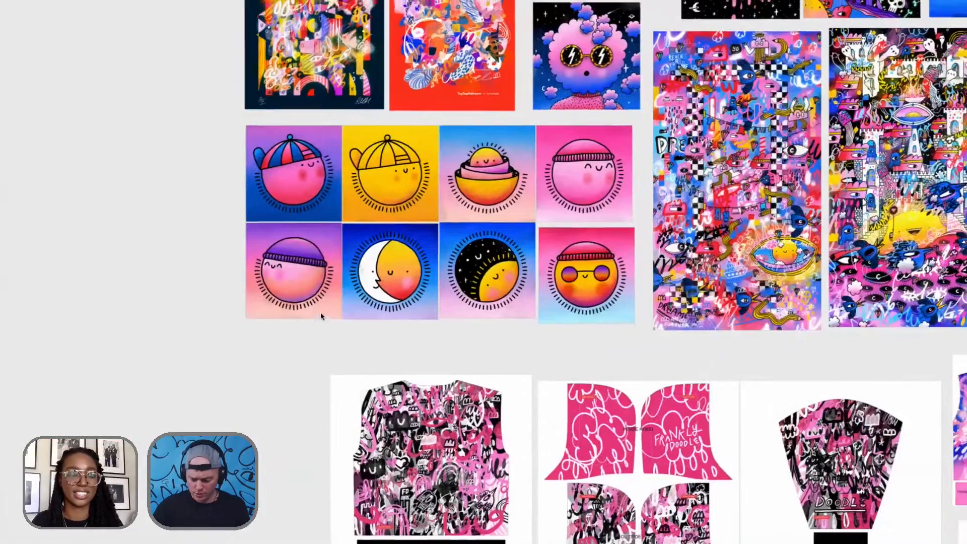
{"action": "scroll", "coordinate": [479, 320], "scroll_direction": "up", "scroll_amount": 3}
{"action": "scroll", "coordinate": [478, 320], "scroll_direction": "right", "scroll_amount": 3}
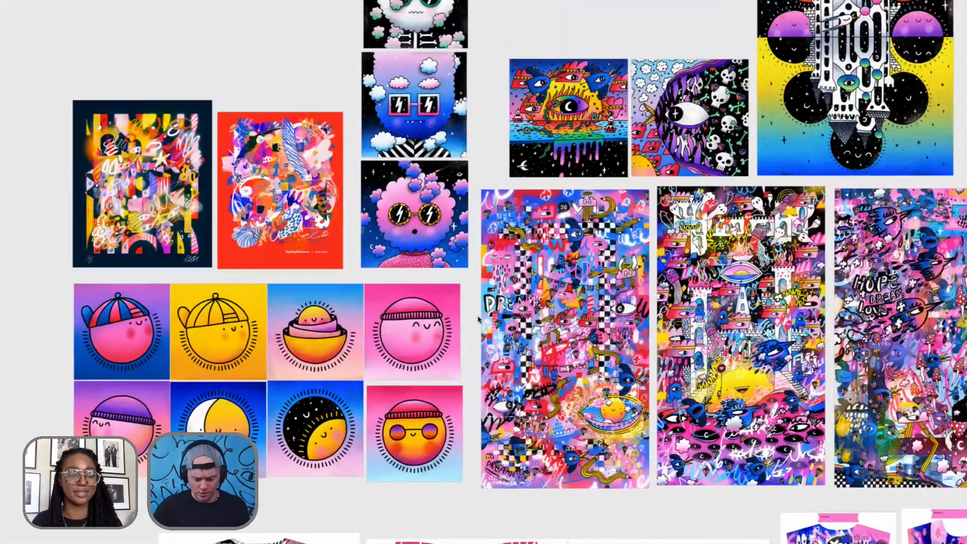
{"action": "scroll", "coordinate": [499, 307], "scroll_direction": "right", "scroll_amount": 4}
{"action": "scroll", "coordinate": [499, 308], "scroll_direction": "up", "scroll_amount": 1}
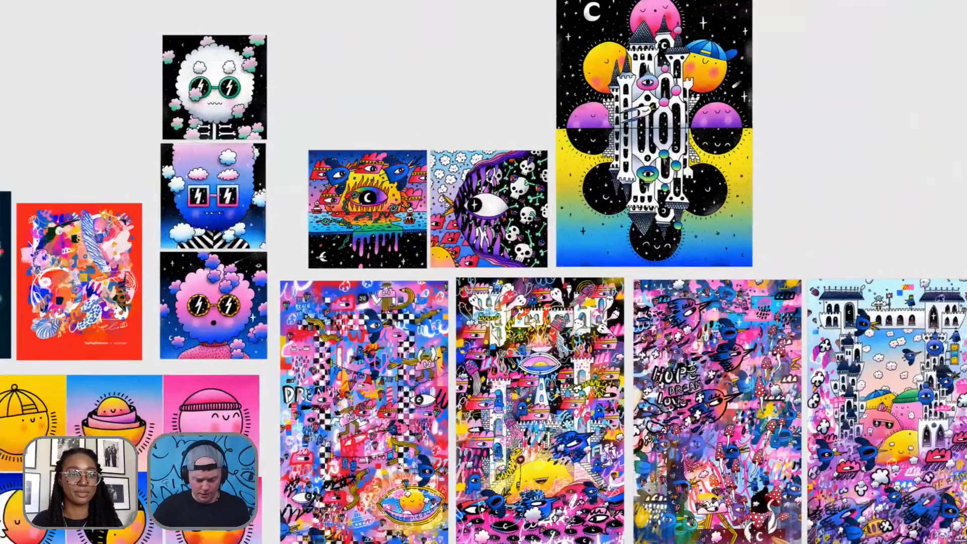
{"action": "scroll", "coordinate": [539, 303], "scroll_direction": "right", "scroll_amount": 2}
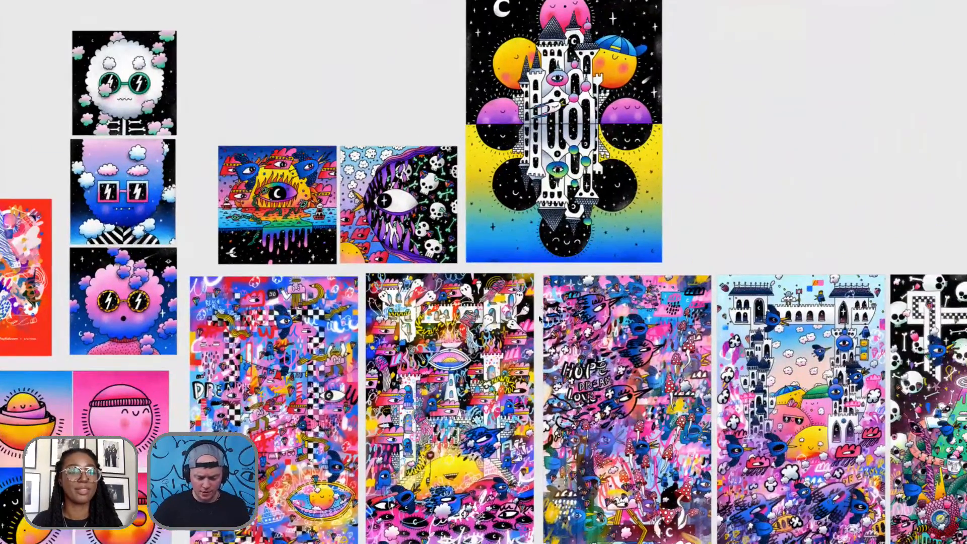
{"action": "scroll", "coordinate": [541, 297], "scroll_direction": "right", "scroll_amount": 3}
{"action": "scroll", "coordinate": [544, 299], "scroll_direction": "up", "scroll_amount": 5}
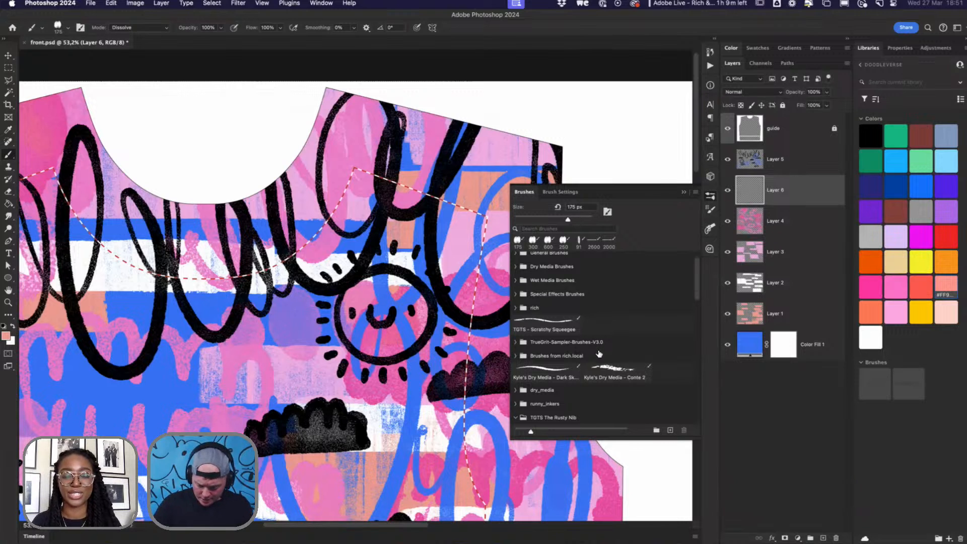
Step: Choose the Soft Round brush from General Brushes and dab a salmon cheek under each eye of the new sun on Layer 6
{"action": "mouse_move", "coordinate": [698, 289]}
{"action": "left_mouse_down"}
{"action": "mouse_move", "coordinate": [697, 304]}
{"action": "mouse_move", "coordinate": [698, 277]}
{"action": "left_mouse_up"}
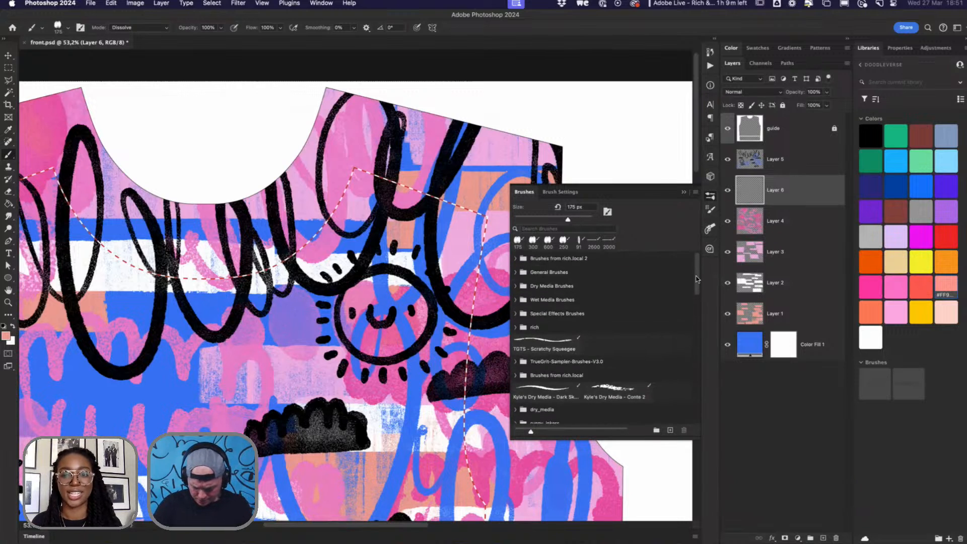
{"action": "left_click", "coordinate": [521, 274]}
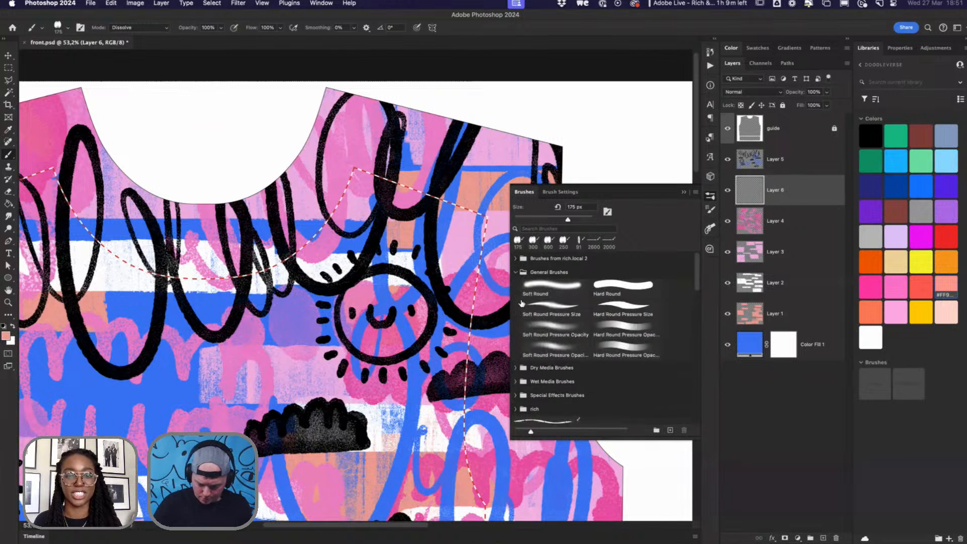
{"action": "left_click", "coordinate": [524, 295]}
{"action": "left_click", "coordinate": [358, 328]}
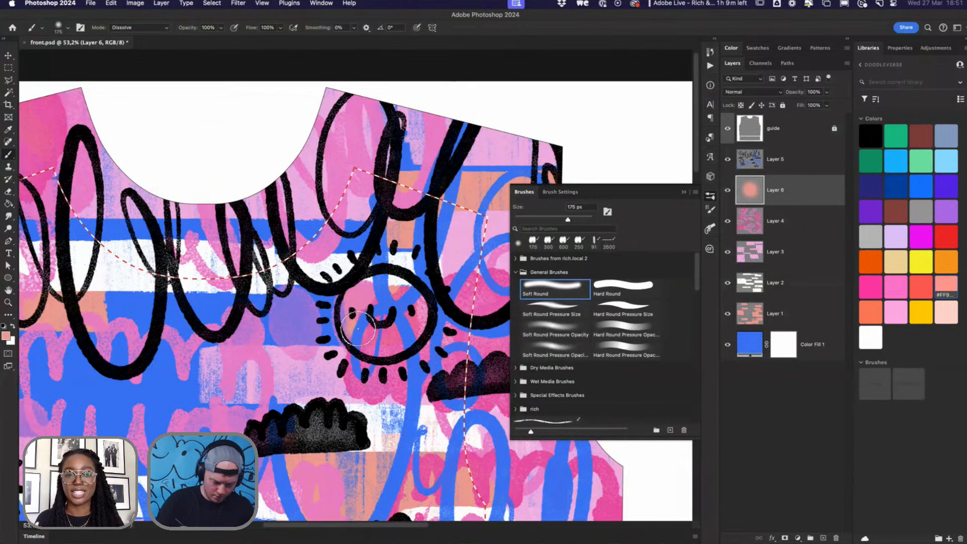
{"action": "key", "text": "super+z"}
{"action": "left_click", "coordinate": [775, 160]}
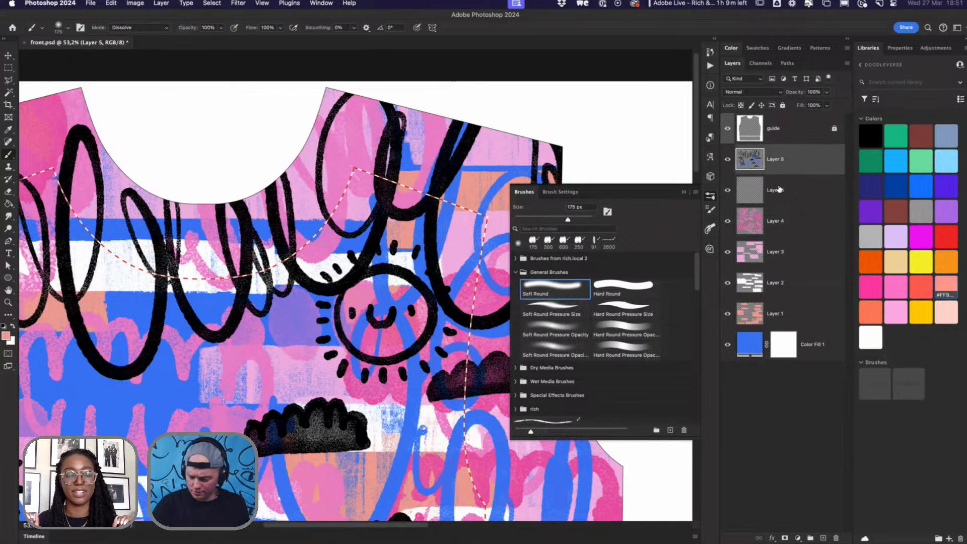
{"action": "left_click", "coordinate": [779, 190]}
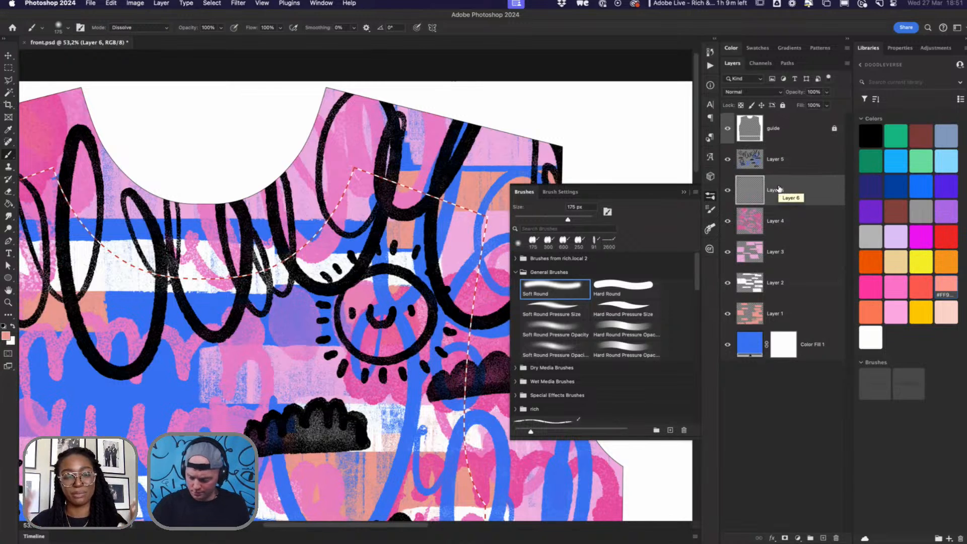
{"action": "left_click", "coordinate": [363, 332]}
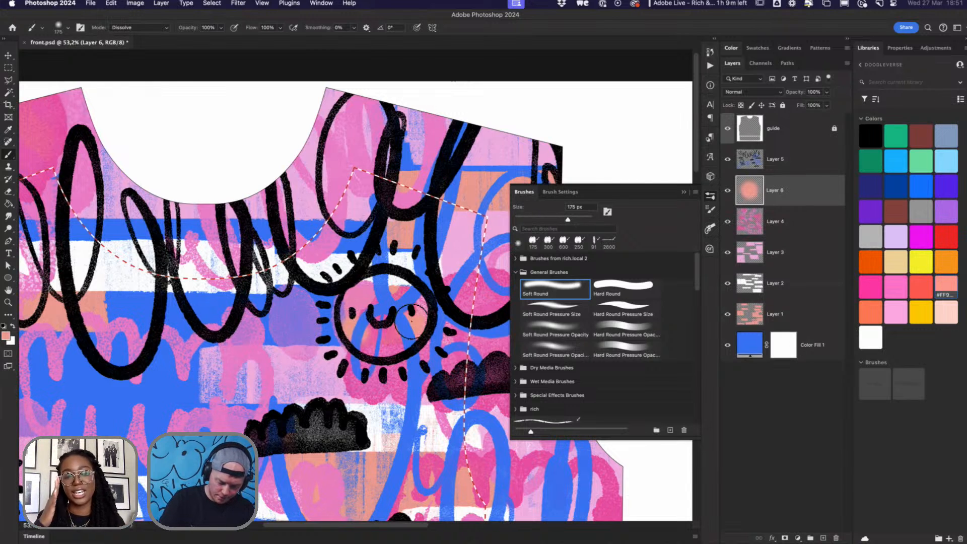
{"action": "left_click", "coordinate": [411, 321]}
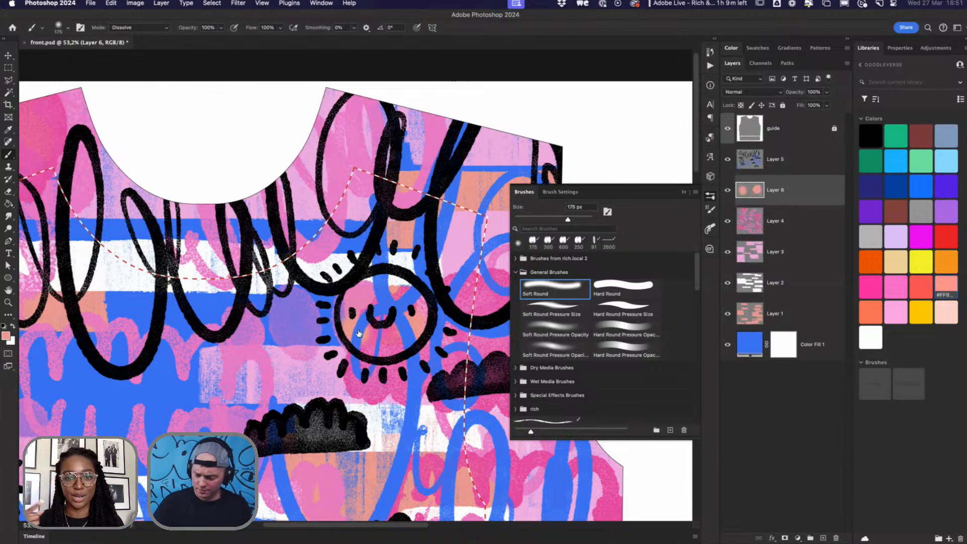
Step: Dab two coral cheeks over the same face on a new layer above Layer 5 and set that layer's blend mode to Screen
{"action": "left_click", "coordinate": [776, 159]}
{"action": "left_click", "coordinate": [822, 538]}
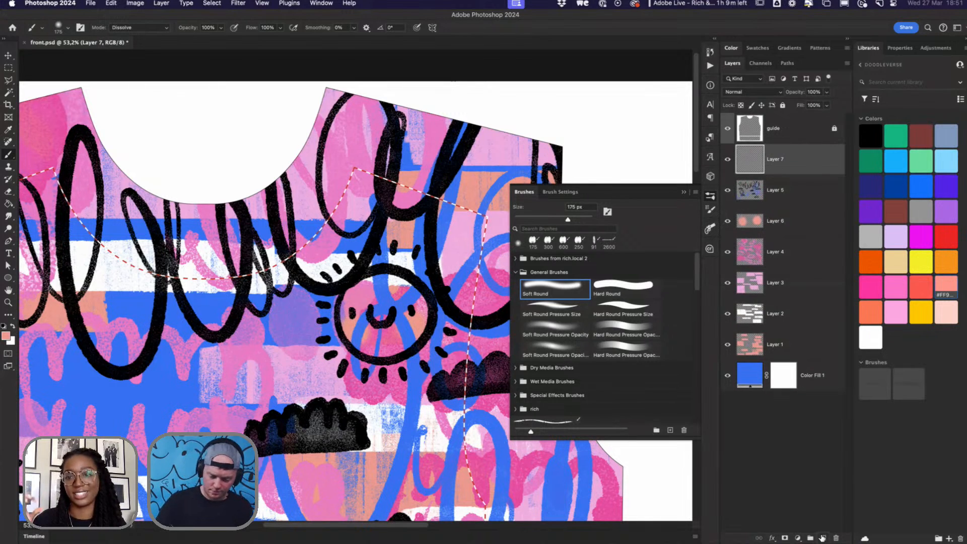
{"action": "left_click", "coordinate": [921, 287]}
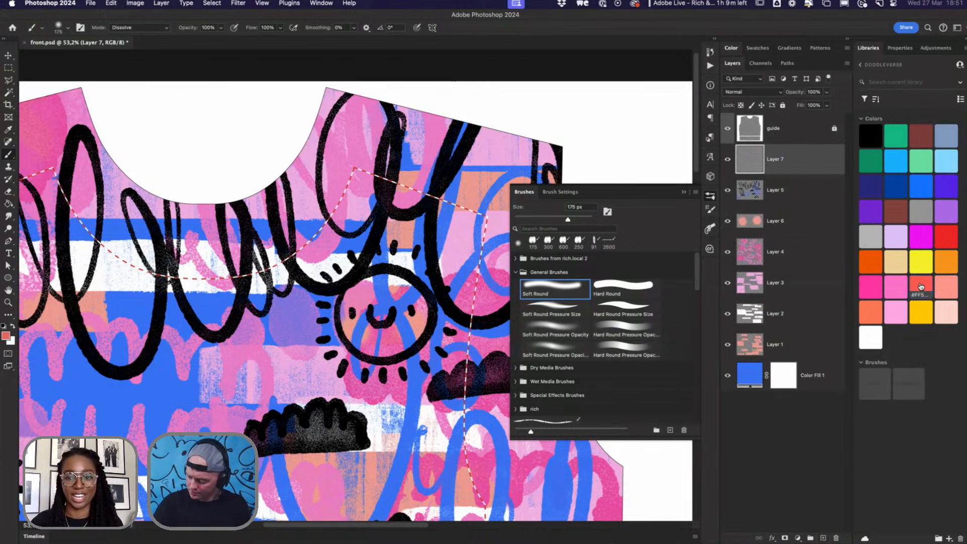
{"action": "left_click", "coordinate": [354, 328]}
{"action": "left_click", "coordinate": [409, 329]}
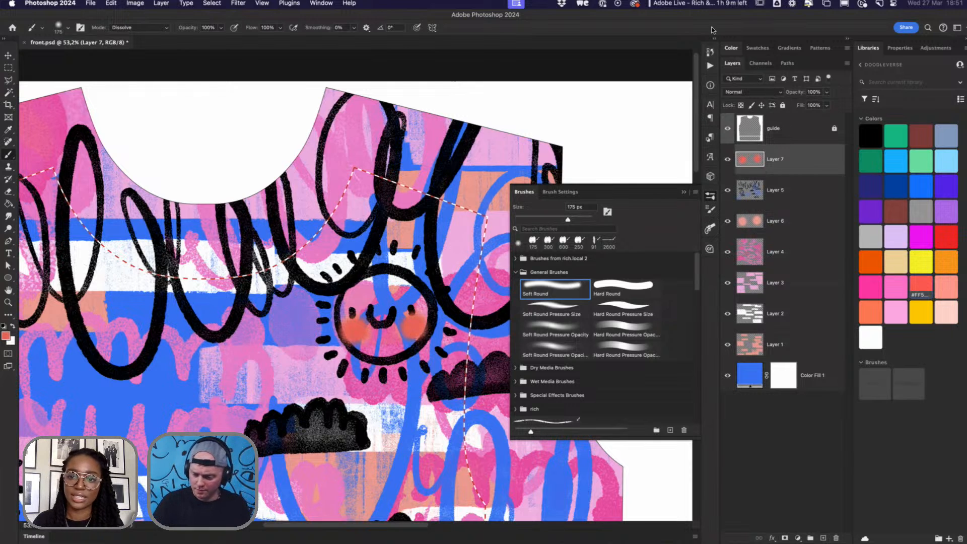
{"action": "left_click", "coordinate": [754, 95]}
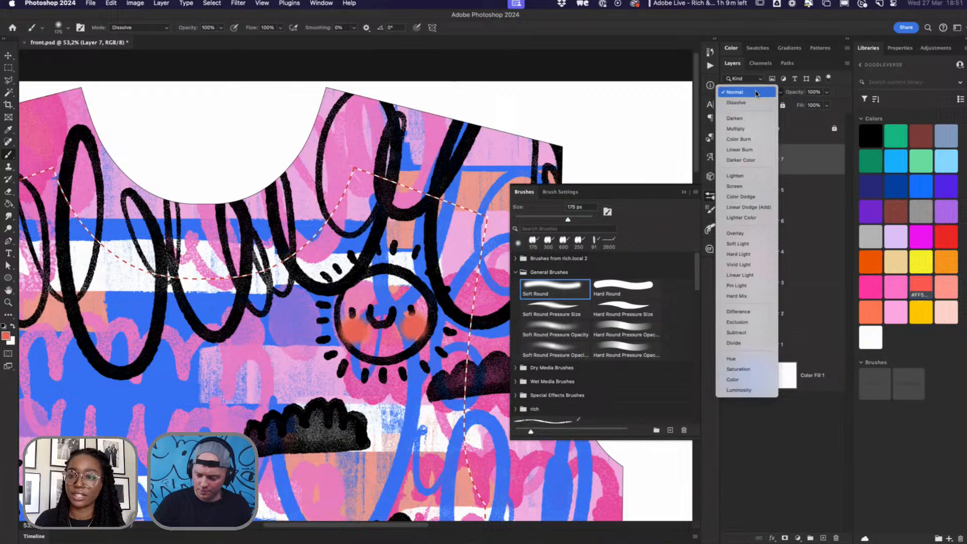
{"action": "left_click", "coordinate": [748, 189]}
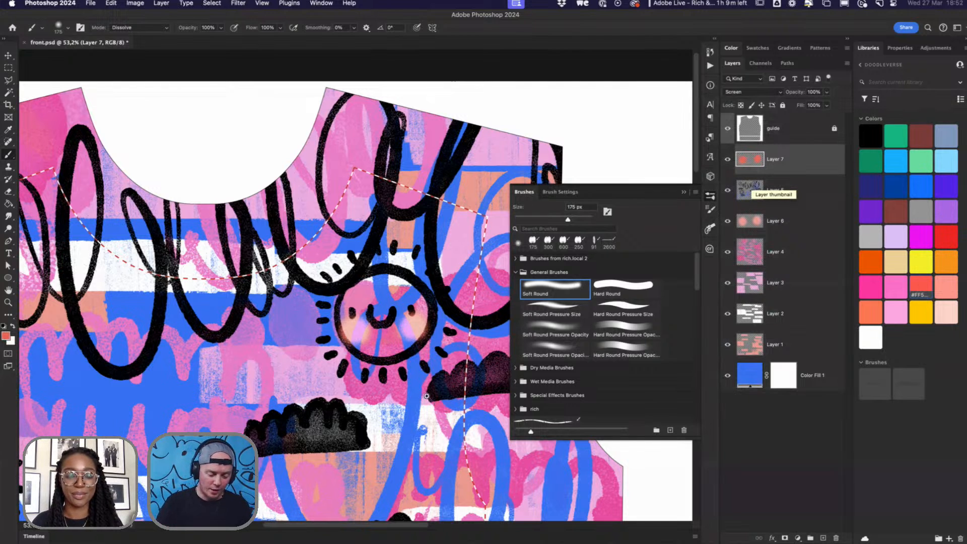
Step: Brush coral cheeks under both eyes of the smiling sun below the left armhole cloud, on Layer 7
{"action": "scroll", "coordinate": [438, 413], "scroll_direction": "down", "scroll_amount": 5}
{"action": "scroll", "coordinate": [481, 375], "scroll_direction": "left", "scroll_amount": 1}
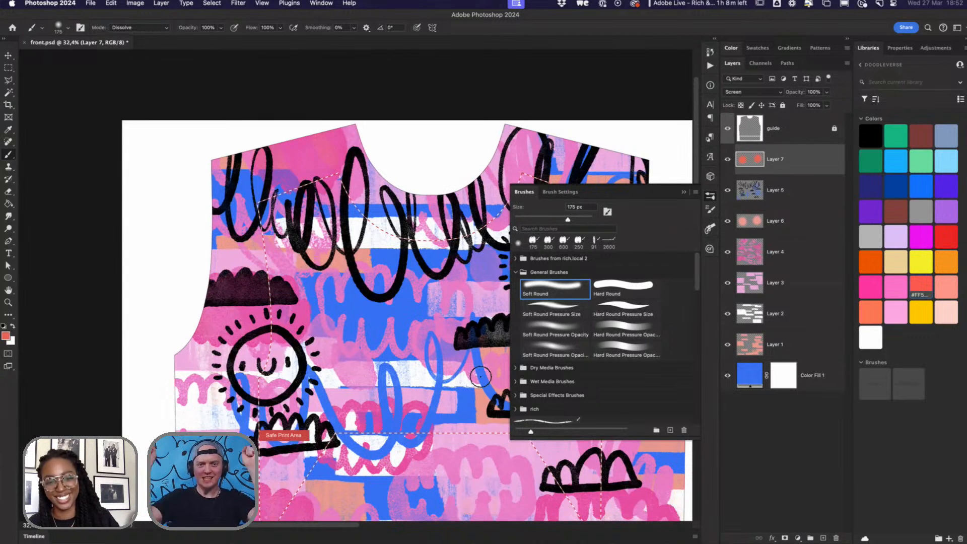
{"action": "scroll", "coordinate": [258, 373], "scroll_direction": "up", "scroll_amount": 5}
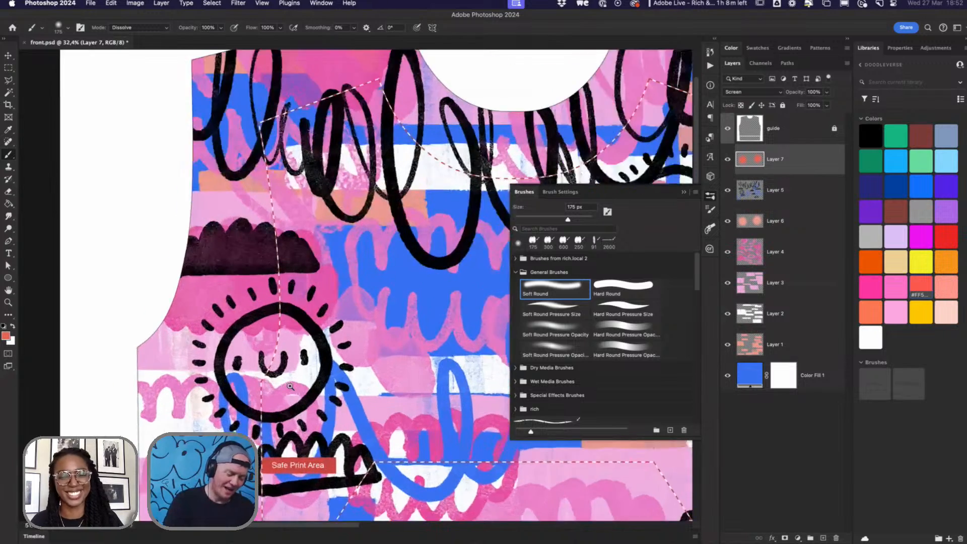
{"action": "scroll", "coordinate": [367, 354], "scroll_direction": "left", "scroll_amount": 1}
{"action": "scroll", "coordinate": [367, 354], "scroll_direction": "down", "scroll_amount": 1}
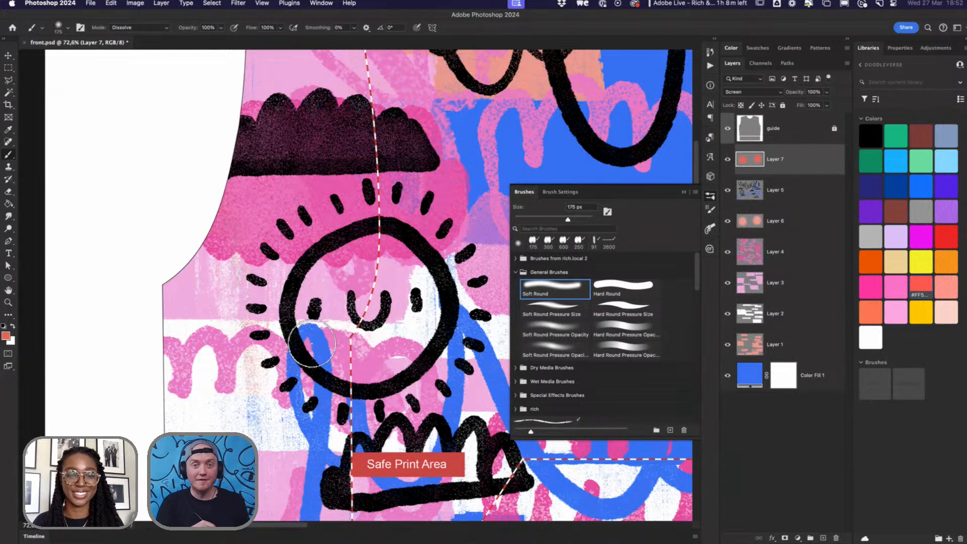
{"action": "mouse_move", "coordinate": [312, 344]}
{"action": "left_mouse_down"}
{"action": "mouse_move", "coordinate": [307, 338]}
{"action": "mouse_move", "coordinate": [330, 342]}
{"action": "left_mouse_up"}
{"action": "mouse_move", "coordinate": [403, 328]}
{"action": "left_mouse_down"}
{"action": "mouse_move", "coordinate": [415, 331]}
{"action": "mouse_move", "coordinate": [410, 342]}
{"action": "mouse_move", "coordinate": [418, 332]}
{"action": "left_mouse_up"}
Step: Paint soft coral cheek colour beneath the same sun's face outline on Layer 6
{"action": "left_click", "coordinate": [778, 192]}
{"action": "left_click", "coordinate": [778, 219]}
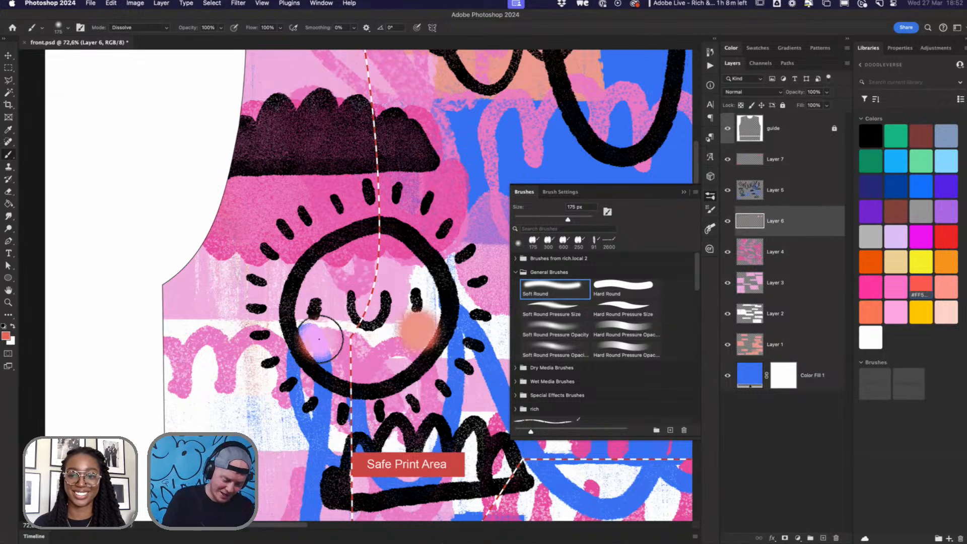
{"action": "left_click_drag", "start_coordinate": [318, 340], "coordinate": [329, 346]}
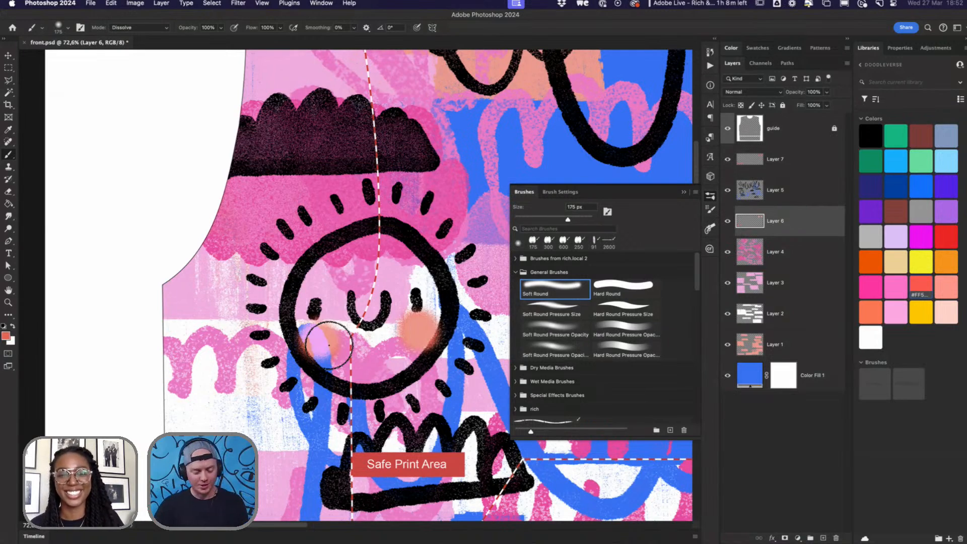
Step: Add a new layer above Layer 5, set its blend mode to Dissolve, and choose black as the brush colour
{"action": "scroll", "coordinate": [329, 345], "scroll_direction": "down", "scroll_amount": 5}
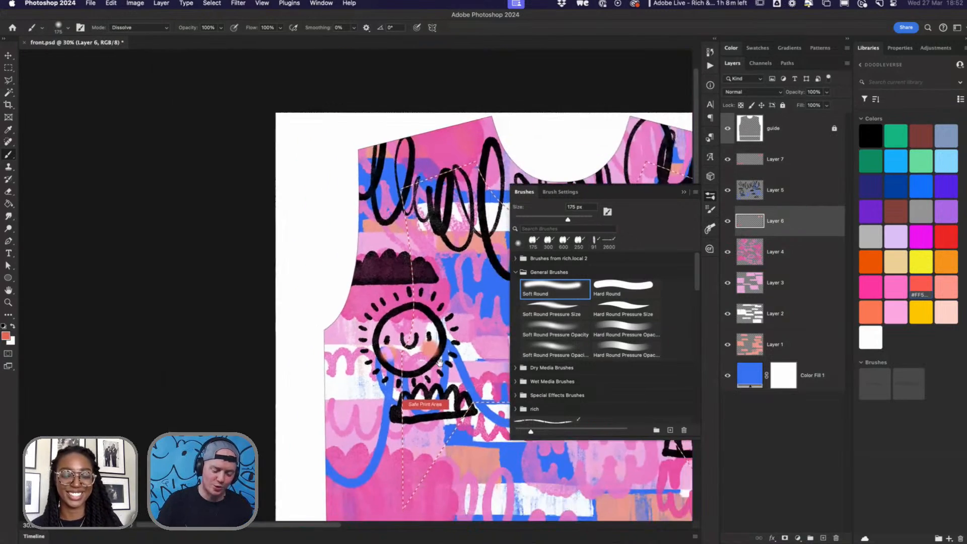
{"action": "scroll", "coordinate": [439, 361], "scroll_direction": "right", "scroll_amount": 5}
{"action": "scroll", "coordinate": [335, 412], "scroll_direction": "up", "scroll_amount": 2}
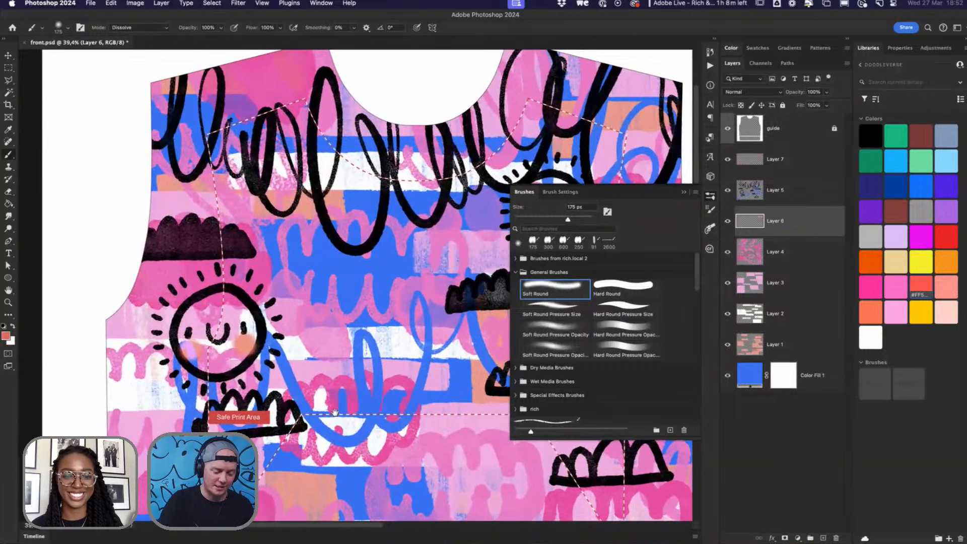
{"action": "left_click_drag", "start_coordinate": [294, 364], "coordinate": [308, 371]}
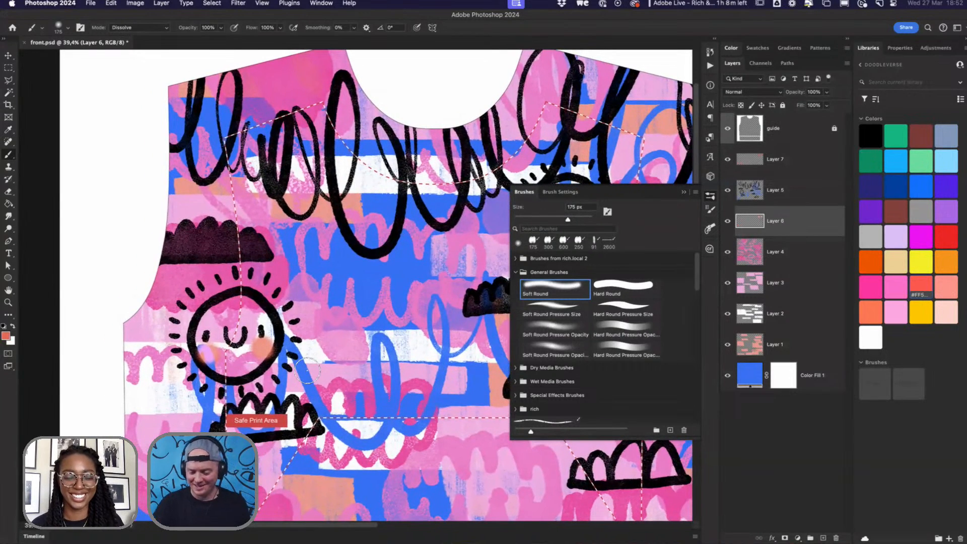
{"action": "left_click", "coordinate": [783, 195]}
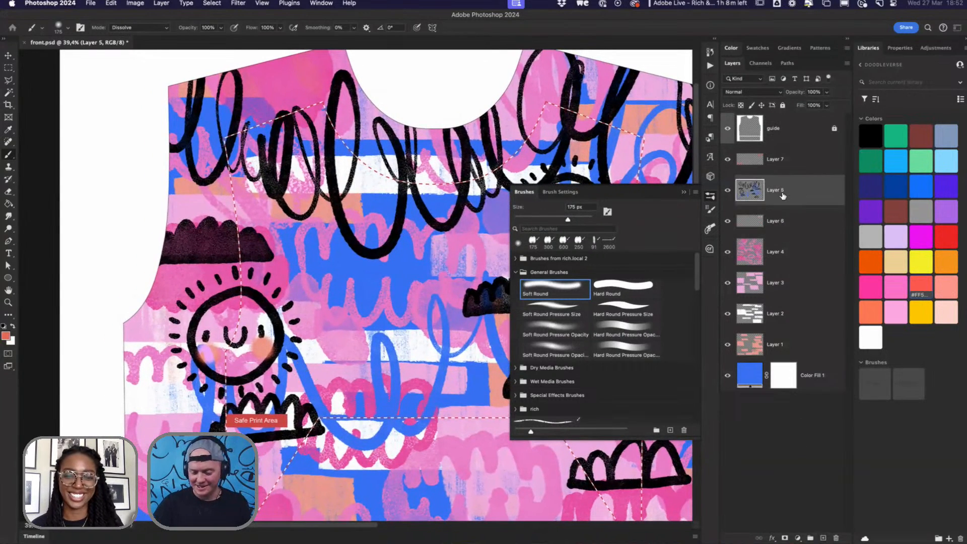
{"action": "left_click", "coordinate": [823, 538]}
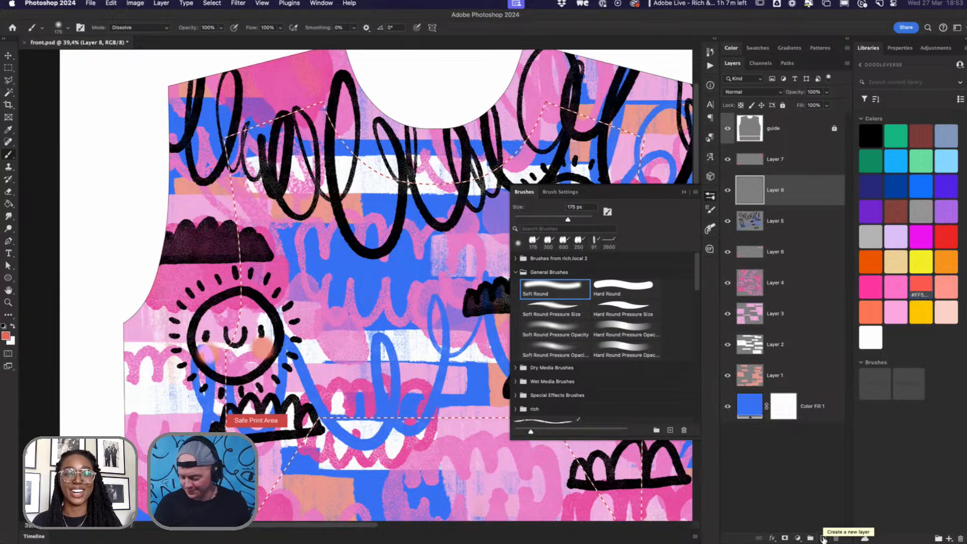
{"action": "left_click", "coordinate": [870, 135]}
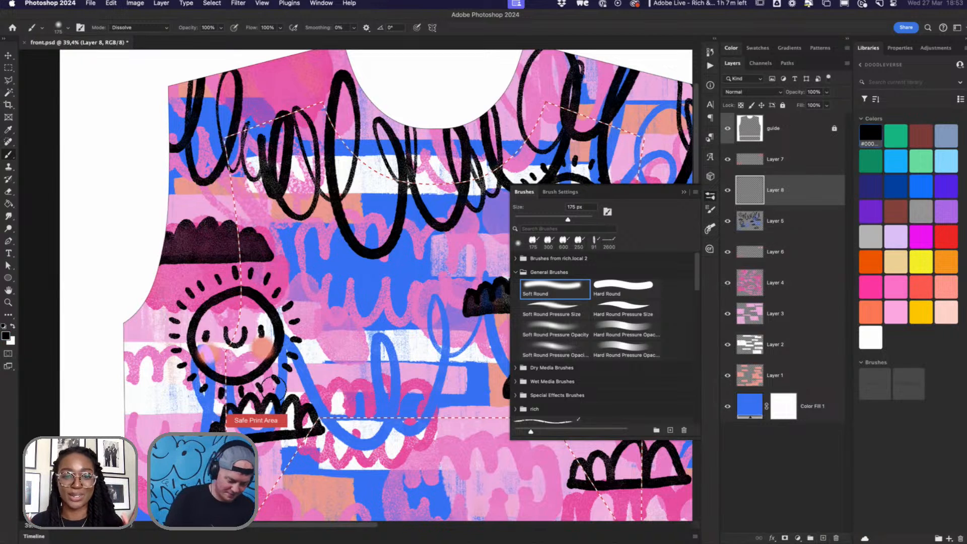
{"action": "left_click", "coordinate": [753, 92]}
{"action": "left_click", "coordinate": [750, 103]}
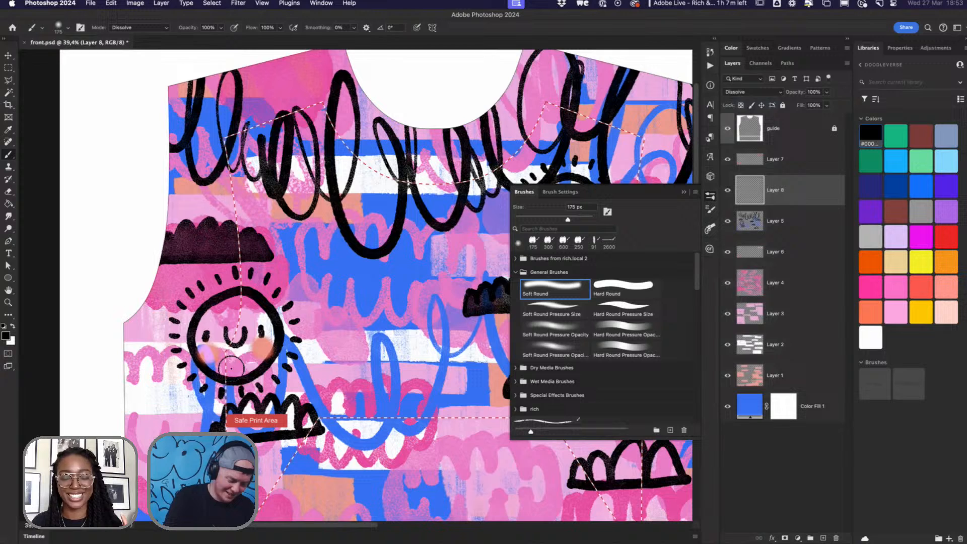
{"action": "mouse_move", "coordinate": [231, 368]}
{"action": "left_mouse_down"}
{"action": "mouse_move", "coordinate": [239, 373]}
{"action": "mouse_move", "coordinate": [237, 364]}
{"action": "left_mouse_up"}
{"action": "key", "text": "ctrl+z"}
{"action": "left_click", "coordinate": [753, 92]}
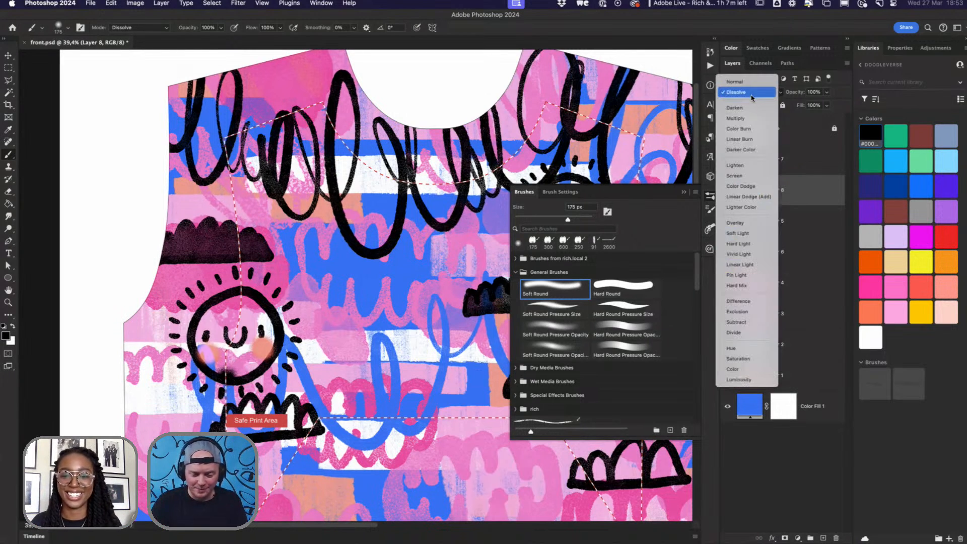
{"action": "left_click", "coordinate": [752, 96]}
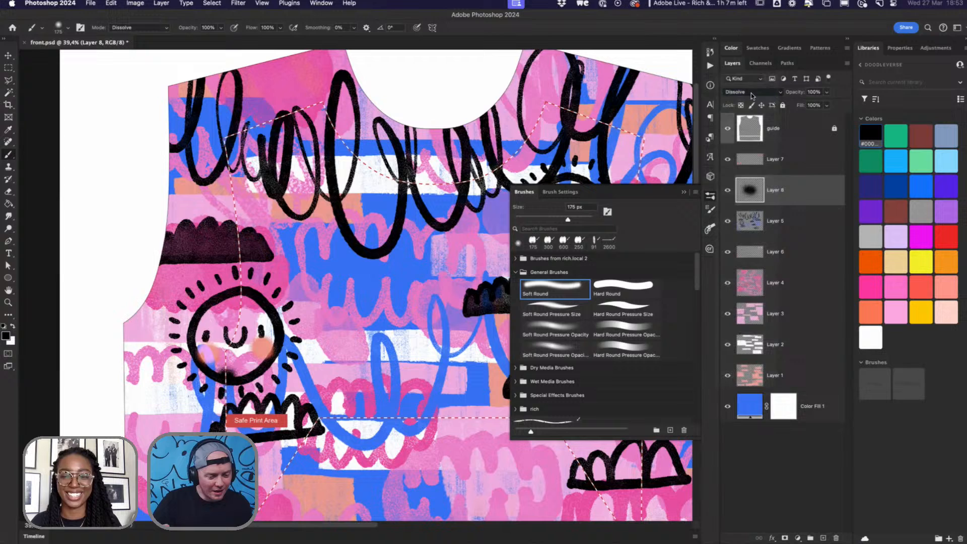
Step: Reduce the brush flow to 50% and opacity to 49%, and shade the lower faces of both smiling suns in black
{"action": "left_click", "coordinate": [280, 29]}
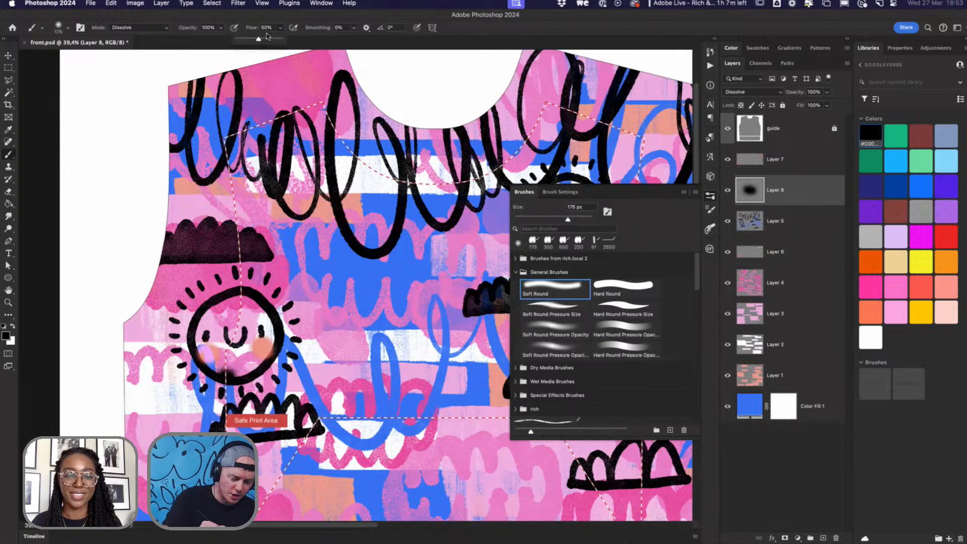
{"action": "mouse_move", "coordinate": [207, 353]}
{"action": "left_mouse_down"}
{"action": "mouse_move", "coordinate": [239, 368]}
{"action": "mouse_move", "coordinate": [262, 359]}
{"action": "mouse_move", "coordinate": [235, 374]}
{"action": "mouse_move", "coordinate": [258, 355]}
{"action": "left_mouse_up"}
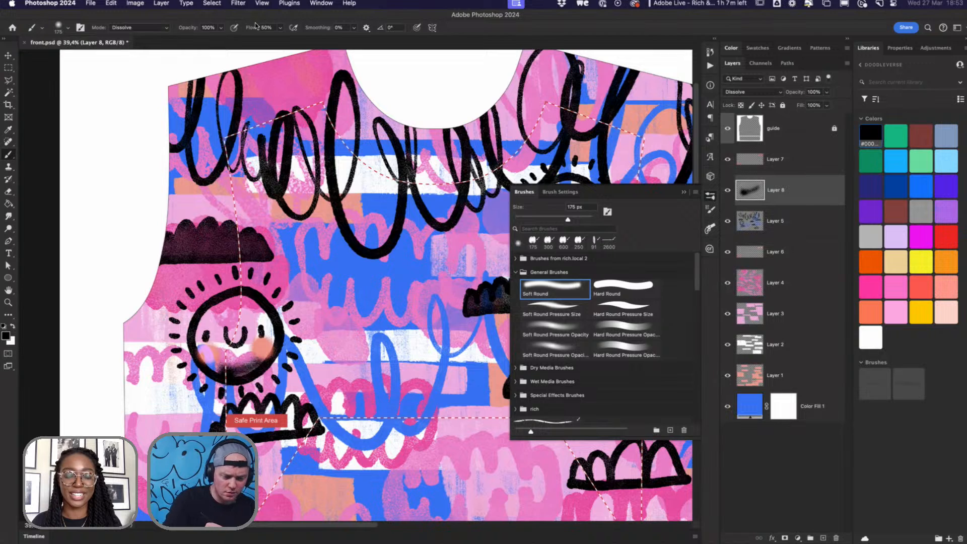
{"action": "left_click", "coordinate": [221, 28]}
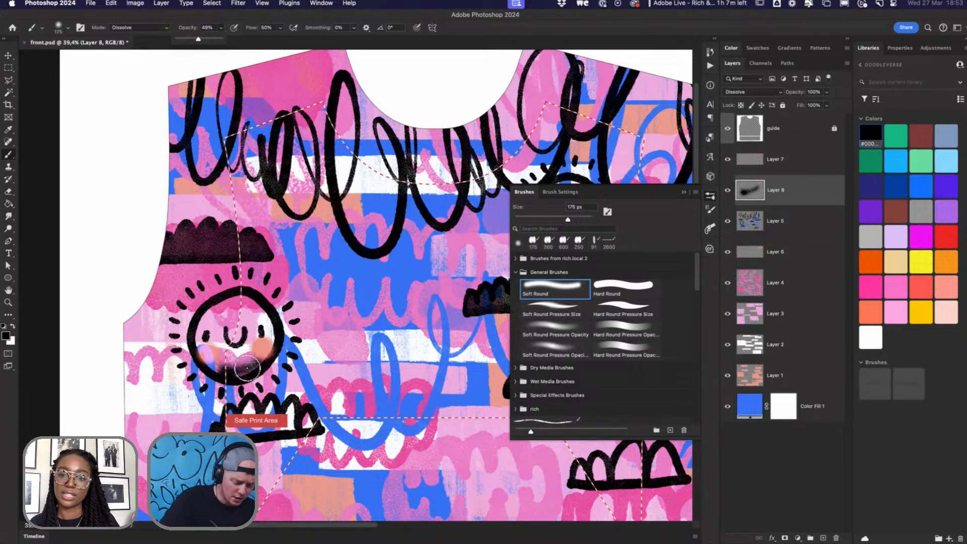
{"action": "mouse_move", "coordinate": [247, 368]}
{"action": "left_mouse_down"}
{"action": "mouse_move", "coordinate": [269, 357]}
{"action": "mouse_move", "coordinate": [250, 368]}
{"action": "mouse_move", "coordinate": [213, 364]}
{"action": "mouse_move", "coordinate": [223, 374]}
{"action": "mouse_move", "coordinate": [205, 348]}
{"action": "mouse_move", "coordinate": [231, 364]}
{"action": "mouse_move", "coordinate": [232, 376]}
{"action": "mouse_move", "coordinate": [259, 357]}
{"action": "left_mouse_up"}
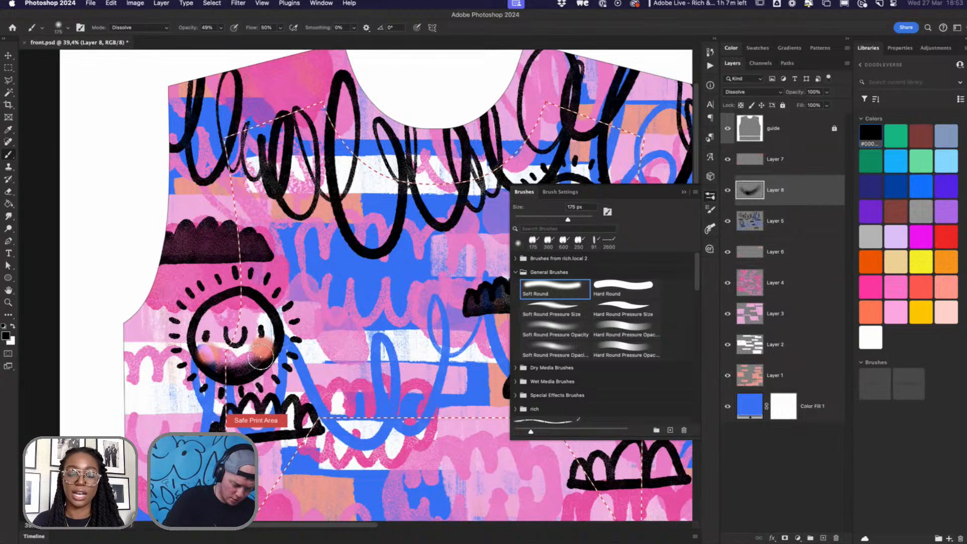
{"action": "mouse_move", "coordinate": [397, 376]}
{"action": "left_mouse_down"}
{"action": "mouse_move", "coordinate": [163, 383]}
{"action": "mouse_move", "coordinate": [152, 446]}
{"action": "left_mouse_up"}
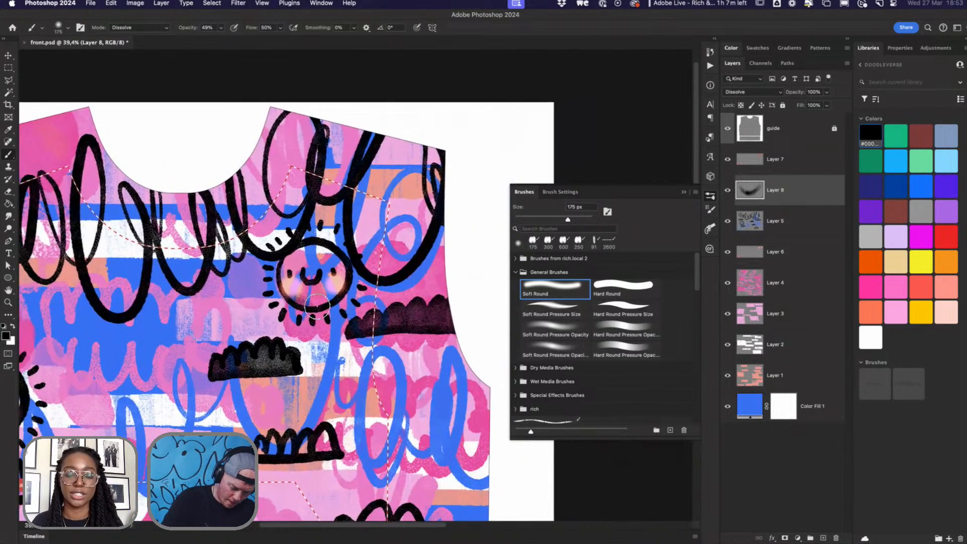
{"action": "mouse_move", "coordinate": [317, 305]}
{"action": "left_mouse_down"}
{"action": "mouse_move", "coordinate": [340, 288]}
{"action": "mouse_move", "coordinate": [332, 300]}
{"action": "mouse_move", "coordinate": [307, 294]}
{"action": "mouse_move", "coordinate": [305, 307]}
{"action": "mouse_move", "coordinate": [298, 297]}
{"action": "mouse_move", "coordinate": [323, 301]}
{"action": "mouse_move", "coordinate": [309, 305]}
{"action": "mouse_move", "coordinate": [339, 286]}
{"action": "mouse_move", "coordinate": [319, 290]}
{"action": "left_mouse_up"}
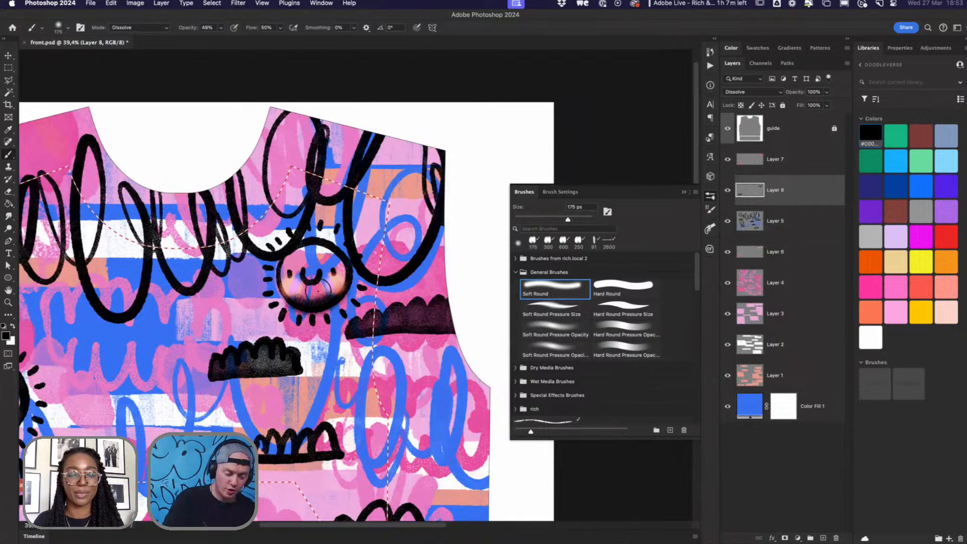
Step: Switch to Chrome, look over the artworks on the TapTapKaboom portfolio page, and open the Classes page
{"action": "key", "text": "super+Tab"}
{"action": "key", "text": "super+Tab"}
{"action": "key", "text": "super+Tab"}
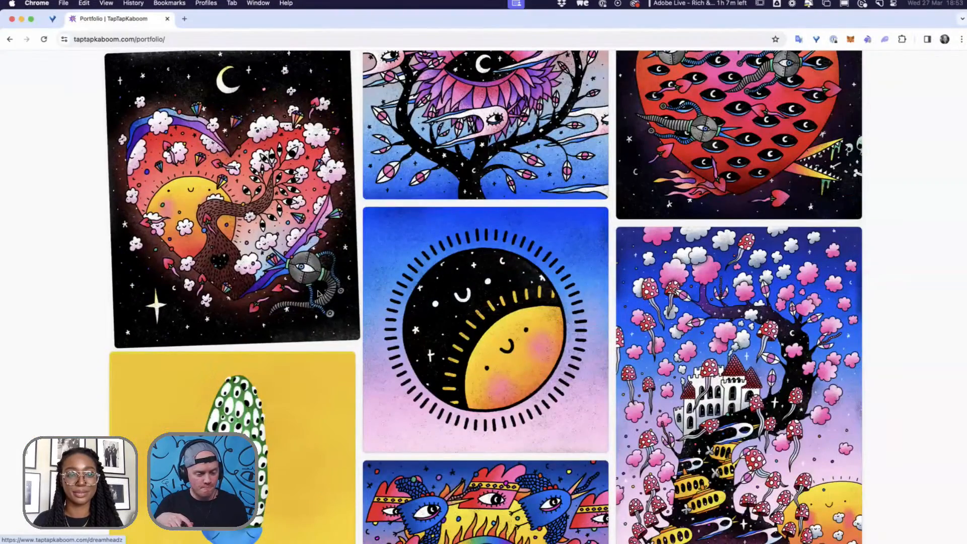
{"action": "scroll", "coordinate": [317, 296], "scroll_direction": "up", "scroll_amount": 15}
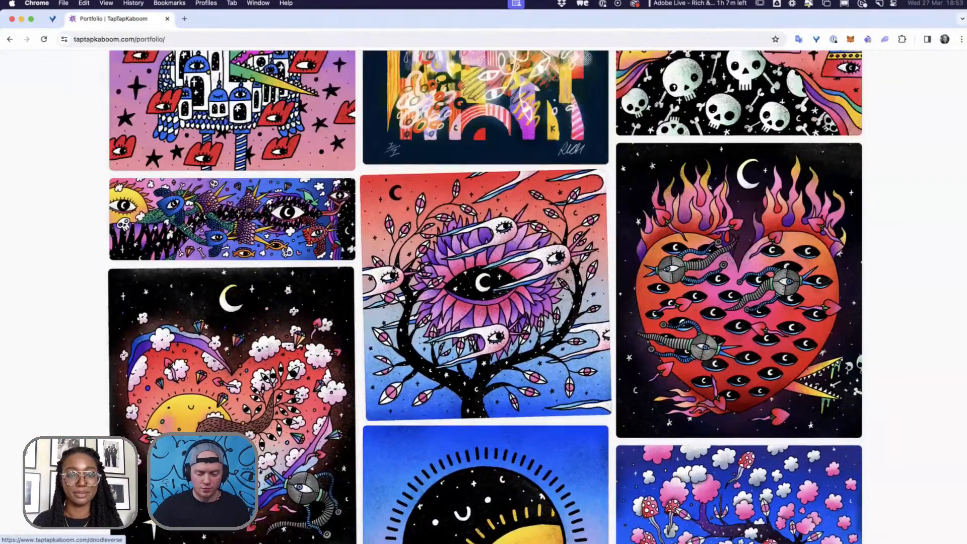
{"action": "scroll", "coordinate": [867, 62], "scroll_direction": "up", "scroll_amount": 20}
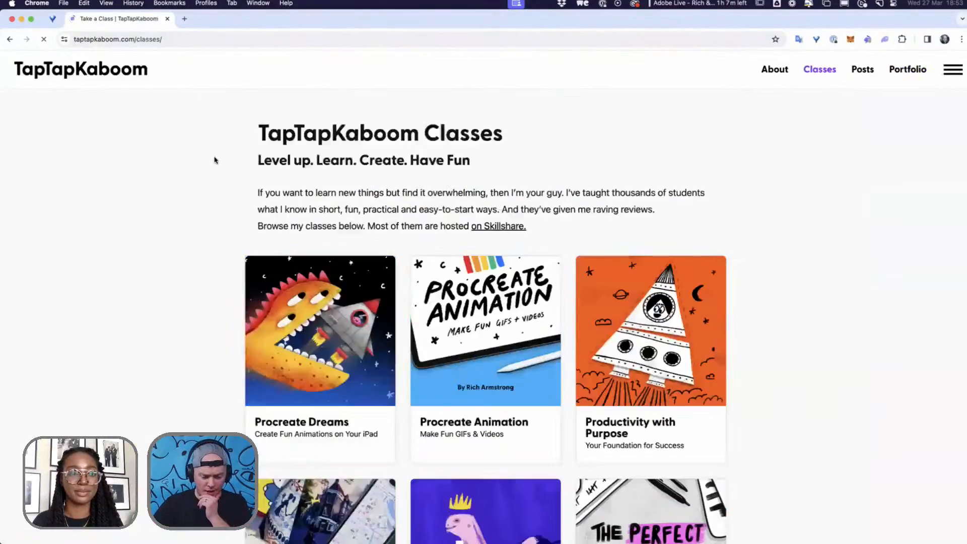
Step: Browse the class listings, open the Abstract Art class on Skillshare to view it, and close its tab
{"action": "scroll", "coordinate": [215, 160], "scroll_direction": "down", "scroll_amount": 7}
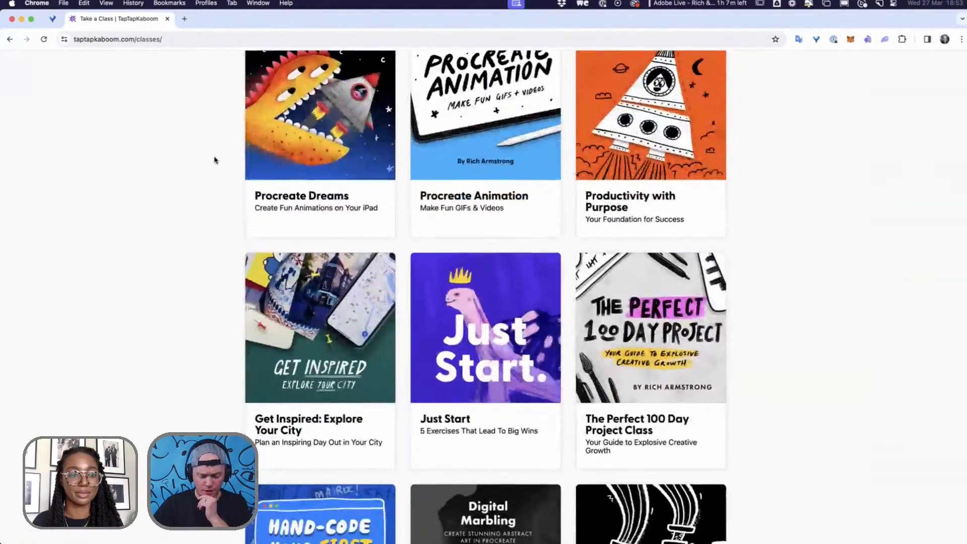
{"action": "scroll", "coordinate": [214, 160], "scroll_direction": "down", "scroll_amount": 5}
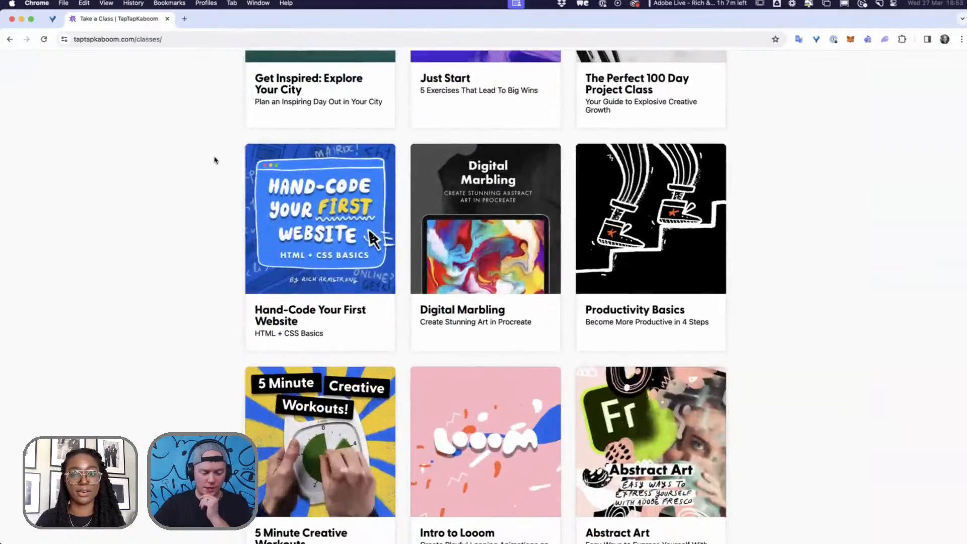
{"action": "scroll", "coordinate": [215, 160], "scroll_direction": "down", "scroll_amount": 1}
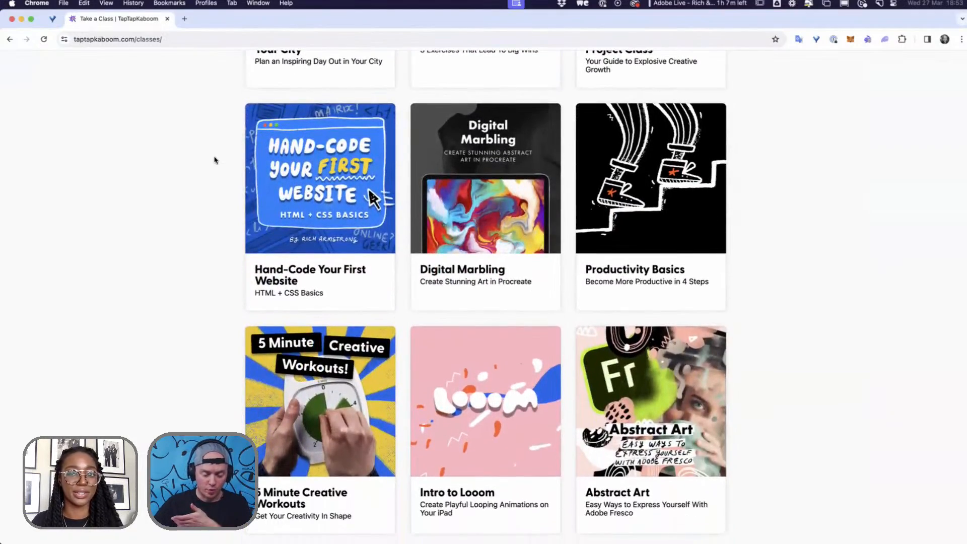
{"action": "scroll", "coordinate": [215, 160], "scroll_direction": "down", "scroll_amount": 4}
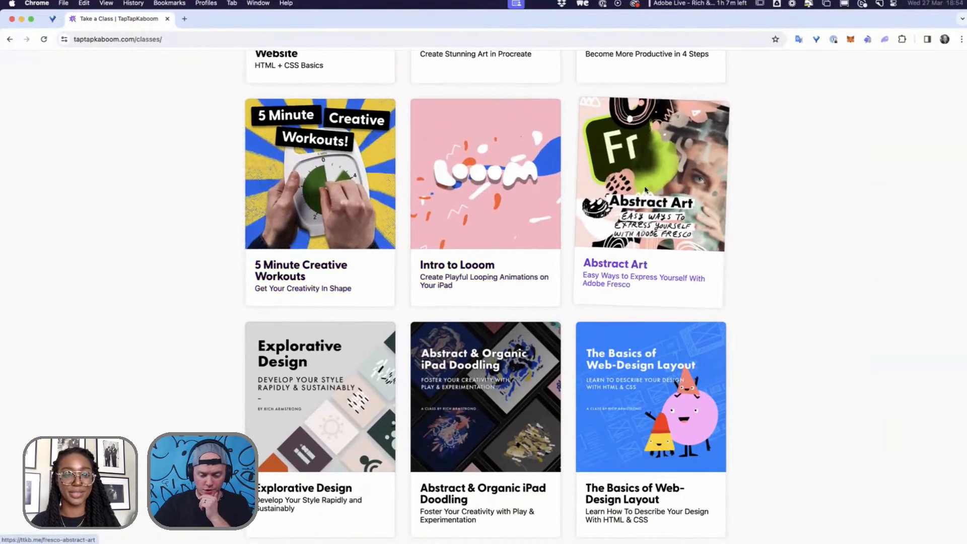
{"action": "left_click", "coordinate": [646, 190]}
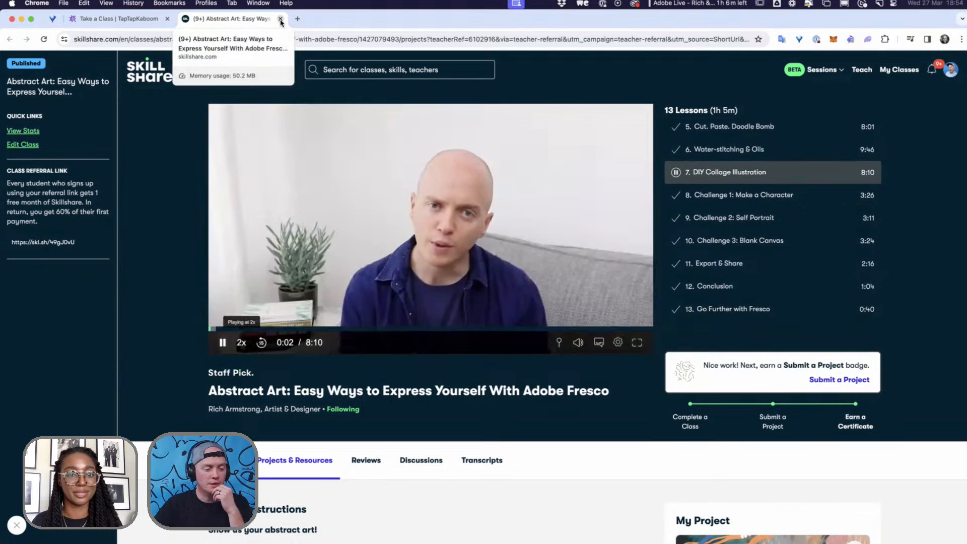
{"action": "left_click", "coordinate": [280, 19]}
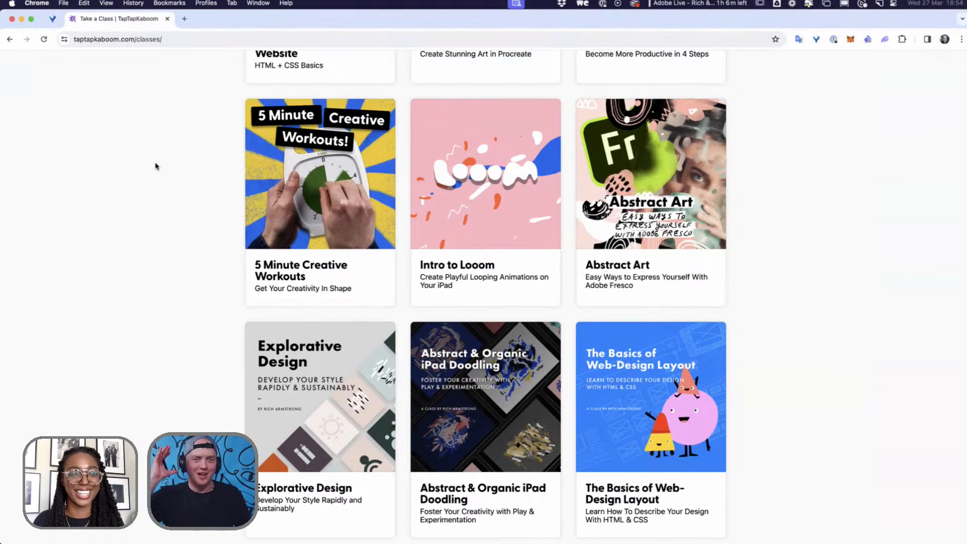
Step: Switch back to Photoshop, deepen the black shading on the right-hand sun's chin, and shade along the black loops around the neckline
{"action": "key", "text": "super+Tab"}
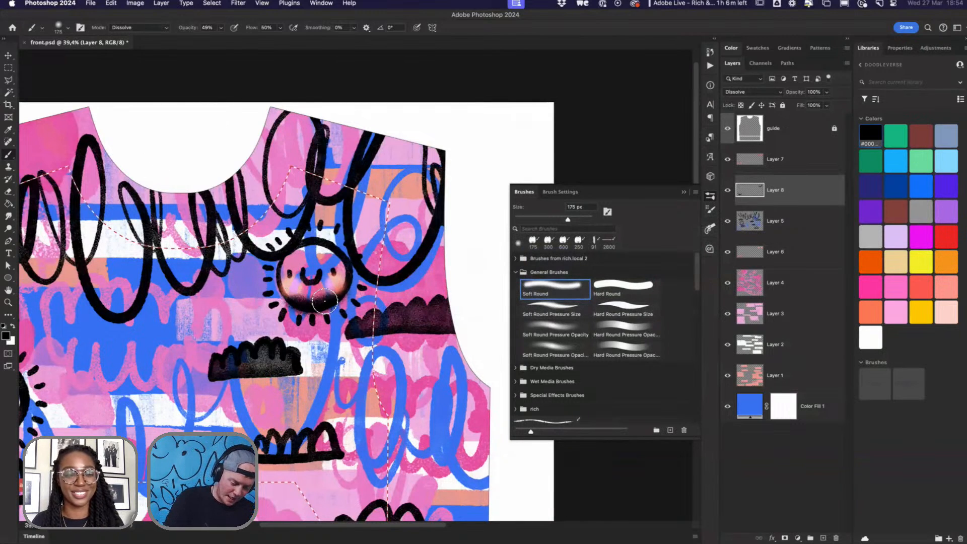
{"action": "mouse_move", "coordinate": [324, 301]}
{"action": "left_mouse_down"}
{"action": "mouse_move", "coordinate": [335, 299]}
{"action": "mouse_move", "coordinate": [296, 292]}
{"action": "mouse_move", "coordinate": [342, 286]}
{"action": "left_mouse_up"}
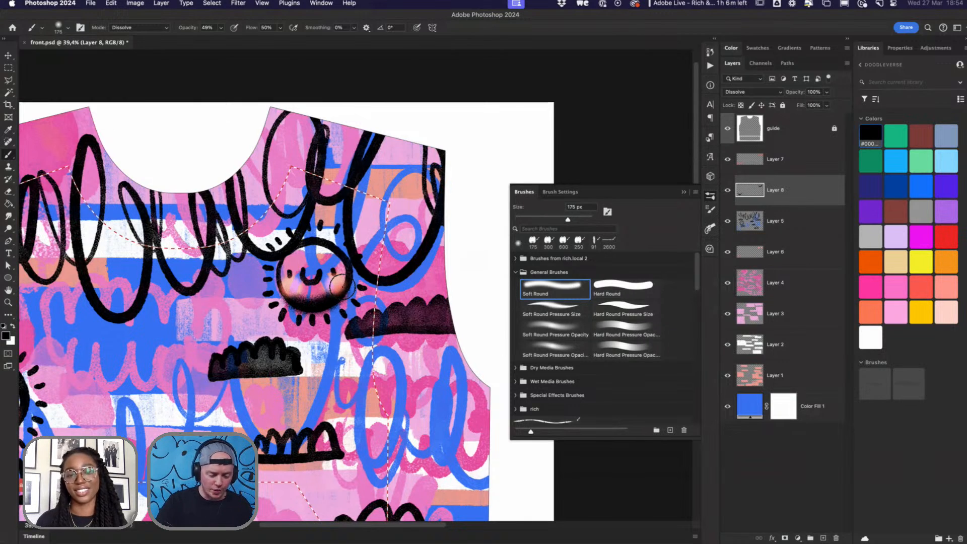
{"action": "scroll", "coordinate": [302, 292], "scroll_direction": "left", "scroll_amount": 5}
{"action": "mouse_move", "coordinate": [226, 328]}
{"action": "left_mouse_down"}
{"action": "mouse_move", "coordinate": [200, 272]}
{"action": "mouse_move", "coordinate": [229, 315]}
{"action": "mouse_move", "coordinate": [255, 305]}
{"action": "mouse_move", "coordinate": [265, 226]}
{"action": "mouse_move", "coordinate": [249, 182]}
{"action": "mouse_move", "coordinate": [298, 285]}
{"action": "mouse_move", "coordinate": [317, 281]}
{"action": "mouse_move", "coordinate": [329, 217]}
{"action": "mouse_move", "coordinate": [321, 196]}
{"action": "mouse_move", "coordinate": [314, 209]}
{"action": "mouse_move", "coordinate": [331, 264]}
{"action": "mouse_move", "coordinate": [346, 250]}
{"action": "mouse_move", "coordinate": [335, 223]}
{"action": "mouse_move", "coordinate": [354, 254]}
{"action": "mouse_move", "coordinate": [365, 232]}
{"action": "mouse_move", "coordinate": [350, 186]}
{"action": "mouse_move", "coordinate": [371, 250]}
{"action": "mouse_move", "coordinate": [416, 237]}
{"action": "mouse_move", "coordinate": [392, 247]}
{"action": "mouse_move", "coordinate": [419, 228]}
{"action": "mouse_move", "coordinate": [442, 144]}
{"action": "mouse_move", "coordinate": [429, 108]}
{"action": "mouse_move", "coordinate": [406, 106]}
{"action": "mouse_move", "coordinate": [383, 147]}
{"action": "mouse_move", "coordinate": [392, 193]}
{"action": "mouse_move", "coordinate": [409, 206]}
{"action": "mouse_move", "coordinate": [425, 193]}
{"action": "mouse_move", "coordinate": [431, 136]}
{"action": "mouse_move", "coordinate": [459, 193]}
{"action": "mouse_move", "coordinate": [433, 195]}
{"action": "mouse_move", "coordinate": [459, 196]}
{"action": "mouse_move", "coordinate": [441, 193]}
{"action": "mouse_move", "coordinate": [462, 186]}
{"action": "left_mouse_up"}
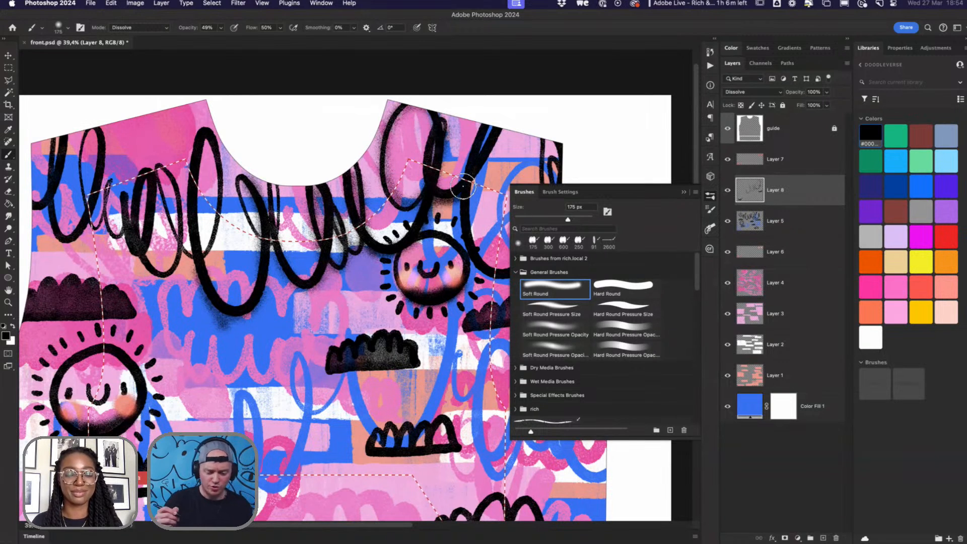
Step: Enlarge the brush to 300 px and shade in black around the right shoulder loops, the right armhole cloud and the dark cloud below the sun
{"action": "key", "text": "bracketright"}
{"action": "key", "text": "bracketright"}
{"action": "key", "text": "bracketright"}
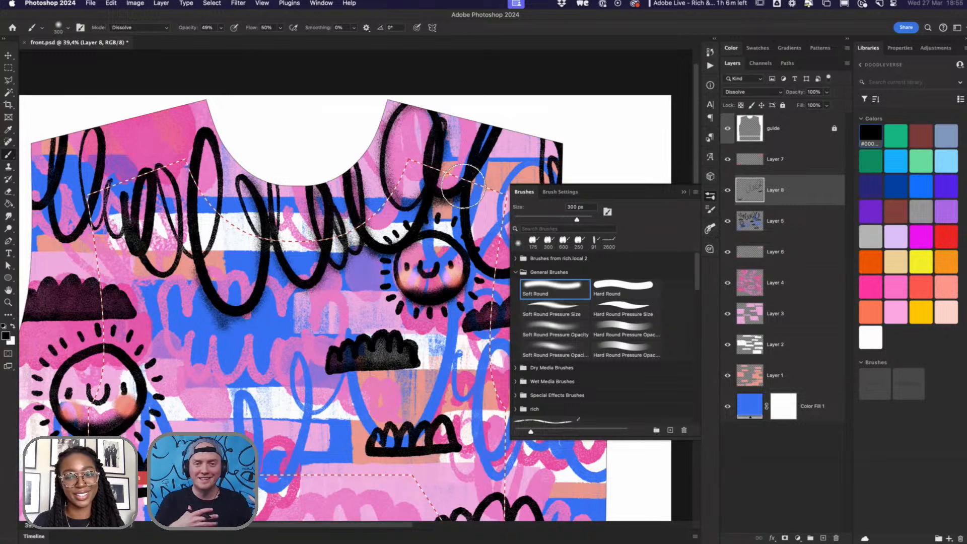
{"action": "mouse_move", "coordinate": [462, 186]}
{"action": "left_mouse_down"}
{"action": "mouse_move", "coordinate": [497, 123]}
{"action": "mouse_move", "coordinate": [464, 206]}
{"action": "mouse_move", "coordinate": [480, 263]}
{"action": "mouse_move", "coordinate": [414, 294]}
{"action": "mouse_move", "coordinate": [411, 273]}
{"action": "mouse_move", "coordinate": [433, 290]}
{"action": "mouse_move", "coordinate": [470, 262]}
{"action": "mouse_move", "coordinate": [492, 148]}
{"action": "left_mouse_up"}
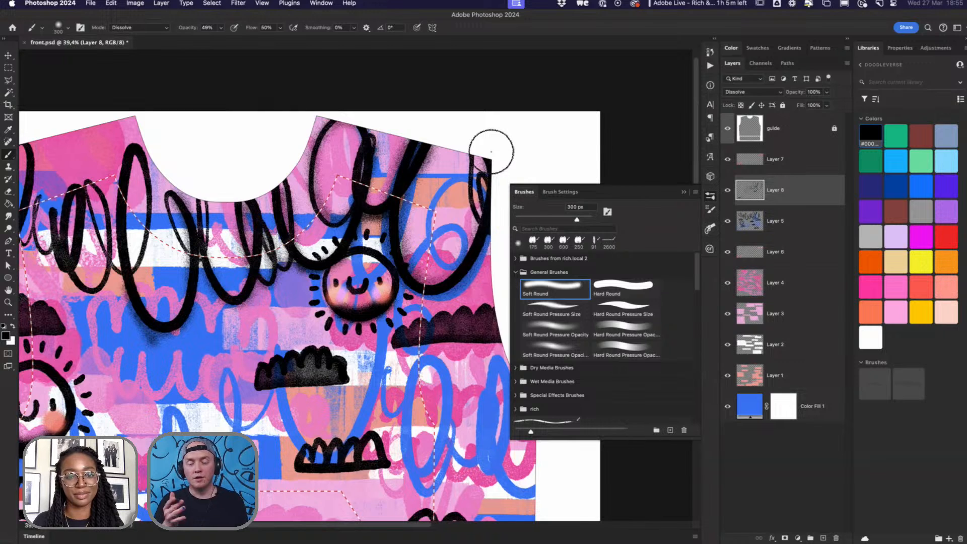
{"action": "mouse_move", "coordinate": [491, 151]}
{"action": "left_mouse_down"}
{"action": "mouse_move", "coordinate": [489, 217]}
{"action": "mouse_move", "coordinate": [484, 159]}
{"action": "mouse_move", "coordinate": [483, 168]}
{"action": "left_mouse_up"}
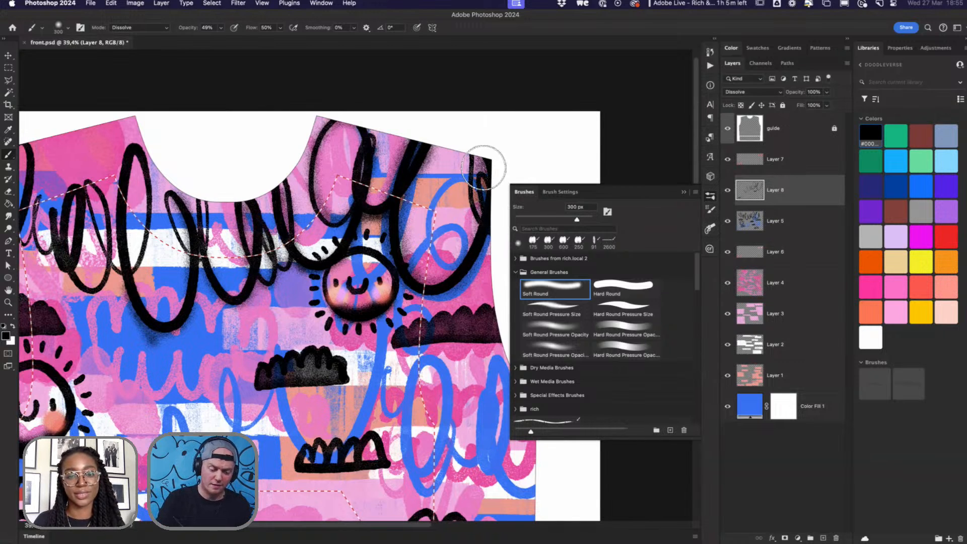
{"action": "mouse_move", "coordinate": [486, 314]}
{"action": "left_mouse_down"}
{"action": "mouse_move", "coordinate": [463, 316]}
{"action": "mouse_move", "coordinate": [460, 327]}
{"action": "mouse_move", "coordinate": [401, 339]}
{"action": "mouse_move", "coordinate": [496, 330]}
{"action": "left_mouse_up"}
{"action": "mouse_move", "coordinate": [320, 376]}
{"action": "left_mouse_down"}
{"action": "mouse_move", "coordinate": [303, 356]}
{"action": "mouse_move", "coordinate": [263, 377]}
{"action": "mouse_move", "coordinate": [346, 374]}
{"action": "left_mouse_up"}
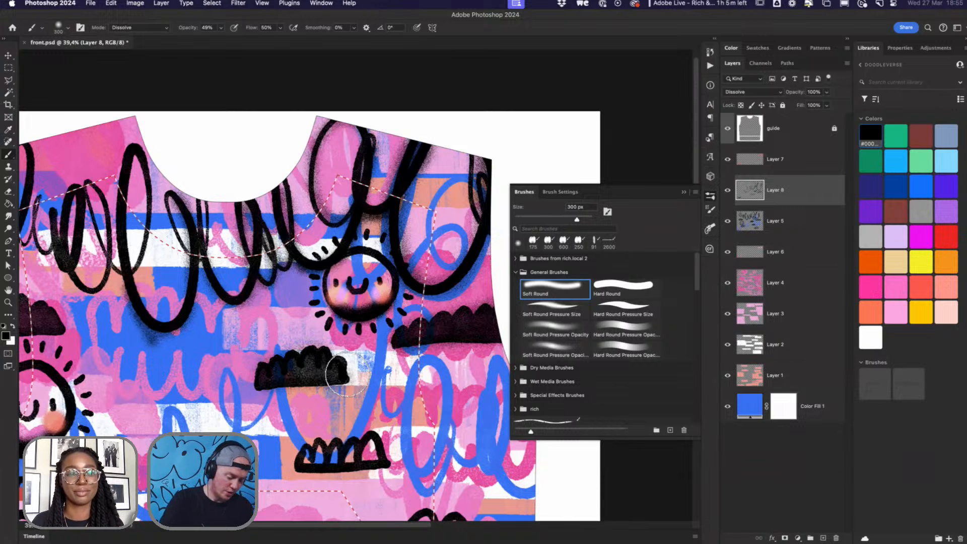
Step: Brush grainy black shading around the loops at the left shoulder and beneath the tangled loops left of the neckline
{"action": "scroll", "coordinate": [347, 374], "scroll_direction": "left", "scroll_amount": 10}
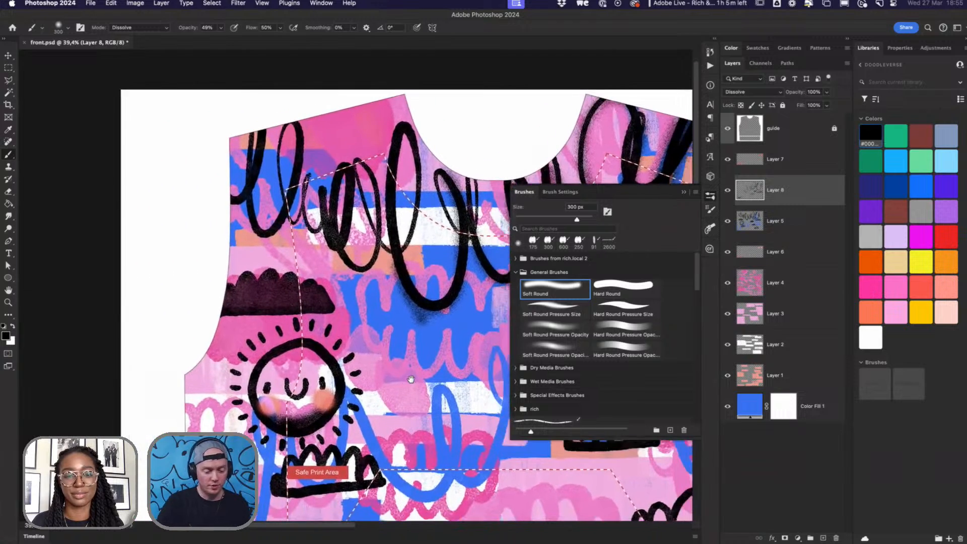
{"action": "mouse_move", "coordinate": [231, 202]}
{"action": "left_mouse_down"}
{"action": "mouse_move", "coordinate": [254, 135]}
{"action": "mouse_move", "coordinate": [240, 189]}
{"action": "mouse_move", "coordinate": [242, 222]}
{"action": "mouse_move", "coordinate": [259, 238]}
{"action": "mouse_move", "coordinate": [284, 198]}
{"action": "mouse_move", "coordinate": [280, 213]}
{"action": "mouse_move", "coordinate": [294, 162]}
{"action": "mouse_move", "coordinate": [280, 131]}
{"action": "left_mouse_up"}
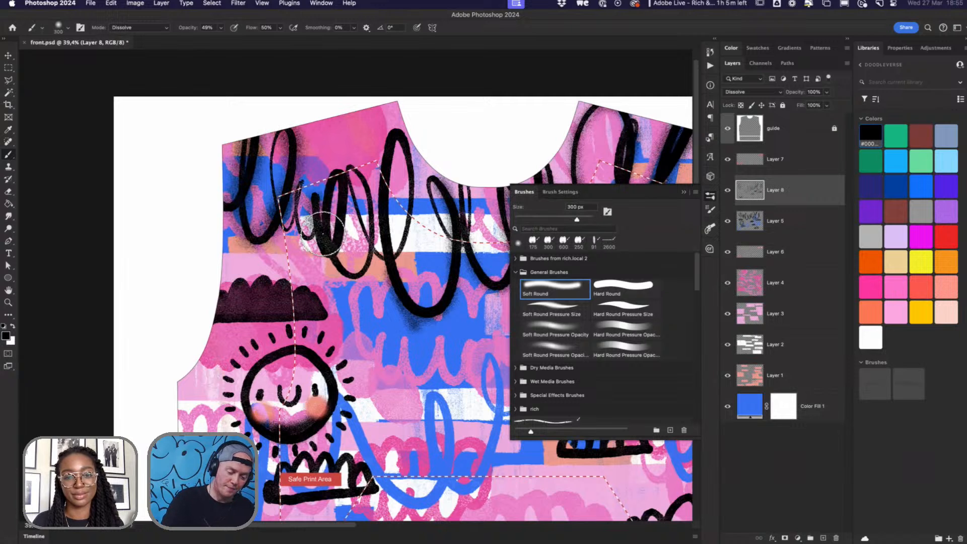
{"action": "mouse_move", "coordinate": [338, 229]}
{"action": "left_mouse_down"}
{"action": "mouse_move", "coordinate": [328, 203]}
{"action": "mouse_move", "coordinate": [328, 243]}
{"action": "mouse_move", "coordinate": [353, 275]}
{"action": "mouse_move", "coordinate": [368, 208]}
{"action": "mouse_move", "coordinate": [357, 171]}
{"action": "mouse_move", "coordinate": [374, 244]}
{"action": "left_mouse_up"}
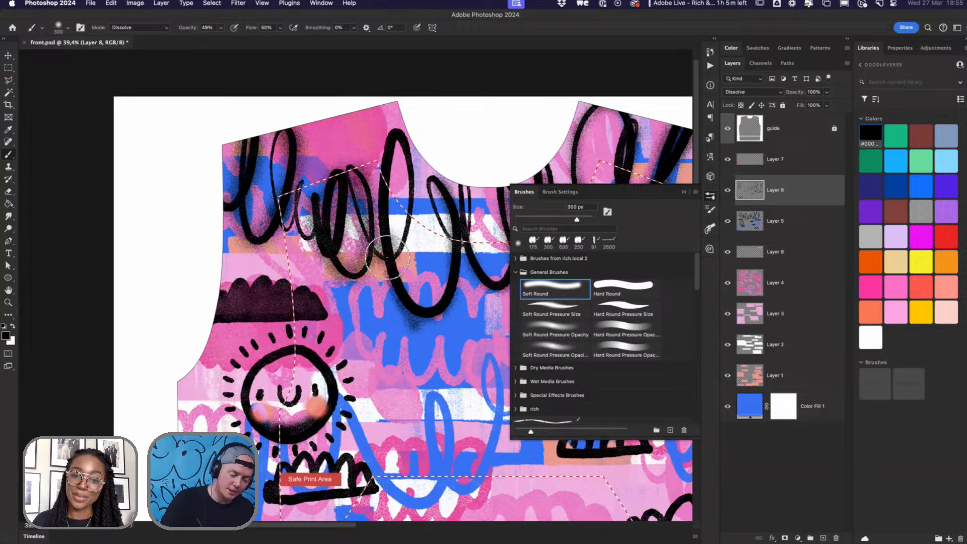
{"action": "left_click_drag", "start_coordinate": [386, 257], "coordinate": [390, 277]}
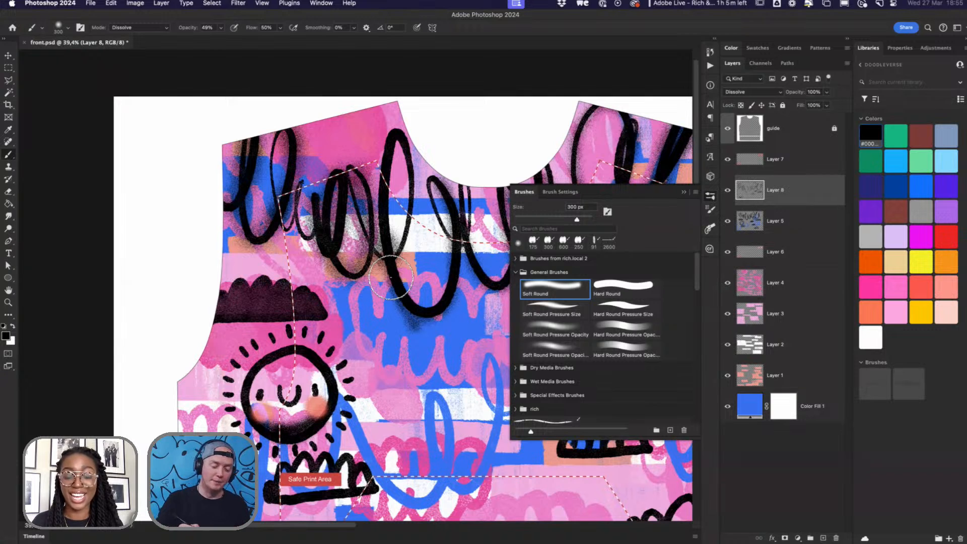
Step: Add grainy black shading between the tangled loops and the large neckline loop, and create a new layer above Layer 7
{"action": "mouse_move", "coordinate": [391, 277]}
{"action": "left_mouse_down"}
{"action": "mouse_move", "coordinate": [378, 252]}
{"action": "mouse_move", "coordinate": [389, 274]}
{"action": "left_mouse_up"}
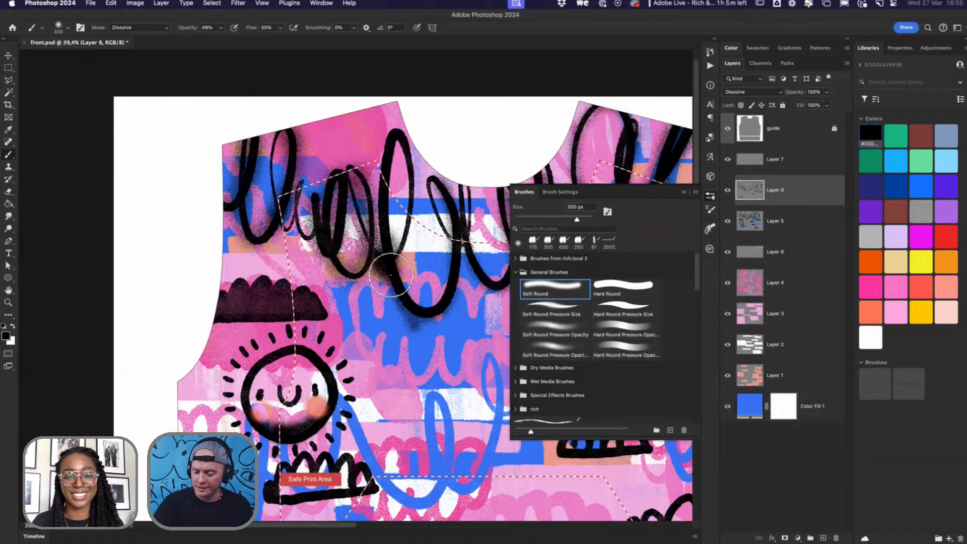
{"action": "left_click", "coordinate": [824, 538]}
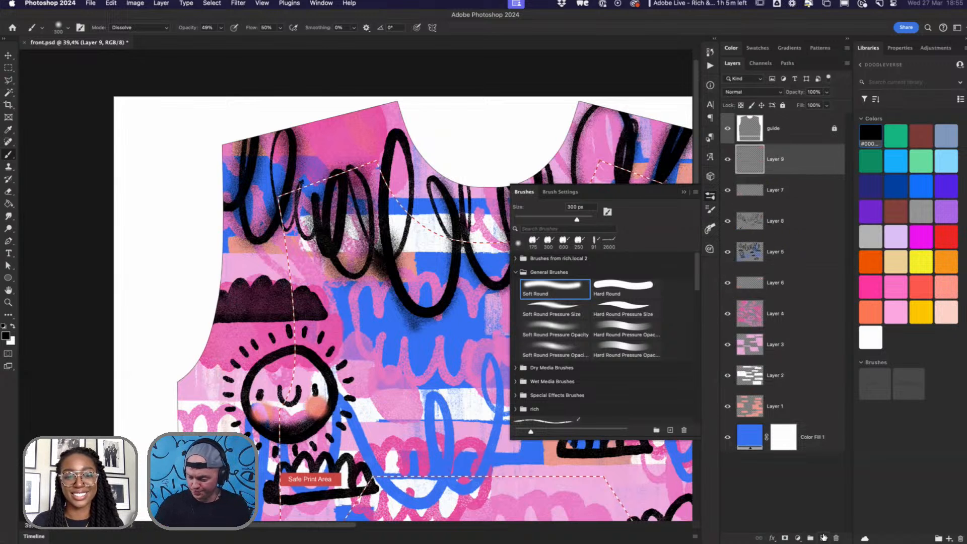
{"action": "scroll", "coordinate": [423, 348], "scroll_direction": "down", "scroll_amount": 5}
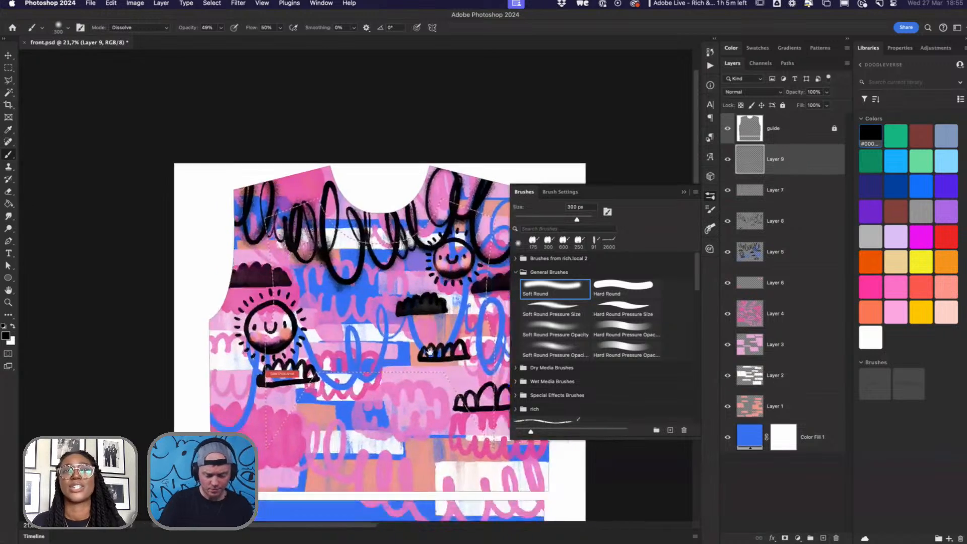
{"action": "scroll", "coordinate": [429, 351], "scroll_direction": "down", "scroll_amount": 3}
Step: Choose the TGTS Fine Feathers Nib brush from the Nibs And Tech Pens set and enlarge it to 40 px
{"action": "left_click", "coordinate": [515, 273]}
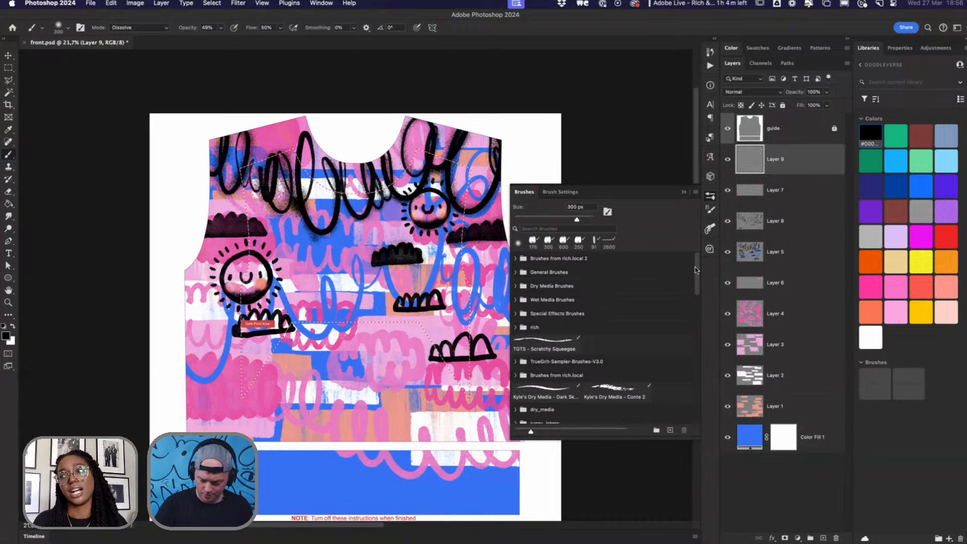
{"action": "mouse_move", "coordinate": [698, 271]}
{"action": "left_mouse_down"}
{"action": "mouse_move", "coordinate": [691, 338]}
{"action": "mouse_move", "coordinate": [696, 320]}
{"action": "left_mouse_up"}
{"action": "scroll", "coordinate": [698, 315], "scroll_direction": "up", "scroll_amount": 2}
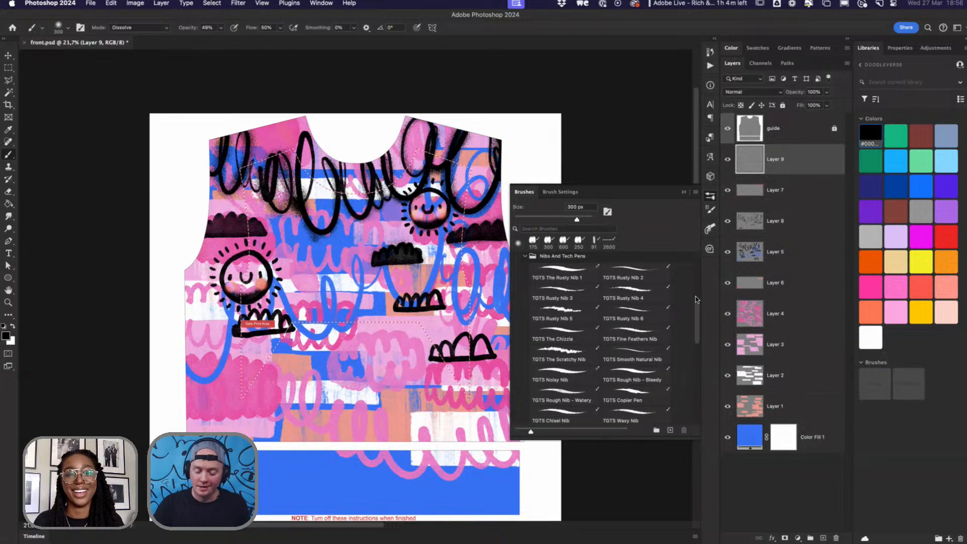
{"action": "scroll", "coordinate": [697, 315], "scroll_direction": "up", "scroll_amount": 1}
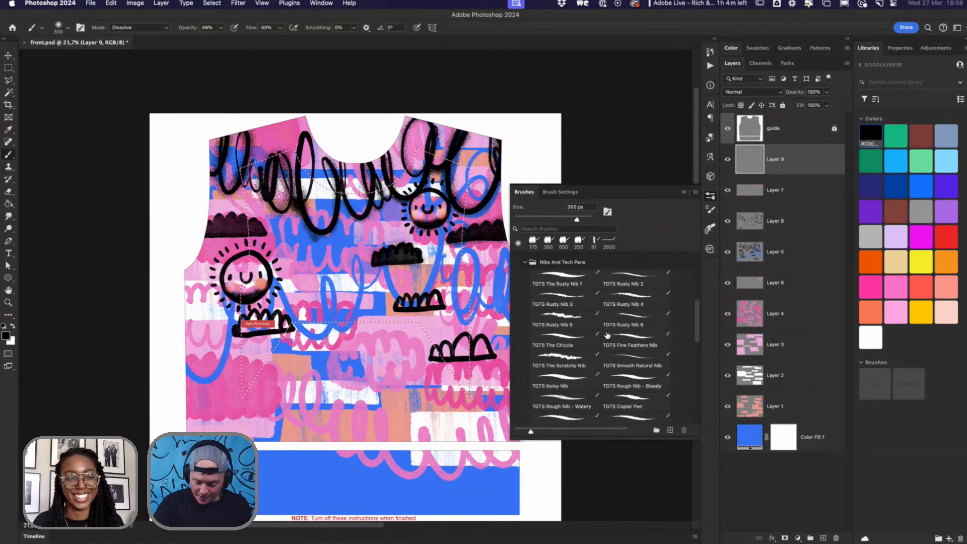
{"action": "left_click", "coordinate": [637, 346]}
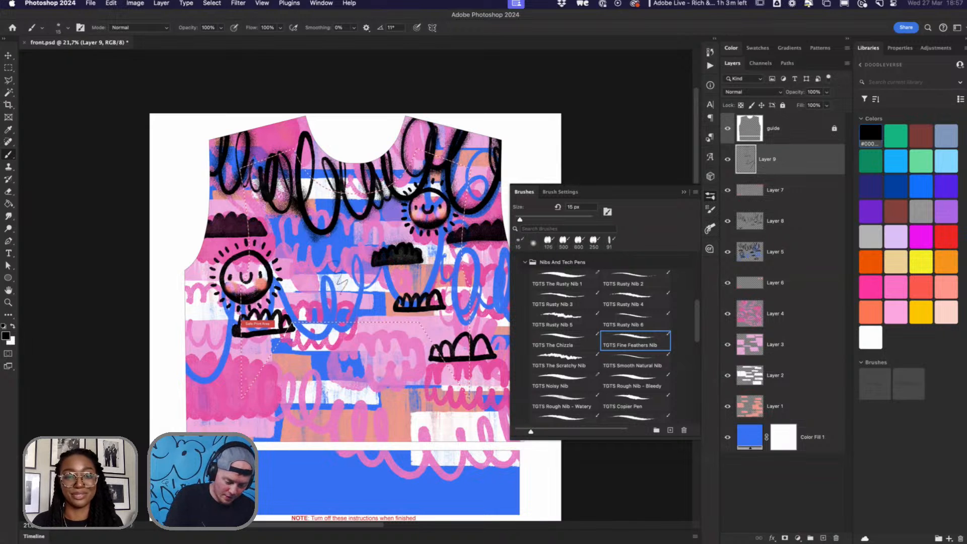
{"action": "key", "text": "bracketright"}
{"action": "key", "text": "bracketright"}
{"action": "key", "text": "bracketright"}
{"action": "key", "text": "bracketright"}
{"action": "key", "text": "bracketright"}
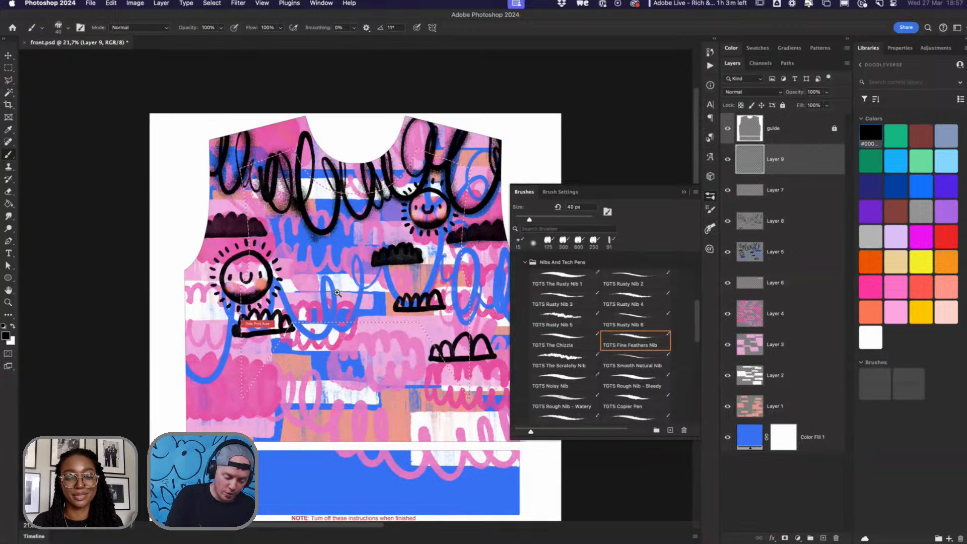
Step: Collapse the brush list and draw a black bird outline with feathered wings, tail and pointed beak over the central blue loops
{"action": "scroll", "coordinate": [350, 287], "scroll_direction": "up", "scroll_amount": 4}
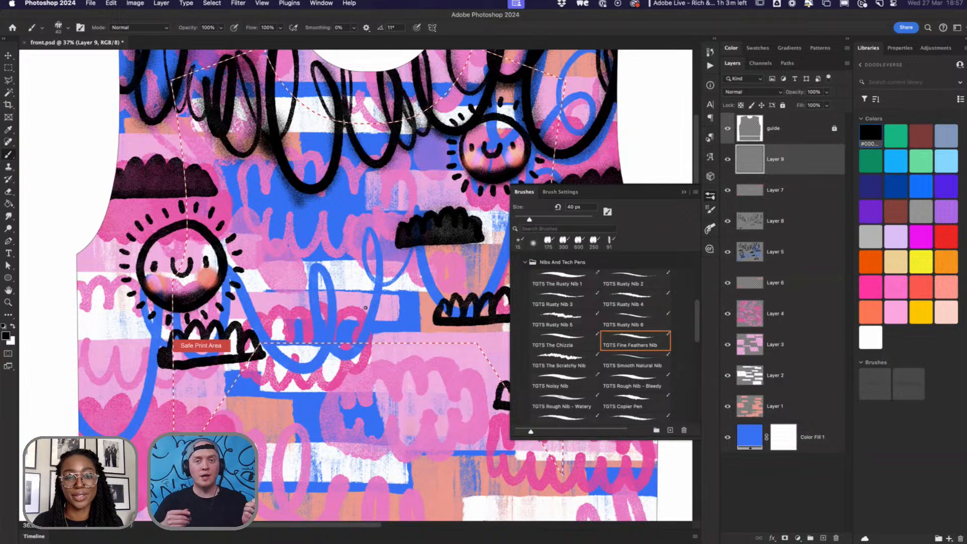
{"action": "left_click_drag", "start_coordinate": [311, 248], "coordinate": [353, 242]}
{"action": "key", "text": "cmd+z"}
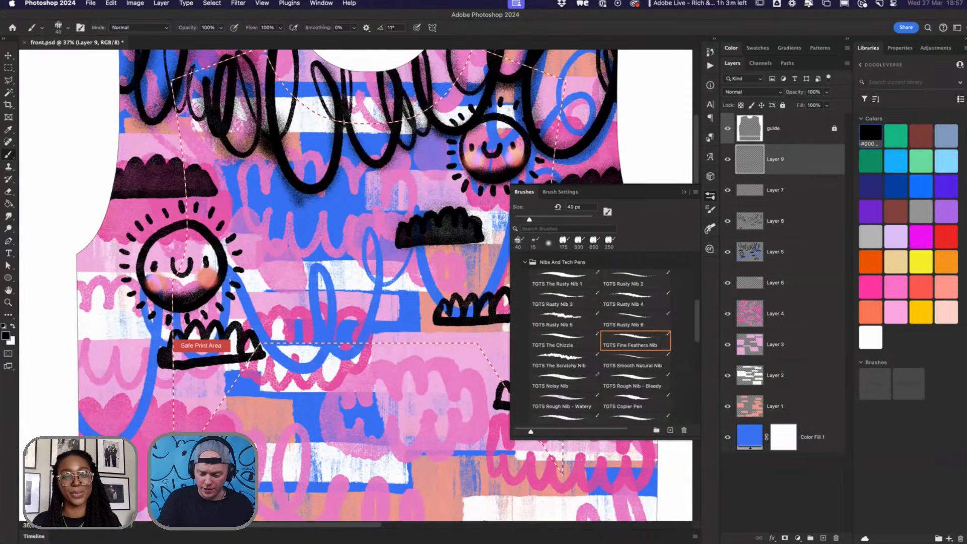
{"action": "left_click", "coordinate": [684, 192]}
{"action": "left_click_drag", "start_coordinate": [421, 317], "coordinate": [515, 313]}
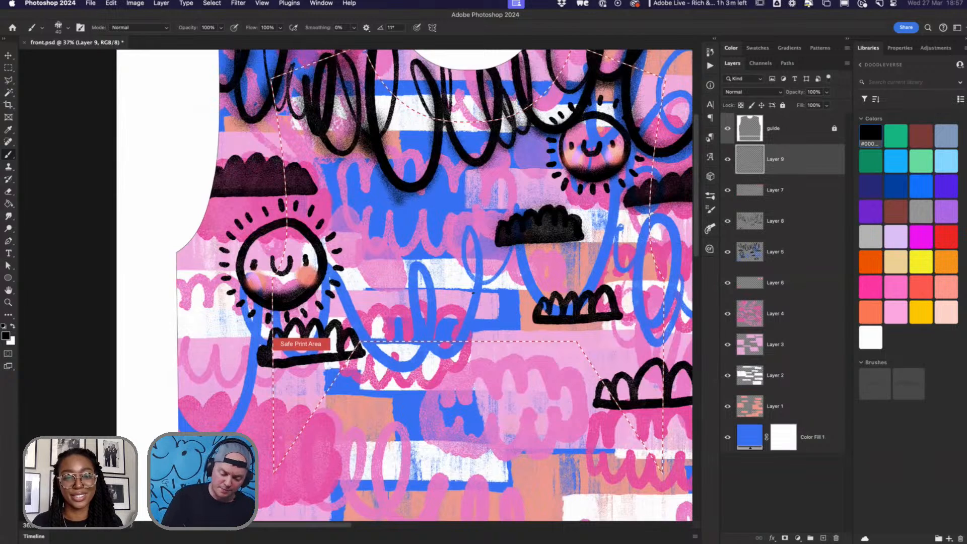
{"action": "mouse_move", "coordinate": [485, 292]}
{"action": "left_mouse_down"}
{"action": "mouse_move", "coordinate": [520, 283]}
{"action": "mouse_move", "coordinate": [480, 287]}
{"action": "mouse_move", "coordinate": [472, 272]}
{"action": "mouse_move", "coordinate": [440, 258]}
{"action": "mouse_move", "coordinate": [376, 281]}
{"action": "mouse_move", "coordinate": [394, 284]}
{"action": "mouse_move", "coordinate": [380, 291]}
{"action": "mouse_move", "coordinate": [386, 304]}
{"action": "mouse_move", "coordinate": [418, 295]}
{"action": "mouse_move", "coordinate": [363, 325]}
{"action": "mouse_move", "coordinate": [378, 323]}
{"action": "mouse_move", "coordinate": [365, 326]}
{"action": "mouse_move", "coordinate": [383, 335]}
{"action": "mouse_move", "coordinate": [373, 347]}
{"action": "mouse_move", "coordinate": [421, 331]}
{"action": "left_mouse_up"}
{"action": "key", "text": "cmd+z"}
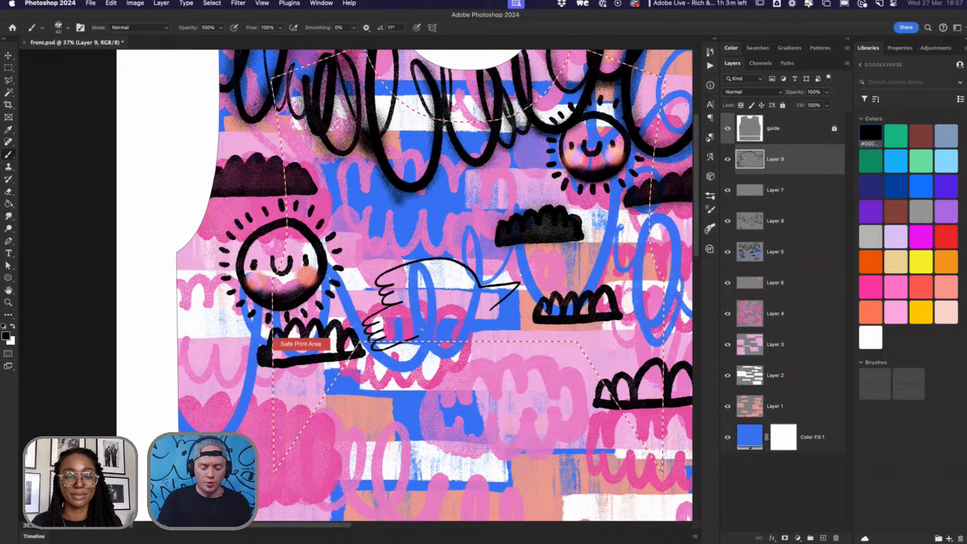
{"action": "mouse_move", "coordinate": [491, 311]}
{"action": "left_mouse_down"}
{"action": "mouse_move", "coordinate": [488, 335]}
{"action": "mouse_move", "coordinate": [431, 384]}
{"action": "mouse_move", "coordinate": [414, 363]}
{"action": "mouse_move", "coordinate": [431, 333]}
{"action": "mouse_move", "coordinate": [422, 336]}
{"action": "left_mouse_up"}
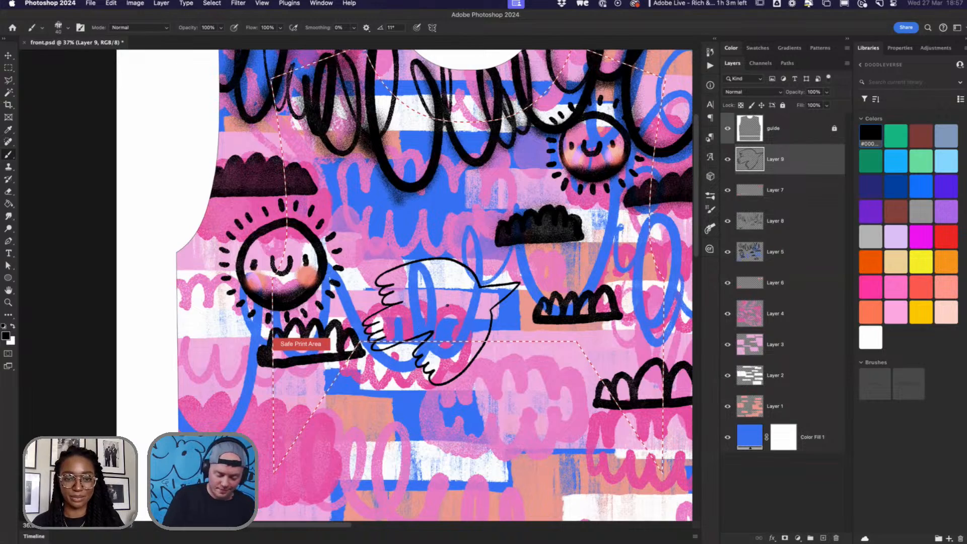
Step: Draw a slanted oval eye on the bird with a solid black pupil and a zigzag row of lashes above it
{"action": "scroll", "coordinate": [448, 305], "scroll_direction": "up", "scroll_amount": 5}
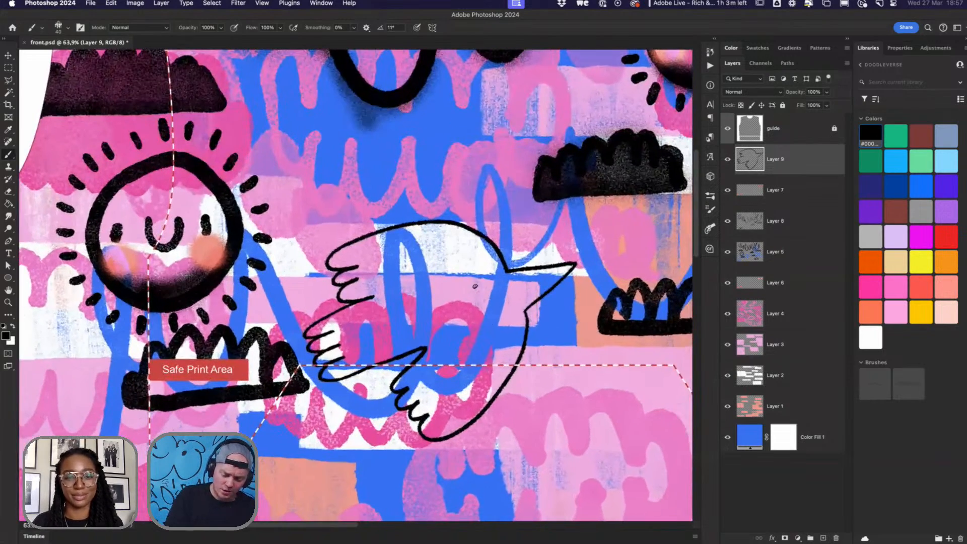
{"action": "mouse_move", "coordinate": [474, 287]}
{"action": "left_mouse_down"}
{"action": "mouse_move", "coordinate": [420, 306]}
{"action": "mouse_move", "coordinate": [414, 321]}
{"action": "mouse_move", "coordinate": [493, 297]}
{"action": "mouse_move", "coordinate": [468, 284]}
{"action": "left_mouse_up"}
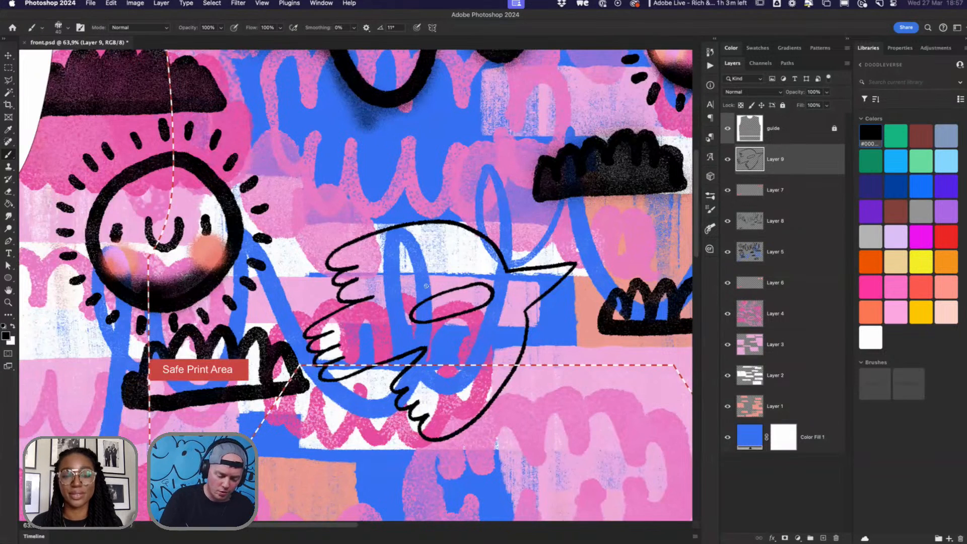
{"action": "mouse_move", "coordinate": [423, 275]}
{"action": "left_mouse_down"}
{"action": "mouse_move", "coordinate": [475, 259]}
{"action": "mouse_move", "coordinate": [466, 309]}
{"action": "mouse_move", "coordinate": [487, 308]}
{"action": "mouse_move", "coordinate": [485, 288]}
{"action": "mouse_move", "coordinate": [467, 304]}
{"action": "mouse_move", "coordinate": [481, 288]}
{"action": "mouse_move", "coordinate": [482, 301]}
{"action": "left_mouse_up"}
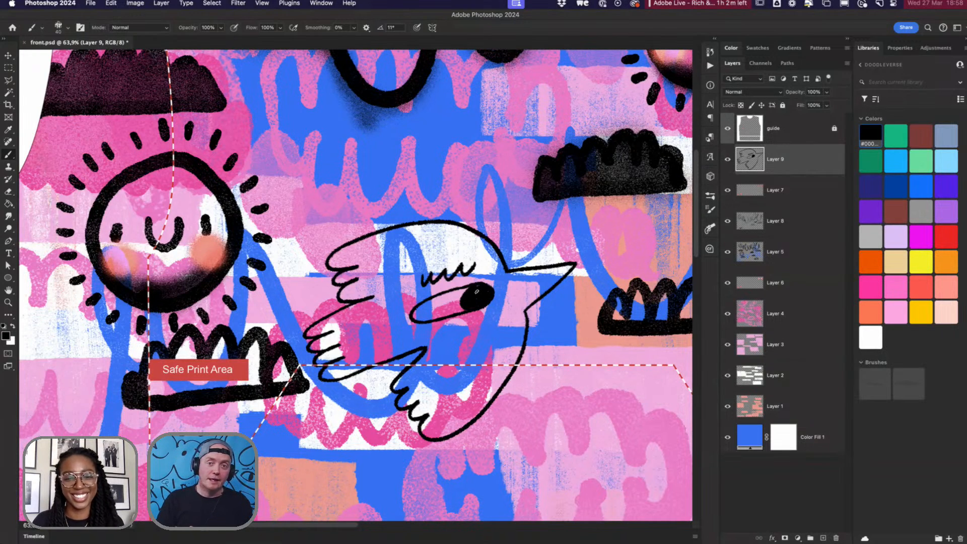
Step: Extend the inner line of the bird's upper wing and fill that wing with rows of scalloped feathers
{"action": "left_click_drag", "start_coordinate": [371, 299], "coordinate": [401, 280]}
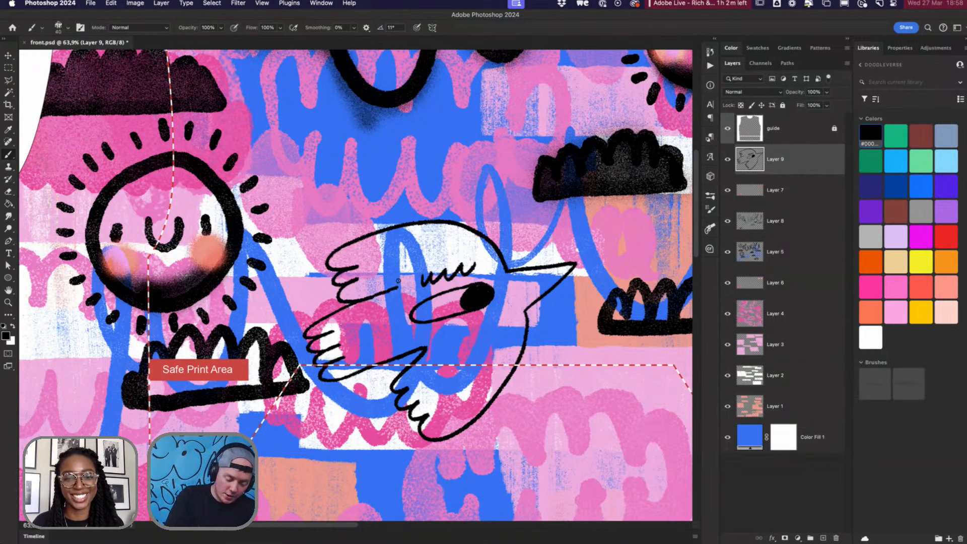
{"action": "mouse_move", "coordinate": [352, 245]}
{"action": "left_mouse_down"}
{"action": "mouse_move", "coordinate": [367, 272]}
{"action": "mouse_move", "coordinate": [357, 279]}
{"action": "mouse_move", "coordinate": [368, 296]}
{"action": "left_mouse_up"}
{"action": "mouse_move", "coordinate": [382, 234]}
{"action": "left_mouse_down"}
{"action": "mouse_move", "coordinate": [380, 261]}
{"action": "mouse_move", "coordinate": [374, 291]}
{"action": "left_mouse_up"}
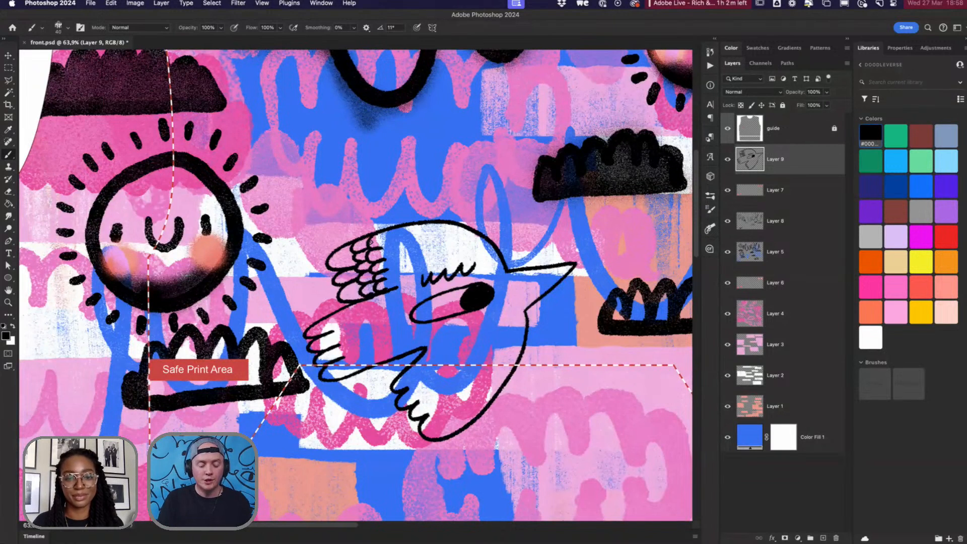
Step: Extend the inner line of the bird's lower wing and fill the lower wing and tail with scalloped feathers
{"action": "left_click_drag", "start_coordinate": [419, 351], "coordinate": [451, 335]}
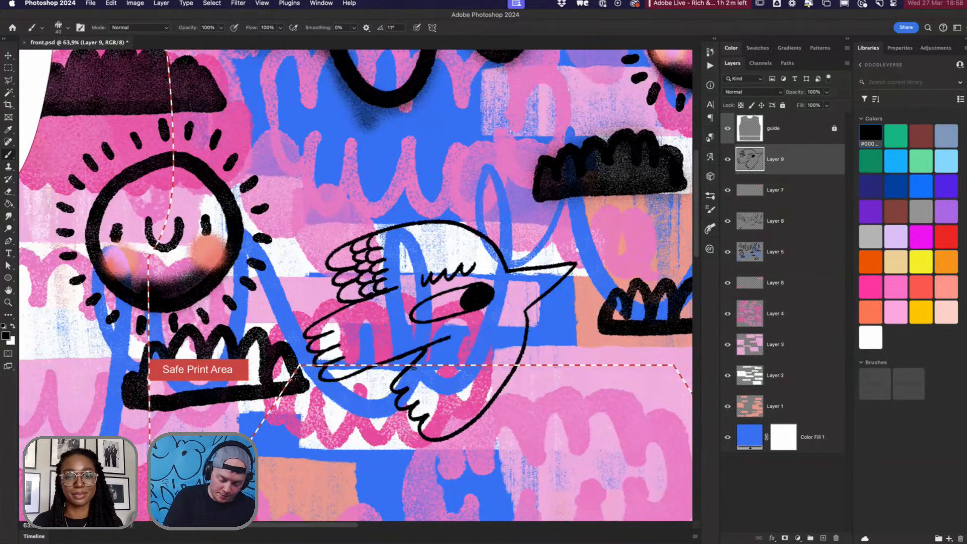
{"action": "mouse_move", "coordinate": [404, 375]}
{"action": "left_mouse_down"}
{"action": "mouse_move", "coordinate": [427, 388]}
{"action": "mouse_move", "coordinate": [419, 402]}
{"action": "mouse_move", "coordinate": [435, 397]}
{"action": "mouse_move", "coordinate": [440, 406]}
{"action": "mouse_move", "coordinate": [426, 417]}
{"action": "mouse_move", "coordinate": [450, 411]}
{"action": "mouse_move", "coordinate": [443, 427]}
{"action": "mouse_move", "coordinate": [464, 429]}
{"action": "left_mouse_up"}
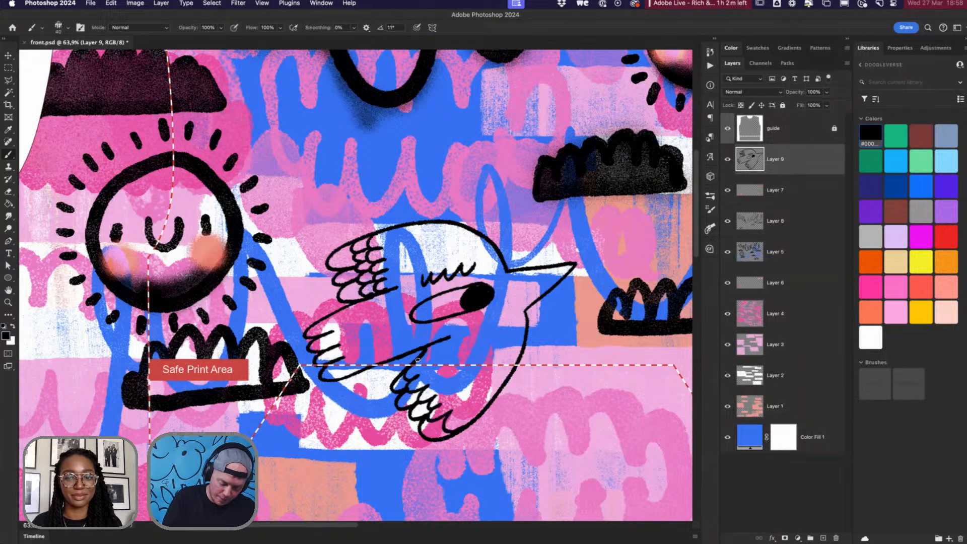
{"action": "mouse_move", "coordinate": [417, 360]}
{"action": "left_mouse_down"}
{"action": "mouse_move", "coordinate": [437, 379]}
{"action": "mouse_move", "coordinate": [432, 389]}
{"action": "mouse_move", "coordinate": [447, 387]}
{"action": "mouse_move", "coordinate": [438, 399]}
{"action": "mouse_move", "coordinate": [454, 395]}
{"action": "mouse_move", "coordinate": [448, 409]}
{"action": "mouse_move", "coordinate": [465, 405]}
{"action": "mouse_move", "coordinate": [461, 420]}
{"action": "mouse_move", "coordinate": [481, 406]}
{"action": "left_mouse_up"}
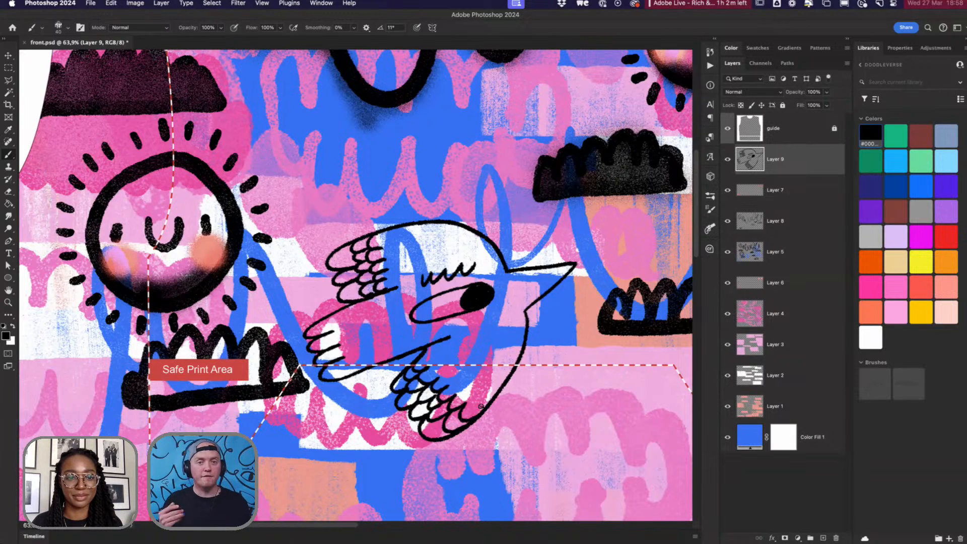
{"action": "mouse_move", "coordinate": [335, 314]}
{"action": "left_mouse_down"}
{"action": "mouse_move", "coordinate": [328, 328]}
{"action": "mouse_move", "coordinate": [355, 368]}
{"action": "mouse_move", "coordinate": [363, 374]}
{"action": "mouse_move", "coordinate": [339, 316]}
{"action": "mouse_move", "coordinate": [376, 368]}
{"action": "left_mouse_up"}
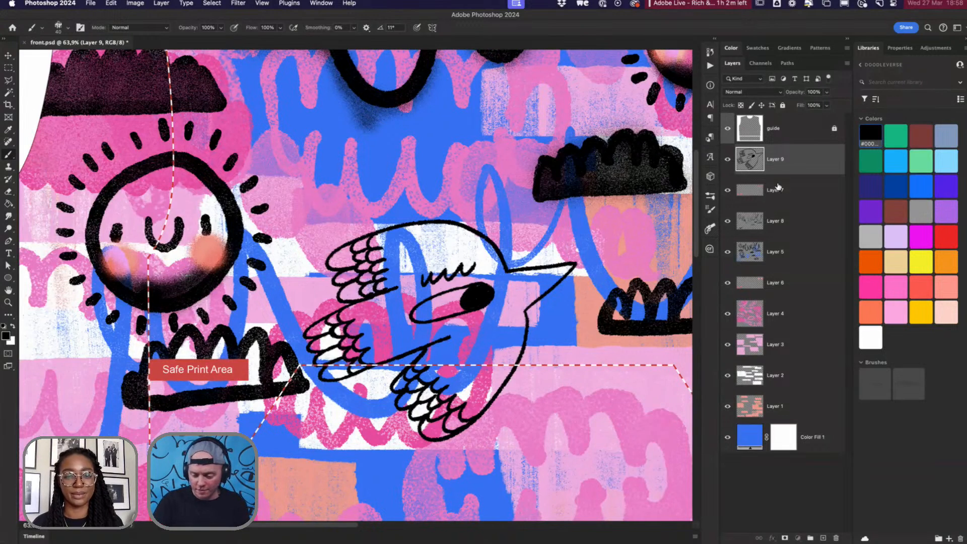
Step: Add a new layer directly beneath the bird line art and open the TapTapKaboom library for its colors
{"action": "left_click", "coordinate": [822, 538], "text": "super"}
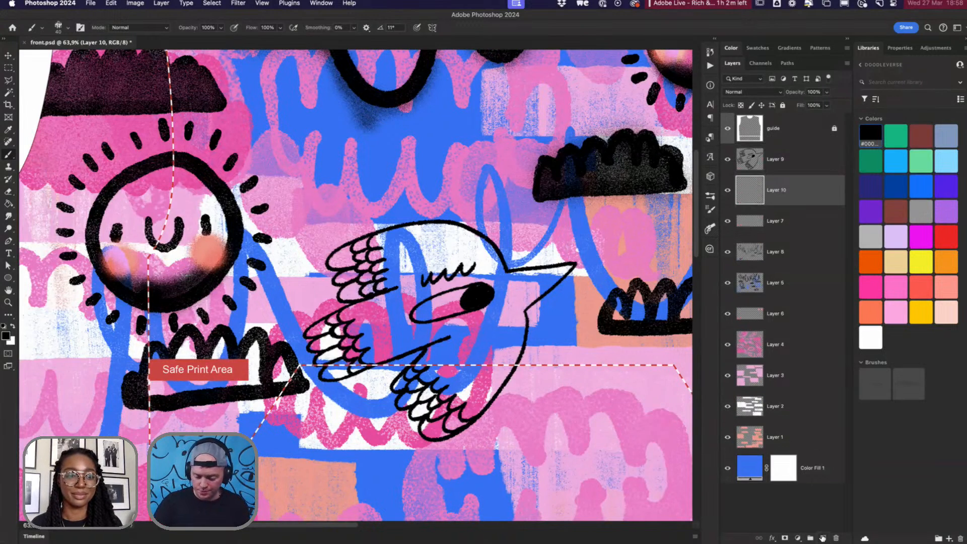
{"action": "left_click", "coordinate": [860, 66]}
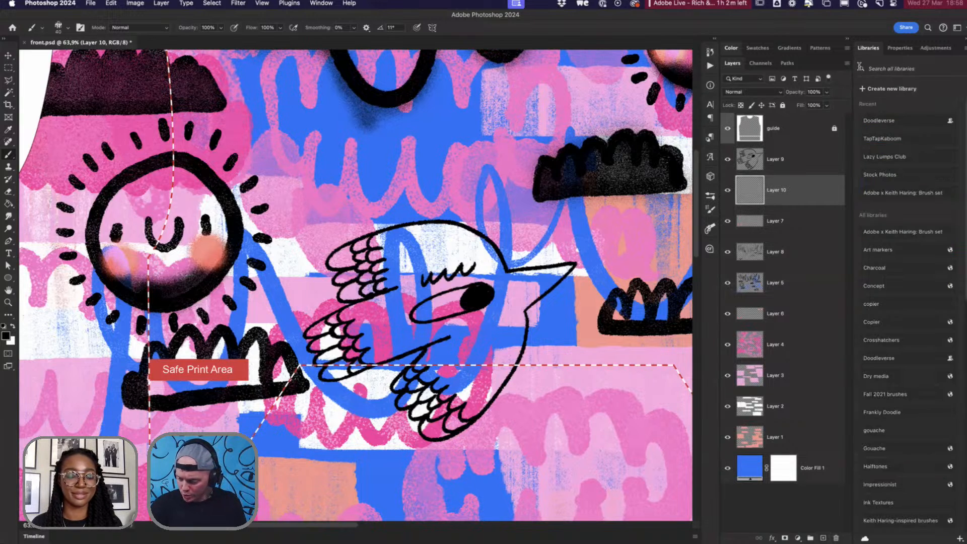
{"action": "left_click", "coordinate": [887, 139]}
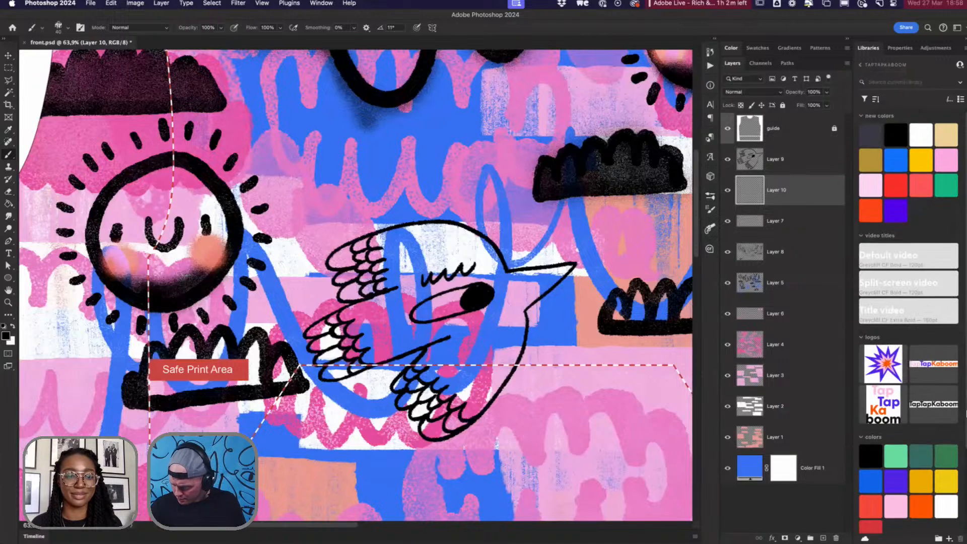
Step: Pick the Kyle's Copier - Bigger Grain brush from the TapTapKaboom library and open the Doodleverse library for its colours
{"action": "scroll", "coordinate": [909, 403], "scroll_direction": "down", "scroll_amount": 4}
{"action": "left_click", "coordinate": [913, 475]}
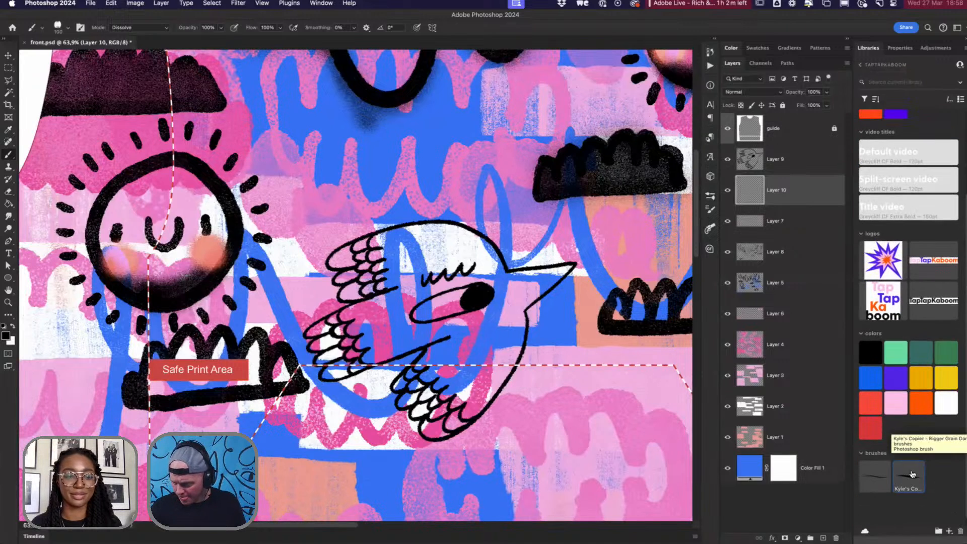
{"action": "left_click", "coordinate": [861, 65]}
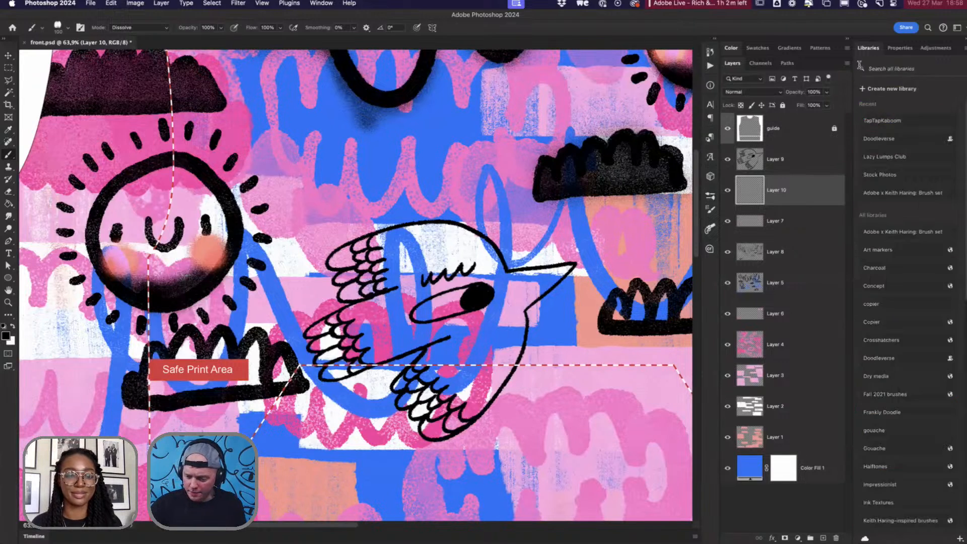
{"action": "left_click", "coordinate": [879, 139]}
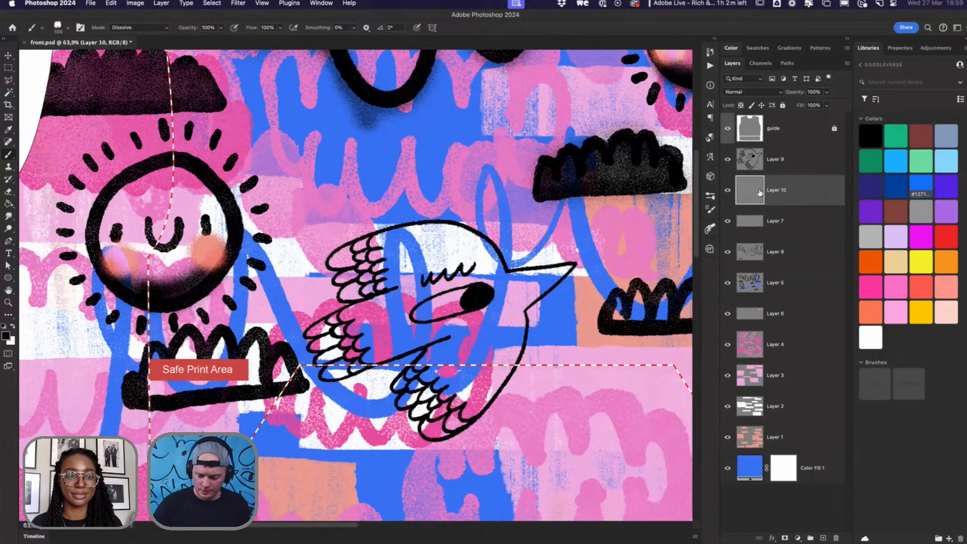
Step: Paint the bird's feathers, head and body in bright blue on Layer 10, leaving the eye unpainted
{"action": "mouse_move", "coordinate": [375, 310]}
{"action": "left_mouse_down"}
{"action": "mouse_move", "coordinate": [312, 332]}
{"action": "mouse_move", "coordinate": [333, 333]}
{"action": "mouse_move", "coordinate": [317, 345]}
{"action": "mouse_move", "coordinate": [326, 342]}
{"action": "mouse_move", "coordinate": [333, 371]}
{"action": "mouse_move", "coordinate": [353, 369]}
{"action": "mouse_move", "coordinate": [344, 363]}
{"action": "mouse_move", "coordinate": [349, 334]}
{"action": "mouse_move", "coordinate": [338, 337]}
{"action": "mouse_move", "coordinate": [353, 309]}
{"action": "left_mouse_up"}
{"action": "left_click", "coordinate": [374, 334], "text": "alt"}
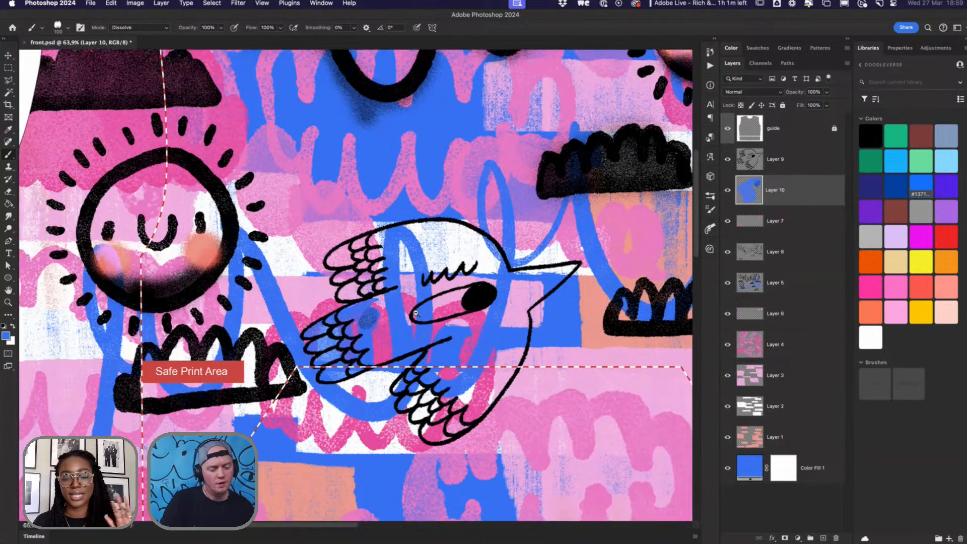
{"action": "scroll", "coordinate": [387, 298], "scroll_direction": "up", "scroll_amount": 4}
{"action": "scroll", "coordinate": [383, 292], "scroll_direction": "down", "scroll_amount": 6}
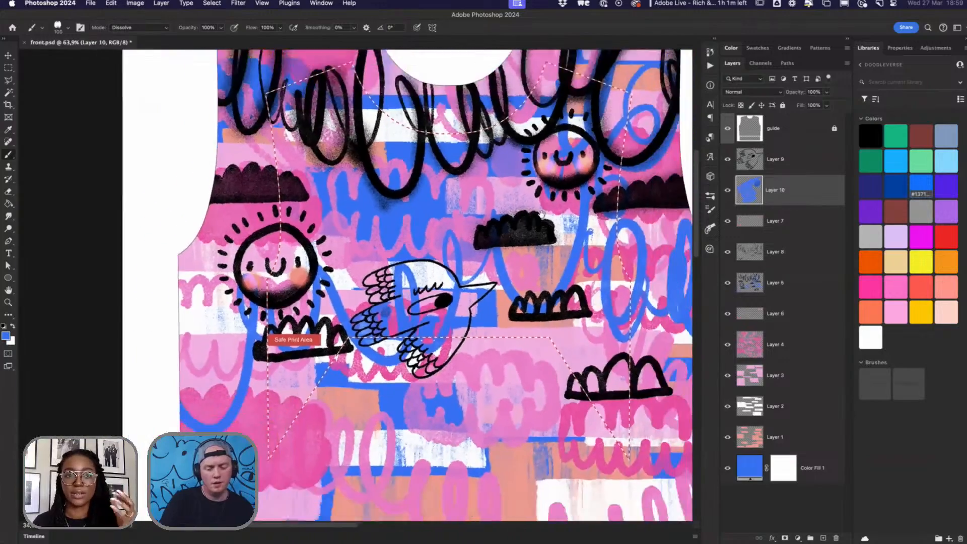
{"action": "scroll", "coordinate": [516, 264], "scroll_direction": "up", "scroll_amount": 8}
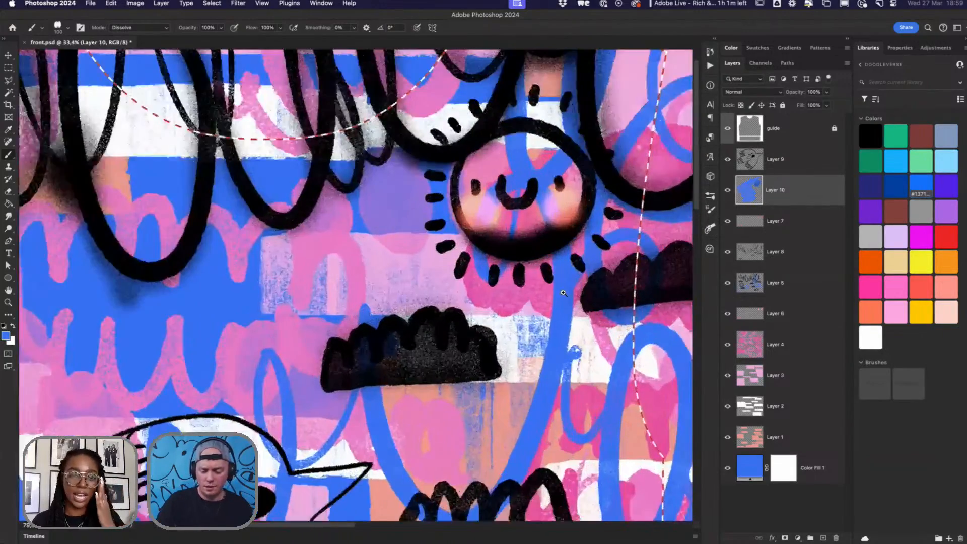
{"action": "scroll", "coordinate": [497, 295], "scroll_direction": "down", "scroll_amount": 7}
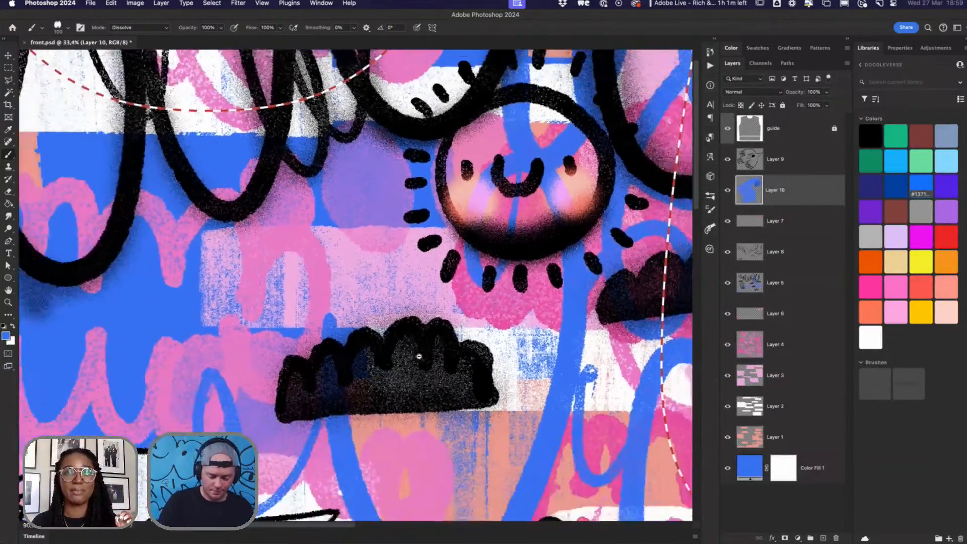
{"action": "scroll", "coordinate": [384, 277], "scroll_direction": "up", "scroll_amount": 4}
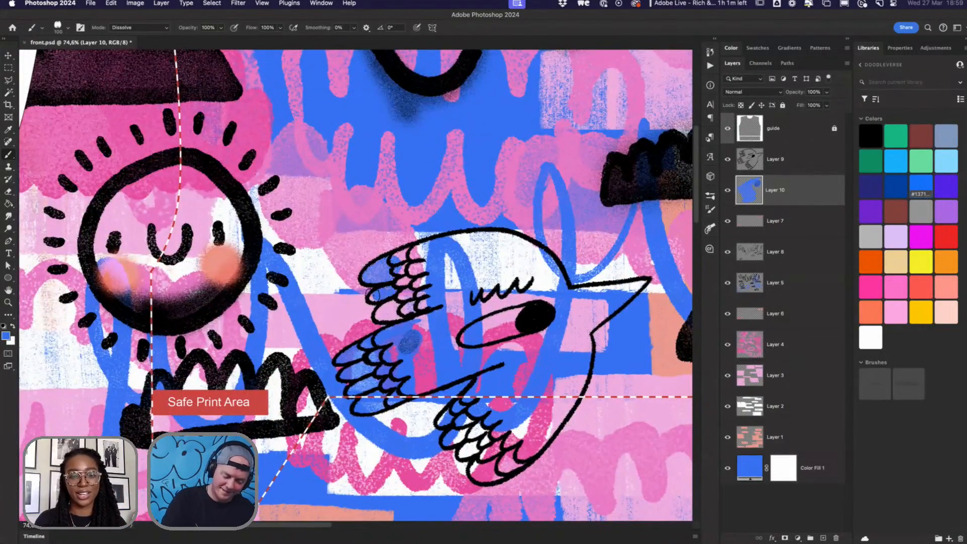
{"action": "mouse_move", "coordinate": [385, 292]}
{"action": "left_mouse_down"}
{"action": "mouse_move", "coordinate": [382, 313]}
{"action": "mouse_move", "coordinate": [426, 297]}
{"action": "mouse_move", "coordinate": [413, 305]}
{"action": "mouse_move", "coordinate": [406, 294]}
{"action": "mouse_move", "coordinate": [419, 281]}
{"action": "mouse_move", "coordinate": [394, 256]}
{"action": "mouse_move", "coordinate": [366, 275]}
{"action": "mouse_move", "coordinate": [405, 251]}
{"action": "mouse_move", "coordinate": [407, 264]}
{"action": "mouse_move", "coordinate": [439, 257]}
{"action": "mouse_move", "coordinate": [429, 294]}
{"action": "mouse_move", "coordinate": [439, 294]}
{"action": "mouse_move", "coordinate": [452, 263]}
{"action": "mouse_move", "coordinate": [447, 241]}
{"action": "mouse_move", "coordinate": [500, 235]}
{"action": "mouse_move", "coordinate": [547, 255]}
{"action": "mouse_move", "coordinate": [571, 294]}
{"action": "mouse_move", "coordinate": [642, 283]}
{"action": "mouse_move", "coordinate": [588, 328]}
{"action": "mouse_move", "coordinate": [619, 291]}
{"action": "mouse_move", "coordinate": [574, 296]}
{"action": "mouse_move", "coordinate": [588, 299]}
{"action": "mouse_move", "coordinate": [578, 336]}
{"action": "mouse_move", "coordinate": [585, 371]}
{"action": "mouse_move", "coordinate": [544, 449]}
{"action": "mouse_move", "coordinate": [499, 475]}
{"action": "mouse_move", "coordinate": [450, 441]}
{"action": "mouse_move", "coordinate": [451, 425]}
{"action": "mouse_move", "coordinate": [466, 395]}
{"action": "mouse_move", "coordinate": [476, 451]}
{"action": "mouse_move", "coordinate": [509, 461]}
{"action": "mouse_move", "coordinate": [540, 435]}
{"action": "mouse_move", "coordinate": [508, 444]}
{"action": "mouse_move", "coordinate": [507, 388]}
{"action": "mouse_move", "coordinate": [476, 391]}
{"action": "mouse_move", "coordinate": [508, 362]}
{"action": "mouse_move", "coordinate": [548, 375]}
{"action": "mouse_move", "coordinate": [534, 430]}
{"action": "mouse_move", "coordinate": [561, 404]}
{"action": "mouse_move", "coordinate": [572, 323]}
{"action": "mouse_move", "coordinate": [442, 373]}
{"action": "mouse_move", "coordinate": [424, 367]}
{"action": "mouse_move", "coordinate": [416, 326]}
{"action": "mouse_move", "coordinate": [436, 307]}
{"action": "mouse_move", "coordinate": [430, 345]}
{"action": "mouse_move", "coordinate": [461, 357]}
{"action": "mouse_move", "coordinate": [452, 333]}
{"action": "mouse_move", "coordinate": [467, 320]}
{"action": "mouse_move", "coordinate": [447, 319]}
{"action": "mouse_move", "coordinate": [449, 303]}
{"action": "mouse_move", "coordinate": [471, 311]}
{"action": "mouse_move", "coordinate": [541, 295]}
{"action": "mouse_move", "coordinate": [551, 301]}
{"action": "mouse_move", "coordinate": [493, 302]}
{"action": "mouse_move", "coordinate": [485, 259]}
{"action": "mouse_move", "coordinate": [469, 243]}
{"action": "mouse_move", "coordinate": [494, 237]}
{"action": "mouse_move", "coordinate": [494, 256]}
{"action": "mouse_move", "coordinate": [535, 275]}
{"action": "mouse_move", "coordinate": [519, 292]}
{"action": "mouse_move", "coordinate": [567, 292]}
{"action": "left_mouse_up"}
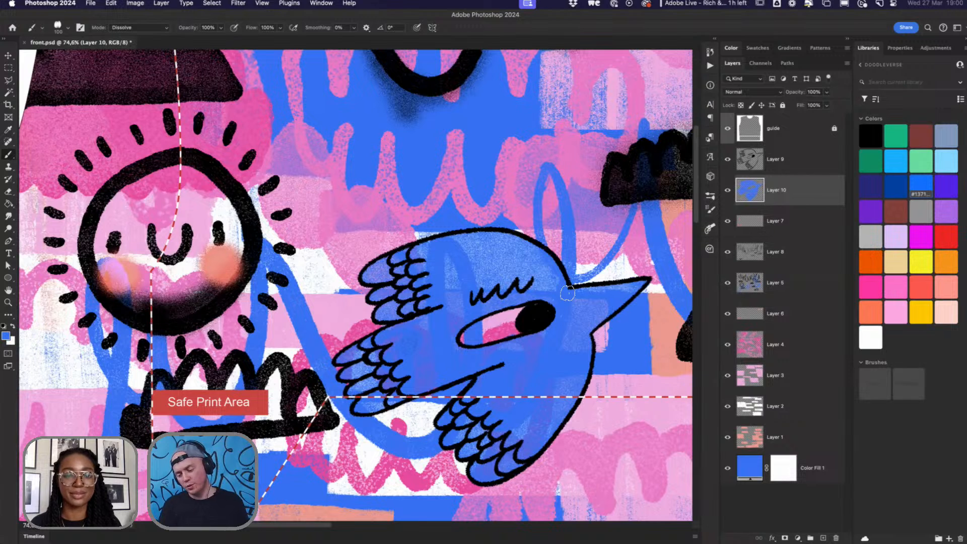
Step: Set the foreground colour to white from the Doodleverse swatches and fill the white of the bird's eye
{"action": "left_click_drag", "start_coordinate": [475, 329], "coordinate": [496, 326]}
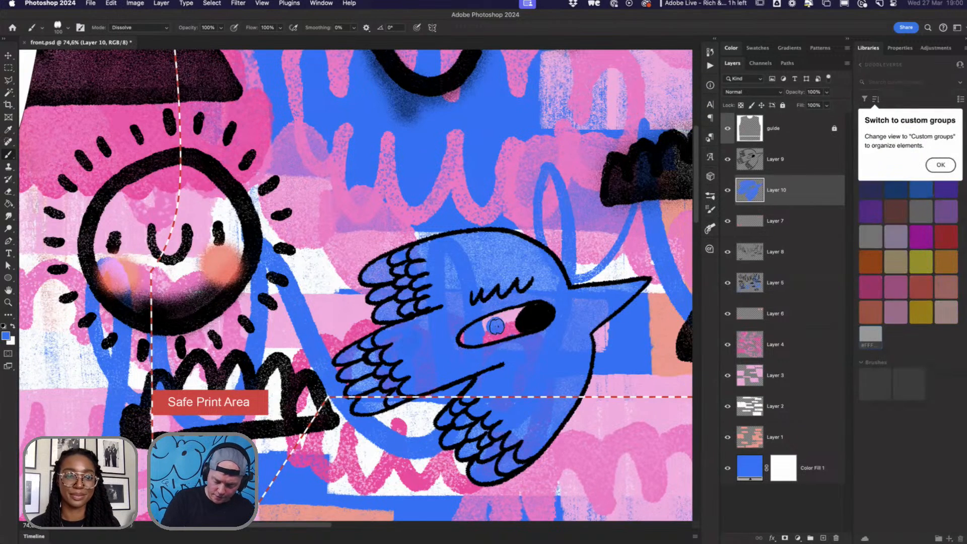
{"action": "left_click", "coordinate": [940, 165]}
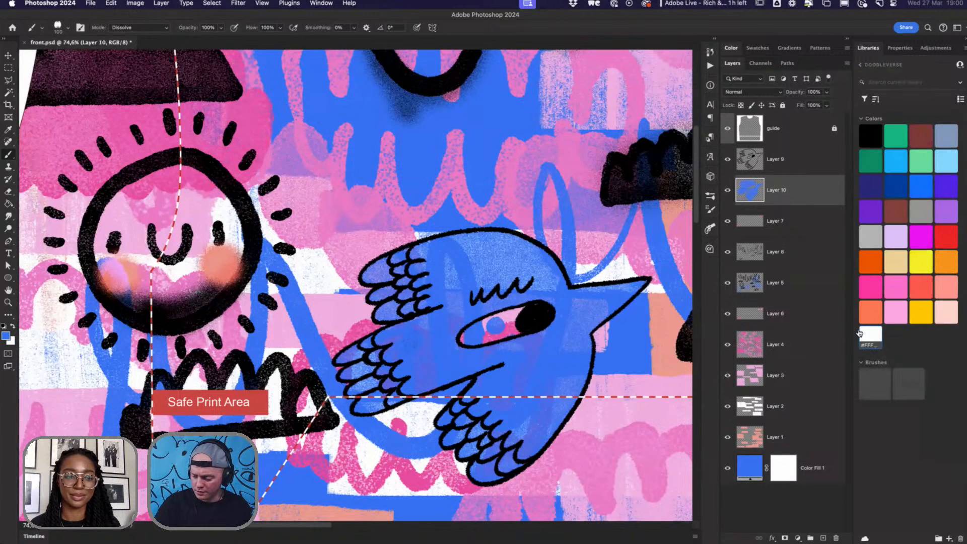
{"action": "left_click", "coordinate": [871, 335]}
{"action": "mouse_move", "coordinate": [492, 327]}
{"action": "left_mouse_down"}
{"action": "mouse_move", "coordinate": [462, 338]}
{"action": "mouse_move", "coordinate": [494, 335]}
{"action": "mouse_move", "coordinate": [509, 312]}
{"action": "mouse_move", "coordinate": [486, 320]}
{"action": "mouse_move", "coordinate": [515, 328]}
{"action": "left_mouse_up"}
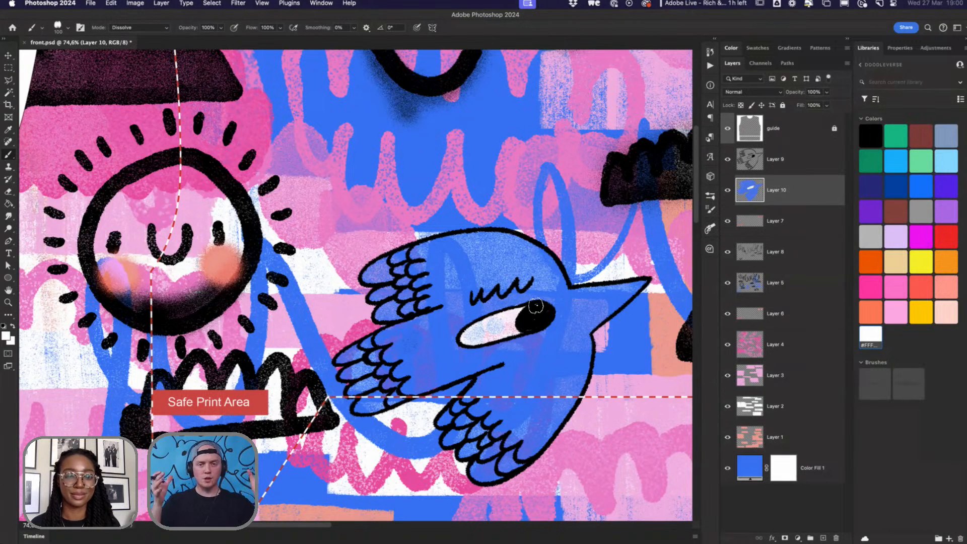
{"action": "mouse_move", "coordinate": [536, 306]}
{"action": "left_mouse_down"}
{"action": "mouse_move", "coordinate": [495, 317]}
{"action": "mouse_move", "coordinate": [494, 333]}
{"action": "mouse_move", "coordinate": [512, 331]}
{"action": "mouse_move", "coordinate": [514, 318]}
{"action": "mouse_move", "coordinate": [489, 331]}
{"action": "left_mouse_up"}
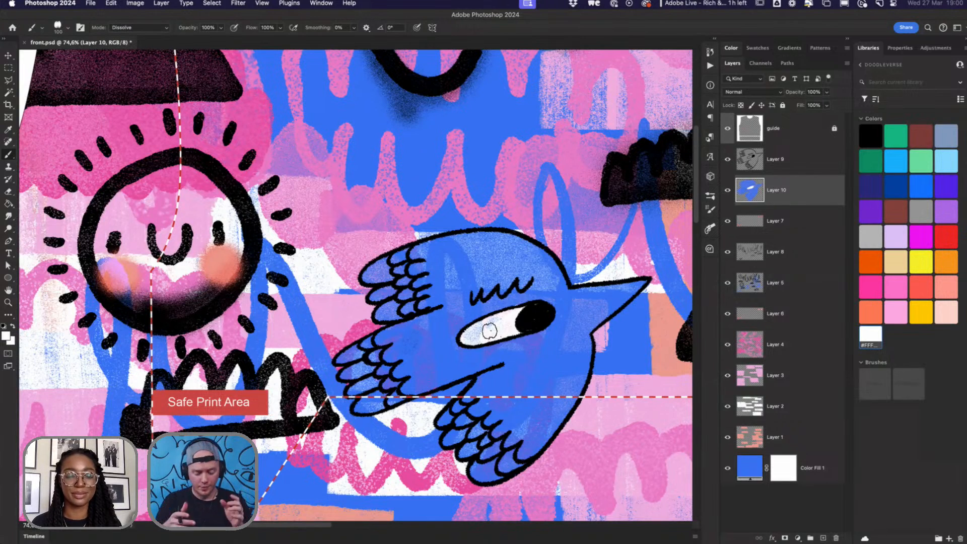
Step: Paint a row of short white raindrops directly beneath the dark cloud above the bird's beak
{"action": "key", "text": "super+minus"}
{"action": "key", "text": "super+minus"}
{"action": "key", "text": "super+minus"}
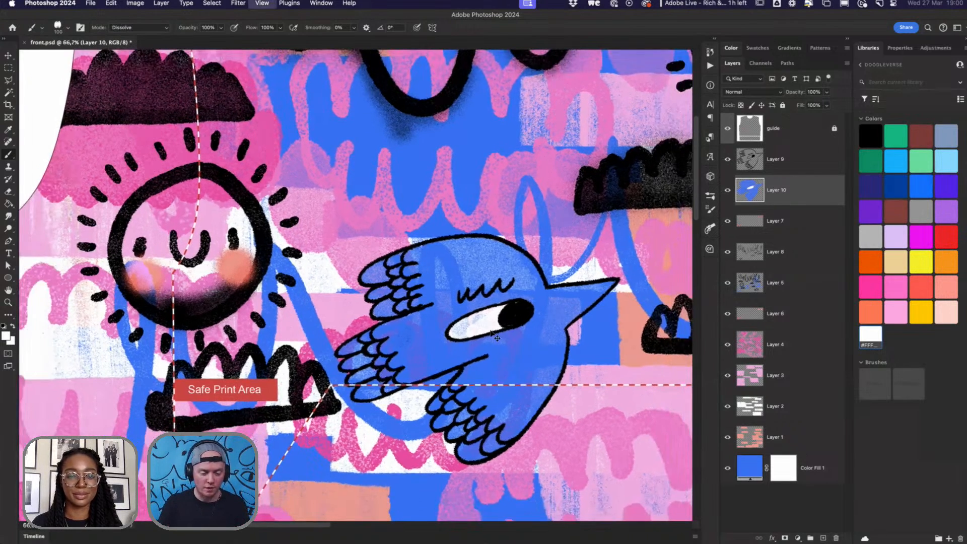
{"action": "key", "text": "super+plus"}
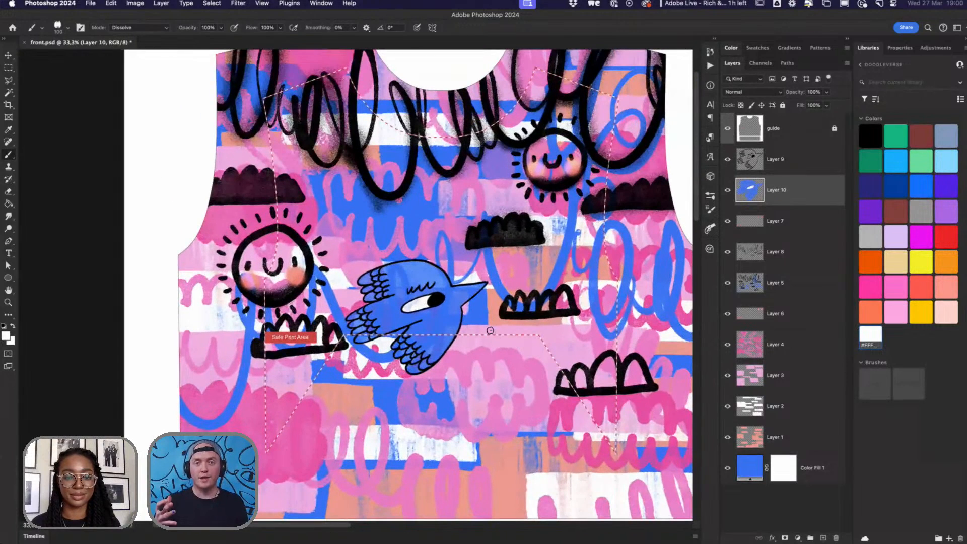
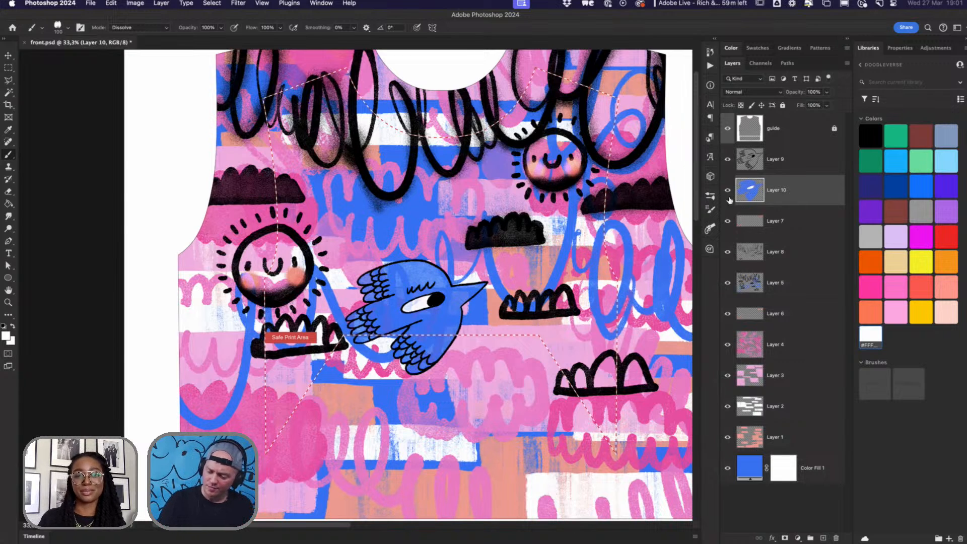
{"action": "left_click_drag", "start_coordinate": [434, 314], "coordinate": [451, 321]}
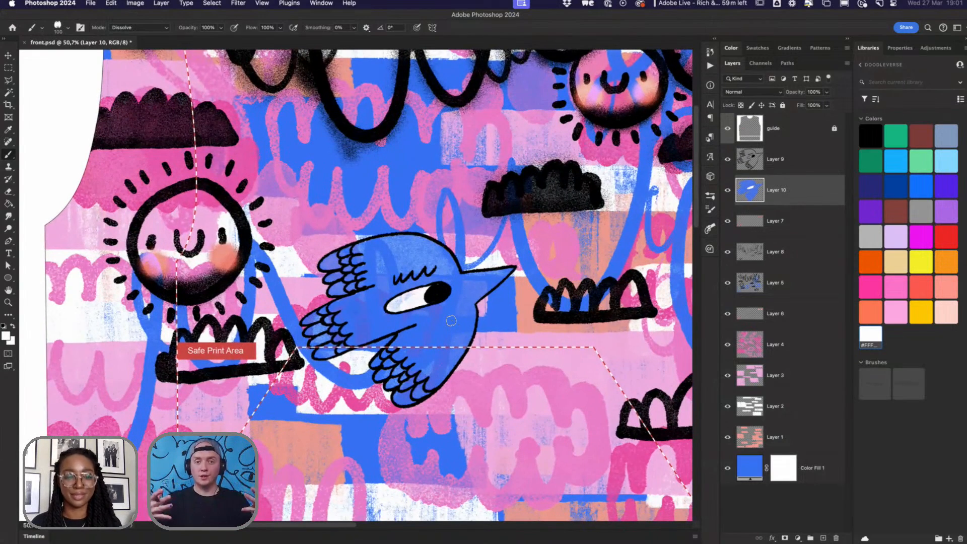
{"action": "left_click", "coordinate": [501, 228]}
{"action": "left_click", "coordinate": [517, 228]}
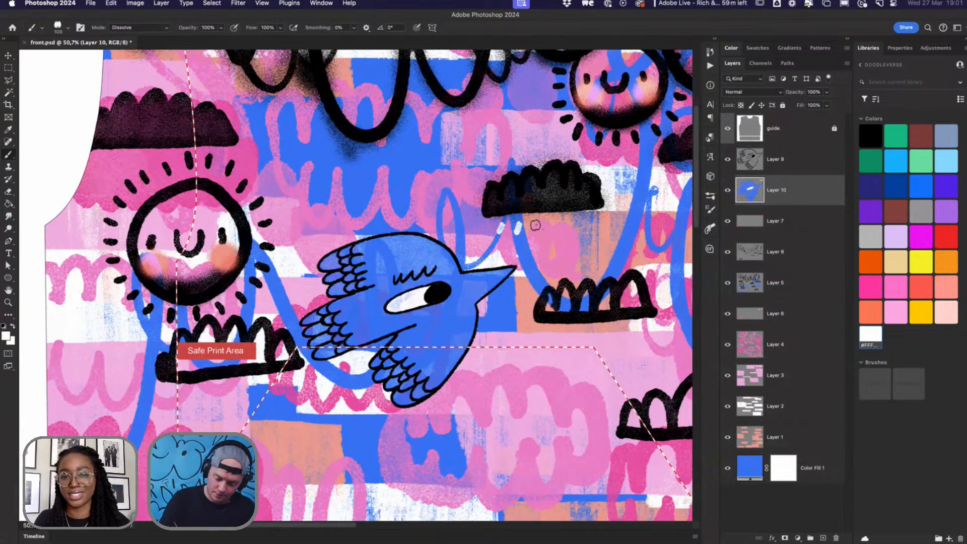
{"action": "left_click", "coordinate": [536, 227]}
{"action": "left_click", "coordinate": [552, 225]}
{"action": "left_click", "coordinate": [566, 227]}
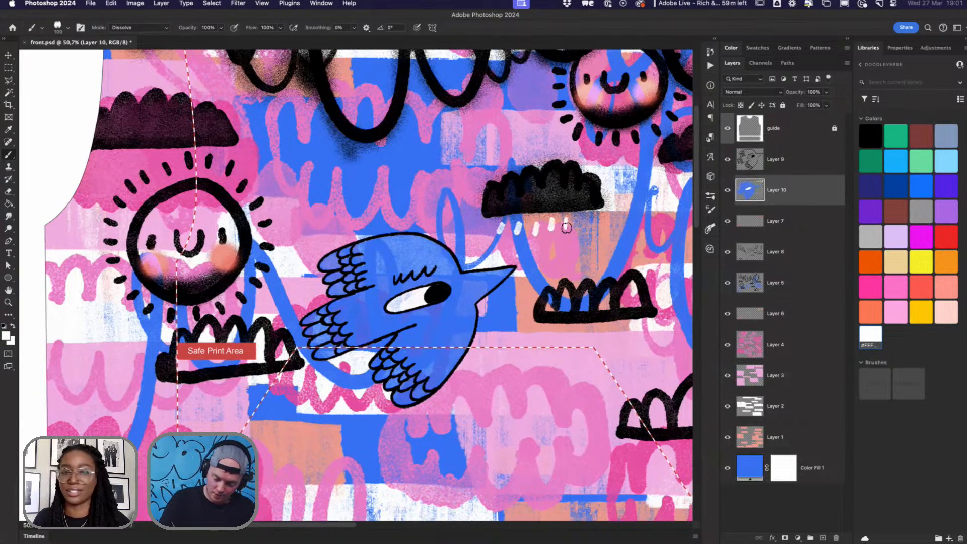
{"action": "left_click", "coordinate": [580, 223]}
Step: Add a second, staggered row of white raindrops below the first one under the same cloud
{"action": "left_click", "coordinate": [574, 241]}
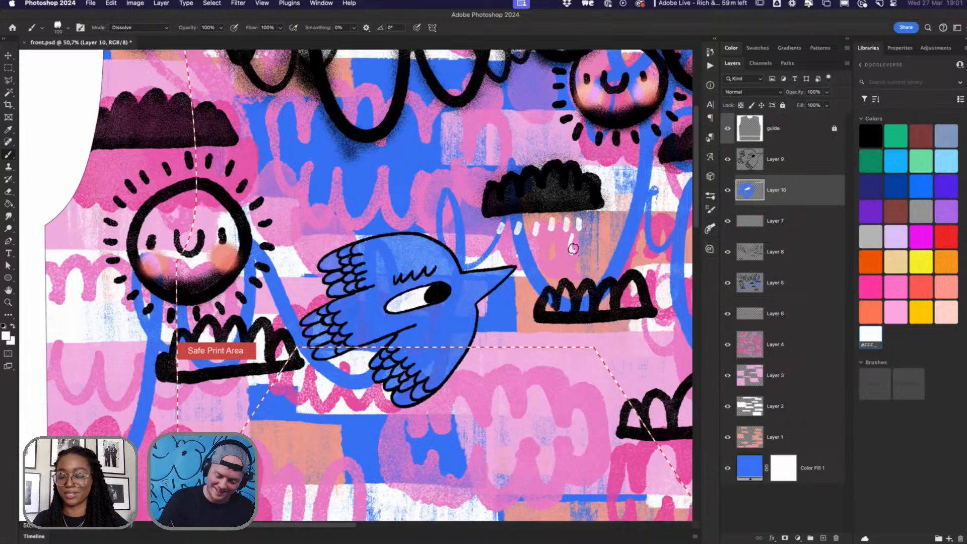
{"action": "left_click", "coordinate": [572, 247]}
{"action": "left_click", "coordinate": [586, 235]}
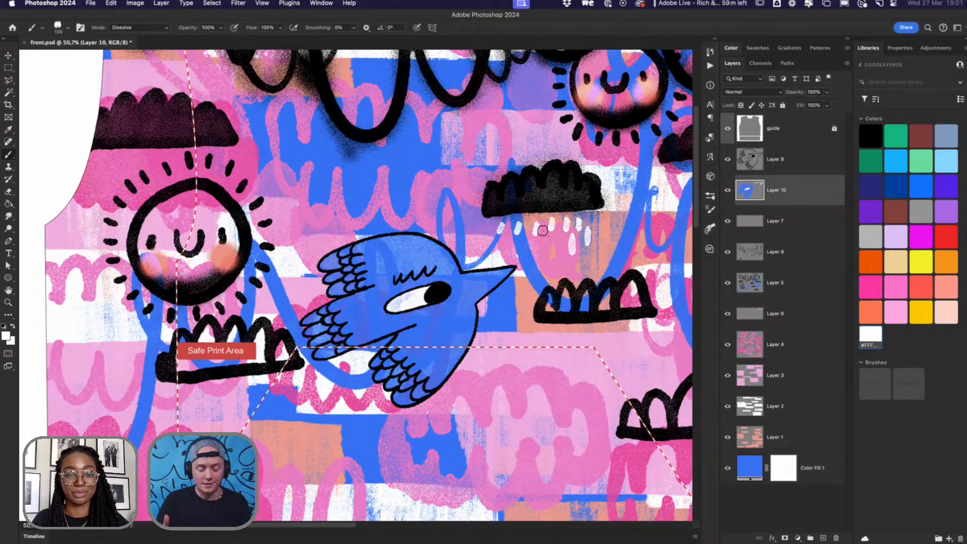
{"action": "mouse_move", "coordinate": [558, 236]}
{"action": "left_mouse_down"}
{"action": "mouse_move", "coordinate": [556, 253]}
{"action": "mouse_move", "coordinate": [538, 257]}
{"action": "mouse_move", "coordinate": [524, 245]}
{"action": "mouse_move", "coordinate": [524, 255]}
{"action": "mouse_move", "coordinate": [508, 256]}
{"action": "left_mouse_up"}
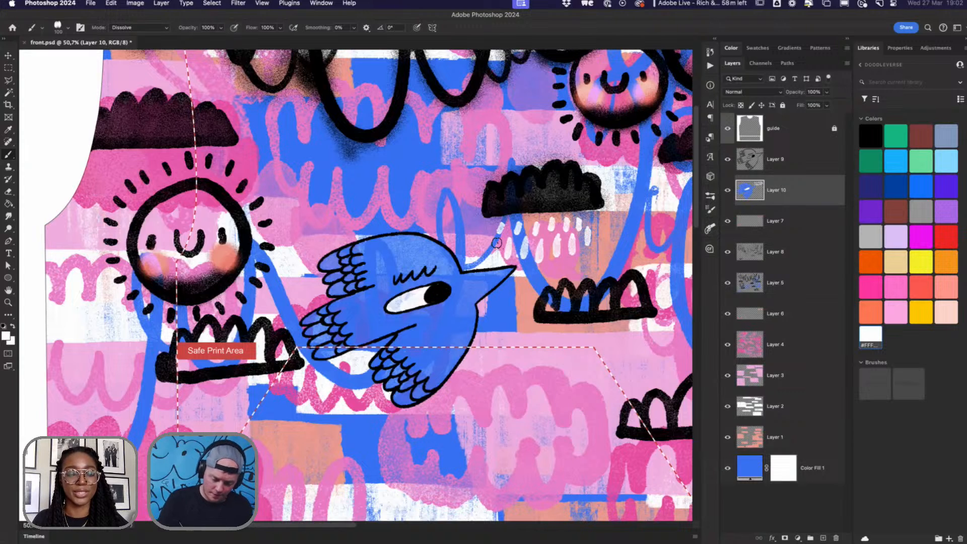
Step: Switch to black and strengthen the bird's beak, wing line and eyelashes with grainy strokes
{"action": "left_click", "coordinate": [873, 139]}
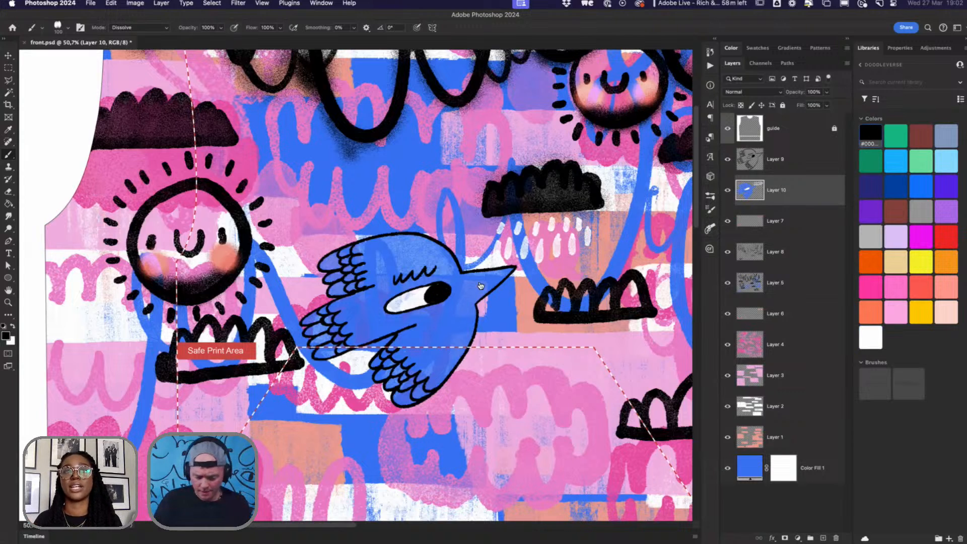
{"action": "left_click_drag", "start_coordinate": [466, 286], "coordinate": [512, 269]}
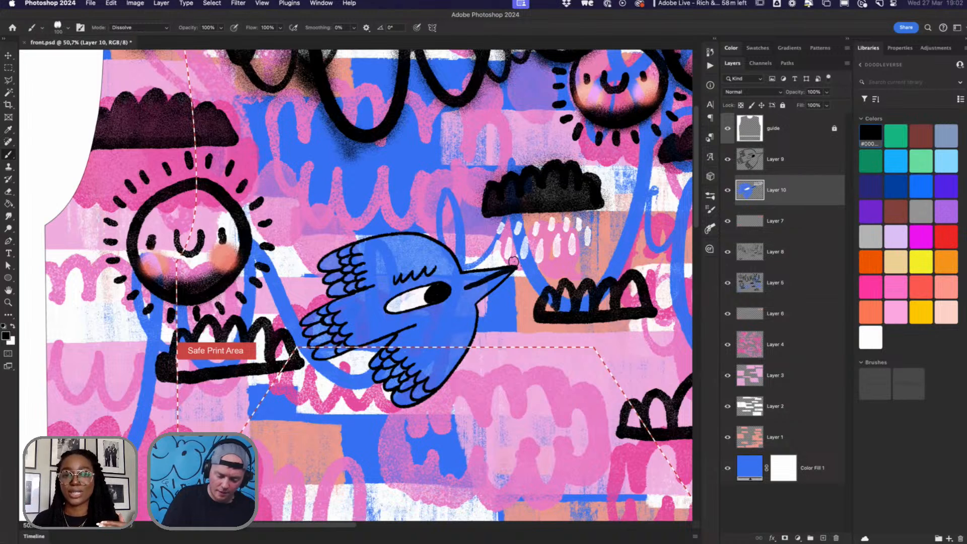
{"action": "left_click_drag", "start_coordinate": [412, 328], "coordinate": [345, 345]}
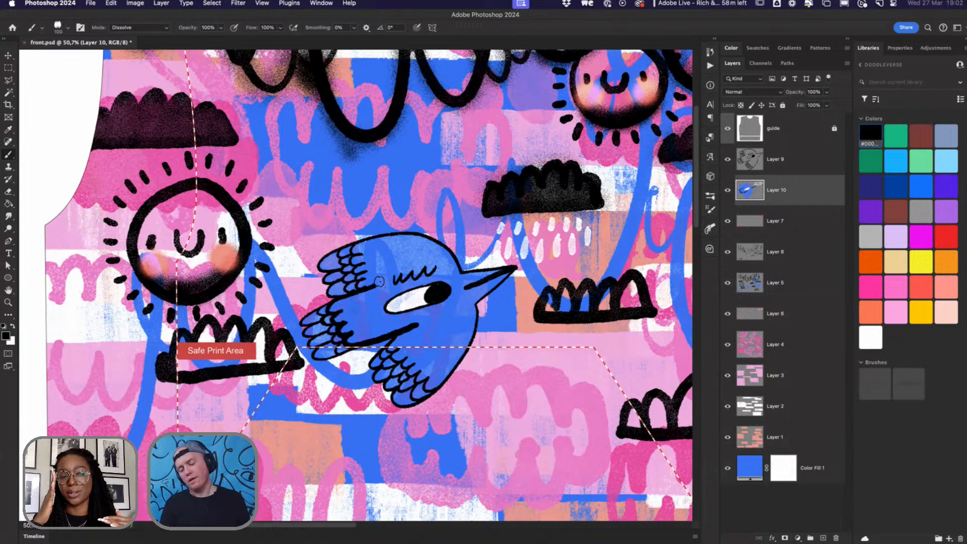
{"action": "left_click_drag", "start_coordinate": [395, 279], "coordinate": [434, 267]}
{"action": "left_click_drag", "start_coordinate": [436, 272], "coordinate": [437, 275]}
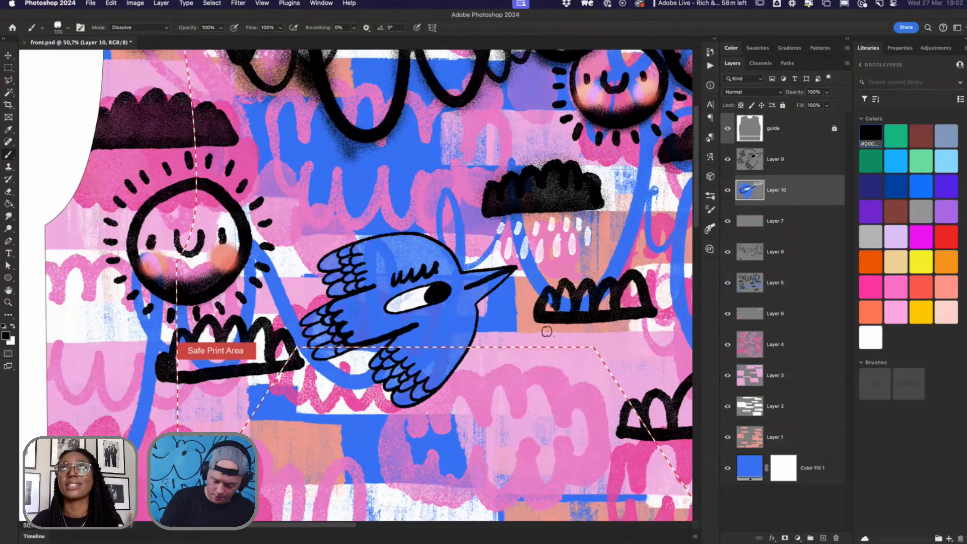
Step: Paint a row of black raindrops beneath the cloud ahead of the bird and start a second row below
{"action": "mouse_move", "coordinate": [548, 329]}
{"action": "left_mouse_down"}
{"action": "mouse_move", "coordinate": [543, 347]}
{"action": "mouse_move", "coordinate": [565, 350]}
{"action": "mouse_move", "coordinate": [566, 342]}
{"action": "mouse_move", "coordinate": [610, 357]}
{"action": "mouse_move", "coordinate": [608, 335]}
{"action": "mouse_move", "coordinate": [608, 350]}
{"action": "mouse_move", "coordinate": [632, 352]}
{"action": "mouse_move", "coordinate": [632, 335]}
{"action": "mouse_move", "coordinate": [646, 352]}
{"action": "mouse_move", "coordinate": [648, 329]}
{"action": "mouse_move", "coordinate": [647, 353]}
{"action": "mouse_move", "coordinate": [648, 344]}
{"action": "left_mouse_up"}
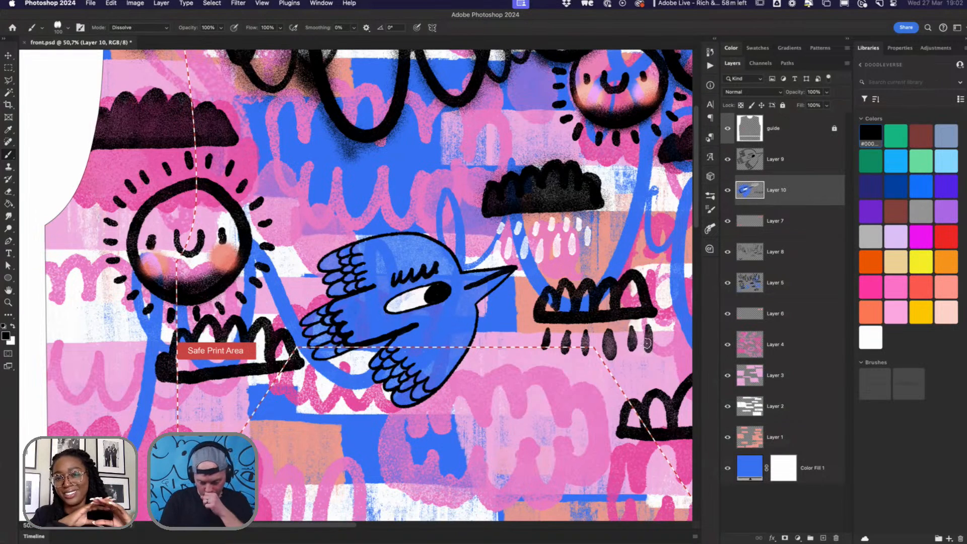
{"action": "mouse_move", "coordinate": [586, 360]}
{"action": "left_mouse_down"}
{"action": "mouse_move", "coordinate": [587, 391]}
{"action": "mouse_move", "coordinate": [587, 372]}
{"action": "mouse_move", "coordinate": [609, 389]}
{"action": "mouse_move", "coordinate": [610, 372]}
{"action": "left_mouse_up"}
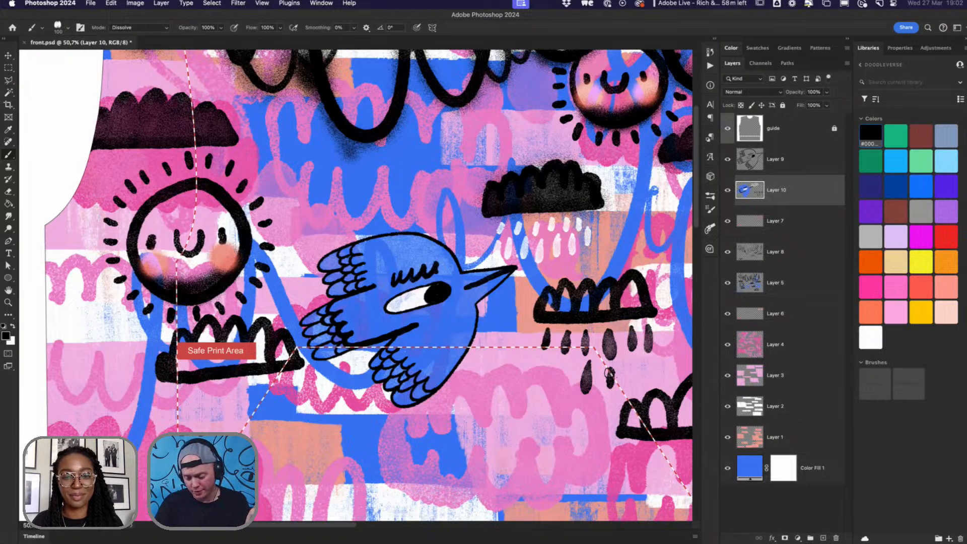
Step: Toggle the visibility of Layer 3, Layer 1 and Color Fill 1 off and on to check what each contributes
{"action": "left_click", "coordinate": [728, 375]}
{"action": "left_click", "coordinate": [728, 375]}
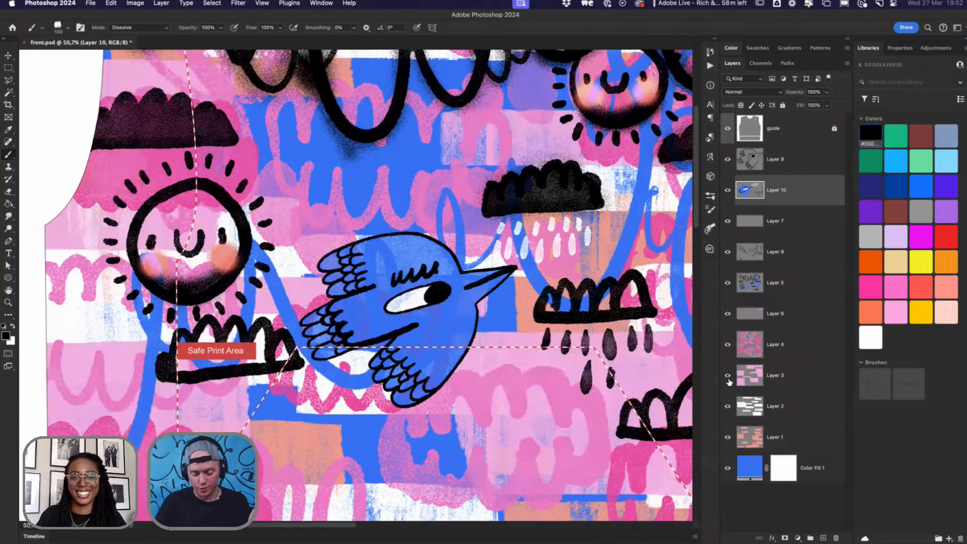
{"action": "left_click", "coordinate": [727, 437]}
{"action": "left_click", "coordinate": [727, 437]}
{"action": "left_click", "coordinate": [728, 468]}
{"action": "left_click", "coordinate": [728, 468]}
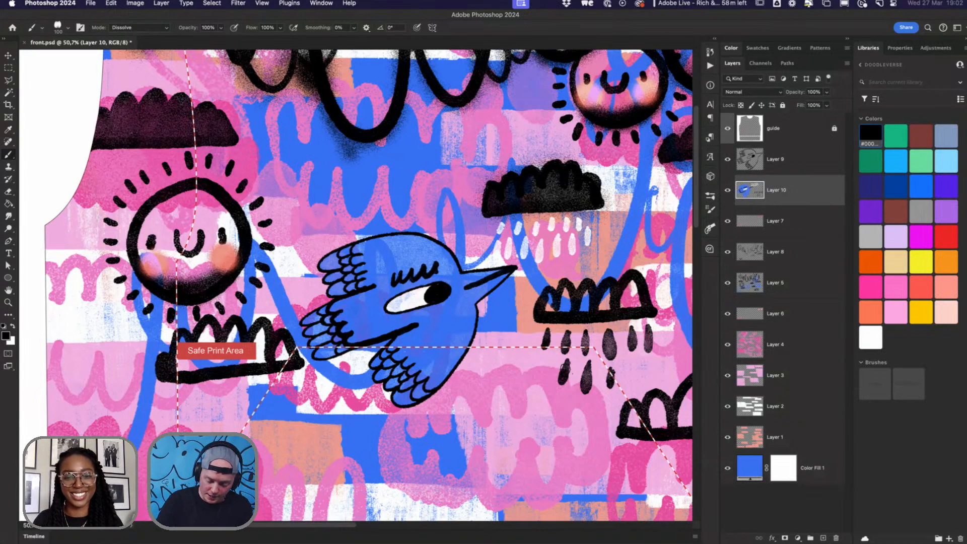
Step: Complete the second row of black raindrops and add a third row of drops beneath it
{"action": "mouse_move", "coordinate": [628, 358]}
{"action": "left_mouse_down"}
{"action": "mouse_move", "coordinate": [630, 378]}
{"action": "mouse_move", "coordinate": [633, 367]}
{"action": "left_mouse_up"}
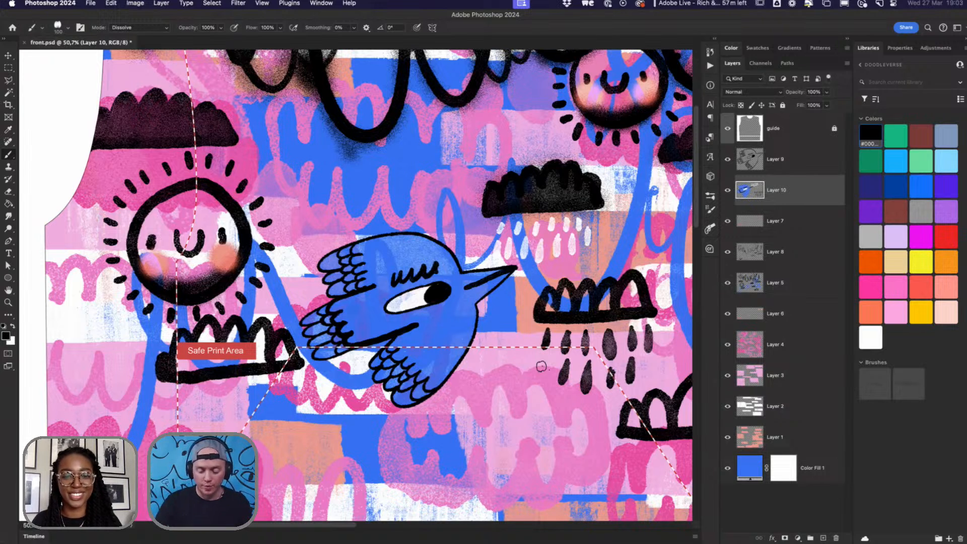
{"action": "mouse_move", "coordinate": [545, 358]}
{"action": "left_mouse_down"}
{"action": "mouse_move", "coordinate": [543, 378]}
{"action": "mouse_move", "coordinate": [546, 368]}
{"action": "left_mouse_up"}
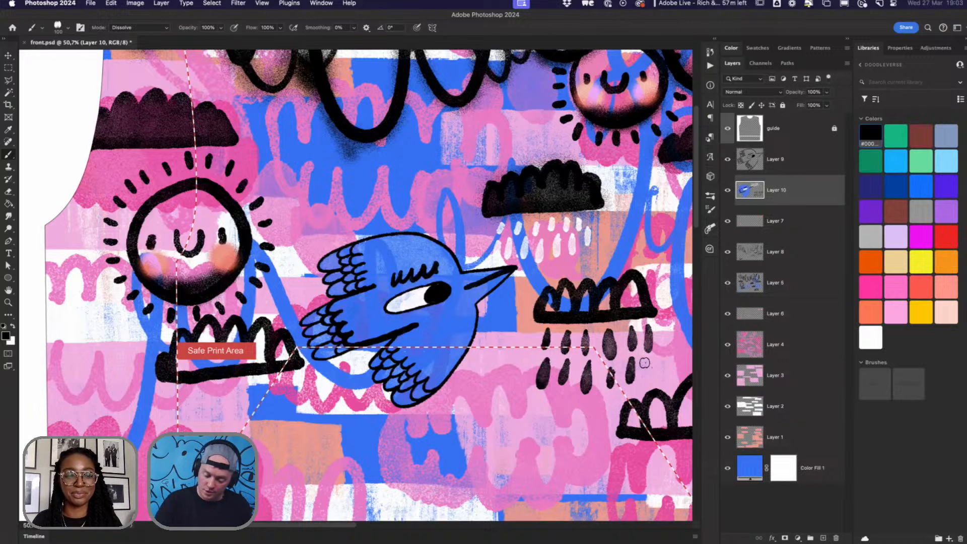
{"action": "left_click_drag", "start_coordinate": [646, 358], "coordinate": [645, 380]}
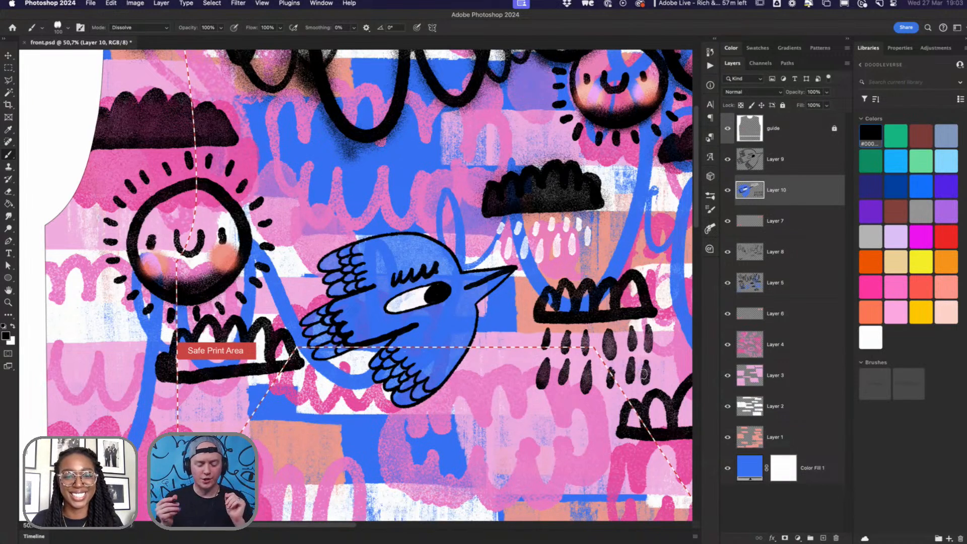
{"action": "mouse_move", "coordinate": [599, 397]}
{"action": "left_mouse_down"}
{"action": "mouse_move", "coordinate": [595, 418]}
{"action": "mouse_move", "coordinate": [567, 413]}
{"action": "mouse_move", "coordinate": [566, 424]}
{"action": "mouse_move", "coordinate": [611, 412]}
{"action": "left_mouse_up"}
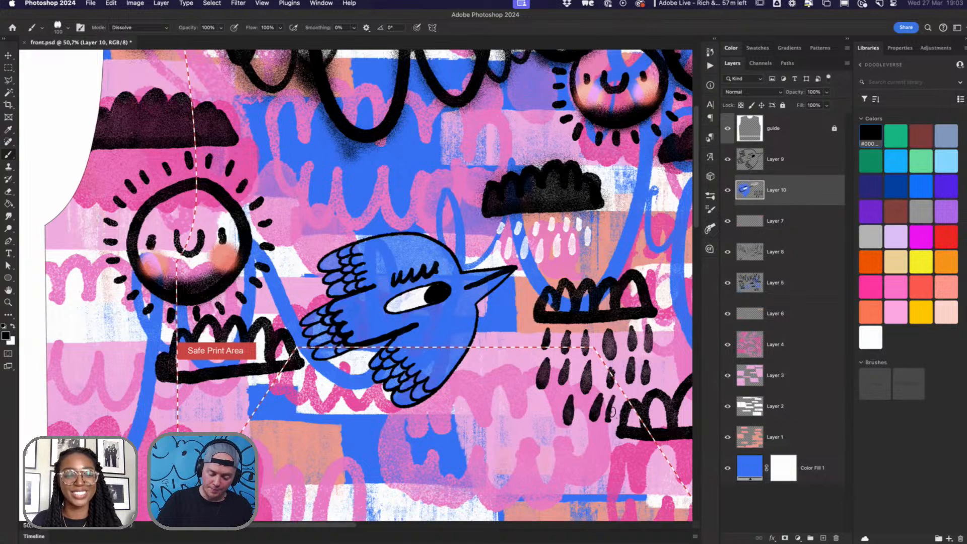
{"action": "left_click_drag", "start_coordinate": [552, 391], "coordinate": [548, 415]}
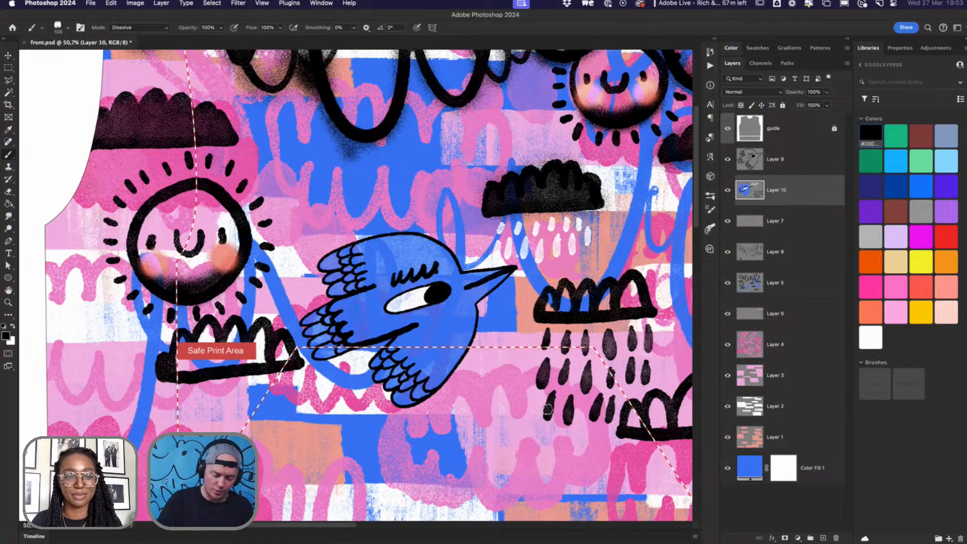
Step: Add a new layer above Layer 9, choose the light purple swatch and set the layer's blend mode to Overlay
{"action": "left_click", "coordinate": [783, 163]}
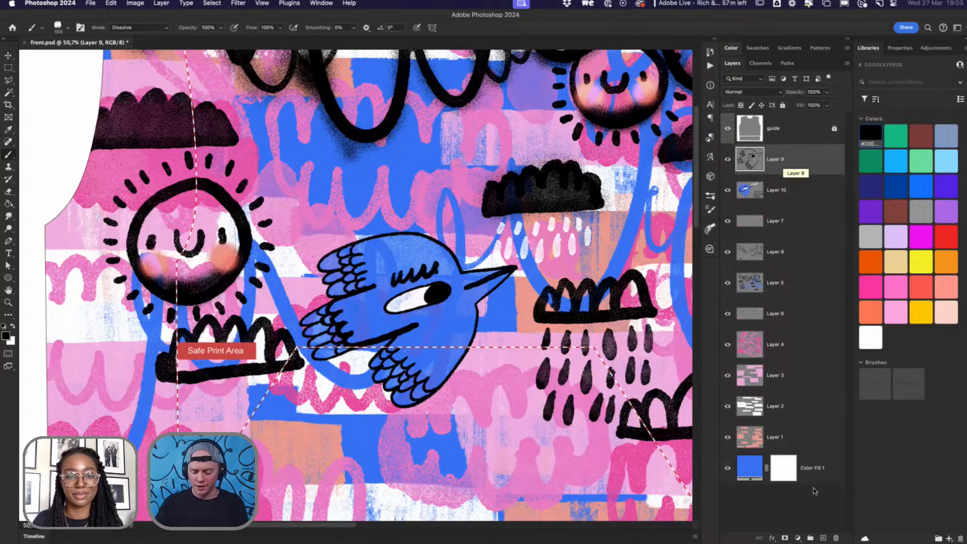
{"action": "left_click", "coordinate": [823, 538]}
{"action": "scroll", "coordinate": [498, 325], "scroll_direction": "down", "scroll_amount": 4}
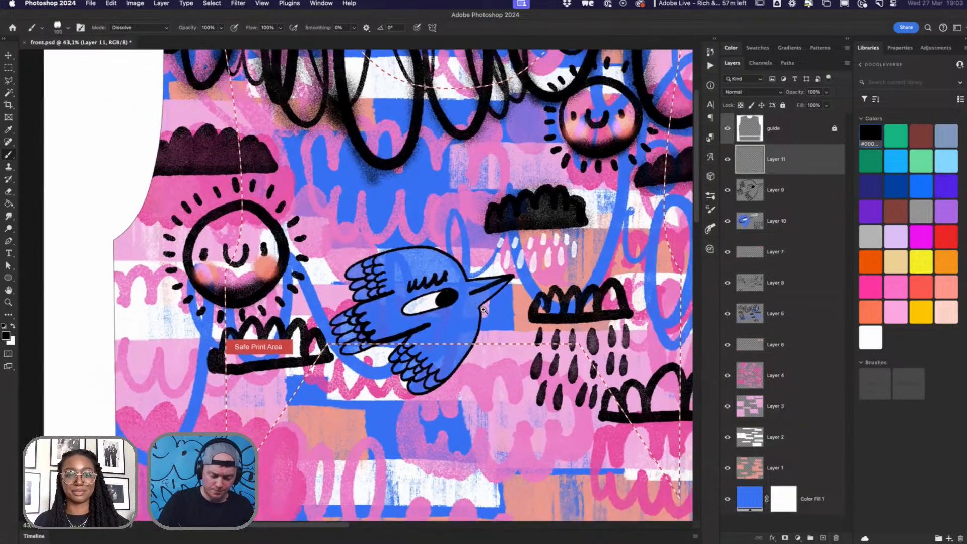
{"action": "scroll", "coordinate": [513, 311], "scroll_direction": "up", "scroll_amount": 3}
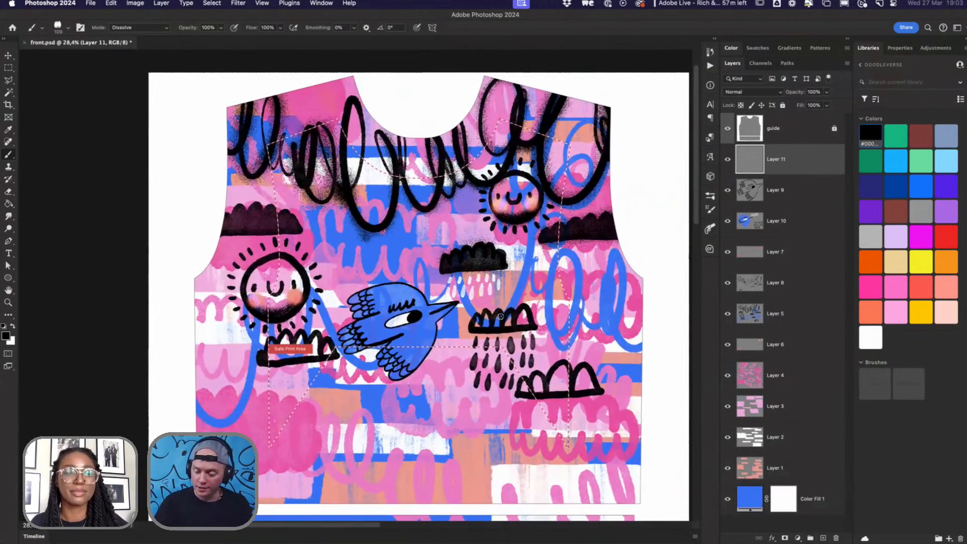
{"action": "left_click", "coordinate": [946, 212]}
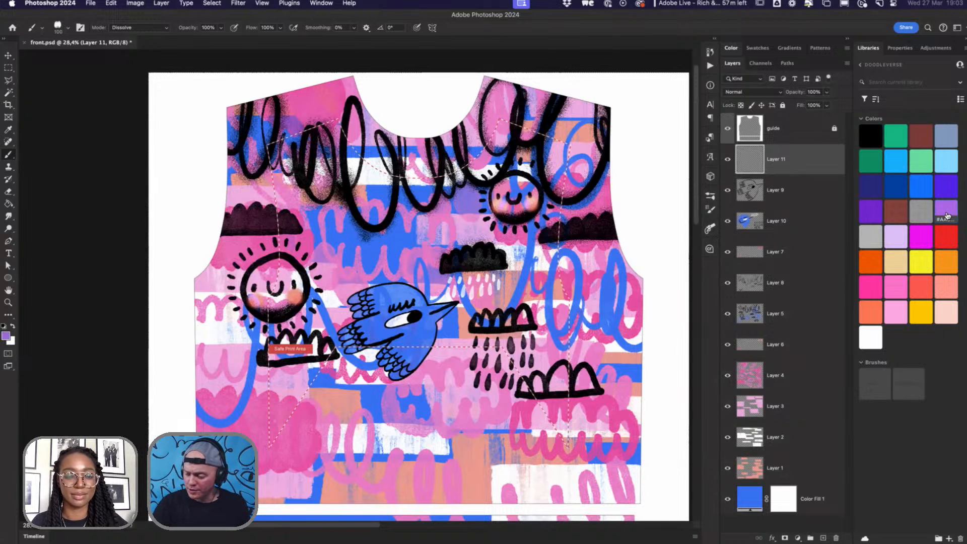
{"action": "left_click", "coordinate": [752, 92]}
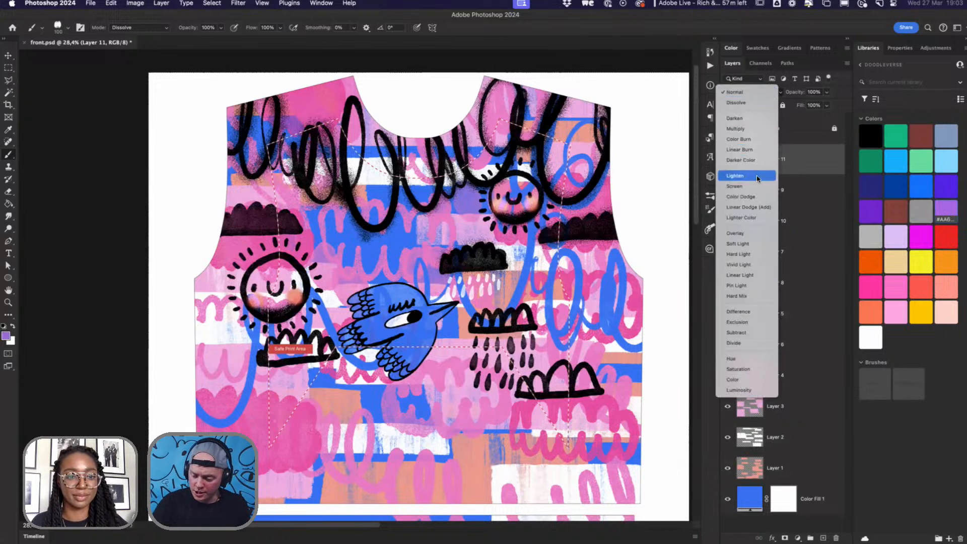
{"action": "left_click", "coordinate": [754, 234]}
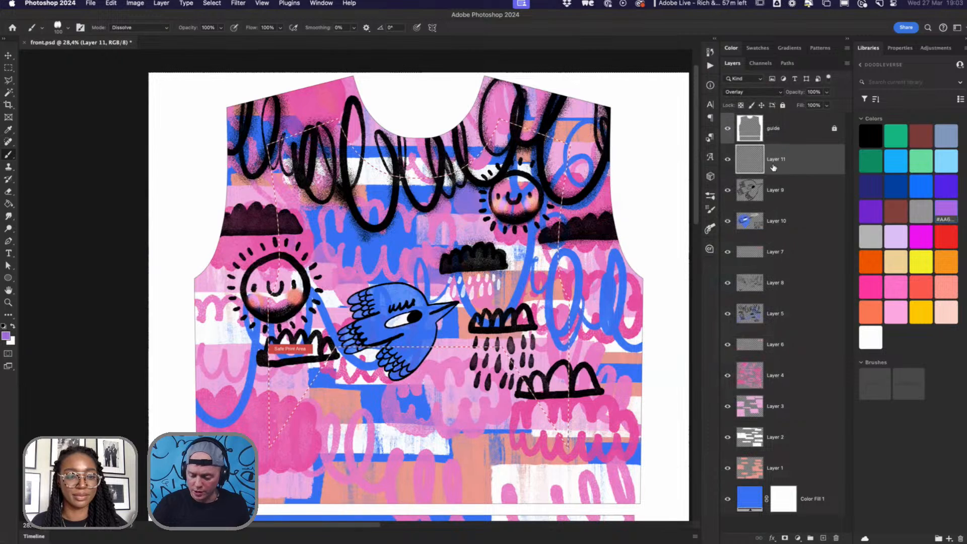
Step: Choose the TGTS Copier Pen brush and paint broad purple strokes above and ahead of the bird
{"action": "left_click", "coordinate": [710, 195]}
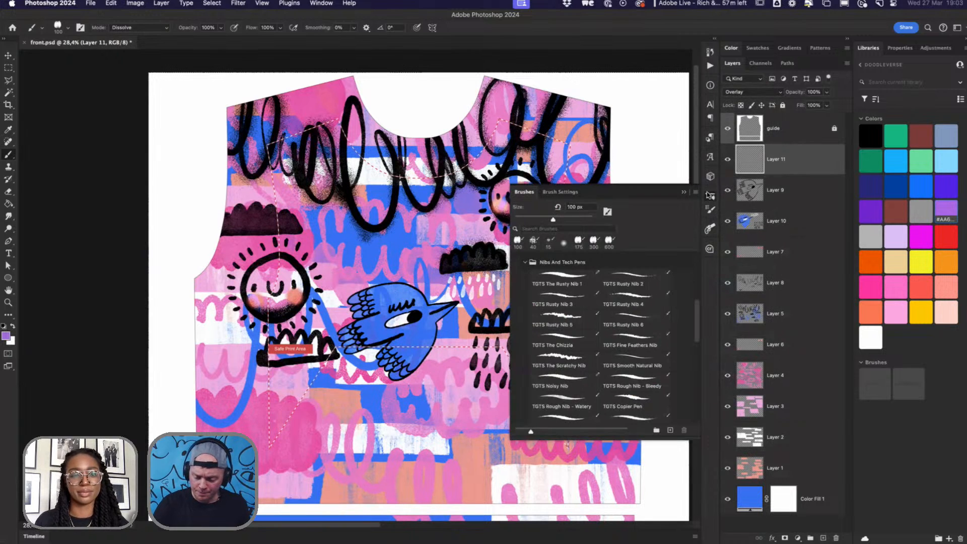
{"action": "mouse_move", "coordinate": [697, 319]}
{"action": "left_mouse_down"}
{"action": "mouse_move", "coordinate": [681, 347]}
{"action": "mouse_move", "coordinate": [692, 356]}
{"action": "mouse_move", "coordinate": [685, 382]}
{"action": "mouse_move", "coordinate": [688, 300]}
{"action": "mouse_move", "coordinate": [688, 336]}
{"action": "left_mouse_up"}
{"action": "left_click", "coordinate": [635, 348]}
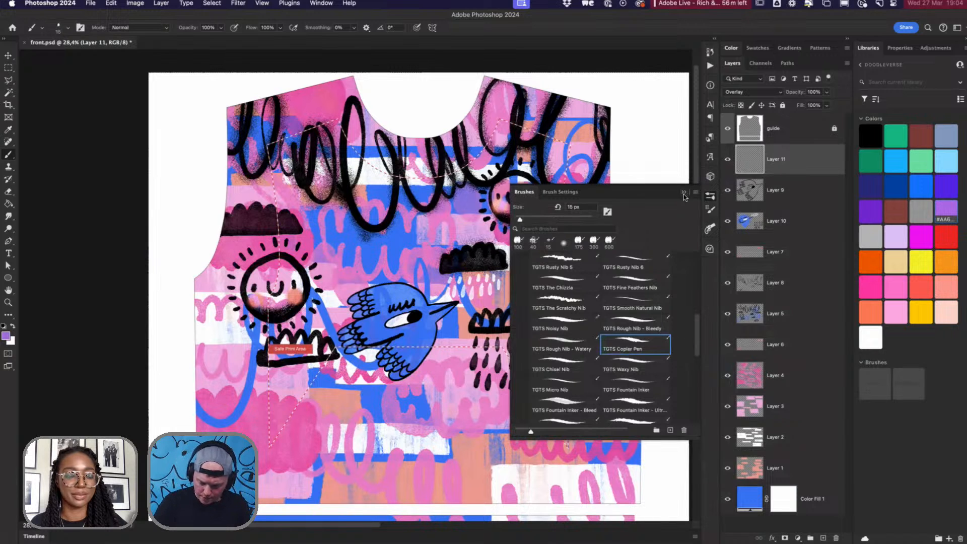
{"action": "left_click", "coordinate": [684, 193]}
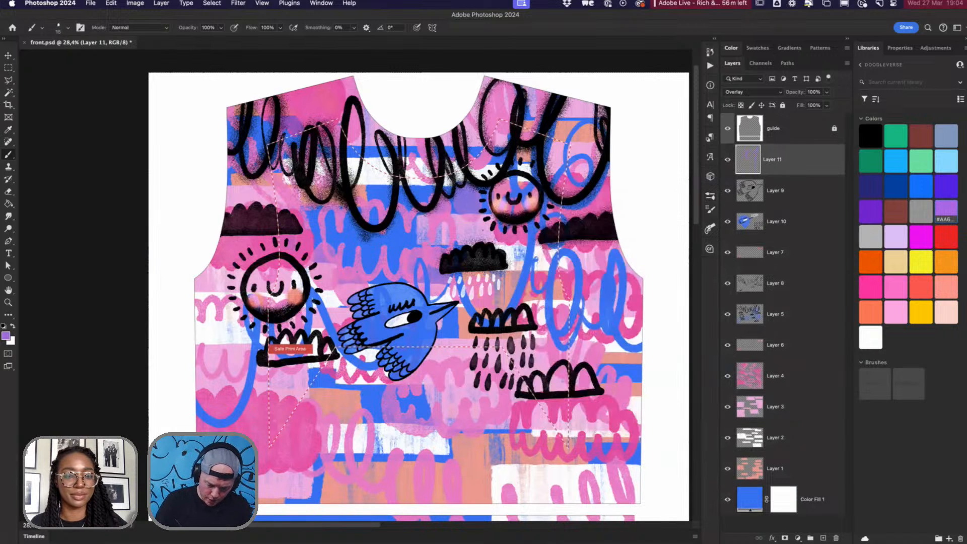
{"action": "mouse_move", "coordinate": [420, 242]}
{"action": "left_mouse_down"}
{"action": "mouse_move", "coordinate": [397, 236]}
{"action": "mouse_move", "coordinate": [391, 272]}
{"action": "mouse_move", "coordinate": [415, 259]}
{"action": "mouse_move", "coordinate": [439, 350]}
{"action": "mouse_move", "coordinate": [454, 305]}
{"action": "mouse_move", "coordinate": [468, 332]}
{"action": "mouse_move", "coordinate": [458, 357]}
{"action": "mouse_move", "coordinate": [486, 322]}
{"action": "mouse_move", "coordinate": [501, 370]}
{"action": "left_mouse_up"}
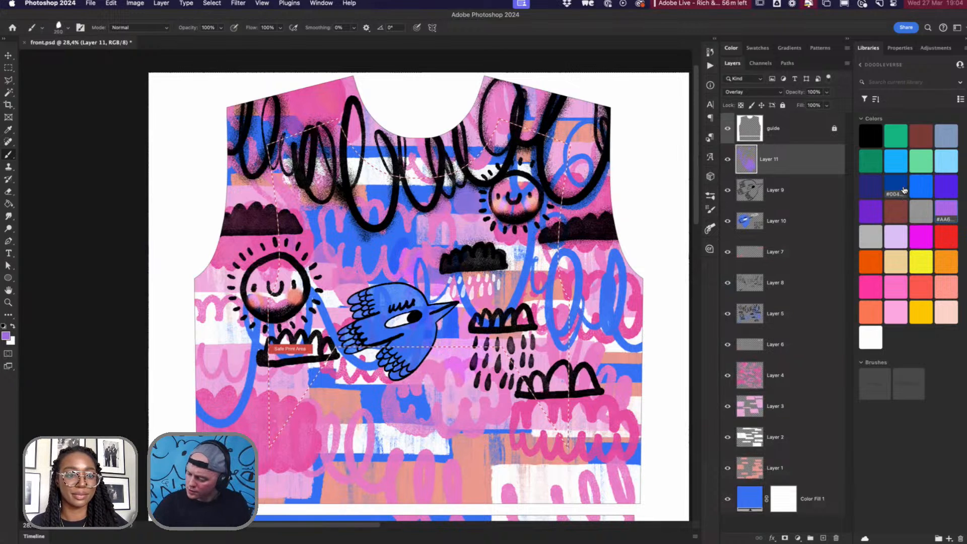
Step: Paint salmon pink strokes across the bird's lower body and wing, and bright blue strokes above and behind it
{"action": "left_click", "coordinate": [945, 288]}
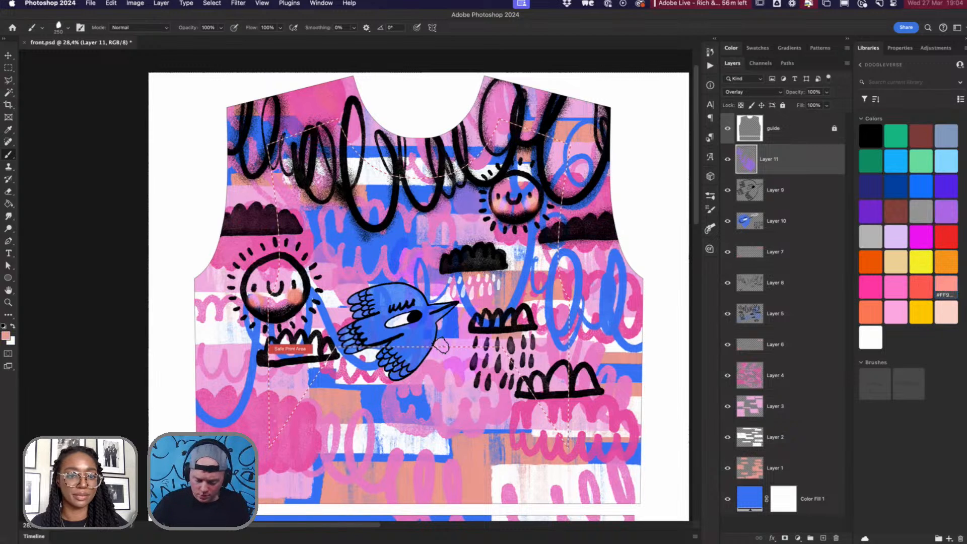
{"action": "mouse_move", "coordinate": [441, 345]}
{"action": "left_mouse_down"}
{"action": "mouse_move", "coordinate": [405, 353]}
{"action": "mouse_move", "coordinate": [404, 333]}
{"action": "mouse_move", "coordinate": [377, 334]}
{"action": "mouse_move", "coordinate": [365, 353]}
{"action": "left_mouse_up"}
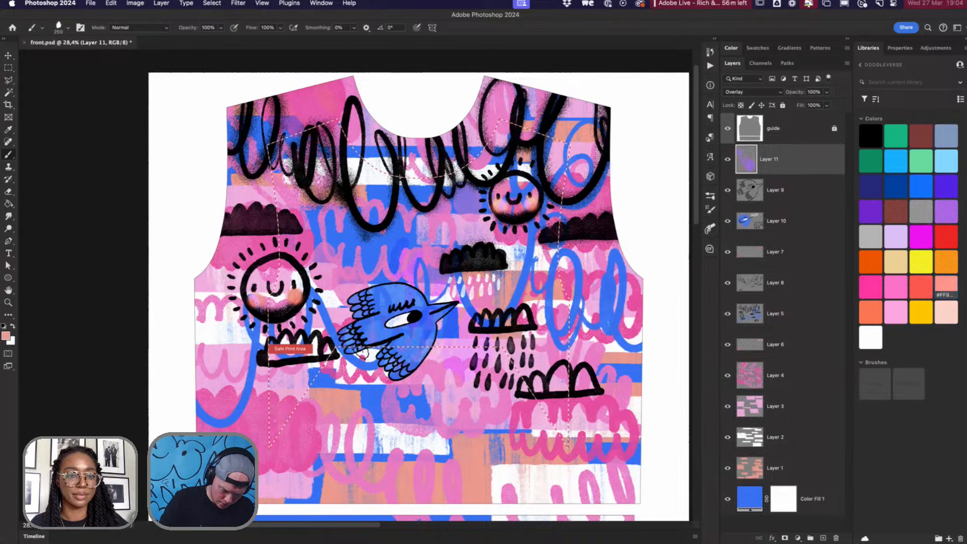
{"action": "scroll", "coordinate": [412, 337], "scroll_direction": "up", "scroll_amount": 5}
{"action": "scroll", "coordinate": [428, 355], "scroll_direction": "up", "scroll_amount": 2}
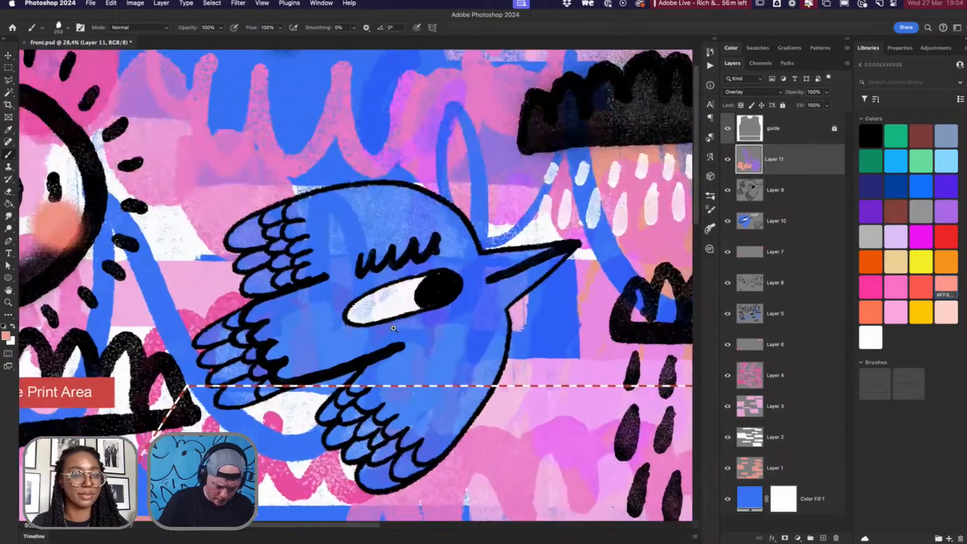
{"action": "scroll", "coordinate": [297, 217], "scroll_direction": "down", "scroll_amount": 2}
{"action": "scroll", "coordinate": [298, 217], "scroll_direction": "down", "scroll_amount": 3}
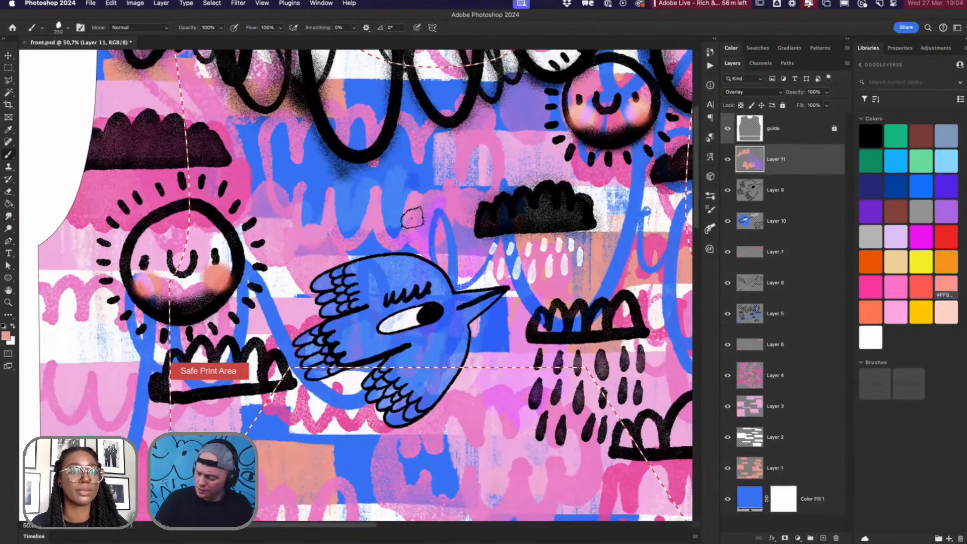
{"action": "left_click", "coordinate": [921, 187]}
{"action": "mouse_move", "coordinate": [413, 180]}
{"action": "left_mouse_down"}
{"action": "mouse_move", "coordinate": [337, 227]}
{"action": "mouse_move", "coordinate": [275, 330]}
{"action": "left_mouse_up"}
Step: Preview other blend modes for Layer 11 and set it to Screen
{"action": "left_click", "coordinate": [750, 93]}
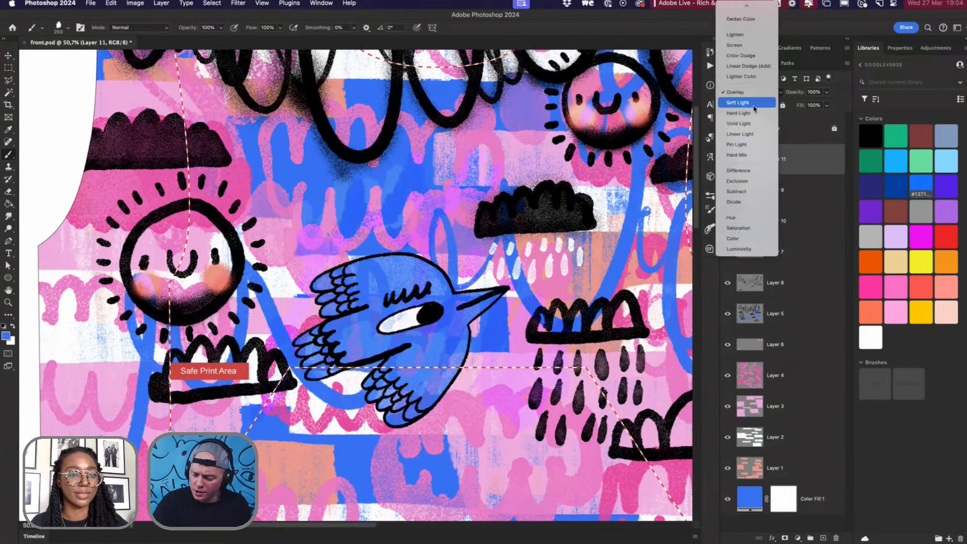
{"action": "key", "text": "Down"}
{"action": "key", "text": "Down"}
{"action": "key", "text": "Down"}
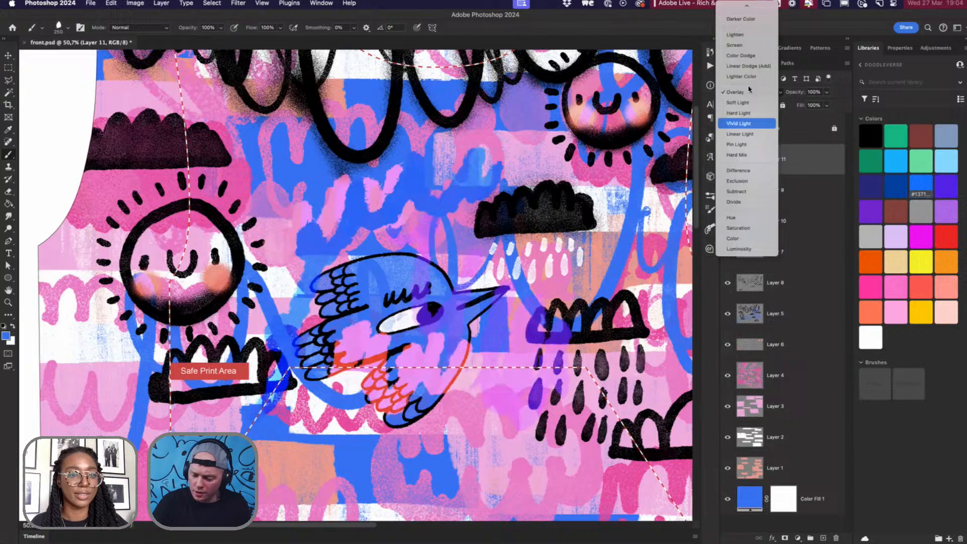
{"action": "left_click", "coordinate": [746, 46]}
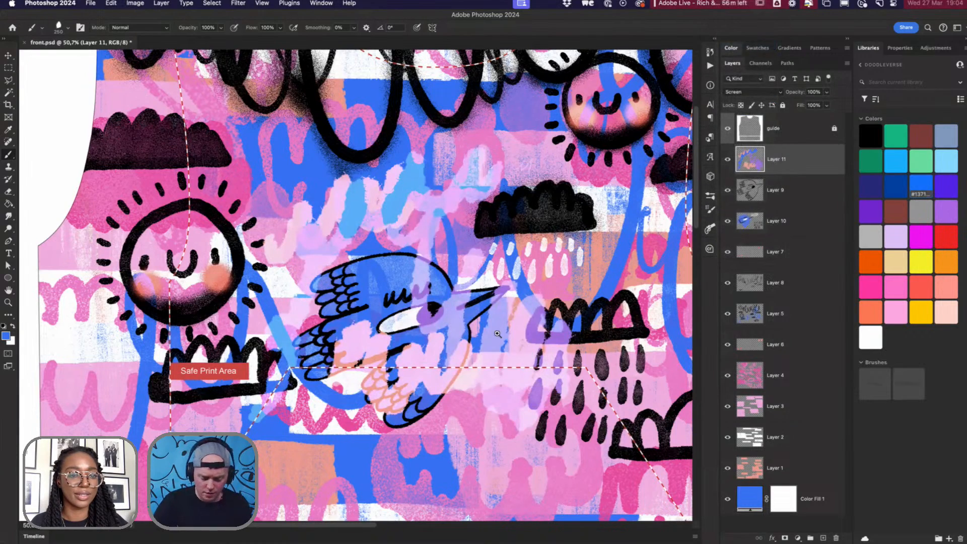
Step: Scribble blue loops over the sweatshirt's right edge, left cloud and upper lettering, and move Layer 11 below Layer 10
{"action": "scroll", "coordinate": [532, 352], "scroll_direction": "down", "scroll_amount": 3}
{"action": "mouse_move", "coordinate": [620, 335]}
{"action": "left_mouse_down"}
{"action": "mouse_move", "coordinate": [649, 305]}
{"action": "mouse_move", "coordinate": [668, 312]}
{"action": "mouse_move", "coordinate": [657, 340]}
{"action": "mouse_move", "coordinate": [668, 324]}
{"action": "mouse_move", "coordinate": [683, 391]}
{"action": "left_mouse_up"}
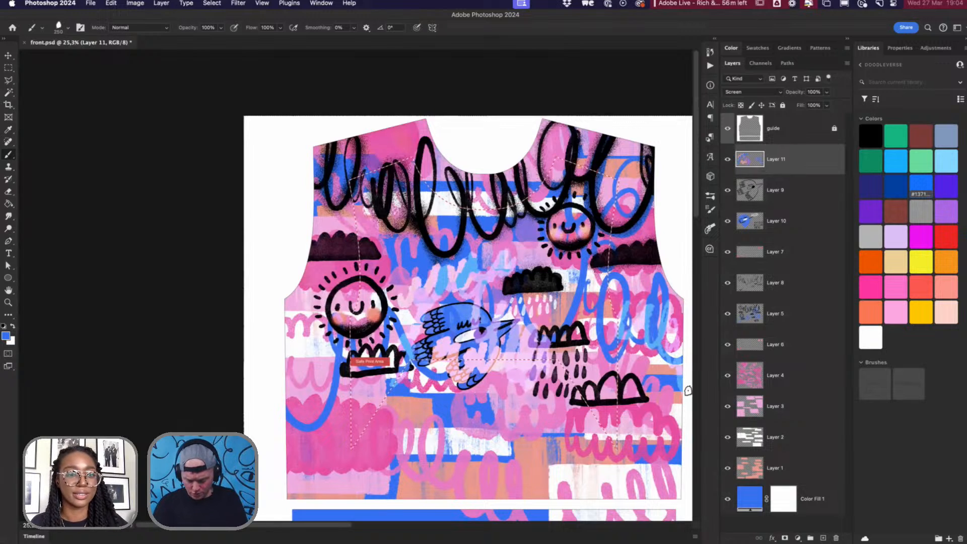
{"action": "mouse_move", "coordinate": [310, 237]}
{"action": "left_mouse_down"}
{"action": "mouse_move", "coordinate": [316, 267]}
{"action": "mouse_move", "coordinate": [345, 246]}
{"action": "mouse_move", "coordinate": [354, 220]}
{"action": "mouse_move", "coordinate": [408, 196]}
{"action": "mouse_move", "coordinate": [410, 162]}
{"action": "mouse_move", "coordinate": [440, 136]}
{"action": "mouse_move", "coordinate": [509, 143]}
{"action": "left_mouse_up"}
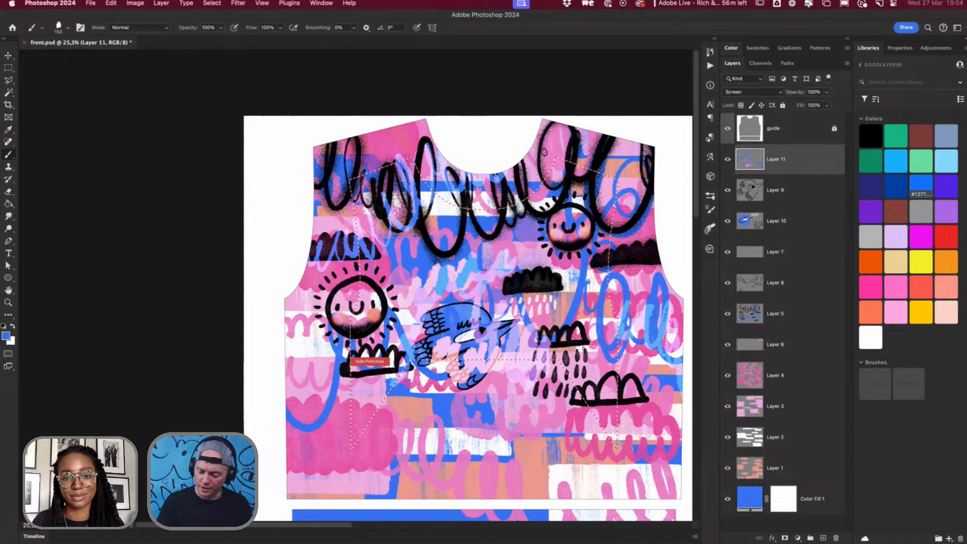
{"action": "left_click_drag", "start_coordinate": [753, 163], "coordinate": [754, 234]}
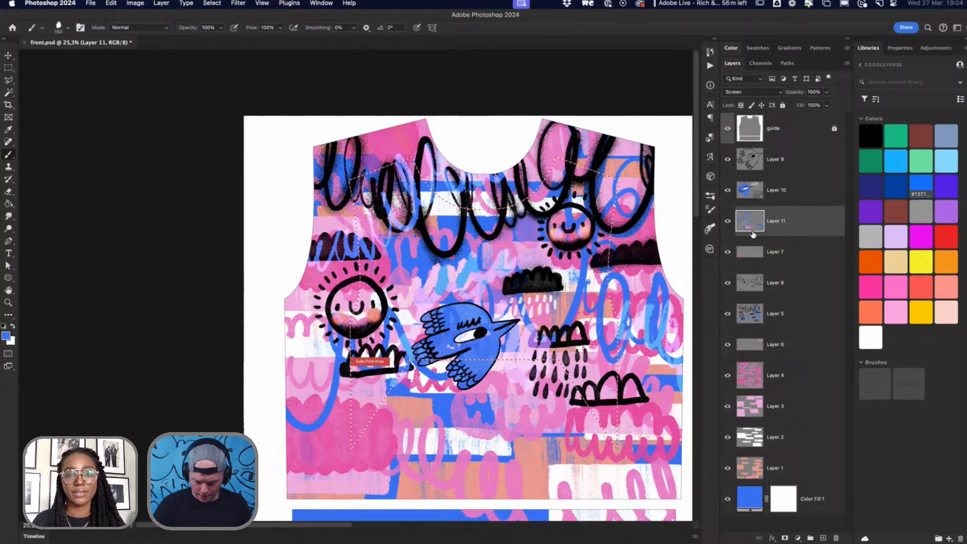
Step: Add a new layer above Layer 10 and set its blend mode to Dissolve
{"action": "left_click", "coordinate": [776, 190]}
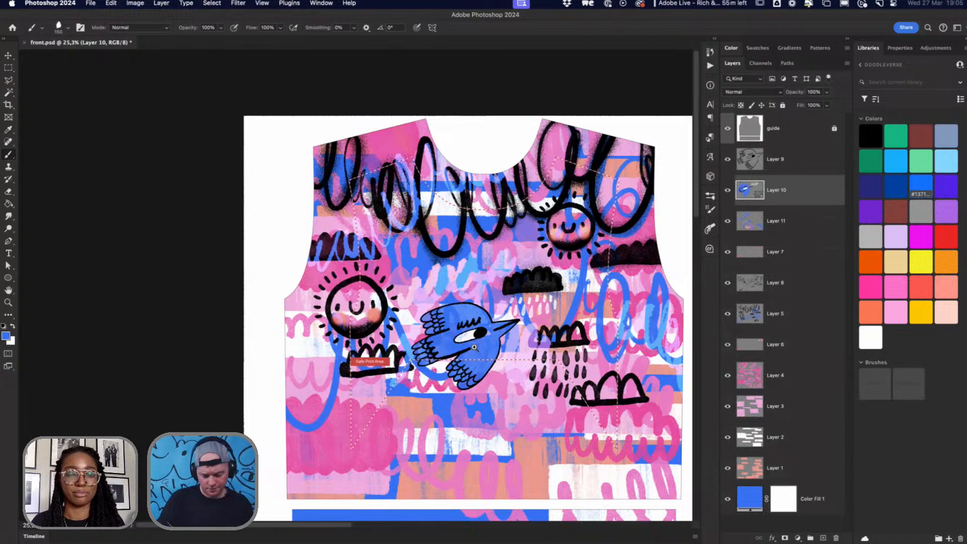
{"action": "scroll", "coordinate": [495, 351], "scroll_direction": "up", "scroll_amount": 2}
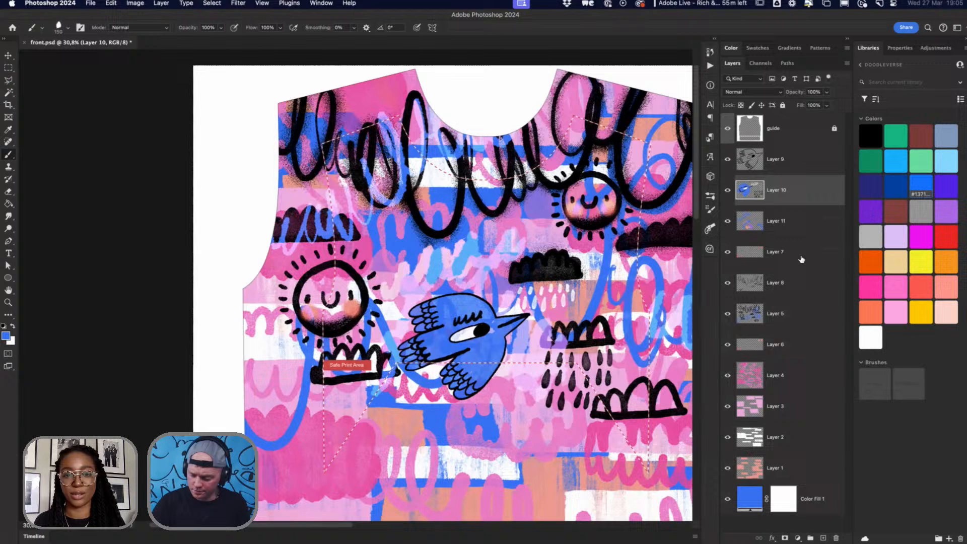
{"action": "left_click", "coordinate": [823, 538]}
{"action": "left_click", "coordinate": [741, 93]}
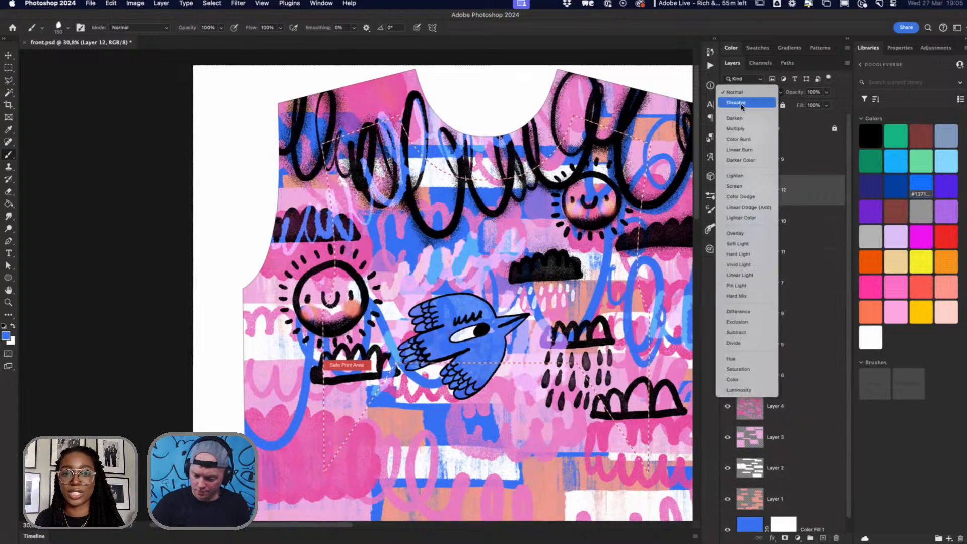
{"action": "left_click", "coordinate": [743, 104]}
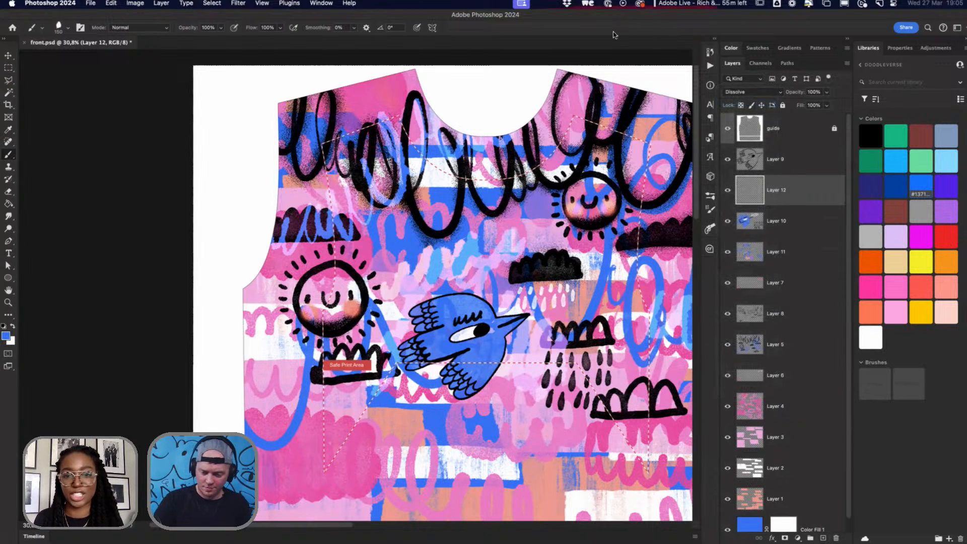
Step: Choose the recently used soft round brush, test a blue stroke above the bird and undo it
{"action": "left_click", "coordinate": [712, 198]}
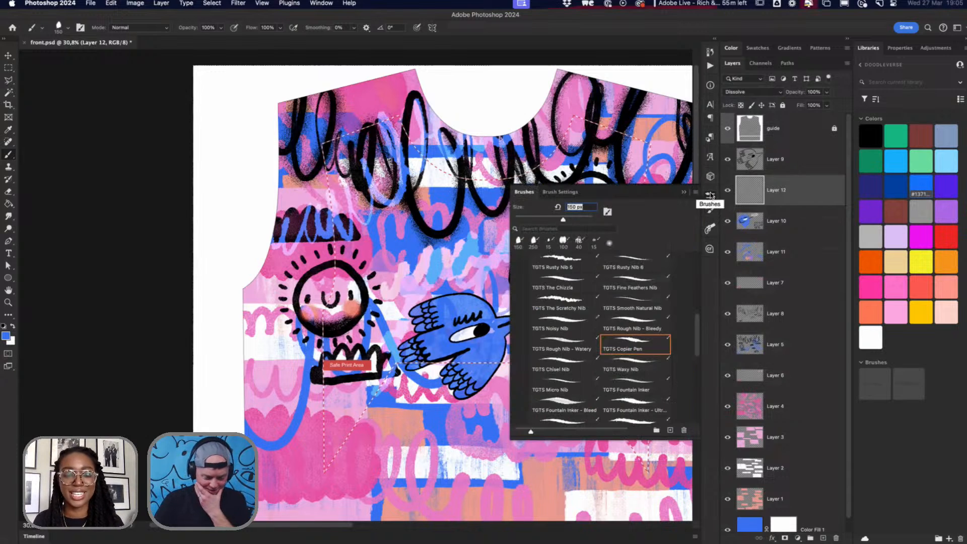
{"action": "left_click", "coordinate": [609, 242]}
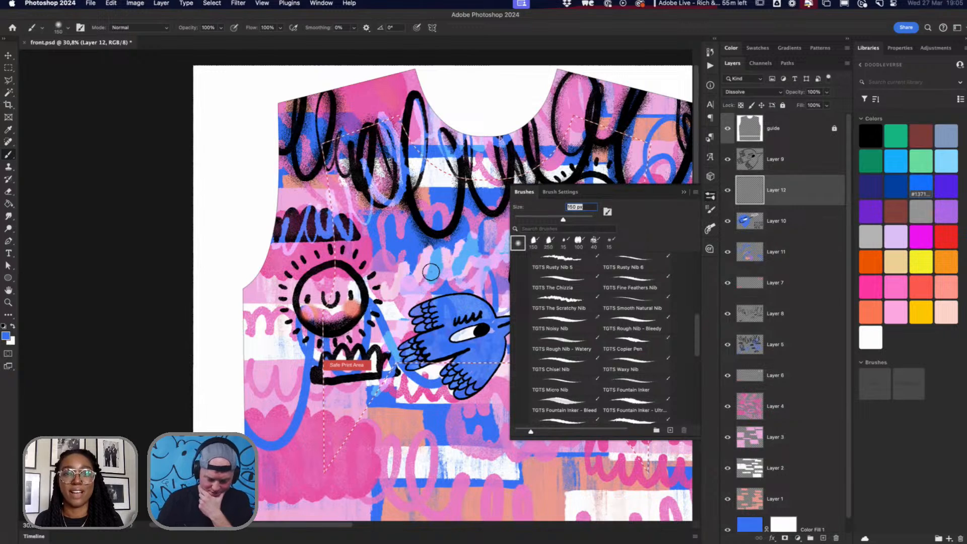
{"action": "left_click_drag", "start_coordinate": [431, 272], "coordinate": [444, 269]}
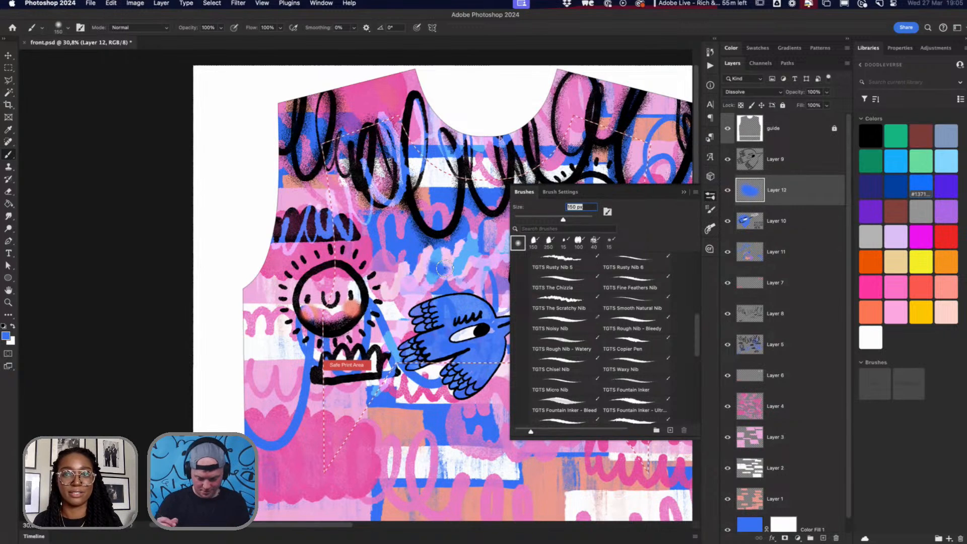
{"action": "left_click", "coordinate": [684, 191]}
{"action": "key", "text": "super+z"}
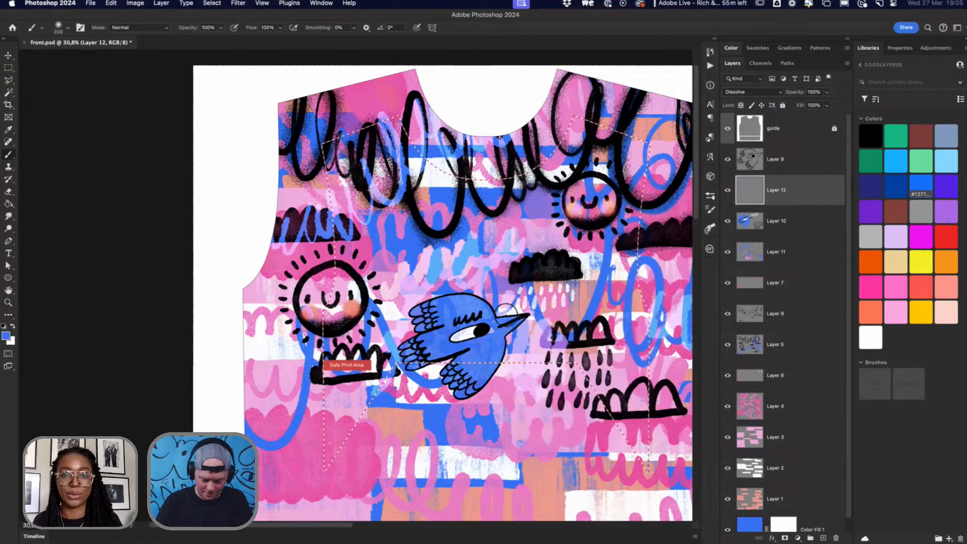
Step: Enlarge the brush to 500 px and shade the bird's head, wings and belly with grainy dark blue
{"action": "key", "text": "bracketright"}
{"action": "key", "text": "bracketright"}
{"action": "key", "text": "bracketright"}
{"action": "key", "text": "bracketright"}
{"action": "key", "text": "bracketright"}
{"action": "key", "text": "bracketright"}
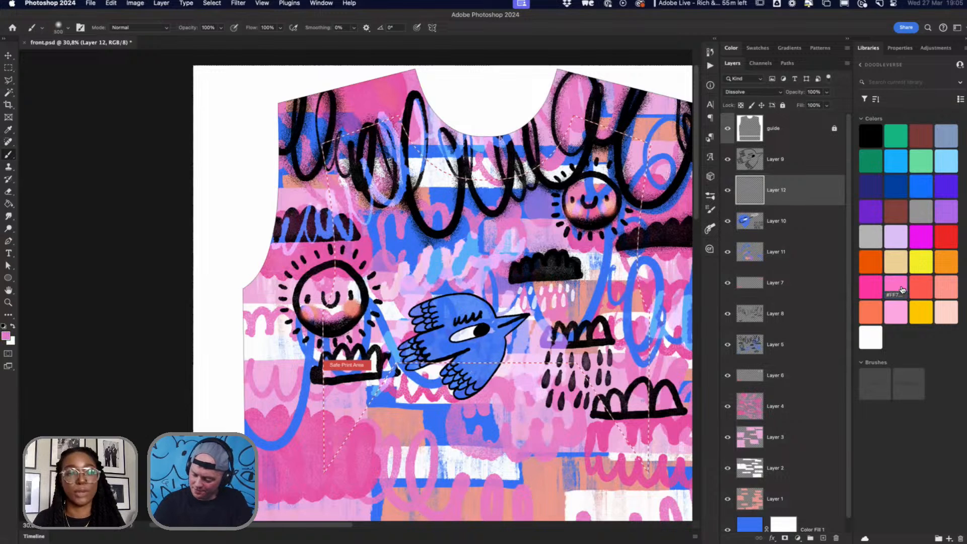
{"action": "left_click", "coordinate": [895, 187]}
{"action": "mouse_move", "coordinate": [431, 348]}
{"action": "left_mouse_down"}
{"action": "mouse_move", "coordinate": [413, 359]}
{"action": "mouse_move", "coordinate": [419, 344]}
{"action": "mouse_move", "coordinate": [471, 392]}
{"action": "mouse_move", "coordinate": [460, 366]}
{"action": "mouse_move", "coordinate": [460, 390]}
{"action": "mouse_move", "coordinate": [485, 384]}
{"action": "mouse_move", "coordinate": [422, 312]}
{"action": "mouse_move", "coordinate": [437, 323]}
{"action": "mouse_move", "coordinate": [445, 304]}
{"action": "mouse_move", "coordinate": [423, 322]}
{"action": "mouse_move", "coordinate": [444, 301]}
{"action": "left_mouse_up"}
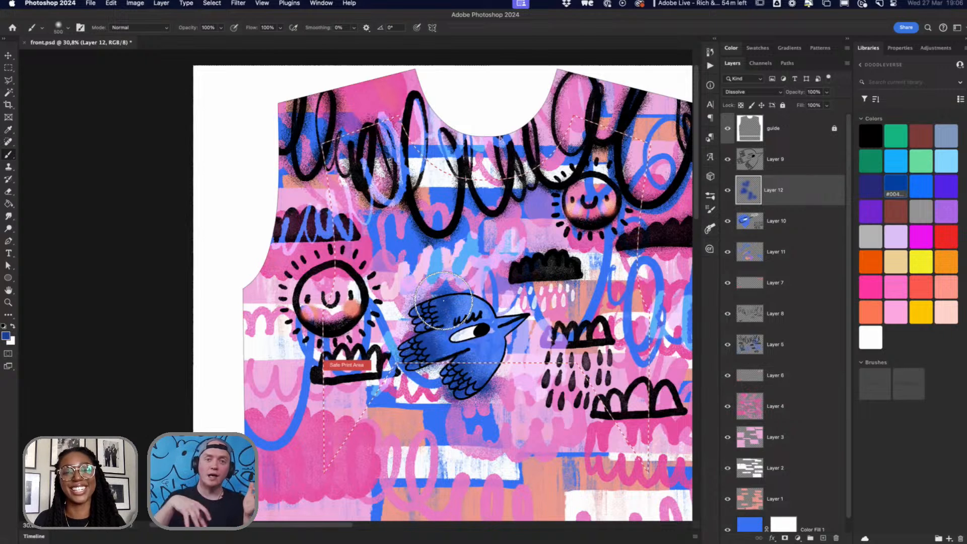
{"action": "mouse_move", "coordinate": [443, 301]}
{"action": "left_mouse_down"}
{"action": "mouse_move", "coordinate": [461, 382]}
{"action": "mouse_move", "coordinate": [489, 362]}
{"action": "mouse_move", "coordinate": [478, 382]}
{"action": "mouse_move", "coordinate": [520, 369]}
{"action": "mouse_move", "coordinate": [504, 385]}
{"action": "left_mouse_up"}
Step: Undo a trial dark blue stroke over the cloud and spray grainy dark blue beside the right-hand sun
{"action": "mouse_move", "coordinate": [559, 275]}
{"action": "left_mouse_down"}
{"action": "mouse_move", "coordinate": [564, 222]}
{"action": "mouse_move", "coordinate": [555, 252]}
{"action": "mouse_move", "coordinate": [564, 260]}
{"action": "left_mouse_up"}
{"action": "key", "text": "super+z"}
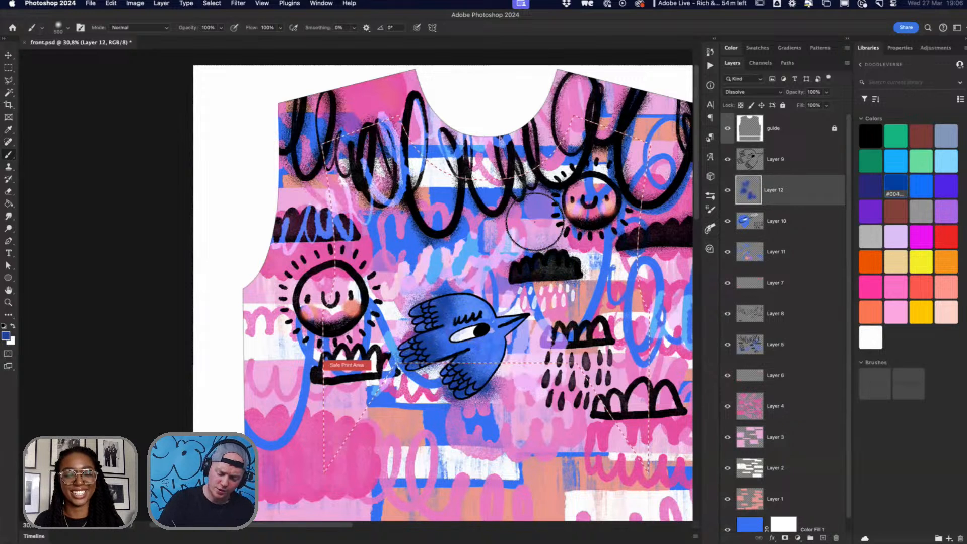
{"action": "mouse_move", "coordinate": [539, 222]}
{"action": "left_mouse_down"}
{"action": "mouse_move", "coordinate": [529, 211]}
{"action": "mouse_move", "coordinate": [544, 191]}
{"action": "left_mouse_up"}
{"action": "scroll", "coordinate": [554, 216], "scroll_direction": "up", "scroll_amount": 2}
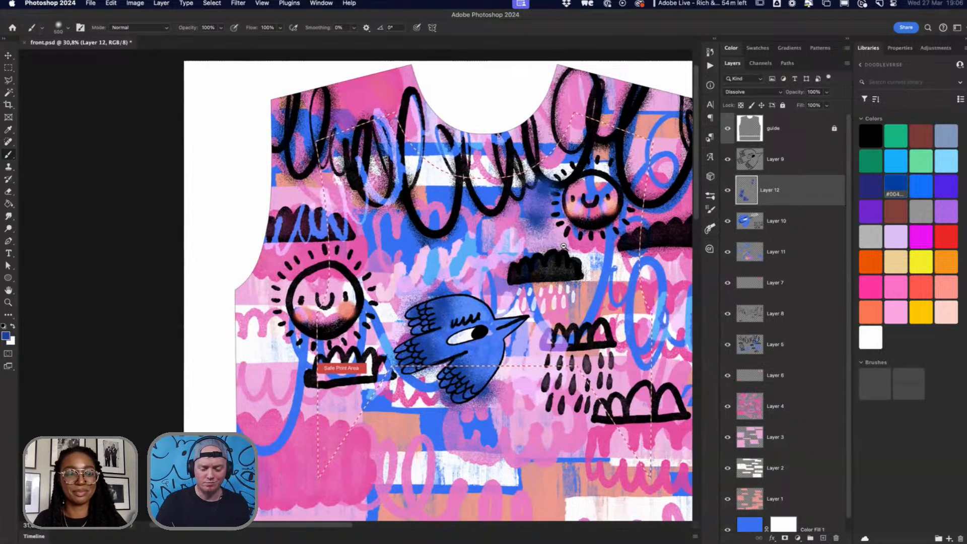
{"action": "scroll", "coordinate": [556, 218], "scroll_direction": "left", "scroll_amount": 3}
{"action": "scroll", "coordinate": [556, 219], "scroll_direction": "down", "scroll_amount": 3}
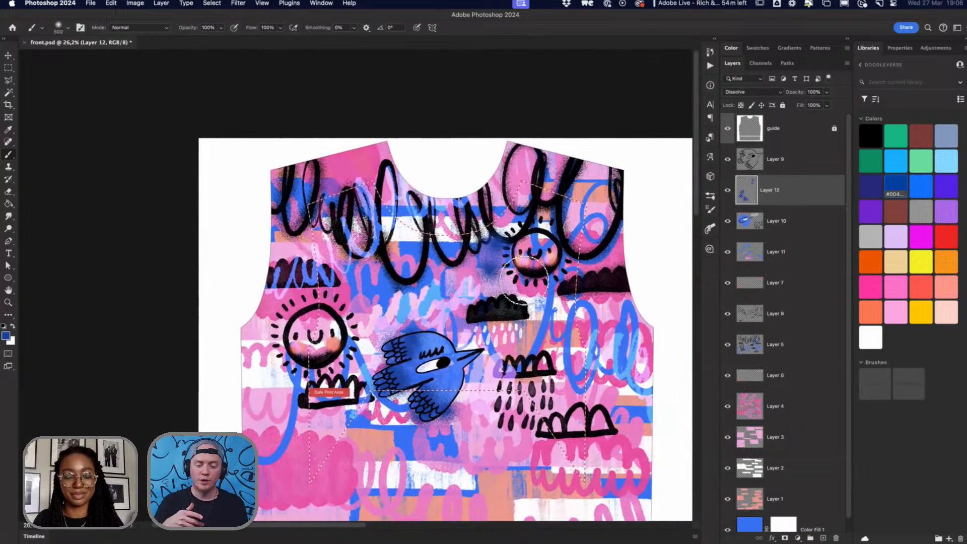
Step: Spray grainy dark blue along the sweatshirt's right shoulder and enlarge the brush to 800 px
{"action": "mouse_move", "coordinate": [534, 151]}
{"action": "left_mouse_down"}
{"action": "mouse_move", "coordinate": [611, 156]}
{"action": "mouse_move", "coordinate": [634, 170]}
{"action": "mouse_move", "coordinate": [640, 261]}
{"action": "mouse_move", "coordinate": [625, 186]}
{"action": "mouse_move", "coordinate": [582, 169]}
{"action": "mouse_move", "coordinate": [619, 209]}
{"action": "mouse_move", "coordinate": [620, 262]}
{"action": "left_mouse_up"}
{"action": "key", "text": "bracketright"}
{"action": "key", "text": "bracketright"}
{"action": "key", "text": "bracketright"}
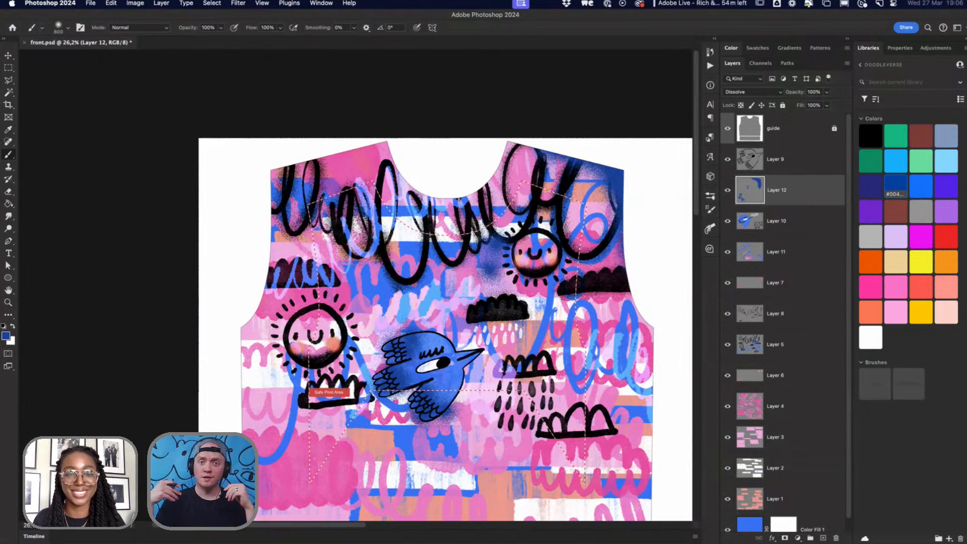
{"action": "key", "text": "m"}
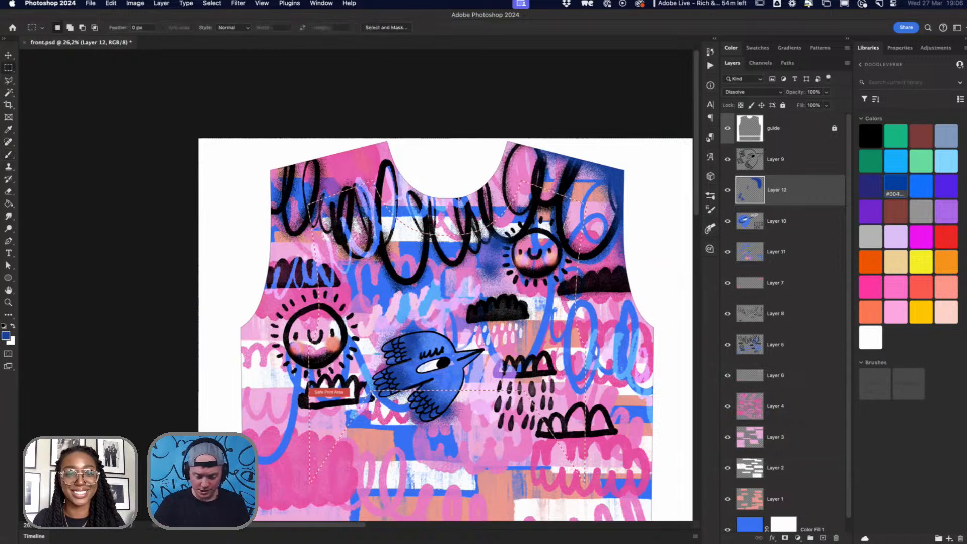
{"action": "mouse_move", "coordinate": [419, 222]}
{"action": "left_mouse_down"}
{"action": "mouse_move", "coordinate": [496, 272]}
{"action": "mouse_move", "coordinate": [562, 360]}
{"action": "left_mouse_up"}
{"action": "scroll", "coordinate": [558, 315], "scroll_direction": "up", "scroll_amount": 5}
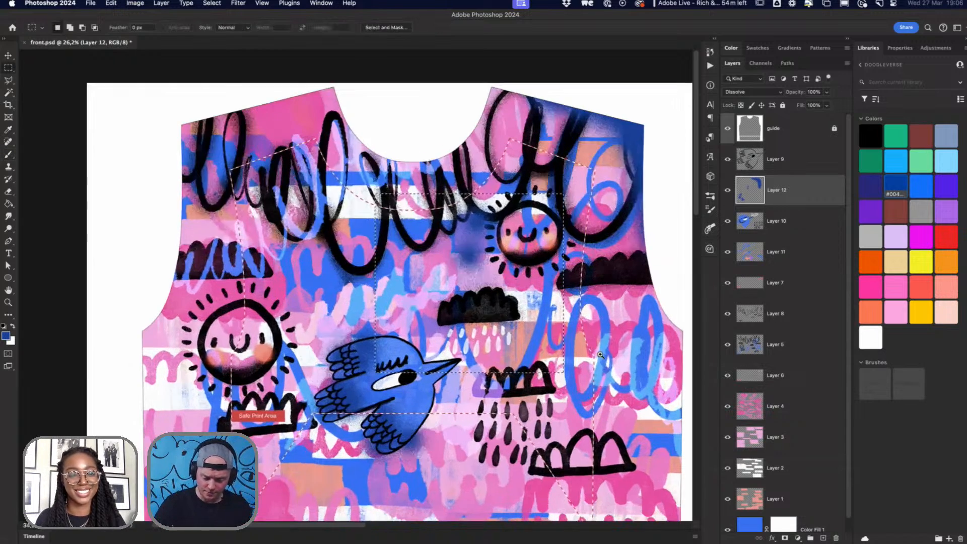
{"action": "scroll", "coordinate": [573, 342], "scroll_direction": "down", "scroll_amount": 5}
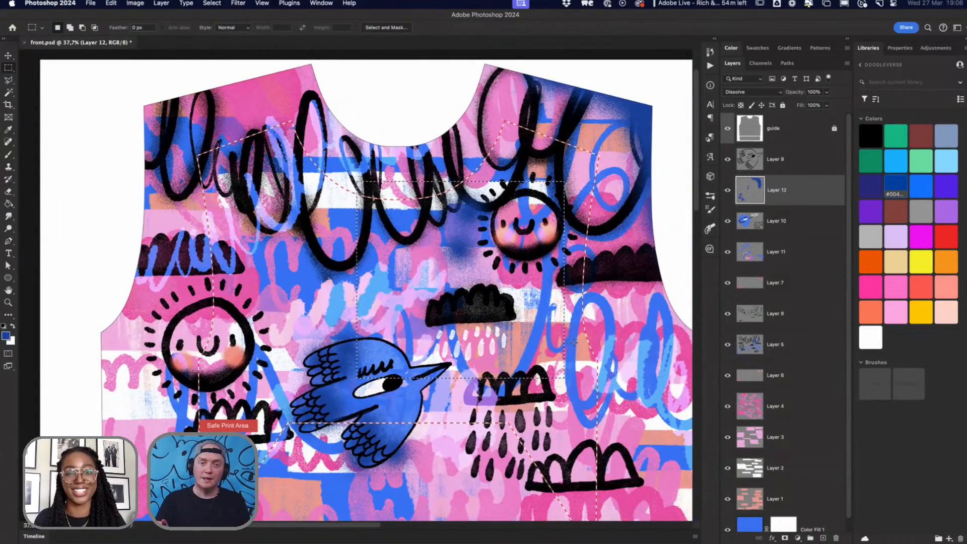
{"action": "scroll", "coordinate": [575, 345], "scroll_direction": "down", "scroll_amount": 1}
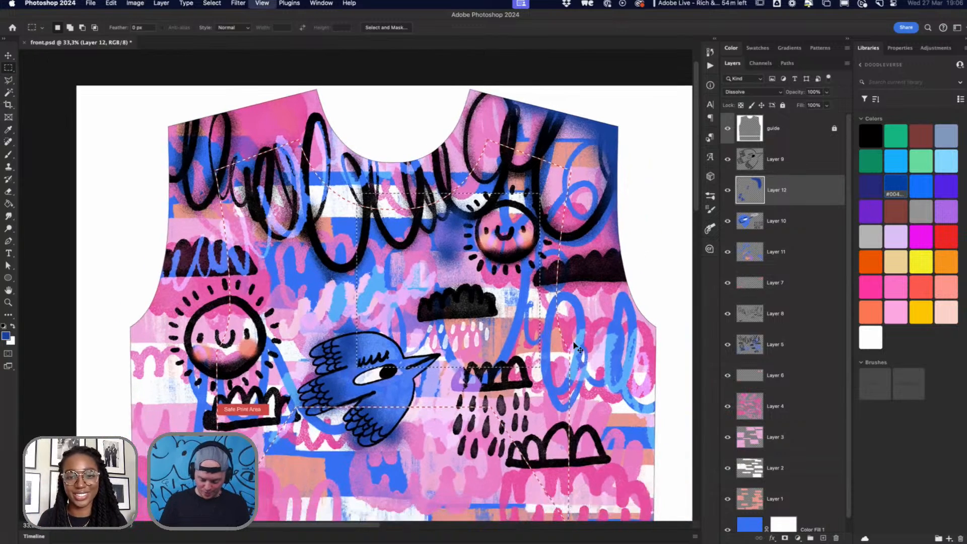
{"action": "scroll", "coordinate": [575, 345], "scroll_direction": "down", "scroll_amount": 1}
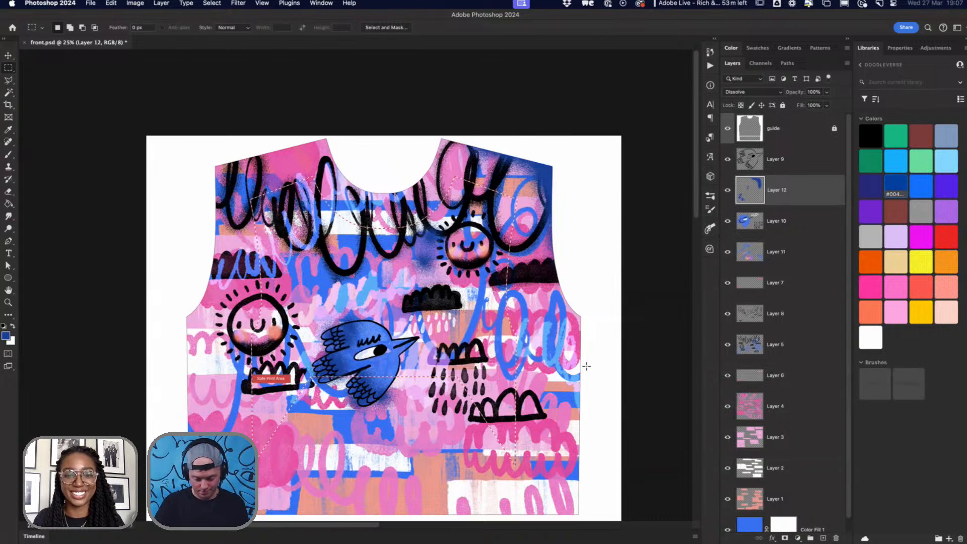
Step: Spray grainy dark blue along the sweatshirt's left shoulder and side and over its lower right corner
{"action": "key", "text": "b"}
{"action": "mouse_move", "coordinate": [197, 341]}
{"action": "left_mouse_down"}
{"action": "mouse_move", "coordinate": [229, 166]}
{"action": "mouse_move", "coordinate": [254, 160]}
{"action": "mouse_move", "coordinate": [244, 170]}
{"action": "mouse_move", "coordinate": [265, 157]}
{"action": "left_mouse_up"}
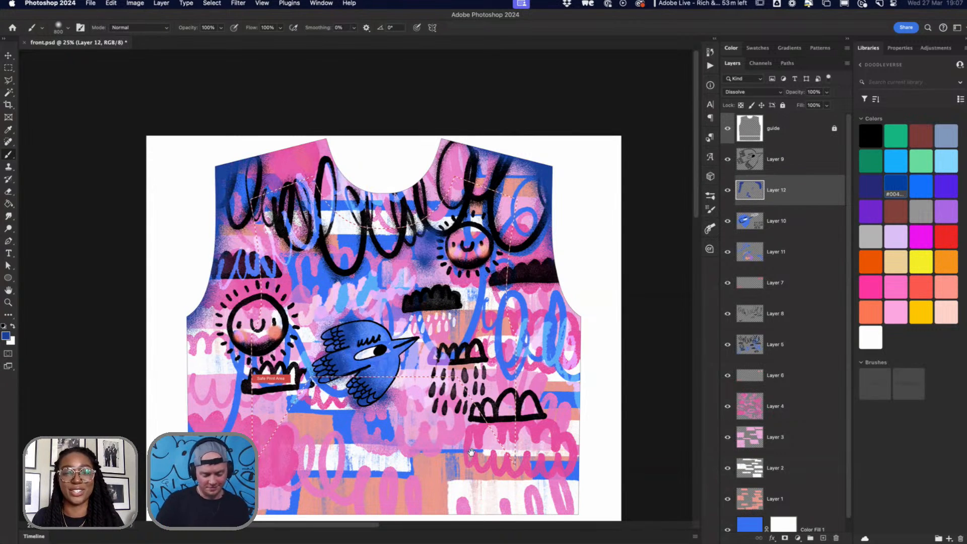
{"action": "scroll", "coordinate": [383, 328], "scroll_direction": "down", "scroll_amount": 5}
{"action": "scroll", "coordinate": [383, 327], "scroll_direction": "left", "scroll_amount": 2}
{"action": "mouse_move", "coordinate": [476, 410]}
{"action": "left_mouse_down"}
{"action": "mouse_move", "coordinate": [564, 413]}
{"action": "mouse_move", "coordinate": [589, 403]}
{"action": "mouse_move", "coordinate": [597, 373]}
{"action": "mouse_move", "coordinate": [554, 408]}
{"action": "mouse_move", "coordinate": [534, 453]}
{"action": "mouse_move", "coordinate": [579, 443]}
{"action": "mouse_move", "coordinate": [602, 353]}
{"action": "mouse_move", "coordinate": [584, 388]}
{"action": "mouse_move", "coordinate": [524, 400]}
{"action": "left_mouse_up"}
Step: Make Layer 9 active, choose a 40 px inking nib brush and reset the paint colour to black
{"action": "left_click", "coordinate": [752, 161]}
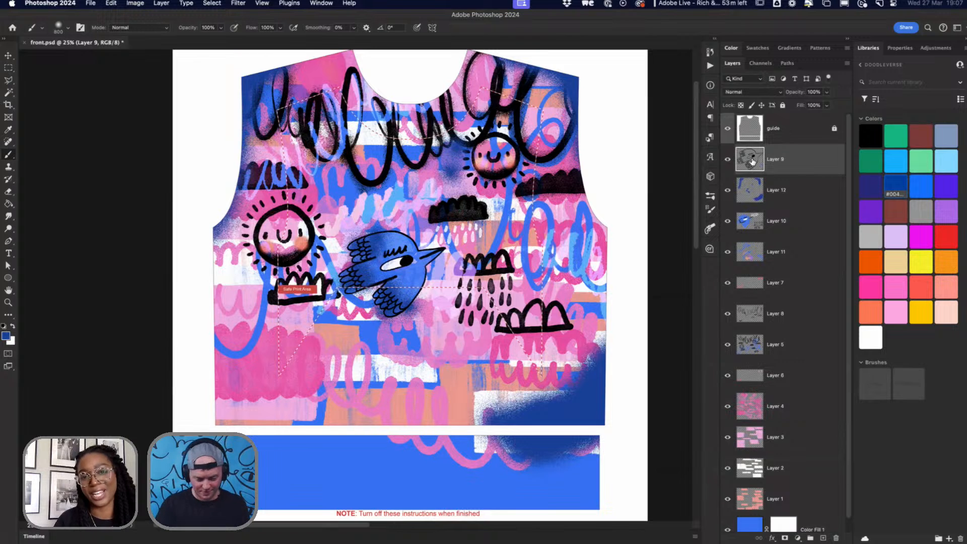
{"action": "left_click", "coordinate": [710, 209]}
{"action": "left_click", "coordinate": [642, 344]}
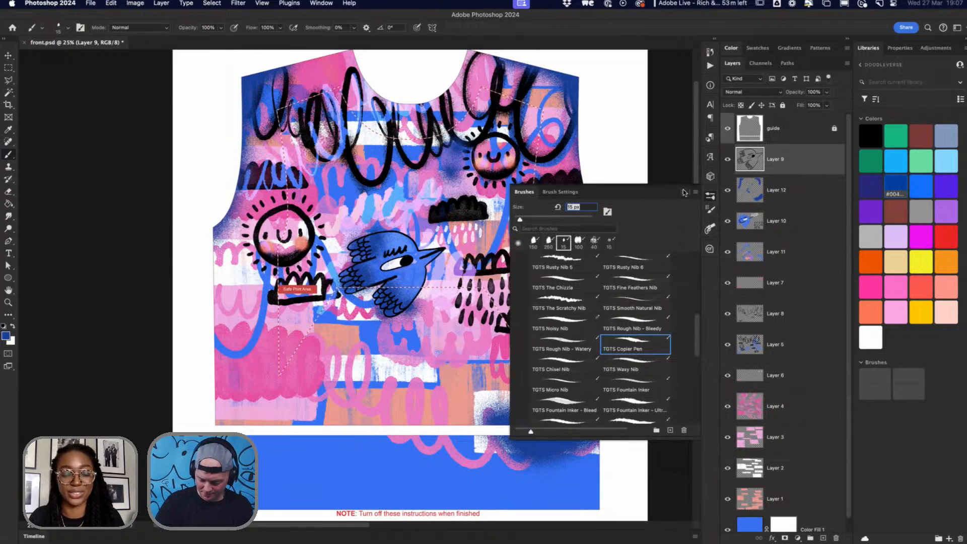
{"action": "left_click", "coordinate": [637, 264]}
{"action": "left_click", "coordinate": [685, 193]}
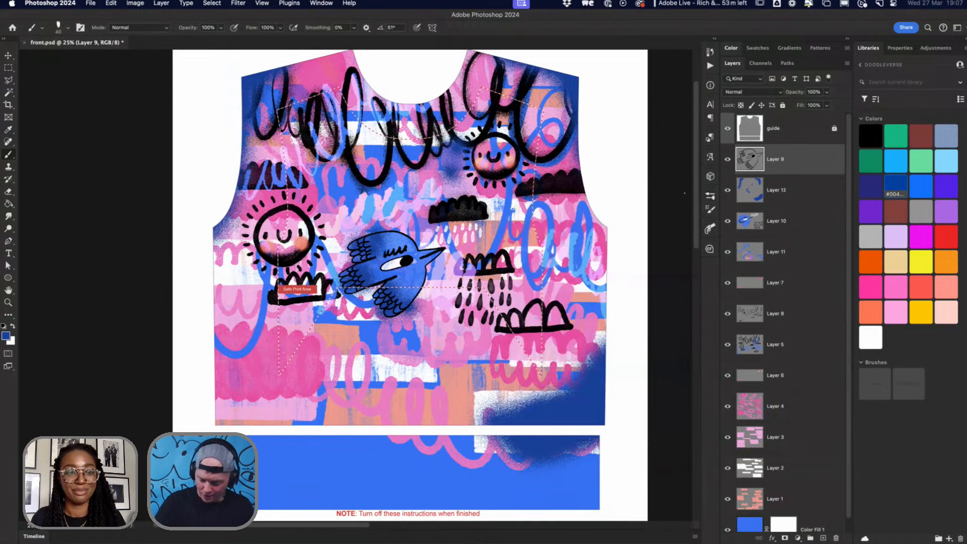
{"action": "key", "text": "d"}
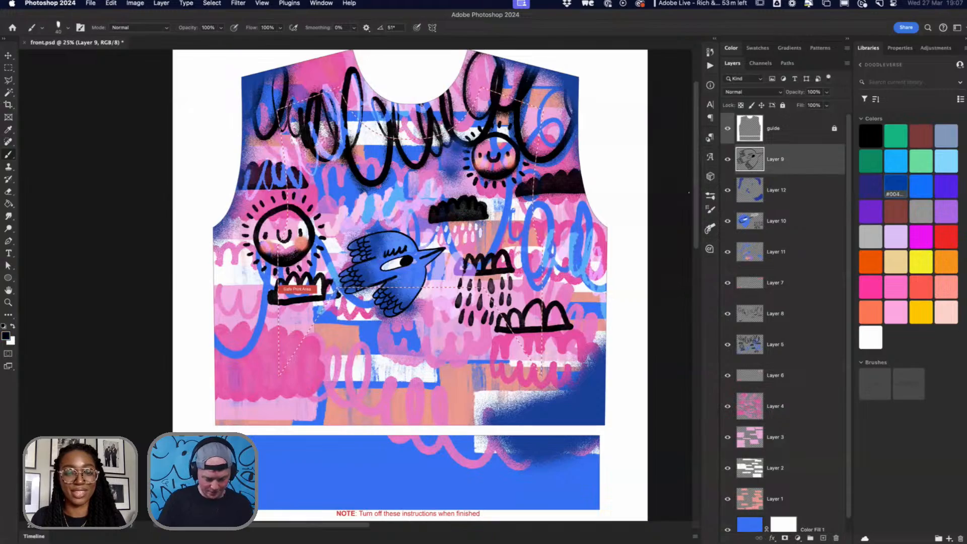
Step: Ink a smaller second bird above the blue one, with a body outline, wing edges, divided beak, eye and lashes
{"action": "scroll", "coordinate": [453, 275], "scroll_direction": "up", "scroll_amount": 5}
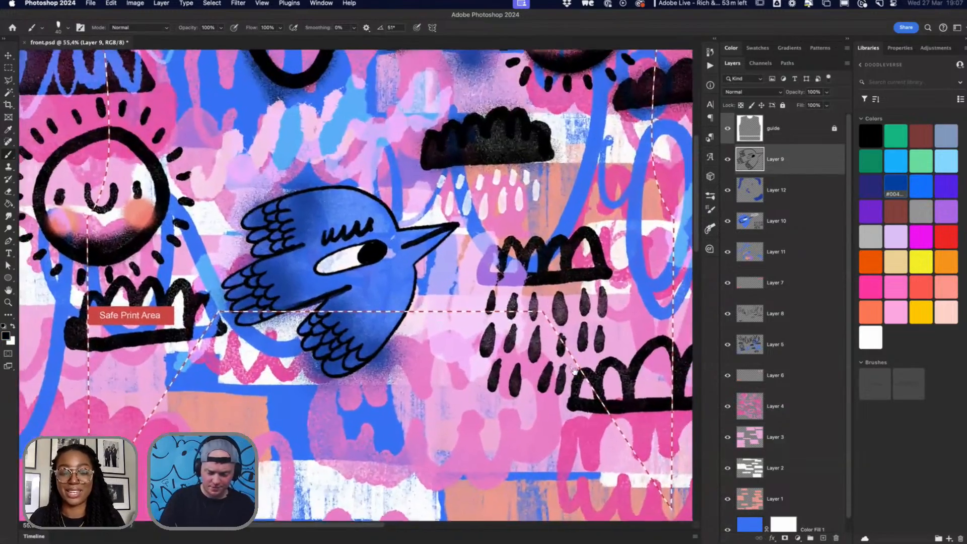
{"action": "left_click_drag", "start_coordinate": [476, 272], "coordinate": [620, 444]}
{"action": "mouse_move", "coordinate": [568, 244]}
{"action": "left_mouse_down"}
{"action": "mouse_move", "coordinate": [615, 227]}
{"action": "mouse_move", "coordinate": [590, 265]}
{"action": "mouse_move", "coordinate": [453, 243]}
{"action": "mouse_move", "coordinate": [444, 260]}
{"action": "mouse_move", "coordinate": [467, 256]}
{"action": "mouse_move", "coordinate": [447, 261]}
{"action": "mouse_move", "coordinate": [458, 281]}
{"action": "mouse_move", "coordinate": [487, 274]}
{"action": "mouse_move", "coordinate": [429, 304]}
{"action": "mouse_move", "coordinate": [463, 335]}
{"action": "mouse_move", "coordinate": [520, 311]}
{"action": "mouse_move", "coordinate": [505, 321]}
{"action": "mouse_move", "coordinate": [517, 315]}
{"action": "mouse_move", "coordinate": [527, 342]}
{"action": "mouse_move", "coordinate": [552, 336]}
{"action": "mouse_move", "coordinate": [592, 262]}
{"action": "left_mouse_up"}
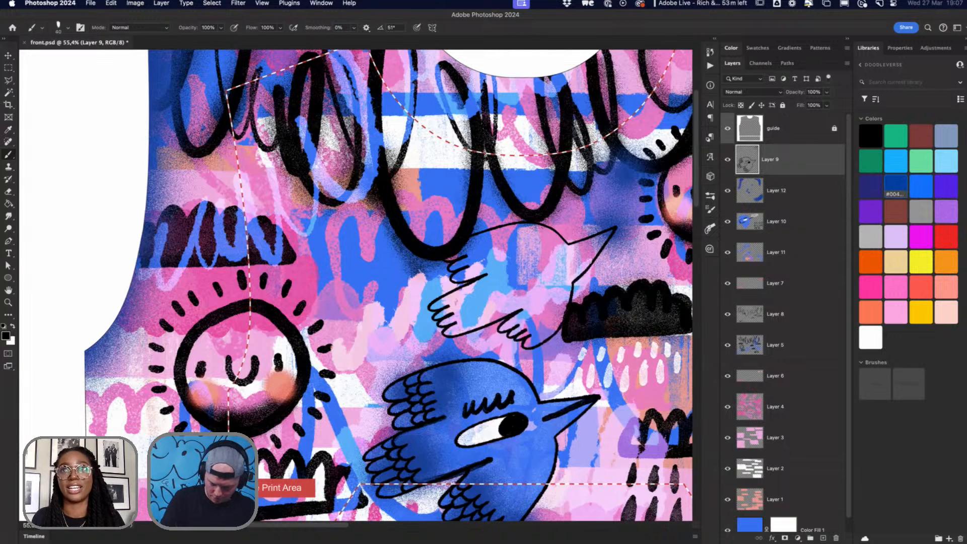
{"action": "left_click_drag", "start_coordinate": [615, 227], "coordinate": [568, 260]}
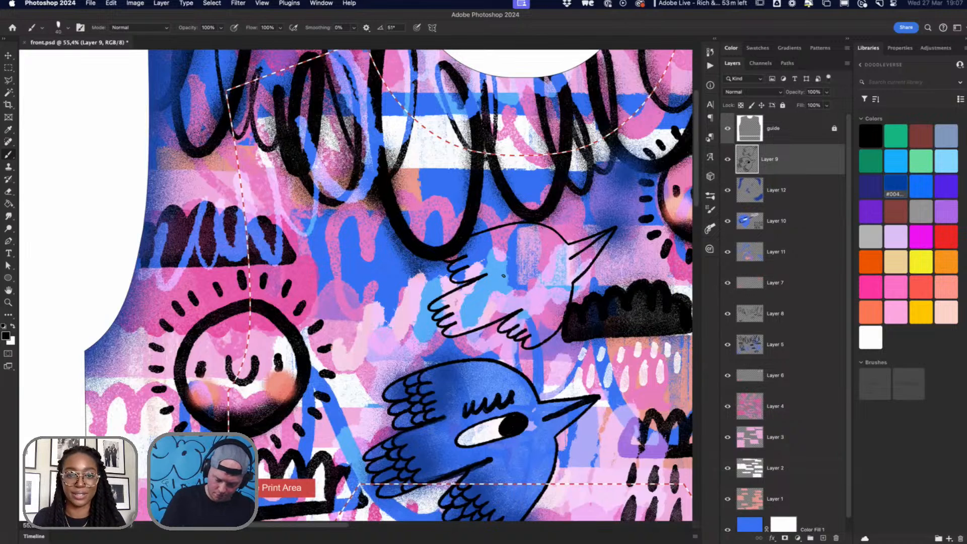
{"action": "mouse_move", "coordinate": [503, 276]}
{"action": "left_mouse_down"}
{"action": "mouse_move", "coordinate": [559, 260]}
{"action": "mouse_move", "coordinate": [516, 291]}
{"action": "mouse_move", "coordinate": [501, 284]}
{"action": "mouse_move", "coordinate": [510, 268]}
{"action": "mouse_move", "coordinate": [557, 267]}
{"action": "mouse_move", "coordinate": [544, 255]}
{"action": "mouse_move", "coordinate": [556, 261]}
{"action": "mouse_move", "coordinate": [510, 259]}
{"action": "mouse_move", "coordinate": [550, 245]}
{"action": "left_mouse_up"}
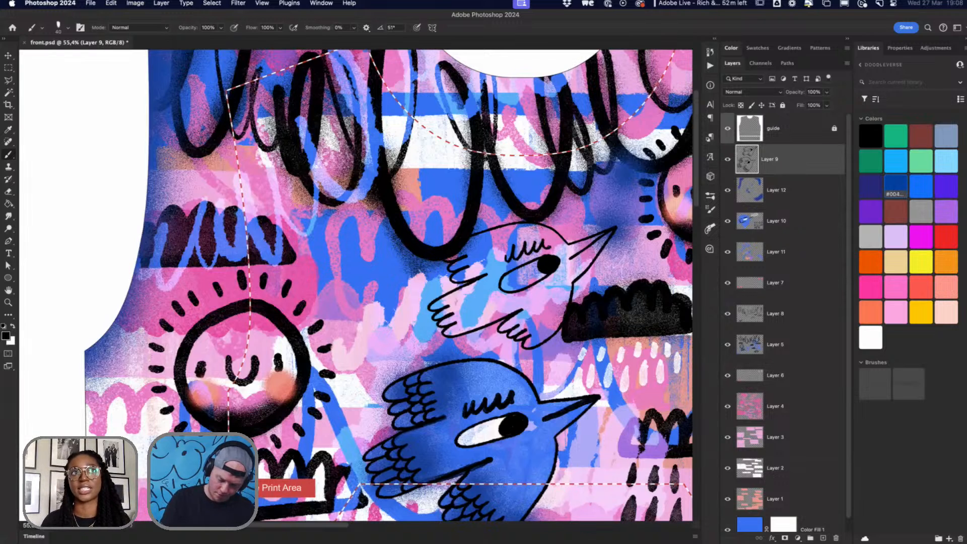
Step: Fill the second bird's wings and tail with rows of black scalloped feathers, enlarging the brush to 50 px
{"action": "left_click_drag", "start_coordinate": [442, 300], "coordinate": [473, 333]}
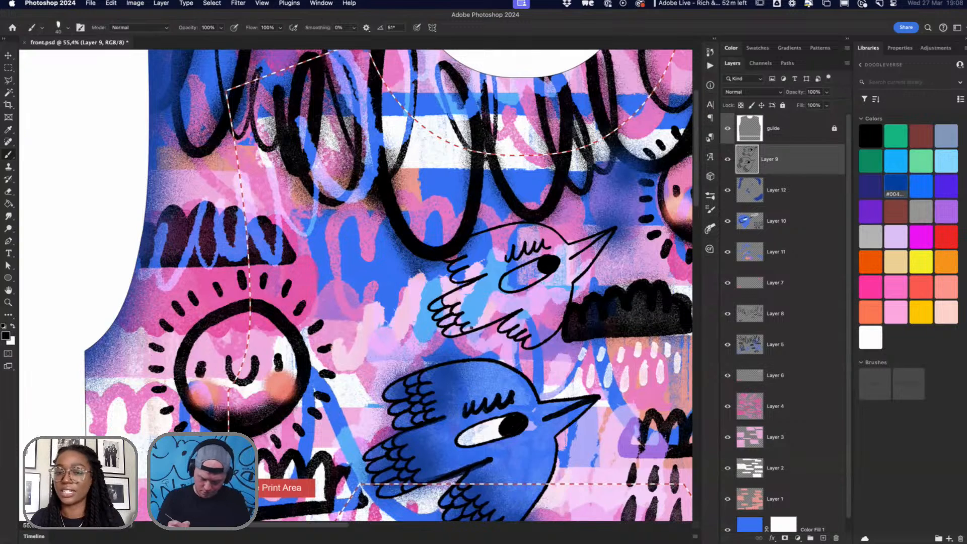
{"action": "mouse_move", "coordinate": [454, 287]}
{"action": "left_mouse_down"}
{"action": "mouse_move", "coordinate": [481, 326]}
{"action": "mouse_move", "coordinate": [442, 292]}
{"action": "mouse_move", "coordinate": [468, 288]}
{"action": "mouse_move", "coordinate": [463, 295]}
{"action": "mouse_move", "coordinate": [491, 314]}
{"action": "left_mouse_up"}
{"action": "left_click_drag", "start_coordinate": [466, 249], "coordinate": [474, 280]}
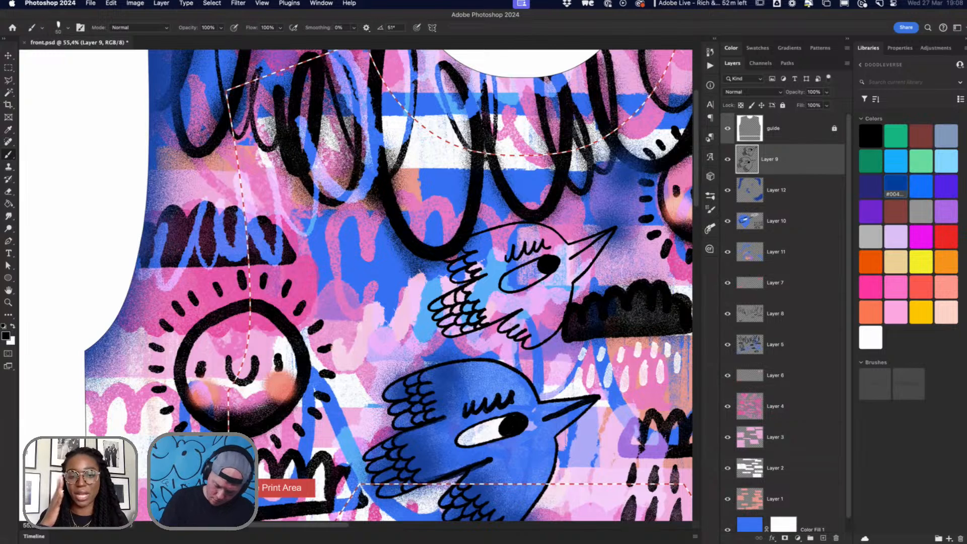
{"action": "left_click_drag", "start_coordinate": [509, 318], "coordinate": [548, 343]}
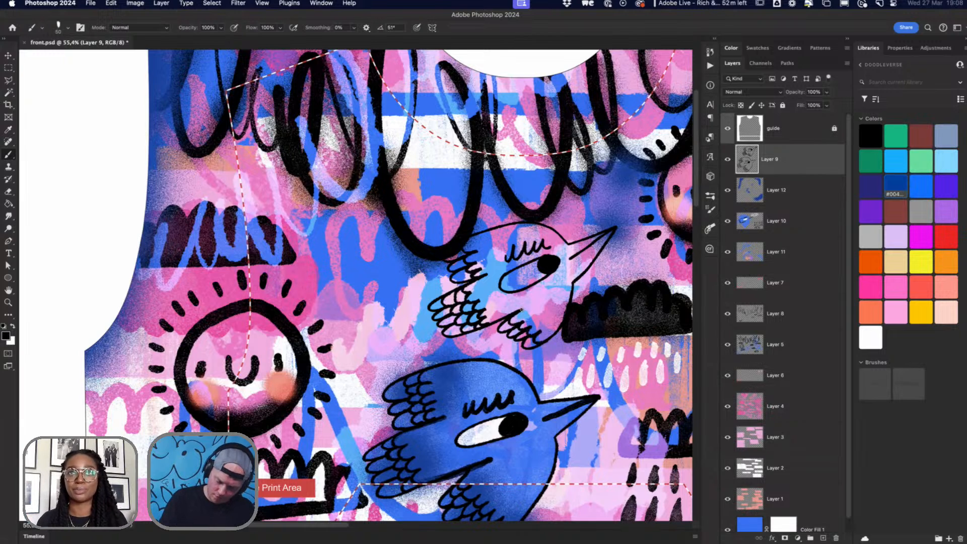
{"action": "left_click_drag", "start_coordinate": [520, 309], "coordinate": [555, 339]}
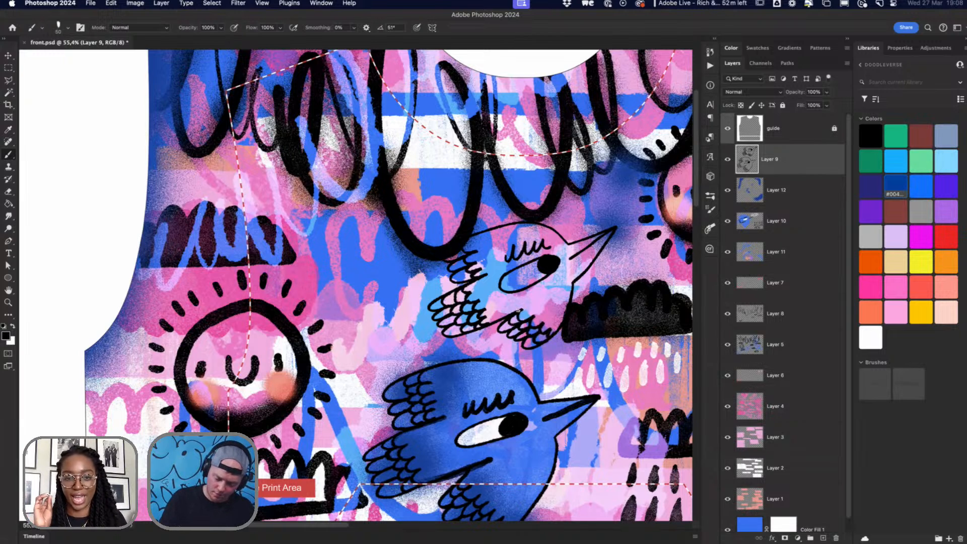
{"action": "mouse_move", "coordinate": [479, 235]}
{"action": "left_mouse_down"}
{"action": "mouse_move", "coordinate": [495, 272]}
{"action": "mouse_move", "coordinate": [494, 264]}
{"action": "left_mouse_up"}
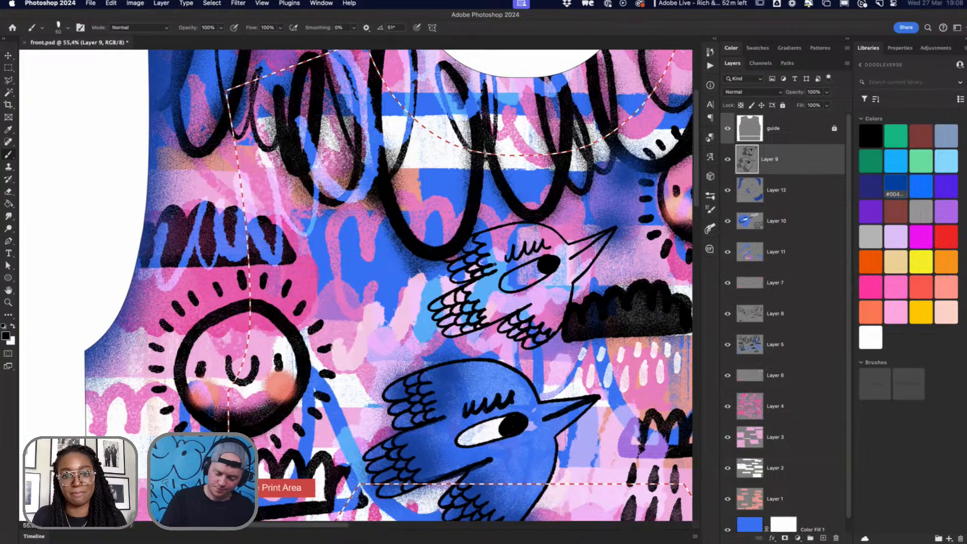
Step: Make Layer 10 active and pick Kyle's Copier - Bigger Grain brush from the TapTapKaboom library
{"action": "left_click", "coordinate": [754, 223]}
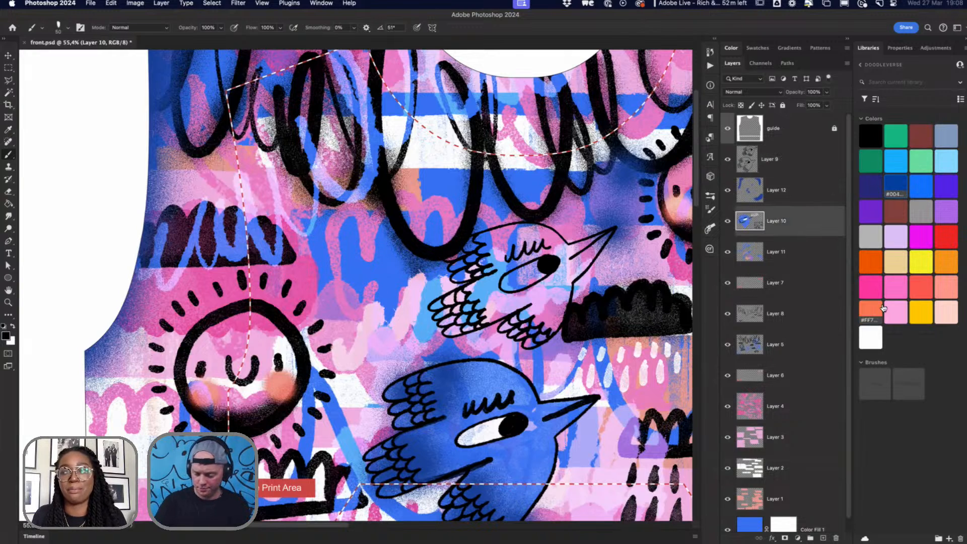
{"action": "left_click", "coordinate": [863, 66]}
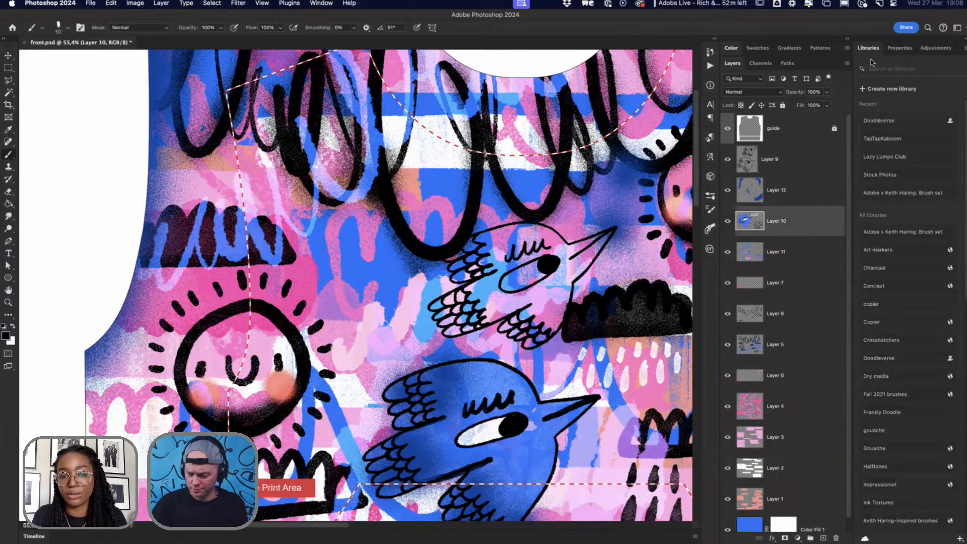
{"action": "left_click", "coordinate": [899, 140]}
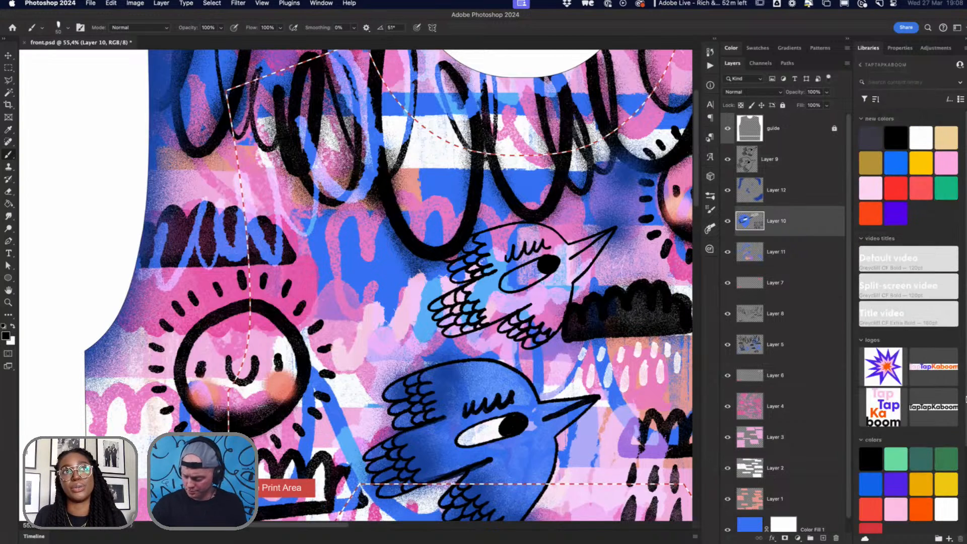
{"action": "scroll", "coordinate": [904, 302], "scroll_direction": "down", "scroll_amount": 5}
{"action": "left_click", "coordinate": [914, 478]}
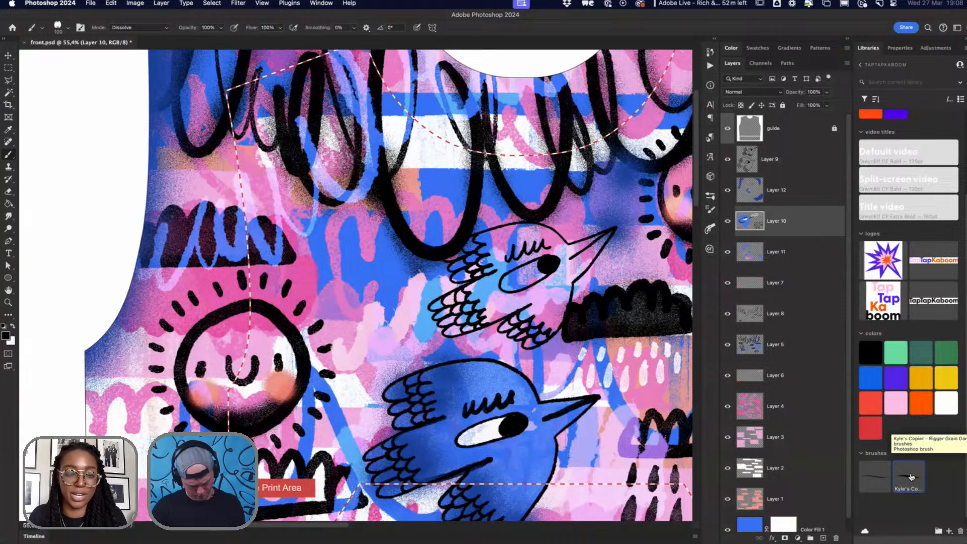
Step: Copy Kyle's Copier brush from the TapTapKaboom library to the Doodleverse library
{"action": "right_click", "coordinate": [913, 477]}
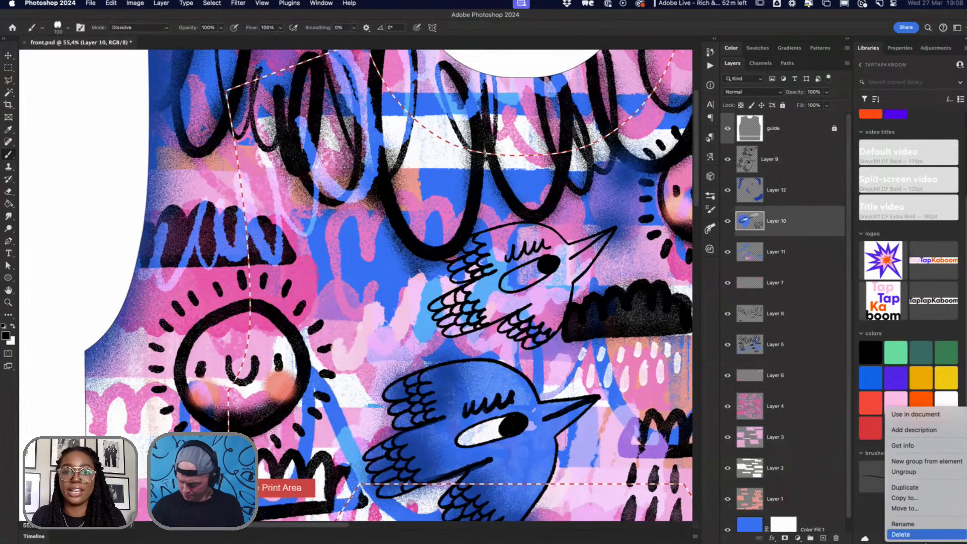
{"action": "left_click", "coordinate": [922, 501]}
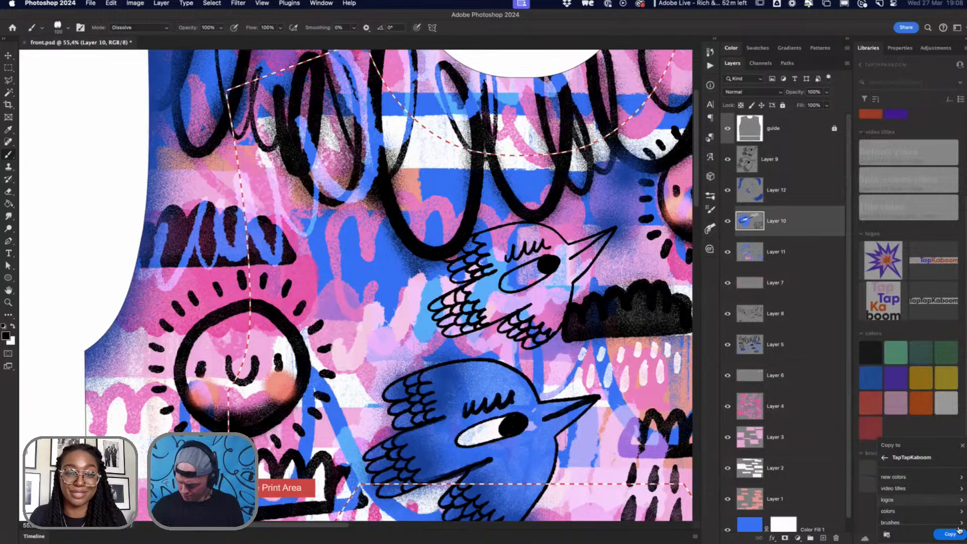
{"action": "left_click", "coordinate": [885, 458]}
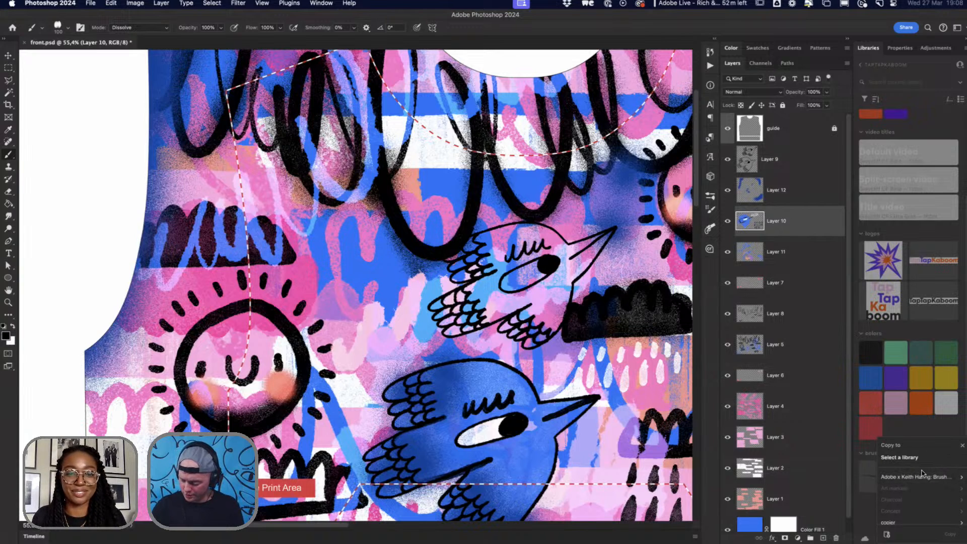
{"action": "scroll", "coordinate": [925, 501], "scroll_direction": "down", "scroll_amount": 3}
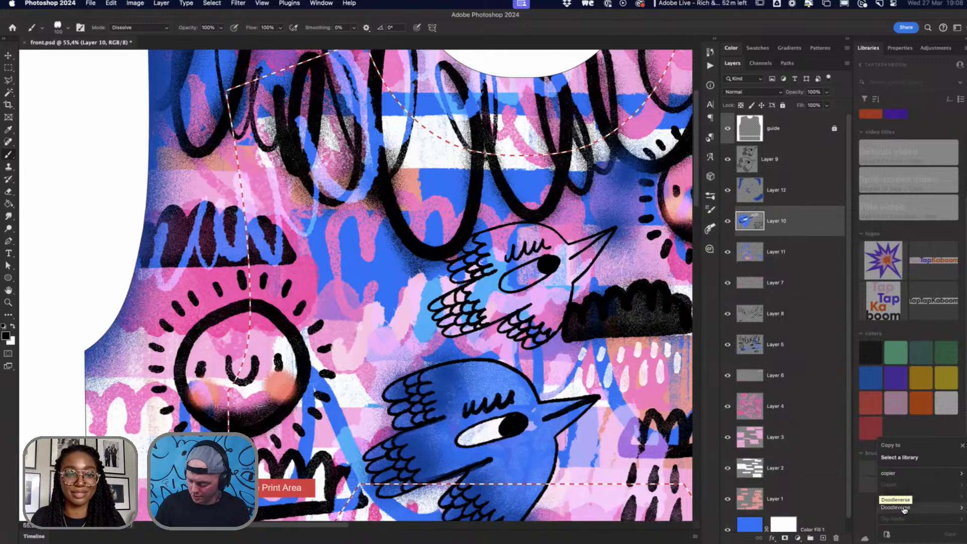
{"action": "left_click", "coordinate": [902, 507]}
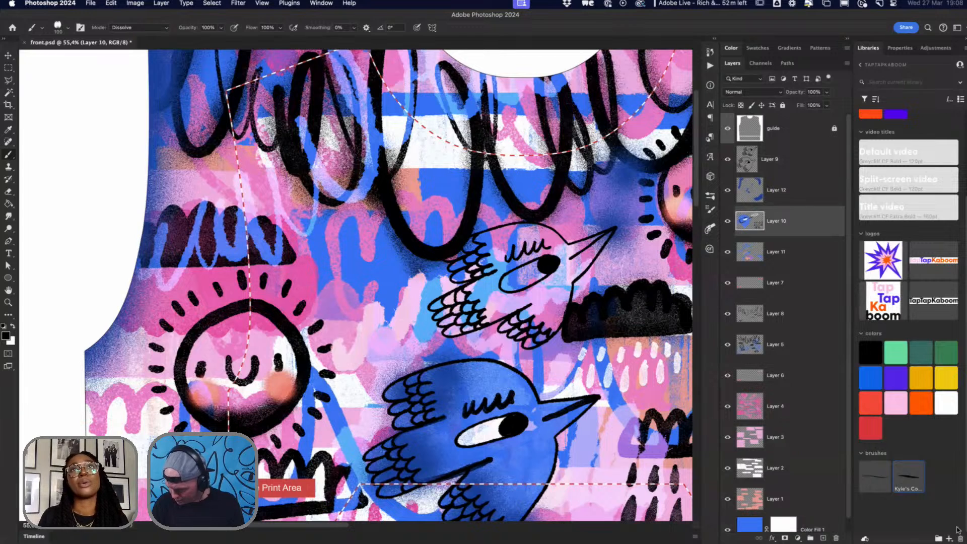
Step: Open the Doodleverse library, choose its Kyle's Copier brush and pick the bright blue swatch as the paint colour
{"action": "left_click", "coordinate": [859, 64]}
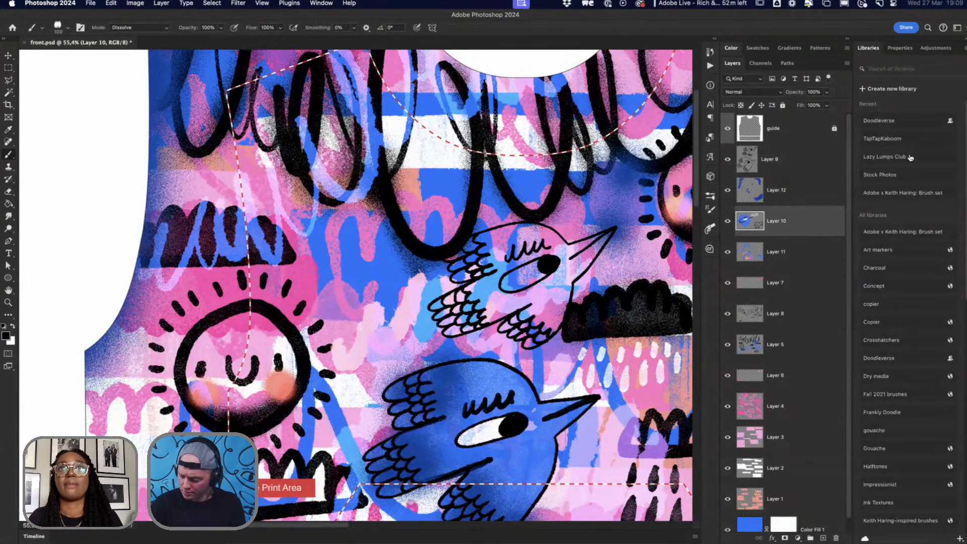
{"action": "left_click", "coordinate": [896, 119]}
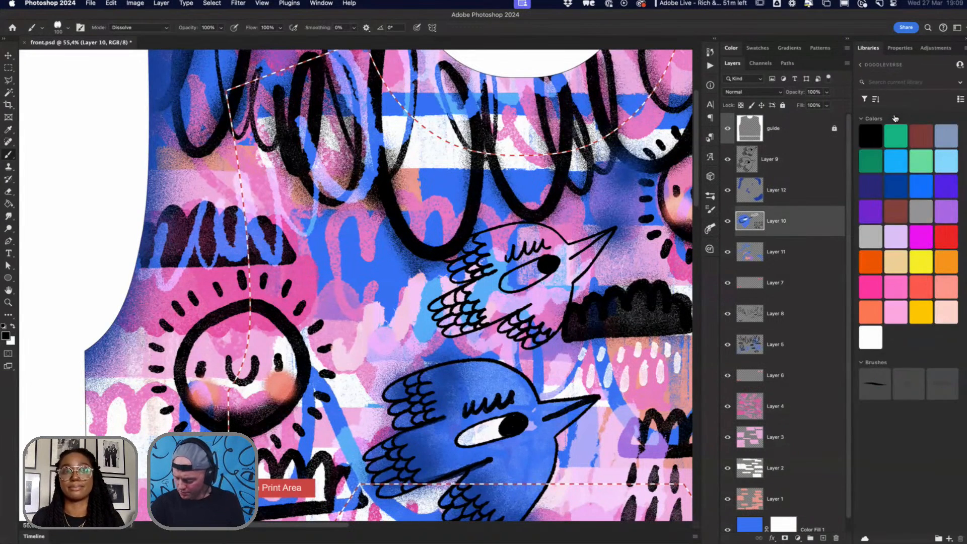
{"action": "left_click", "coordinate": [878, 390]}
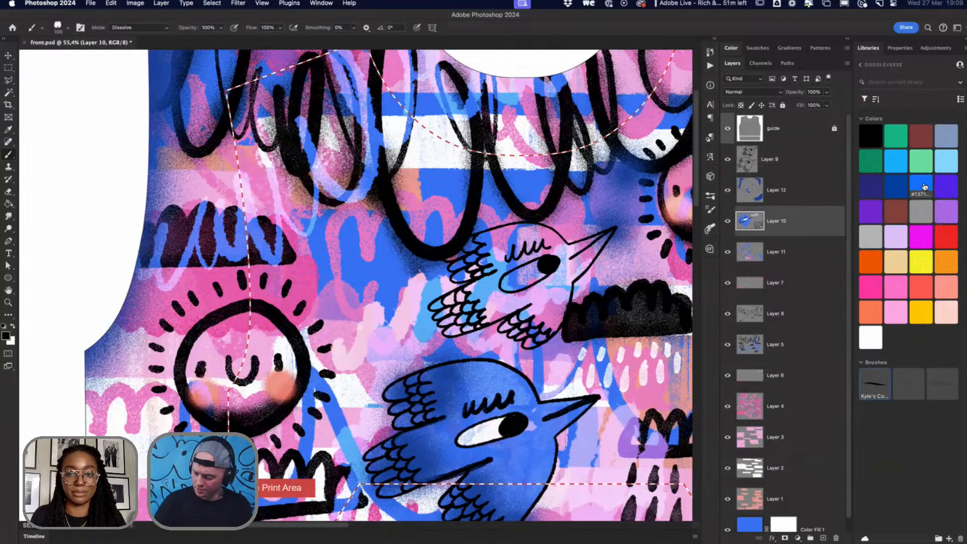
{"action": "left_click", "coordinate": [907, 184]}
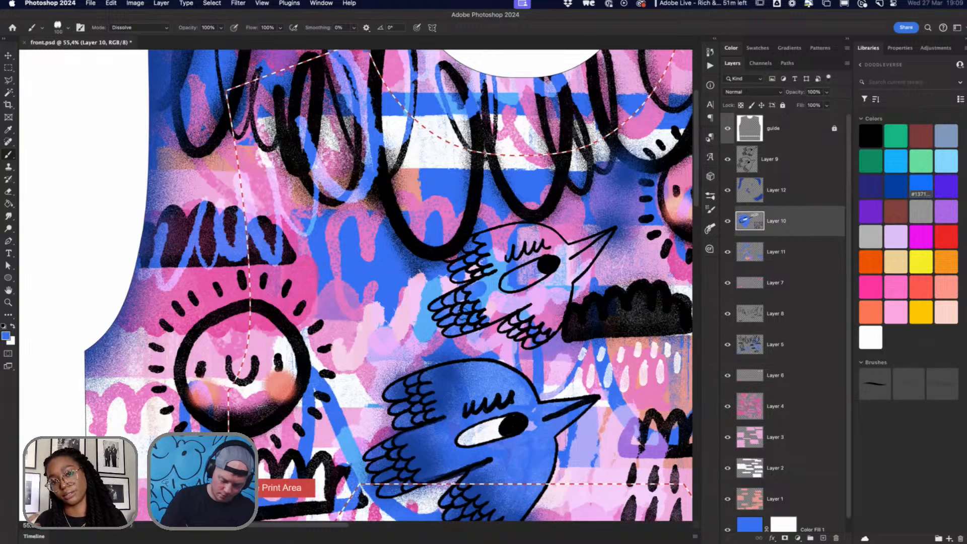
Step: Enlarge the brush to 175 px, paint the second bird's body and head bright blue, and swap the paint colour to white
{"action": "key", "text": "bracketright"}
{"action": "key", "text": "bracketright"}
{"action": "key", "text": "bracketright"}
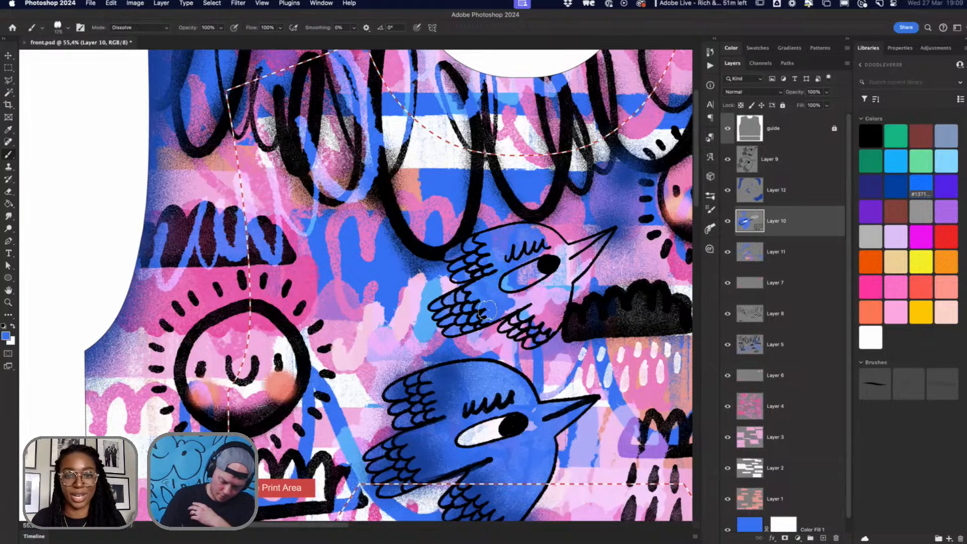
{"action": "mouse_move", "coordinate": [500, 304]}
{"action": "left_mouse_down"}
{"action": "mouse_move", "coordinate": [558, 272]}
{"action": "mouse_move", "coordinate": [552, 251]}
{"action": "mouse_move", "coordinate": [521, 258]}
{"action": "mouse_move", "coordinate": [536, 231]}
{"action": "mouse_move", "coordinate": [556, 241]}
{"action": "mouse_move", "coordinate": [533, 227]}
{"action": "mouse_move", "coordinate": [565, 258]}
{"action": "mouse_move", "coordinate": [586, 247]}
{"action": "mouse_move", "coordinate": [572, 248]}
{"action": "mouse_move", "coordinate": [583, 255]}
{"action": "mouse_move", "coordinate": [572, 273]}
{"action": "mouse_move", "coordinate": [567, 265]}
{"action": "mouse_move", "coordinate": [553, 311]}
{"action": "mouse_move", "coordinate": [538, 297]}
{"action": "mouse_move", "coordinate": [505, 325]}
{"action": "mouse_move", "coordinate": [526, 323]}
{"action": "mouse_move", "coordinate": [521, 337]}
{"action": "mouse_move", "coordinate": [540, 324]}
{"action": "mouse_move", "coordinate": [531, 340]}
{"action": "mouse_move", "coordinate": [545, 332]}
{"action": "mouse_move", "coordinate": [566, 275]}
{"action": "left_mouse_up"}
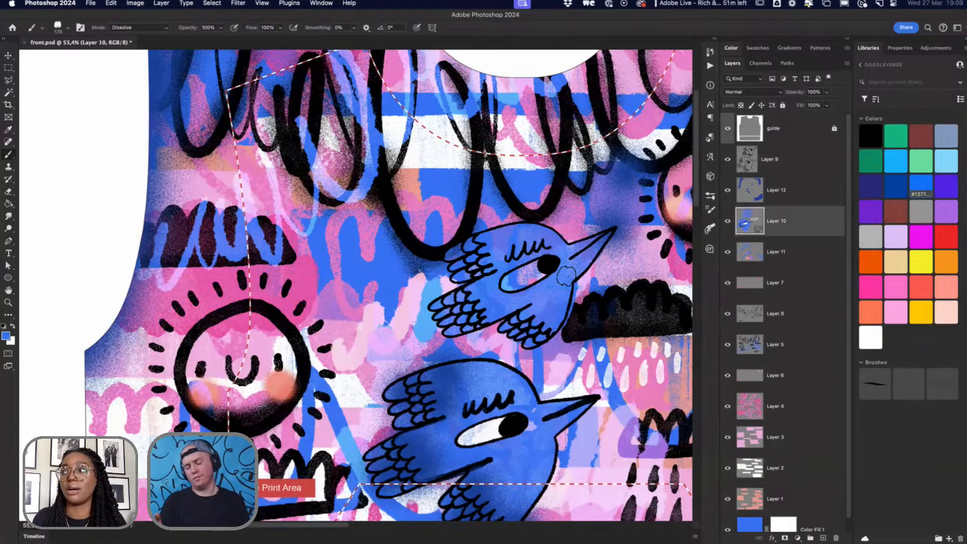
{"action": "key", "text": "x"}
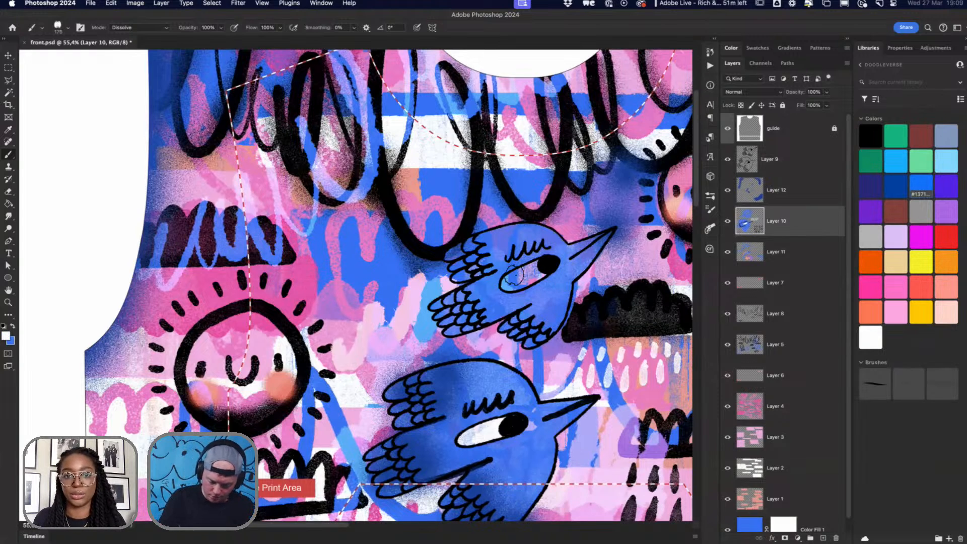
Step: Paint the inside of the second bird's eye solid white and swap the paint colour back to blue
{"action": "mouse_move", "coordinate": [518, 273]}
{"action": "left_mouse_down"}
{"action": "mouse_move", "coordinate": [510, 282]}
{"action": "mouse_move", "coordinate": [535, 270]}
{"action": "mouse_move", "coordinate": [527, 265]}
{"action": "mouse_move", "coordinate": [509, 282]}
{"action": "mouse_move", "coordinate": [554, 275]}
{"action": "left_mouse_up"}
{"action": "key", "text": "x"}
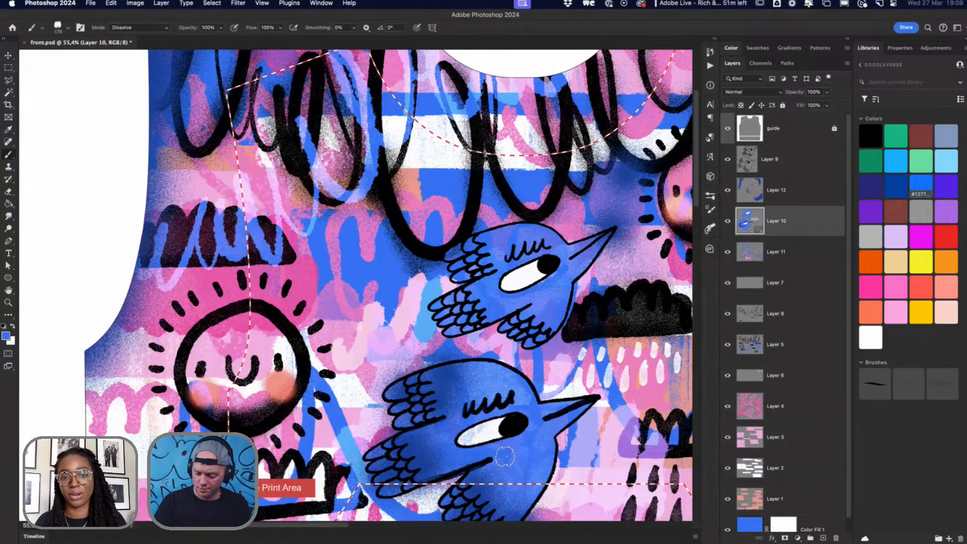
Step: Add a new layer above Layer 10, clip it to Layer 10, and choose the pink swatch as the paint colour
{"action": "left_click", "coordinate": [823, 537]}
{"action": "left_click", "coordinate": [751, 235], "text": "alt"}
{"action": "left_click", "coordinate": [751, 236], "text": "alt"}
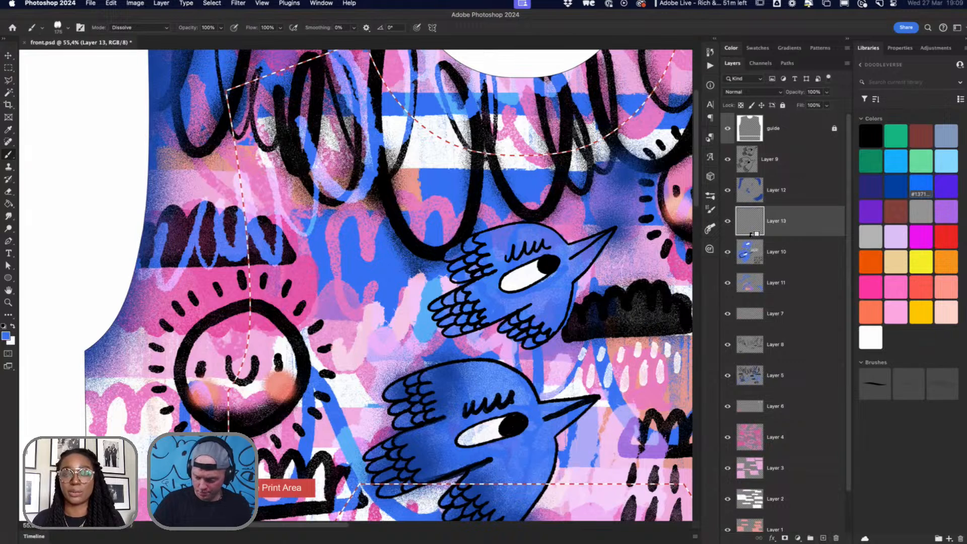
{"action": "left_click", "coordinate": [752, 236], "text": "alt"}
{"action": "left_click", "coordinate": [895, 291]}
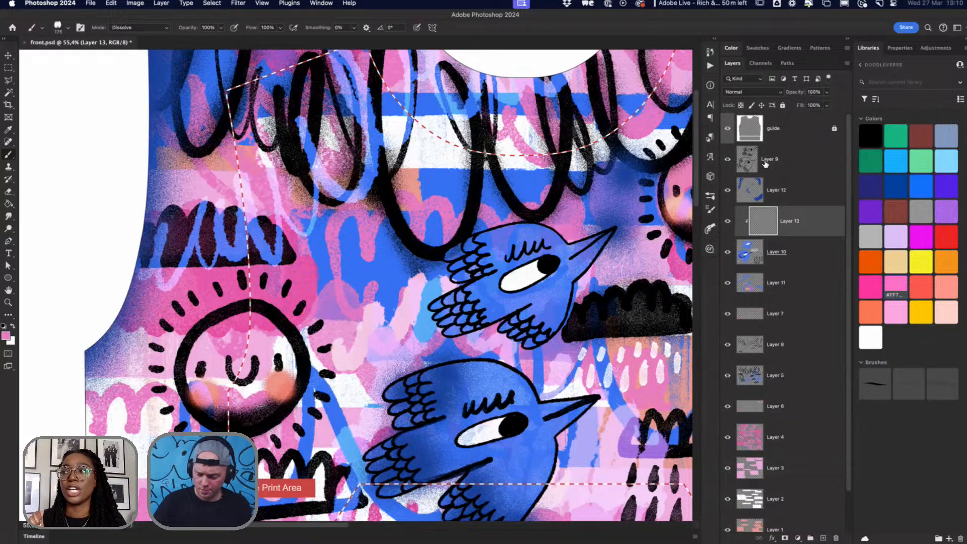
Step: Choose the recent soft round brush, set Layer 13's blend mode to Dissolve, and shrink the brush to 100 px
{"action": "left_click", "coordinate": [711, 195]}
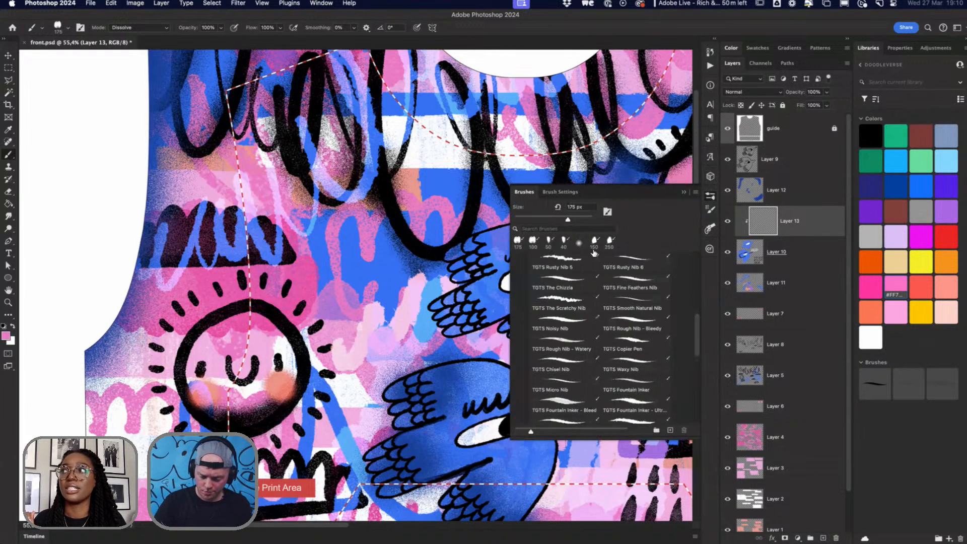
{"action": "left_click", "coordinate": [580, 244]}
{"action": "left_click", "coordinate": [741, 92]}
{"action": "left_click", "coordinate": [744, 105]}
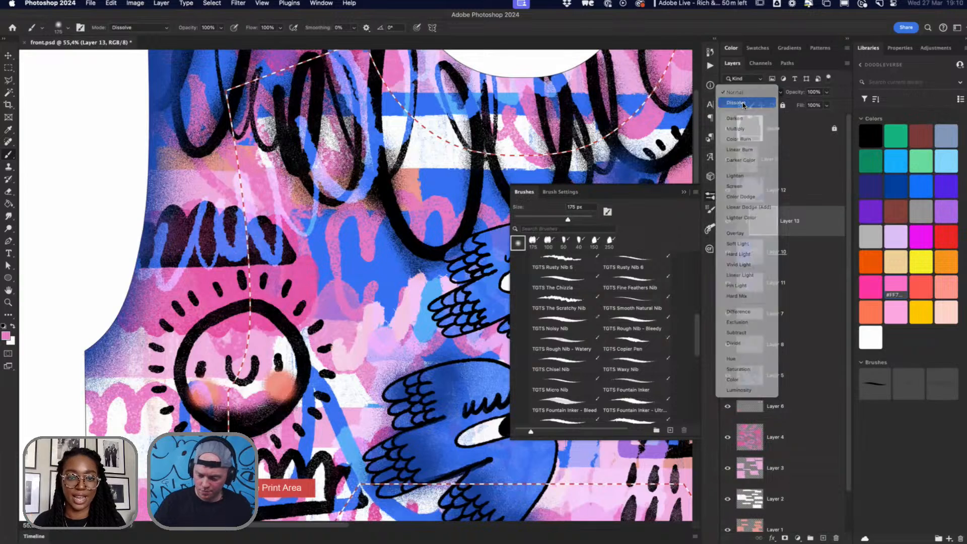
{"action": "left_click", "coordinate": [684, 193]}
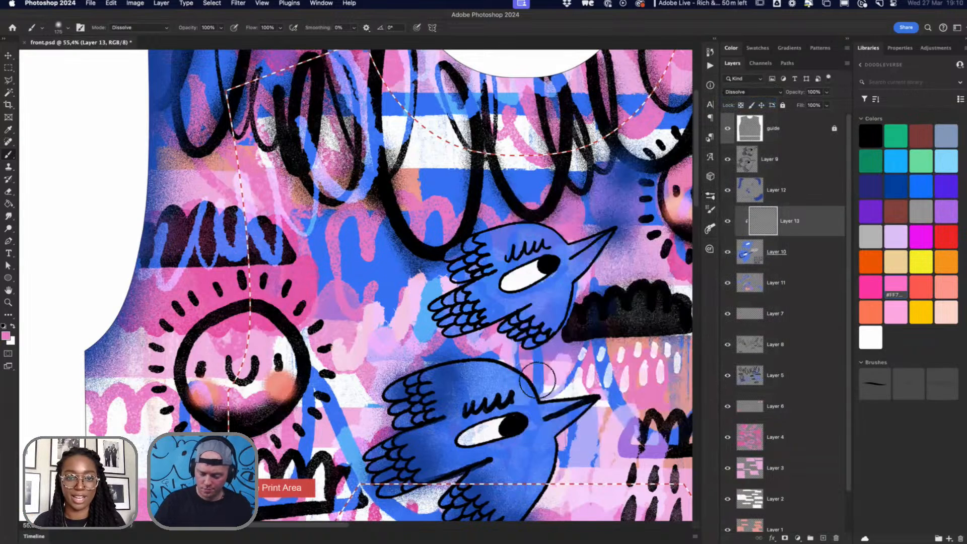
{"action": "key", "text": "bracketleft"}
{"action": "key", "text": "bracketleft"}
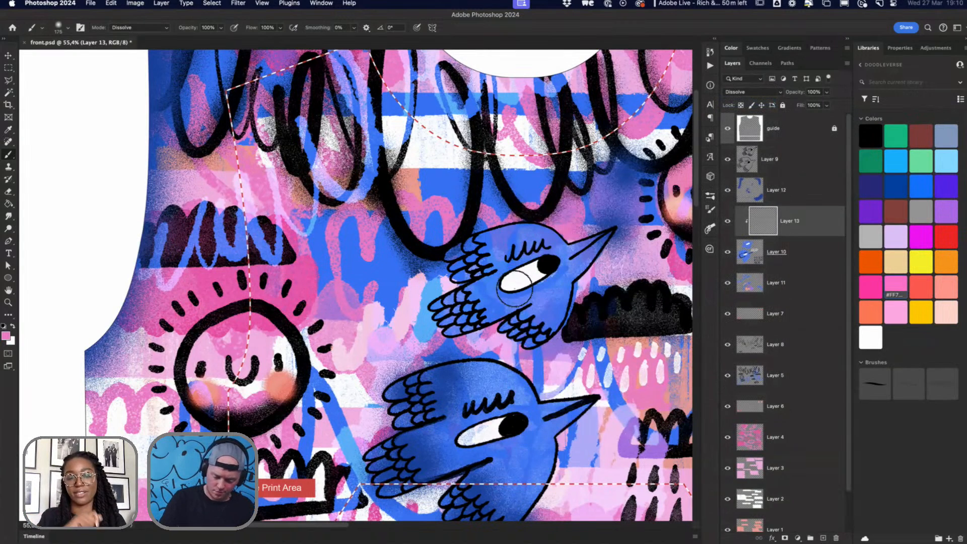
{"action": "key", "text": "bracketleft"}
{"action": "left_click_drag", "start_coordinate": [504, 286], "coordinate": [557, 266]}
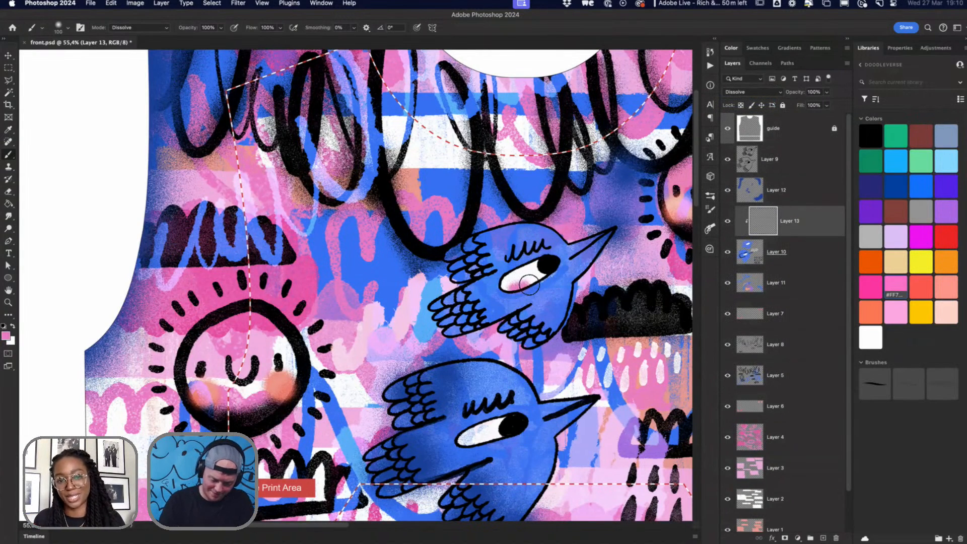
{"action": "key", "text": "super+z"}
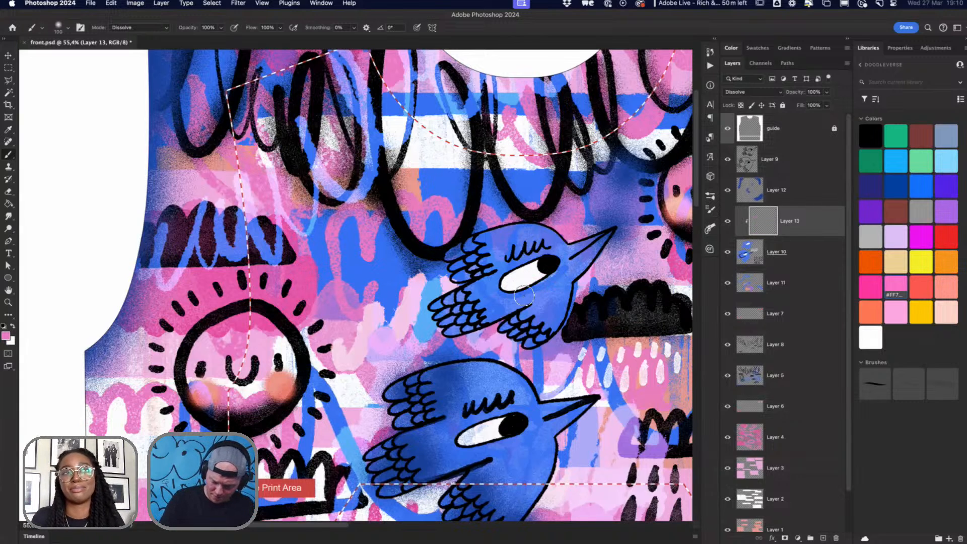
{"action": "left_click_drag", "start_coordinate": [524, 297], "coordinate": [562, 261]}
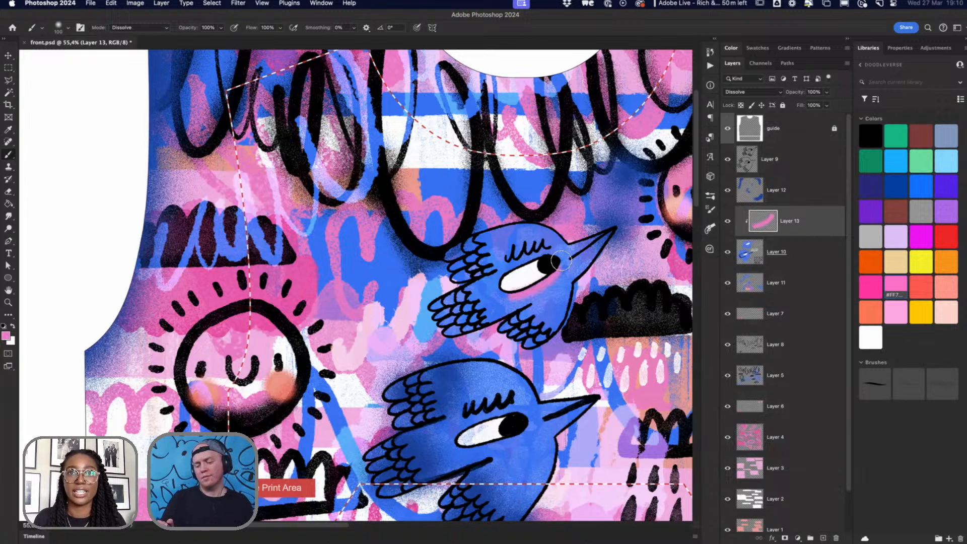
{"action": "key", "text": "super+z"}
Step: Paint grainy pink blush along the lower edge of both birds' eyes on Layer 13, enlarging the brush to 150 px
{"action": "mouse_move", "coordinate": [504, 293]}
{"action": "left_mouse_down"}
{"action": "mouse_move", "coordinate": [534, 287]}
{"action": "mouse_move", "coordinate": [560, 261]}
{"action": "left_mouse_up"}
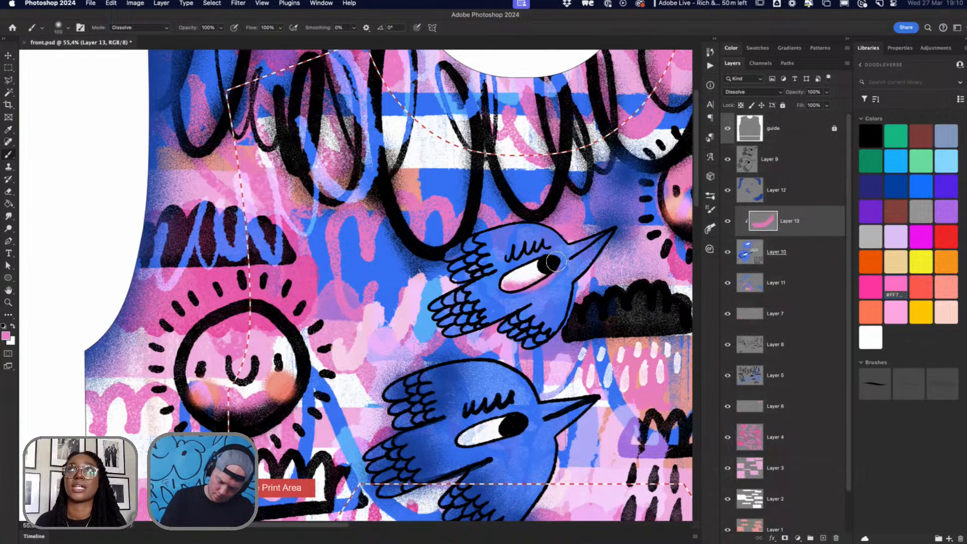
{"action": "left_click_drag", "start_coordinate": [460, 439], "coordinate": [510, 440]}
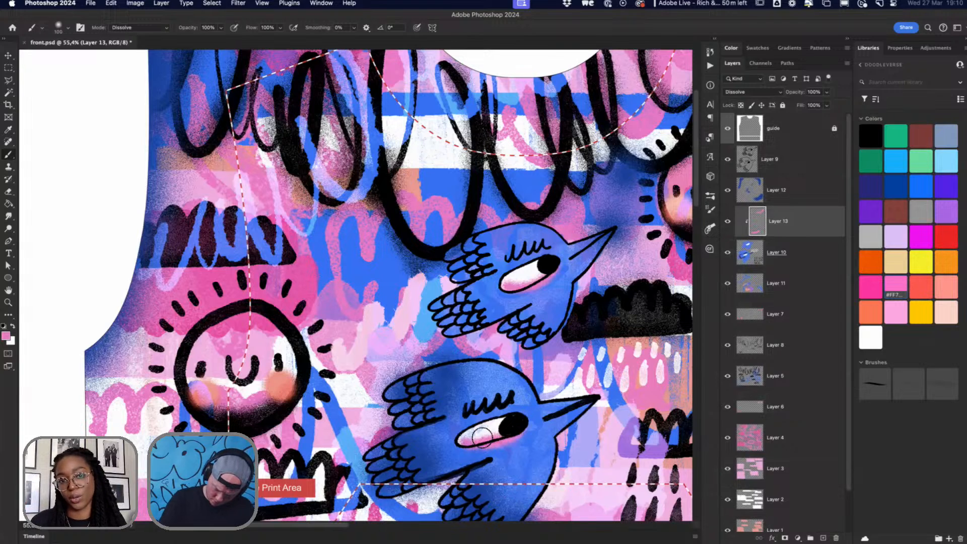
{"action": "key", "text": "bracketright"}
{"action": "key", "text": "bracketright"}
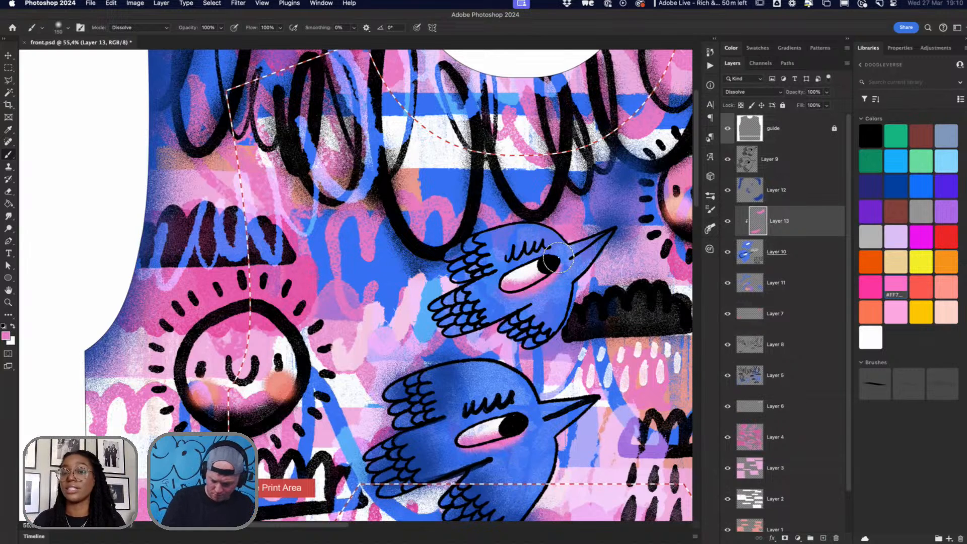
Step: With Kyle's Copier brush at 100 px and the white swatch, repaint the insides of both birds' eyes white
{"action": "key", "text": "bracketleft"}
{"action": "key", "text": "bracketleft"}
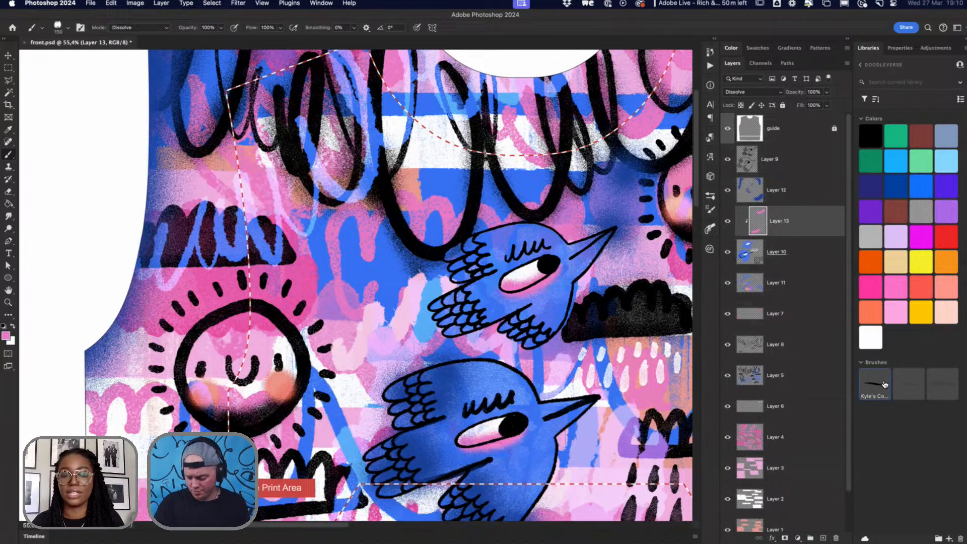
{"action": "left_click", "coordinate": [860, 337]}
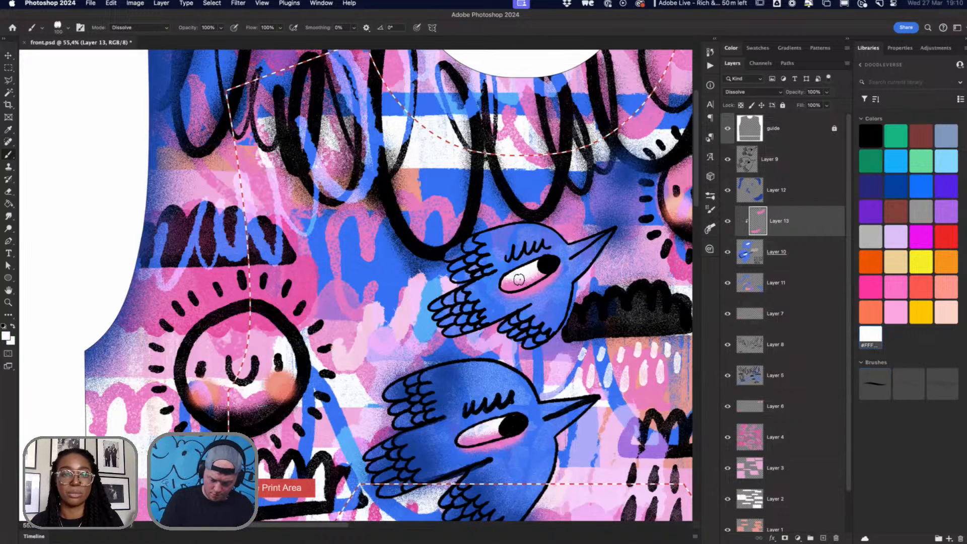
{"action": "mouse_move", "coordinate": [516, 280]}
{"action": "left_mouse_down"}
{"action": "mouse_move", "coordinate": [542, 269]}
{"action": "mouse_move", "coordinate": [507, 284]}
{"action": "mouse_move", "coordinate": [538, 275]}
{"action": "left_mouse_up"}
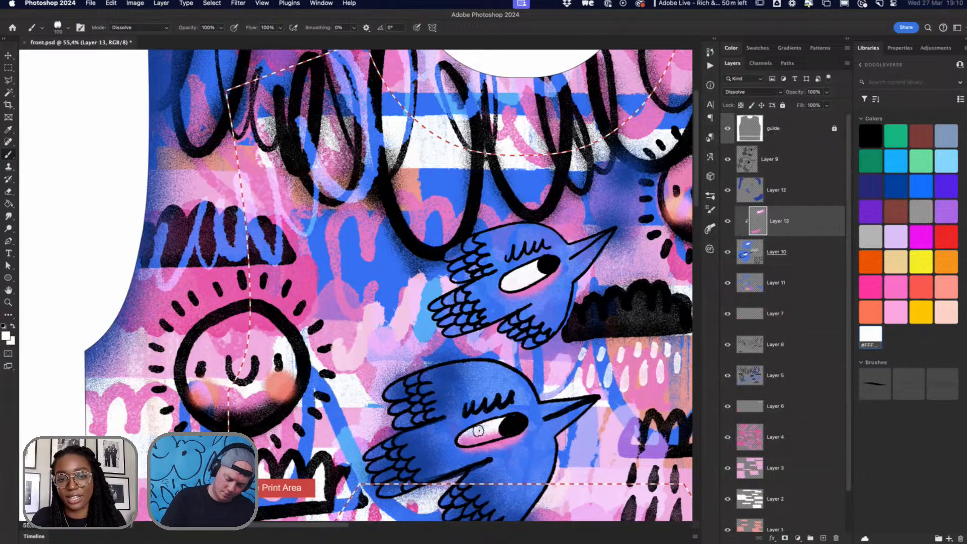
{"action": "mouse_move", "coordinate": [463, 439]}
{"action": "left_mouse_down"}
{"action": "mouse_move", "coordinate": [498, 433]}
{"action": "mouse_move", "coordinate": [472, 442]}
{"action": "left_mouse_up"}
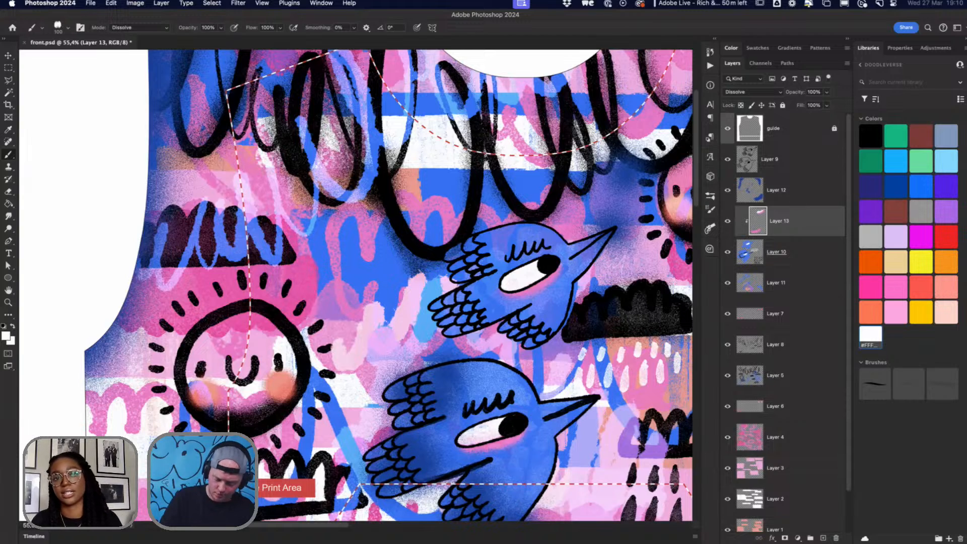
Step: Add a new layer above Layer 9 and paint white looping scribbles from the armhole up to the neckline
{"action": "scroll", "coordinate": [518, 419], "scroll_direction": "down", "scroll_amount": 6}
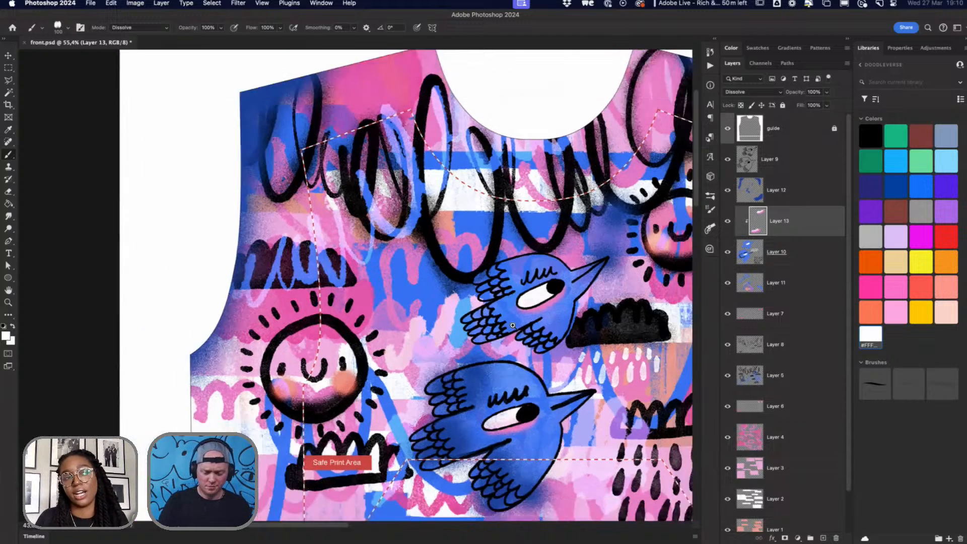
{"action": "scroll", "coordinate": [538, 359], "scroll_direction": "up", "scroll_amount": 5}
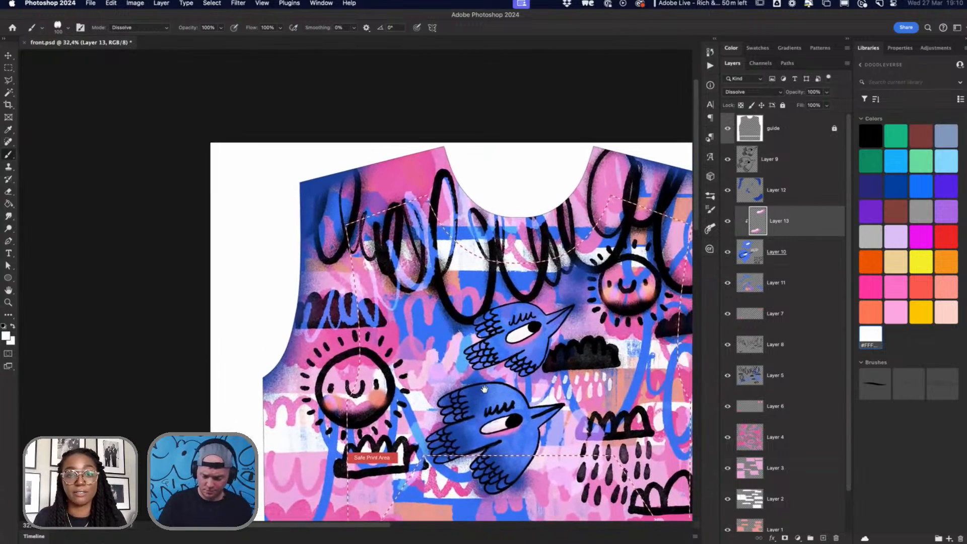
{"action": "left_click", "coordinate": [774, 159]}
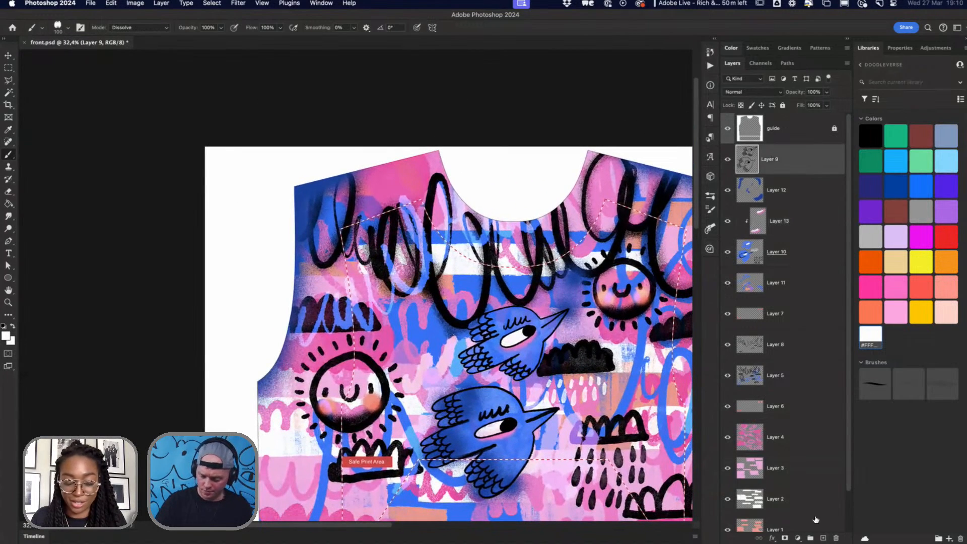
{"action": "left_click", "coordinate": [822, 538]}
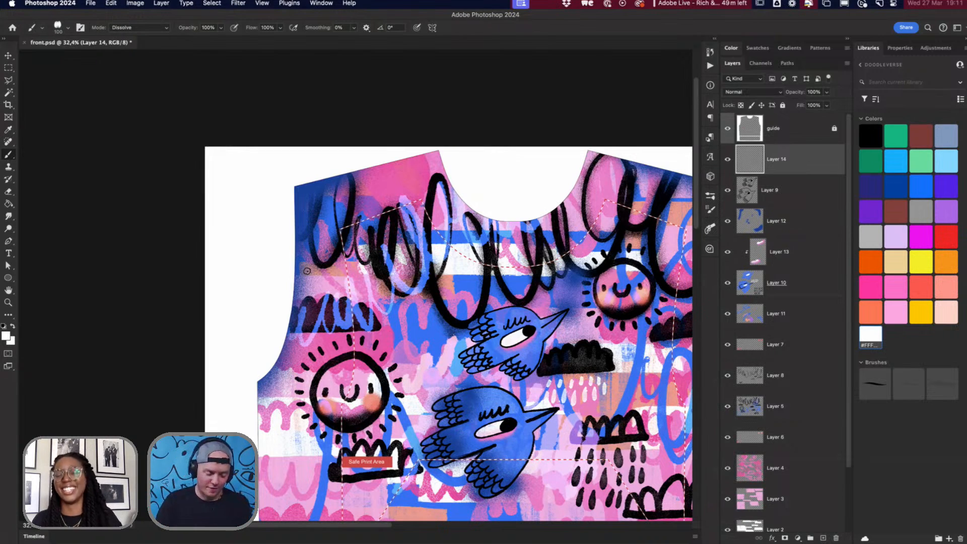
{"action": "mouse_move", "coordinate": [295, 281]}
{"action": "left_mouse_down"}
{"action": "mouse_move", "coordinate": [335, 310]}
{"action": "mouse_move", "coordinate": [359, 302]}
{"action": "mouse_move", "coordinate": [378, 318]}
{"action": "mouse_move", "coordinate": [398, 314]}
{"action": "mouse_move", "coordinate": [428, 298]}
{"action": "mouse_move", "coordinate": [434, 225]}
{"action": "mouse_move", "coordinate": [463, 237]}
{"action": "mouse_move", "coordinate": [496, 214]}
{"action": "left_mouse_up"}
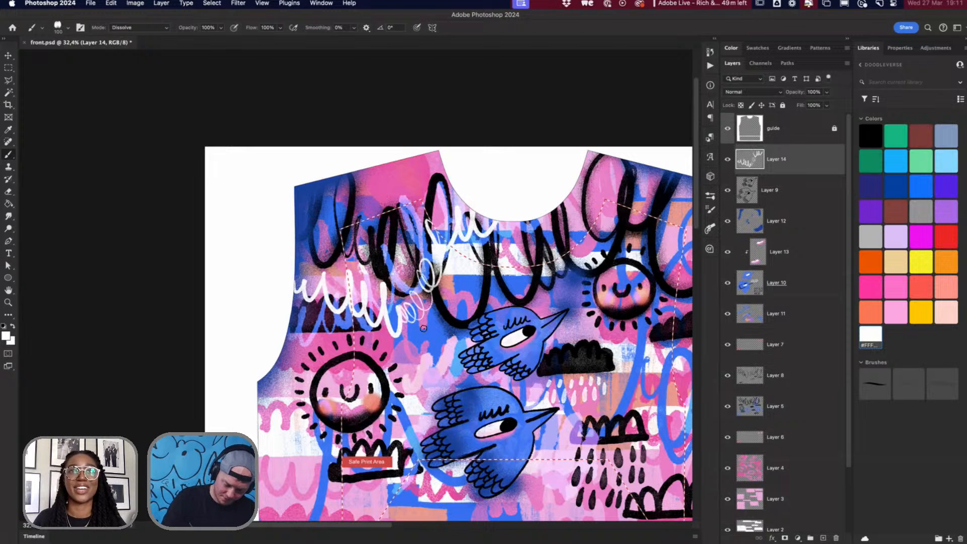
Step: Paint a white cloud with raindrops behind the upper bird, and outline the black cloud below its beak in white
{"action": "mouse_move", "coordinate": [432, 316]}
{"action": "left_mouse_down"}
{"action": "mouse_move", "coordinate": [465, 311]}
{"action": "mouse_move", "coordinate": [430, 333]}
{"action": "mouse_move", "coordinate": [426, 318]}
{"action": "mouse_move", "coordinate": [458, 323]}
{"action": "left_mouse_up"}
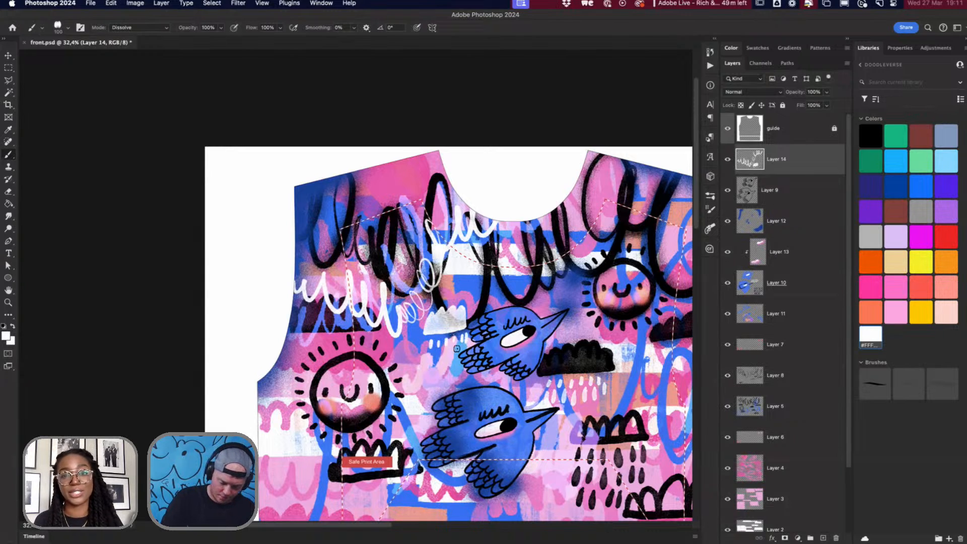
{"action": "mouse_move", "coordinate": [441, 350]}
{"action": "left_mouse_down"}
{"action": "mouse_move", "coordinate": [463, 371]}
{"action": "mouse_move", "coordinate": [425, 344]}
{"action": "mouse_move", "coordinate": [428, 390]}
{"action": "mouse_move", "coordinate": [420, 375]}
{"action": "mouse_move", "coordinate": [417, 387]}
{"action": "mouse_move", "coordinate": [423, 371]}
{"action": "mouse_move", "coordinate": [433, 391]}
{"action": "left_mouse_up"}
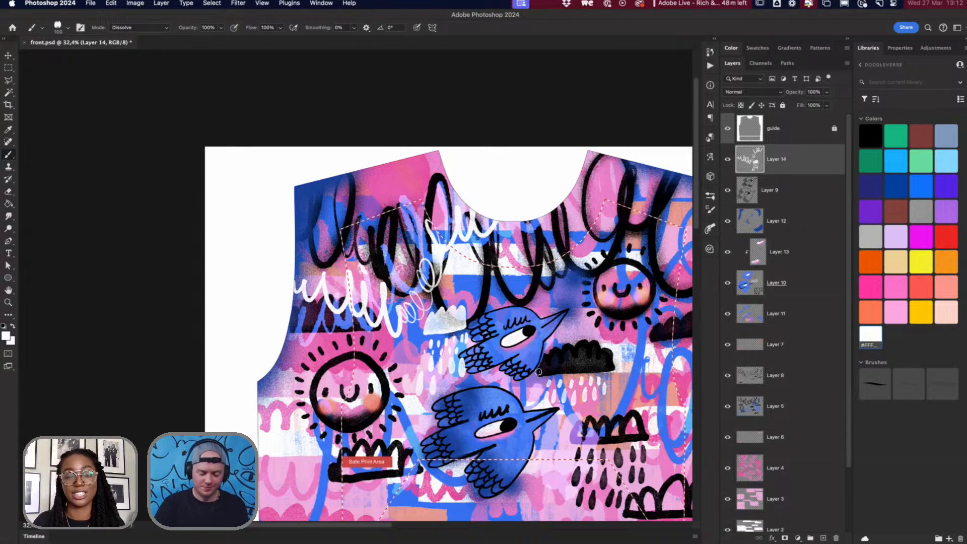
{"action": "mouse_move", "coordinate": [558, 349]}
{"action": "left_mouse_down"}
{"action": "mouse_move", "coordinate": [586, 339]}
{"action": "mouse_move", "coordinate": [611, 366]}
{"action": "left_mouse_up"}
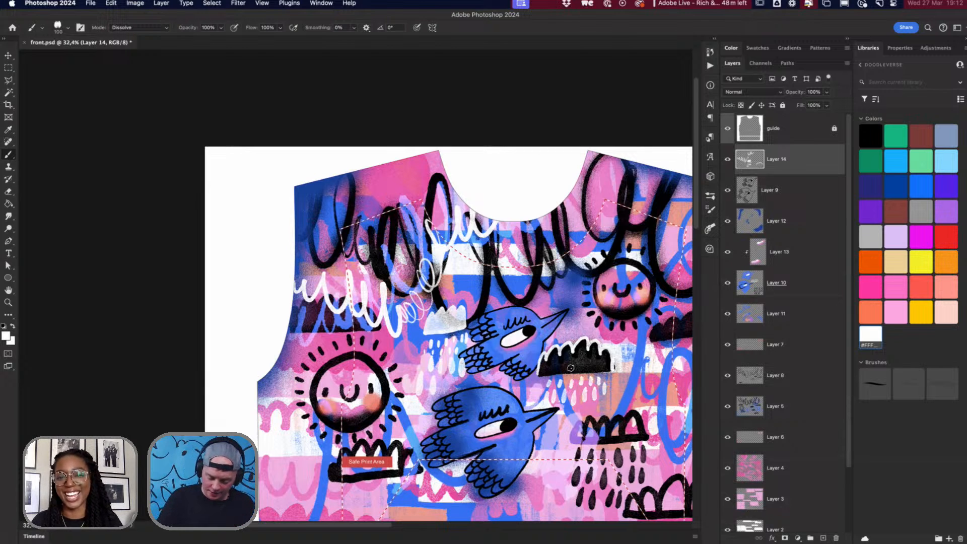
{"action": "scroll", "coordinate": [592, 367], "scroll_direction": "up", "scroll_amount": 2}
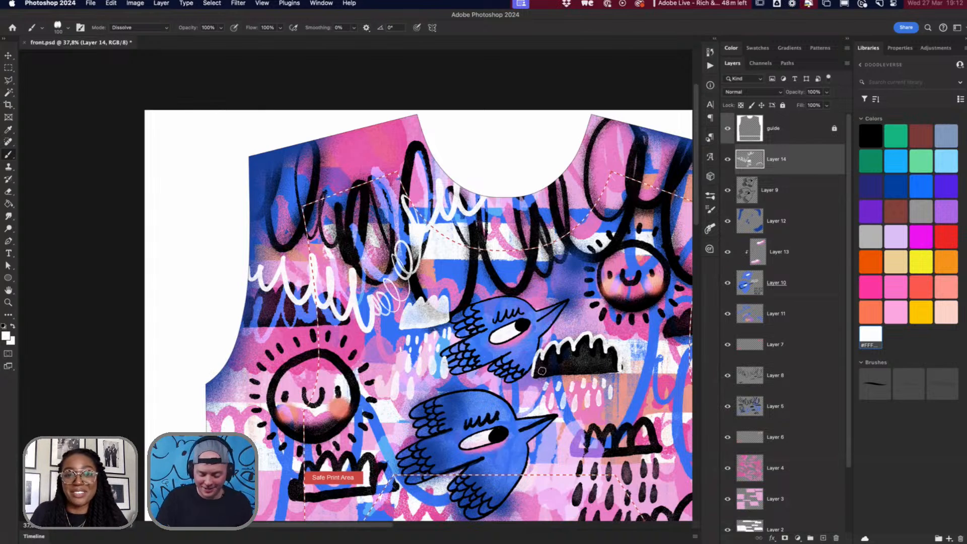
{"action": "mouse_move", "coordinate": [531, 377]}
{"action": "left_mouse_down"}
{"action": "mouse_move", "coordinate": [618, 370]}
{"action": "mouse_move", "coordinate": [536, 374]}
{"action": "left_mouse_up"}
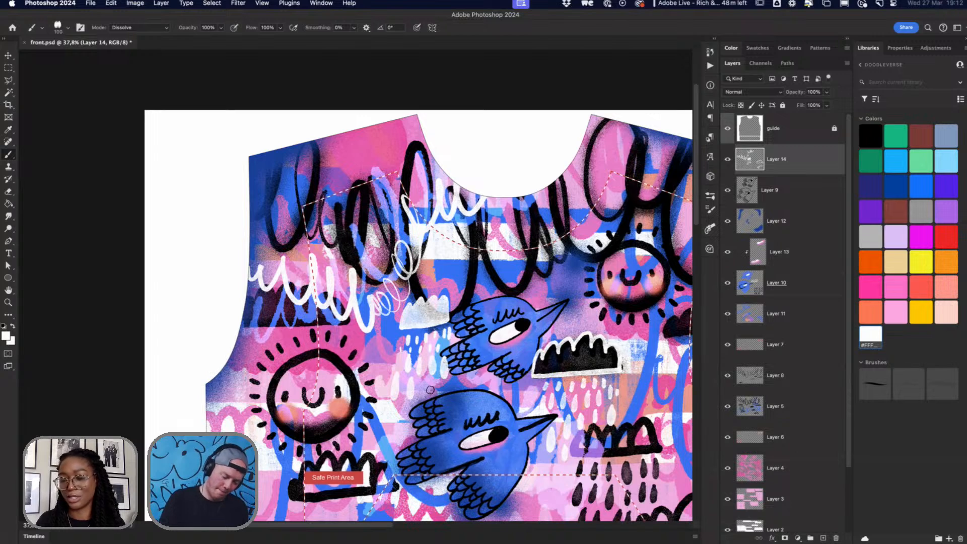
Step: Add white raindrops over the lower bird's upper wing and among the black raindrops beneath the small black cloud
{"action": "mouse_move", "coordinate": [429, 394]}
{"action": "left_mouse_down"}
{"action": "mouse_move", "coordinate": [431, 409]}
{"action": "mouse_move", "coordinate": [440, 394]}
{"action": "left_mouse_up"}
{"action": "left_click_drag", "start_coordinate": [412, 410], "coordinate": [411, 420]}
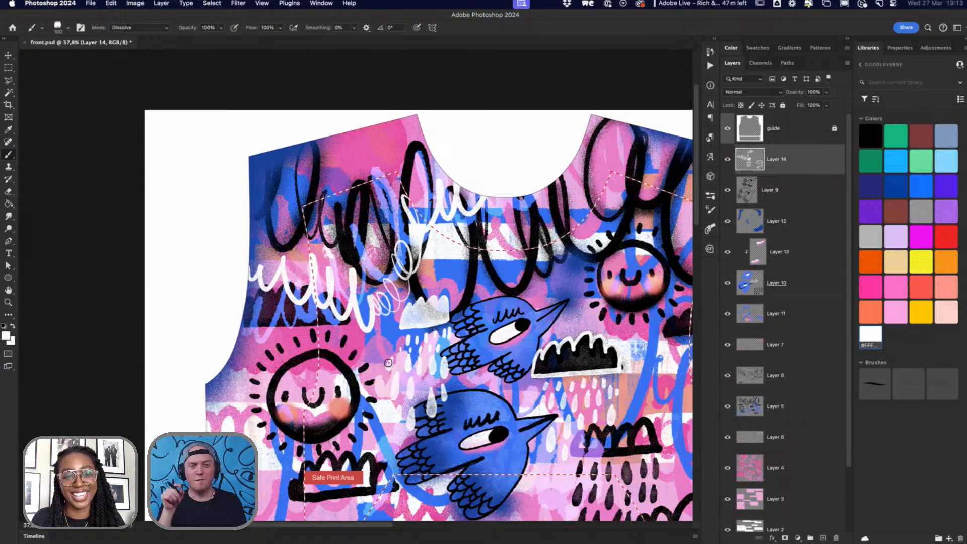
{"action": "scroll", "coordinate": [389, 363], "scroll_direction": "down", "scroll_amount": 3}
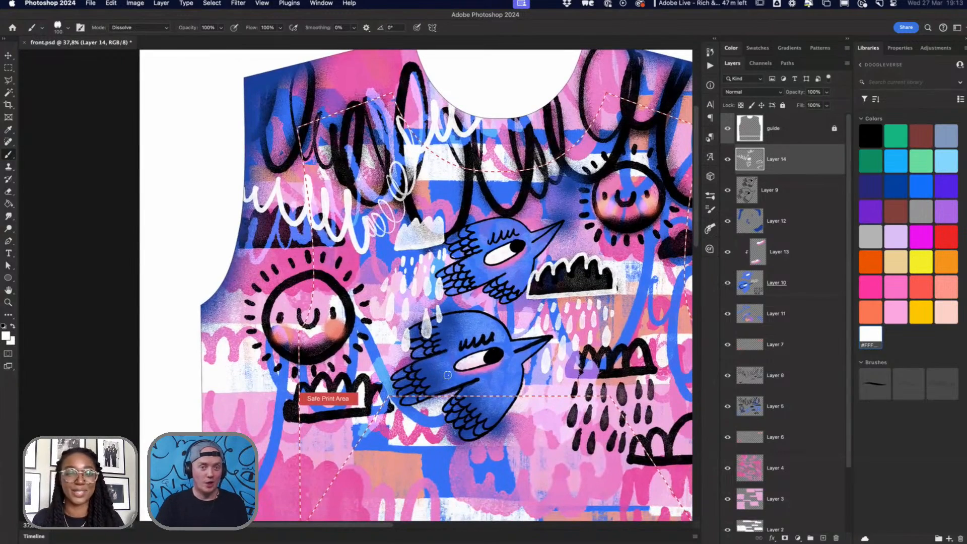
{"action": "scroll", "coordinate": [447, 375], "scroll_direction": "right", "scroll_amount": 3}
{"action": "scroll", "coordinate": [447, 375], "scroll_direction": "down", "scroll_amount": 2}
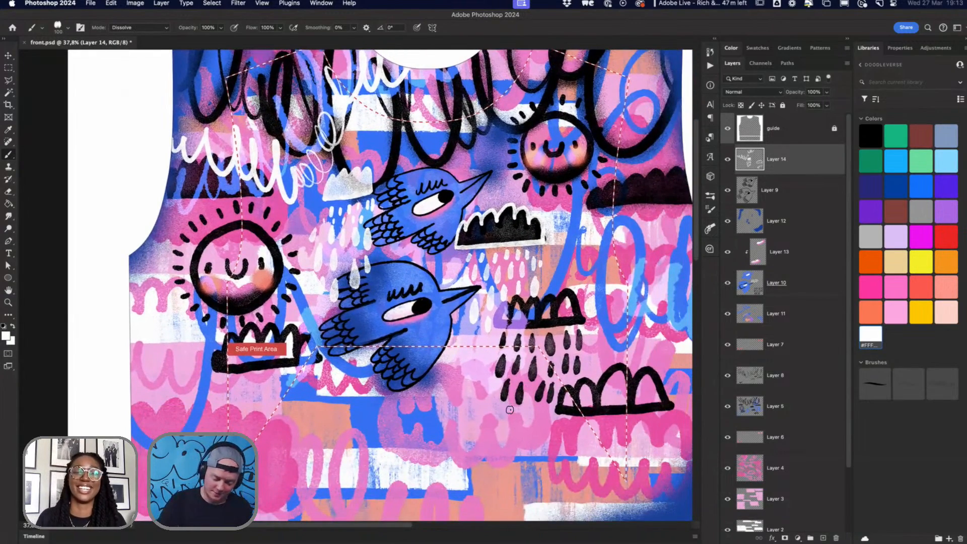
{"action": "mouse_move", "coordinate": [509, 410]}
{"action": "left_mouse_down"}
{"action": "mouse_move", "coordinate": [511, 418]}
{"action": "mouse_move", "coordinate": [511, 405]}
{"action": "mouse_move", "coordinate": [542, 420]}
{"action": "left_mouse_up"}
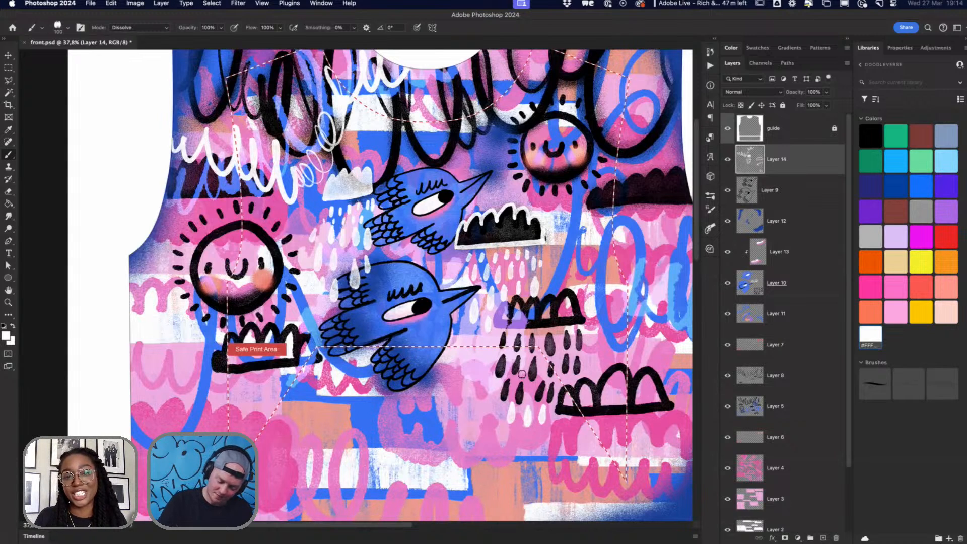
{"action": "left_click_drag", "start_coordinate": [522, 374], "coordinate": [521, 388]}
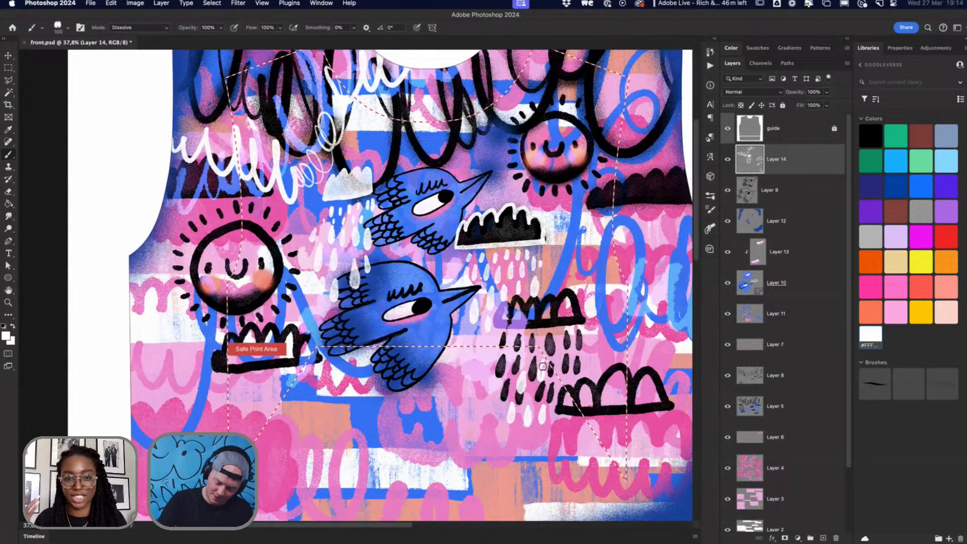
{"action": "mouse_move", "coordinate": [559, 343]}
{"action": "left_mouse_down"}
{"action": "mouse_move", "coordinate": [560, 361]}
{"action": "mouse_move", "coordinate": [560, 348]}
{"action": "mouse_move", "coordinate": [517, 359]}
{"action": "left_mouse_up"}
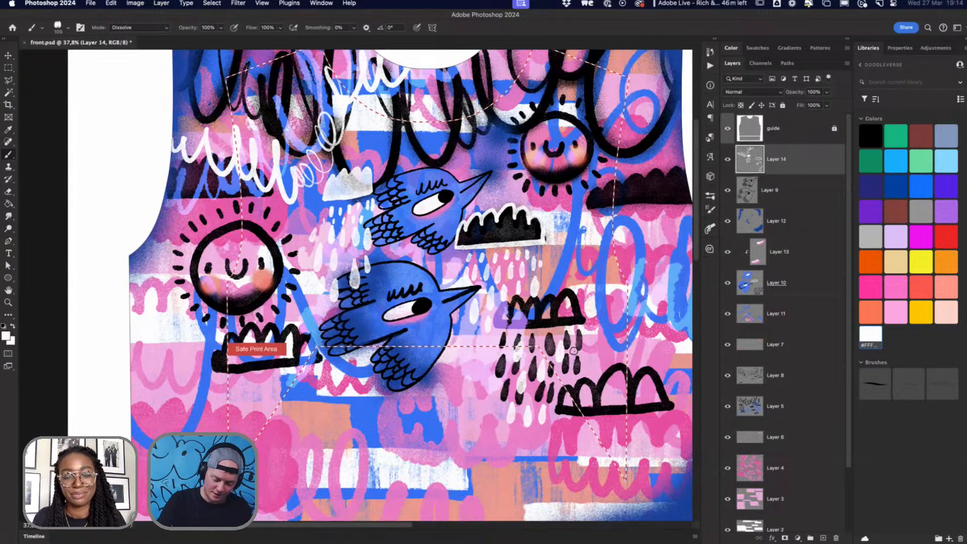
{"action": "left_click_drag", "start_coordinate": [574, 350], "coordinate": [573, 360]}
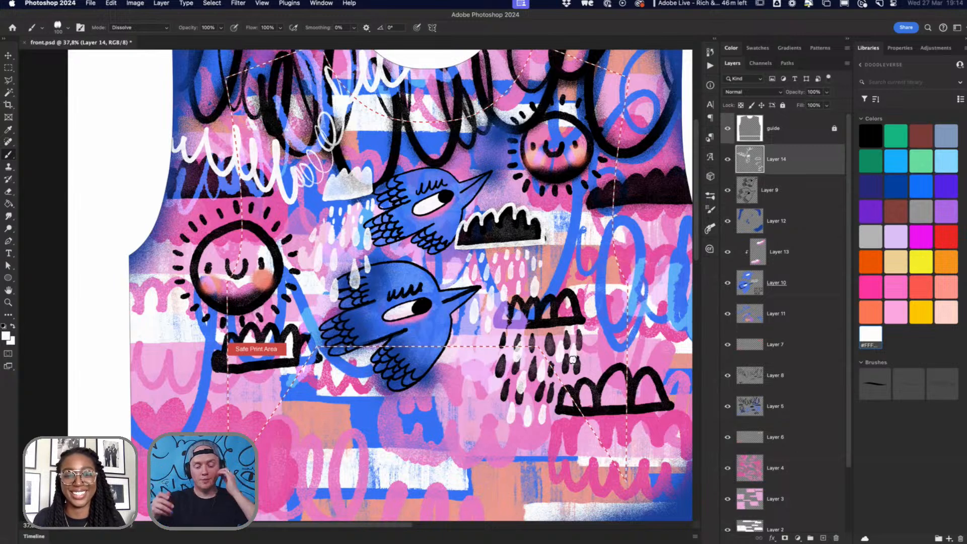
{"action": "mouse_move", "coordinate": [567, 379]}
{"action": "left_mouse_down"}
{"action": "mouse_move", "coordinate": [566, 398]}
{"action": "mouse_move", "coordinate": [567, 380]}
{"action": "mouse_move", "coordinate": [559, 395]}
{"action": "left_mouse_up"}
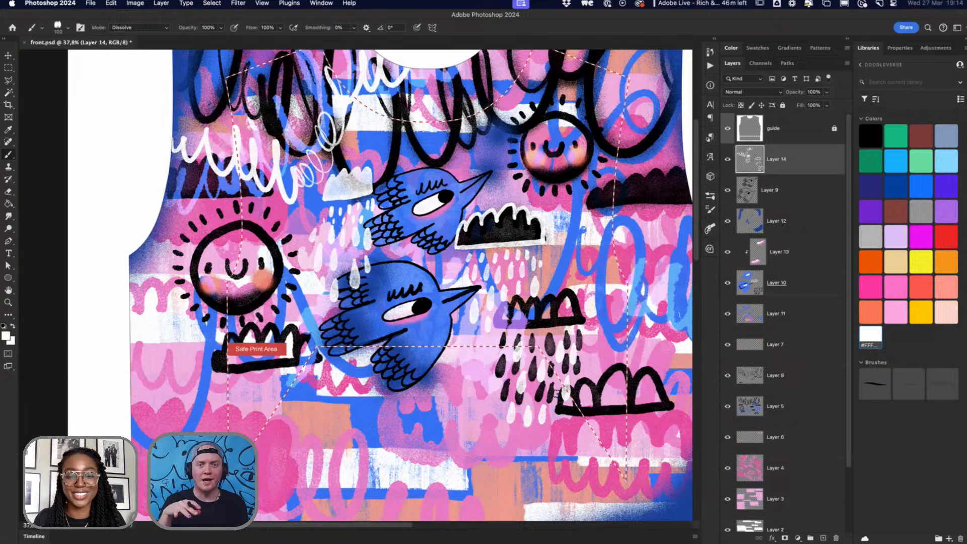
Step: Switch to Chrome and open instagram.com/studioarmstrong in a new tab
{"action": "key", "text": "super+Tab"}
{"action": "key", "text": "super+t"}
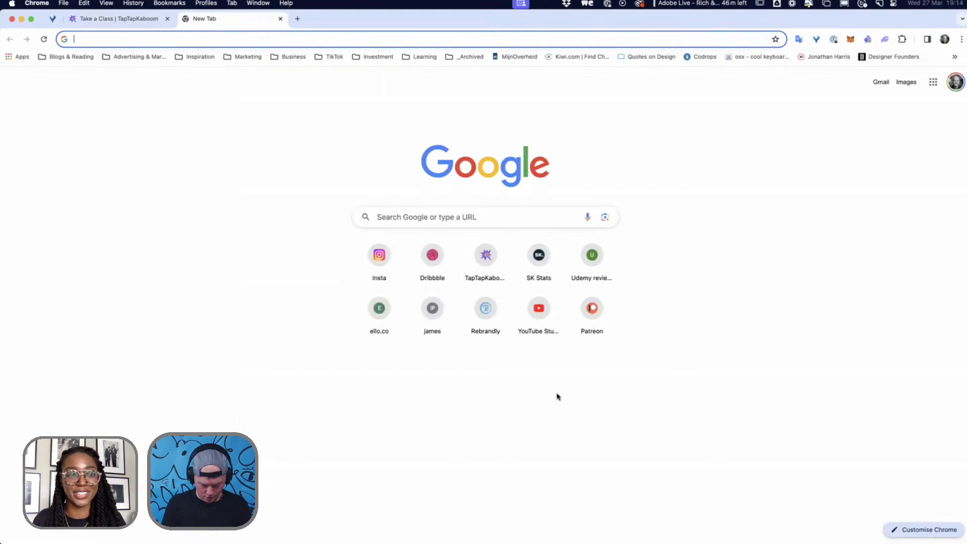
{"action": "type", "text": "instagram.com/"}
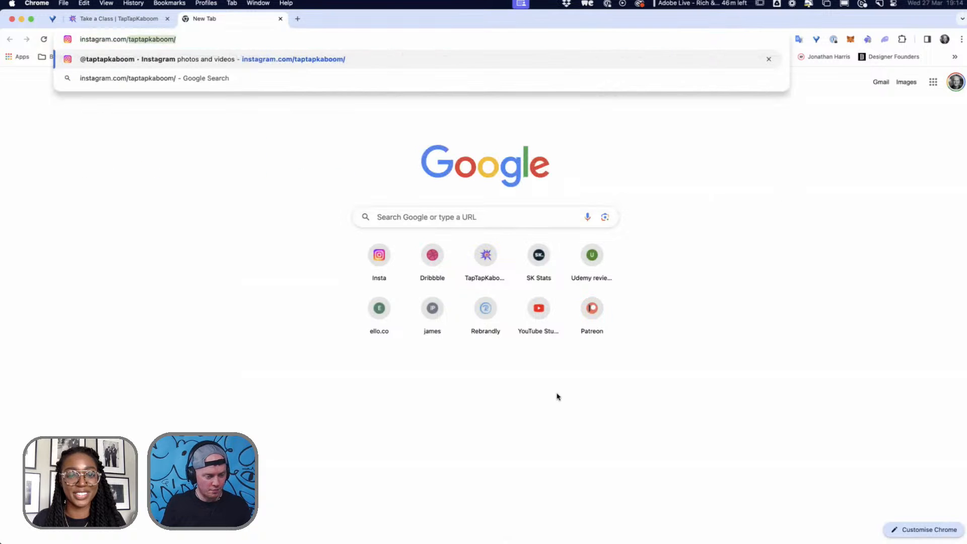
{"action": "type", "text": "studio"}
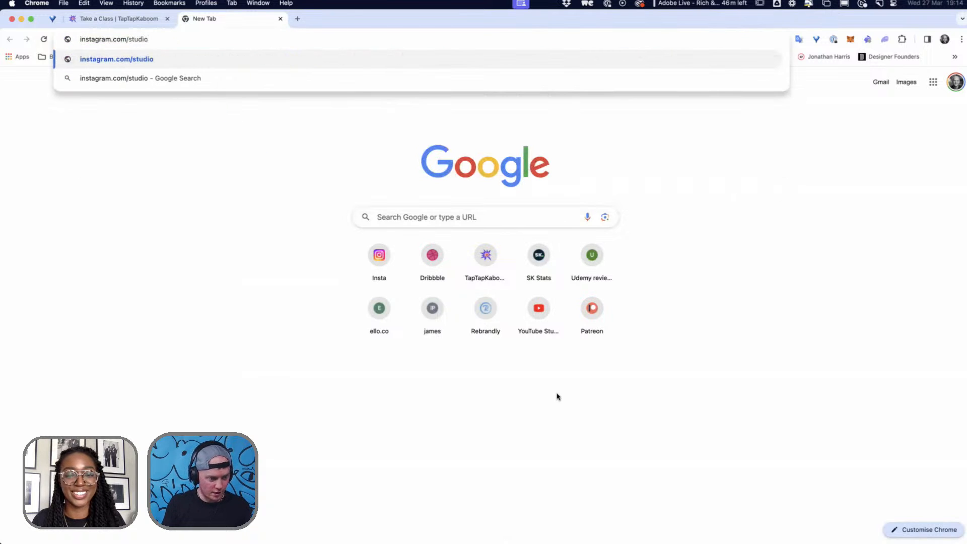
{"action": "type", "text": "armstorng"}
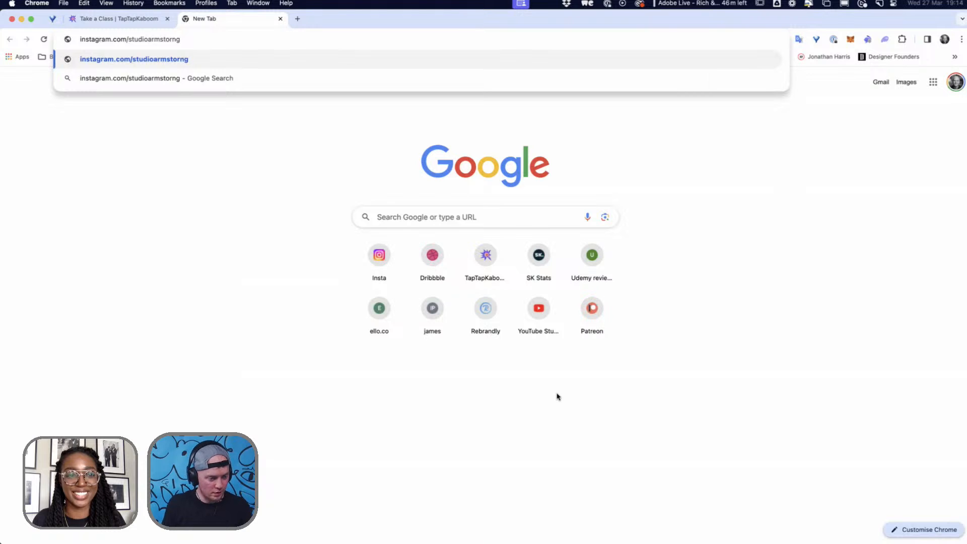
{"action": "key", "text": "BackSpace"}
{"action": "key", "text": "BackSpace"}
{"action": "key", "text": "BackSpace"}
{"action": "key", "text": "BackSpace"}
{"action": "type", "text": "rong"}
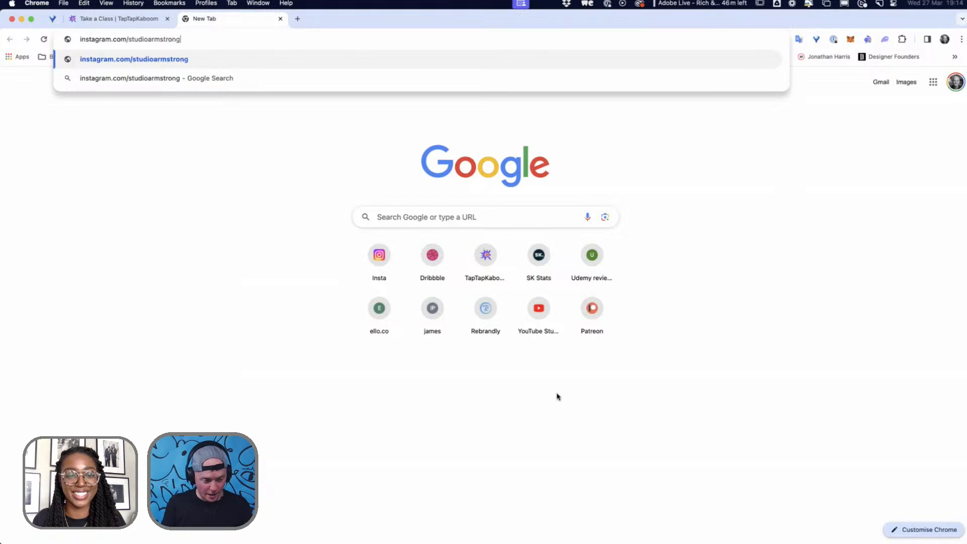
{"action": "key", "text": "Return"}
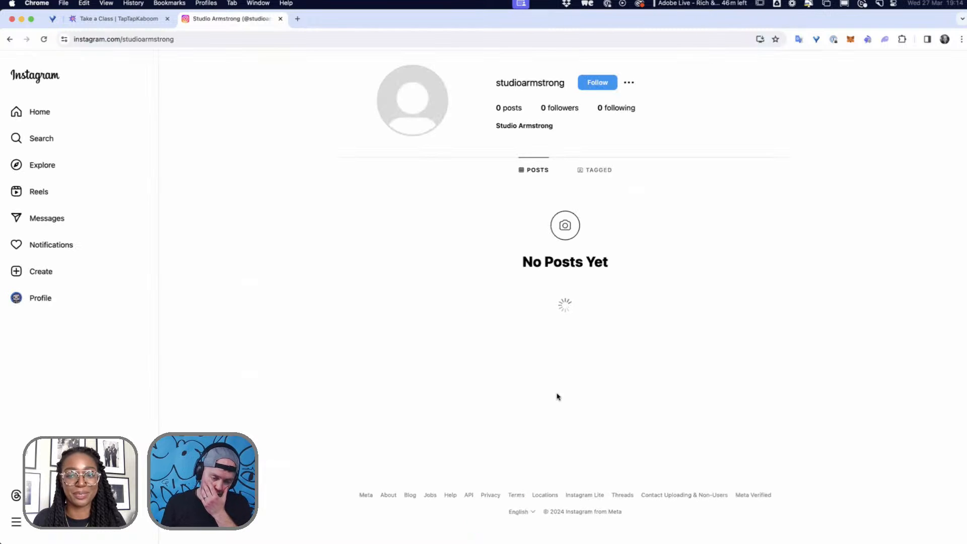
Step: Correct the profile address to instagram.com/studio.armstrong and look through its line-drawn animal and object posts
{"action": "left_click", "coordinate": [157, 36]}
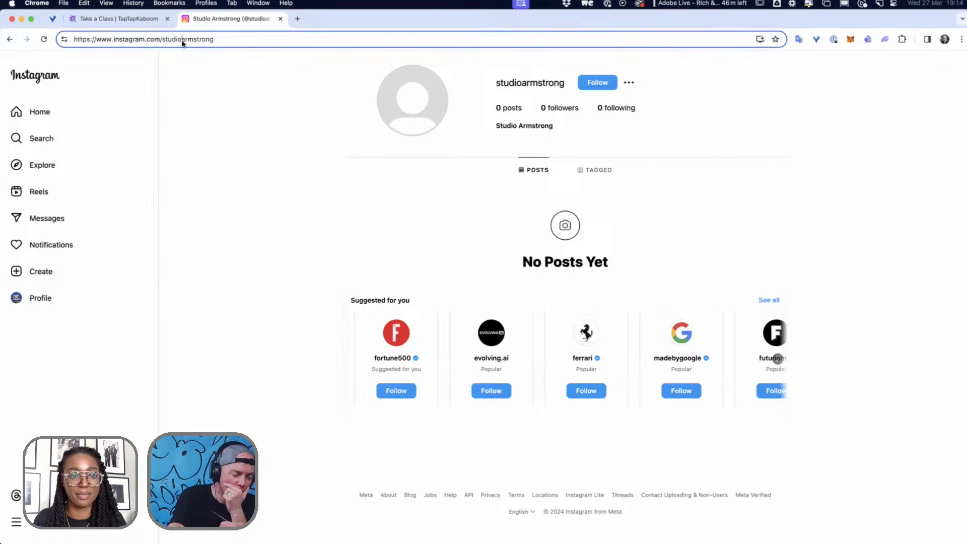
{"action": "left_click", "coordinate": [183, 43]}
{"action": "type", "text": "."}
{"action": "key", "text": "Return"}
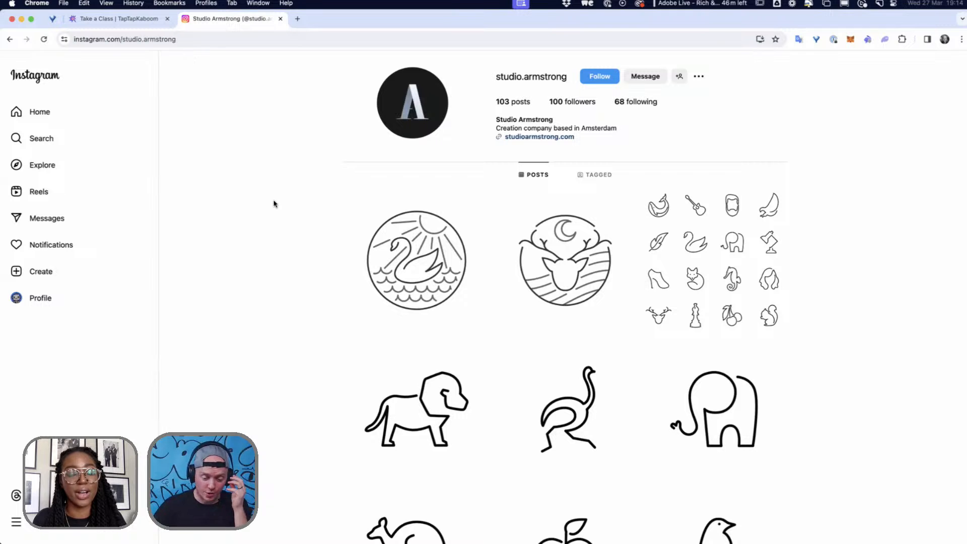
{"action": "scroll", "coordinate": [261, 180], "scroll_direction": "down", "scroll_amount": 3}
{"action": "scroll", "coordinate": [261, 180], "scroll_direction": "down", "scroll_amount": 5}
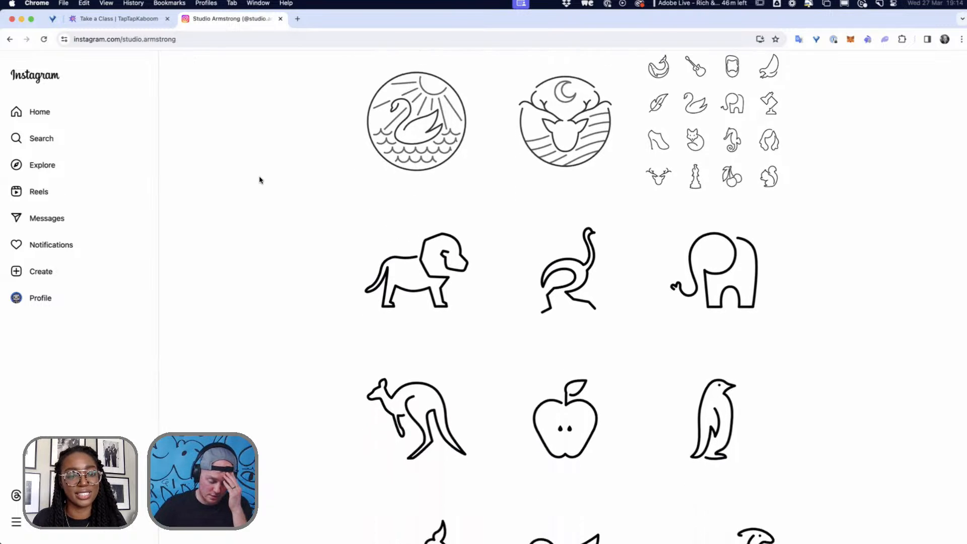
{"action": "scroll", "coordinate": [260, 180], "scroll_direction": "down", "scroll_amount": 10}
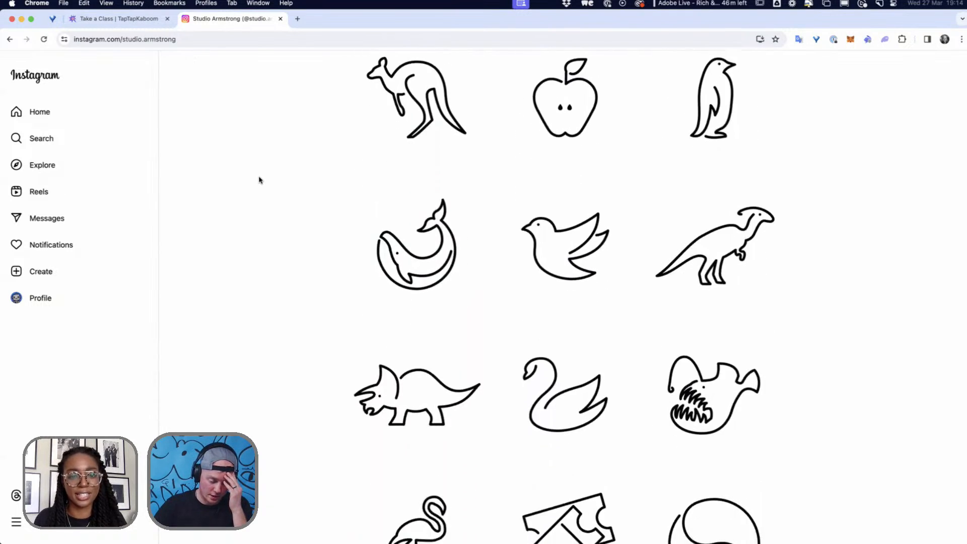
{"action": "scroll", "coordinate": [260, 180], "scroll_direction": "up", "scroll_amount": 4}
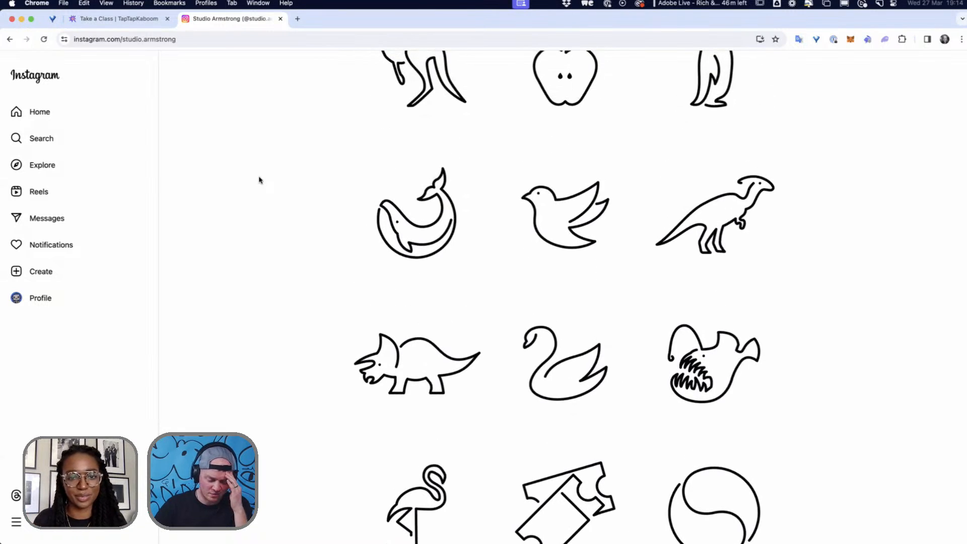
{"action": "scroll", "coordinate": [260, 180], "scroll_direction": "down", "scroll_amount": 6}
{"action": "scroll", "coordinate": [261, 180], "scroll_direction": "up", "scroll_amount": 7}
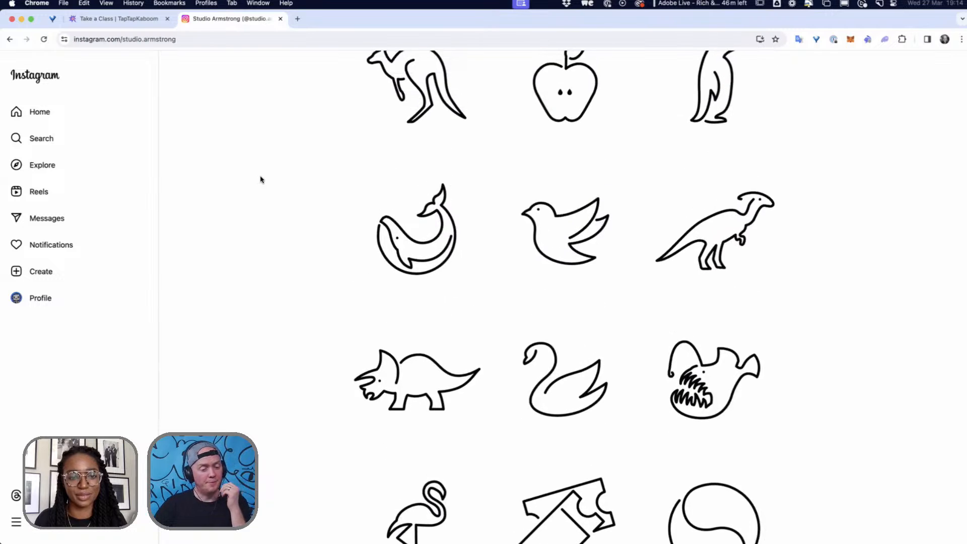
{"action": "scroll", "coordinate": [257, 151], "scroll_direction": "up", "scroll_amount": 12}
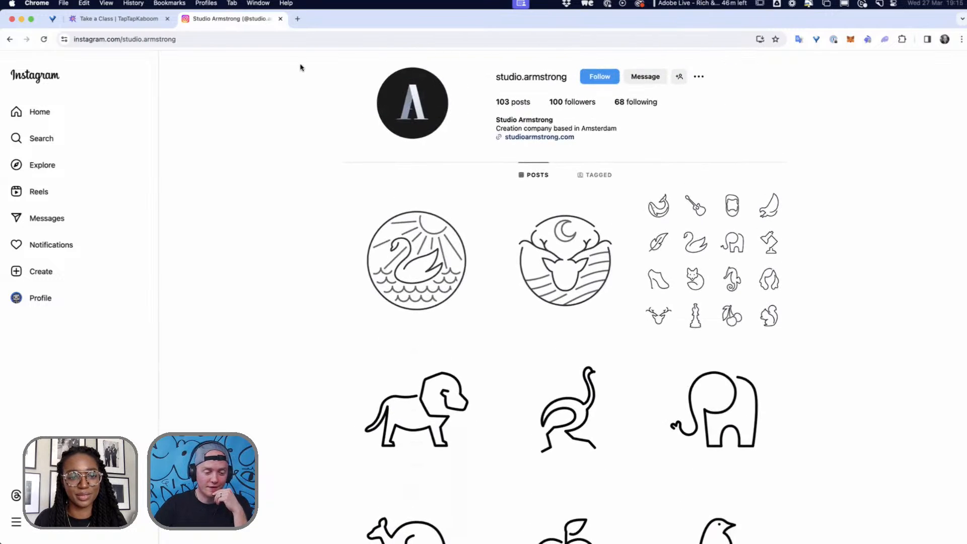
Step: Close the Instagram tab, return to Photoshop and add white raindrops at the lower end of the rain under the small black cloud
{"action": "left_click", "coordinate": [280, 21]}
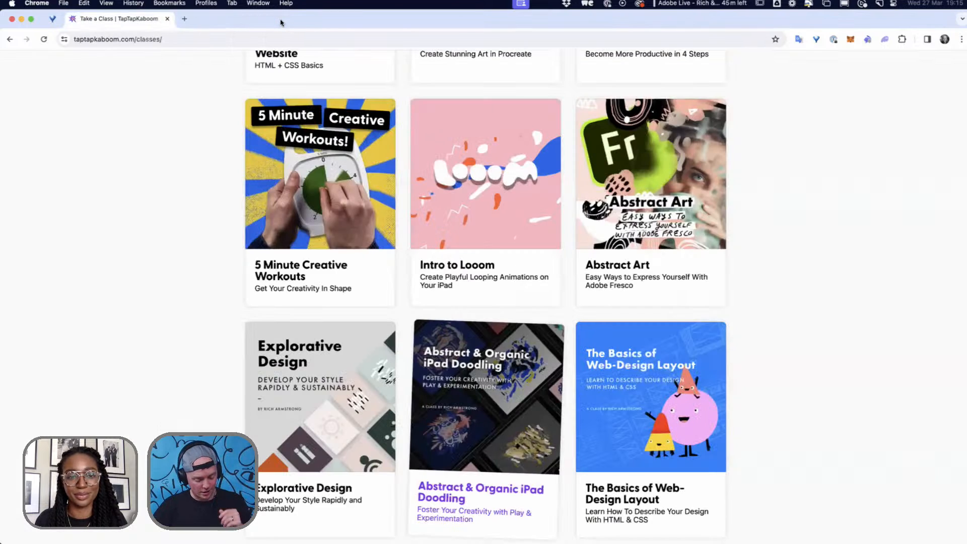
{"action": "key", "text": "super+Tab"}
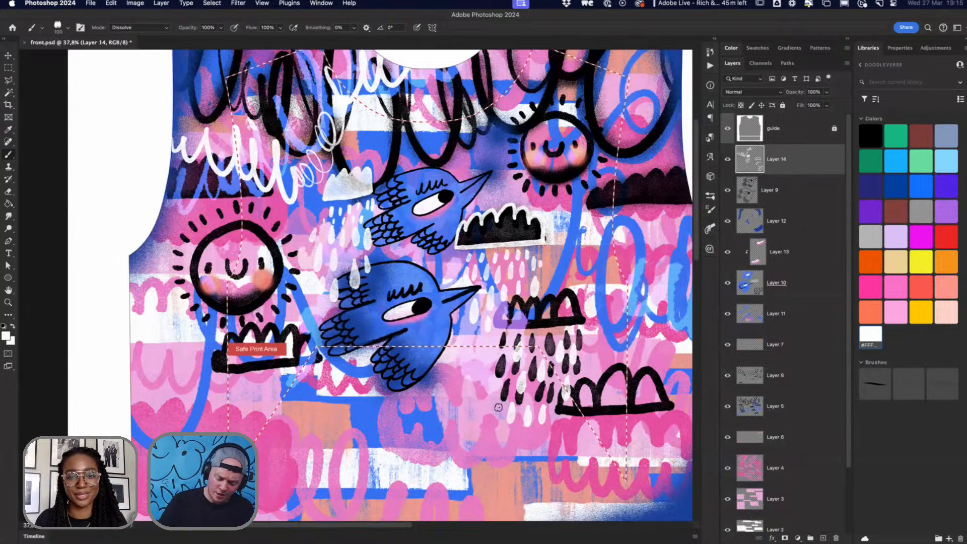
{"action": "mouse_move", "coordinate": [496, 402]}
{"action": "left_mouse_down"}
{"action": "mouse_move", "coordinate": [495, 414]}
{"action": "mouse_move", "coordinate": [497, 401]}
{"action": "left_mouse_up"}
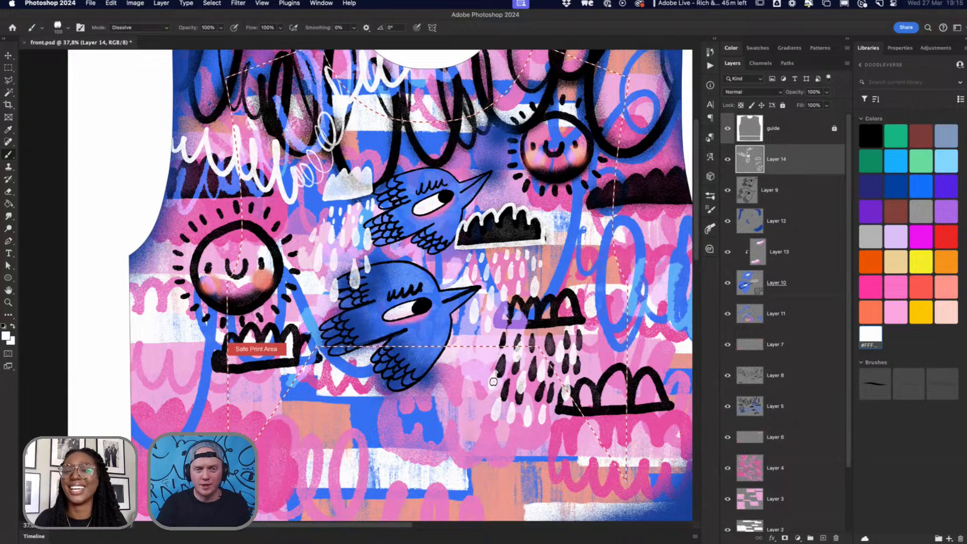
{"action": "mouse_move", "coordinate": [553, 424]}
{"action": "left_mouse_down"}
{"action": "mouse_move", "coordinate": [554, 439]}
{"action": "mouse_move", "coordinate": [554, 427]}
{"action": "left_mouse_up"}
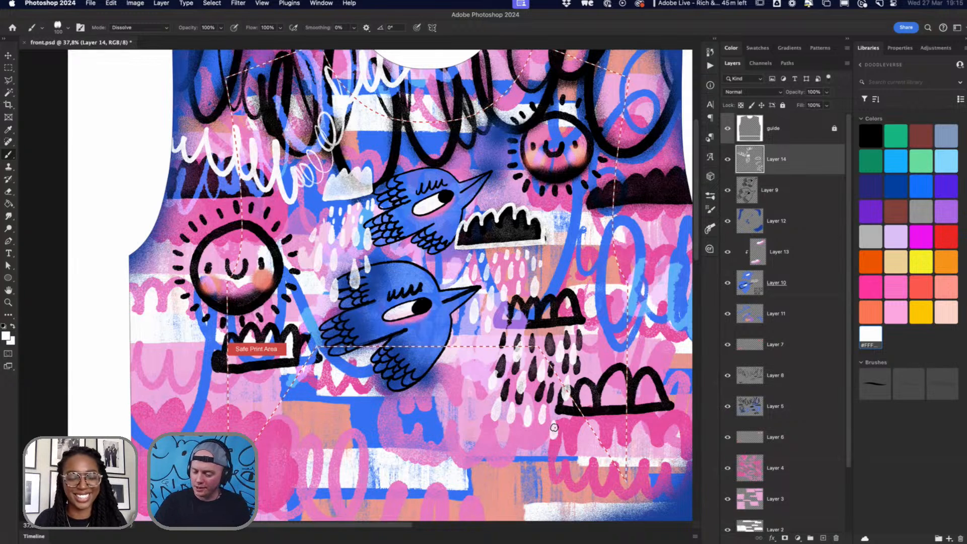
Step: Add a new layer above Layer 14 and paint salmon #FF968A and pink raindrops beneath the solid black cloud near the armhole
{"action": "left_click", "coordinate": [822, 538]}
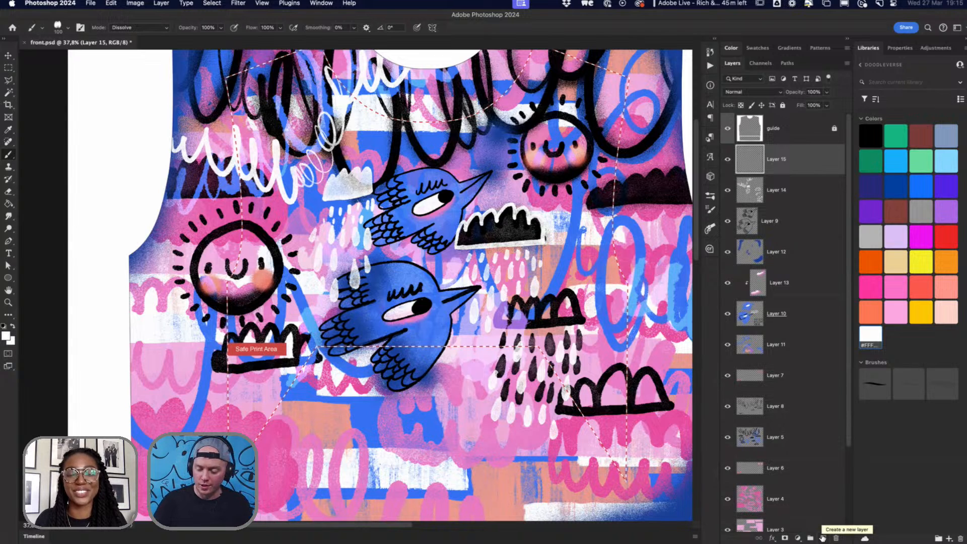
{"action": "left_click", "coordinate": [900, 287]}
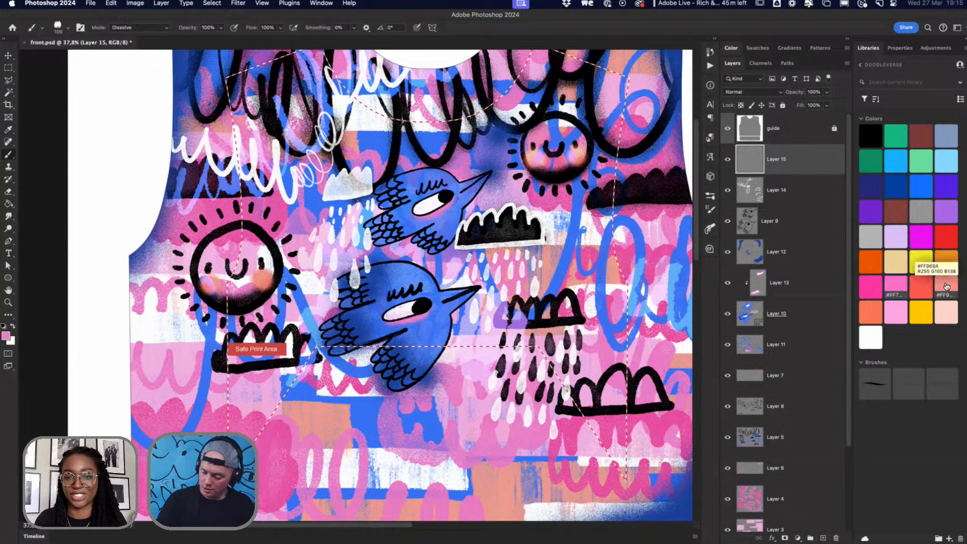
{"action": "mouse_move", "coordinate": [601, 241]}
{"action": "left_mouse_down"}
{"action": "mouse_move", "coordinate": [605, 221]}
{"action": "mouse_move", "coordinate": [619, 240]}
{"action": "mouse_move", "coordinate": [623, 220]}
{"action": "left_mouse_up"}
{"action": "left_click", "coordinate": [946, 287]}
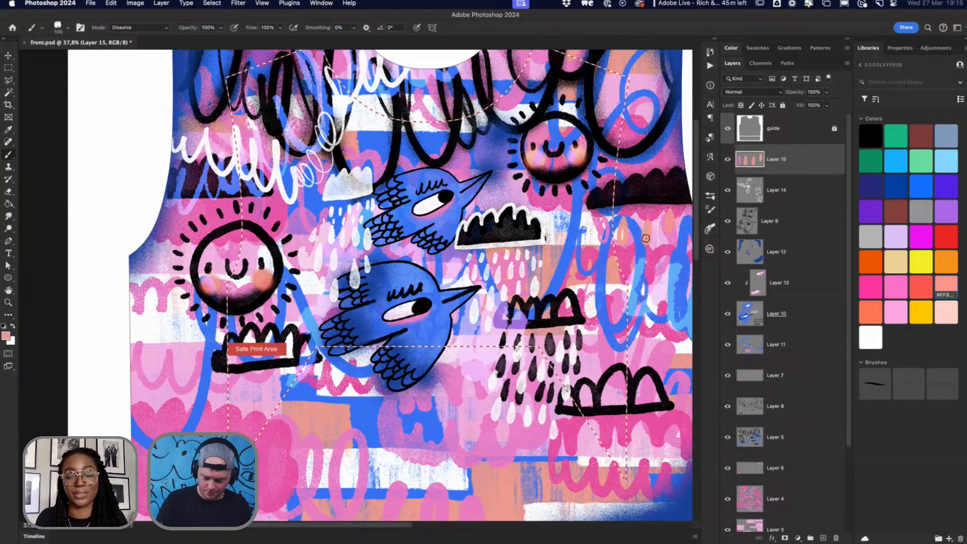
{"action": "mouse_move", "coordinate": [665, 267]}
{"action": "left_mouse_down"}
{"action": "mouse_move", "coordinate": [665, 251]}
{"action": "mouse_move", "coordinate": [683, 257]}
{"action": "mouse_move", "coordinate": [665, 300]}
{"action": "mouse_move", "coordinate": [646, 266]}
{"action": "left_mouse_up"}
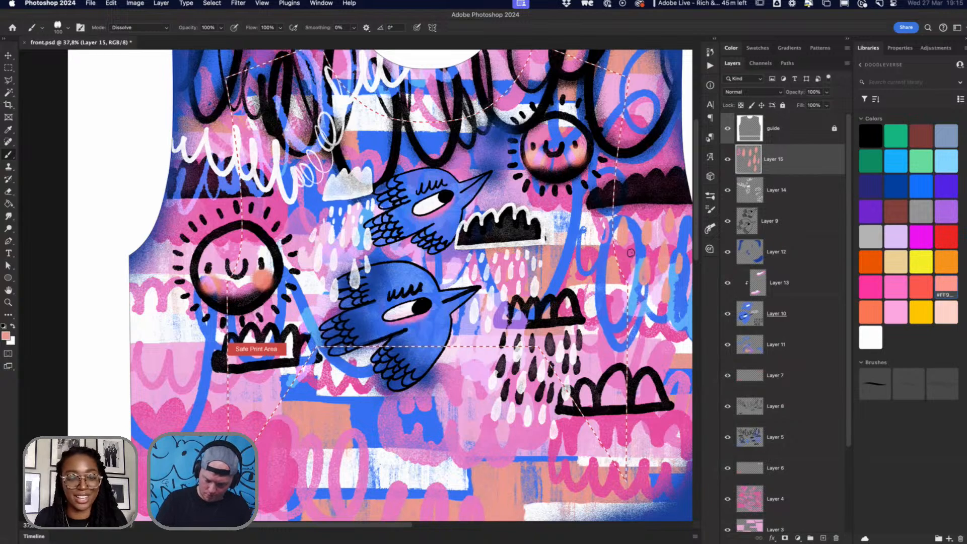
{"action": "mouse_move", "coordinate": [647, 310]}
{"action": "left_mouse_down"}
{"action": "mouse_move", "coordinate": [652, 302]}
{"action": "mouse_move", "coordinate": [675, 317]}
{"action": "mouse_move", "coordinate": [678, 303]}
{"action": "mouse_move", "coordinate": [676, 316]}
{"action": "left_mouse_up"}
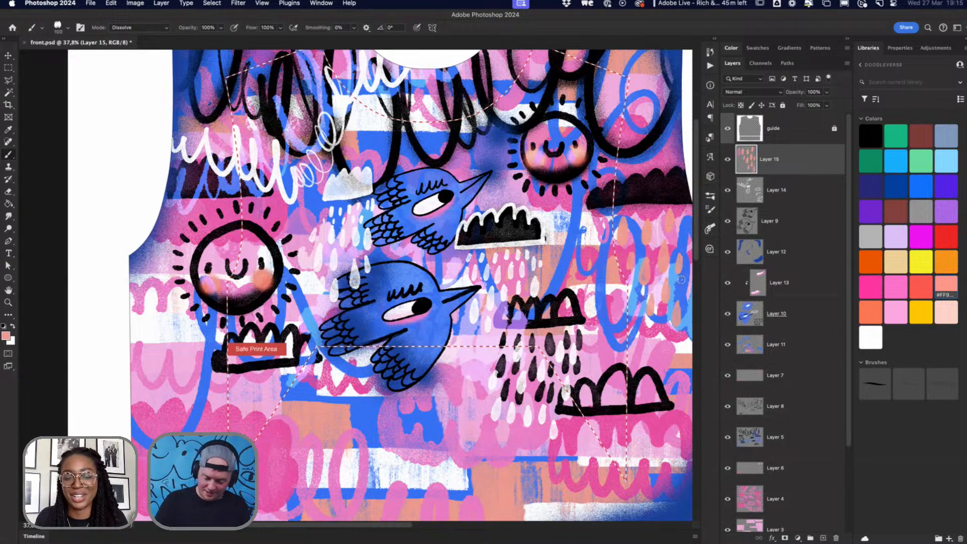
{"action": "left_click_drag", "start_coordinate": [681, 280], "coordinate": [684, 277]}
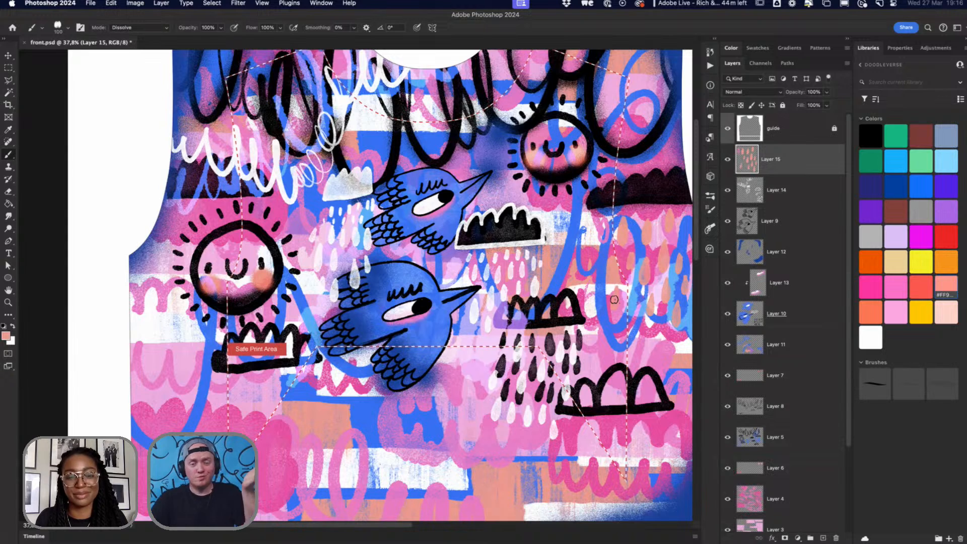
{"action": "left_click_drag", "start_coordinate": [636, 318], "coordinate": [637, 334]}
{"action": "left_click", "coordinate": [897, 287]}
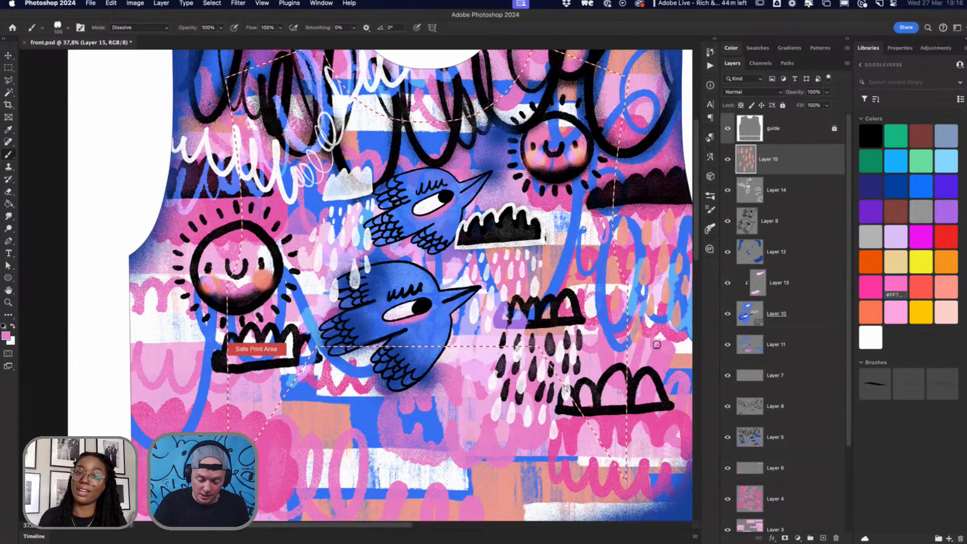
{"action": "left_click_drag", "start_coordinate": [655, 330], "coordinate": [656, 345]}
Step: Paint black raindrops among the salmon and pink ones beneath the solid black cloud, using the black swatch
{"action": "left_click", "coordinate": [871, 135]}
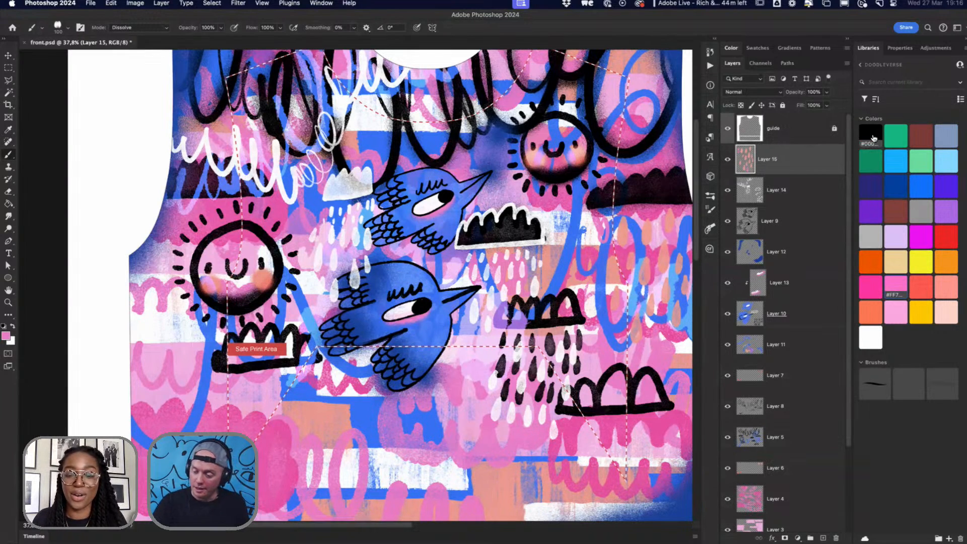
{"action": "mouse_move", "coordinate": [633, 228]}
{"action": "left_mouse_down"}
{"action": "mouse_move", "coordinate": [634, 252]}
{"action": "mouse_move", "coordinate": [633, 233]}
{"action": "mouse_move", "coordinate": [658, 232]}
{"action": "mouse_move", "coordinate": [673, 212]}
{"action": "mouse_move", "coordinate": [675, 224]}
{"action": "mouse_move", "coordinate": [677, 211]}
{"action": "mouse_move", "coordinate": [639, 220]}
{"action": "mouse_move", "coordinate": [638, 204]}
{"action": "mouse_move", "coordinate": [618, 224]}
{"action": "mouse_move", "coordinate": [664, 268]}
{"action": "mouse_move", "coordinate": [663, 243]}
{"action": "mouse_move", "coordinate": [647, 292]}
{"action": "left_mouse_up"}
{"action": "mouse_move", "coordinate": [661, 278]}
{"action": "left_mouse_down"}
{"action": "mouse_move", "coordinate": [663, 289]}
{"action": "mouse_move", "coordinate": [662, 275]}
{"action": "mouse_move", "coordinate": [640, 312]}
{"action": "left_mouse_up"}
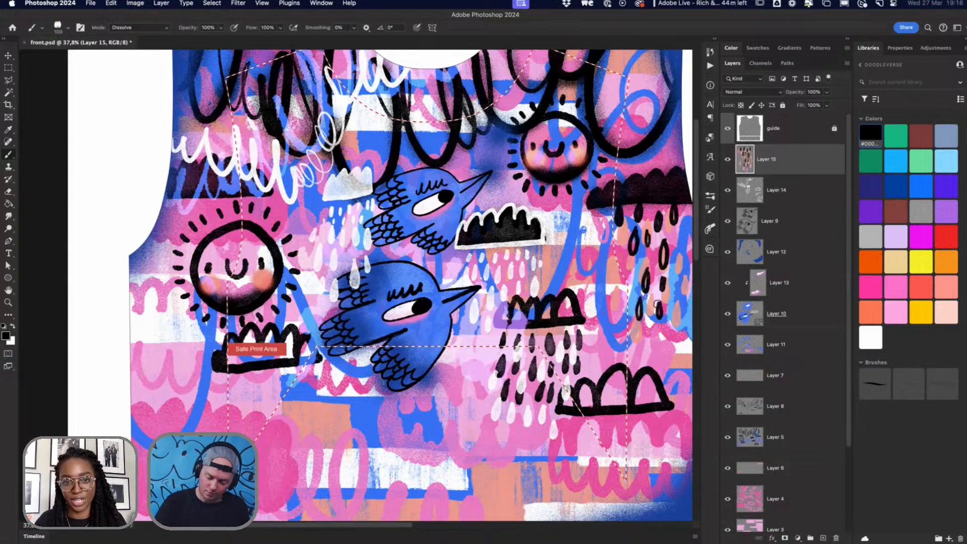
{"action": "left_click_drag", "start_coordinate": [675, 276], "coordinate": [675, 290]}
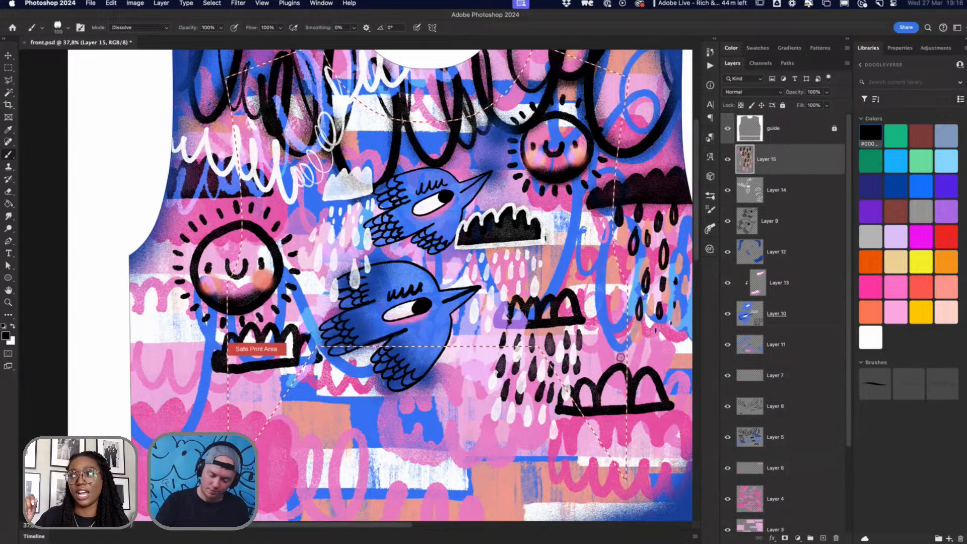
Step: Enlarge the brush up to 300 px and paint a black looping scribble from the side edge below the lower sun to the hem
{"action": "scroll", "coordinate": [621, 358], "scroll_direction": "down", "scroll_amount": 4}
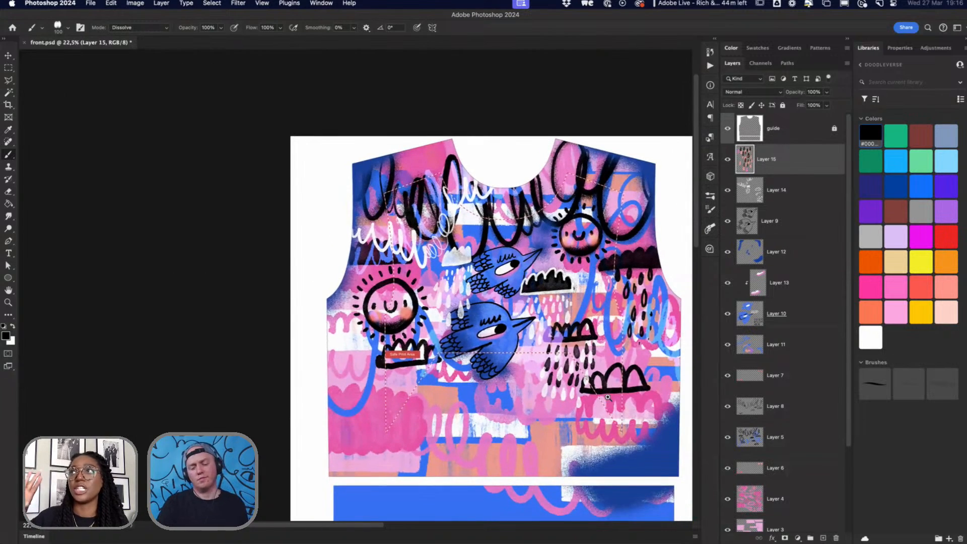
{"action": "scroll", "coordinate": [606, 395], "scroll_direction": "up", "scroll_amount": 1}
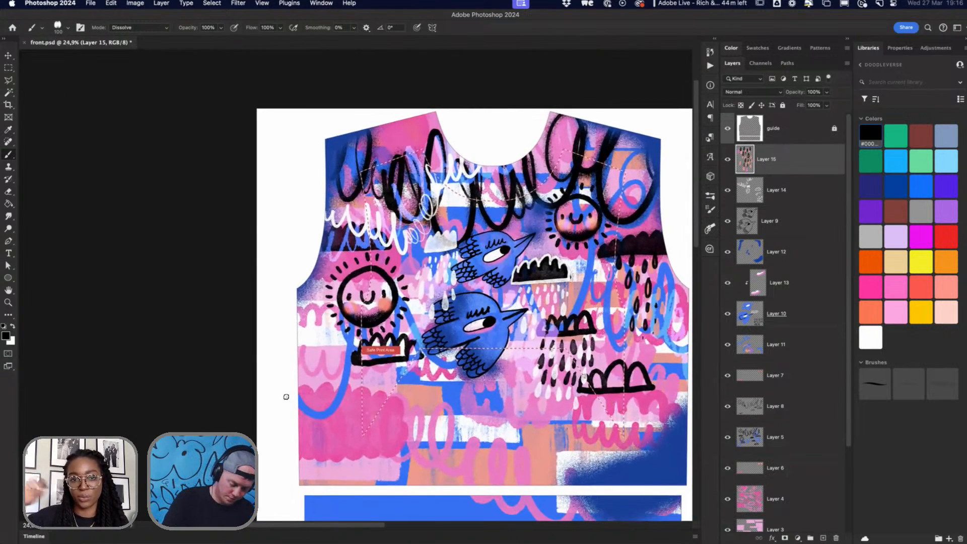
{"action": "key", "text": "bracketright"}
{"action": "key", "text": "bracketright"}
{"action": "key", "text": "bracketright"}
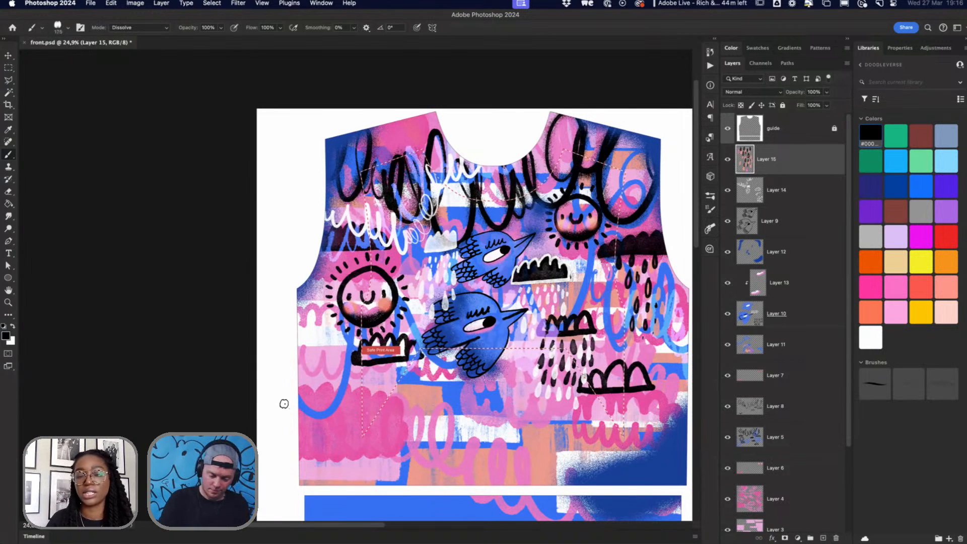
{"action": "mouse_move", "coordinate": [301, 368]}
{"action": "left_mouse_down"}
{"action": "mouse_move", "coordinate": [328, 402]}
{"action": "mouse_move", "coordinate": [334, 422]}
{"action": "left_mouse_up"}
{"action": "key", "text": "bracketright"}
{"action": "key", "text": "bracketright"}
{"action": "key", "text": "bracketright"}
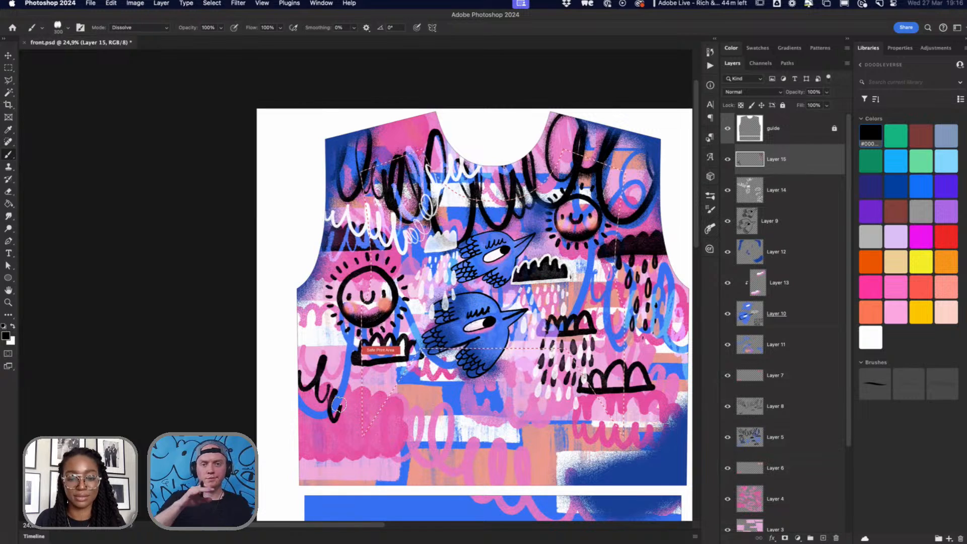
{"action": "mouse_move", "coordinate": [339, 403]}
{"action": "left_mouse_down"}
{"action": "mouse_move", "coordinate": [336, 414]}
{"action": "mouse_move", "coordinate": [360, 426]}
{"action": "mouse_move", "coordinate": [343, 405]}
{"action": "mouse_move", "coordinate": [342, 416]}
{"action": "mouse_move", "coordinate": [358, 418]}
{"action": "mouse_move", "coordinate": [426, 481]}
{"action": "mouse_move", "coordinate": [446, 476]}
{"action": "left_mouse_up"}
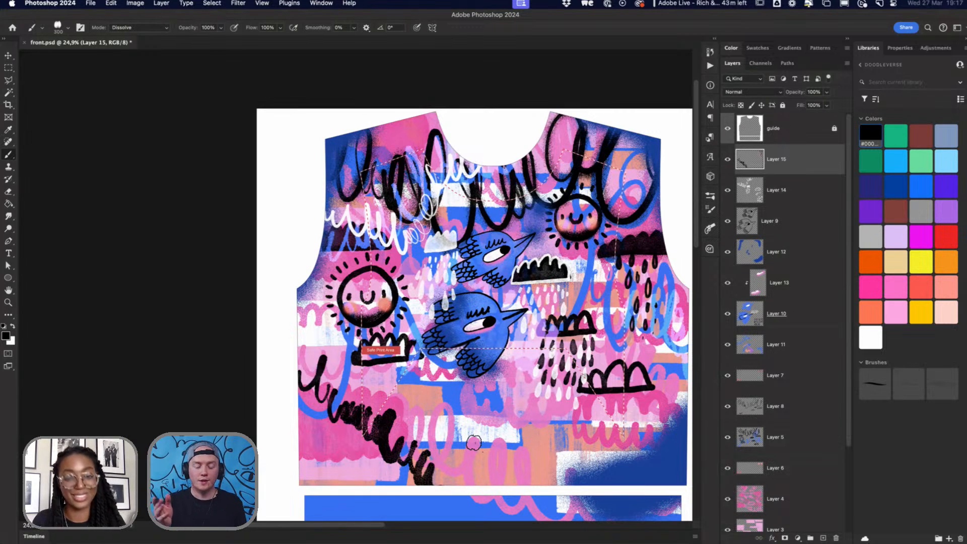
Step: Paint solid black scalloped clouds near the hem: over the orange patch, over the dark blue spray and at the opposite side edge
{"action": "mouse_move", "coordinate": [502, 450]}
{"action": "left_mouse_down"}
{"action": "mouse_move", "coordinate": [511, 438]}
{"action": "mouse_move", "coordinate": [564, 447]}
{"action": "mouse_move", "coordinate": [506, 448]}
{"action": "mouse_move", "coordinate": [578, 432]}
{"action": "left_mouse_up"}
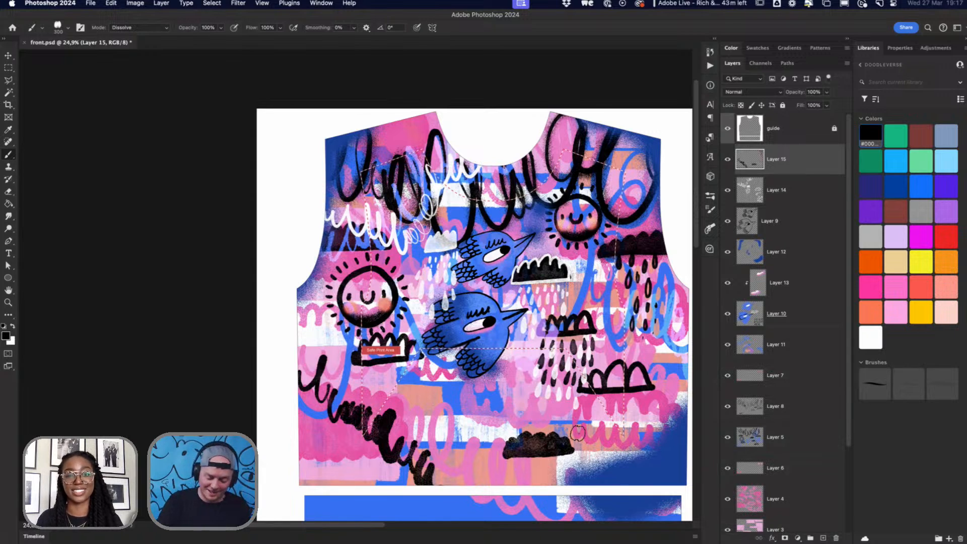
{"action": "mouse_move", "coordinate": [616, 461]}
{"action": "left_mouse_down"}
{"action": "mouse_move", "coordinate": [643, 452]}
{"action": "mouse_move", "coordinate": [668, 460]}
{"action": "mouse_move", "coordinate": [615, 466]}
{"action": "mouse_move", "coordinate": [634, 452]}
{"action": "mouse_move", "coordinate": [662, 453]}
{"action": "left_mouse_up"}
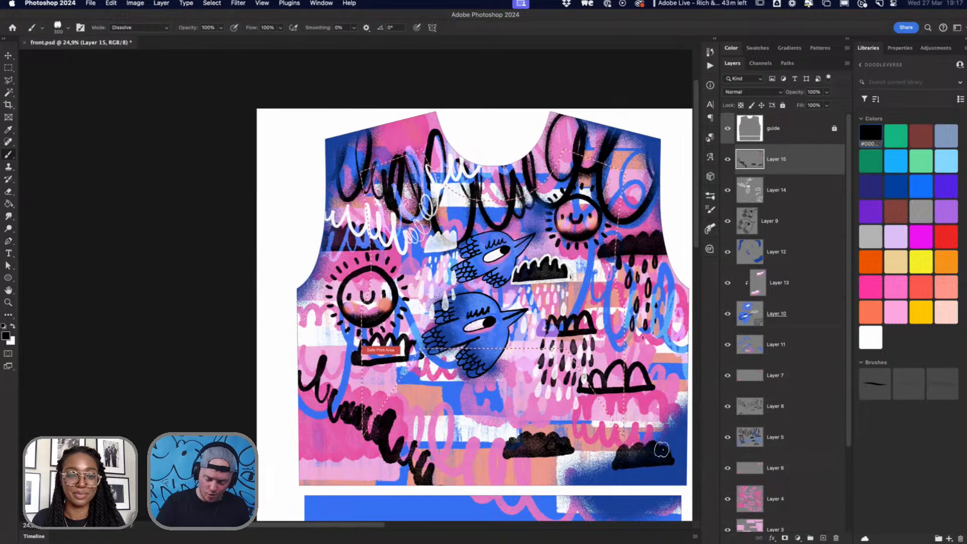
{"action": "mouse_move", "coordinate": [297, 435]}
{"action": "left_mouse_down"}
{"action": "mouse_move", "coordinate": [317, 429]}
{"action": "mouse_move", "coordinate": [330, 449]}
{"action": "mouse_move", "coordinate": [343, 442]}
{"action": "mouse_move", "coordinate": [343, 455]}
{"action": "mouse_move", "coordinate": [298, 457]}
{"action": "mouse_move", "coordinate": [298, 441]}
{"action": "mouse_move", "coordinate": [341, 450]}
{"action": "left_mouse_up"}
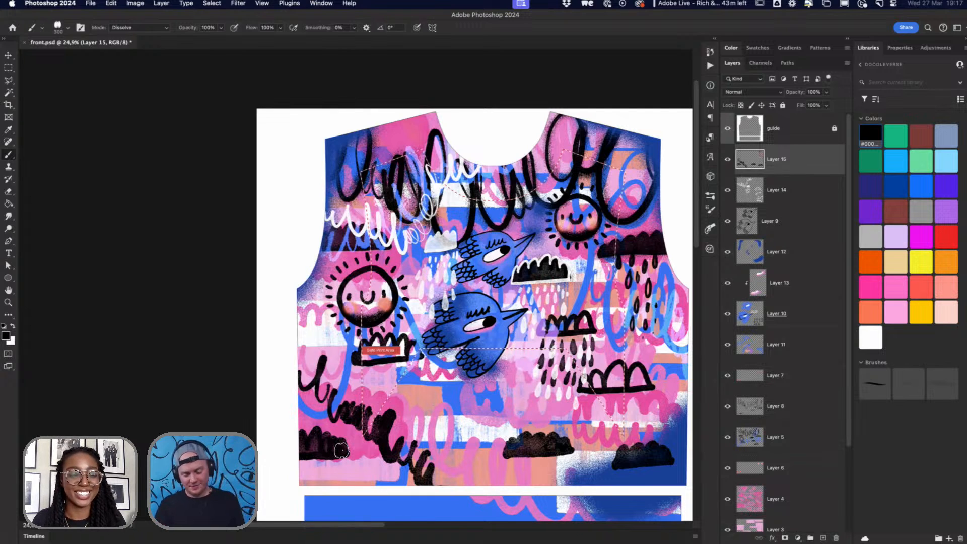
Step: Paint rows of short black raindrops down to the hem beneath the clouds over the orange patch and the dark blue spray
{"action": "mouse_move", "coordinate": [508, 460]}
{"action": "left_mouse_down"}
{"action": "mouse_move", "coordinate": [565, 467]}
{"action": "mouse_move", "coordinate": [525, 473]}
{"action": "mouse_move", "coordinate": [548, 487]}
{"action": "mouse_move", "coordinate": [566, 482]}
{"action": "mouse_move", "coordinate": [512, 482]}
{"action": "left_mouse_up"}
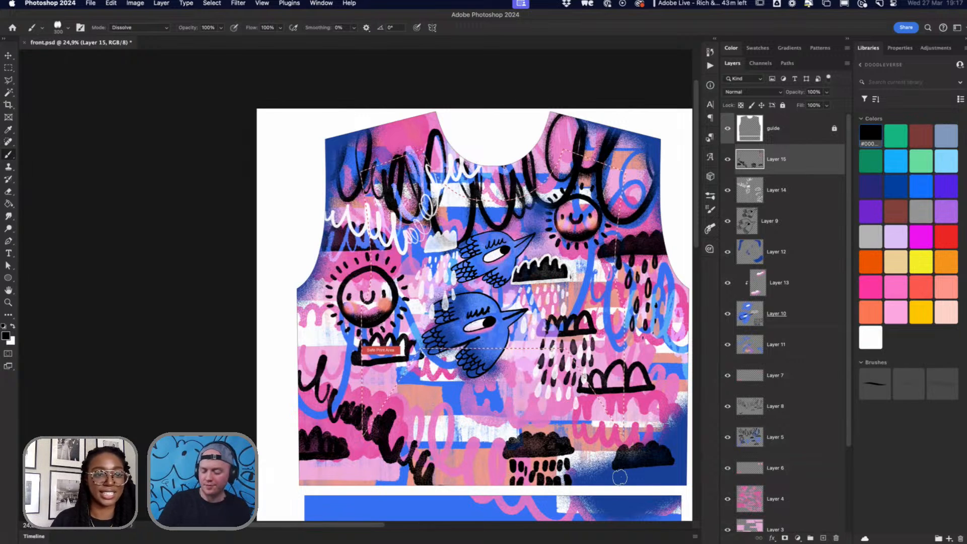
{"action": "mouse_move", "coordinate": [620, 476]}
{"action": "left_mouse_down"}
{"action": "mouse_move", "coordinate": [640, 484]}
{"action": "mouse_move", "coordinate": [665, 479]}
{"action": "left_mouse_up"}
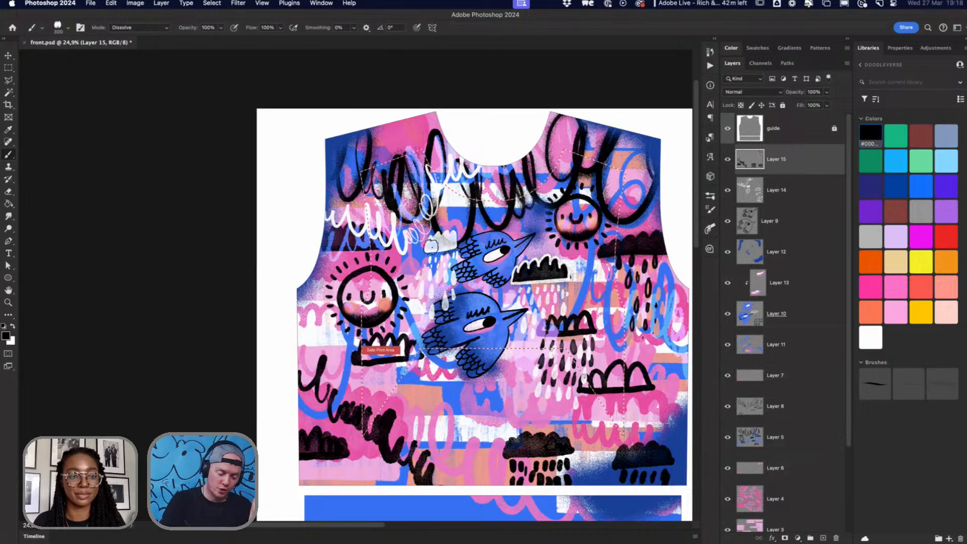
Step: Examine the sweatshirt pattern up close and as a whole, from the scribbles, suns and birds down to the hem
{"action": "scroll", "coordinate": [444, 248], "scroll_direction": "up", "scroll_amount": 5}
{"action": "scroll", "coordinate": [420, 248], "scroll_direction": "up", "scroll_amount": 2}
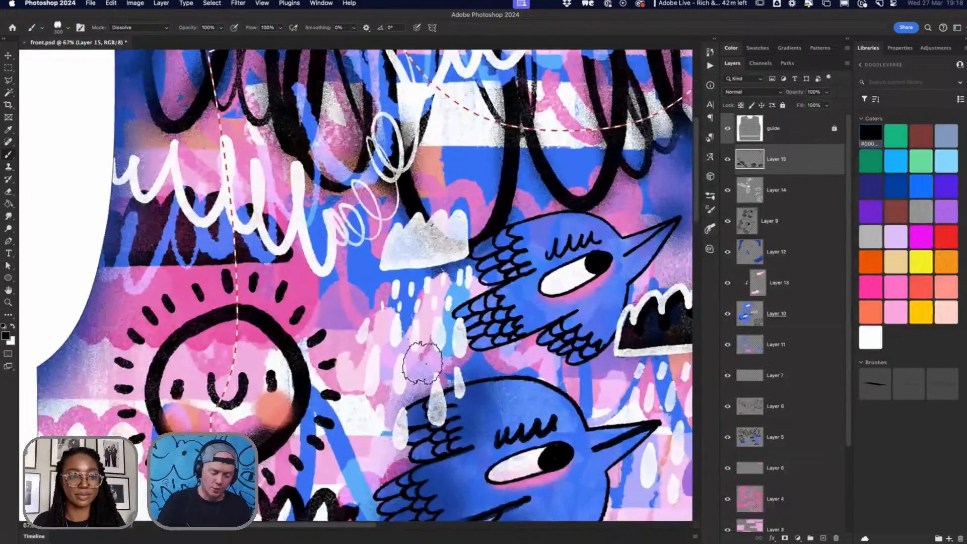
{"action": "scroll", "coordinate": [544, 346], "scroll_direction": "down", "scroll_amount": 5}
{"action": "scroll", "coordinate": [544, 347], "scroll_direction": "up", "scroll_amount": 3}
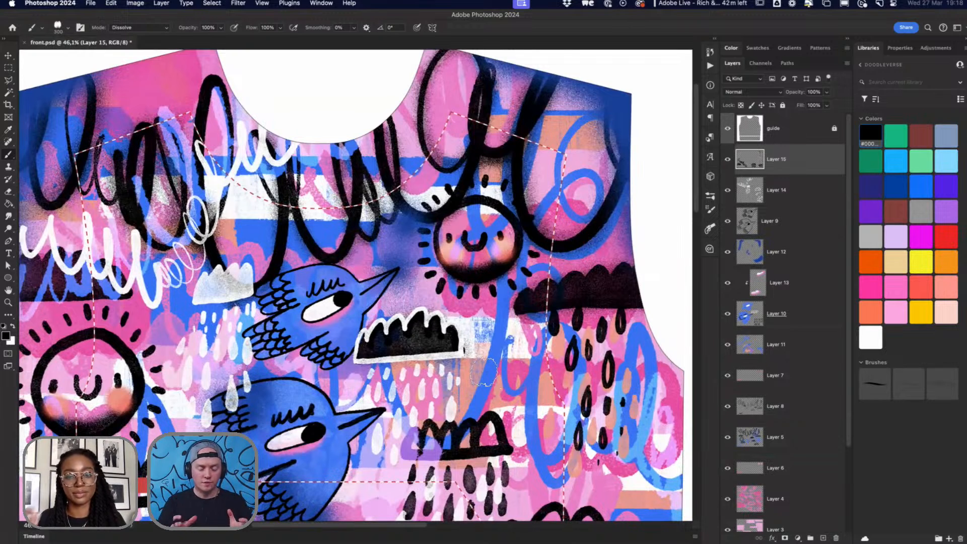
{"action": "scroll", "coordinate": [484, 373], "scroll_direction": "down", "scroll_amount": 3}
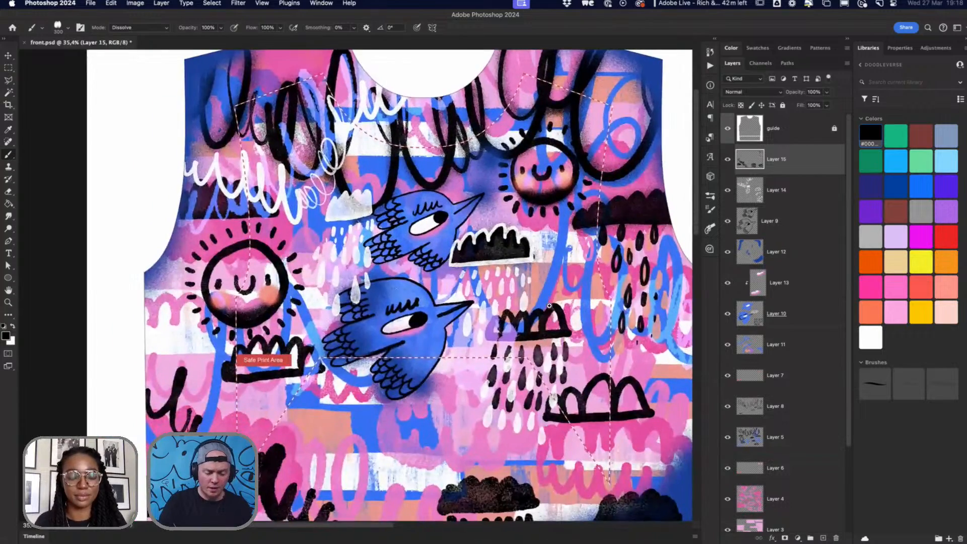
{"action": "scroll", "coordinate": [550, 306], "scroll_direction": "down", "scroll_amount": 2}
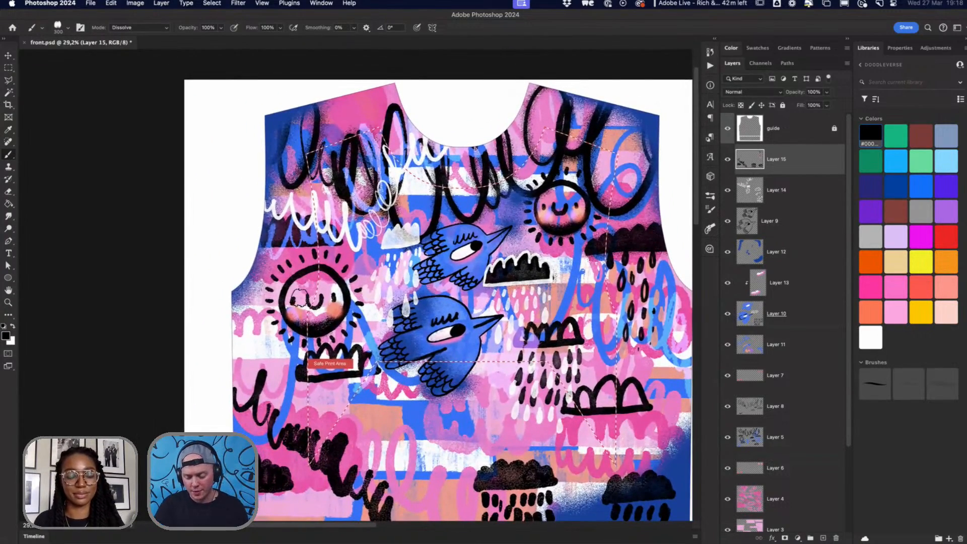
{"action": "scroll", "coordinate": [540, 413], "scroll_direction": "down", "scroll_amount": 2}
{"action": "scroll", "coordinate": [540, 413], "scroll_direction": "right", "scroll_amount": 2}
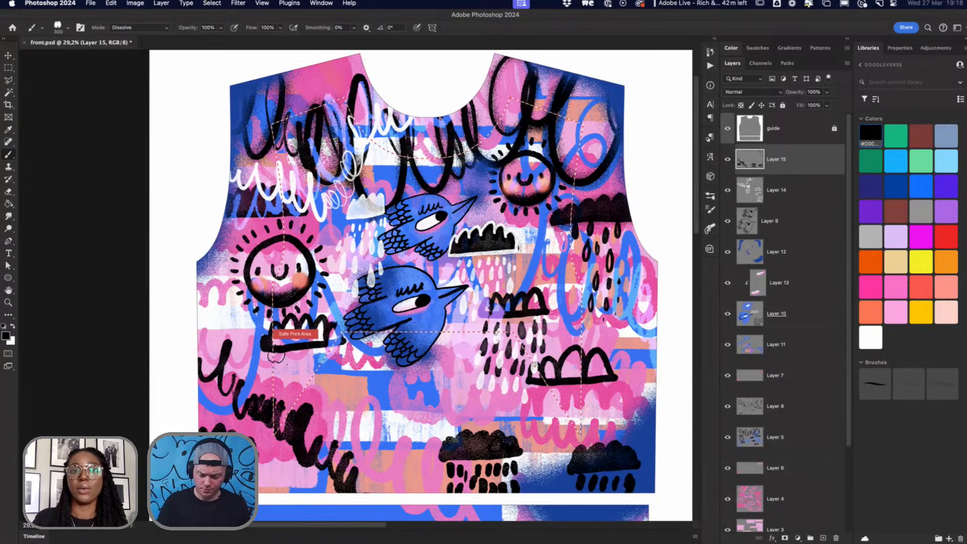
Step: Add a new layer above Layer 15 and choose the TGTS The Rusty Nib 1 brush
{"action": "scroll", "coordinate": [572, 345], "scroll_direction": "up", "scroll_amount": 4}
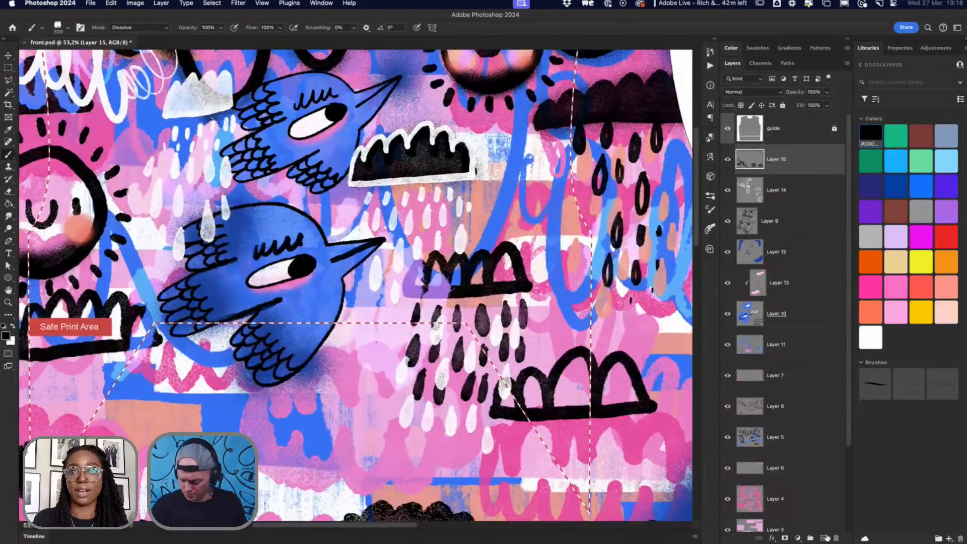
{"action": "left_click", "coordinate": [824, 538]}
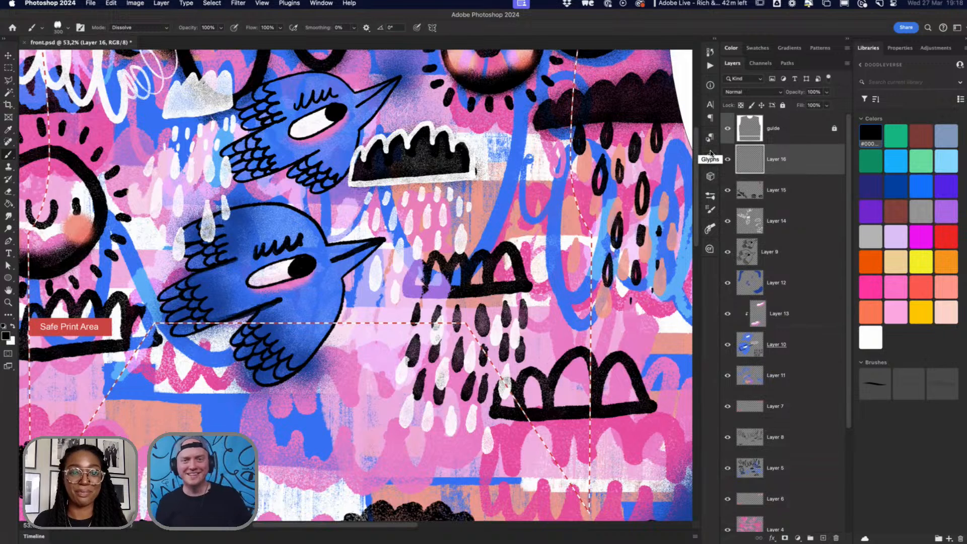
{"action": "left_click", "coordinate": [713, 196]}
{"action": "left_click_drag", "start_coordinate": [699, 316], "coordinate": [697, 296]}
{"action": "scroll", "coordinate": [697, 297], "scroll_direction": "down", "scroll_amount": 2}
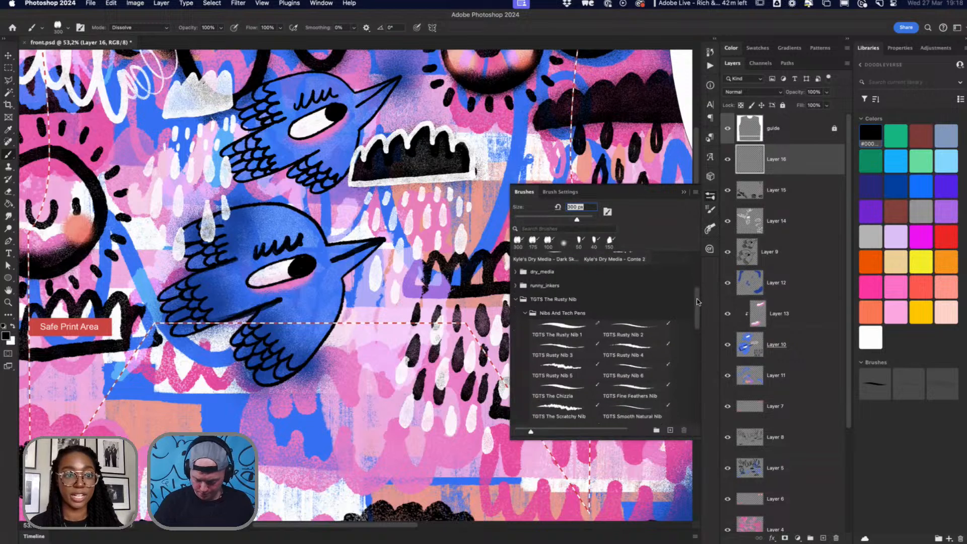
{"action": "left_click", "coordinate": [572, 331]}
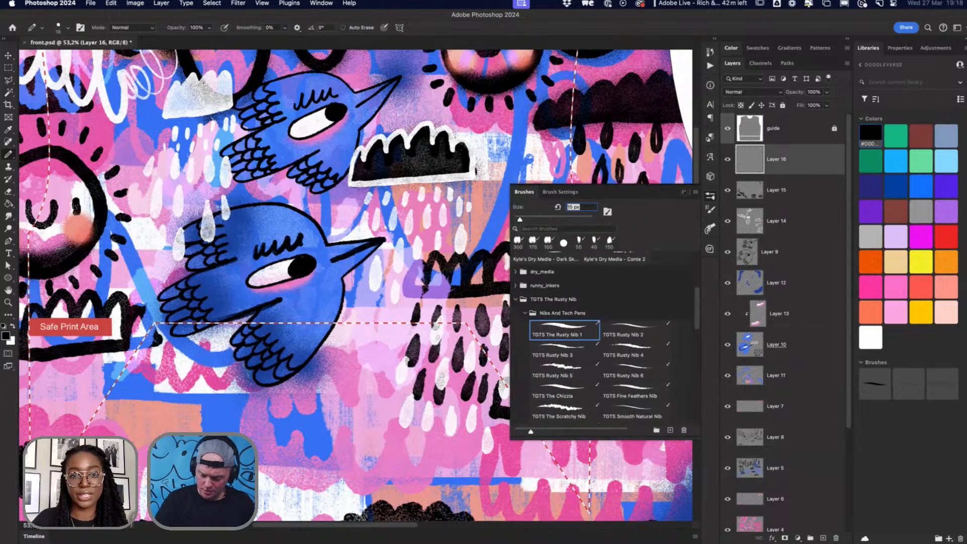
{"action": "left_click", "coordinate": [685, 193]}
Step: Enlarge the nib to 25 px and undo the small test zigzag drawn beside the white-outlined black cloud
{"action": "left_click_drag", "start_coordinate": [519, 292], "coordinate": [520, 296]}
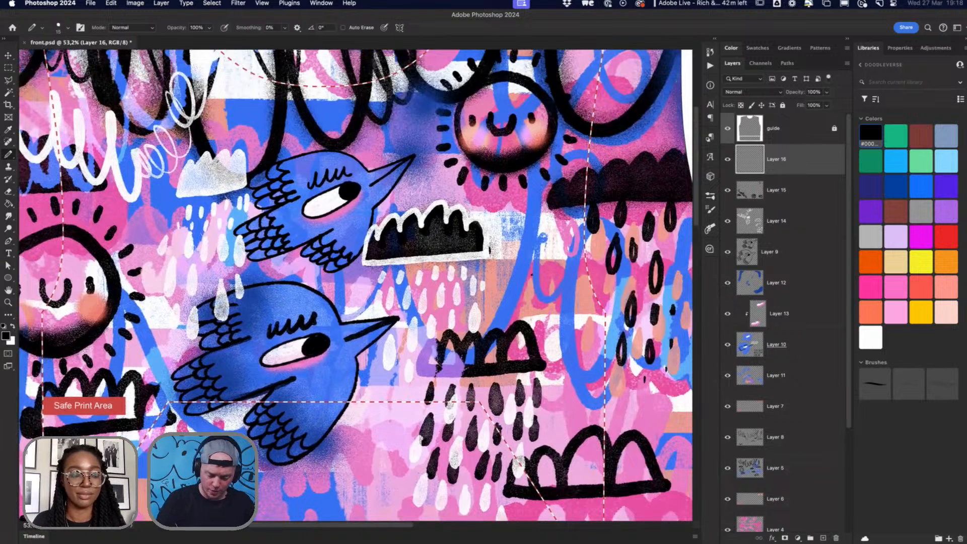
{"action": "left_click_drag", "start_coordinate": [531, 269], "coordinate": [563, 275]}
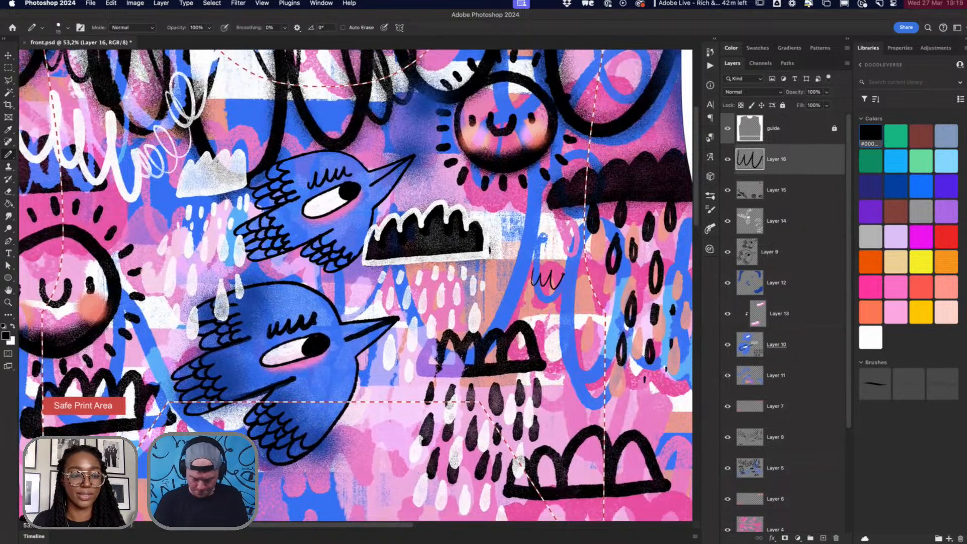
{"action": "key", "text": "bracketright"}
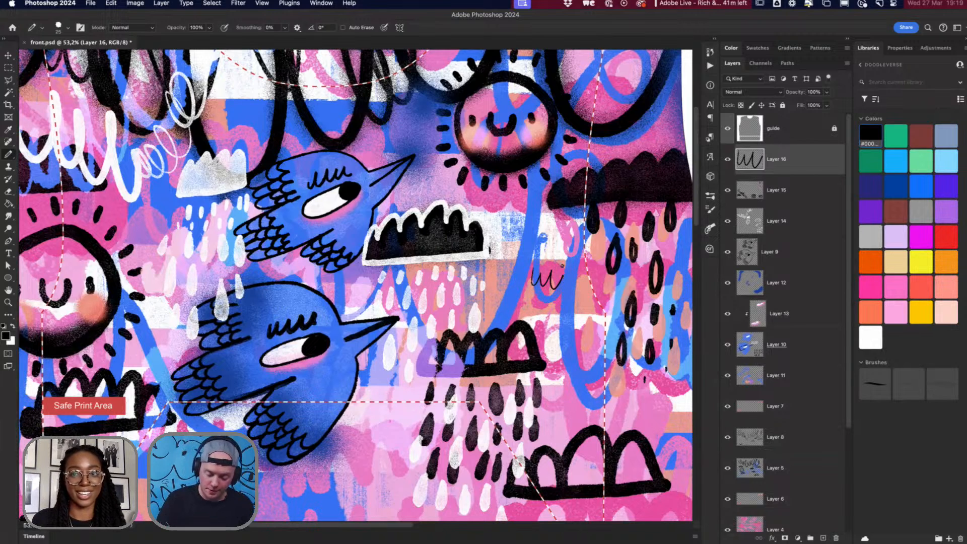
{"action": "key", "text": "super+z"}
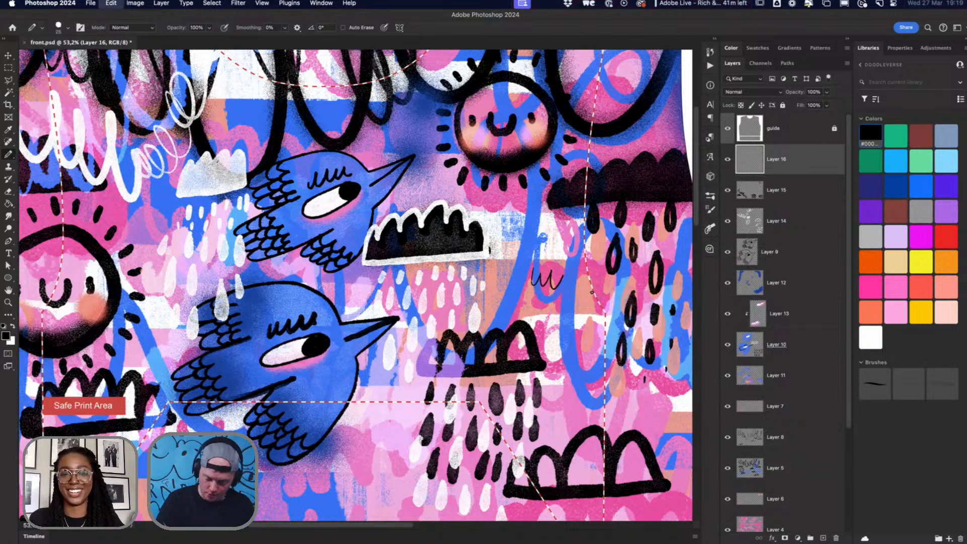
{"action": "key", "text": "super+z"}
Step: Draw a small black bird outline standing on the scalloped cloud, with domed body, scalloped lower edge, legs, eye, open beak and looped crest
{"action": "mouse_move", "coordinate": [510, 299]}
{"action": "left_mouse_down"}
{"action": "mouse_move", "coordinate": [522, 251]}
{"action": "mouse_move", "coordinate": [538, 249]}
{"action": "mouse_move", "coordinate": [546, 299]}
{"action": "mouse_move", "coordinate": [508, 296]}
{"action": "left_mouse_up"}
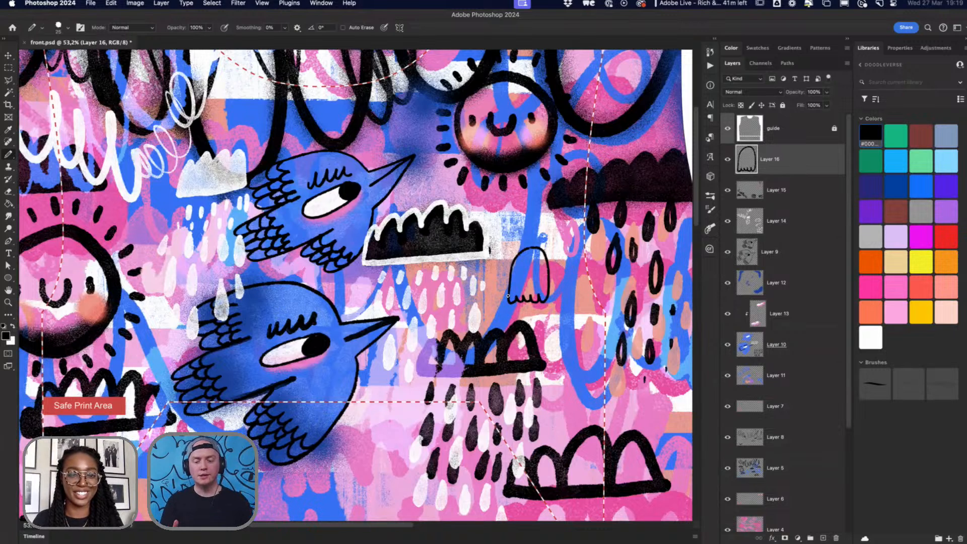
{"action": "left_click_drag", "start_coordinate": [647, 377], "coordinate": [586, 369]}
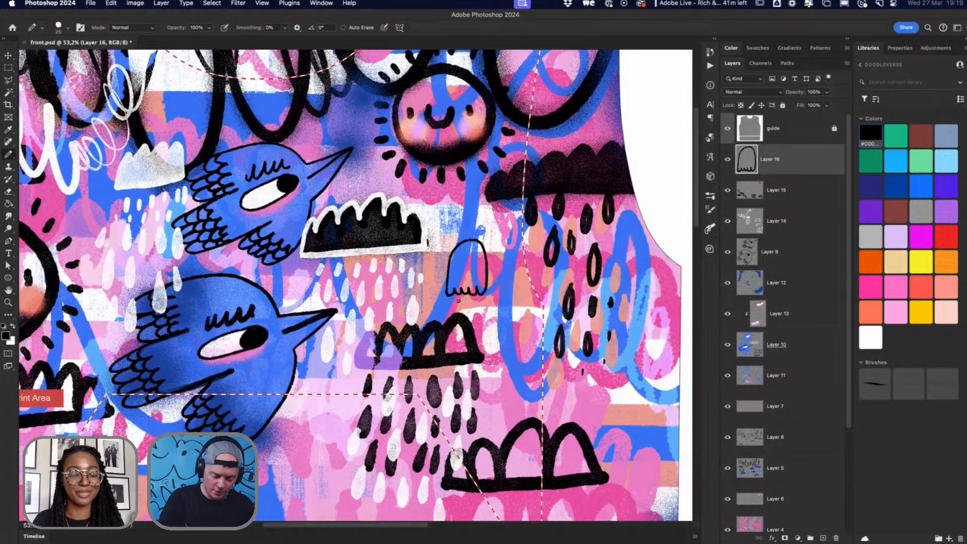
{"action": "left_click_drag", "start_coordinate": [456, 294], "coordinate": [465, 319]}
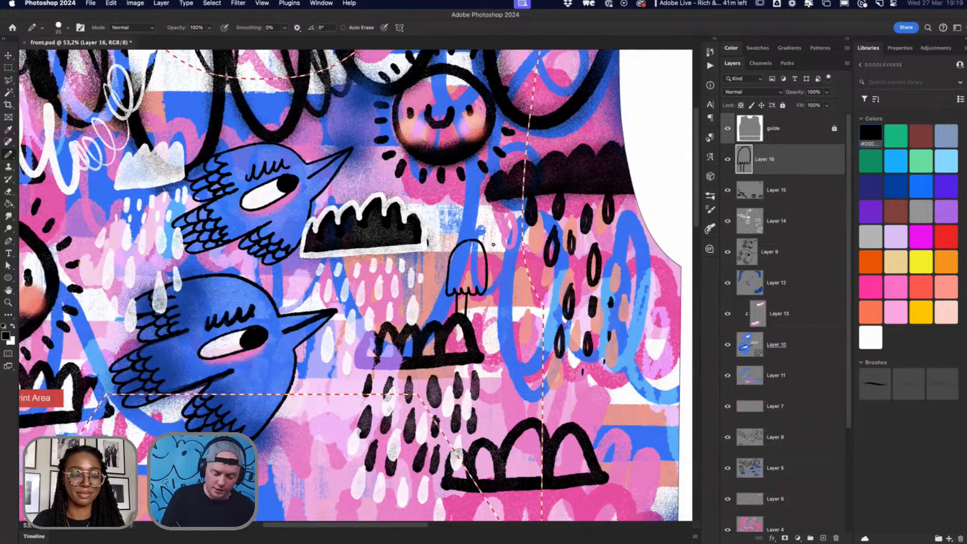
{"action": "mouse_move", "coordinate": [484, 255]}
{"action": "left_mouse_down"}
{"action": "mouse_move", "coordinate": [504, 247]}
{"action": "mouse_move", "coordinate": [490, 262]}
{"action": "mouse_move", "coordinate": [511, 278]}
{"action": "mouse_move", "coordinate": [488, 276]}
{"action": "mouse_move", "coordinate": [481, 257]}
{"action": "mouse_move", "coordinate": [469, 255]}
{"action": "mouse_move", "coordinate": [480, 258]}
{"action": "mouse_move", "coordinate": [471, 264]}
{"action": "mouse_move", "coordinate": [482, 260]}
{"action": "mouse_move", "coordinate": [472, 264]}
{"action": "mouse_move", "coordinate": [476, 234]}
{"action": "mouse_move", "coordinate": [454, 245]}
{"action": "left_mouse_up"}
{"action": "key", "text": "super+z"}
{"action": "key", "text": "super+z"}
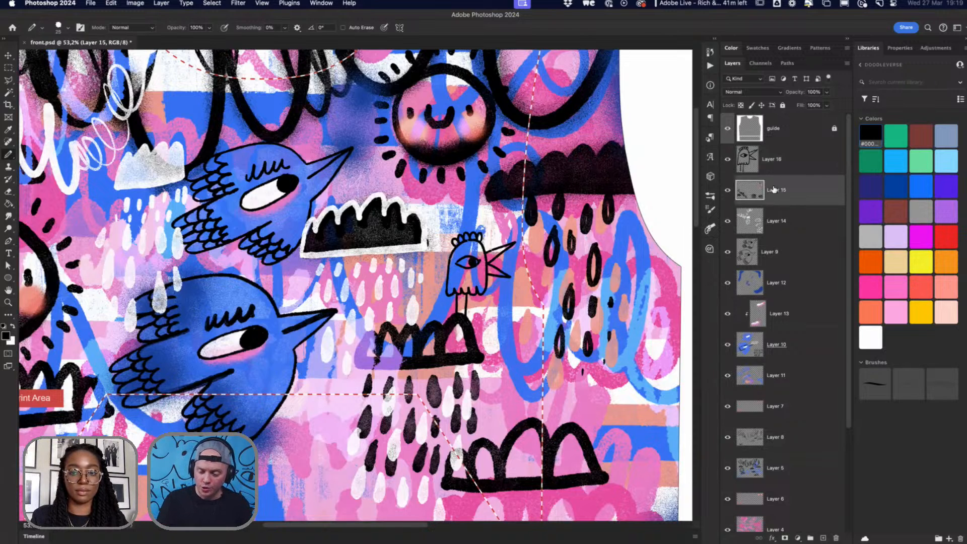
Step: Add a new layer beneath the small bird's outline and paint its body blue and its eye white with the saved Kyle's brush
{"action": "left_click", "coordinate": [824, 537]}
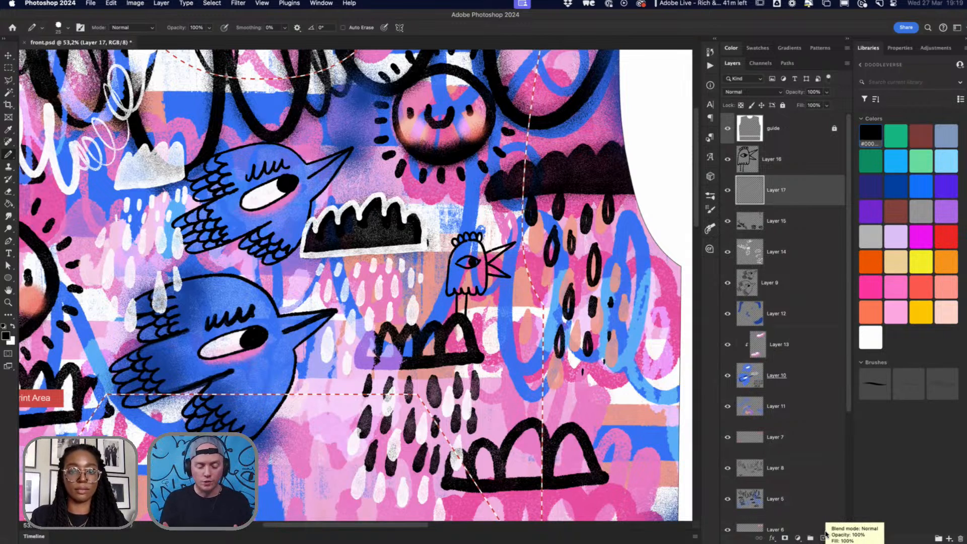
{"action": "left_click", "coordinate": [922, 187]}
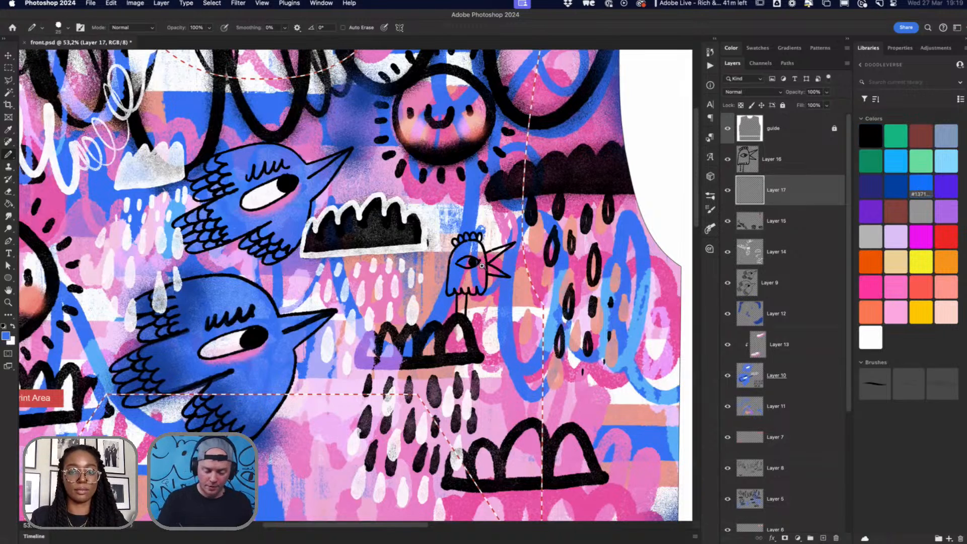
{"action": "left_click", "coordinate": [943, 384]}
{"action": "left_click", "coordinate": [875, 384]}
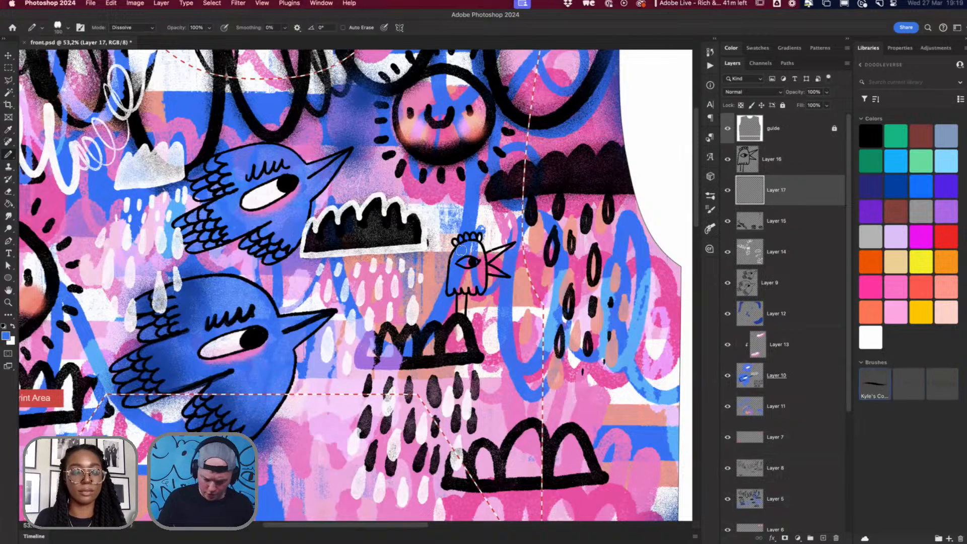
{"action": "mouse_move", "coordinate": [463, 246]}
{"action": "left_mouse_down"}
{"action": "mouse_move", "coordinate": [456, 282]}
{"action": "mouse_move", "coordinate": [482, 291]}
{"action": "mouse_move", "coordinate": [461, 279]}
{"action": "mouse_move", "coordinate": [482, 263]}
{"action": "mouse_move", "coordinate": [468, 251]}
{"action": "mouse_move", "coordinate": [477, 246]}
{"action": "mouse_move", "coordinate": [462, 263]}
{"action": "mouse_move", "coordinate": [476, 262]}
{"action": "mouse_move", "coordinate": [461, 262]}
{"action": "mouse_move", "coordinate": [471, 255]}
{"action": "left_mouse_up"}
{"action": "left_click", "coordinate": [870, 337]}
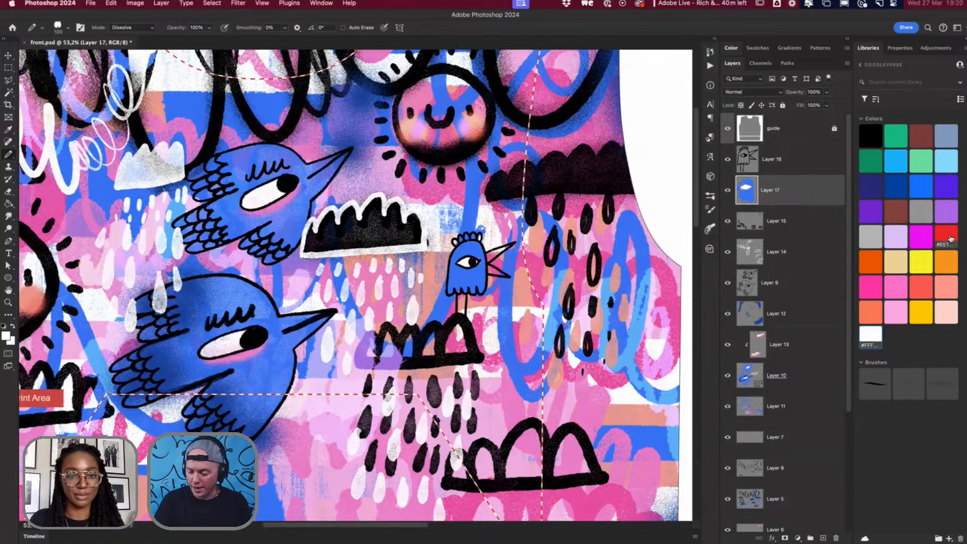
Step: Fill the loops of the small bird's crest with the hot pink swatch
{"action": "left_click", "coordinate": [883, 285]}
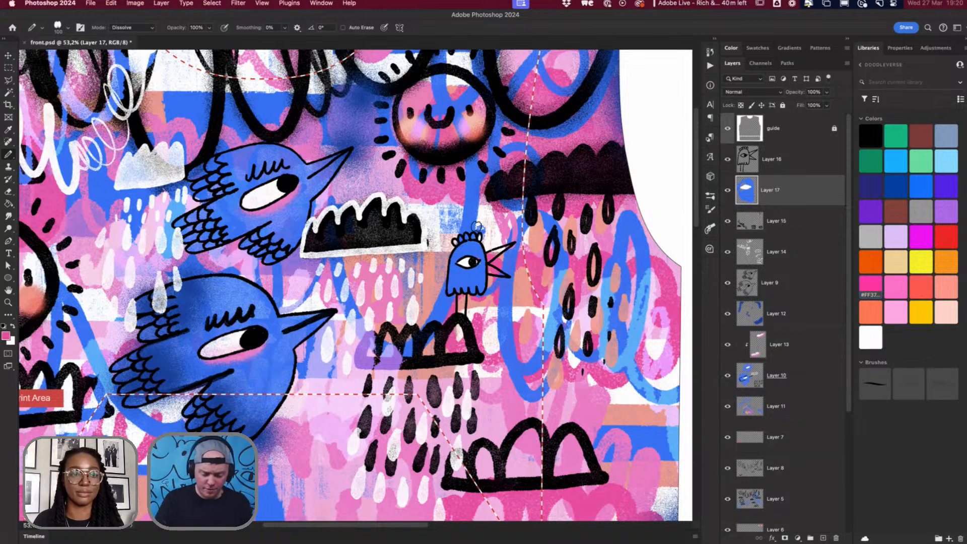
{"action": "left_click", "coordinate": [479, 236]}
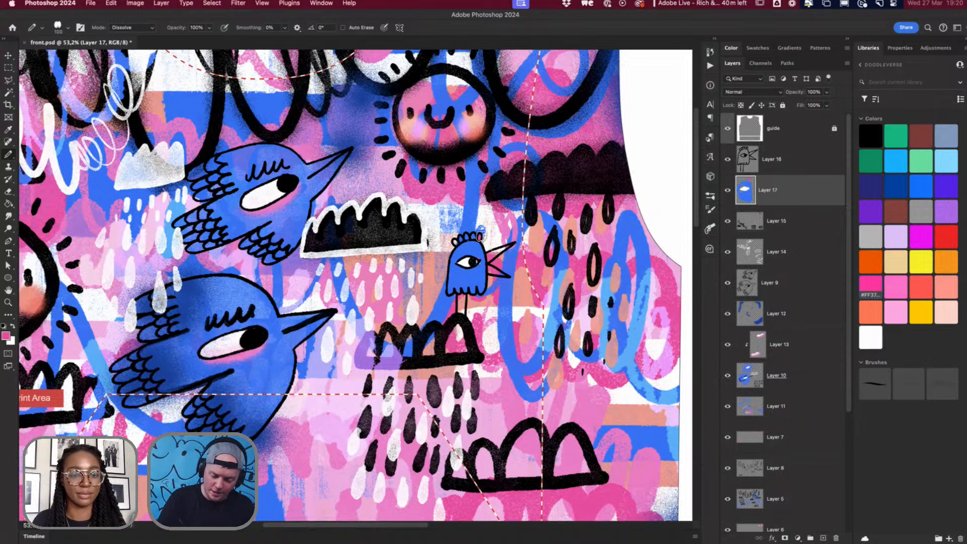
{"action": "scroll", "coordinate": [476, 235], "scroll_direction": "up", "scroll_amount": 3}
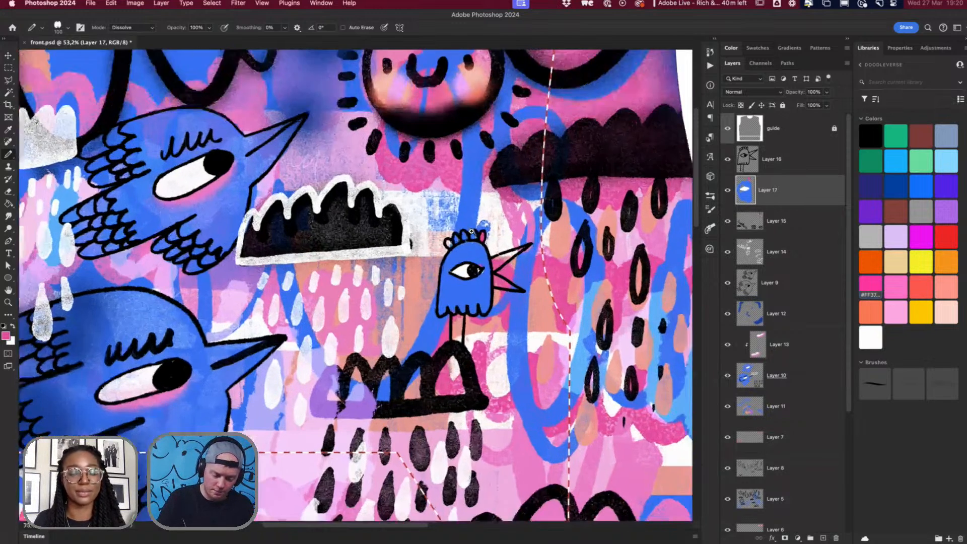
{"action": "left_click_drag", "start_coordinate": [474, 235], "coordinate": [476, 236]}
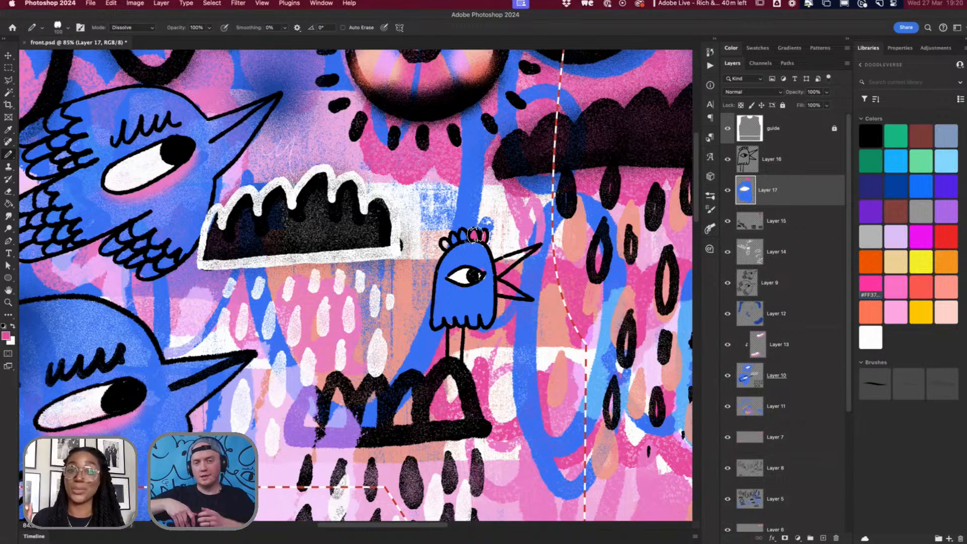
{"action": "left_click_drag", "start_coordinate": [476, 235], "coordinate": [446, 243]}
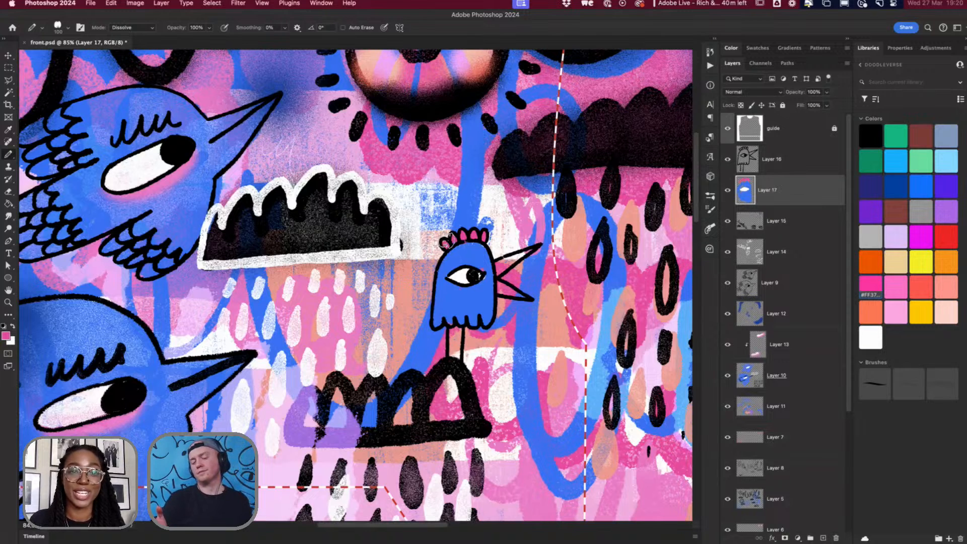
Step: Choose the TGTS The Rusty Nib 2 brush, set its colour to black and enlarge it to 25 px
{"action": "left_click", "coordinate": [763, 160]}
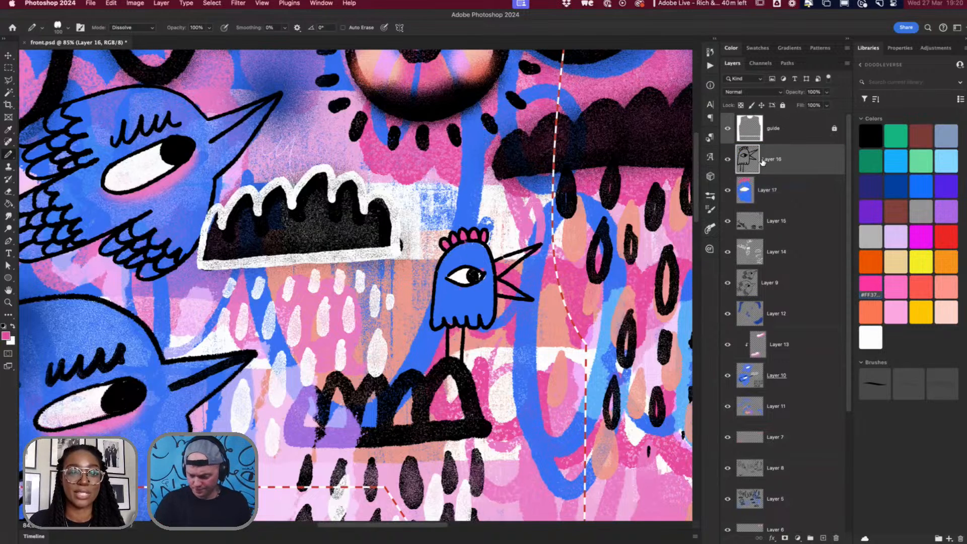
{"action": "left_click", "coordinate": [711, 196]}
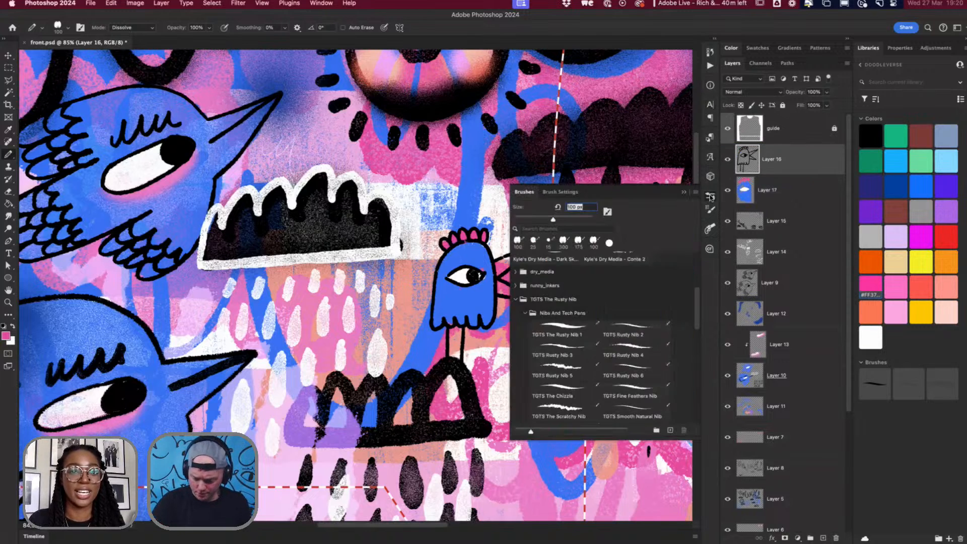
{"action": "left_click", "coordinate": [636, 336]}
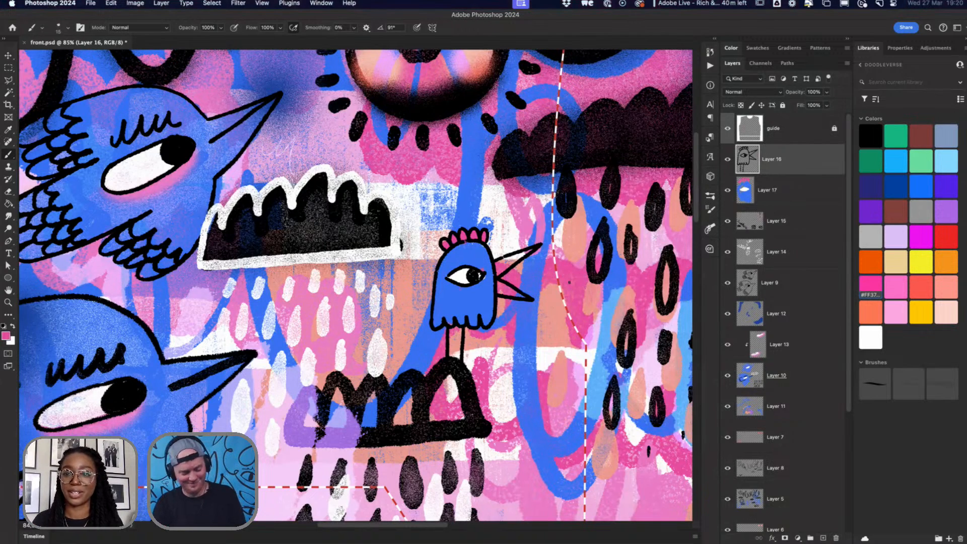
{"action": "key", "text": "d"}
{"action": "key", "text": "bracketright"}
{"action": "key", "text": "bracketright"}
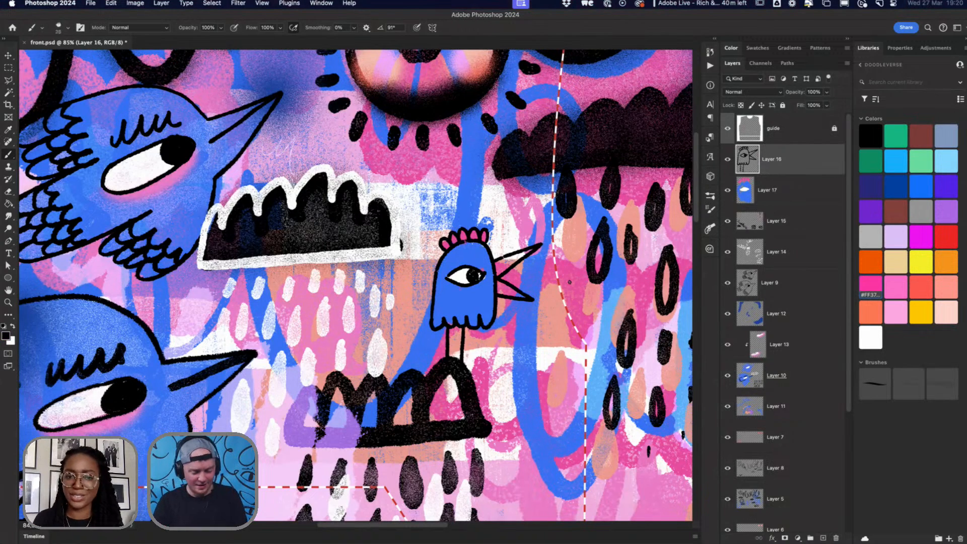
Step: Draw a scalloped black wing for the small bird on a new layer and erase the overlapping body outline on Layer 16
{"action": "left_click", "coordinate": [823, 538]}
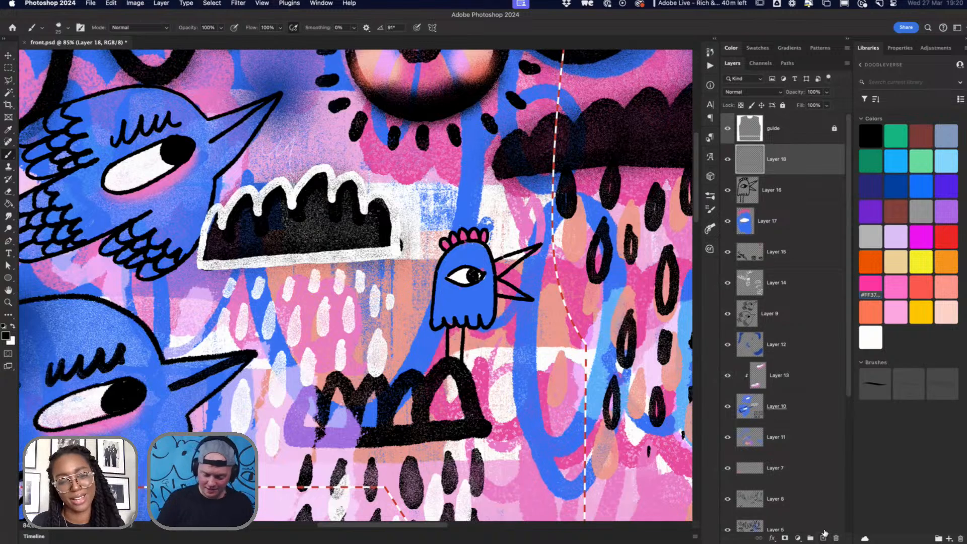
{"action": "mouse_move", "coordinate": [458, 302]}
{"action": "left_mouse_down"}
{"action": "mouse_move", "coordinate": [455, 328]}
{"action": "mouse_move", "coordinate": [423, 334]}
{"action": "mouse_move", "coordinate": [421, 318]}
{"action": "mouse_move", "coordinate": [436, 301]}
{"action": "left_mouse_up"}
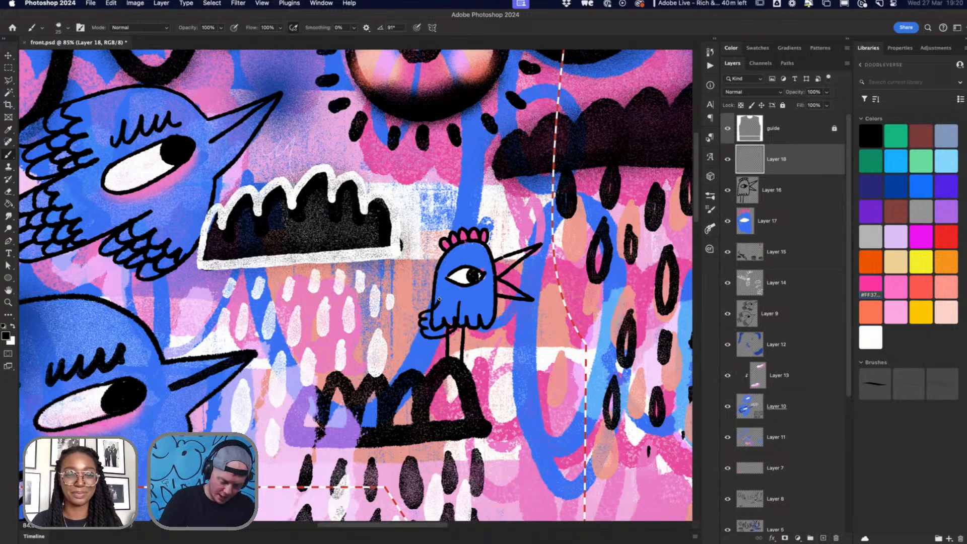
{"action": "left_click", "coordinate": [754, 185]}
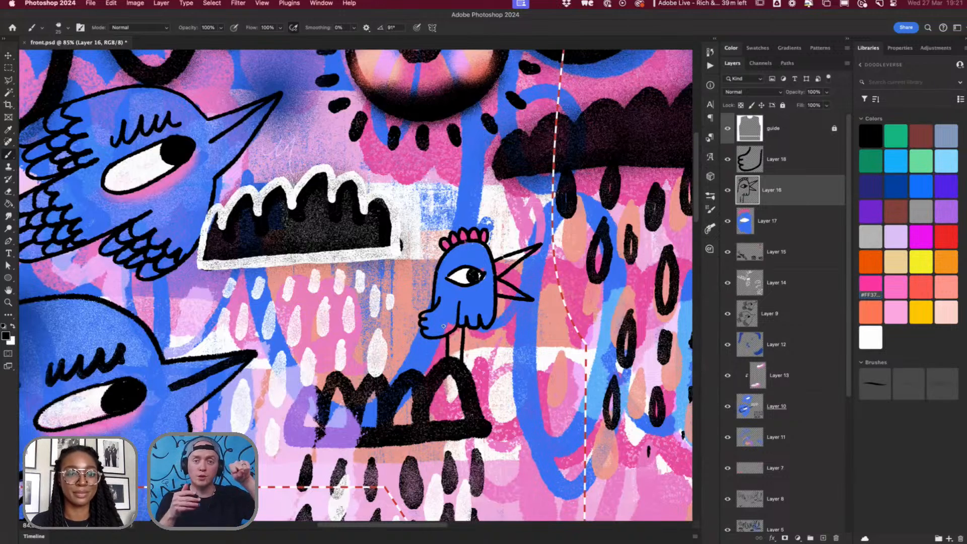
Step: On Layer 17, paint the small bird's wing blue and its open beak yellow with the saved Kyle's brush
{"action": "left_click", "coordinate": [744, 220]}
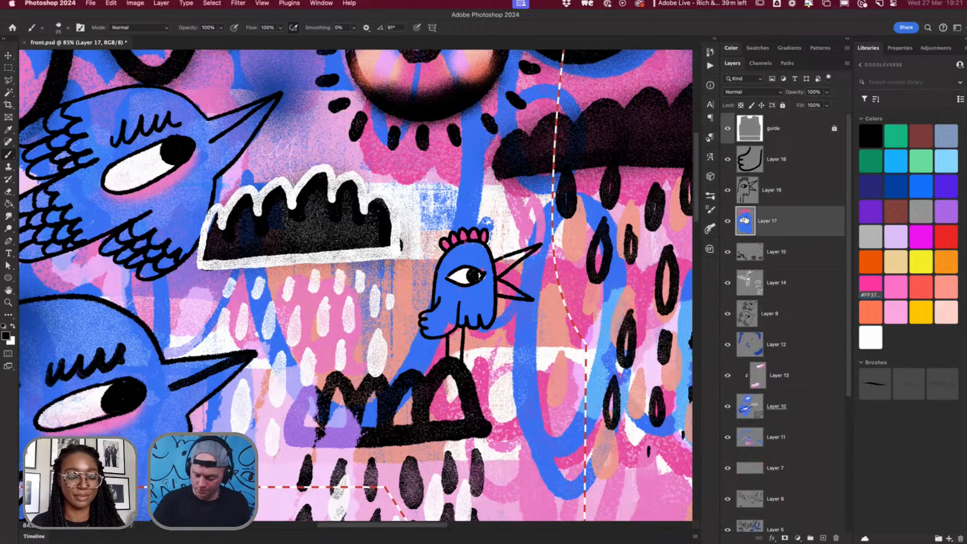
{"action": "left_click", "coordinate": [875, 385]}
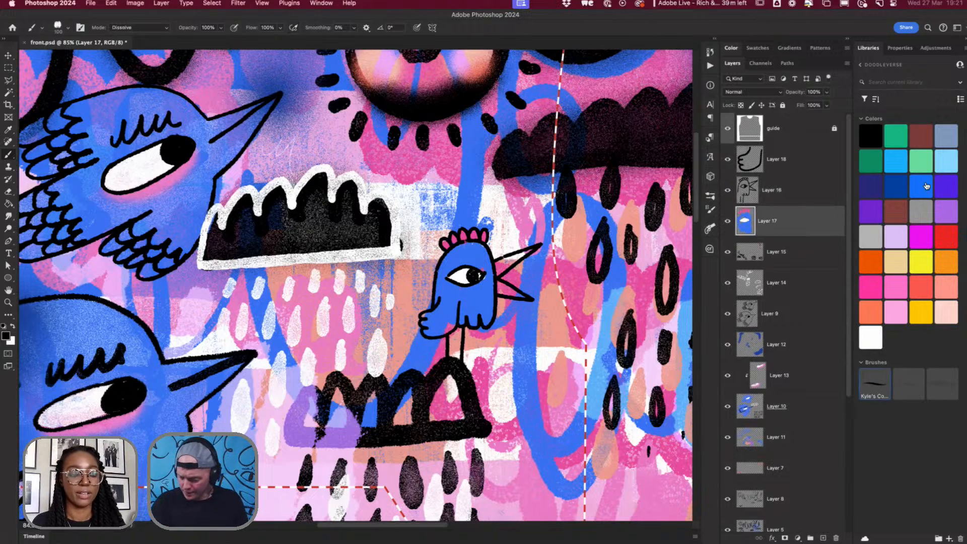
{"action": "left_click", "coordinate": [919, 184]}
{"action": "left_click_drag", "start_coordinate": [451, 317], "coordinate": [432, 331]}
{"action": "left_click", "coordinate": [921, 313]}
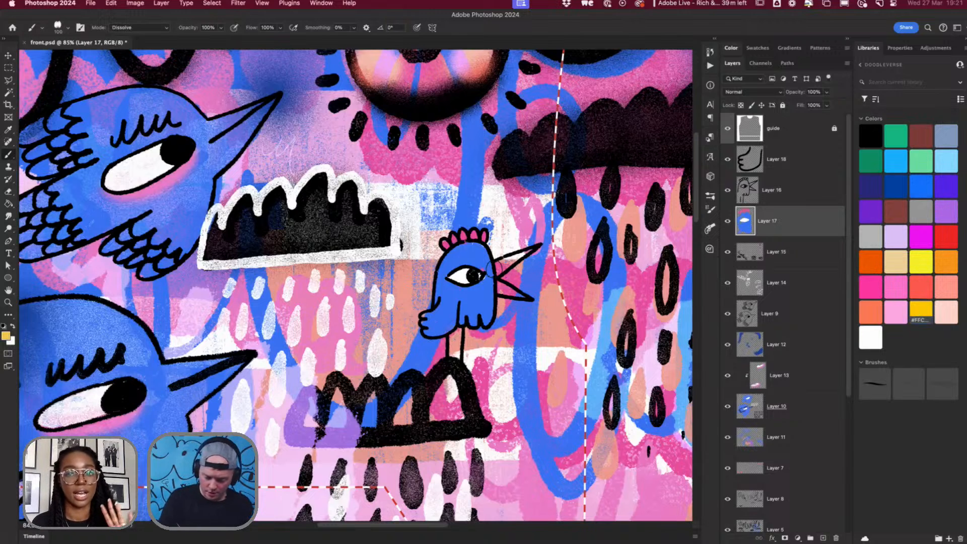
{"action": "mouse_move", "coordinate": [501, 262]}
{"action": "left_mouse_down"}
{"action": "mouse_move", "coordinate": [528, 255]}
{"action": "mouse_move", "coordinate": [524, 247]}
{"action": "mouse_move", "coordinate": [501, 266]}
{"action": "mouse_move", "coordinate": [516, 252]}
{"action": "mouse_move", "coordinate": [502, 267]}
{"action": "mouse_move", "coordinate": [501, 289]}
{"action": "mouse_move", "coordinate": [524, 301]}
{"action": "mouse_move", "coordinate": [501, 286]}
{"action": "mouse_move", "coordinate": [517, 288]}
{"action": "mouse_move", "coordinate": [527, 249]}
{"action": "left_mouse_up"}
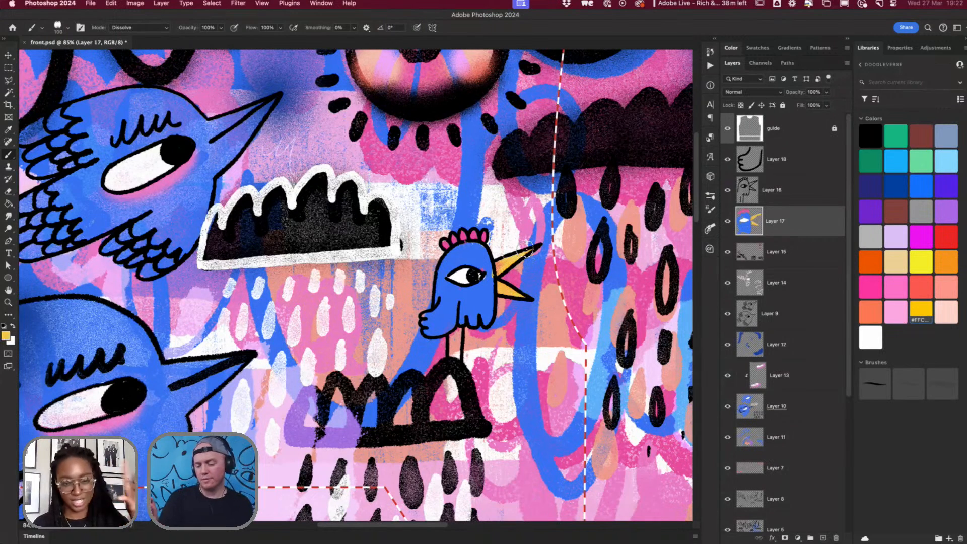
Step: Pick the bright blue swatch and add a new layer above the small bird's colour layer, Layer 17
{"action": "left_click", "coordinate": [921, 186]}
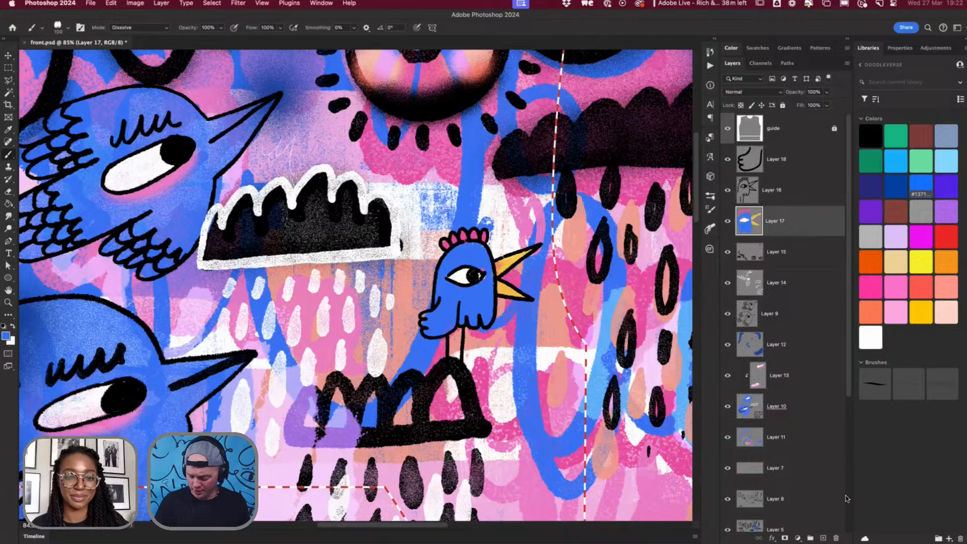
{"action": "left_click", "coordinate": [823, 538]}
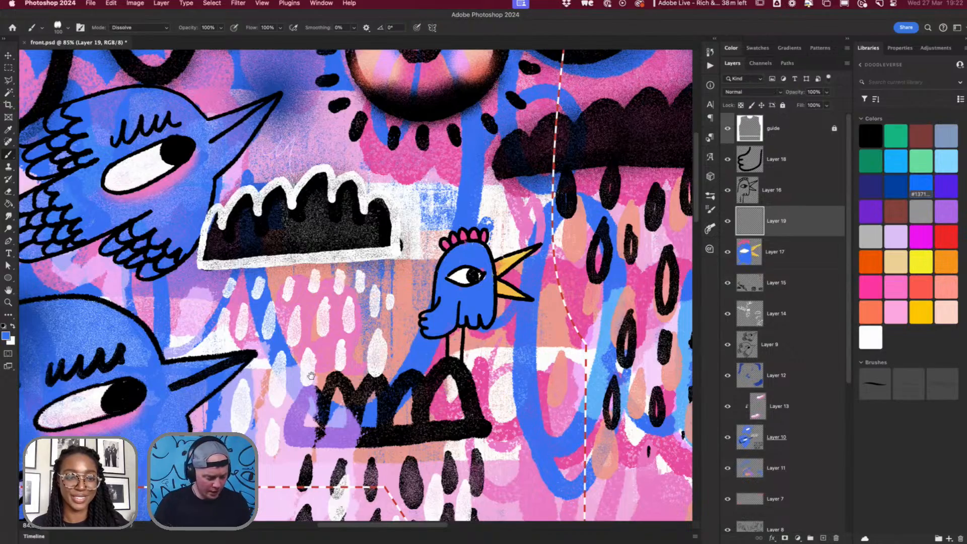
{"action": "scroll", "coordinate": [222, 421], "scroll_direction": "left", "scroll_amount": 10}
{"action": "scroll", "coordinate": [222, 421], "scroll_direction": "left", "scroll_amount": 5}
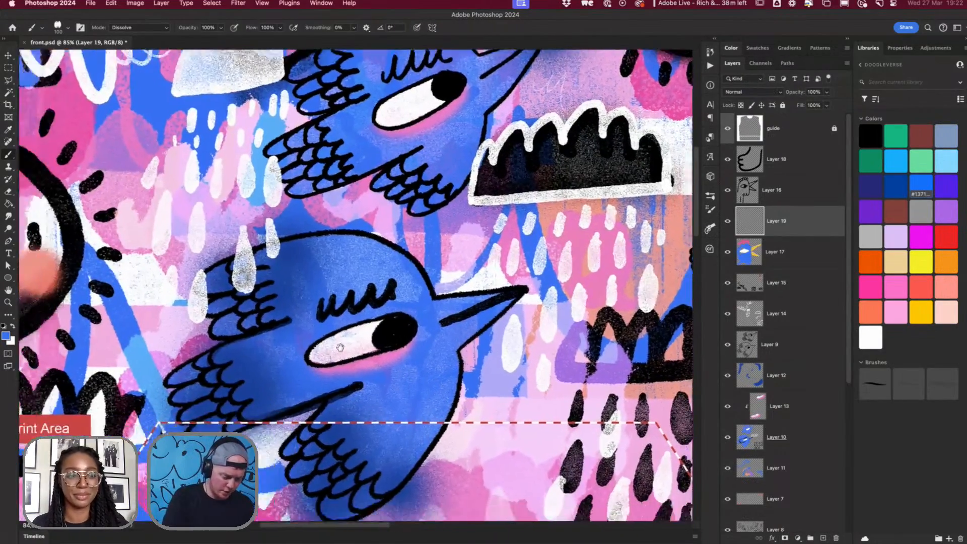
{"action": "scroll", "coordinate": [502, 301], "scroll_direction": "up", "scroll_amount": 5}
{"action": "scroll", "coordinate": [502, 301], "scroll_direction": "right", "scroll_amount": 5}
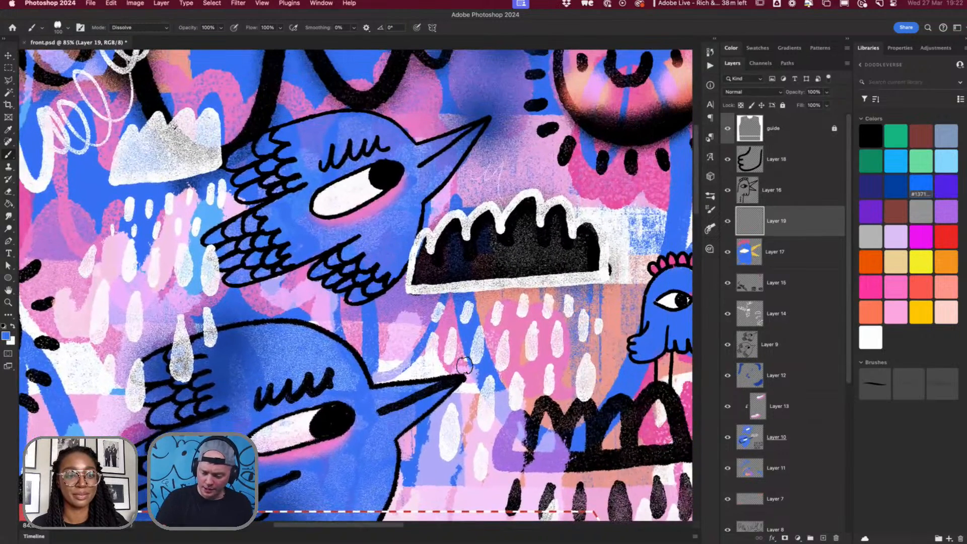
Step: Choose the Soft Round brush from the General Brushes set and enlarge it to 250 px
{"action": "left_click", "coordinate": [711, 195]}
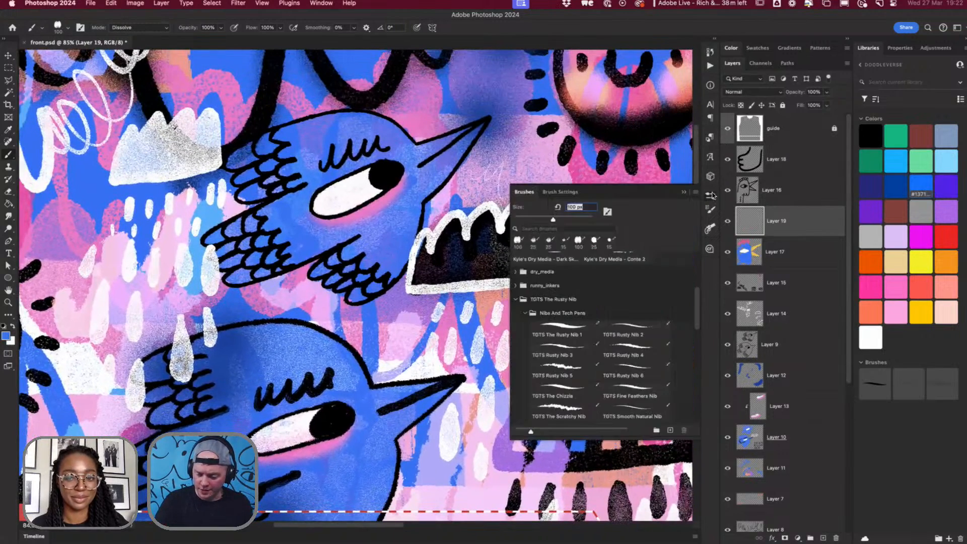
{"action": "scroll", "coordinate": [697, 298], "scroll_direction": "up", "scroll_amount": 2}
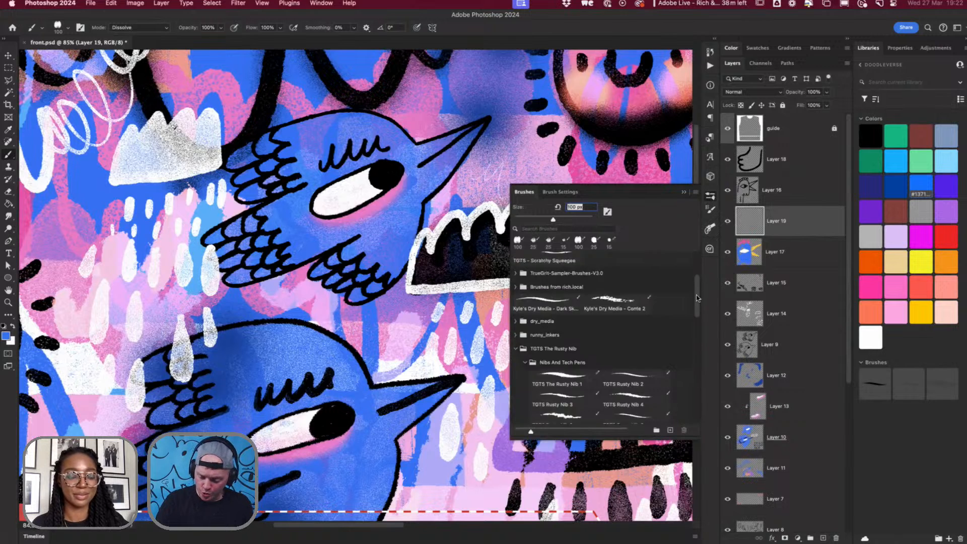
{"action": "scroll", "coordinate": [697, 298], "scroll_direction": "up", "scroll_amount": 4}
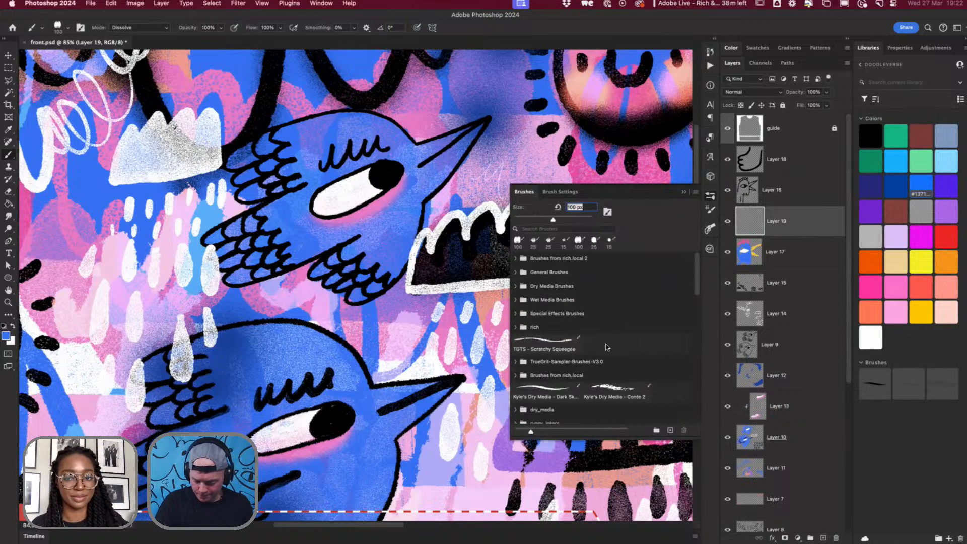
{"action": "left_click", "coordinate": [516, 272]}
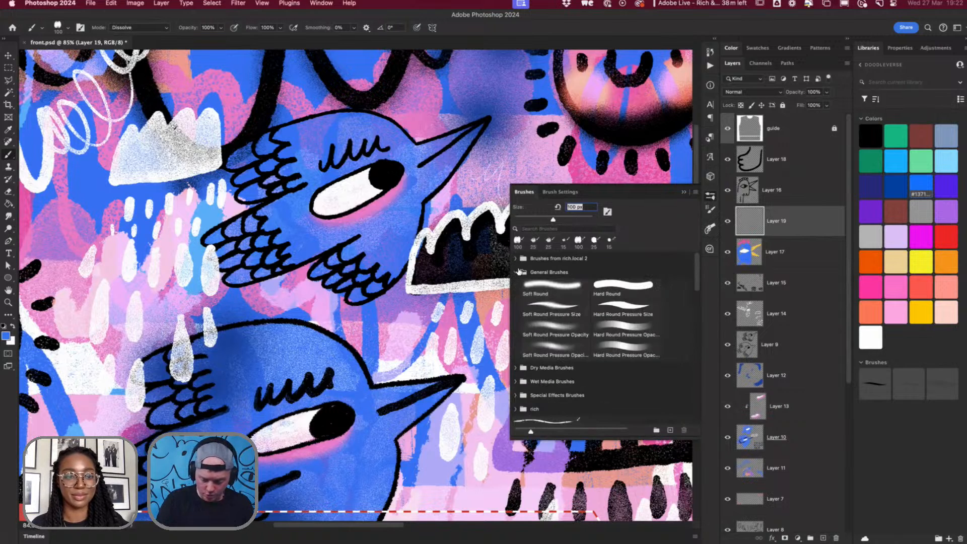
{"action": "left_click", "coordinate": [556, 290]}
{"action": "key", "text": "bracketright"}
{"action": "key", "text": "bracketright"}
{"action": "key", "text": "bracketright"}
{"action": "key", "text": "bracketright"}
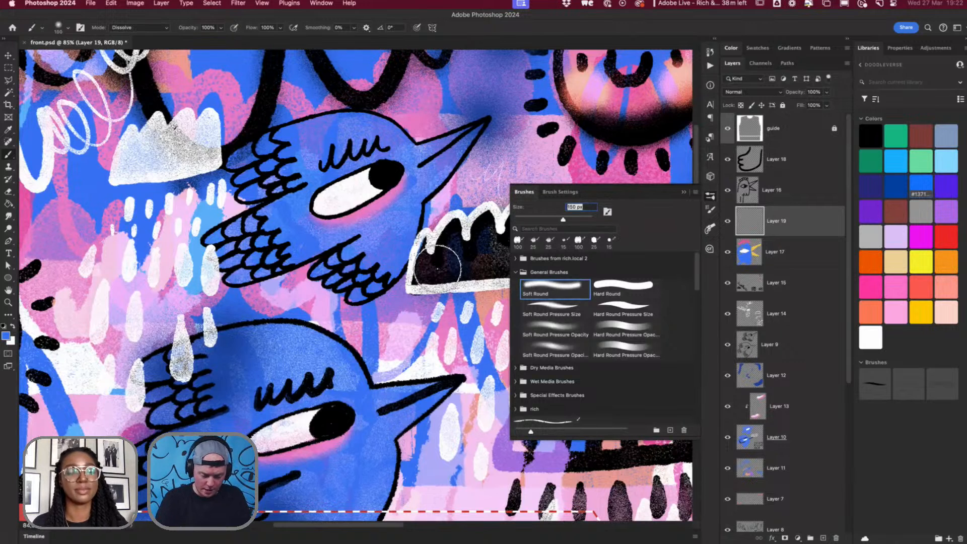
Step: Try the Dissolve blend mode on Layer 19 with a soft blue dab and switch the layer back to Normal
{"action": "left_click", "coordinate": [754, 91]}
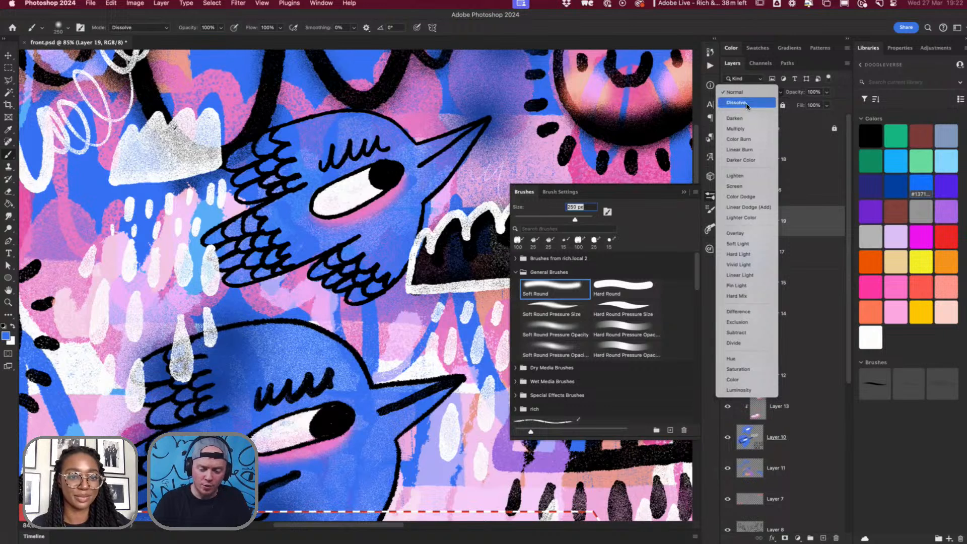
{"action": "left_click", "coordinate": [747, 103]}
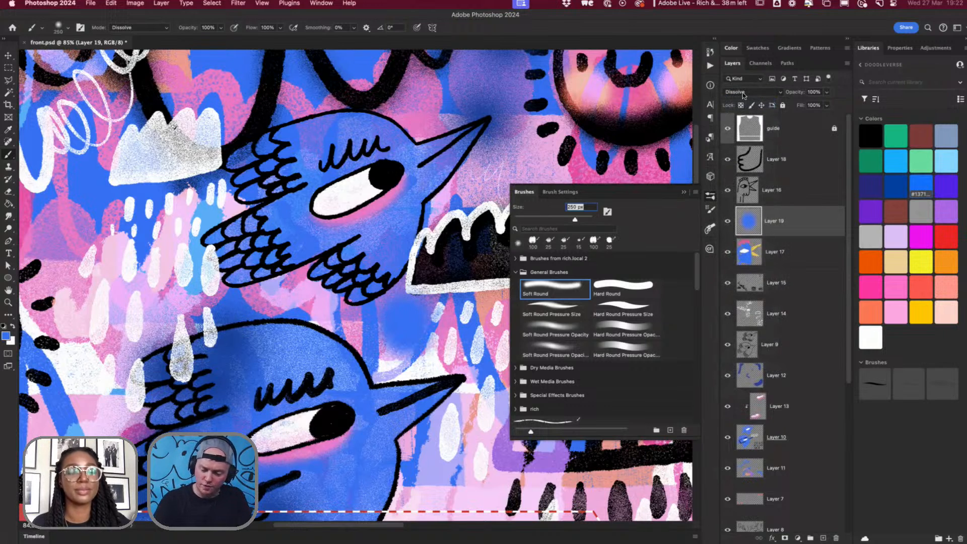
{"action": "left_click", "coordinate": [743, 93]}
{"action": "left_click", "coordinate": [738, 81]}
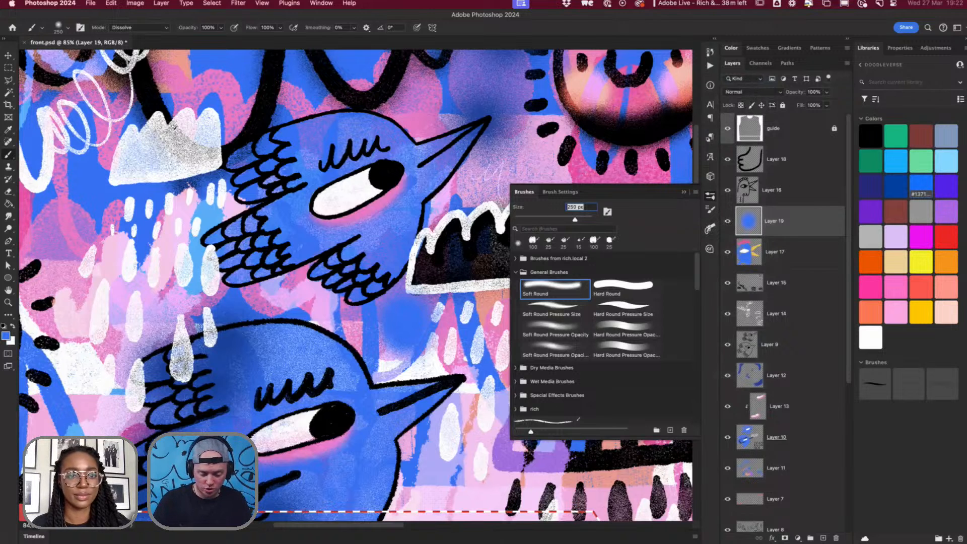
Step: Try moving the soft blue dab around the artwork and undo both the move and the dab
{"action": "key", "text": "v"}
{"action": "scroll", "coordinate": [418, 328], "scroll_direction": "up", "scroll_amount": 4}
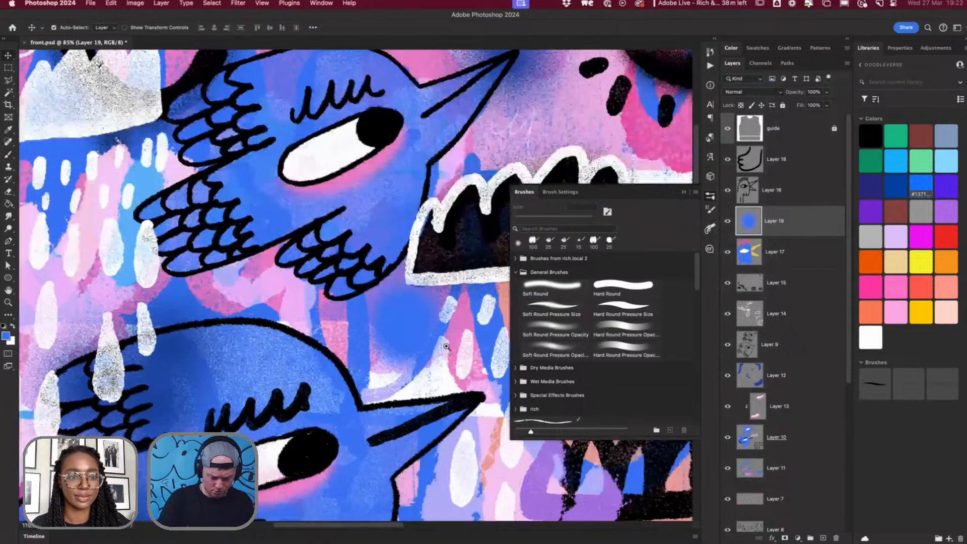
{"action": "scroll", "coordinate": [418, 328], "scroll_direction": "down", "scroll_amount": 5}
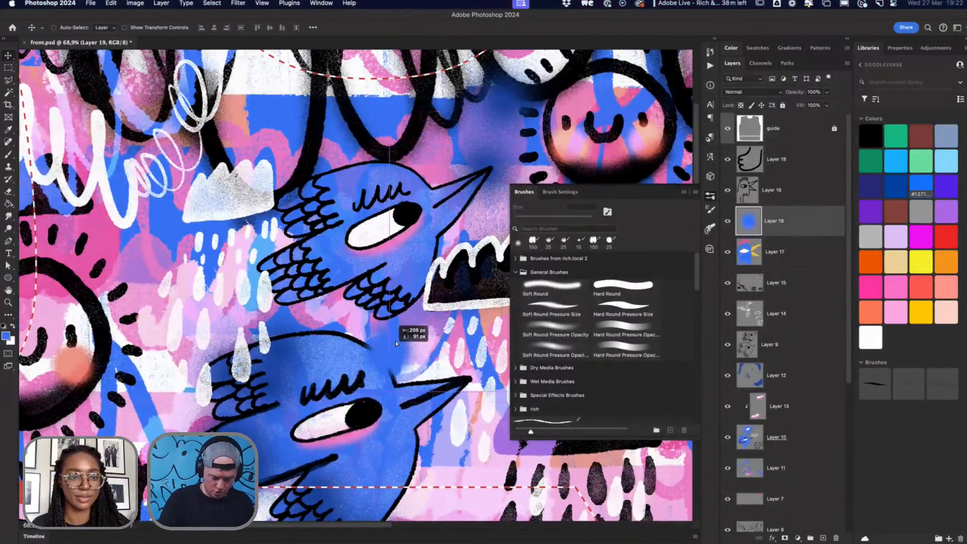
{"action": "left_click_drag", "start_coordinate": [401, 345], "coordinate": [403, 348]}
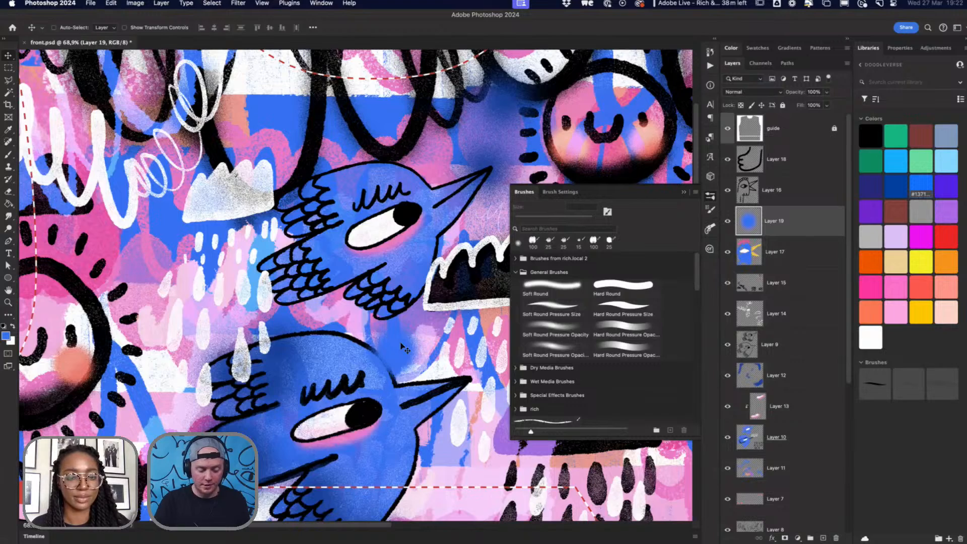
{"action": "left_click_drag", "start_coordinate": [405, 347], "coordinate": [281, 334]}
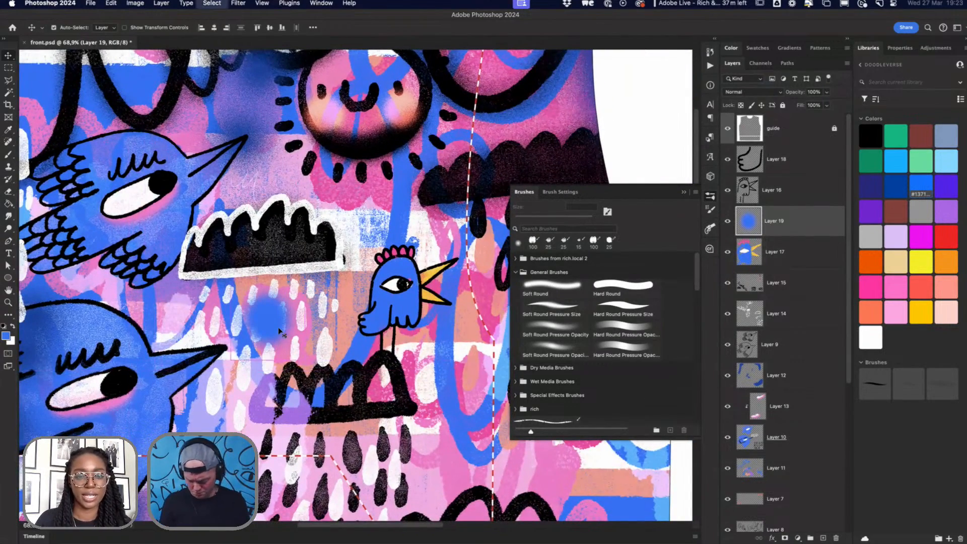
{"action": "key", "text": "super+z"}
{"action": "key", "text": "super+z"}
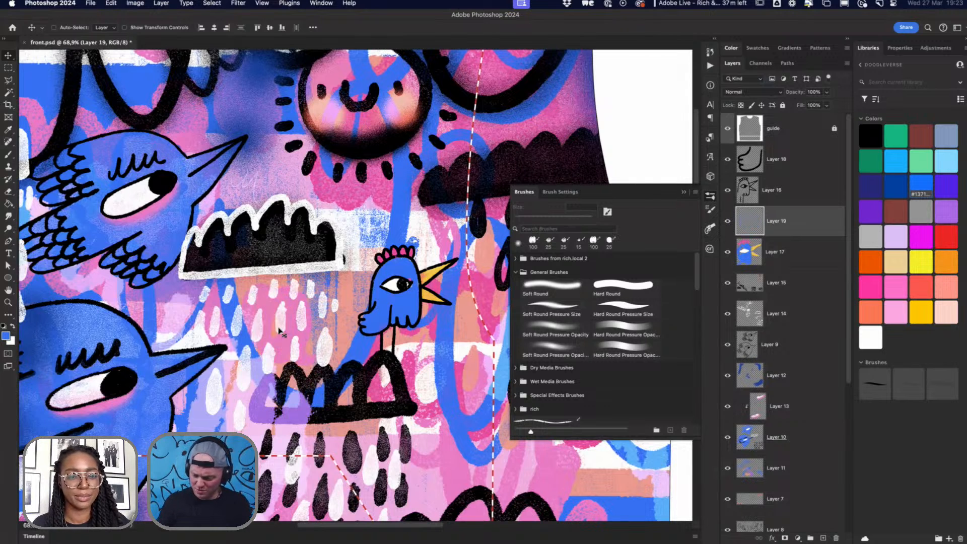
{"action": "left_click", "coordinate": [742, 92]}
{"action": "left_click", "coordinate": [744, 96]}
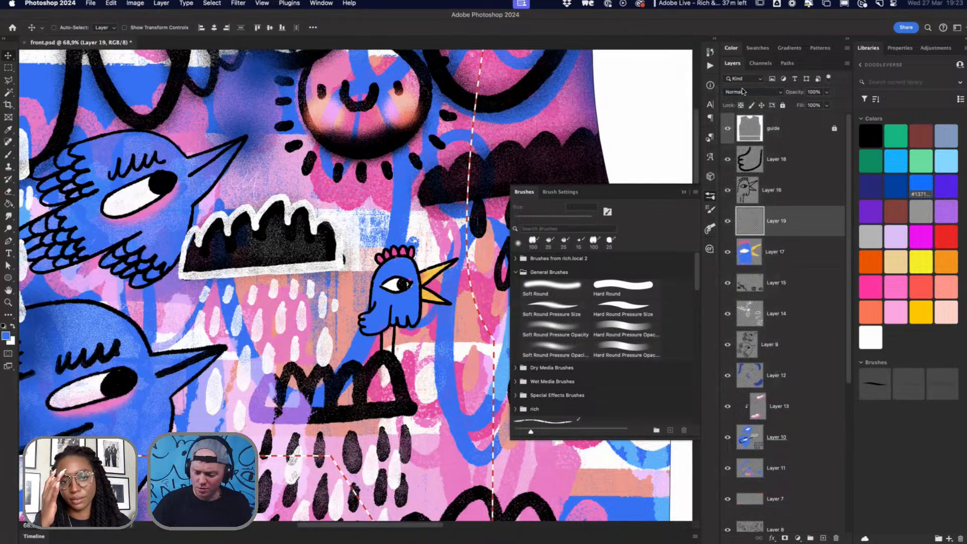
Step: Shade the small bird's lower body dark blue on Layer 19 with the Soft Round brush and clear the spill outside its outline
{"action": "left_click", "coordinate": [568, 291]}
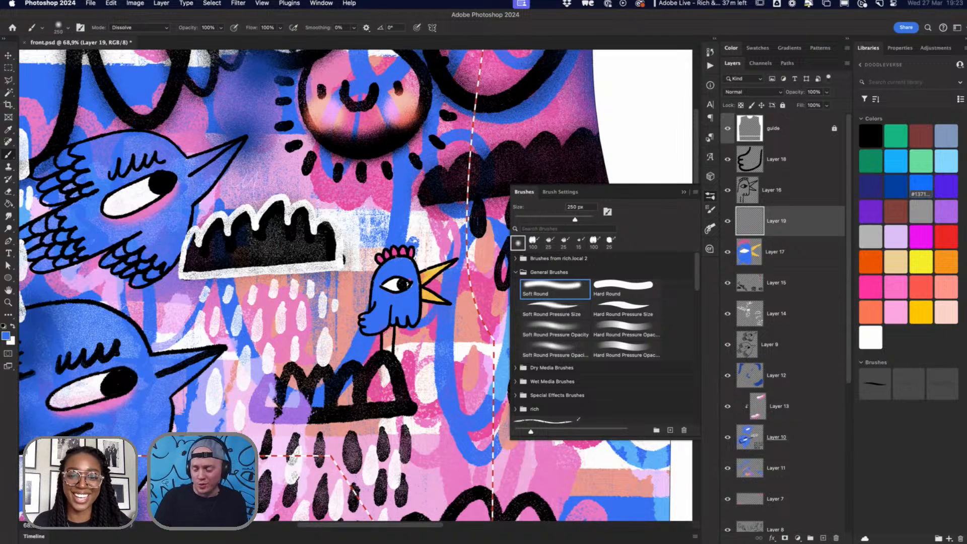
{"action": "left_click", "coordinate": [891, 192]}
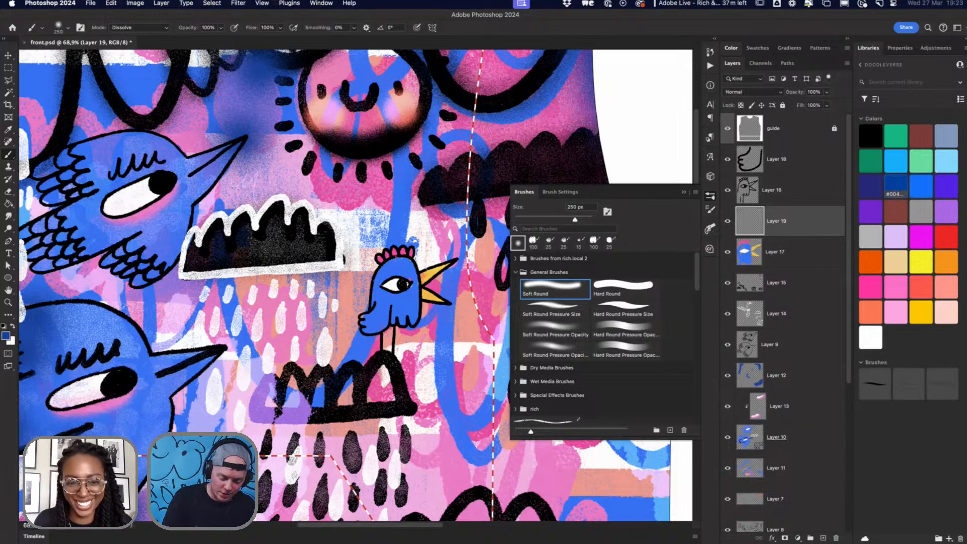
{"action": "mouse_move", "coordinate": [356, 325]}
{"action": "left_mouse_down"}
{"action": "mouse_move", "coordinate": [403, 333]}
{"action": "mouse_move", "coordinate": [418, 322]}
{"action": "left_mouse_up"}
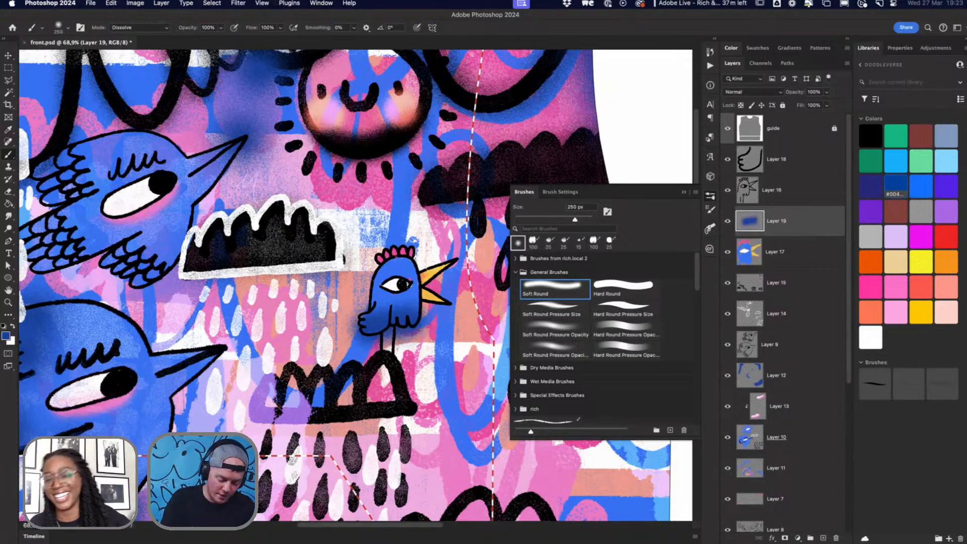
{"action": "scroll", "coordinate": [397, 326], "scroll_direction": "up", "scroll_amount": 3}
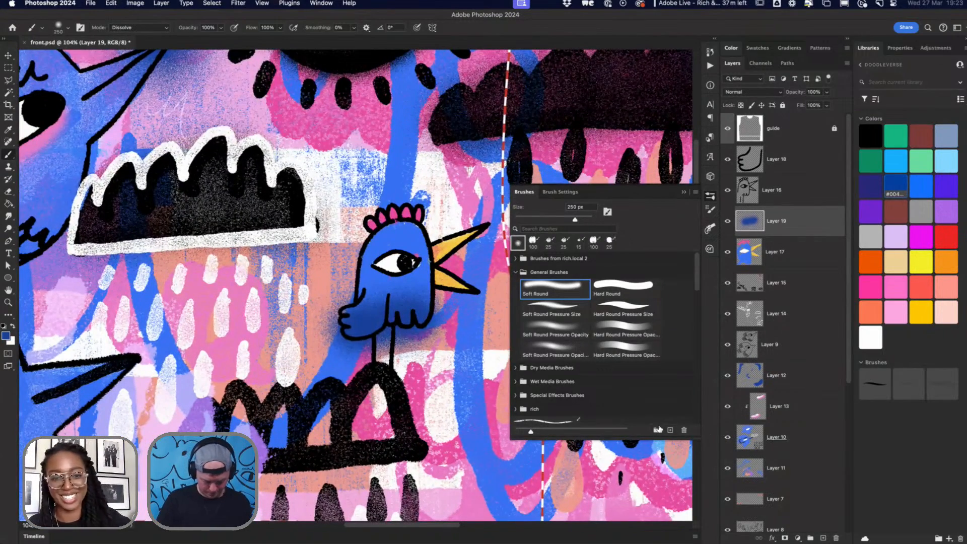
{"action": "left_click", "coordinate": [872, 378]}
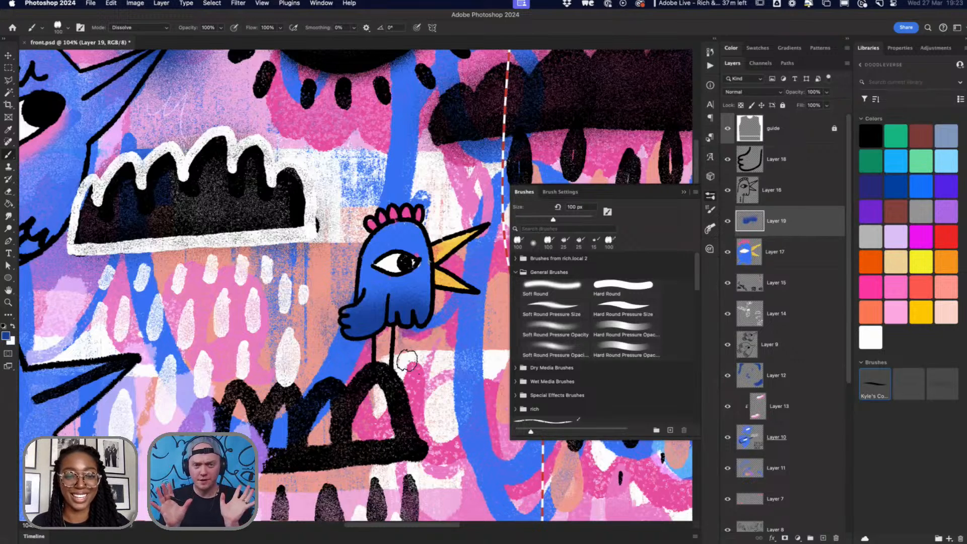
Step: Merge the small bird's wing outline on Layer 18 with its body outline on Layer 16
{"action": "left_click", "coordinate": [757, 191]}
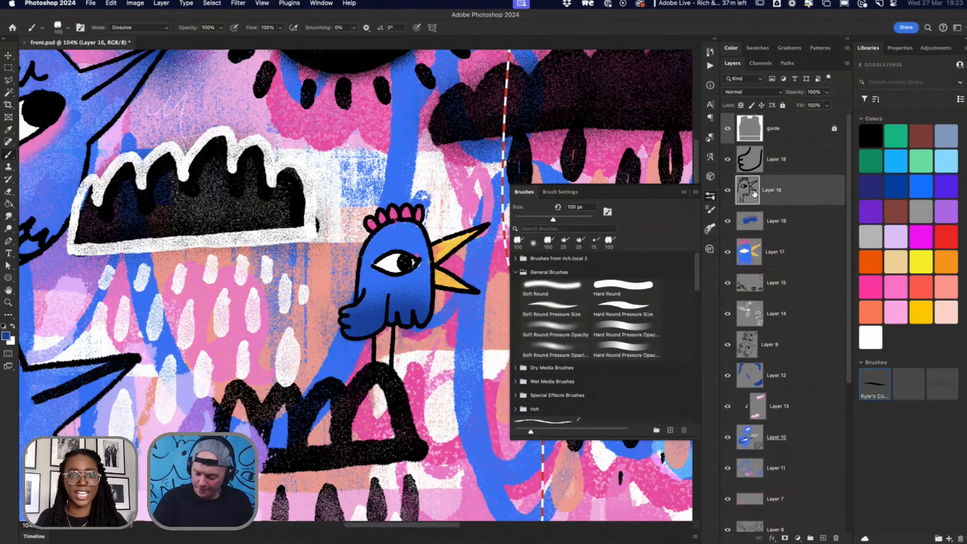
{"action": "left_click", "coordinate": [766, 167]}
{"action": "left_click", "coordinate": [775, 190], "text": "shift"}
{"action": "key", "text": "super+e"}
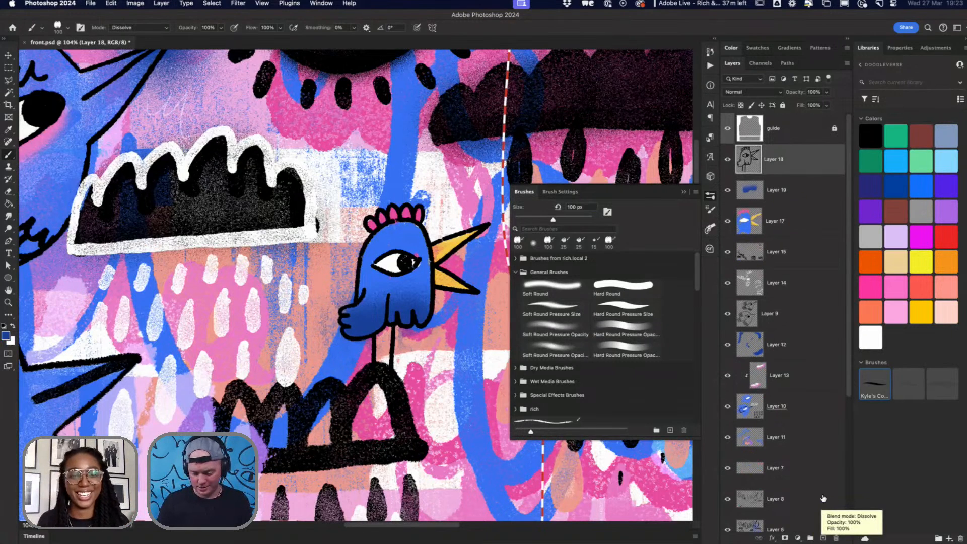
Step: Draw small scalloped feathers on the small bird's wing with the TGTS Rusty Nib 2 brush in black at 25 px
{"action": "left_click", "coordinate": [516, 272]}
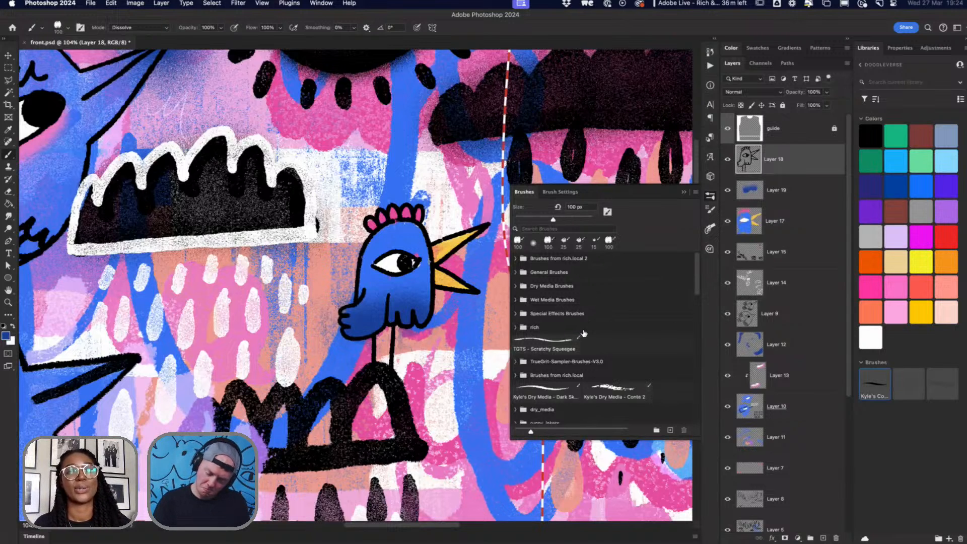
{"action": "left_click_drag", "start_coordinate": [697, 275], "coordinate": [691, 310]}
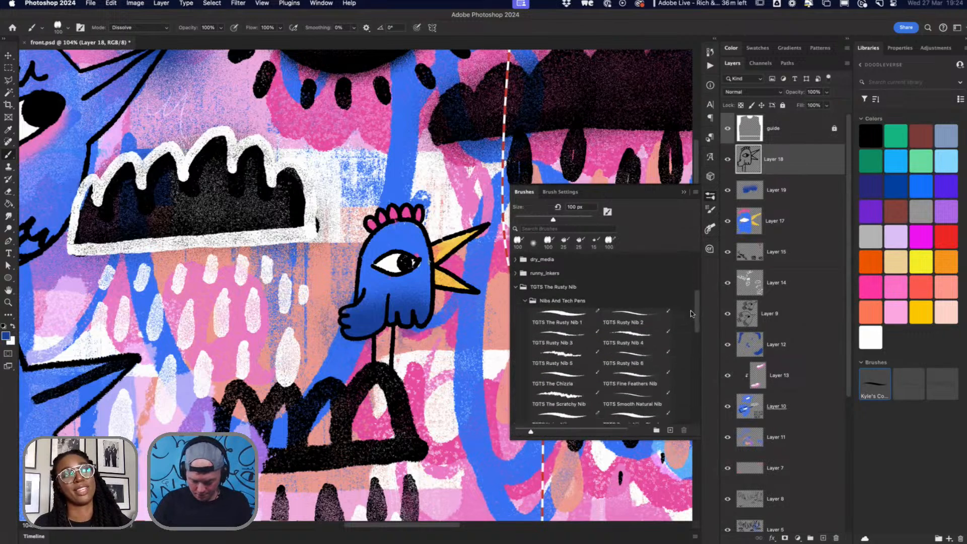
{"action": "left_click", "coordinate": [636, 322]}
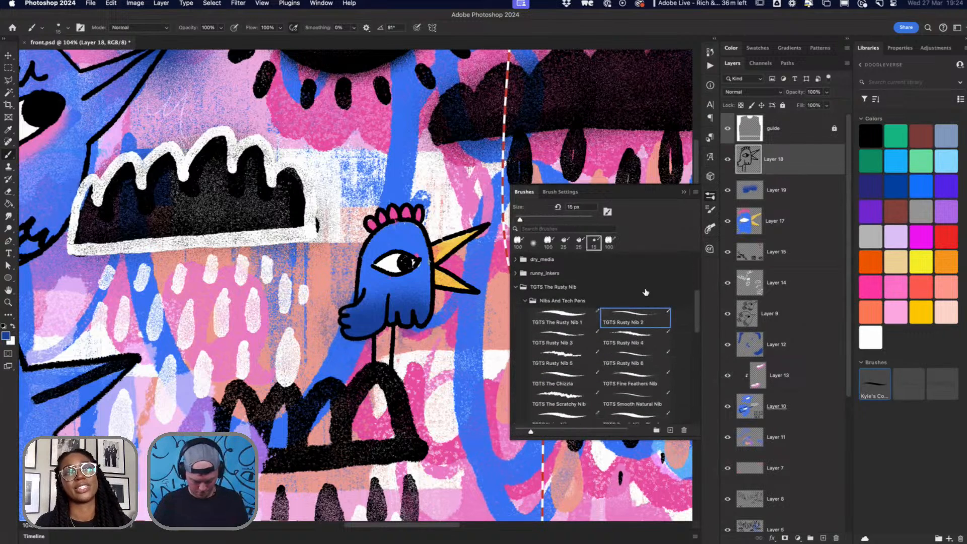
{"action": "key", "text": "d"}
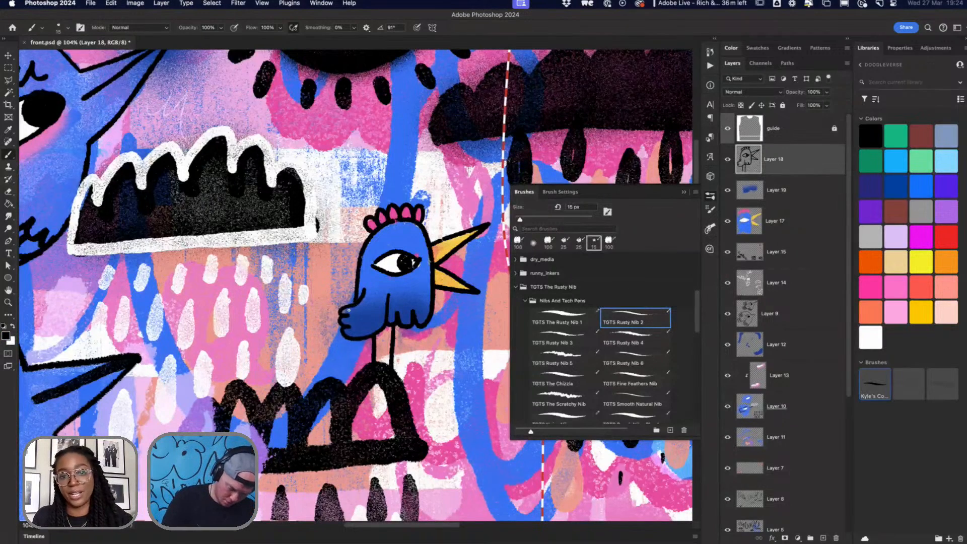
{"action": "key", "text": "bracketright"}
{"action": "key", "text": "bracketright"}
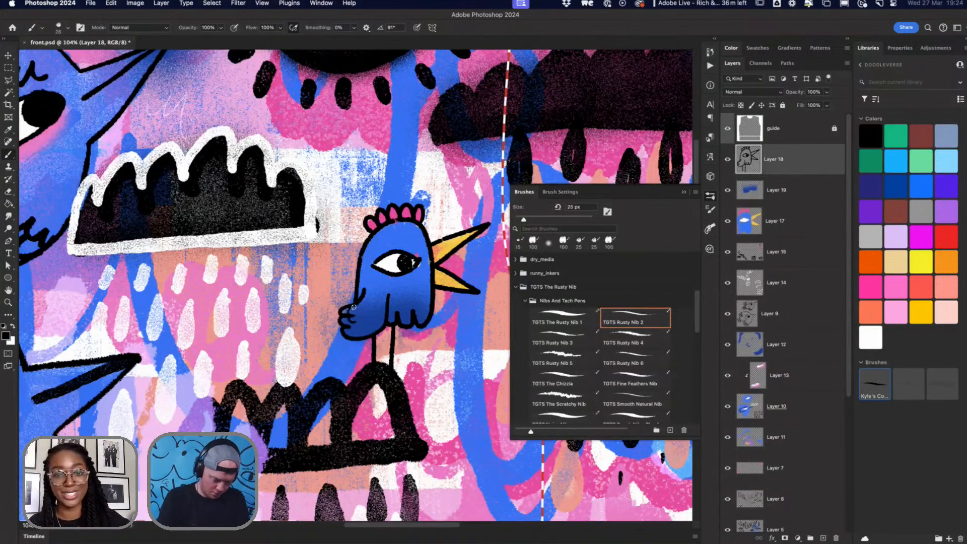
{"action": "left_click_drag", "start_coordinate": [353, 316], "coordinate": [366, 337]}
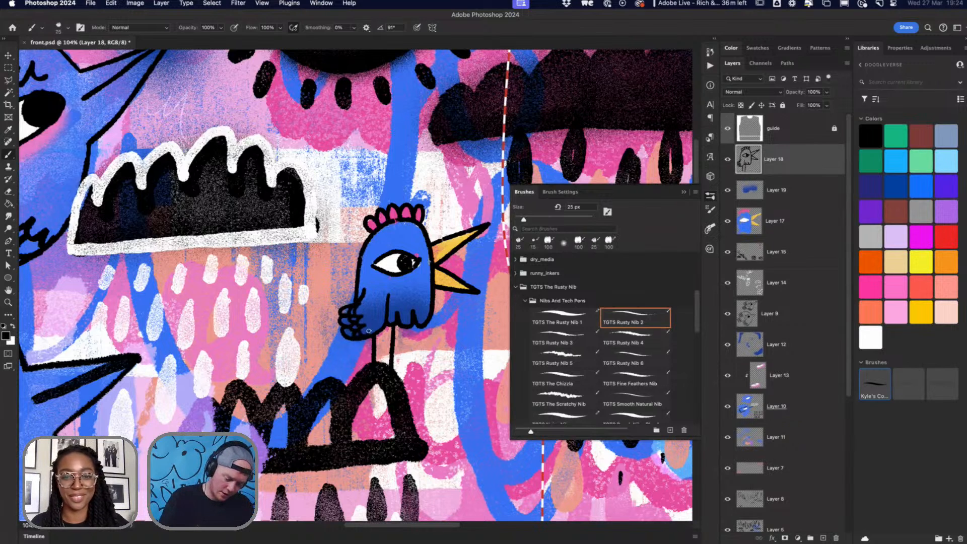
Step: Finish the dense black scalloped feathers on the perched bird's wing and draw black eyelashes above its eye
{"action": "mouse_move", "coordinate": [364, 300]}
{"action": "left_mouse_down"}
{"action": "mouse_move", "coordinate": [370, 332]}
{"action": "mouse_move", "coordinate": [378, 329]}
{"action": "mouse_move", "coordinate": [373, 297]}
{"action": "mouse_move", "coordinate": [364, 302]}
{"action": "mouse_move", "coordinate": [385, 321]}
{"action": "left_mouse_up"}
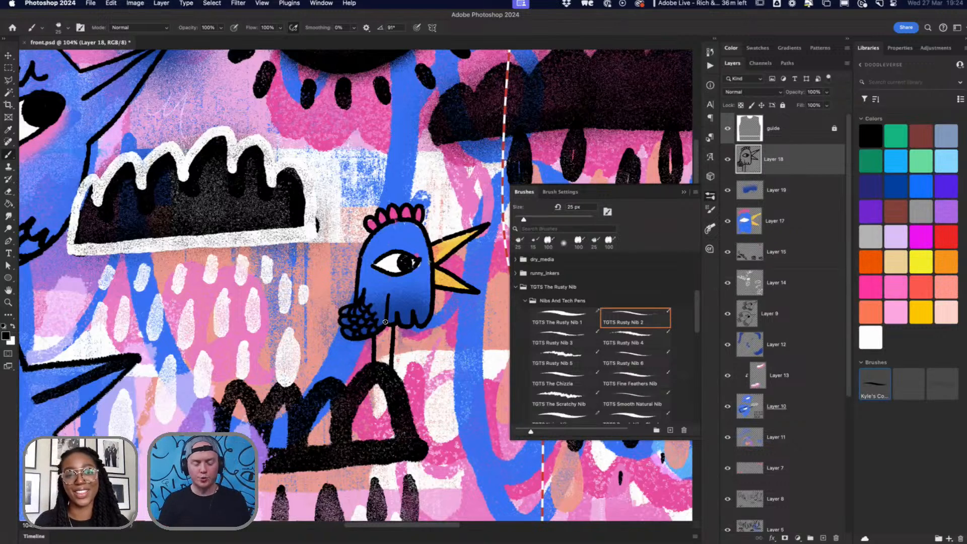
{"action": "scroll", "coordinate": [385, 321], "scroll_direction": "down", "scroll_amount": 6}
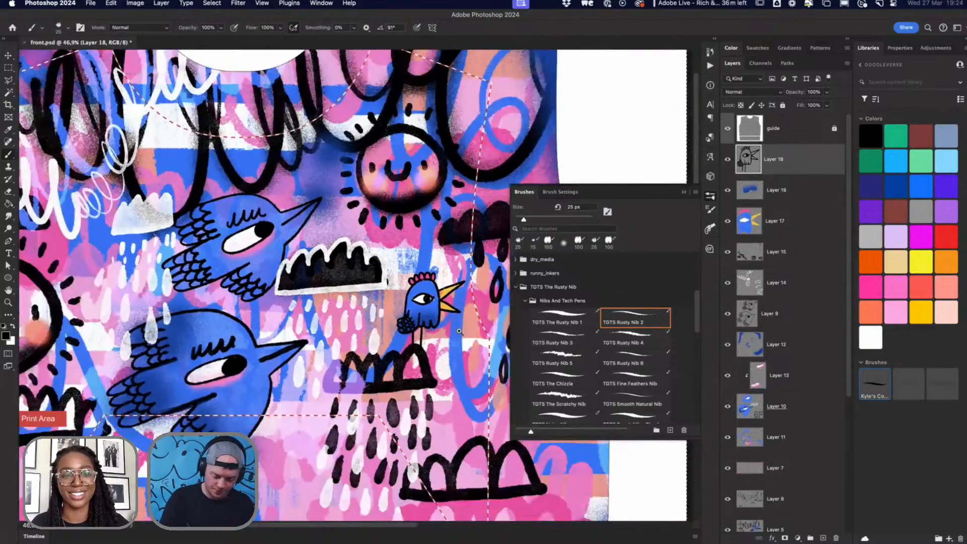
{"action": "scroll", "coordinate": [422, 236], "scroll_direction": "up", "scroll_amount": 4}
{"action": "scroll", "coordinate": [421, 236], "scroll_direction": "up", "scroll_amount": 3}
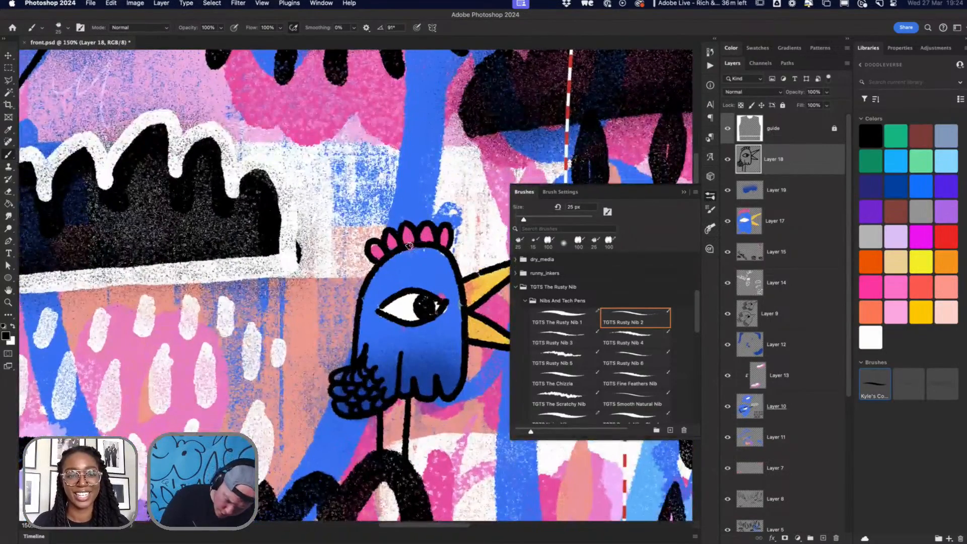
{"action": "scroll", "coordinate": [420, 239], "scroll_direction": "down", "scroll_amount": 5}
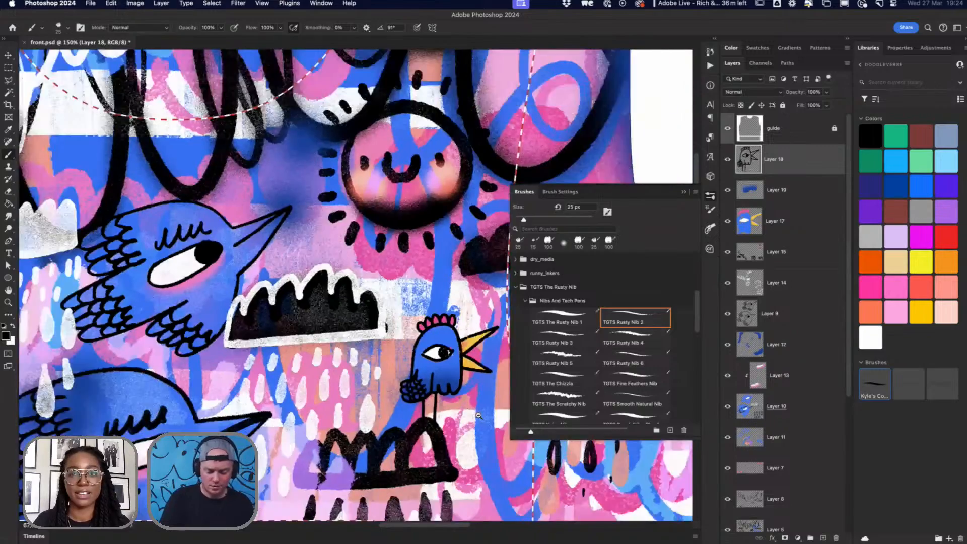
{"action": "scroll", "coordinate": [452, 278], "scroll_direction": "up", "scroll_amount": 5}
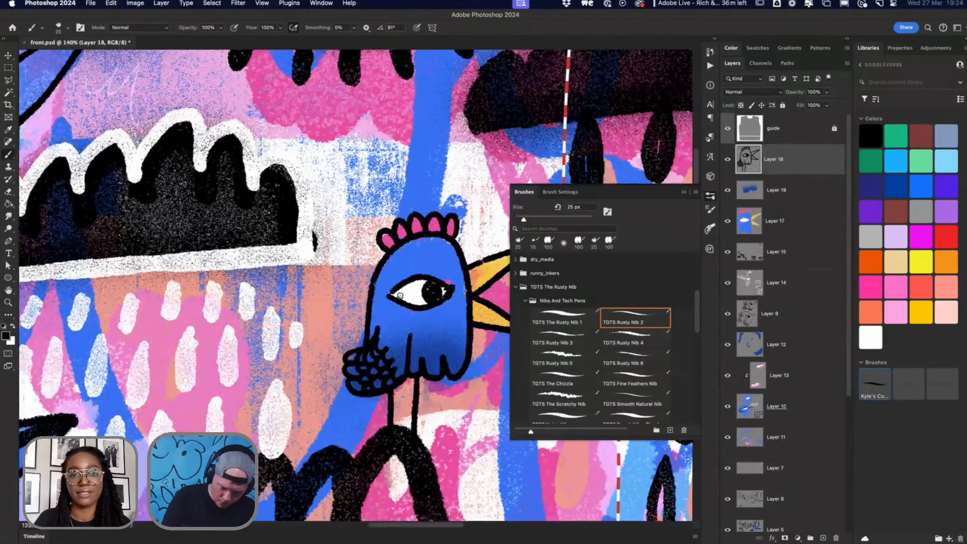
{"action": "mouse_move", "coordinate": [396, 287]}
{"action": "left_mouse_down"}
{"action": "mouse_move", "coordinate": [393, 277]}
{"action": "mouse_move", "coordinate": [419, 263]}
{"action": "left_mouse_up"}
{"action": "left_click_drag", "start_coordinate": [425, 280], "coordinate": [450, 265]}
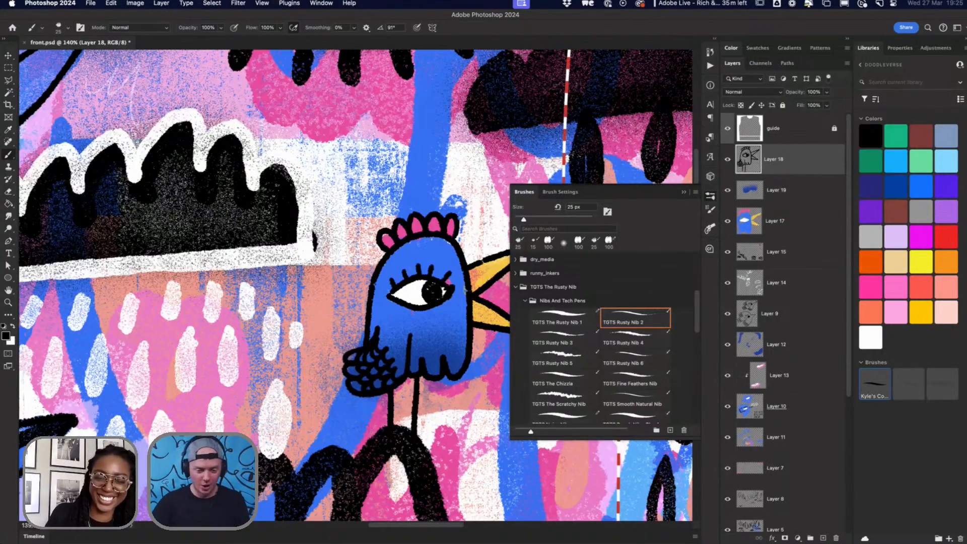
Step: Try a thin diagonal black stroke just above the small white cloud and undo it
{"action": "scroll", "coordinate": [204, 186], "scroll_direction": "up", "scroll_amount": 3}
{"action": "scroll", "coordinate": [204, 186], "scroll_direction": "left", "scroll_amount": 6}
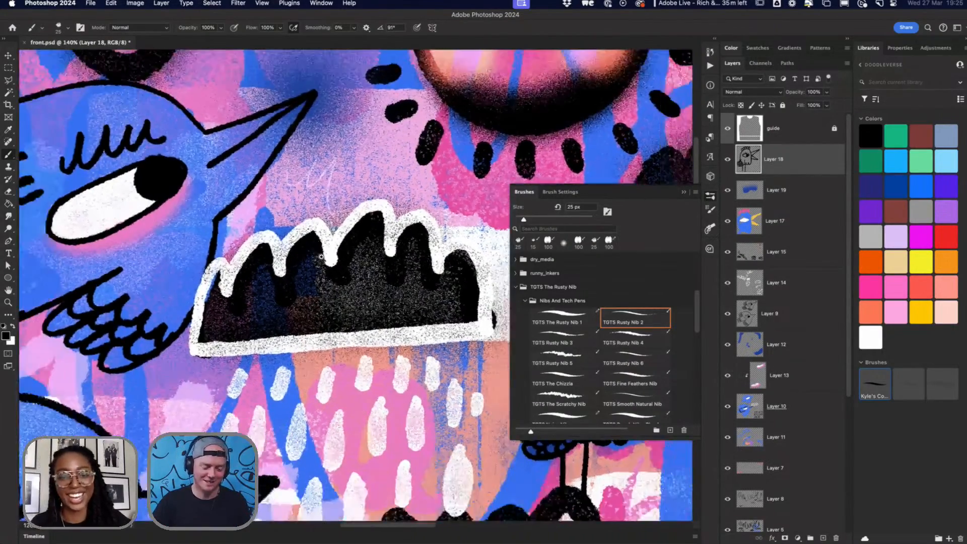
{"action": "scroll", "coordinate": [321, 257], "scroll_direction": "down", "scroll_amount": 6}
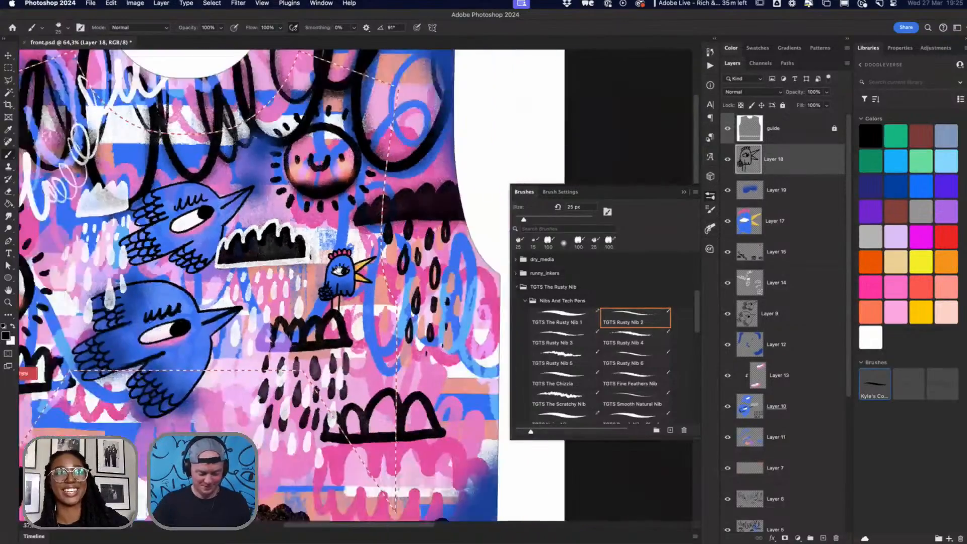
{"action": "scroll", "coordinate": [322, 262], "scroll_direction": "down", "scroll_amount": 4}
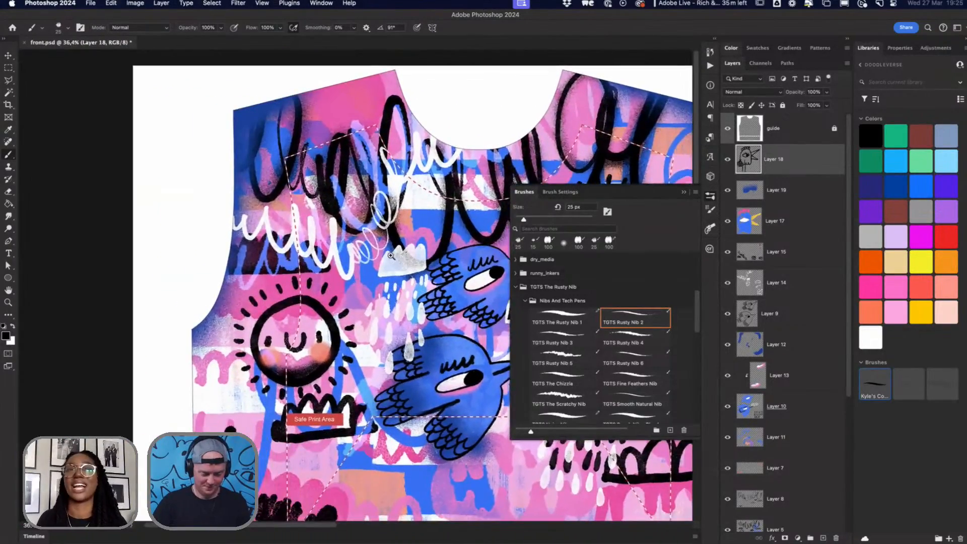
{"action": "scroll", "coordinate": [391, 256], "scroll_direction": "up", "scroll_amount": 4}
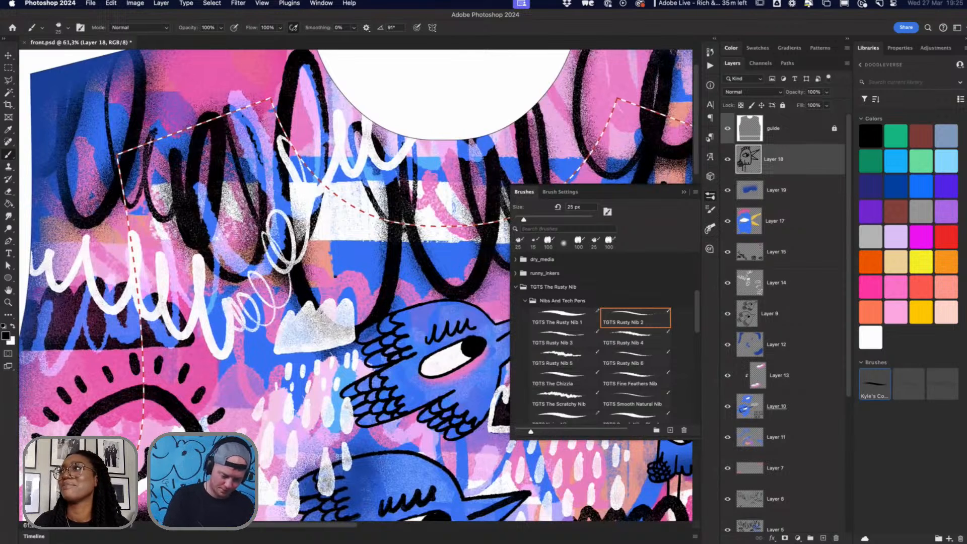
{"action": "left_click_drag", "start_coordinate": [305, 272], "coordinate": [341, 241]}
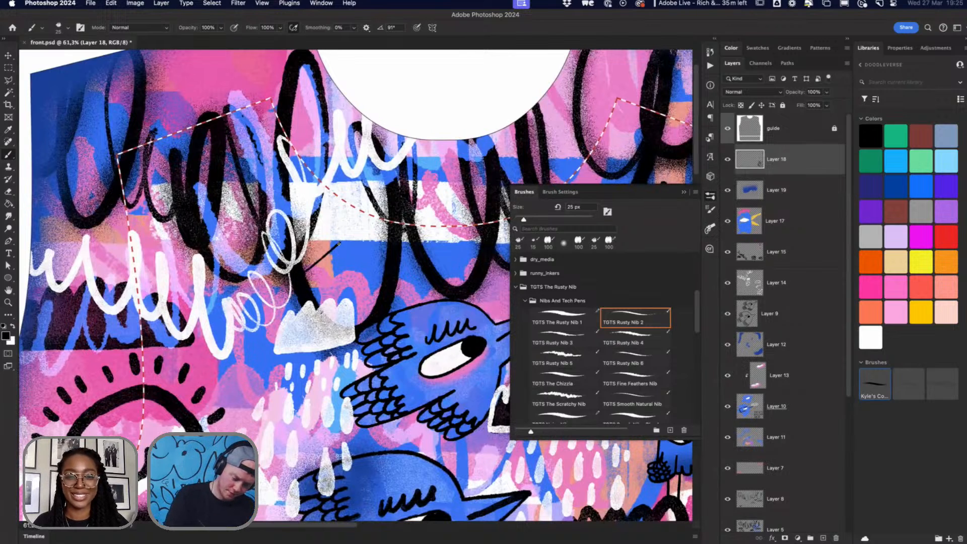
{"action": "key", "text": "super+z"}
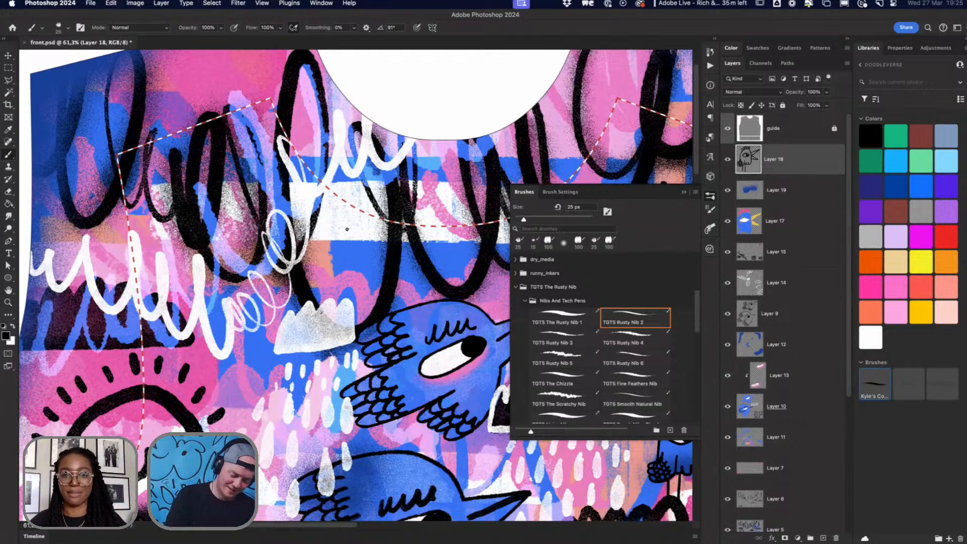
Step: Outline a new small bird's body with a scalloped lower edge beneath the white cloud on Layer 18 and add its open, pointed beak
{"action": "scroll", "coordinate": [455, 276], "scroll_direction": "right", "scroll_amount": 5}
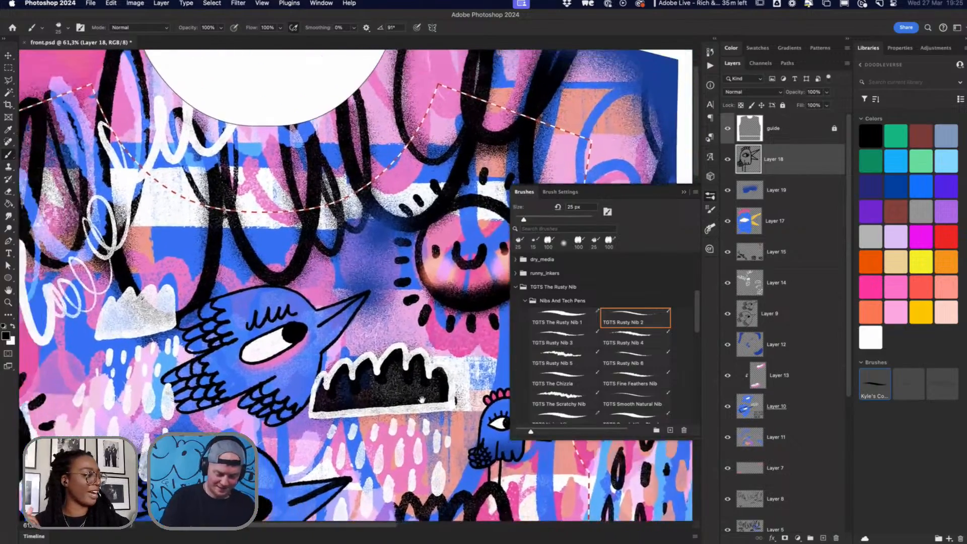
{"action": "scroll", "coordinate": [487, 296], "scroll_direction": "left", "scroll_amount": 5}
{"action": "scroll", "coordinate": [488, 296], "scroll_direction": "up", "scroll_amount": 3}
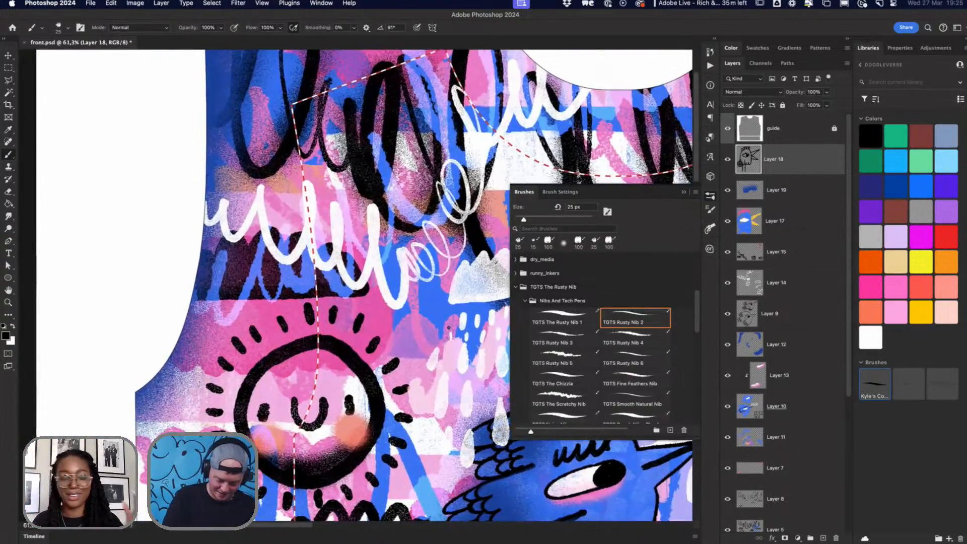
{"action": "mouse_move", "coordinate": [437, 339]}
{"action": "left_mouse_down"}
{"action": "mouse_move", "coordinate": [467, 327]}
{"action": "mouse_move", "coordinate": [492, 338]}
{"action": "mouse_move", "coordinate": [489, 357]}
{"action": "mouse_move", "coordinate": [466, 374]}
{"action": "mouse_move", "coordinate": [452, 361]}
{"action": "mouse_move", "coordinate": [492, 342]}
{"action": "mouse_move", "coordinate": [480, 370]}
{"action": "mouse_move", "coordinate": [461, 380]}
{"action": "mouse_move", "coordinate": [441, 348]}
{"action": "left_mouse_up"}
{"action": "key", "text": "super+z"}
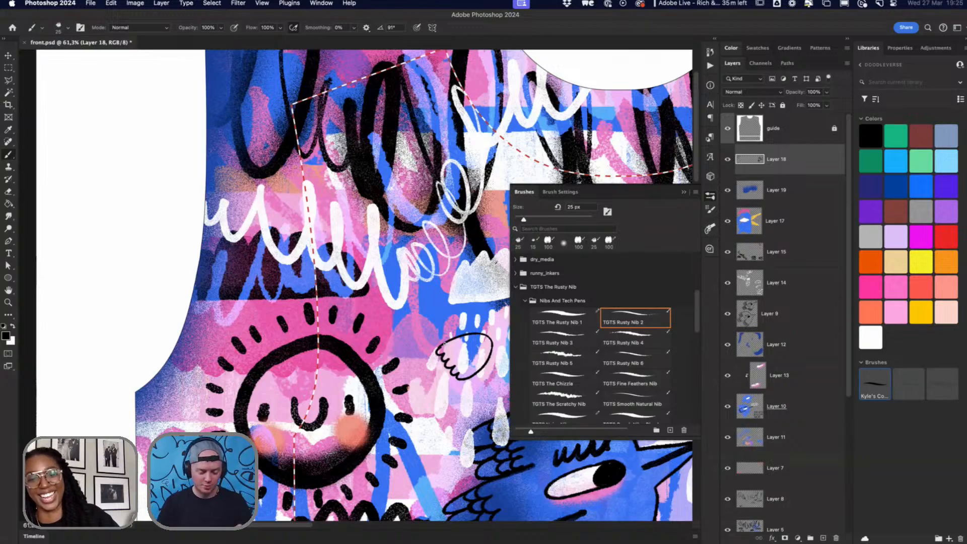
{"action": "scroll", "coordinate": [468, 391], "scroll_direction": "up", "scroll_amount": 5}
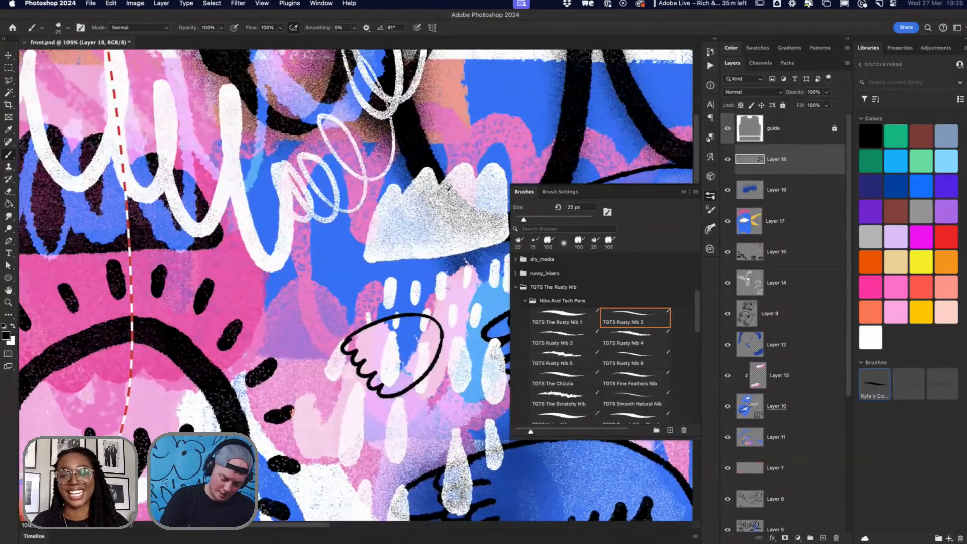
{"action": "mouse_move", "coordinate": [429, 318]}
{"action": "left_mouse_down"}
{"action": "mouse_move", "coordinate": [456, 277]}
{"action": "mouse_move", "coordinate": [442, 328]}
{"action": "mouse_move", "coordinate": [493, 320]}
{"action": "mouse_move", "coordinate": [442, 343]}
{"action": "left_mouse_up"}
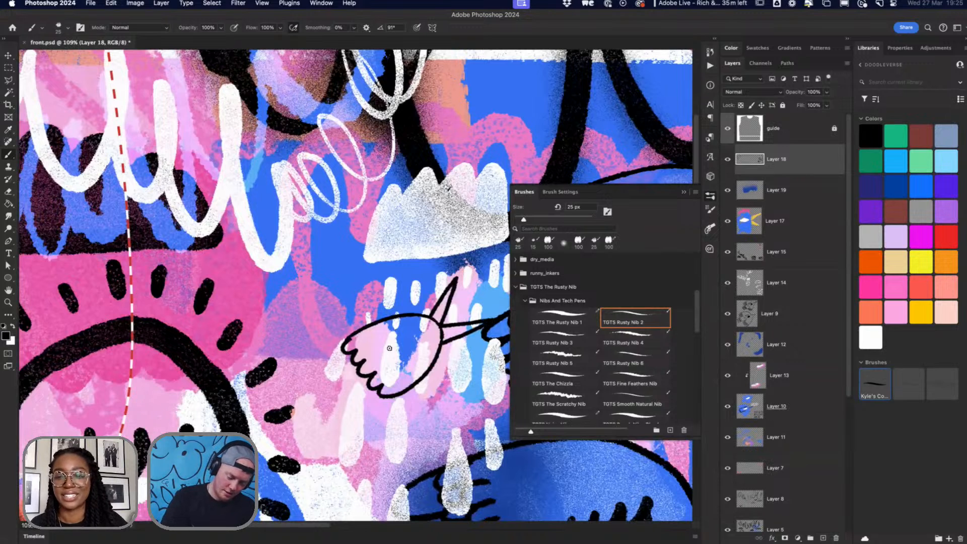
Step: Draw the new bird's eye with a solid black pupil and surrounding lashes, and add a looped crest on its head
{"action": "mouse_move", "coordinate": [381, 358]}
{"action": "left_mouse_down"}
{"action": "mouse_move", "coordinate": [396, 336]}
{"action": "mouse_move", "coordinate": [427, 331]}
{"action": "left_mouse_up"}
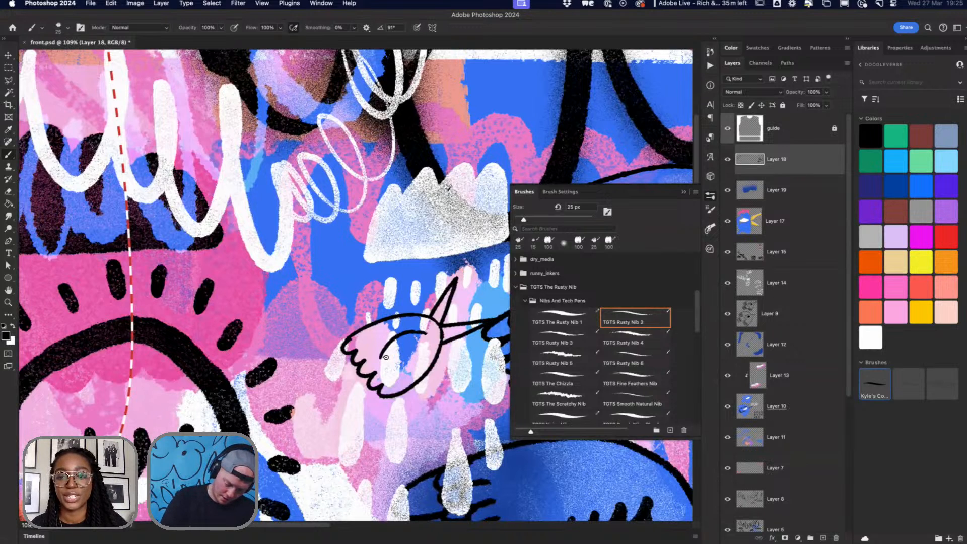
{"action": "mouse_move", "coordinate": [386, 358]}
{"action": "left_mouse_down"}
{"action": "mouse_move", "coordinate": [424, 345]}
{"action": "mouse_move", "coordinate": [422, 330]}
{"action": "mouse_move", "coordinate": [406, 349]}
{"action": "mouse_move", "coordinate": [413, 343]}
{"action": "left_mouse_up"}
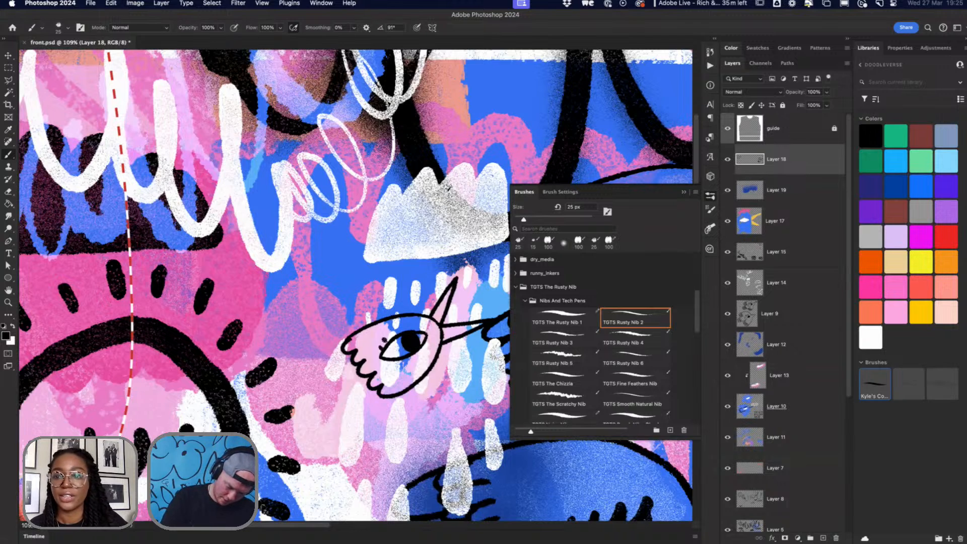
{"action": "left_click_drag", "start_coordinate": [404, 331], "coordinate": [421, 326]}
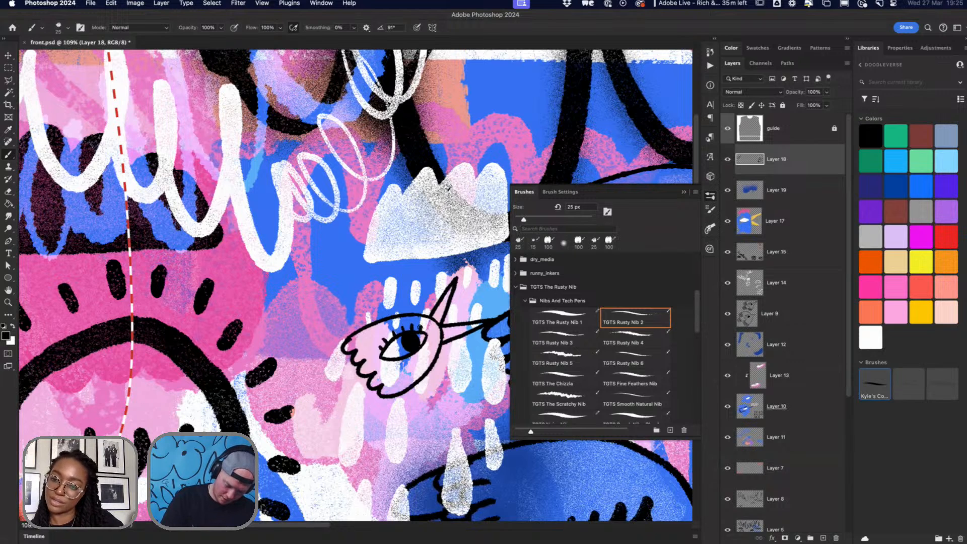
{"action": "left_click_drag", "start_coordinate": [386, 361], "coordinate": [429, 347]}
{"action": "mouse_move", "coordinate": [418, 313]}
{"action": "left_mouse_down"}
{"action": "mouse_move", "coordinate": [394, 307]}
{"action": "mouse_move", "coordinate": [385, 318]}
{"action": "left_mouse_up"}
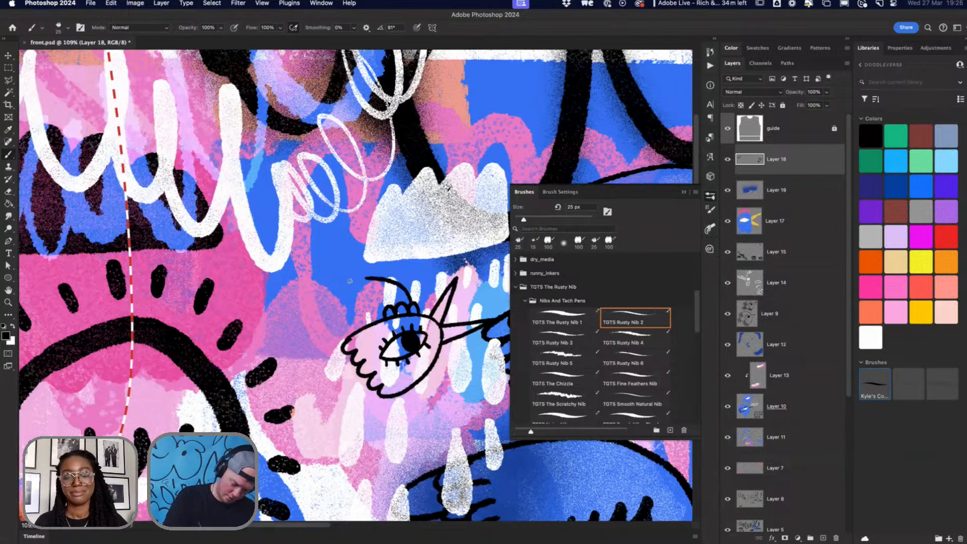
Step: Outline two curved wings with scalloped tips, one above and one below the new bird's body
{"action": "mouse_move", "coordinate": [406, 289]}
{"action": "left_mouse_down"}
{"action": "mouse_move", "coordinate": [380, 271]}
{"action": "mouse_move", "coordinate": [339, 273]}
{"action": "mouse_move", "coordinate": [331, 283]}
{"action": "mouse_move", "coordinate": [352, 306]}
{"action": "left_mouse_up"}
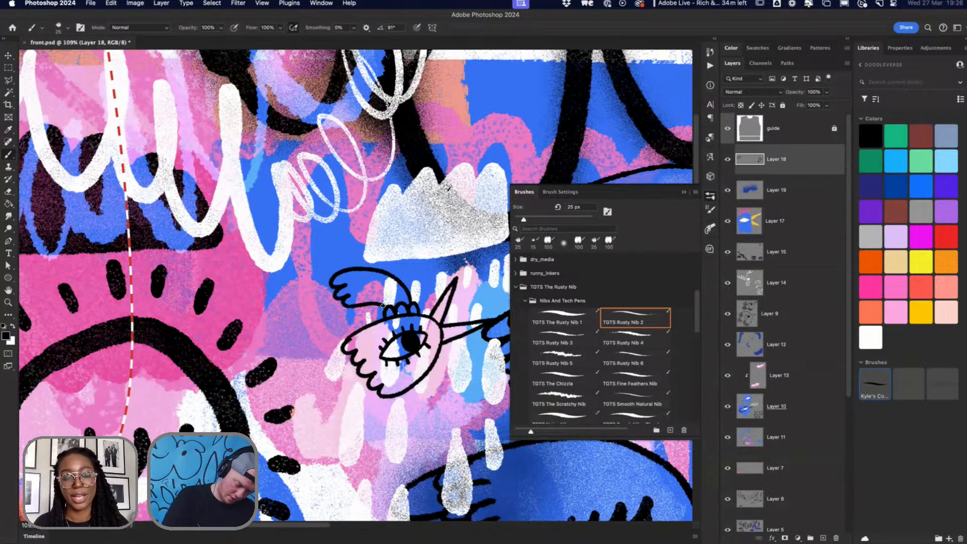
{"action": "key", "text": "super+z"}
{"action": "mouse_move", "coordinate": [414, 304]}
{"action": "left_mouse_down"}
{"action": "mouse_move", "coordinate": [404, 283]}
{"action": "mouse_move", "coordinate": [372, 269]}
{"action": "mouse_move", "coordinate": [335, 276]}
{"action": "mouse_move", "coordinate": [342, 307]}
{"action": "mouse_move", "coordinate": [378, 320]}
{"action": "left_mouse_up"}
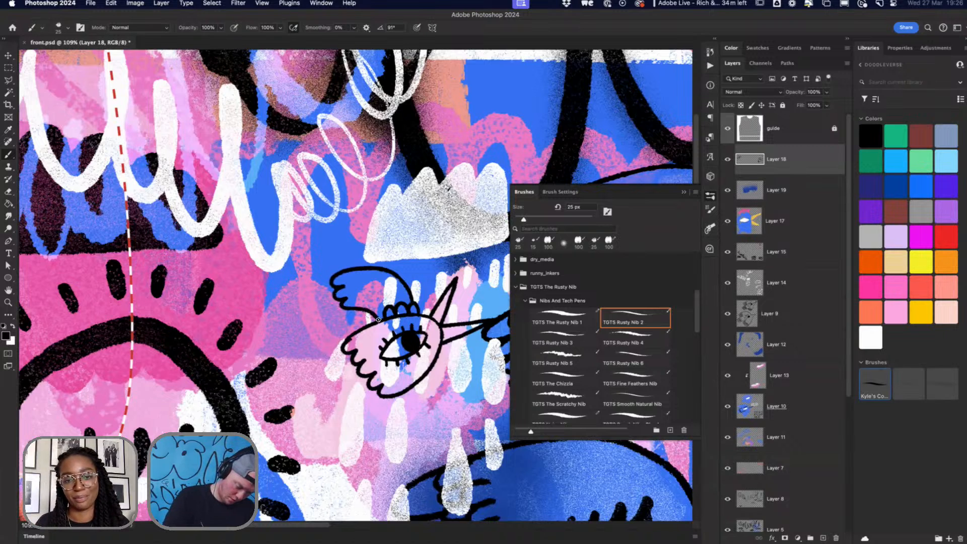
{"action": "mouse_move", "coordinate": [438, 359]}
{"action": "left_mouse_down"}
{"action": "mouse_move", "coordinate": [446, 385]}
{"action": "mouse_move", "coordinate": [437, 417]}
{"action": "mouse_move", "coordinate": [417, 431]}
{"action": "mouse_move", "coordinate": [398, 418]}
{"action": "mouse_move", "coordinate": [405, 389]}
{"action": "left_mouse_up"}
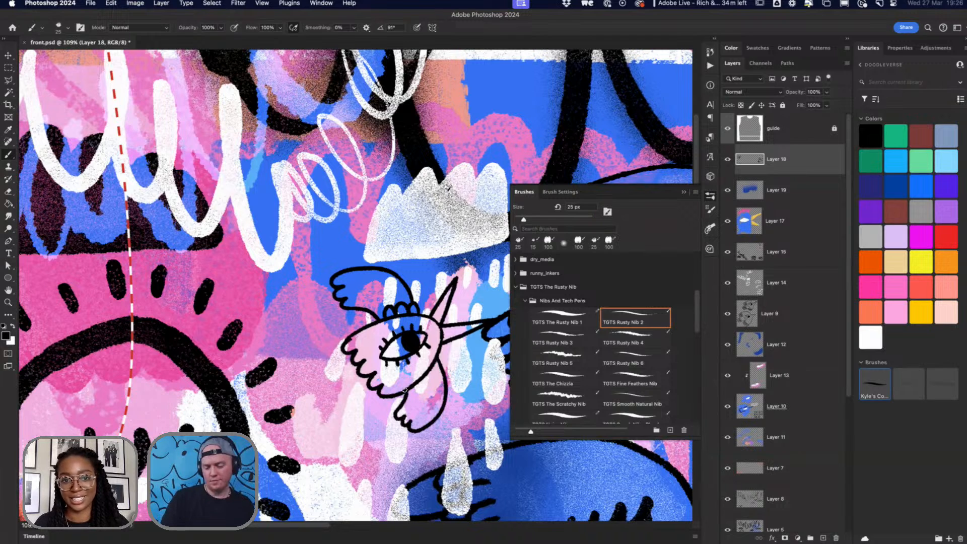
Step: Draw two thin legs with clawed feet on the new bird and fill both wings with small black scalloped feathers
{"action": "mouse_move", "coordinate": [363, 362]}
{"action": "left_mouse_down"}
{"action": "mouse_move", "coordinate": [321, 386]}
{"action": "mouse_move", "coordinate": [354, 416]}
{"action": "left_mouse_up"}
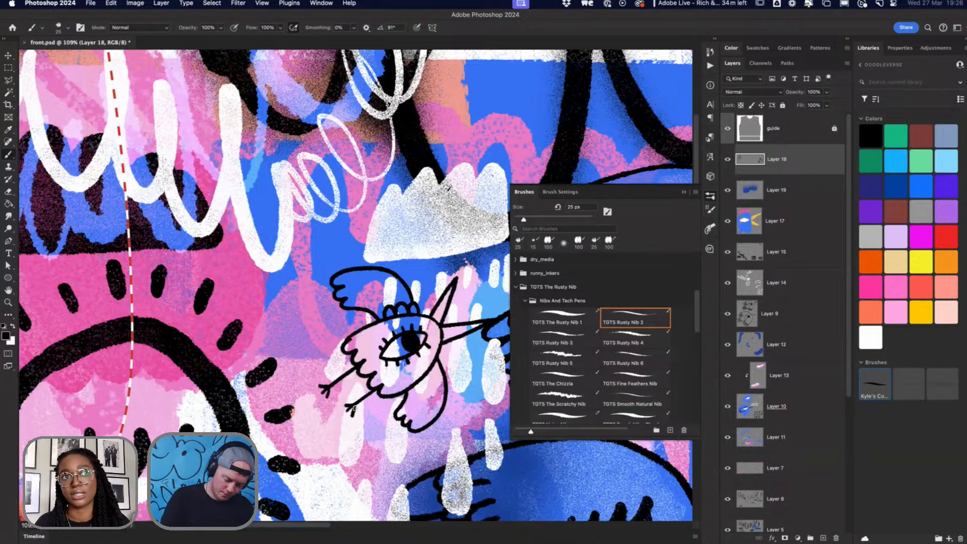
{"action": "mouse_move", "coordinate": [373, 318]}
{"action": "left_mouse_down"}
{"action": "mouse_move", "coordinate": [407, 293]}
{"action": "mouse_move", "coordinate": [366, 275]}
{"action": "mouse_move", "coordinate": [377, 271]}
{"action": "mouse_move", "coordinate": [379, 283]}
{"action": "mouse_move", "coordinate": [368, 289]}
{"action": "mouse_move", "coordinate": [367, 311]}
{"action": "mouse_move", "coordinate": [399, 291]}
{"action": "mouse_move", "coordinate": [399, 283]}
{"action": "mouse_move", "coordinate": [382, 283]}
{"action": "mouse_move", "coordinate": [392, 286]}
{"action": "mouse_move", "coordinate": [395, 277]}
{"action": "mouse_move", "coordinate": [362, 287]}
{"action": "mouse_move", "coordinate": [355, 305]}
{"action": "mouse_move", "coordinate": [371, 278]}
{"action": "mouse_move", "coordinate": [366, 271]}
{"action": "mouse_move", "coordinate": [355, 305]}
{"action": "mouse_move", "coordinate": [358, 270]}
{"action": "mouse_move", "coordinate": [350, 293]}
{"action": "mouse_move", "coordinate": [348, 269]}
{"action": "left_mouse_up"}
{"action": "mouse_move", "coordinate": [414, 391]}
{"action": "left_mouse_down"}
{"action": "mouse_move", "coordinate": [431, 376]}
{"action": "mouse_move", "coordinate": [441, 404]}
{"action": "mouse_move", "coordinate": [426, 388]}
{"action": "mouse_move", "coordinate": [445, 391]}
{"action": "mouse_move", "coordinate": [430, 379]}
{"action": "mouse_move", "coordinate": [443, 386]}
{"action": "mouse_move", "coordinate": [405, 398]}
{"action": "mouse_move", "coordinate": [420, 410]}
{"action": "mouse_move", "coordinate": [438, 405]}
{"action": "mouse_move", "coordinate": [440, 413]}
{"action": "mouse_move", "coordinate": [412, 421]}
{"action": "mouse_move", "coordinate": [448, 407]}
{"action": "left_mouse_up"}
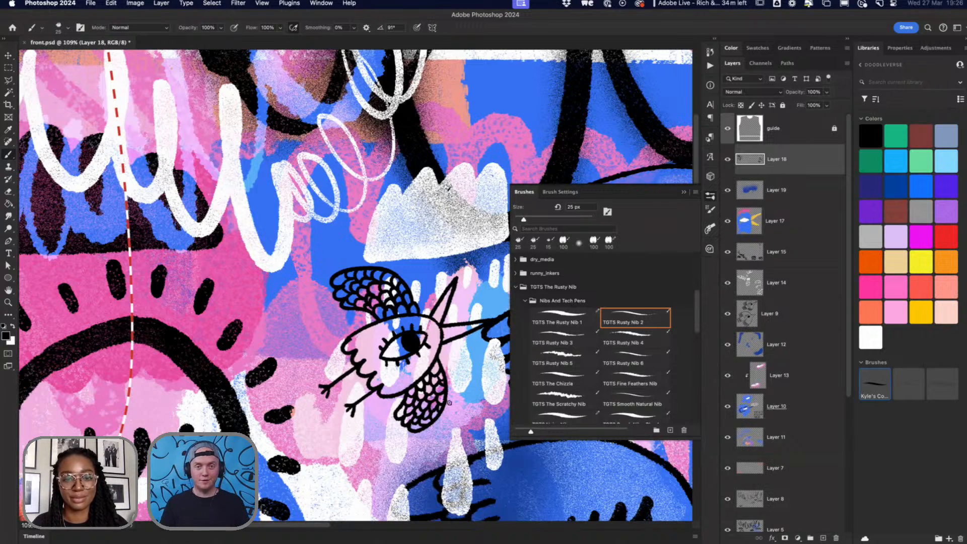
Step: Draw a small striped worm in black in the bird's open beak using the TGTS Rusty Nib 2 brush at 25 px
{"action": "scroll", "coordinate": [449, 403], "scroll_direction": "right", "scroll_amount": 5}
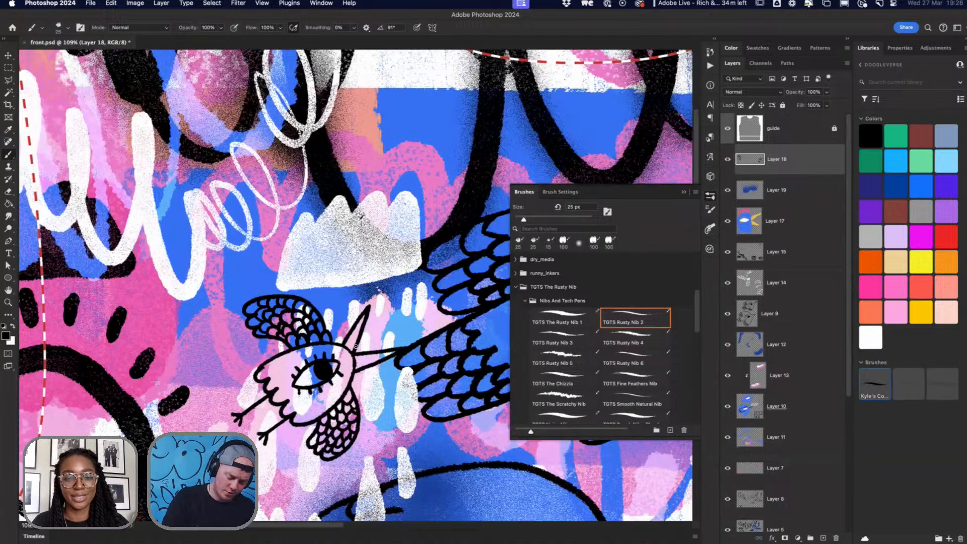
{"action": "mouse_move", "coordinate": [356, 346]}
{"action": "left_mouse_down"}
{"action": "mouse_move", "coordinate": [408, 292]}
{"action": "mouse_move", "coordinate": [363, 347]}
{"action": "left_mouse_up"}
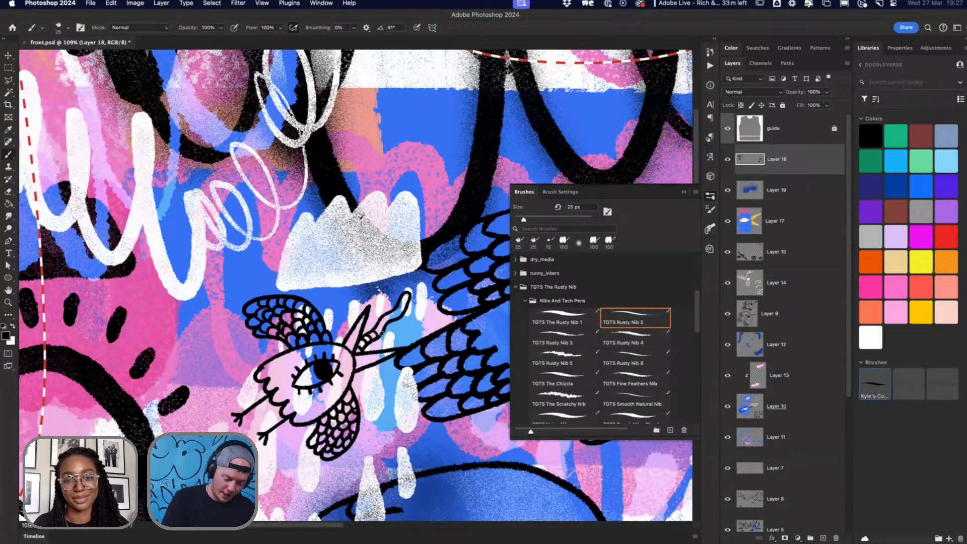
{"action": "left_click_drag", "start_coordinate": [382, 326], "coordinate": [405, 302]}
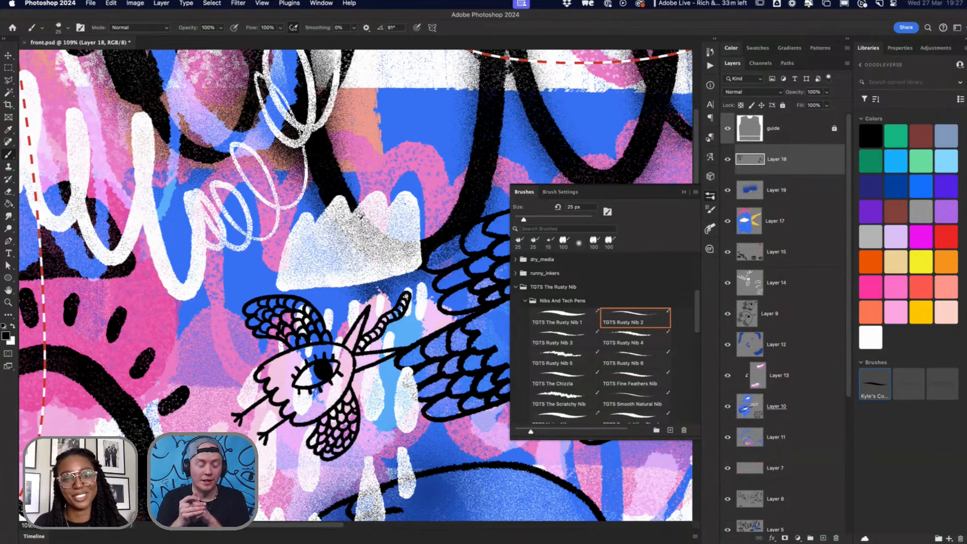
Step: Make Layer 17 active and load the first brush saved in the DOODLEVERSE library, at 100 px in Dissolve mode
{"action": "left_click", "coordinate": [751, 222]}
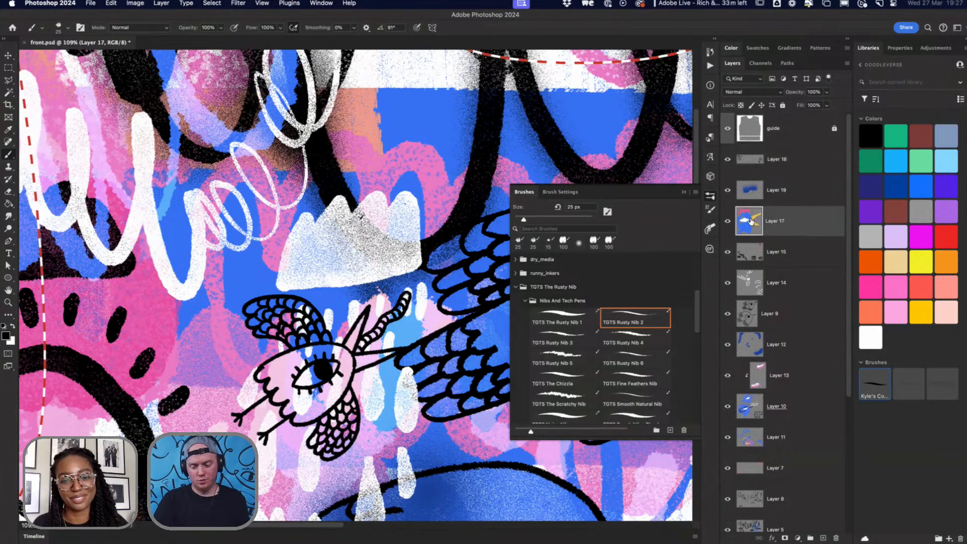
{"action": "left_click", "coordinate": [875, 384]}
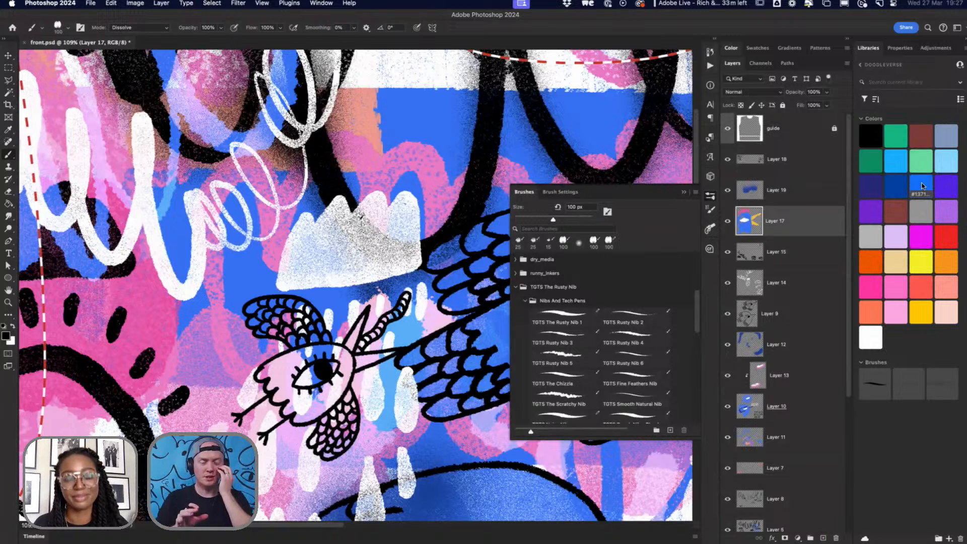
{"action": "scroll", "coordinate": [353, 282], "scroll_direction": "down", "scroll_amount": 3}
{"action": "scroll", "coordinate": [352, 282], "scroll_direction": "left", "scroll_amount": 3}
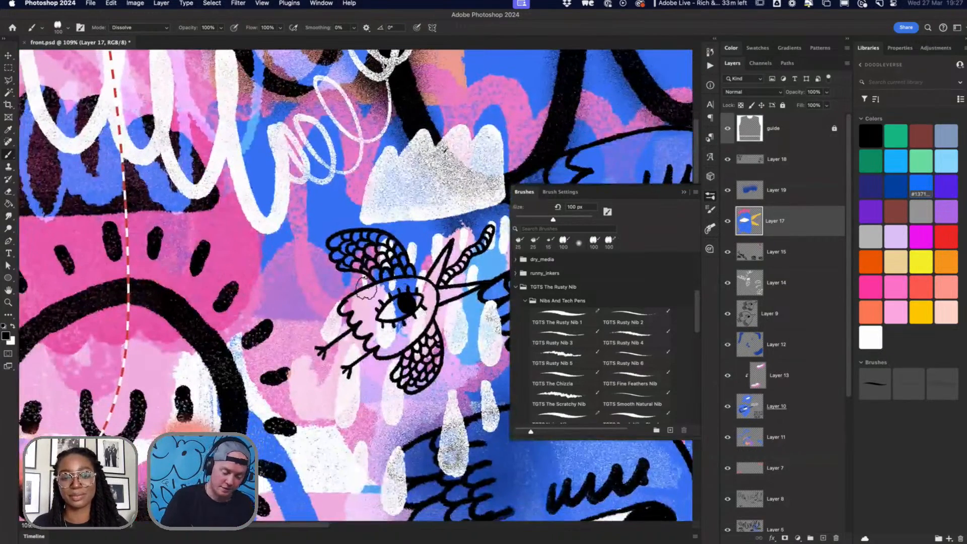
{"action": "left_click_drag", "start_coordinate": [346, 308], "coordinate": [348, 309]}
{"action": "key", "text": "ctrl+z"}
{"action": "key", "text": "ctrl+z"}
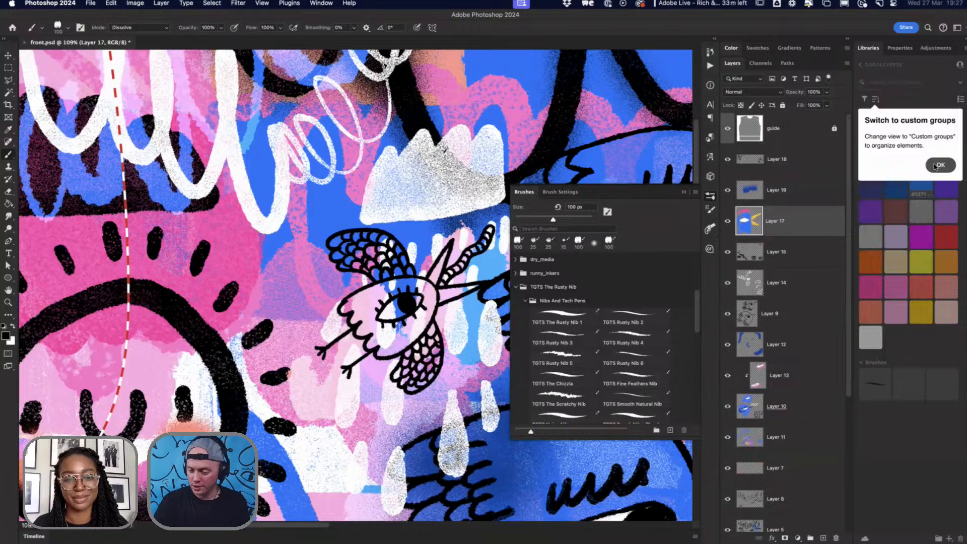
{"action": "left_click", "coordinate": [941, 165]}
{"action": "left_click_drag", "start_coordinate": [342, 300], "coordinate": [351, 306]}
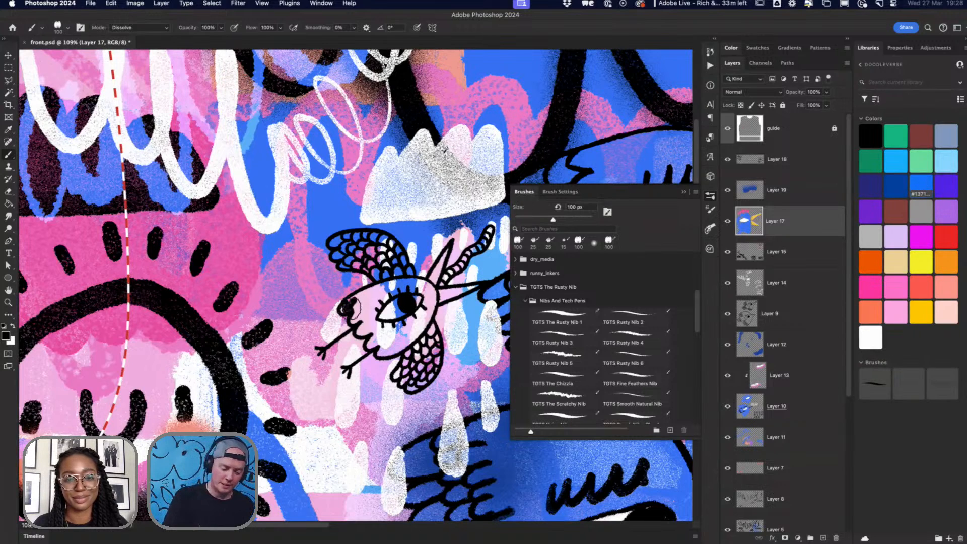
{"action": "key", "text": "ctrl+z"}
Step: Paint the small bird's body and both wings bright blue on Layer 17, leaving the eye unpainted
{"action": "left_click", "coordinate": [922, 187]}
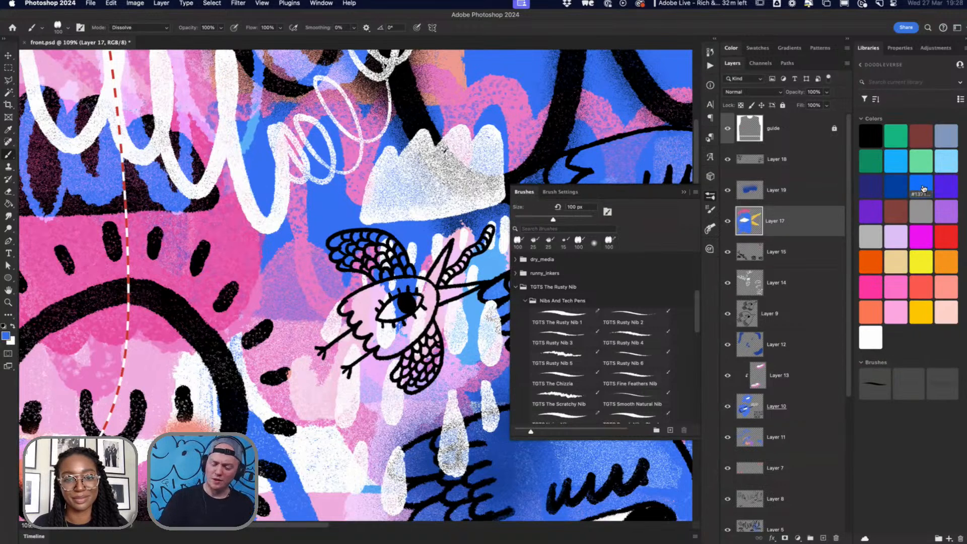
{"action": "mouse_move", "coordinate": [349, 304]}
{"action": "left_mouse_down"}
{"action": "mouse_move", "coordinate": [365, 298]}
{"action": "mouse_move", "coordinate": [364, 321]}
{"action": "mouse_move", "coordinate": [383, 353]}
{"action": "mouse_move", "coordinate": [396, 345]}
{"action": "mouse_move", "coordinate": [387, 333]}
{"action": "mouse_move", "coordinate": [417, 318]}
{"action": "mouse_move", "coordinate": [415, 327]}
{"action": "mouse_move", "coordinate": [375, 297]}
{"action": "mouse_move", "coordinate": [368, 310]}
{"action": "mouse_move", "coordinate": [388, 299]}
{"action": "mouse_move", "coordinate": [373, 294]}
{"action": "mouse_move", "coordinate": [355, 302]}
{"action": "mouse_move", "coordinate": [366, 309]}
{"action": "mouse_move", "coordinate": [375, 295]}
{"action": "mouse_move", "coordinate": [385, 293]}
{"action": "mouse_move", "coordinate": [372, 302]}
{"action": "mouse_move", "coordinate": [413, 287]}
{"action": "mouse_move", "coordinate": [426, 290]}
{"action": "mouse_move", "coordinate": [424, 309]}
{"action": "mouse_move", "coordinate": [420, 282]}
{"action": "mouse_move", "coordinate": [427, 294]}
{"action": "left_mouse_up"}
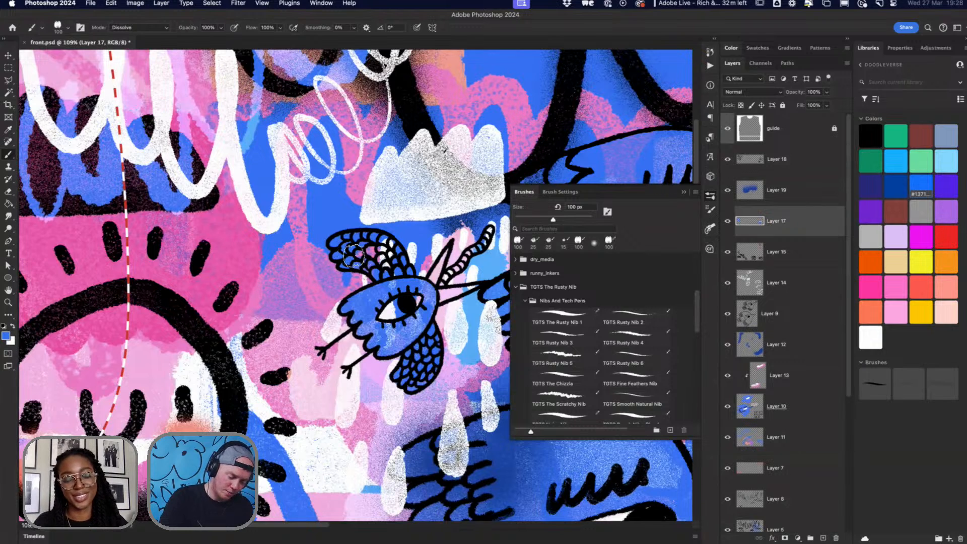
{"action": "left_click_drag", "start_coordinate": [373, 257], "coordinate": [384, 251]}
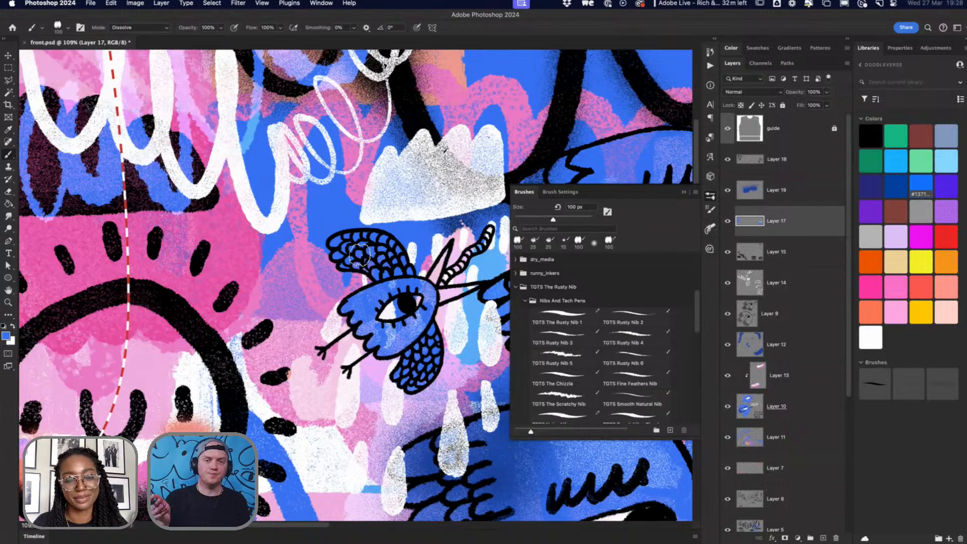
Step: Reduce the brush to 40 px and fill the small scallops between the bird's head and upper wing with golden yellow
{"action": "left_click", "coordinate": [916, 310]}
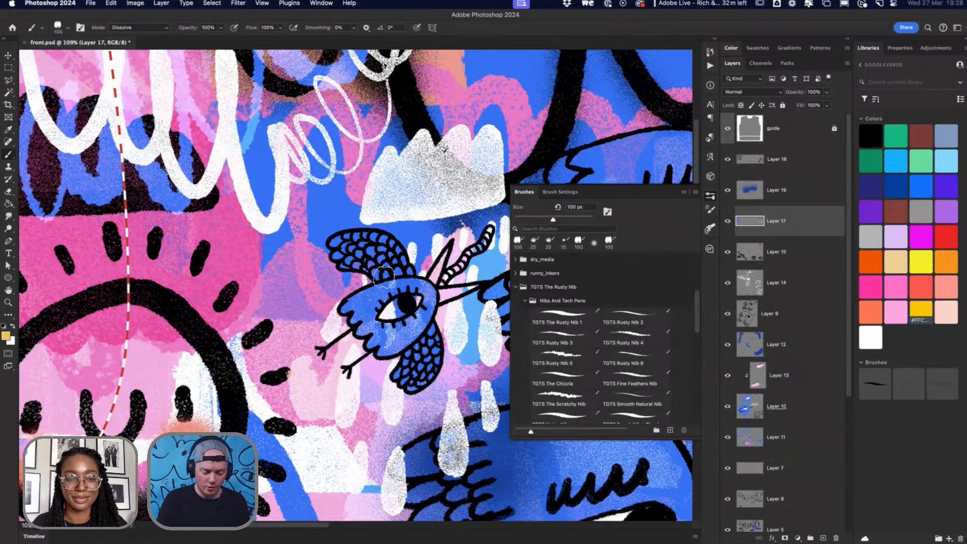
{"action": "key", "text": "bracketleft"}
{"action": "key", "text": "bracketleft"}
{"action": "key", "text": "bracketleft"}
{"action": "key", "text": "bracketleft"}
{"action": "key", "text": "bracketleft"}
{"action": "key", "text": "bracketleft"}
{"action": "key", "text": "bracketleft"}
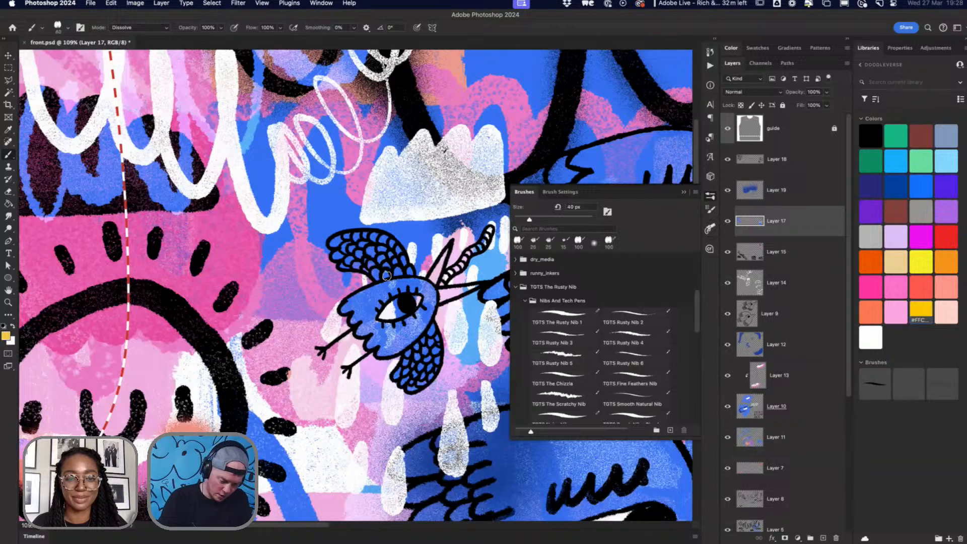
{"action": "left_click", "coordinate": [386, 274]}
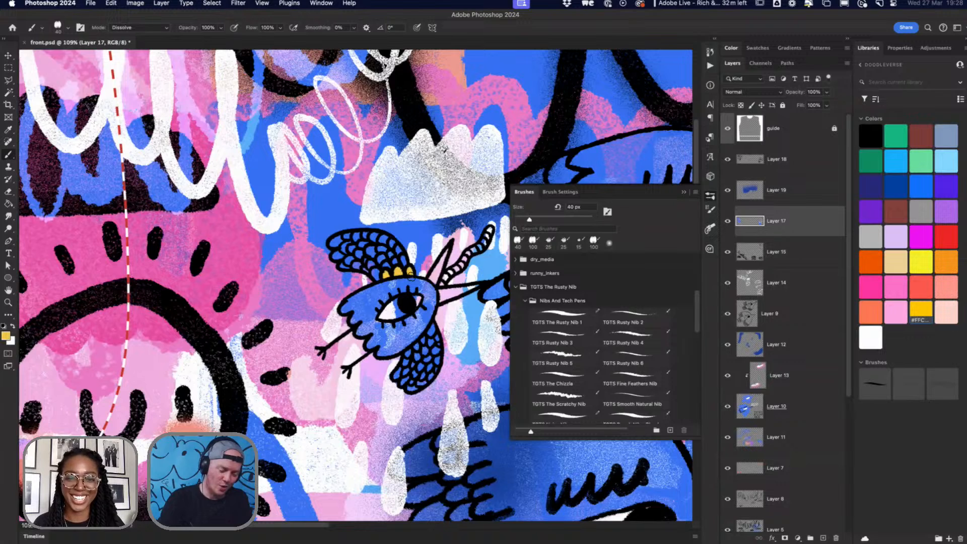
{"action": "left_click", "coordinate": [410, 269]}
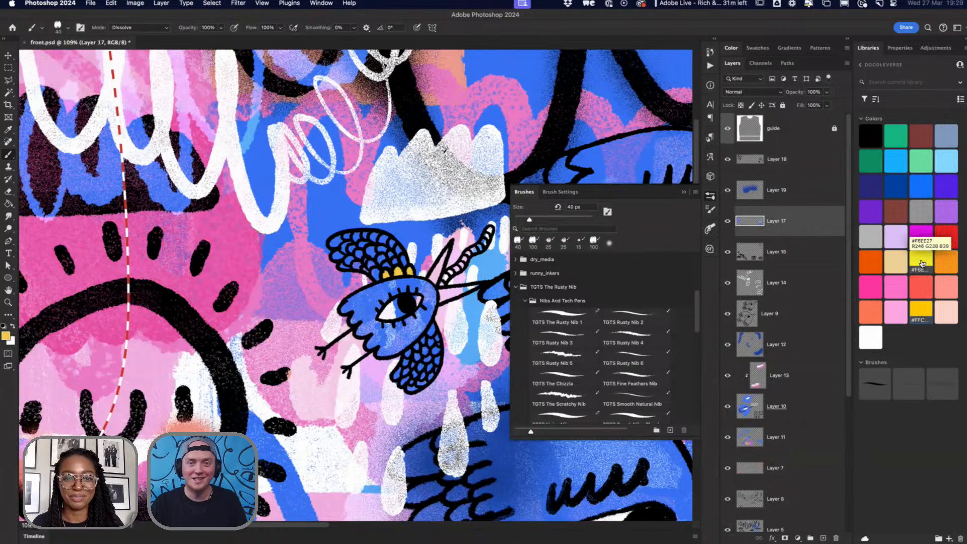
Step: Repaint the small scallops on top of the bird's head in the library's pure red
{"action": "left_click", "coordinate": [921, 288]}
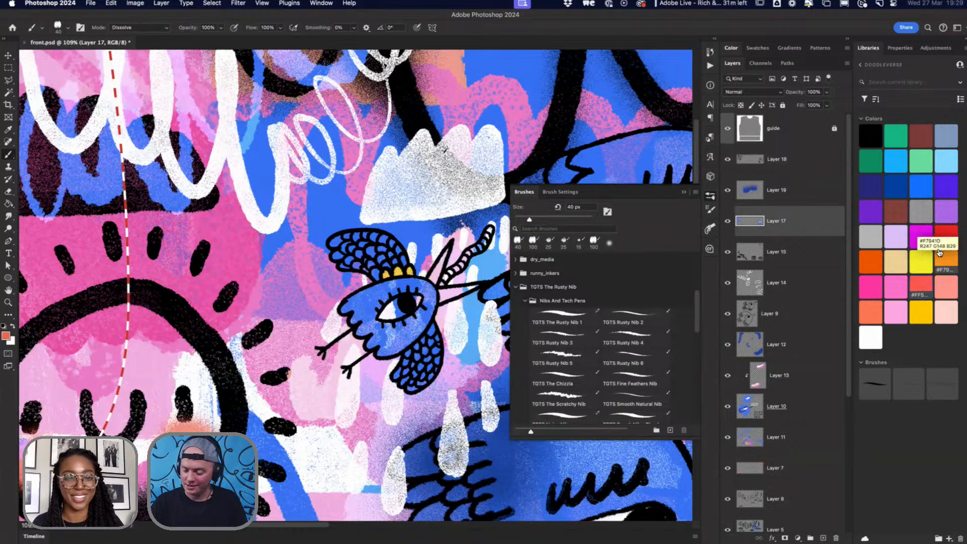
{"action": "left_click", "coordinate": [953, 236]}
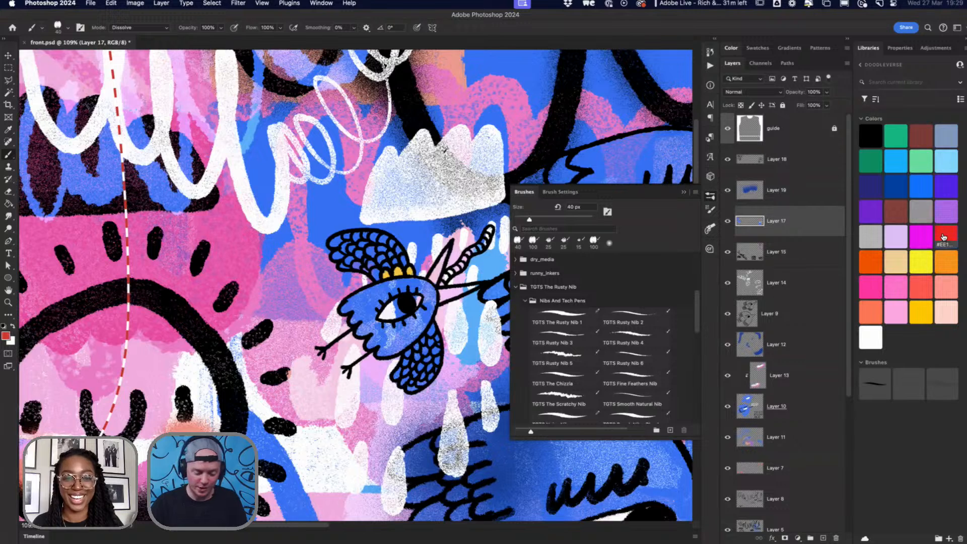
{"action": "left_click", "coordinate": [386, 275]}
{"action": "left_click", "coordinate": [386, 275]}
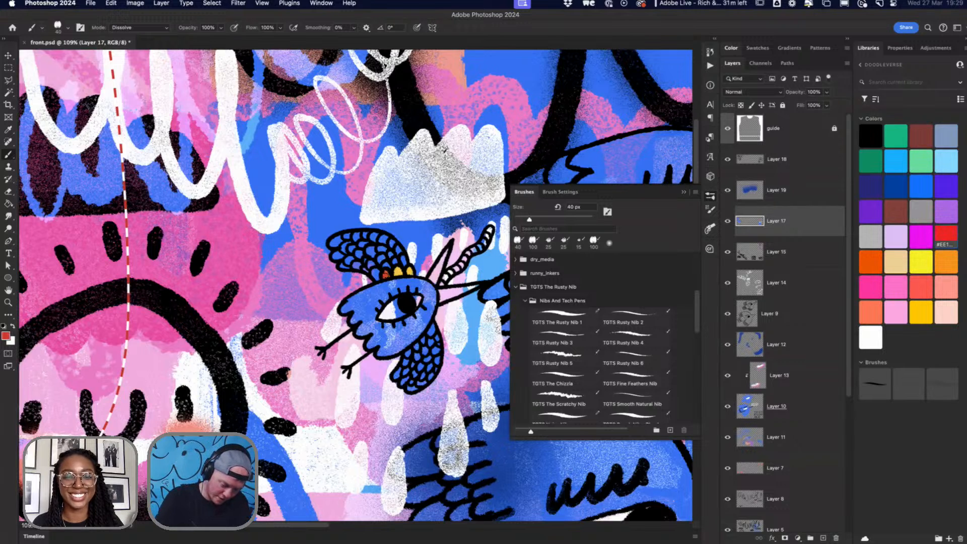
{"action": "left_click_drag", "start_coordinate": [397, 271], "coordinate": [407, 267]}
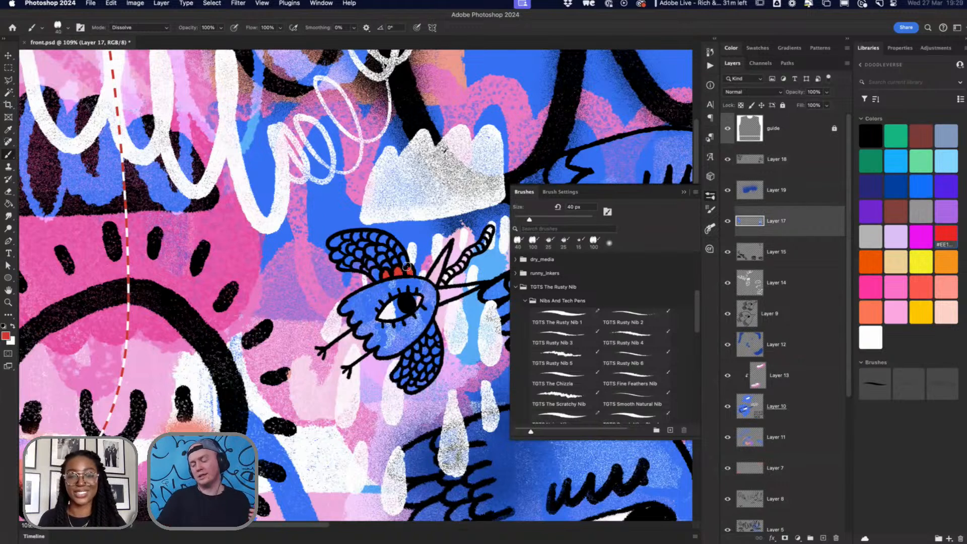
Step: Fill the bird's beak with golden yellow and its eye with white using the TGTS Rusty Nib 2 brush at 15 px
{"action": "left_click", "coordinate": [921, 311]}
{"action": "left_click", "coordinate": [633, 321]}
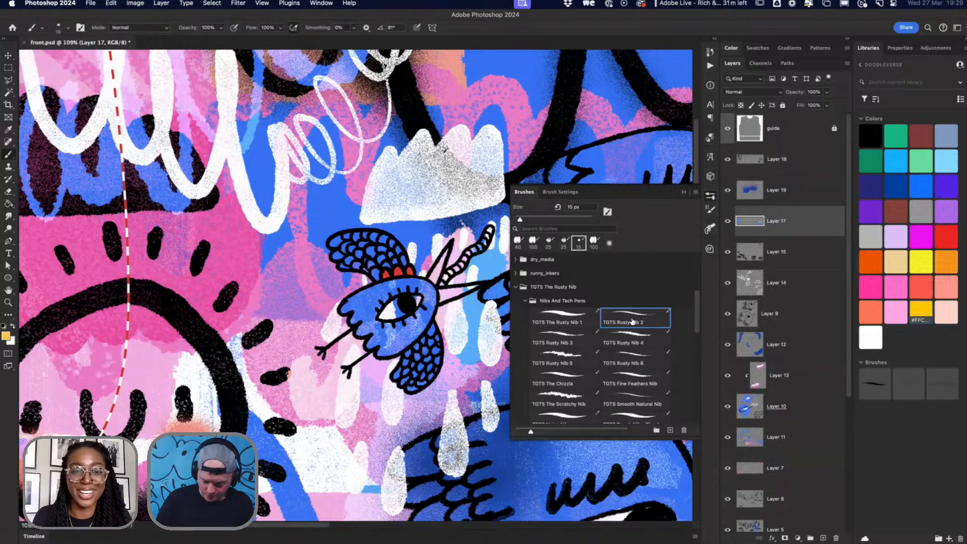
{"action": "left_click_drag", "start_coordinate": [436, 275], "coordinate": [439, 262]}
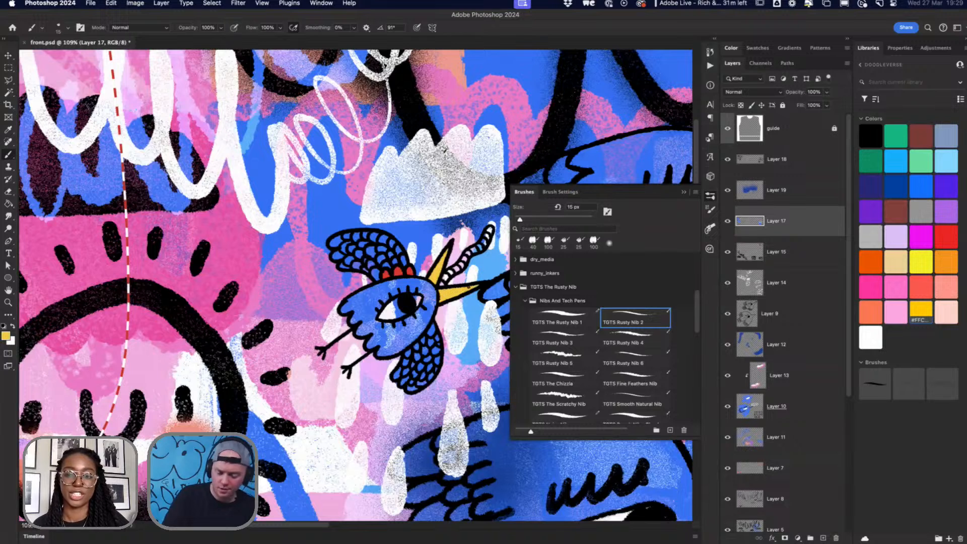
{"action": "left_click", "coordinate": [871, 336]}
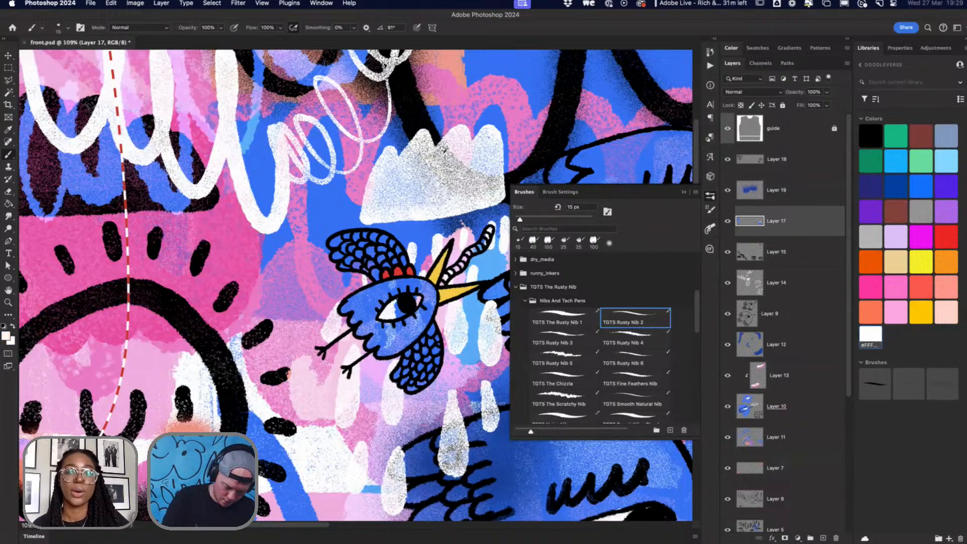
{"action": "mouse_move", "coordinate": [396, 300]}
{"action": "left_mouse_down"}
{"action": "mouse_move", "coordinate": [404, 317]}
{"action": "mouse_move", "coordinate": [387, 315]}
{"action": "mouse_move", "coordinate": [417, 299]}
{"action": "left_mouse_up"}
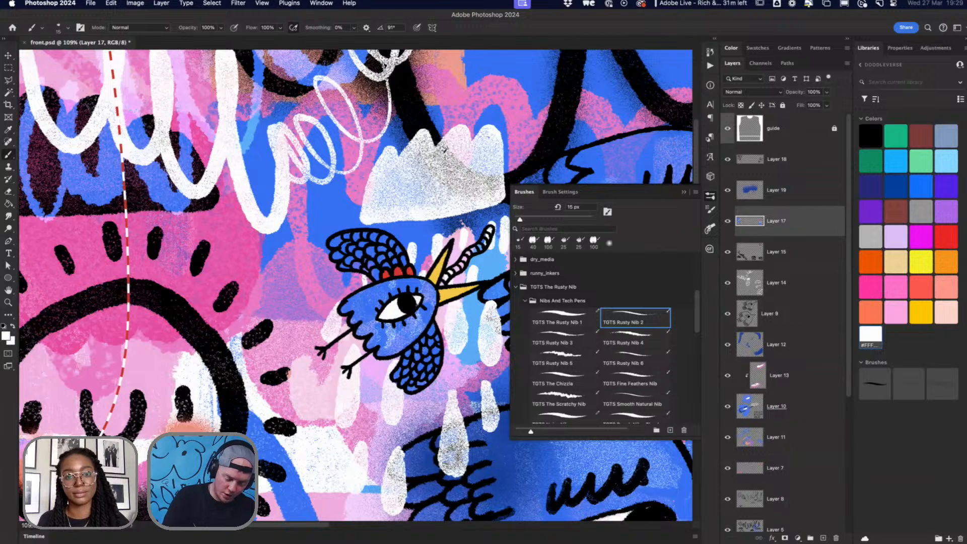
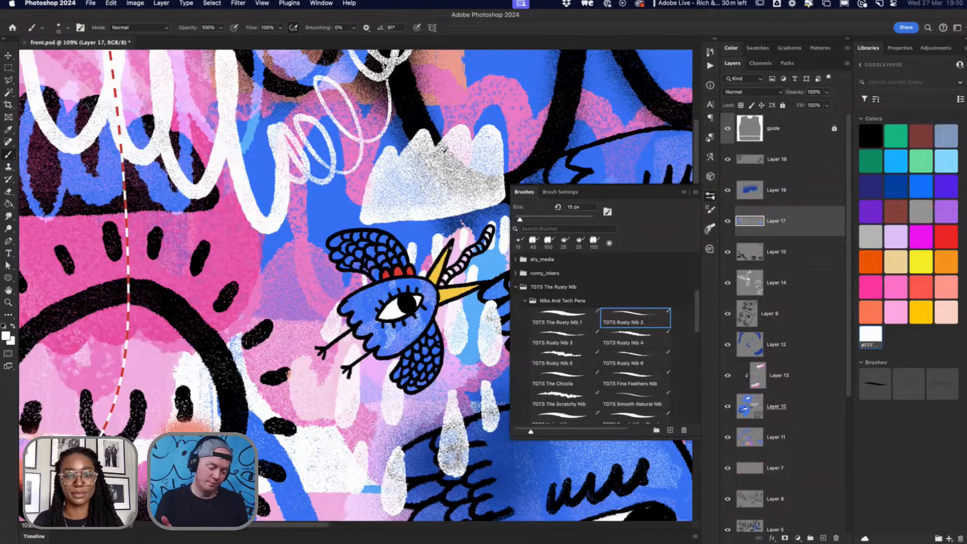
Step: Color the worm in the beak light pink with the TGTS The Chizzla brush at 20 px
{"action": "left_click", "coordinate": [565, 378]}
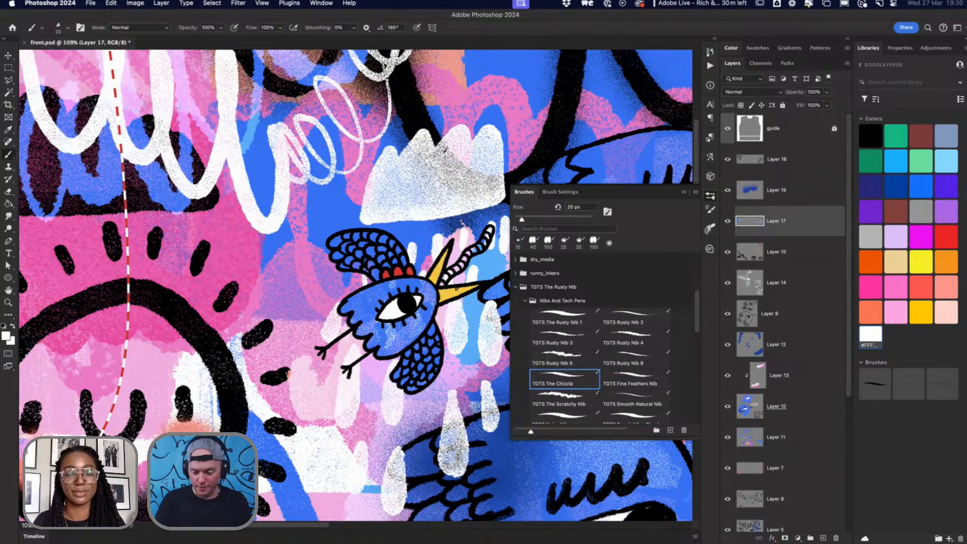
{"action": "left_click", "coordinate": [898, 311]}
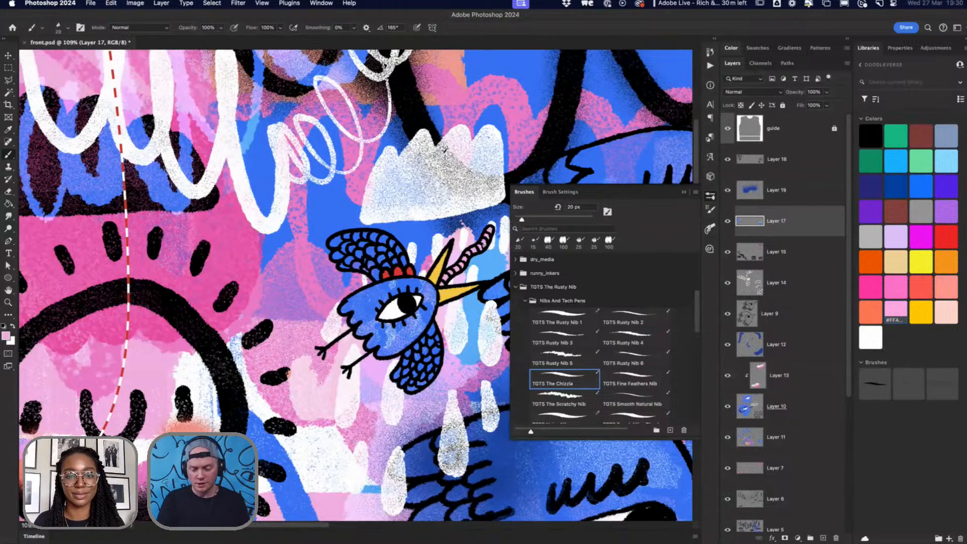
Step: Outline the cloud above the bird in black on Layer 18, from its lower left corner up along the first bumps
{"action": "left_click", "coordinate": [754, 164]}
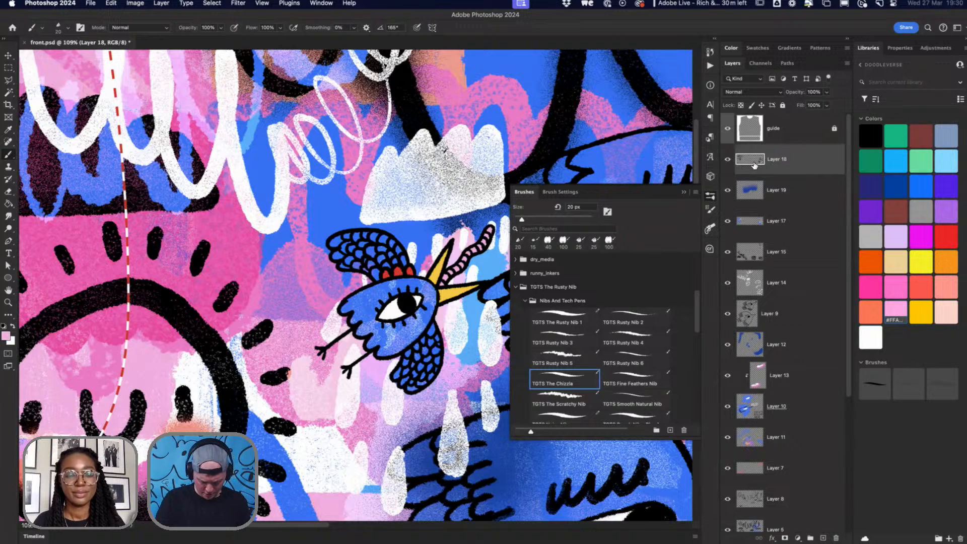
{"action": "key", "text": "d"}
{"action": "mouse_move", "coordinate": [361, 224]}
{"action": "left_mouse_down"}
{"action": "mouse_move", "coordinate": [373, 172]}
{"action": "mouse_move", "coordinate": [392, 146]}
{"action": "mouse_move", "coordinate": [401, 151]}
{"action": "mouse_move", "coordinate": [426, 128]}
{"action": "mouse_move", "coordinate": [433, 143]}
{"action": "mouse_move", "coordinate": [473, 132]}
{"action": "mouse_move", "coordinate": [473, 144]}
{"action": "left_mouse_up"}
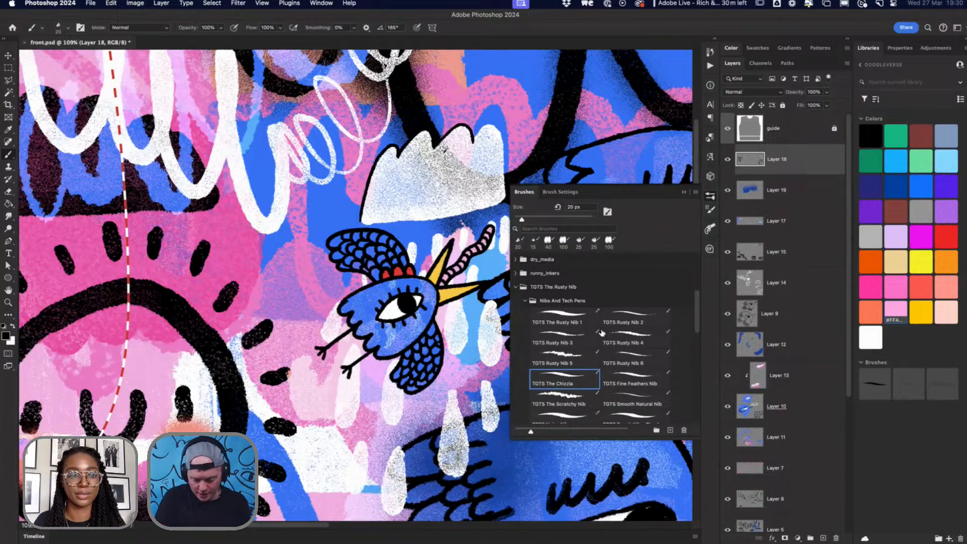
Step: Complete the black outline around the cloud's last bump and base using the Distressed Brush Pen from the Brush Pens group at 20 px
{"action": "left_click", "coordinate": [525, 302]}
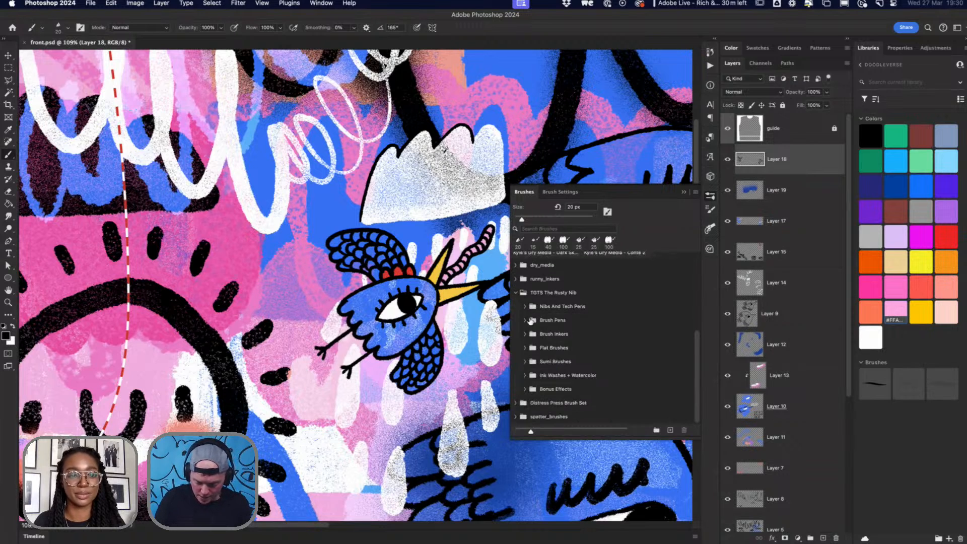
{"action": "left_click", "coordinate": [531, 319]}
{"action": "left_click", "coordinate": [565, 337]}
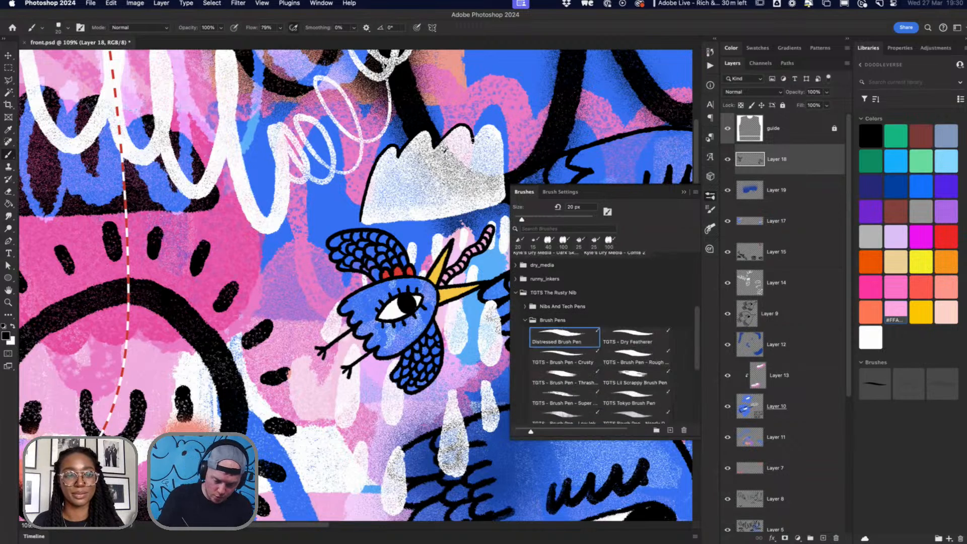
{"action": "mouse_move", "coordinate": [477, 130]}
{"action": "left_mouse_down"}
{"action": "mouse_move", "coordinate": [503, 137]}
{"action": "mouse_move", "coordinate": [504, 197]}
{"action": "left_mouse_up"}
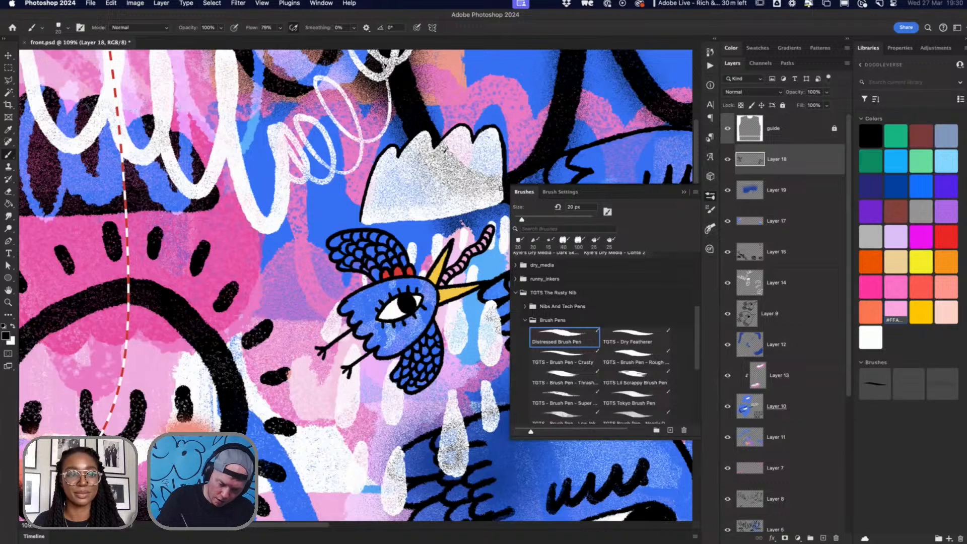
{"action": "mouse_move", "coordinate": [361, 223]}
{"action": "left_mouse_down"}
{"action": "mouse_move", "coordinate": [500, 199]}
{"action": "mouse_move", "coordinate": [363, 222]}
{"action": "left_mouse_up"}
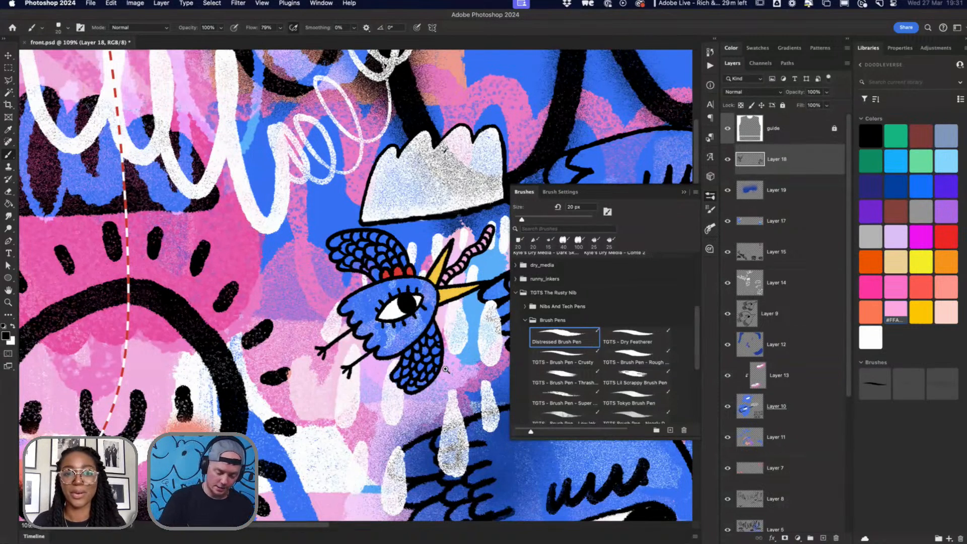
Step: Look over the illustration, switch to the board of finished artworks and examine the pink-and-blue bird collage up close
{"action": "scroll", "coordinate": [450, 372], "scroll_direction": "down", "scroll_amount": 5}
{"action": "scroll", "coordinate": [420, 370], "scroll_direction": "up", "scroll_amount": 5}
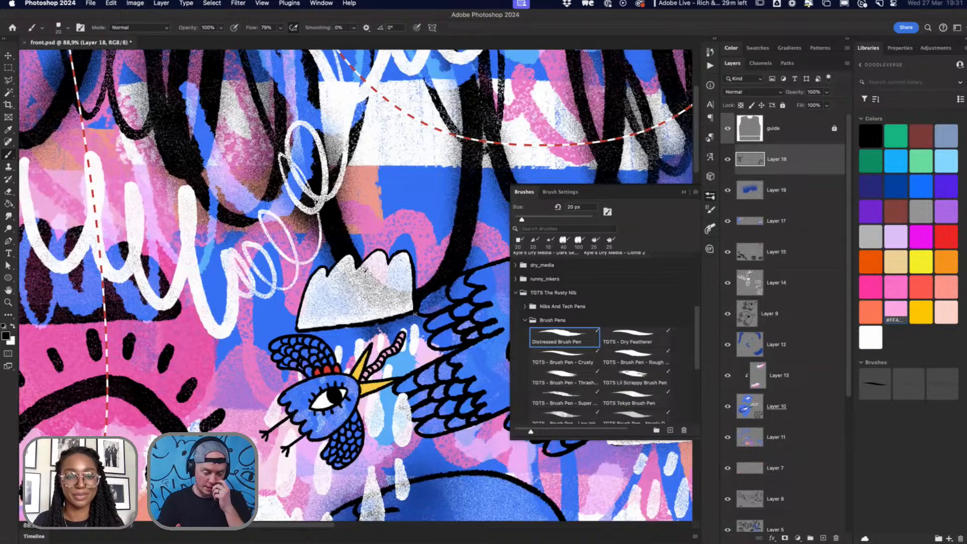
{"action": "key", "text": "super+Tab"}
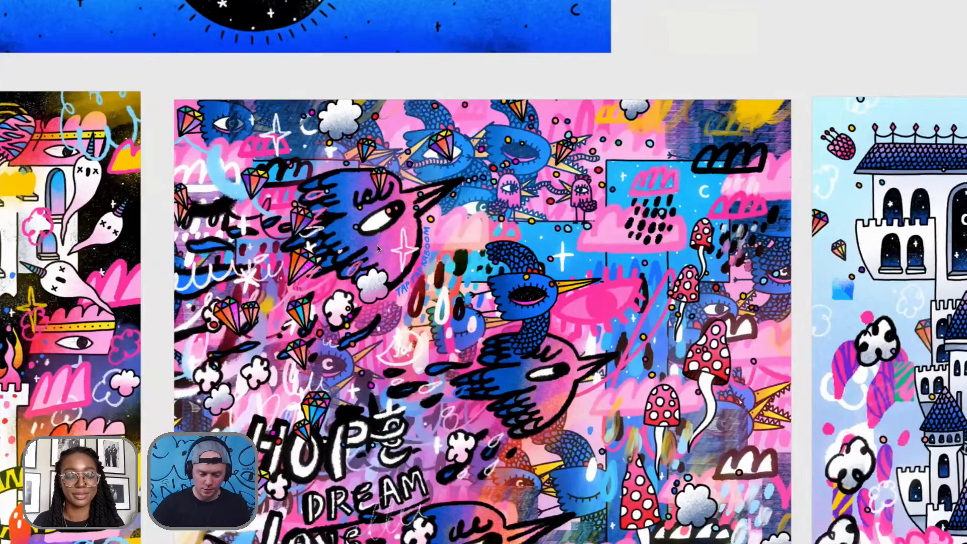
{"action": "scroll", "coordinate": [380, 247], "scroll_direction": "up", "scroll_amount": 10}
{"action": "scroll", "coordinate": [357, 104], "scroll_direction": "down", "scroll_amount": 10}
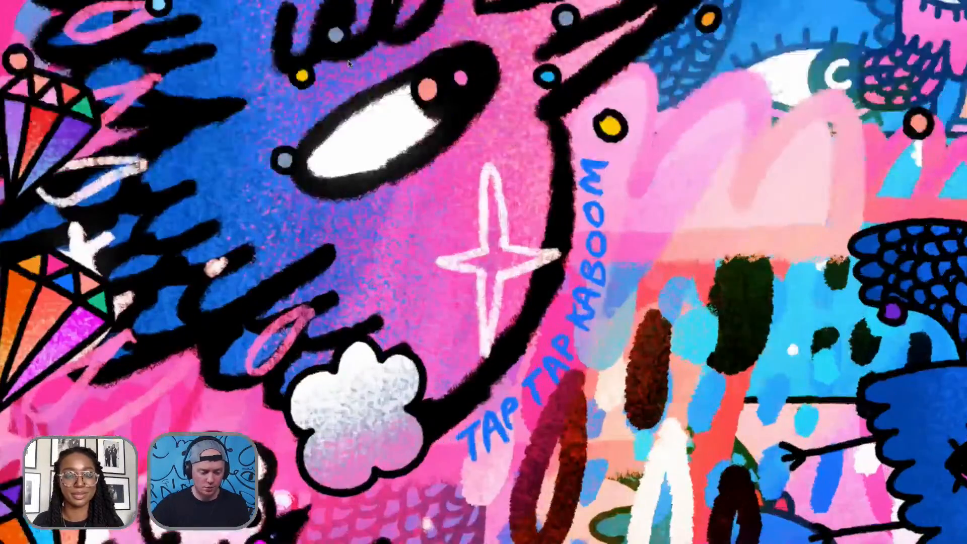
Step: Examine the whole bird collage together with the neighbouring artworks on the board
{"action": "scroll", "coordinate": [498, 492], "scroll_direction": "up", "scroll_amount": 8}
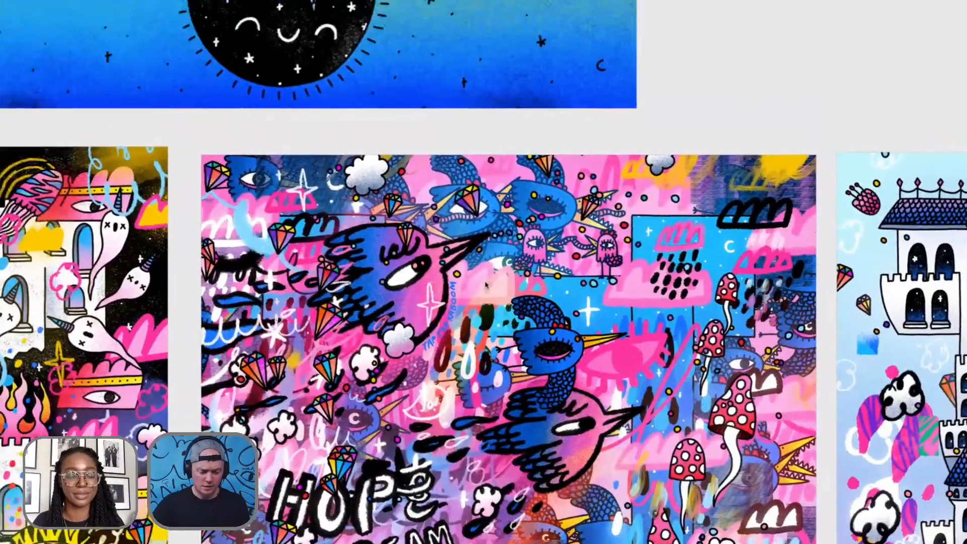
{"action": "scroll", "coordinate": [490, 311], "scroll_direction": "down", "scroll_amount": 4}
{"action": "scroll", "coordinate": [490, 312], "scroll_direction": "up", "scroll_amount": 4}
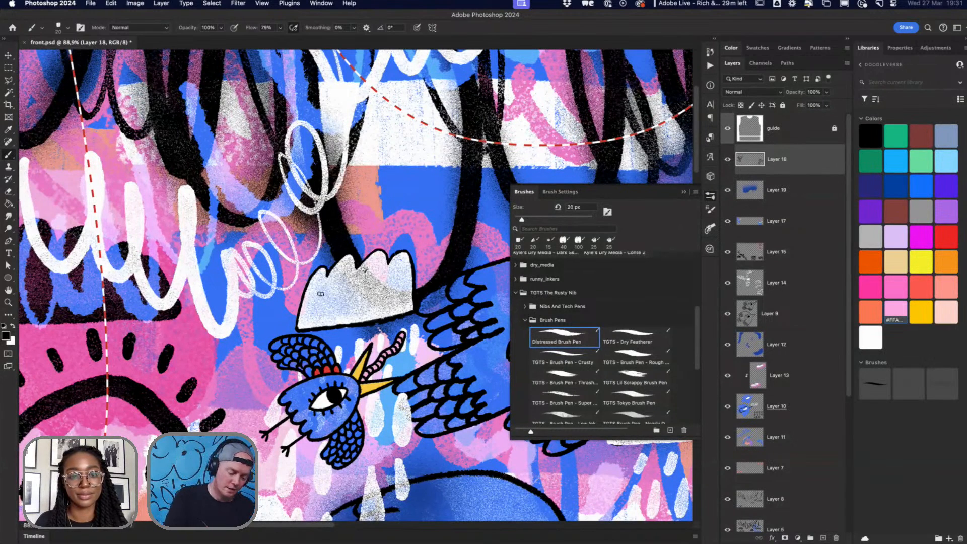
Step: Switch back to front.psd, draw two black oval eyes and a smile on the cloud, and add short rain dashes beneath it
{"action": "left_click_drag", "start_coordinate": [385, 287], "coordinate": [389, 293]}
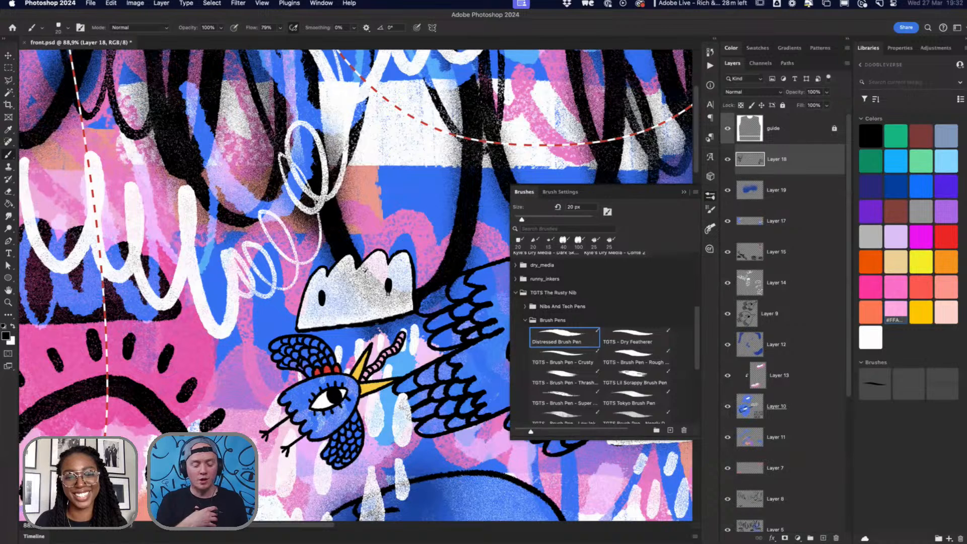
{"action": "mouse_move", "coordinate": [349, 285]}
{"action": "left_mouse_down"}
{"action": "mouse_move", "coordinate": [354, 301]}
{"action": "mouse_move", "coordinate": [368, 286]}
{"action": "left_mouse_up"}
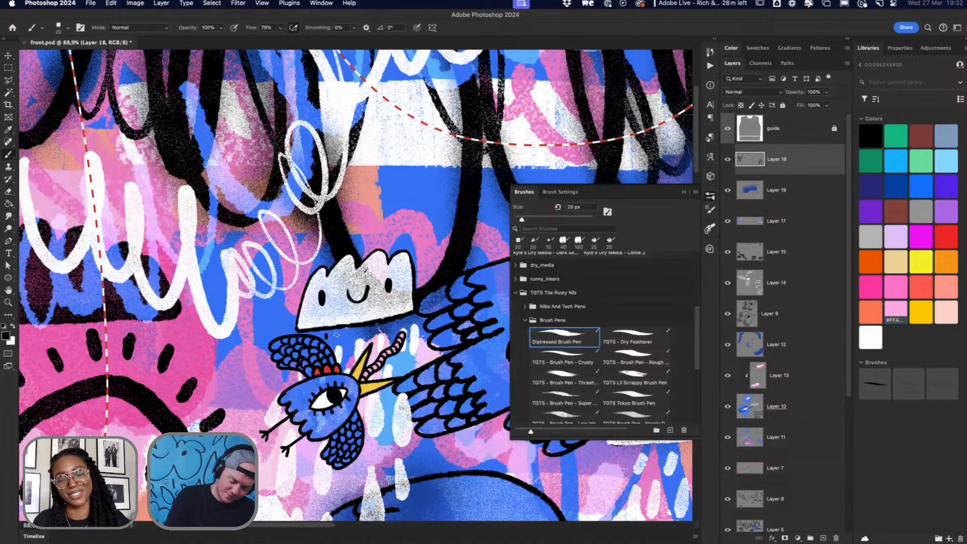
{"action": "mouse_move", "coordinate": [311, 331]}
{"action": "left_mouse_down"}
{"action": "mouse_move", "coordinate": [356, 337]}
{"action": "mouse_move", "coordinate": [378, 329]}
{"action": "left_mouse_up"}
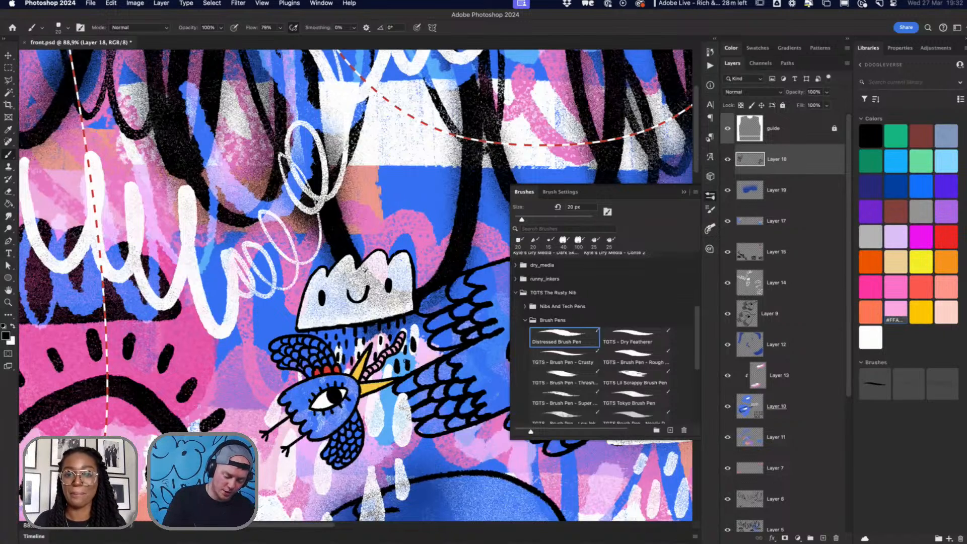
Step: Draw larger black raindrops beside and below the small bird on Layer 18
{"action": "left_click_drag", "start_coordinate": [373, 409], "coordinate": [397, 426]}
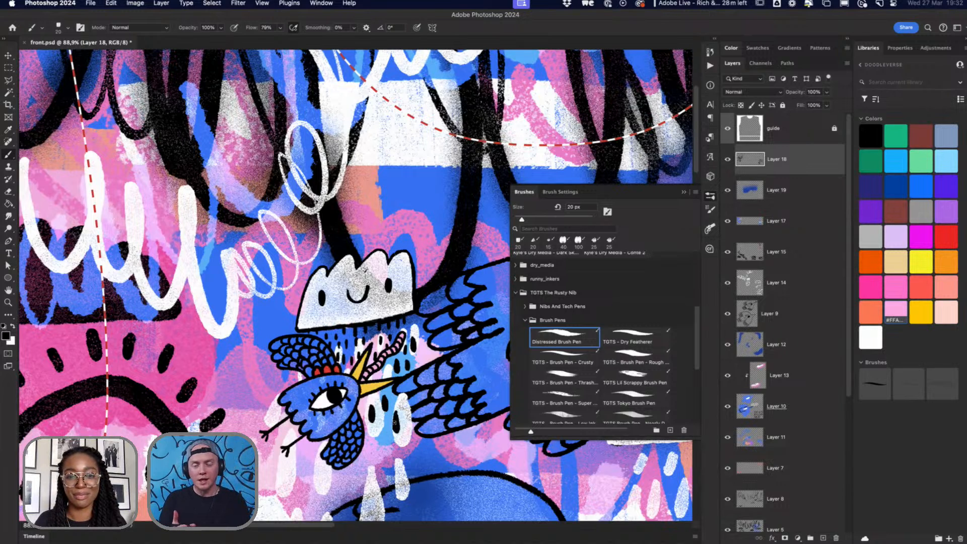
{"action": "left_click_drag", "start_coordinate": [301, 462], "coordinate": [347, 491]}
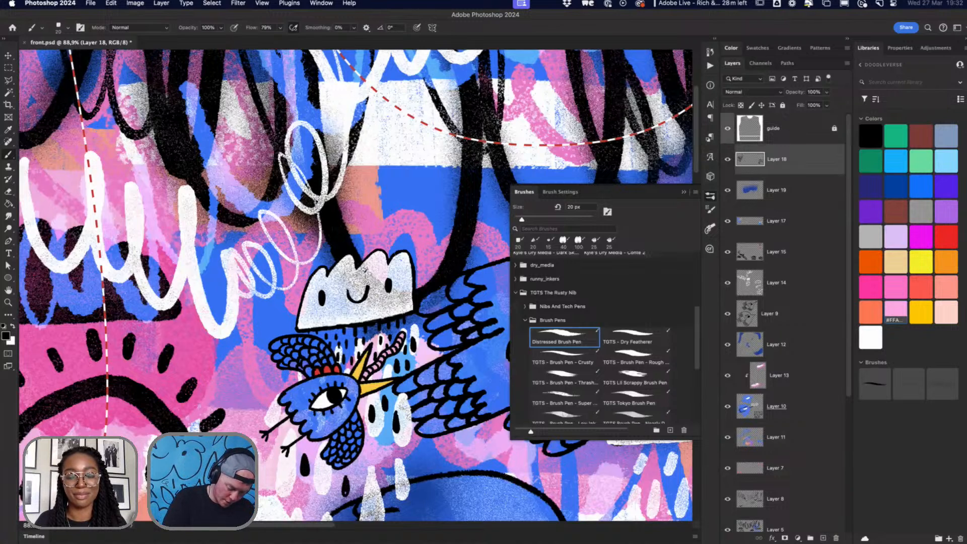
{"action": "left_click_drag", "start_coordinate": [371, 460], "coordinate": [373, 479]}
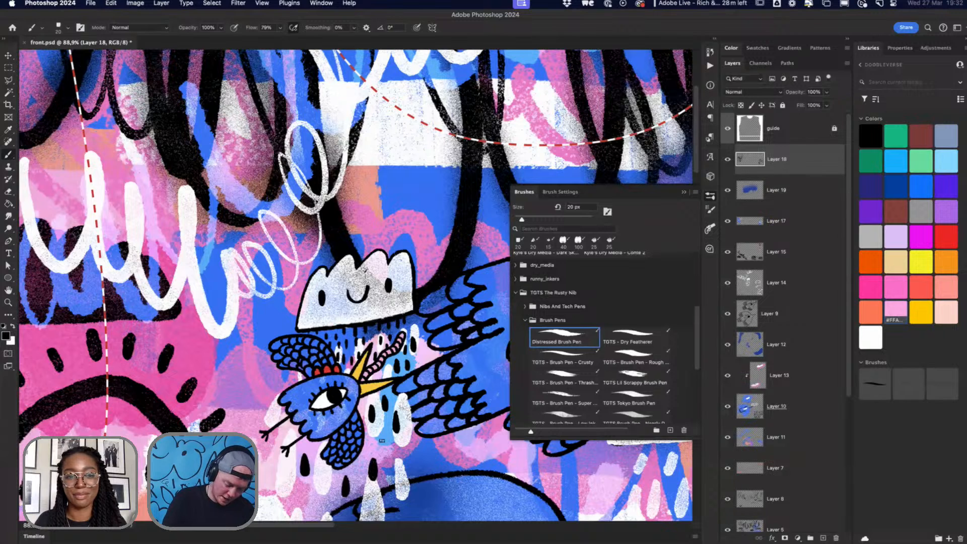
{"action": "mouse_move", "coordinate": [383, 431]}
{"action": "left_mouse_down"}
{"action": "mouse_move", "coordinate": [384, 451]}
{"action": "mouse_move", "coordinate": [383, 432]}
{"action": "mouse_move", "coordinate": [358, 481]}
{"action": "left_mouse_up"}
{"action": "left_click_drag", "start_coordinate": [393, 454], "coordinate": [393, 474]}
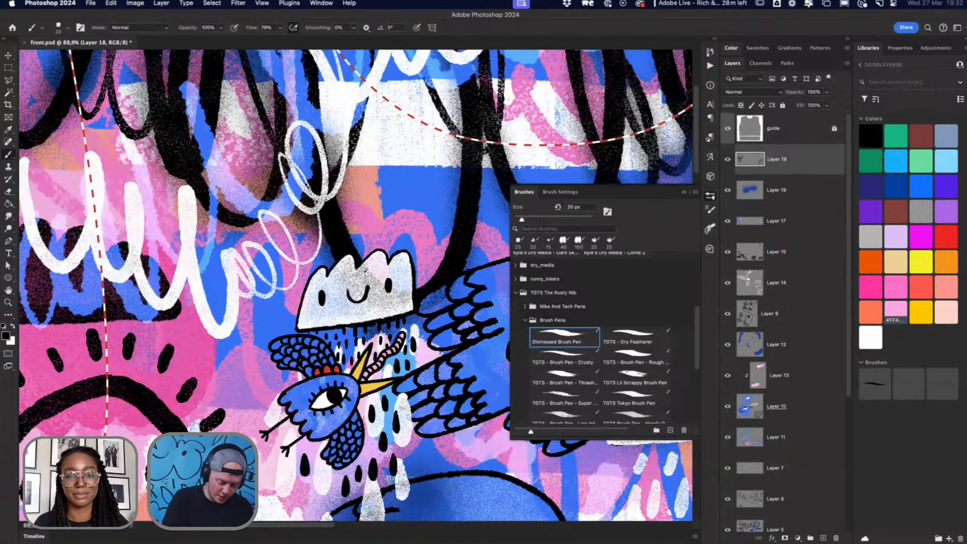
{"action": "mouse_move", "coordinate": [326, 479]}
{"action": "left_mouse_down"}
{"action": "mouse_move", "coordinate": [325, 500]}
{"action": "mouse_move", "coordinate": [294, 489]}
{"action": "mouse_move", "coordinate": [294, 499]}
{"action": "left_mouse_up"}
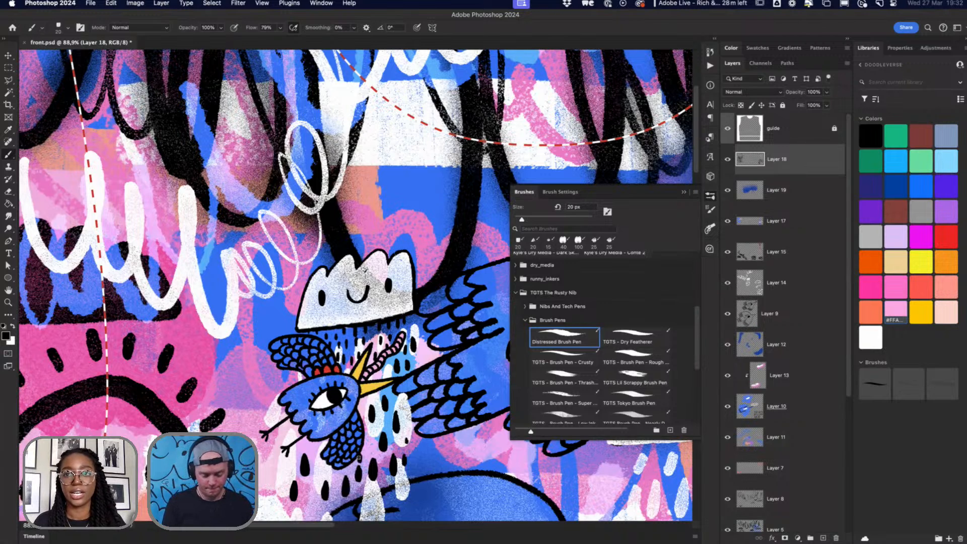
Step: Draw a black double-oval halo above the cloud on a new layer with the Distressed Brush Pen at 20 px
{"action": "left_click", "coordinate": [823, 538]}
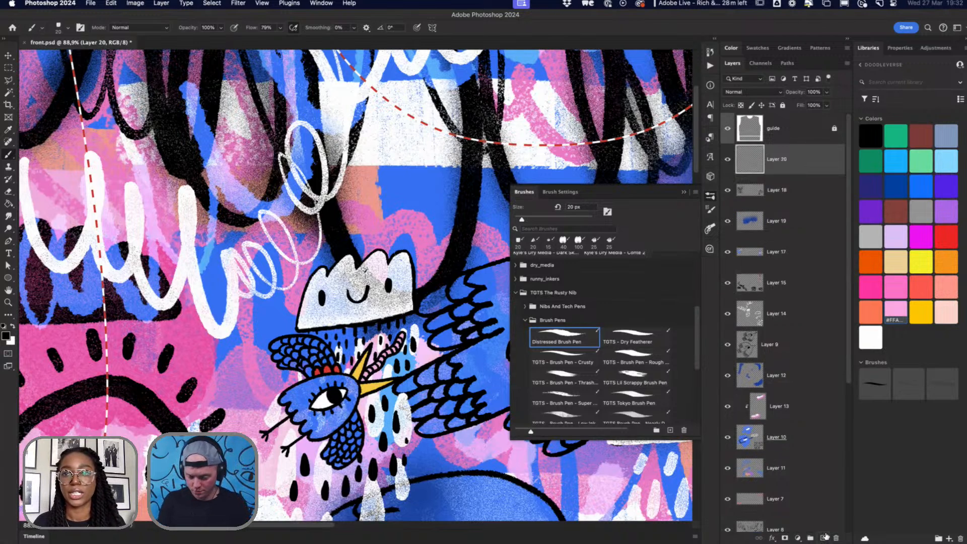
{"action": "key", "text": "r"}
{"action": "scroll", "coordinate": [439, 238], "scroll_direction": "up", "scroll_amount": 3}
{"action": "scroll", "coordinate": [439, 238], "scroll_direction": "left", "scroll_amount": 3}
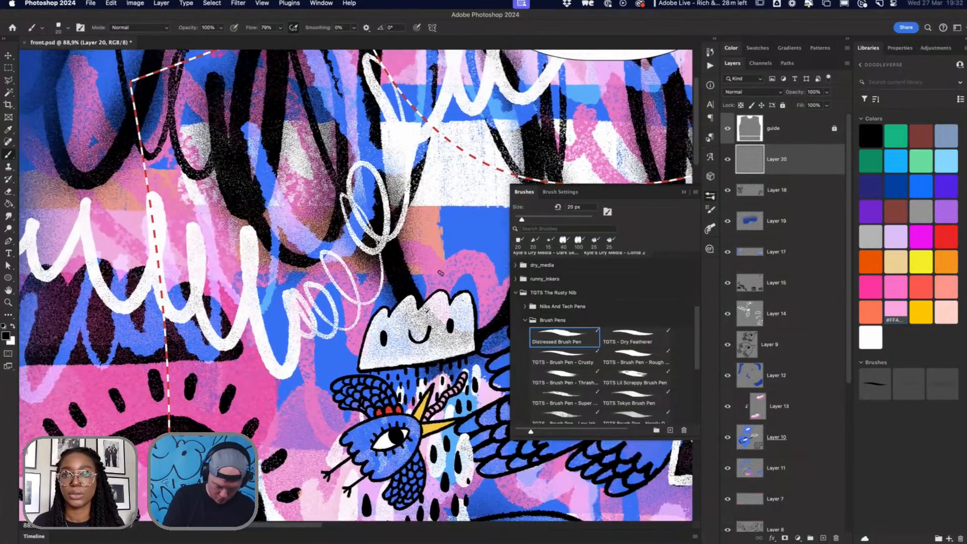
{"action": "left_click_drag", "start_coordinate": [439, 238], "coordinate": [381, 229]}
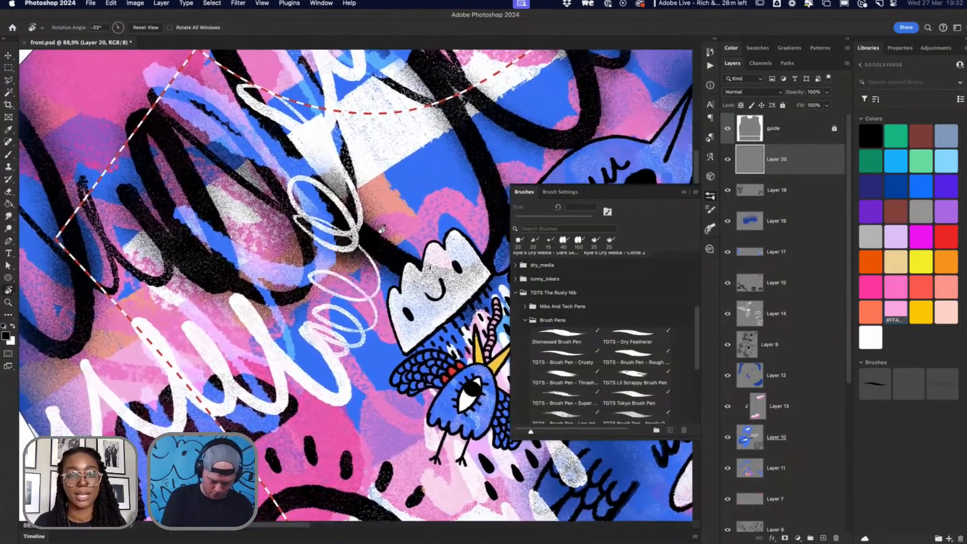
{"action": "key", "text": "b"}
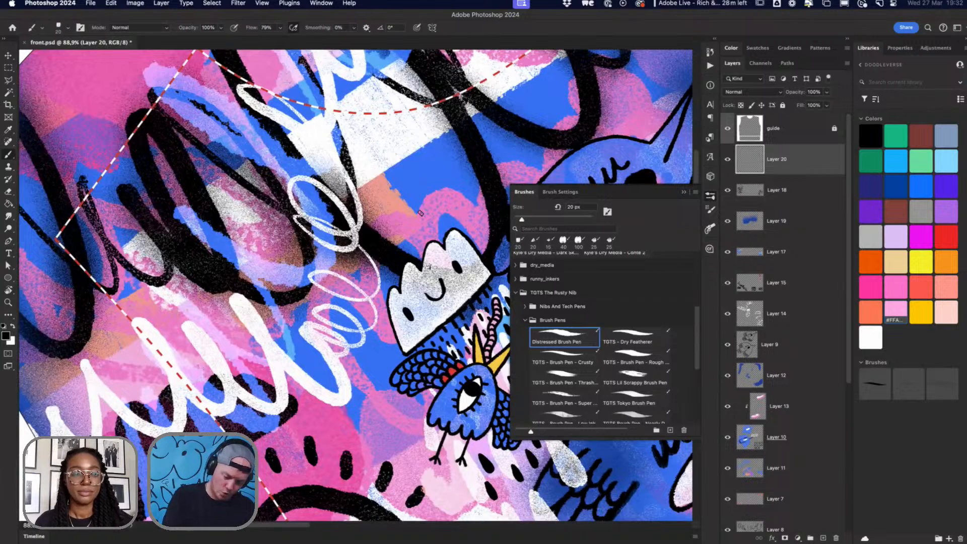
{"action": "mouse_move", "coordinate": [395, 230]}
{"action": "left_mouse_down"}
{"action": "mouse_move", "coordinate": [420, 231]}
{"action": "mouse_move", "coordinate": [439, 202]}
{"action": "mouse_move", "coordinate": [395, 229]}
{"action": "mouse_move", "coordinate": [445, 211]}
{"action": "mouse_move", "coordinate": [399, 217]}
{"action": "mouse_move", "coordinate": [373, 256]}
{"action": "mouse_move", "coordinate": [424, 237]}
{"action": "mouse_move", "coordinate": [453, 199]}
{"action": "mouse_move", "coordinate": [427, 196]}
{"action": "mouse_move", "coordinate": [399, 217]}
{"action": "mouse_move", "coordinate": [377, 238]}
{"action": "mouse_move", "coordinate": [423, 200]}
{"action": "mouse_move", "coordinate": [454, 195]}
{"action": "mouse_move", "coordinate": [401, 241]}
{"action": "left_mouse_up"}
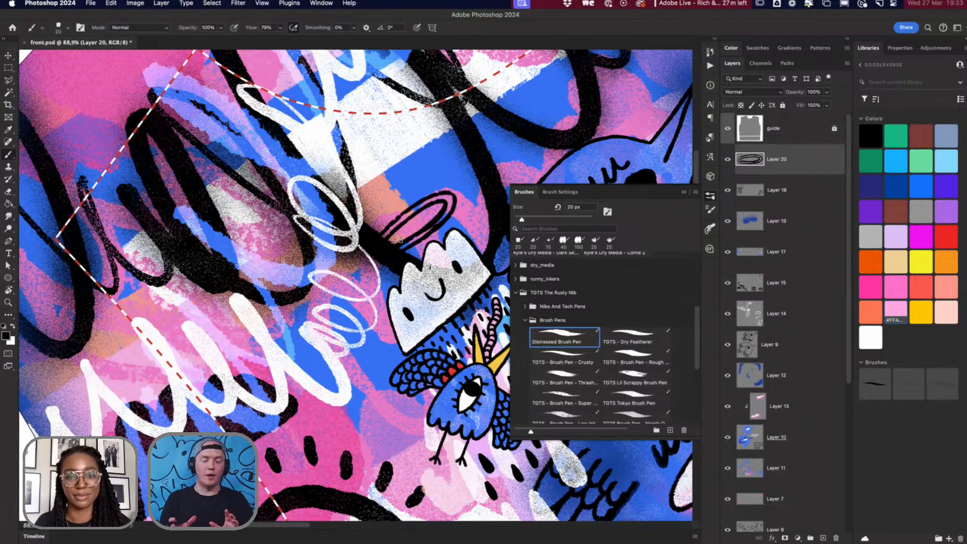
Step: Color the halo's ring golden yellow on a new layer between its black outline and Layer 18
{"action": "left_click", "coordinate": [779, 189]}
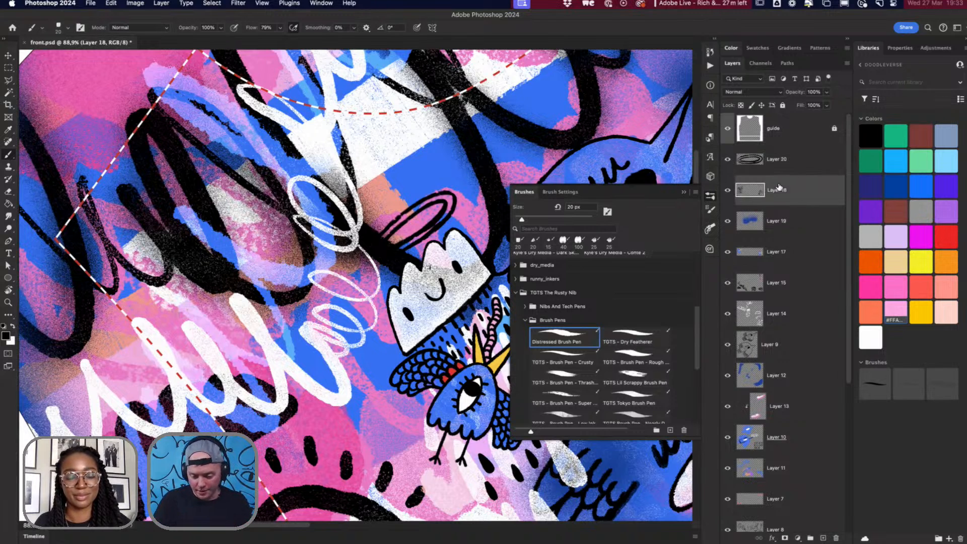
{"action": "left_click", "coordinate": [823, 538]}
{"action": "left_click", "coordinate": [926, 313]}
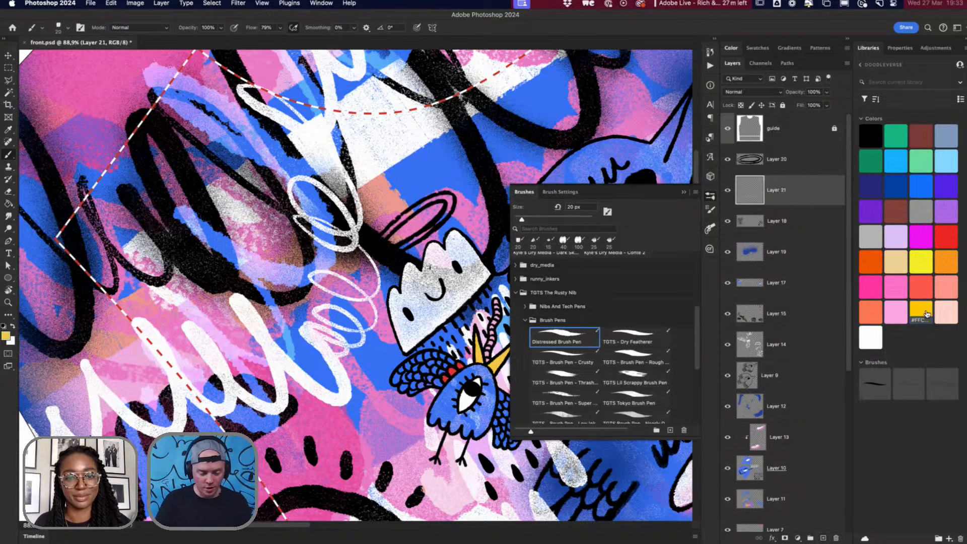
{"action": "mouse_move", "coordinate": [407, 214]}
{"action": "left_mouse_down"}
{"action": "mouse_move", "coordinate": [383, 236]}
{"action": "mouse_move", "coordinate": [439, 198]}
{"action": "mouse_move", "coordinate": [450, 206]}
{"action": "mouse_move", "coordinate": [395, 252]}
{"action": "mouse_move", "coordinate": [379, 237]}
{"action": "mouse_move", "coordinate": [378, 254]}
{"action": "left_mouse_up"}
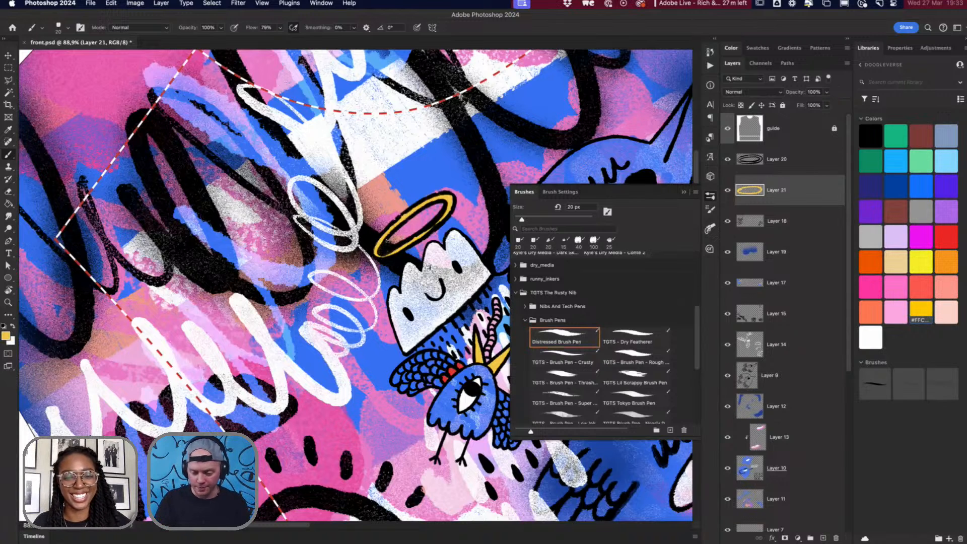
Step: Add a new layer above the yellow halo fill and choose the Soft Round brush from the General Brushes group
{"action": "left_click", "coordinate": [824, 538]}
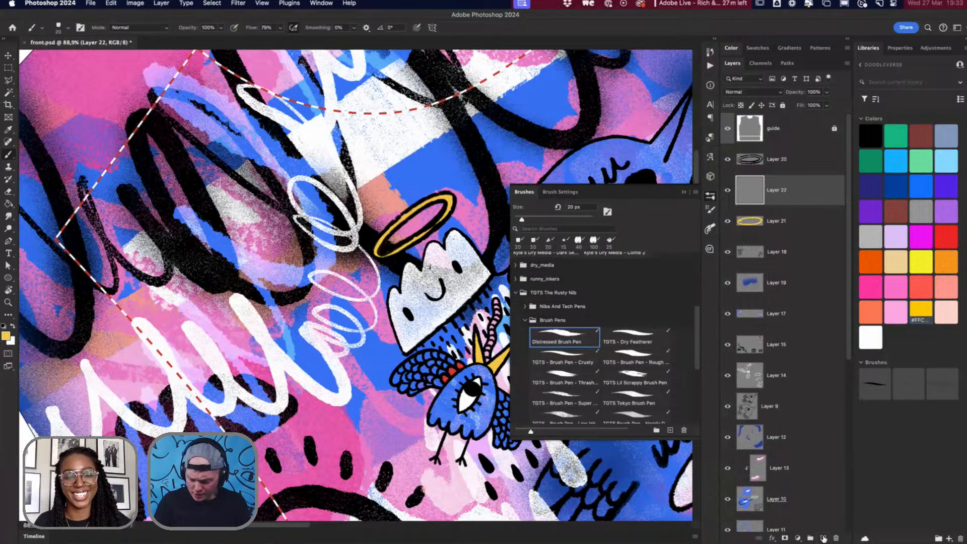
{"action": "left_click_drag", "start_coordinate": [698, 302], "coordinate": [691, 256]}
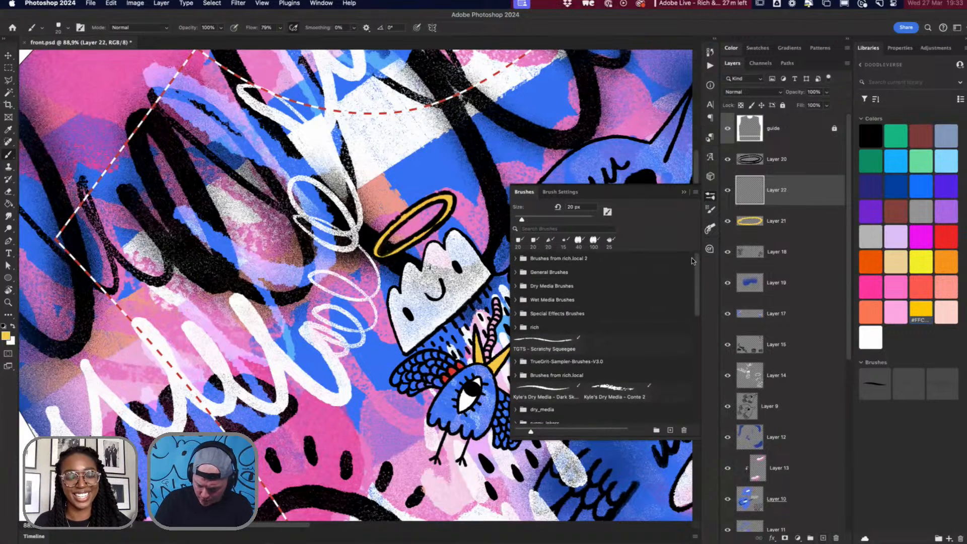
{"action": "left_click", "coordinate": [517, 273]}
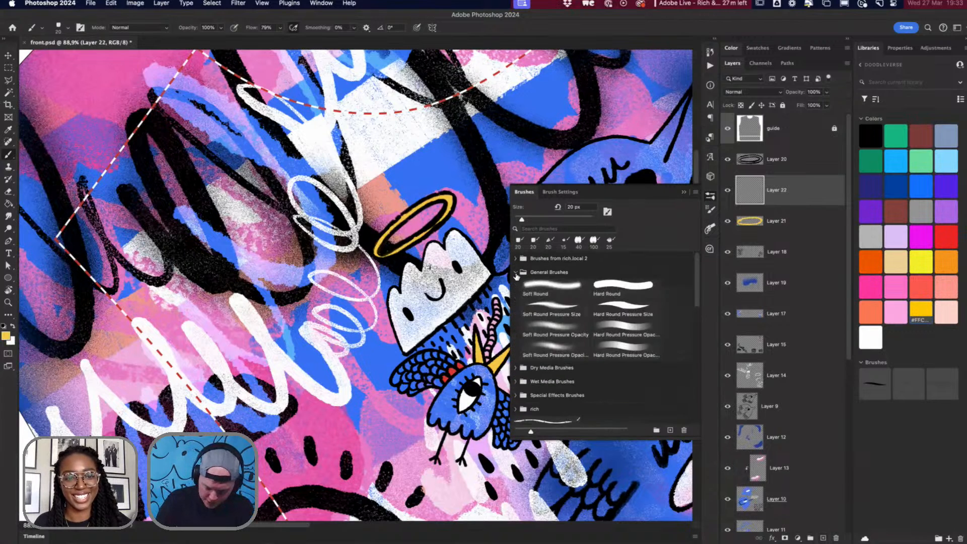
{"action": "left_click", "coordinate": [547, 288]}
{"action": "mouse_move", "coordinate": [426, 193]}
{"action": "left_mouse_down"}
{"action": "mouse_move", "coordinate": [441, 194]}
{"action": "mouse_move", "coordinate": [424, 194]}
{"action": "mouse_move", "coordinate": [436, 177]}
{"action": "left_mouse_up"}
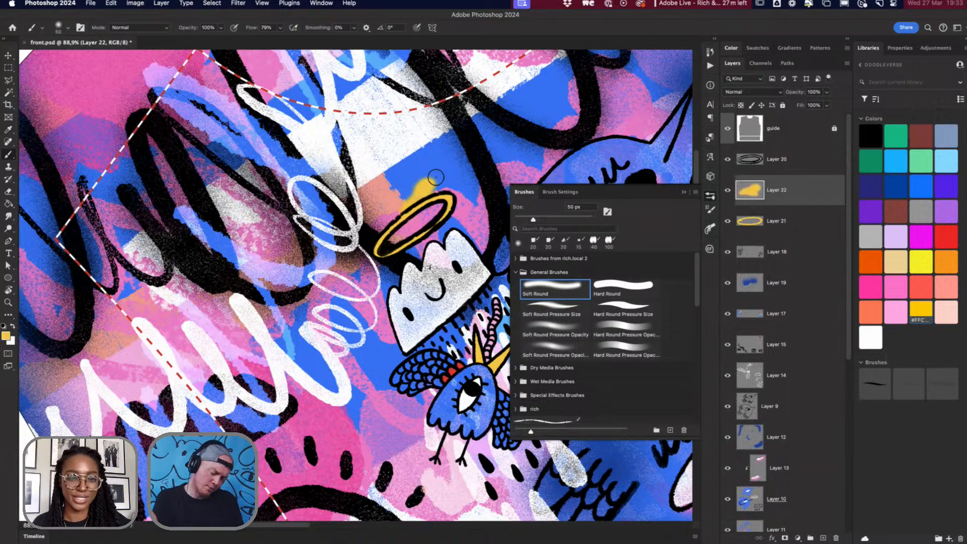
{"action": "key", "text": "super+z"}
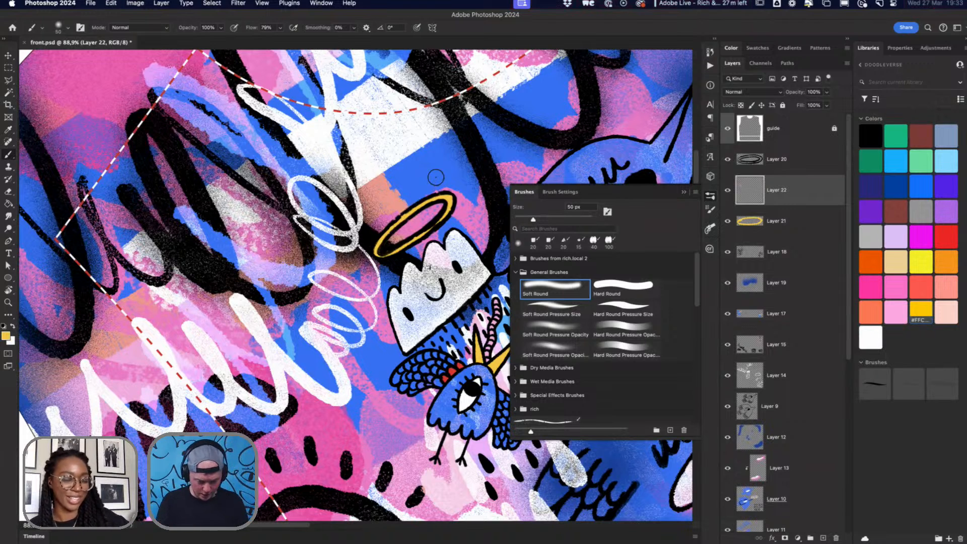
{"action": "mouse_move", "coordinate": [432, 174]}
{"action": "left_mouse_down"}
{"action": "mouse_move", "coordinate": [411, 183]}
{"action": "mouse_move", "coordinate": [421, 176]}
{"action": "left_mouse_up"}
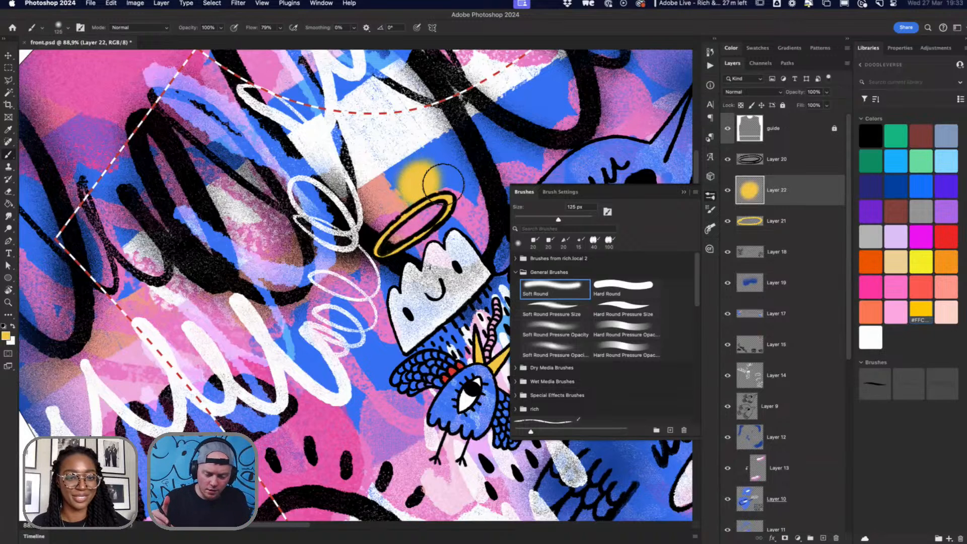
{"action": "left_click", "coordinate": [747, 92]}
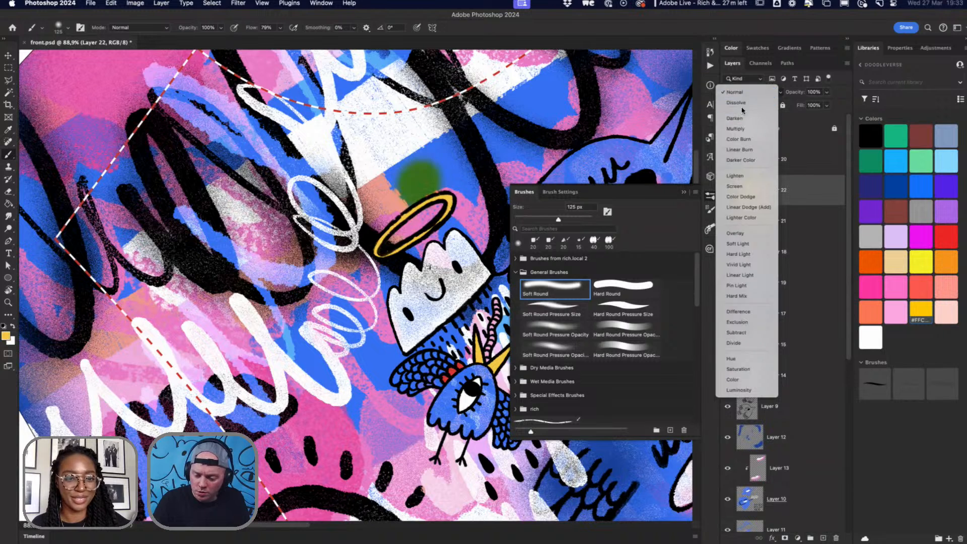
{"action": "left_click", "coordinate": [744, 104]}
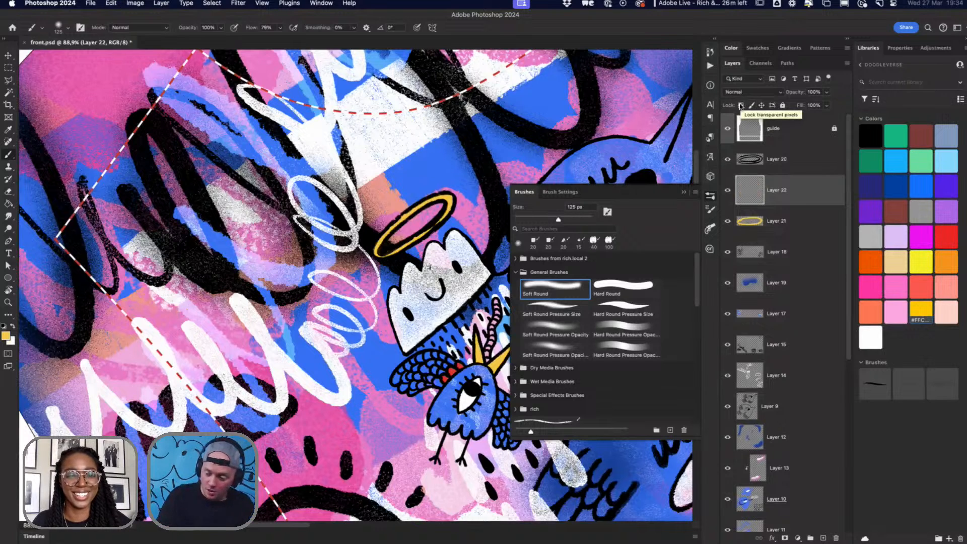
Step: Set Layer 22 to the Dissolve blend mode and paint a golden yellow glow around the halo with the Soft Round brush at 80 px
{"action": "left_click", "coordinate": [745, 92]}
{"action": "left_click", "coordinate": [740, 103]}
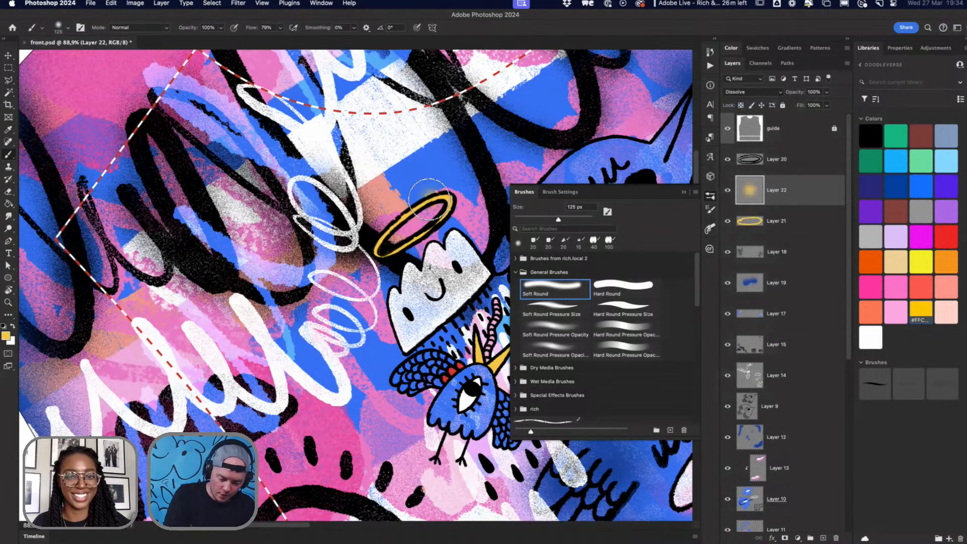
{"action": "mouse_move", "coordinate": [432, 197]}
{"action": "left_mouse_down"}
{"action": "mouse_move", "coordinate": [439, 192]}
{"action": "mouse_move", "coordinate": [416, 199]}
{"action": "left_mouse_up"}
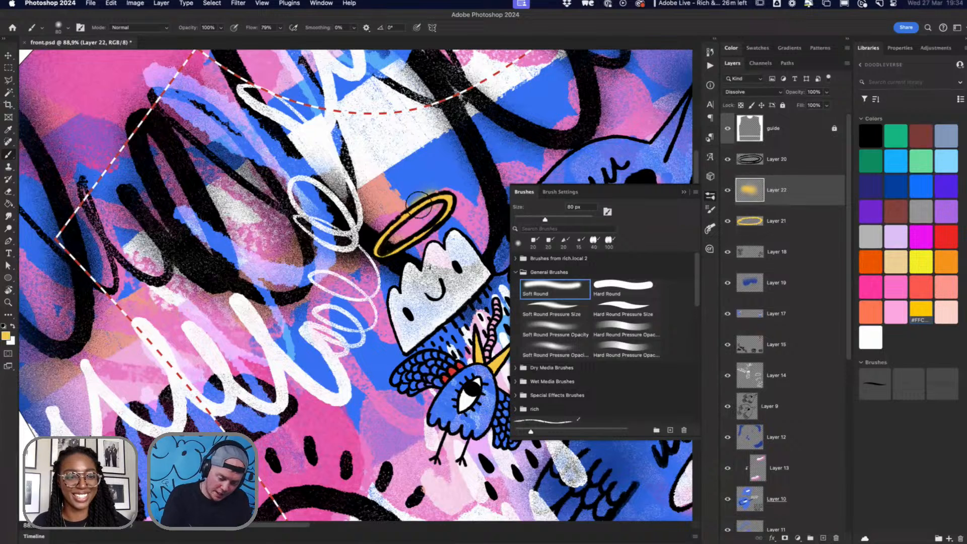
{"action": "key", "text": "bracketleft"}
{"action": "key", "text": "bracketleft"}
{"action": "key", "text": "bracketleft"}
{"action": "mouse_move", "coordinate": [388, 229]}
{"action": "left_mouse_down"}
{"action": "mouse_move", "coordinate": [435, 226]}
{"action": "mouse_move", "coordinate": [451, 198]}
{"action": "mouse_move", "coordinate": [417, 204]}
{"action": "mouse_move", "coordinate": [450, 196]}
{"action": "mouse_move", "coordinate": [448, 211]}
{"action": "mouse_move", "coordinate": [423, 231]}
{"action": "mouse_move", "coordinate": [442, 202]}
{"action": "mouse_move", "coordinate": [431, 224]}
{"action": "mouse_move", "coordinate": [383, 243]}
{"action": "left_mouse_up"}
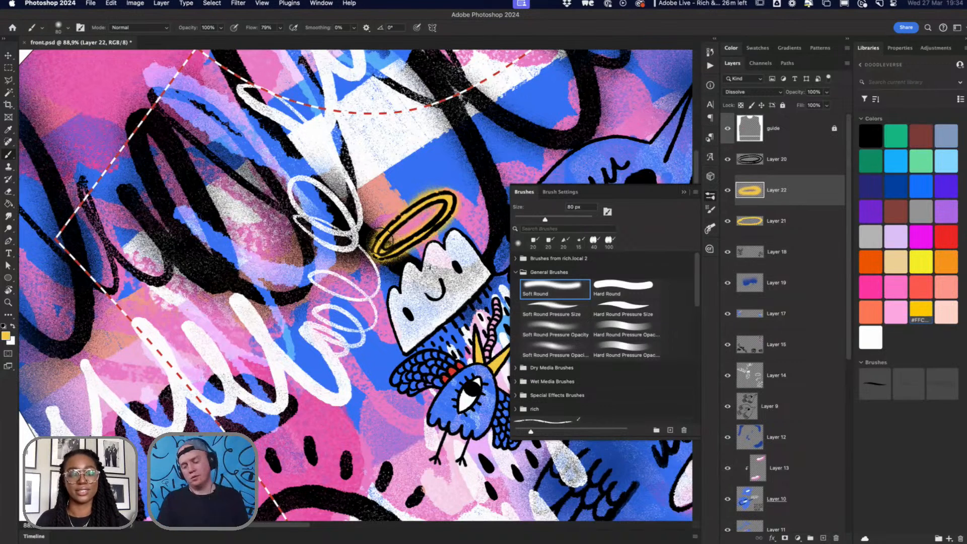
Step: Brighten the halo's glow with a lighter yellow, enlarging the Soft Round brush to 175 px
{"action": "mouse_move", "coordinate": [435, 192]}
{"action": "left_mouse_down"}
{"action": "mouse_move", "coordinate": [450, 194]}
{"action": "mouse_move", "coordinate": [446, 217]}
{"action": "mouse_move", "coordinate": [435, 202]}
{"action": "mouse_move", "coordinate": [409, 208]}
{"action": "left_mouse_up"}
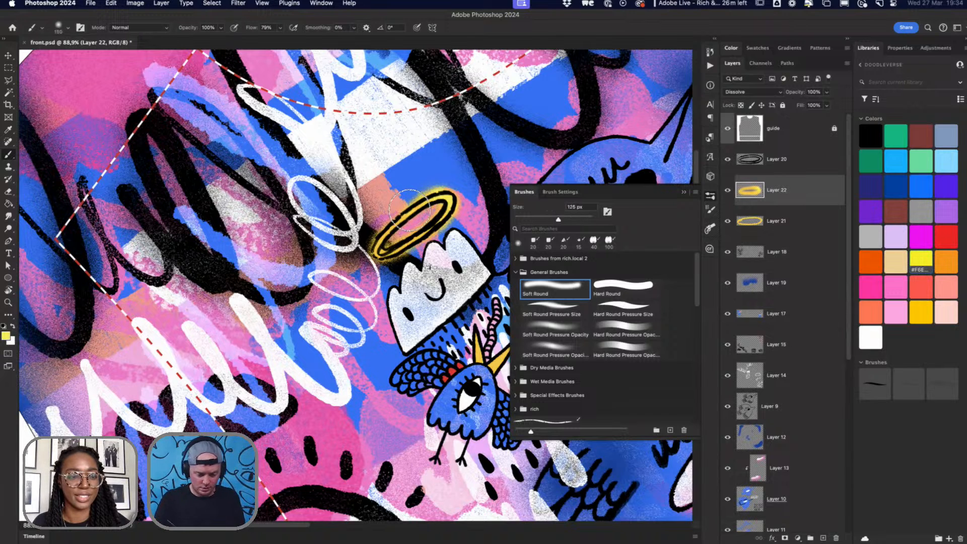
{"action": "key", "text": "bracketright"}
{"action": "key", "text": "bracketright"}
{"action": "key", "text": "bracketright"}
{"action": "key", "text": "bracketright"}
{"action": "key", "text": "bracketright"}
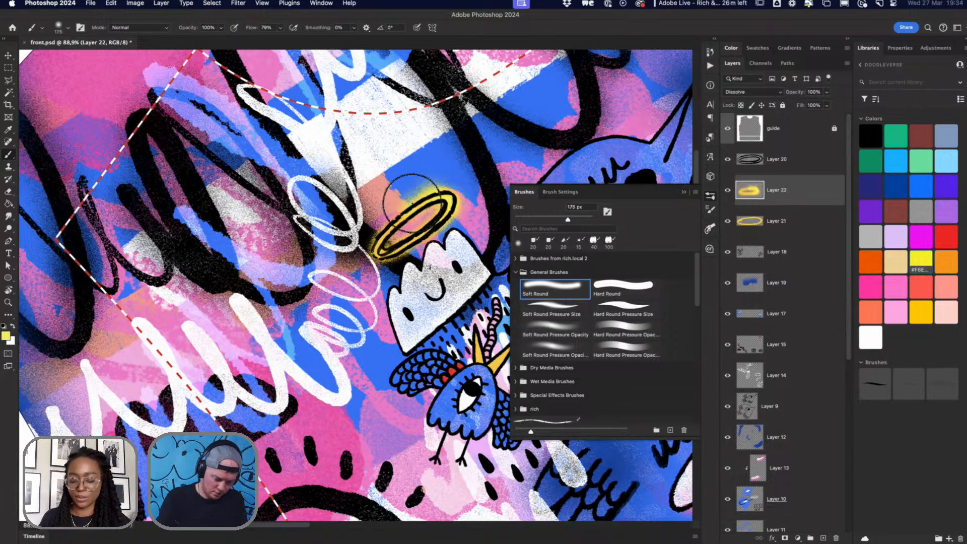
Step: Return the canvas rotation to 0° and look over the haloed cloud within the whole sweatshirt front
{"action": "scroll", "coordinate": [424, 281], "scroll_direction": "down", "scroll_amount": 3}
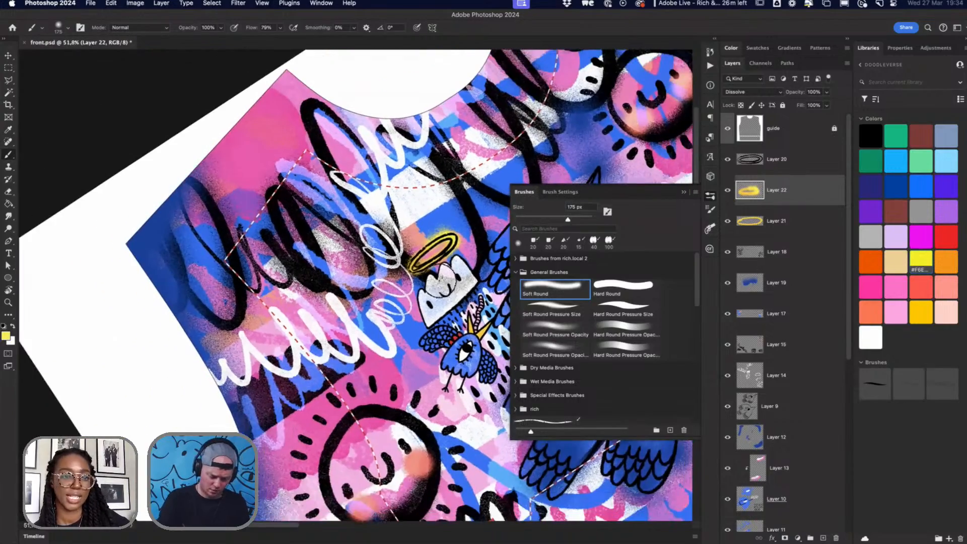
{"action": "key", "text": "r"}
{"action": "left_click_drag", "start_coordinate": [444, 262], "coordinate": [462, 247]}
{"action": "key", "text": "Escape"}
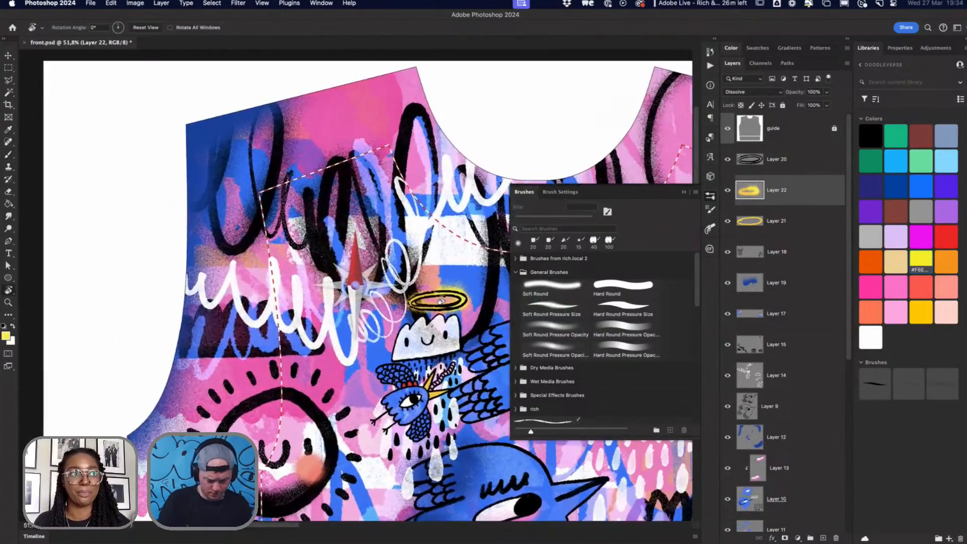
{"action": "scroll", "coordinate": [430, 362], "scroll_direction": "right", "scroll_amount": 5}
{"action": "scroll", "coordinate": [430, 362], "scroll_direction": "down", "scroll_amount": 3}
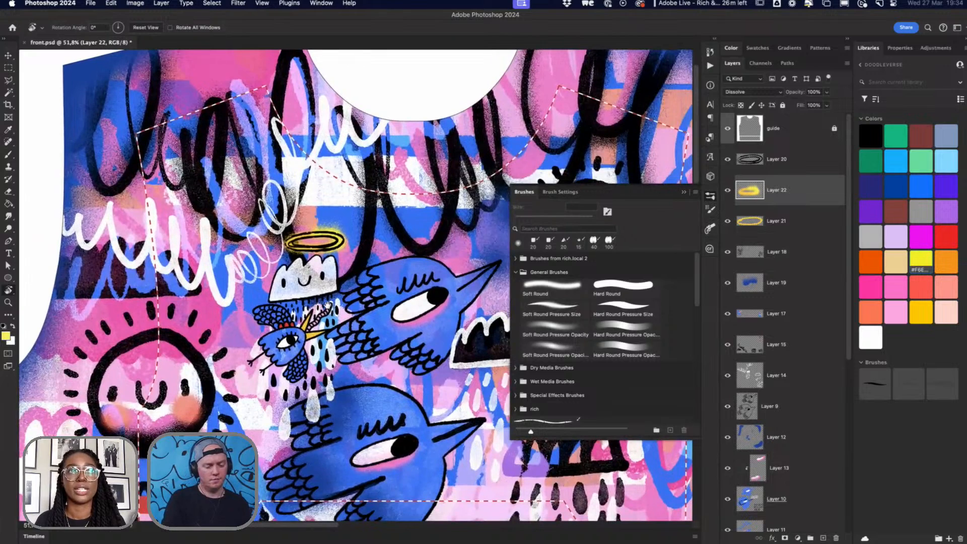
{"action": "scroll", "coordinate": [365, 311], "scroll_direction": "left", "scroll_amount": 1}
{"action": "scroll", "coordinate": [364, 311], "scroll_direction": "up", "scroll_amount": 1}
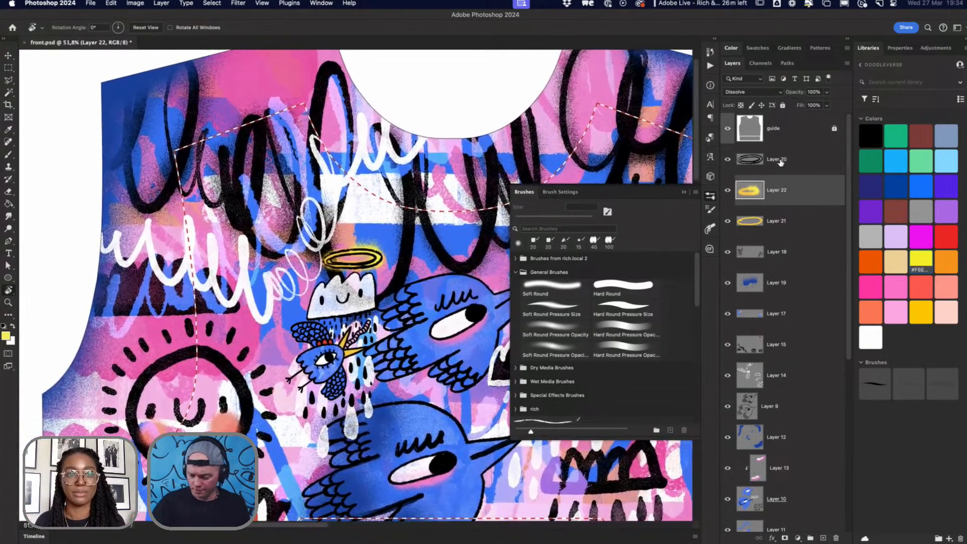
Step: Add a new layer above the halo's black line art and pick pink as the brush color
{"action": "left_click", "coordinate": [778, 159]}
{"action": "left_click", "coordinate": [824, 538]}
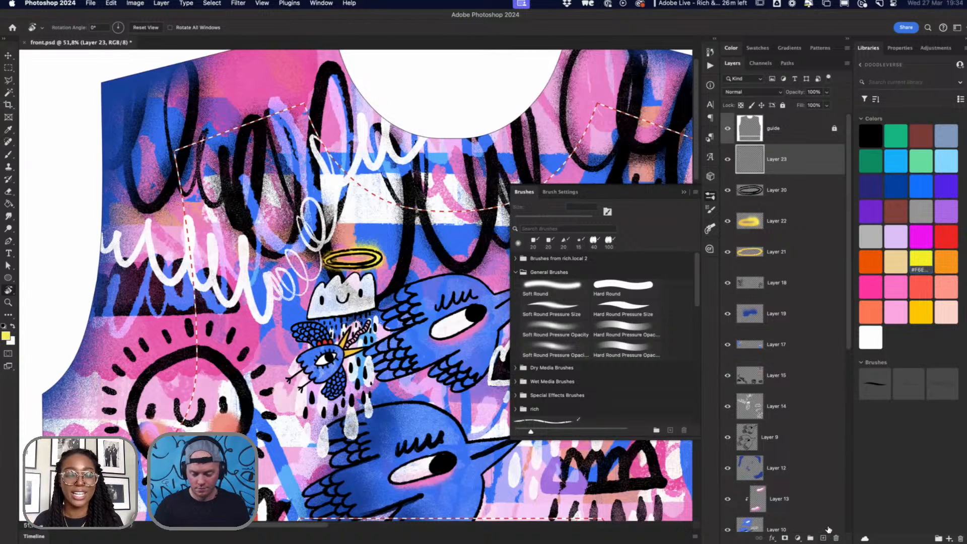
{"action": "left_click", "coordinate": [906, 286]}
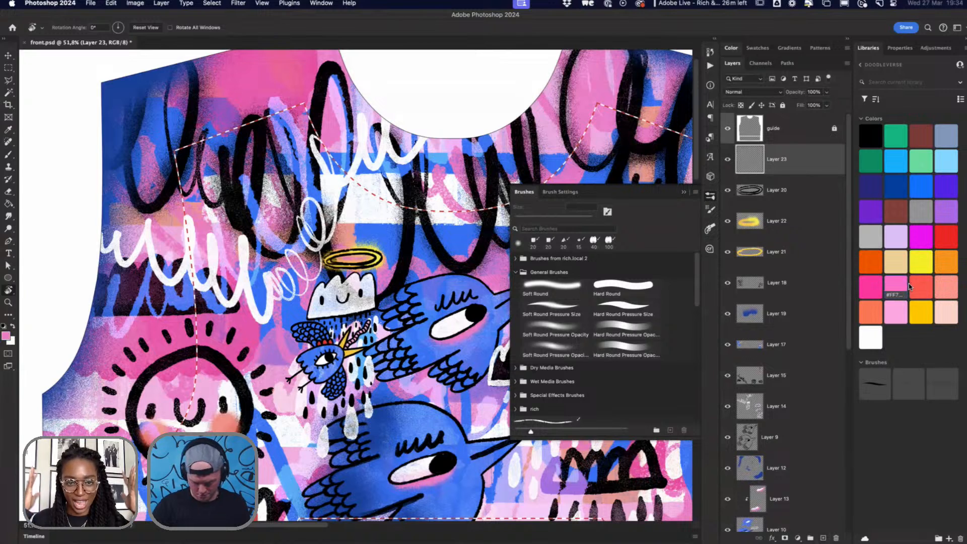
{"action": "key", "text": "b"}
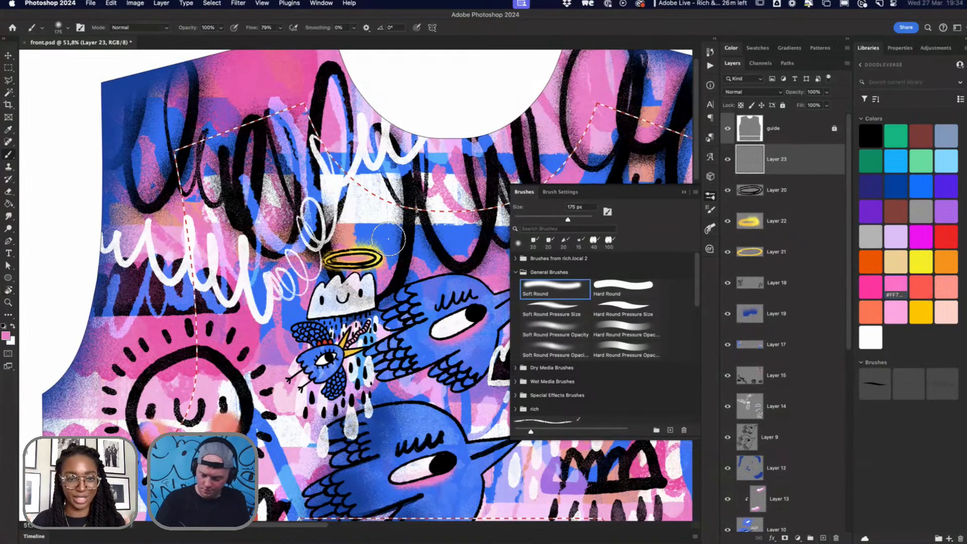
Step: Choose the TGTS Rusty Nib 2 brush from the Nibs And Tech Pens group of TGTS The Rusty Nib
{"action": "left_click", "coordinate": [875, 384]}
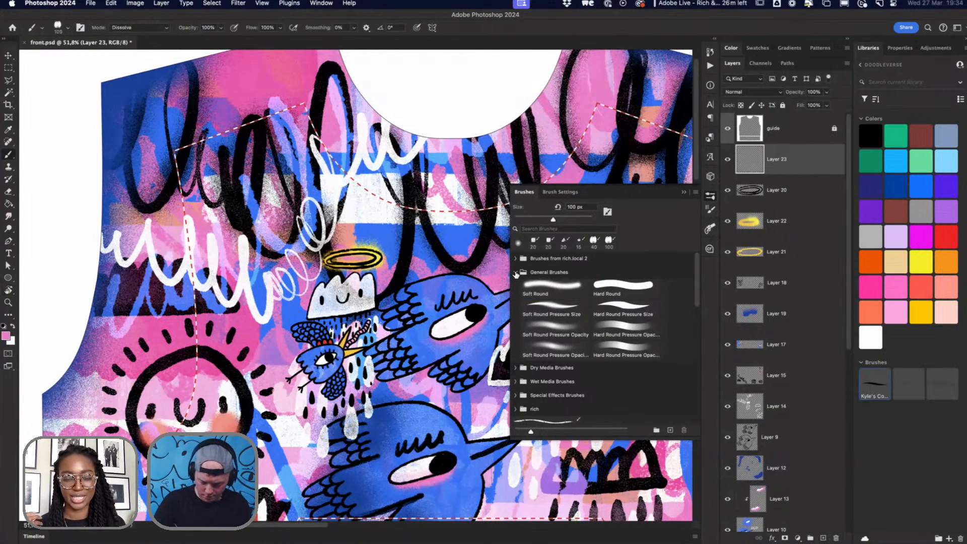
{"action": "mouse_move", "coordinate": [698, 272]}
{"action": "left_mouse_down"}
{"action": "mouse_move", "coordinate": [697, 321]}
{"action": "mouse_move", "coordinate": [694, 309]}
{"action": "left_mouse_up"}
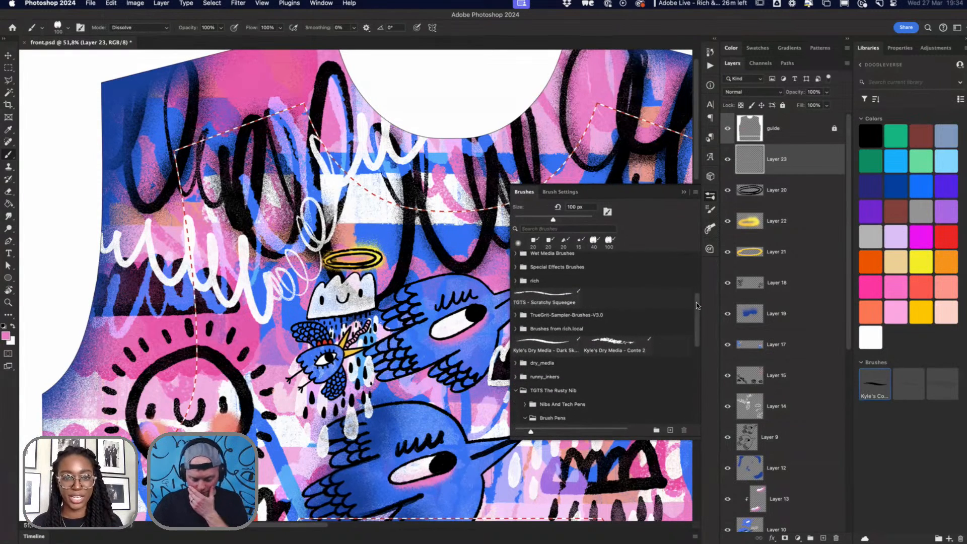
{"action": "scroll", "coordinate": [630, 333], "scroll_direction": "down", "scroll_amount": 5}
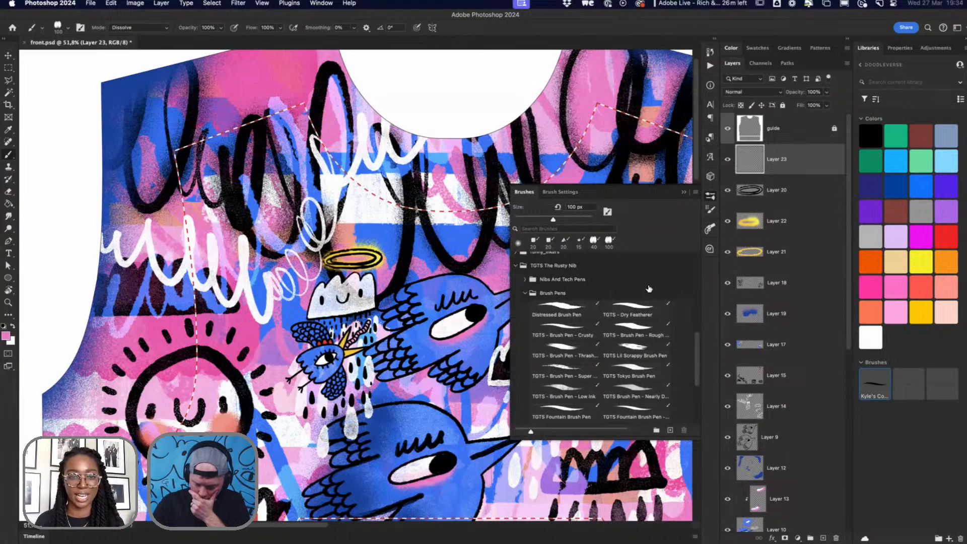
{"action": "left_click", "coordinate": [525, 294]}
{"action": "left_click", "coordinate": [525, 306]}
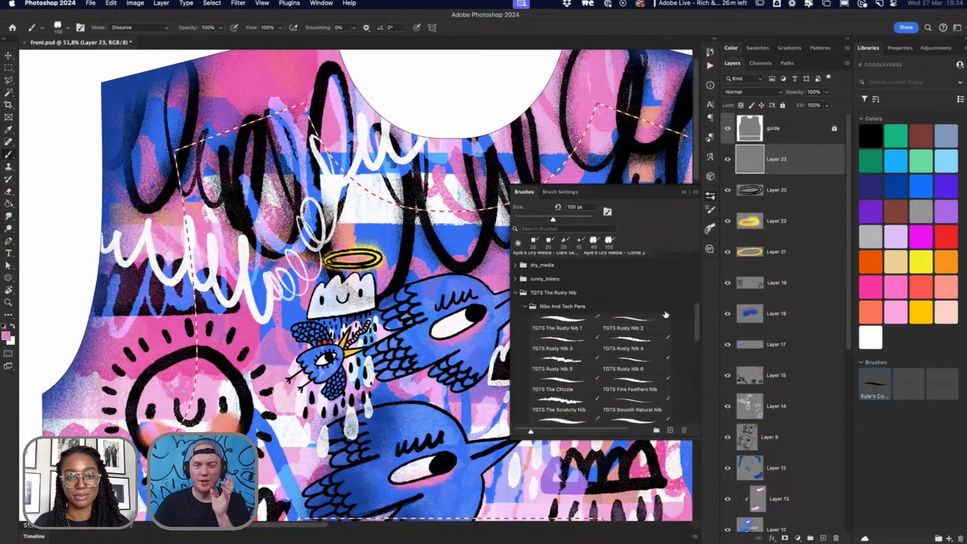
{"action": "left_click", "coordinate": [636, 328]}
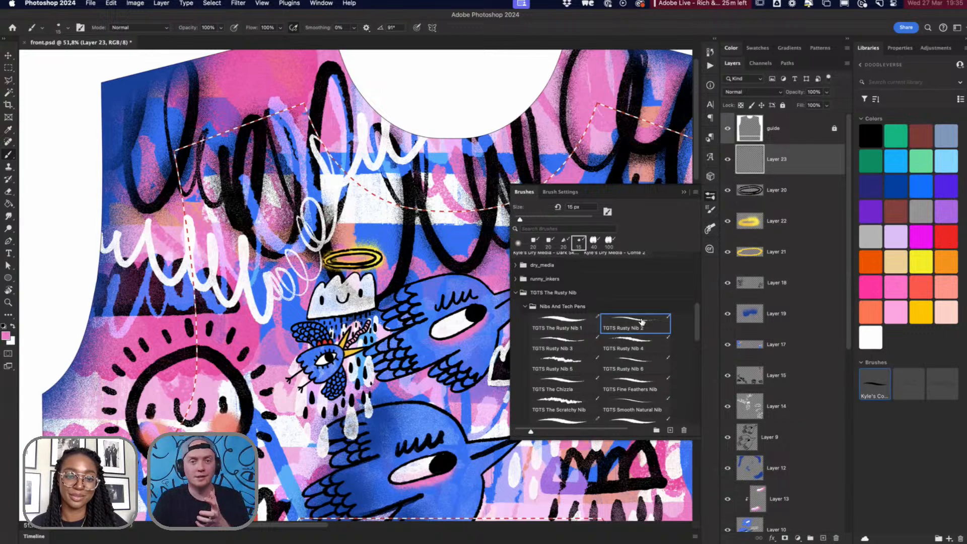
Step: Draw the scalloped top and sides of a pink cloud above the large blue bird's head, thickening the outline at 25 px
{"action": "left_click_drag", "start_coordinate": [452, 283], "coordinate": [343, 303]}
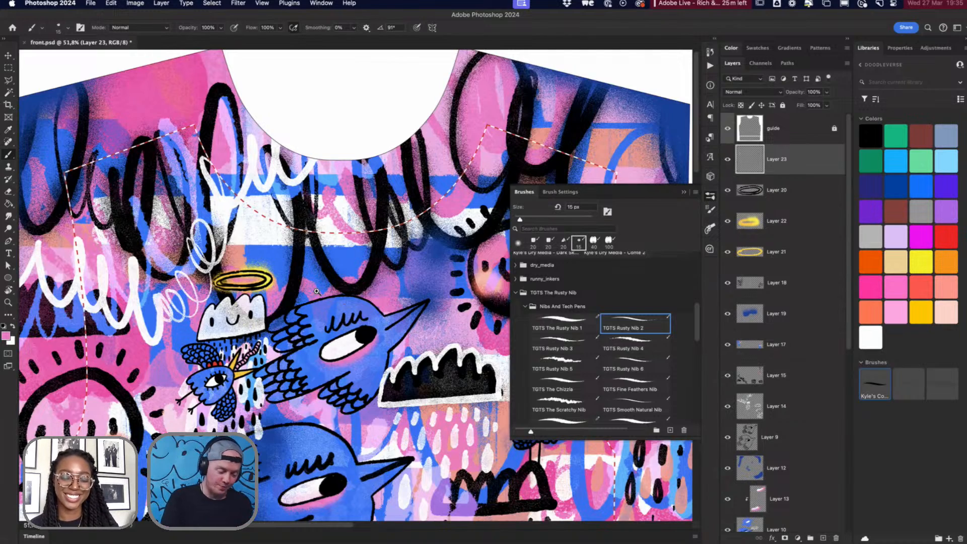
{"action": "scroll", "coordinate": [317, 291], "scroll_direction": "up", "scroll_amount": 4}
{"action": "mouse_move", "coordinate": [311, 267]}
{"action": "left_mouse_down"}
{"action": "mouse_move", "coordinate": [332, 234]}
{"action": "mouse_move", "coordinate": [372, 223]}
{"action": "mouse_move", "coordinate": [398, 265]}
{"action": "left_mouse_up"}
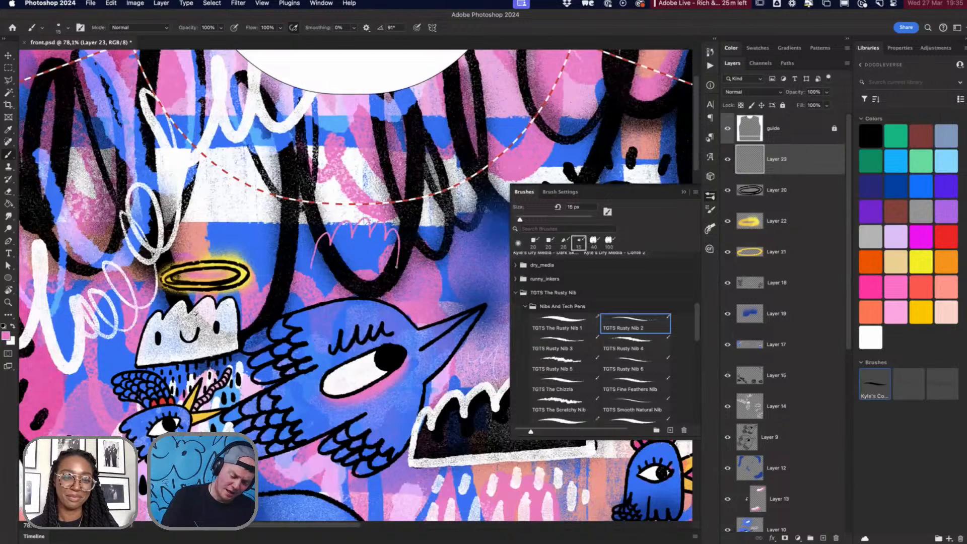
{"action": "scroll", "coordinate": [371, 275], "scroll_direction": "up", "scroll_amount": 3}
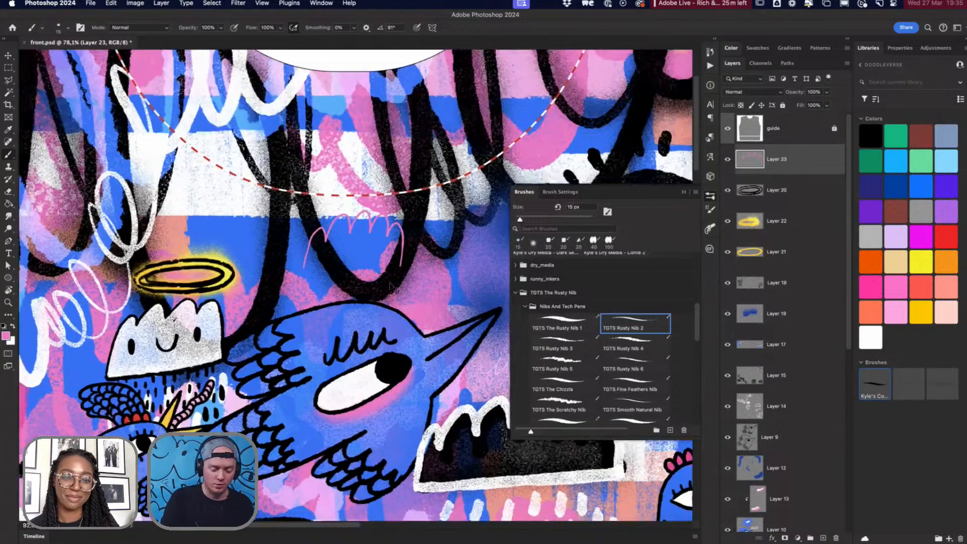
{"action": "key", "text": "bracketright"}
{"action": "key", "text": "bracketright"}
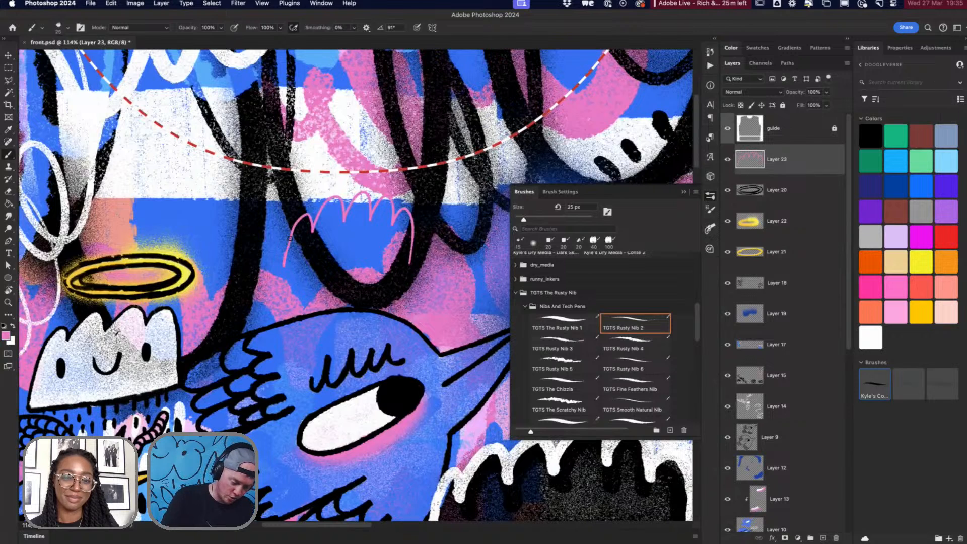
{"action": "mouse_move", "coordinate": [335, 197]}
{"action": "left_mouse_down"}
{"action": "mouse_move", "coordinate": [344, 216]}
{"action": "mouse_move", "coordinate": [361, 210]}
{"action": "mouse_move", "coordinate": [345, 220]}
{"action": "mouse_move", "coordinate": [364, 194]}
{"action": "mouse_move", "coordinate": [370, 220]}
{"action": "mouse_move", "coordinate": [390, 197]}
{"action": "mouse_move", "coordinate": [410, 264]}
{"action": "left_mouse_up"}
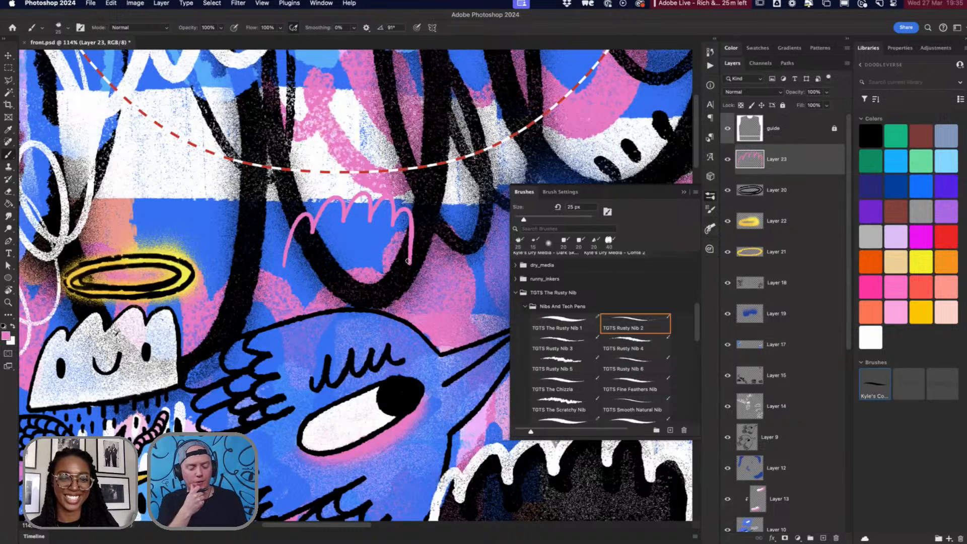
Step: Close the underside of the pink cloud with a straight base line
{"action": "left_click_drag", "start_coordinate": [286, 267], "coordinate": [410, 259]}
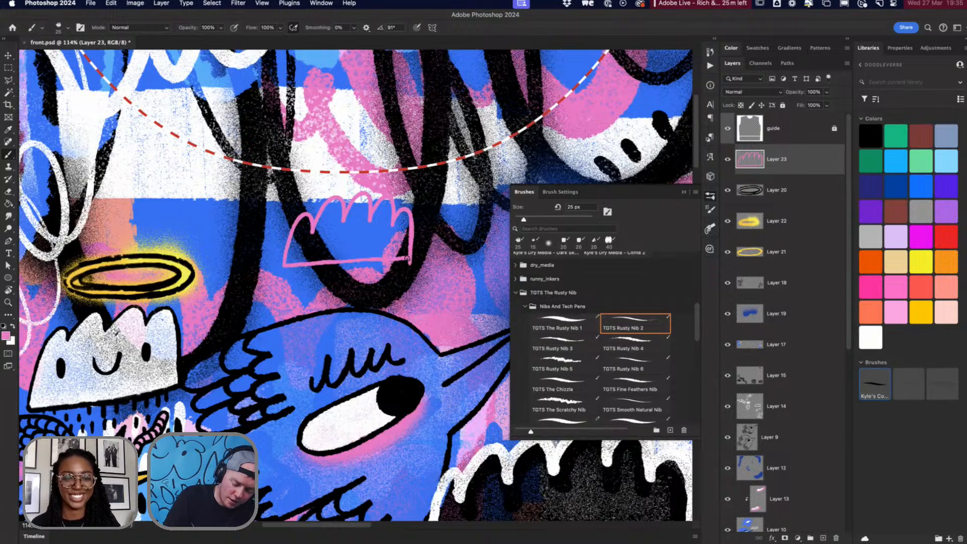
{"action": "key", "text": "super+z"}
{"action": "left_click_drag", "start_coordinate": [287, 266], "coordinate": [409, 262]}
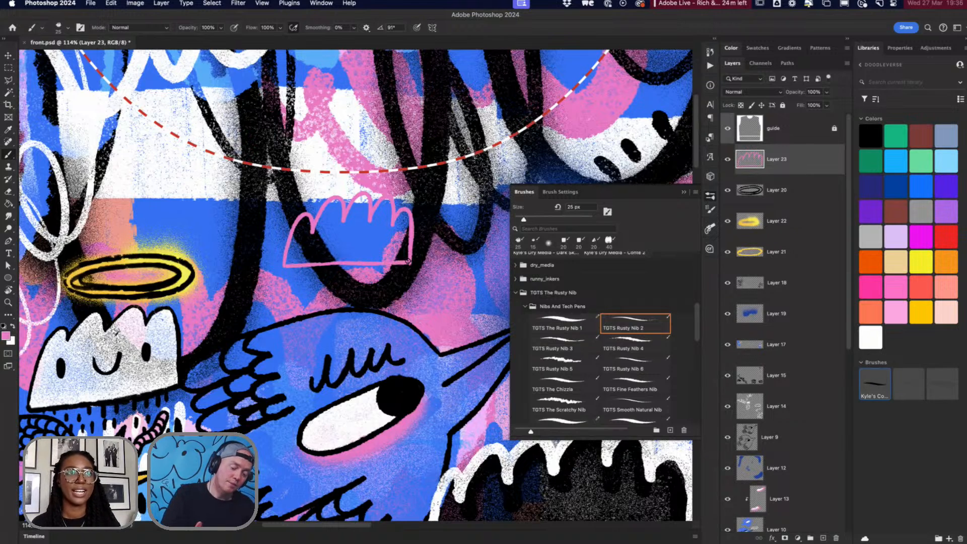
Step: Draw rows of pink raindrops falling from the pink cloud onto the large blue bird's head
{"action": "mouse_move", "coordinate": [299, 276]}
{"action": "left_mouse_down"}
{"action": "mouse_move", "coordinate": [297, 289]}
{"action": "mouse_move", "coordinate": [312, 285]}
{"action": "mouse_move", "coordinate": [314, 302]}
{"action": "mouse_move", "coordinate": [339, 300]}
{"action": "mouse_move", "coordinate": [340, 319]}
{"action": "left_mouse_up"}
{"action": "mouse_move", "coordinate": [340, 282]}
{"action": "left_mouse_down"}
{"action": "mouse_move", "coordinate": [341, 311]}
{"action": "mouse_move", "coordinate": [363, 324]}
{"action": "left_mouse_up"}
{"action": "left_click_drag", "start_coordinate": [384, 278], "coordinate": [386, 295]}
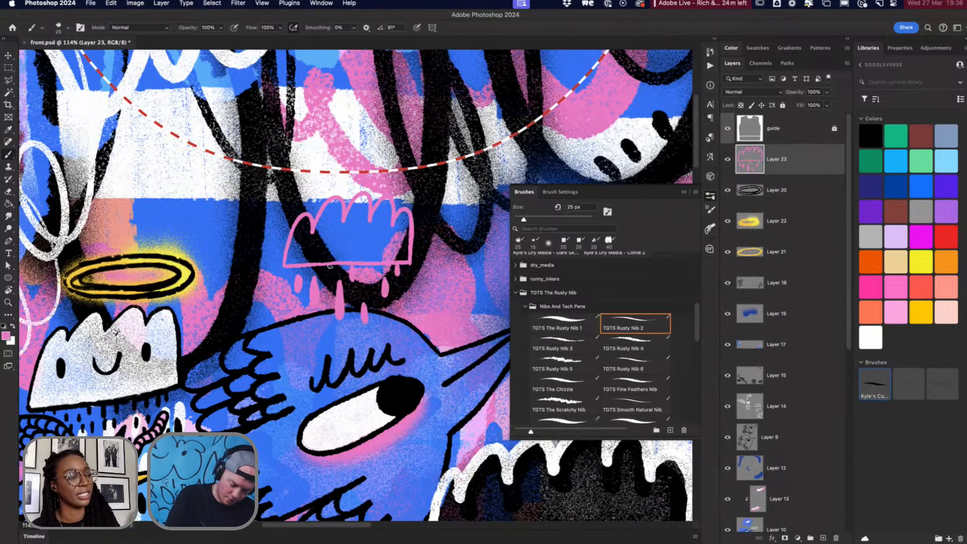
{"action": "left_click_drag", "start_coordinate": [377, 304], "coordinate": [378, 318]}
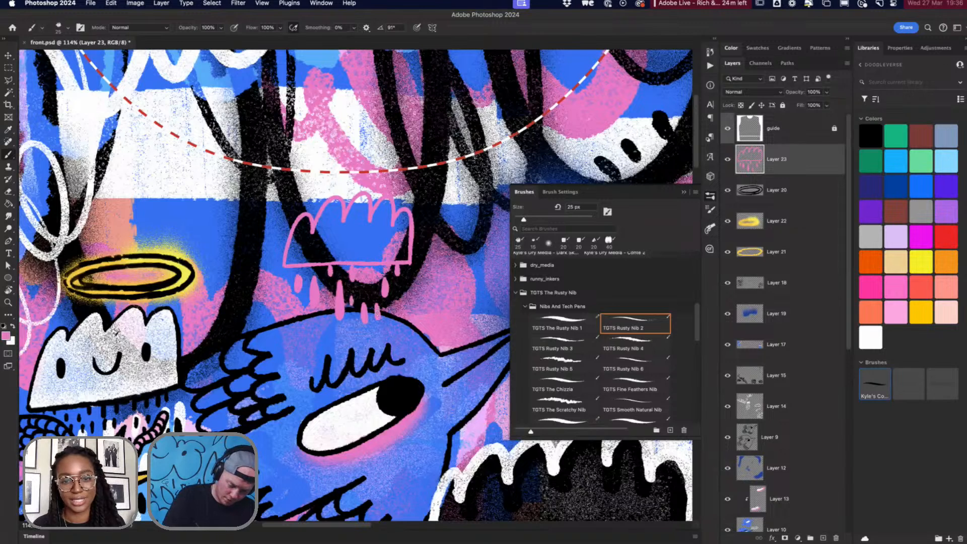
{"action": "mouse_move", "coordinate": [319, 311]}
{"action": "left_mouse_down"}
{"action": "mouse_move", "coordinate": [302, 329]}
{"action": "mouse_move", "coordinate": [336, 331]}
{"action": "mouse_move", "coordinate": [338, 347]}
{"action": "mouse_move", "coordinate": [375, 333]}
{"action": "mouse_move", "coordinate": [378, 341]}
{"action": "mouse_move", "coordinate": [400, 312]}
{"action": "mouse_move", "coordinate": [401, 336]}
{"action": "left_mouse_up"}
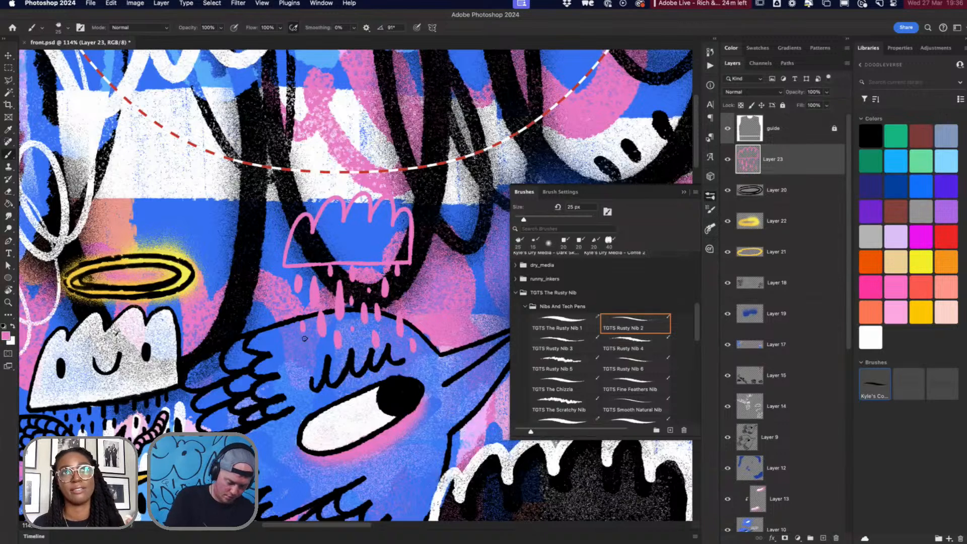
{"action": "mouse_move", "coordinate": [305, 339]}
{"action": "left_mouse_down"}
{"action": "mouse_move", "coordinate": [311, 358]}
{"action": "mouse_move", "coordinate": [293, 352]}
{"action": "left_mouse_up"}
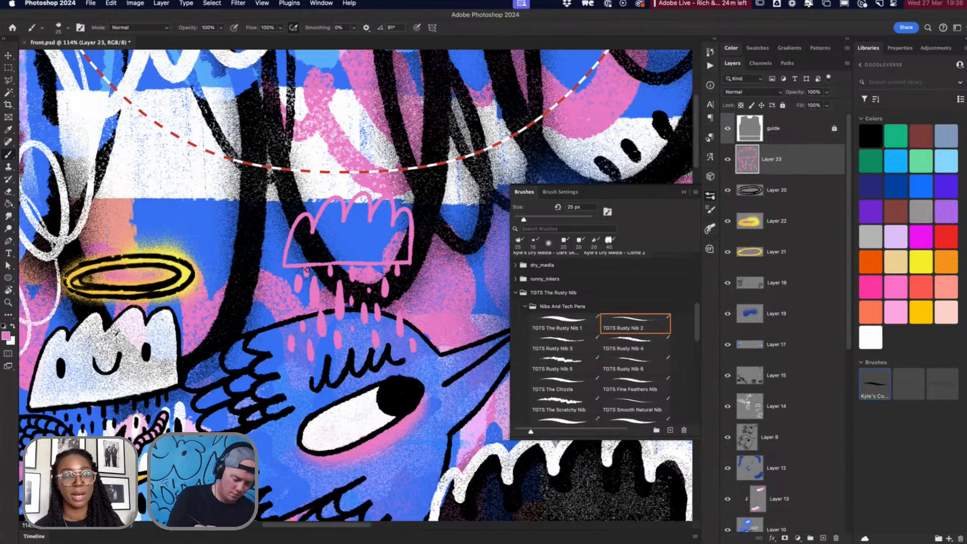
Step: Rotate the canvas and outline two narrow pink eyes inside the pink cloud
{"action": "key", "text": "r"}
{"action": "left_click_drag", "start_coordinate": [367, 259], "coordinate": [304, 277]}
{"action": "key", "text": "b"}
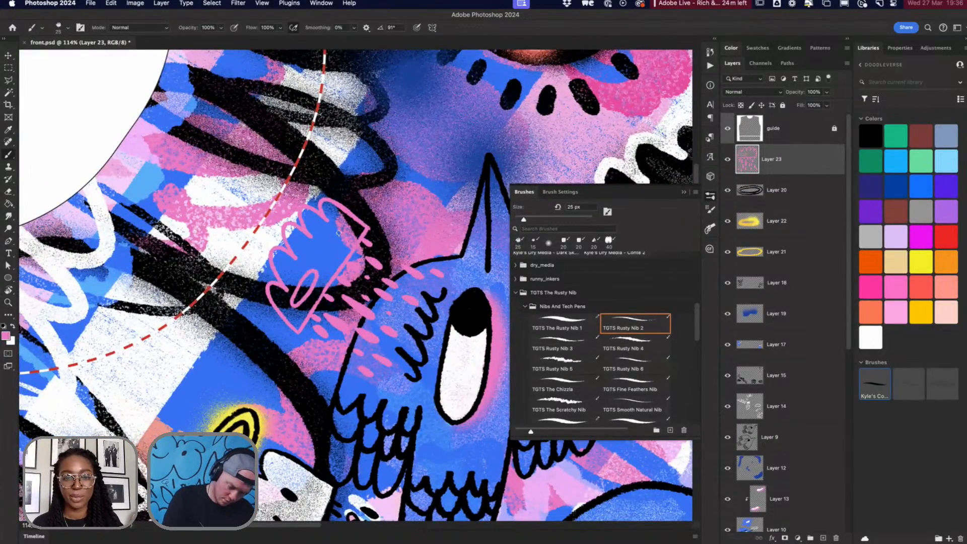
{"action": "mouse_move", "coordinate": [333, 256]}
{"action": "left_mouse_down"}
{"action": "mouse_move", "coordinate": [337, 234]}
{"action": "mouse_move", "coordinate": [329, 240]}
{"action": "left_mouse_up"}
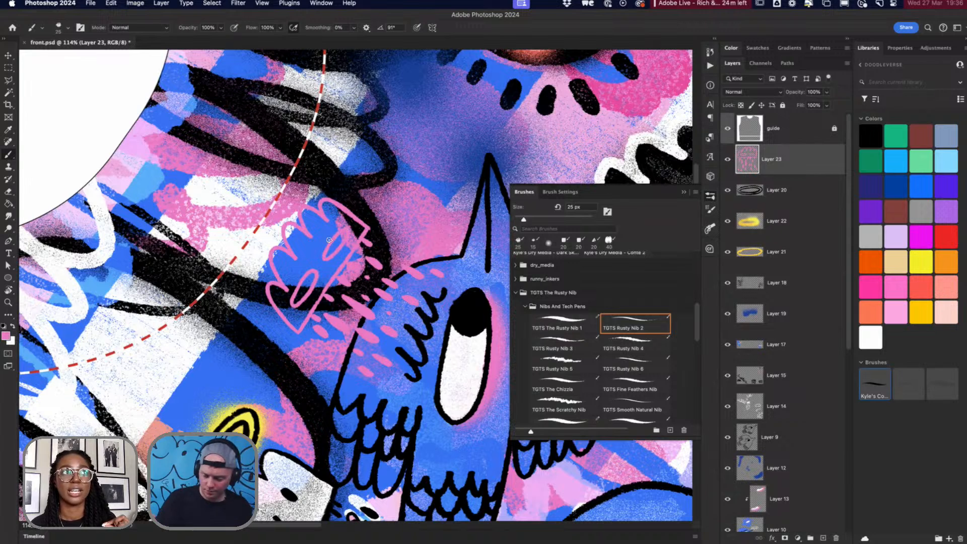
Step: Add a new layer beneath the pink outline, fill the cloud's eyes with white and paint a black pupil in each
{"action": "left_click", "coordinate": [823, 538]}
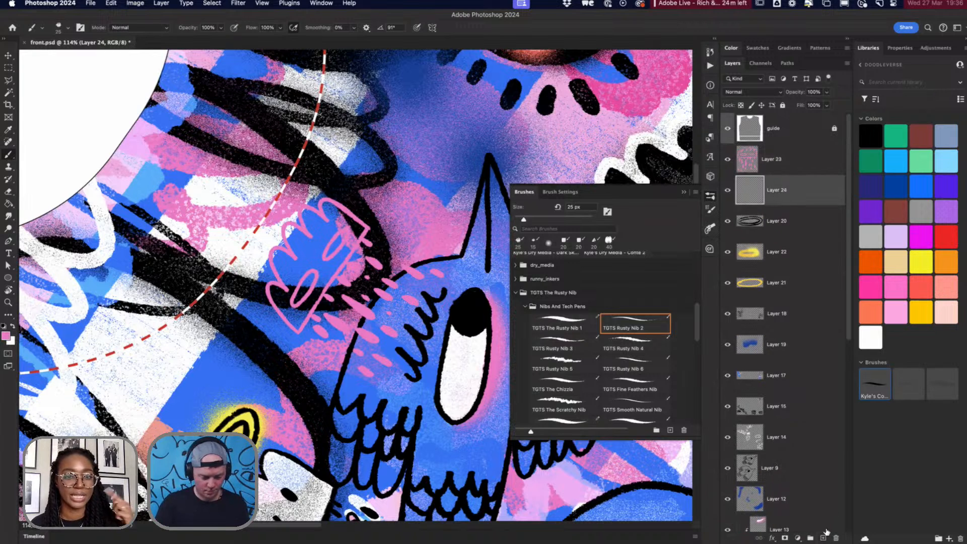
{"action": "left_click", "coordinate": [871, 337]}
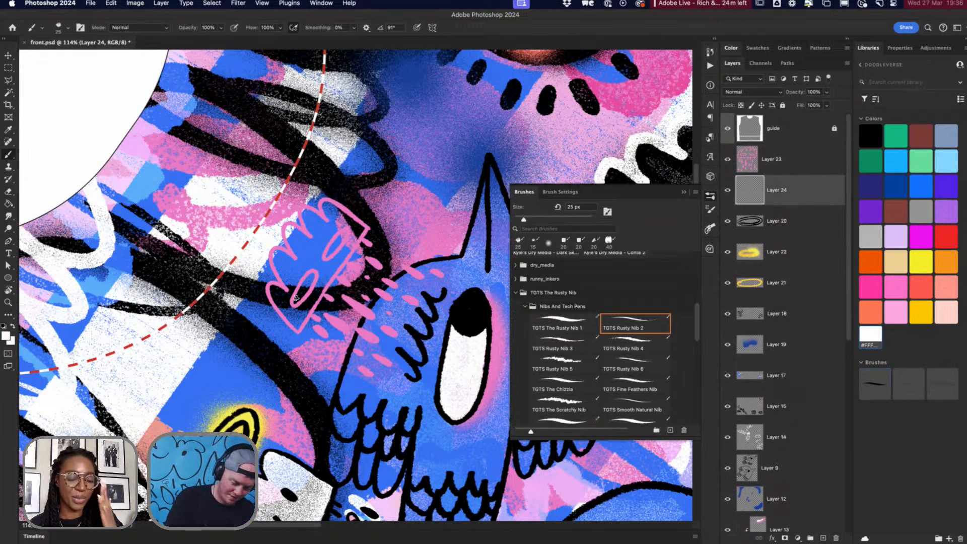
{"action": "left_click_drag", "start_coordinate": [296, 298], "coordinate": [346, 235]}
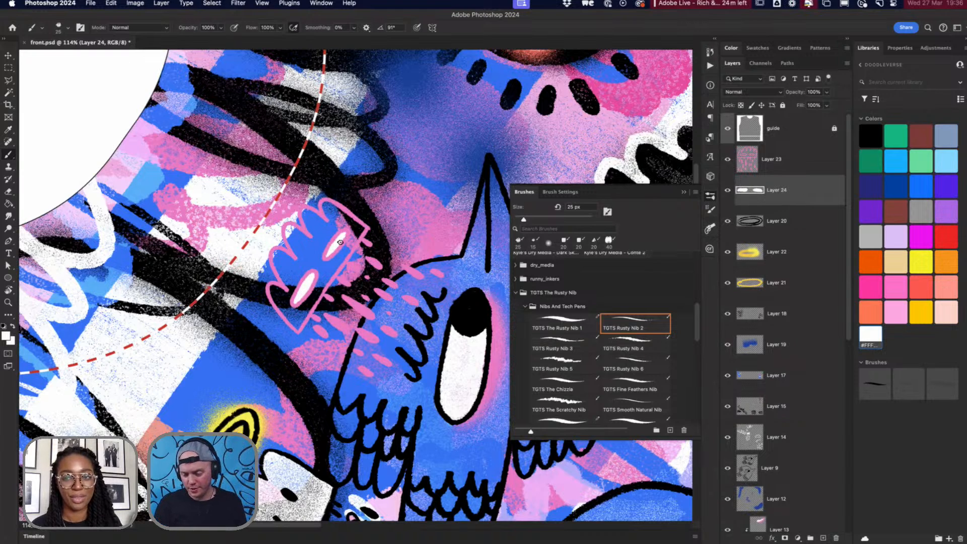
{"action": "left_click", "coordinate": [875, 136]}
{"action": "left_click_drag", "start_coordinate": [309, 280], "coordinate": [311, 277]}
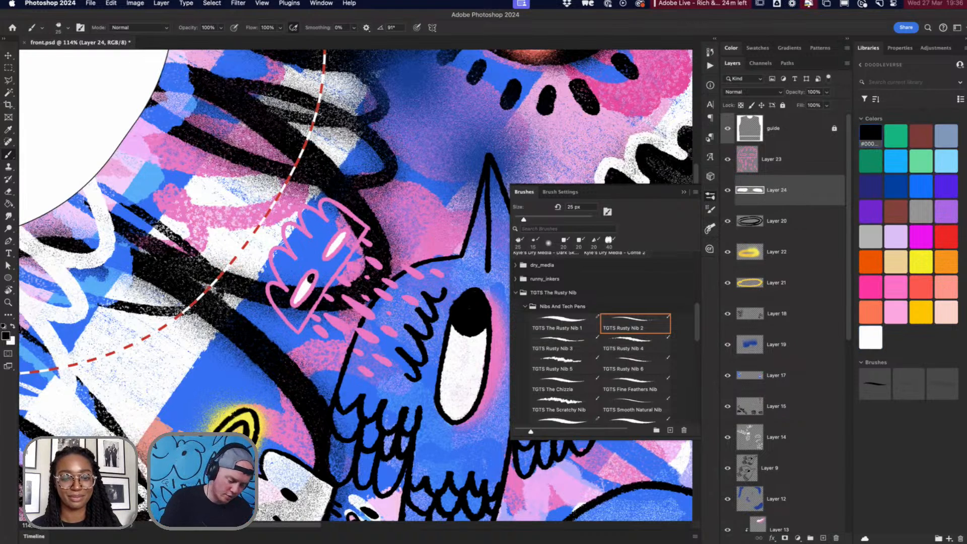
{"action": "left_click_drag", "start_coordinate": [343, 239], "coordinate": [347, 230]}
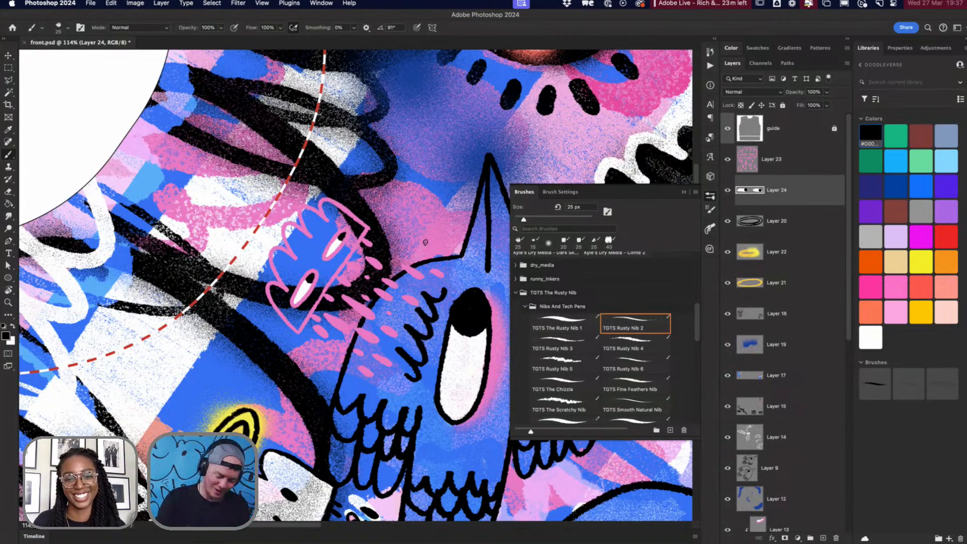
Step: Return the canvas to an upright rotation and draw three tiny black clouds between the pink cloud and the smiling sun
{"action": "key", "text": "r"}
{"action": "left_click_drag", "start_coordinate": [396, 207], "coordinate": [476, 222]}
{"action": "key", "text": "Escape"}
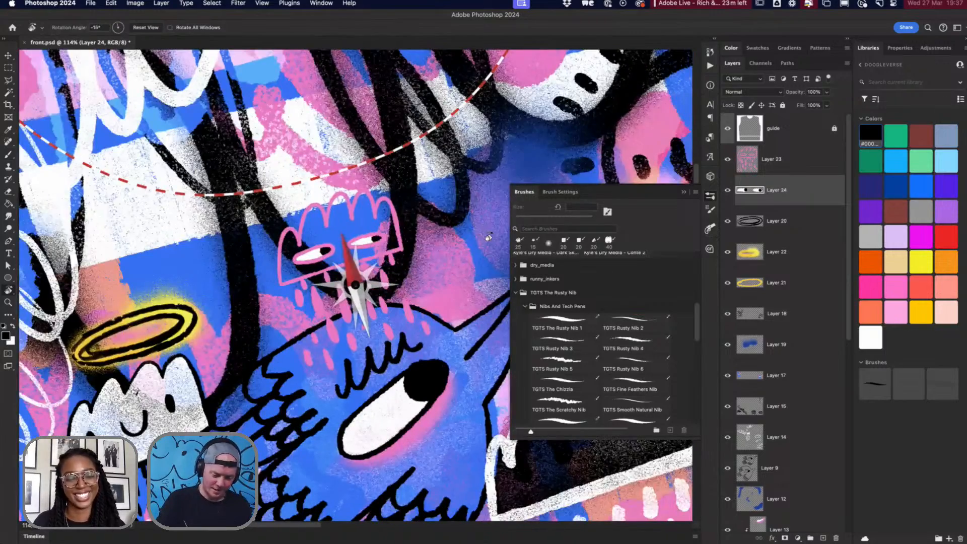
{"action": "key", "text": "b"}
{"action": "left_click_drag", "start_coordinate": [444, 265], "coordinate": [405, 302]}
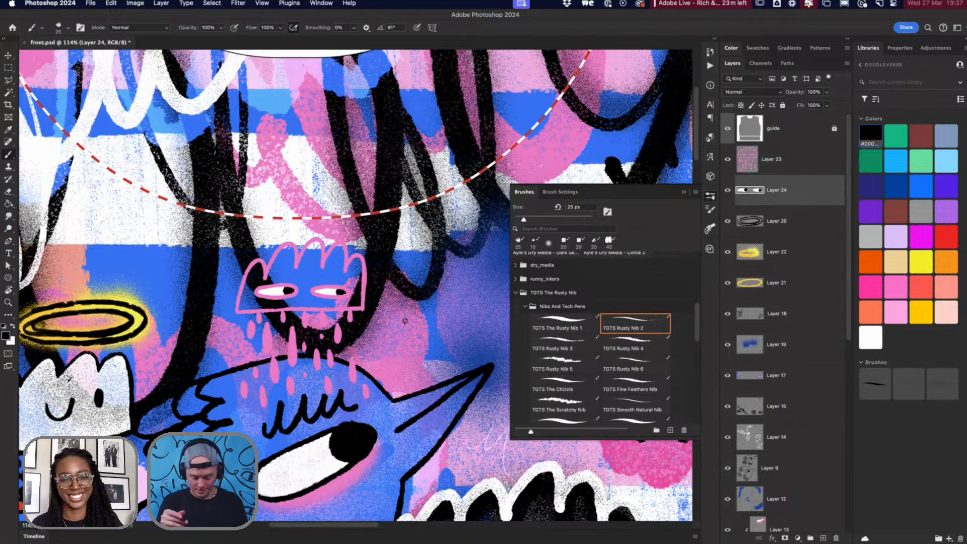
{"action": "mouse_move", "coordinate": [428, 326]}
{"action": "left_mouse_down"}
{"action": "mouse_move", "coordinate": [460, 314]}
{"action": "mouse_move", "coordinate": [473, 303]}
{"action": "mouse_move", "coordinate": [486, 324]}
{"action": "mouse_move", "coordinate": [427, 325]}
{"action": "left_mouse_up"}
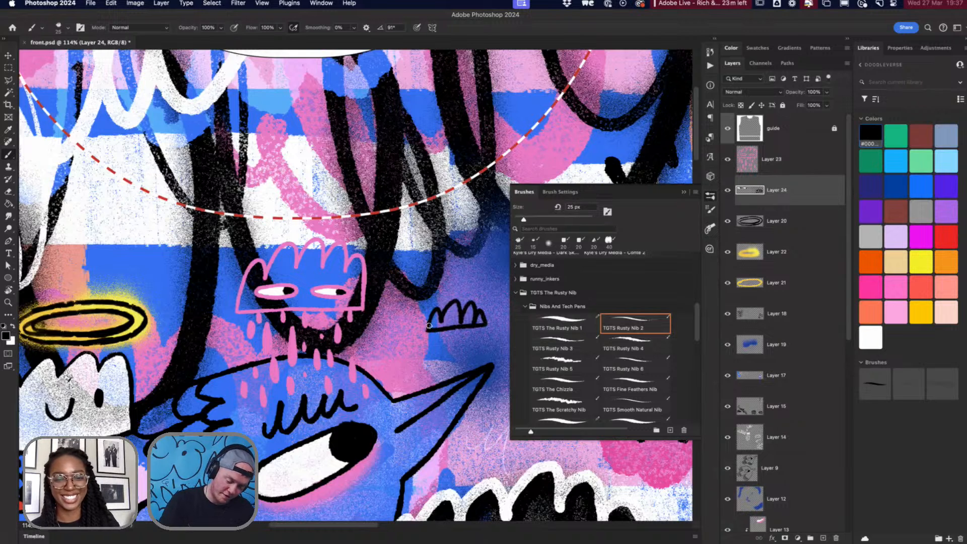
{"action": "mouse_move", "coordinate": [476, 285]}
{"action": "left_mouse_down"}
{"action": "mouse_move", "coordinate": [508, 285]}
{"action": "mouse_move", "coordinate": [465, 290]}
{"action": "mouse_move", "coordinate": [471, 278]}
{"action": "left_mouse_up"}
{"action": "mouse_move", "coordinate": [497, 313]}
{"action": "left_mouse_down"}
{"action": "mouse_move", "coordinate": [392, 331]}
{"action": "mouse_move", "coordinate": [383, 321]}
{"action": "mouse_move", "coordinate": [394, 318]}
{"action": "mouse_move", "coordinate": [403, 326]}
{"action": "mouse_move", "coordinate": [377, 329]}
{"action": "left_mouse_up"}
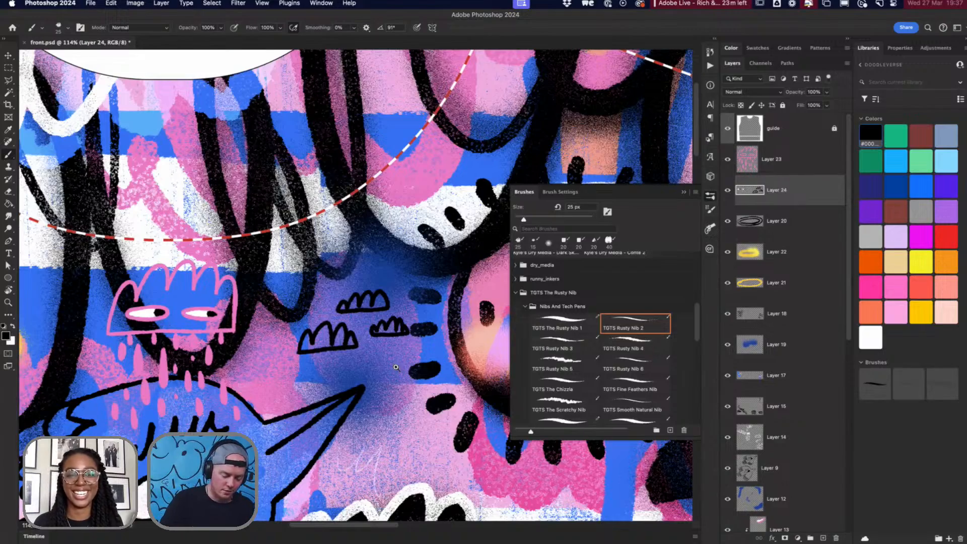
Step: Switch to white and draw two tiny clouds inside the large black cloud and three more just above it
{"action": "scroll", "coordinate": [398, 366], "scroll_direction": "down", "scroll_amount": 6}
{"action": "scroll", "coordinate": [404, 392], "scroll_direction": "up", "scroll_amount": 5}
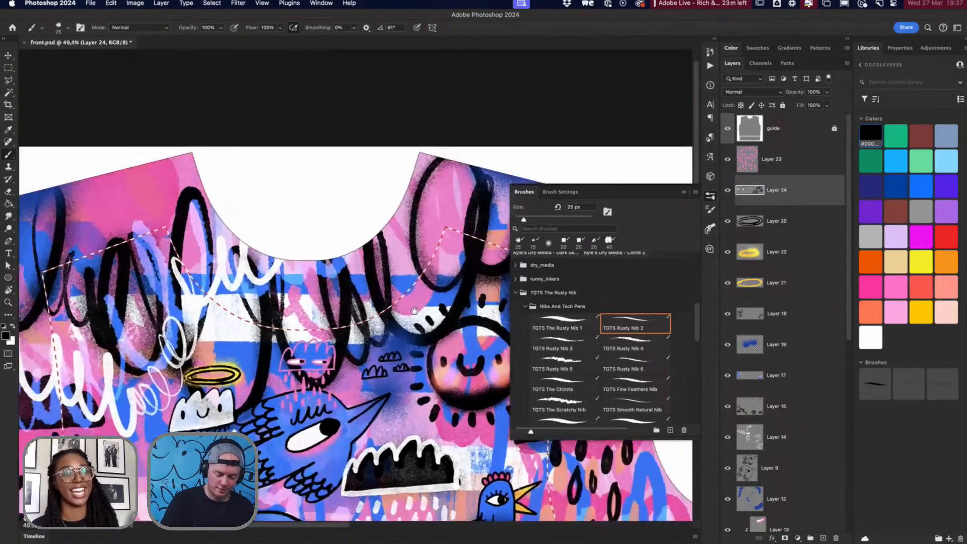
{"action": "scroll", "coordinate": [457, 339], "scroll_direction": "up", "scroll_amount": 5}
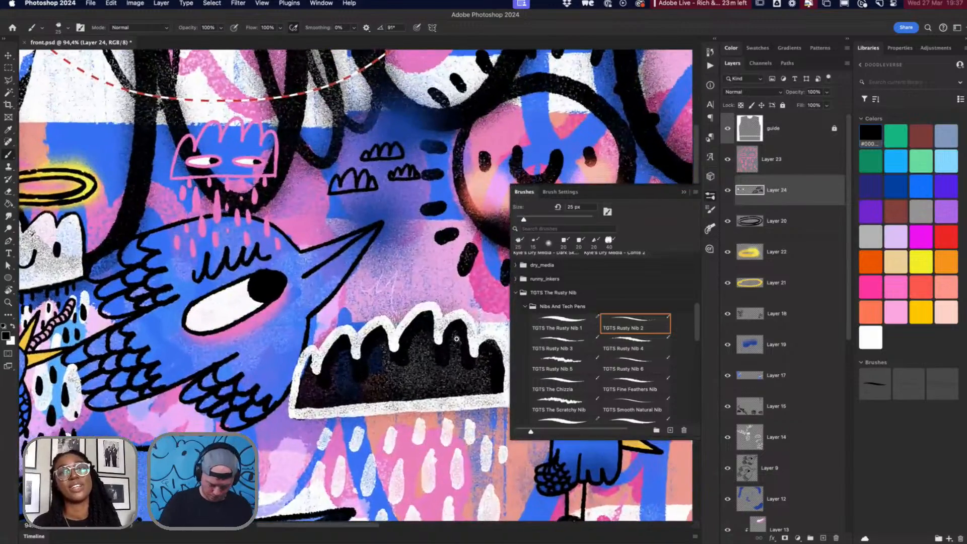
{"action": "key", "text": "x"}
{"action": "mouse_move", "coordinate": [352, 378]}
{"action": "left_mouse_down"}
{"action": "mouse_move", "coordinate": [421, 375]}
{"action": "mouse_move", "coordinate": [428, 385]}
{"action": "mouse_move", "coordinate": [403, 388]}
{"action": "left_mouse_up"}
{"action": "mouse_move", "coordinate": [393, 287]}
{"action": "left_mouse_down"}
{"action": "mouse_move", "coordinate": [411, 293]}
{"action": "mouse_move", "coordinate": [379, 288]}
{"action": "left_mouse_up"}
{"action": "mouse_move", "coordinate": [438, 294]}
{"action": "left_mouse_down"}
{"action": "mouse_move", "coordinate": [462, 283]}
{"action": "mouse_move", "coordinate": [473, 294]}
{"action": "mouse_move", "coordinate": [437, 291]}
{"action": "left_mouse_up"}
{"action": "left_click_drag", "start_coordinate": [484, 395], "coordinate": [392, 403]}
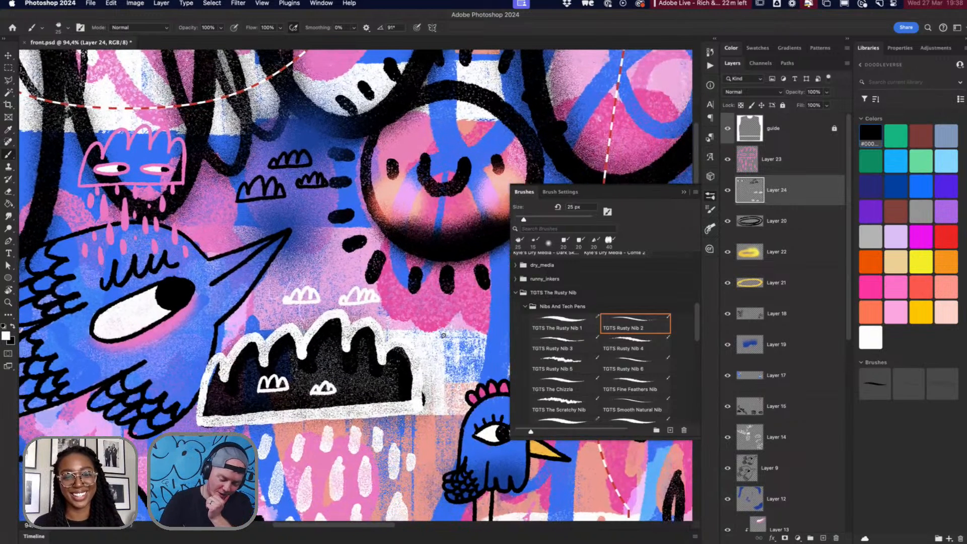
{"action": "mouse_move", "coordinate": [408, 319]}
{"action": "left_mouse_down"}
{"action": "mouse_move", "coordinate": [426, 304]}
{"action": "mouse_move", "coordinate": [439, 314]}
{"action": "mouse_move", "coordinate": [409, 316]}
{"action": "left_mouse_up"}
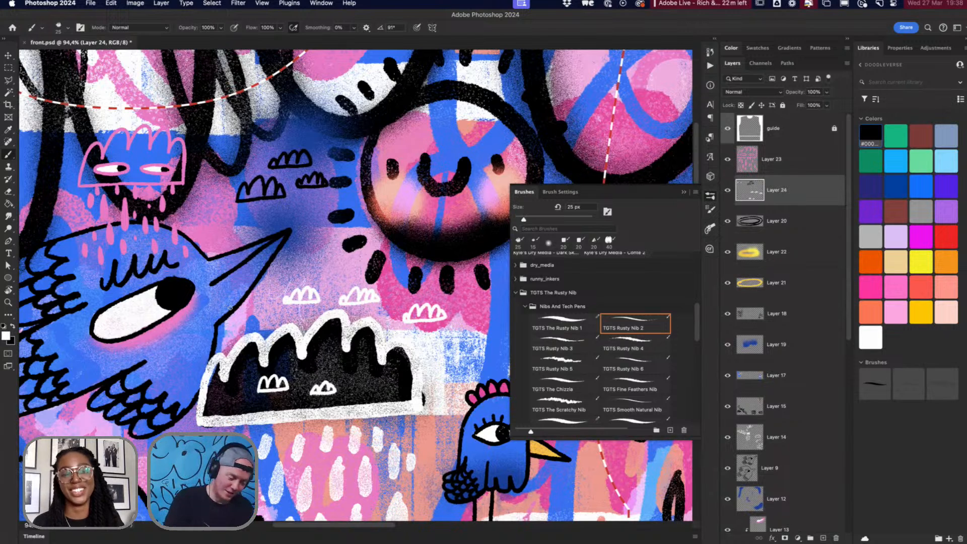
Step: Add a fourth tiny white cloud above the large black cloud and draw short rain strokes beneath all four
{"action": "mouse_move", "coordinate": [228, 321]}
{"action": "left_mouse_down"}
{"action": "mouse_move", "coordinate": [247, 304]}
{"action": "mouse_move", "coordinate": [259, 315]}
{"action": "mouse_move", "coordinate": [229, 322]}
{"action": "mouse_move", "coordinate": [238, 333]}
{"action": "mouse_move", "coordinate": [254, 322]}
{"action": "mouse_move", "coordinate": [232, 347]}
{"action": "mouse_move", "coordinate": [289, 316]}
{"action": "left_mouse_up"}
{"action": "mouse_move", "coordinate": [294, 309]}
{"action": "left_mouse_down"}
{"action": "mouse_move", "coordinate": [318, 315]}
{"action": "mouse_move", "coordinate": [289, 324]}
{"action": "mouse_move", "coordinate": [293, 309]}
{"action": "mouse_move", "coordinate": [359, 298]}
{"action": "mouse_move", "coordinate": [350, 310]}
{"action": "mouse_move", "coordinate": [365, 304]}
{"action": "mouse_move", "coordinate": [409, 335]}
{"action": "left_mouse_up"}
{"action": "left_click_drag", "start_coordinate": [418, 322], "coordinate": [427, 329]}
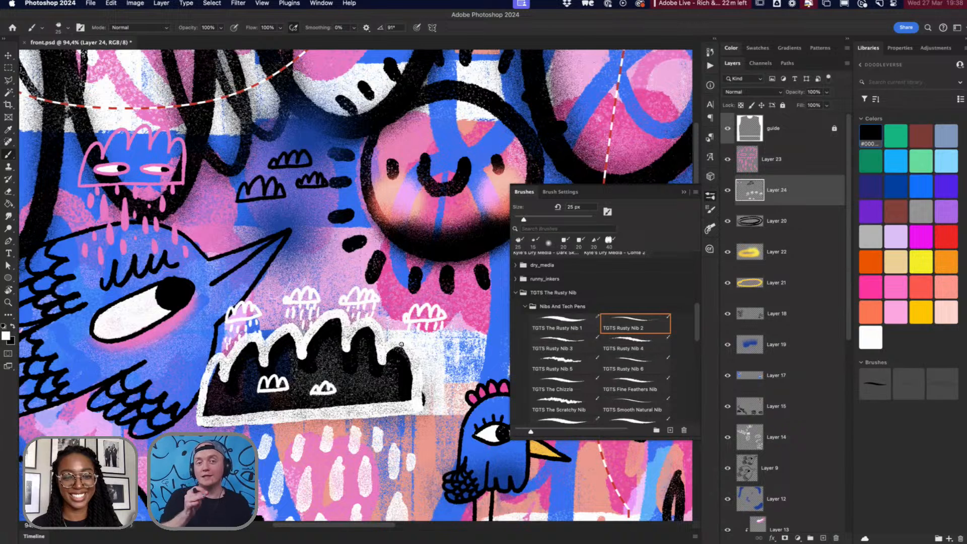
Step: Draw a fifth tiny white cloud with short rain strokes just above the rightmost tiny cloud
{"action": "mouse_move", "coordinate": [390, 285]}
{"action": "left_mouse_down"}
{"action": "mouse_move", "coordinate": [433, 271]}
{"action": "mouse_move", "coordinate": [429, 283]}
{"action": "mouse_move", "coordinate": [394, 285]}
{"action": "left_mouse_up"}
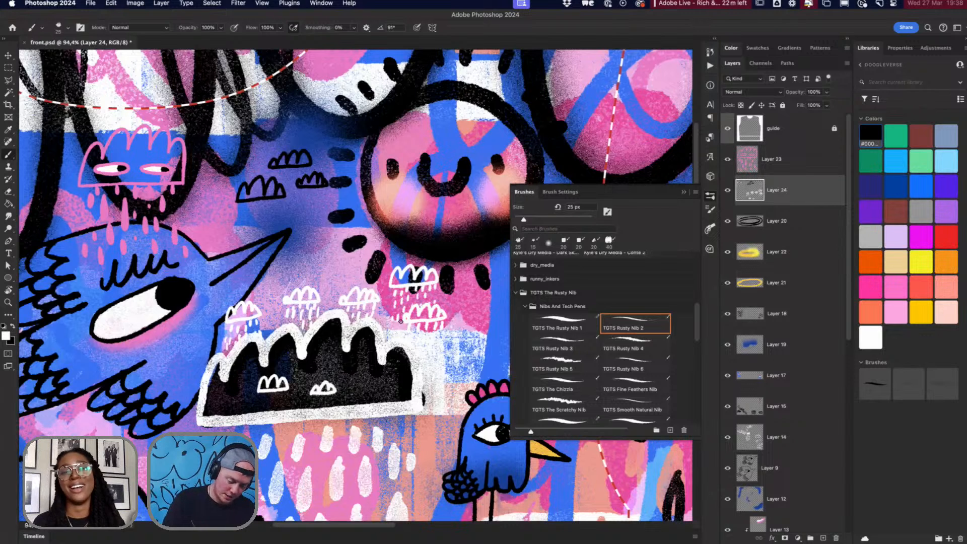
Step: Switch to black and trace the base edge of the haloed cloud
{"action": "scroll", "coordinate": [434, 399], "scroll_direction": "down", "scroll_amount": 6}
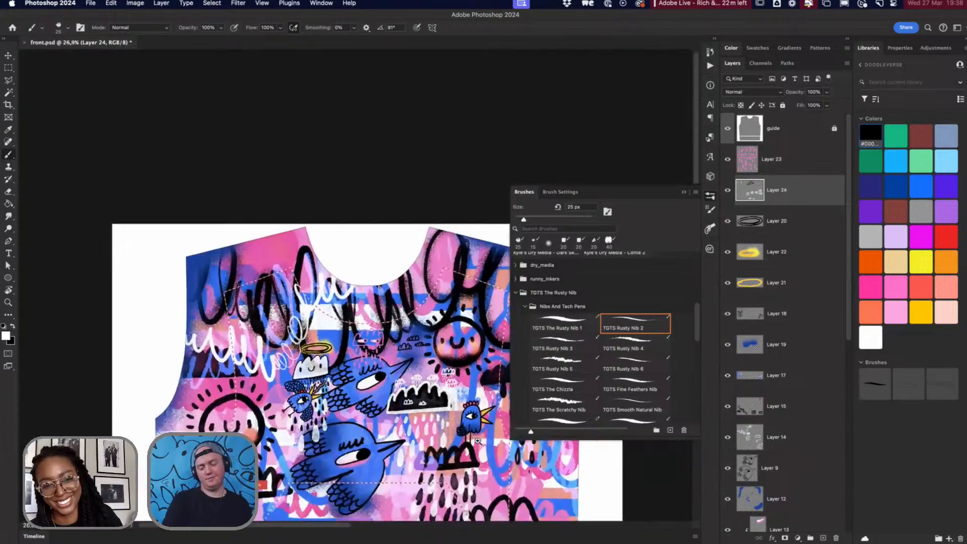
{"action": "scroll", "coordinate": [431, 395], "scroll_direction": "up", "scroll_amount": 4}
{"action": "scroll", "coordinate": [429, 392], "scroll_direction": "down", "scroll_amount": 3}
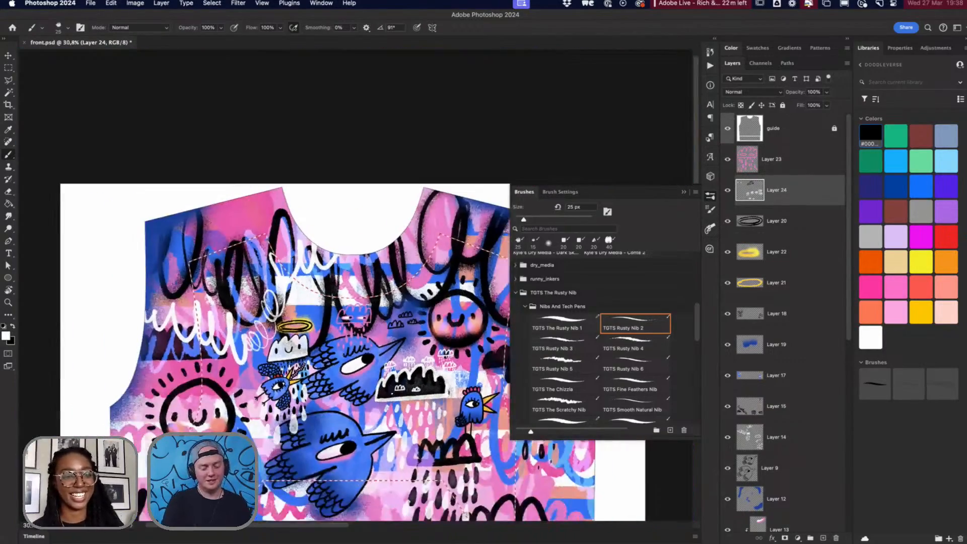
{"action": "scroll", "coordinate": [418, 325], "scroll_direction": "up", "scroll_amount": 2}
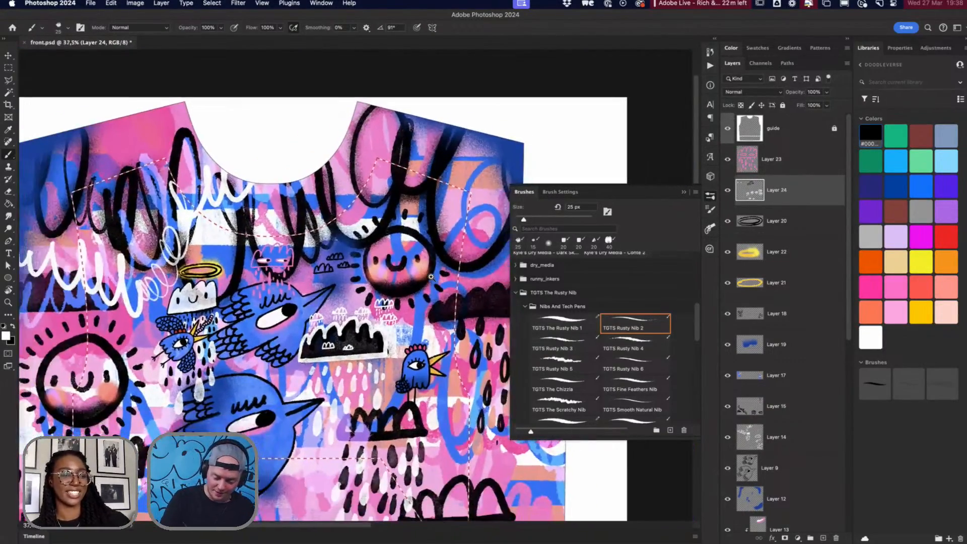
{"action": "scroll", "coordinate": [430, 277], "scroll_direction": "down", "scroll_amount": 3}
{"action": "scroll", "coordinate": [431, 277], "scroll_direction": "left", "scroll_amount": 4}
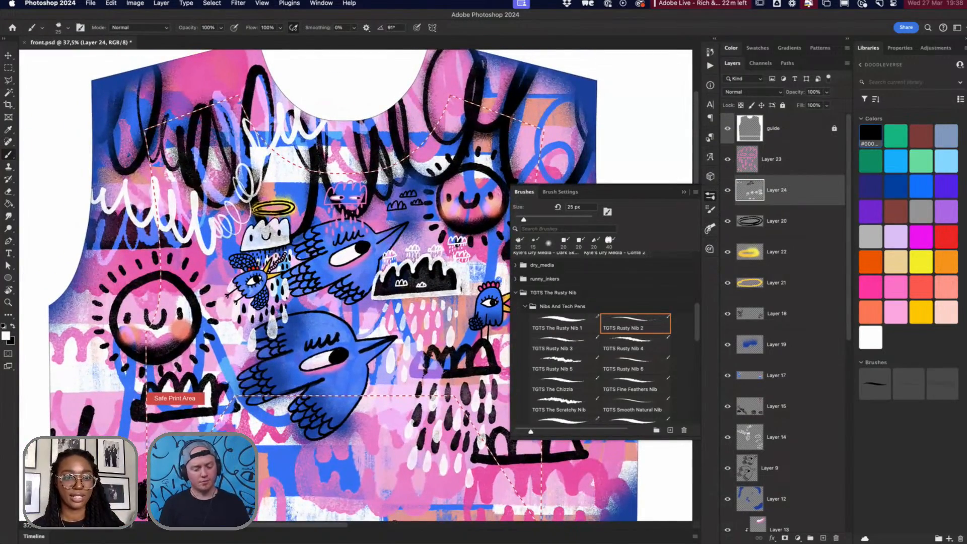
{"action": "left_click_drag", "start_coordinate": [432, 356], "coordinate": [419, 348]}
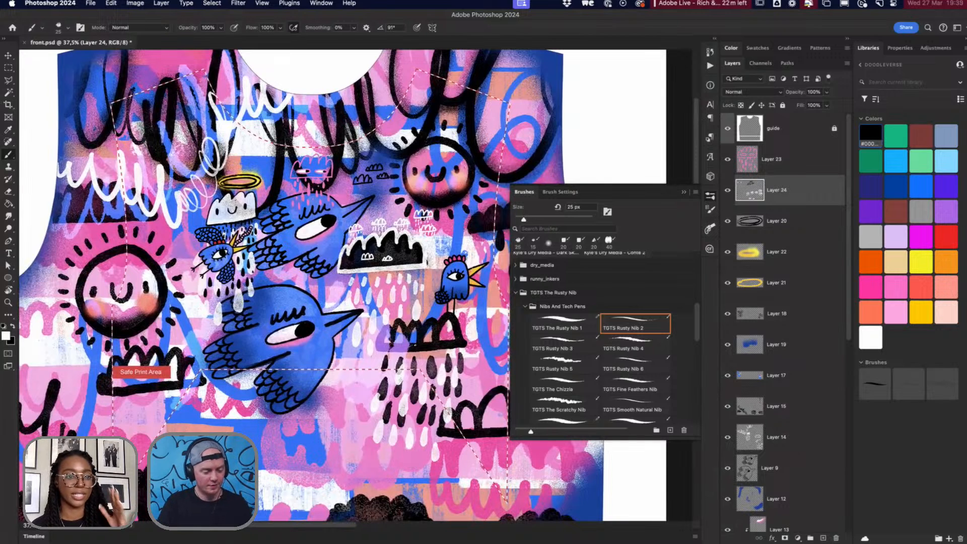
{"action": "scroll", "coordinate": [256, 227], "scroll_direction": "up", "scroll_amount": 5}
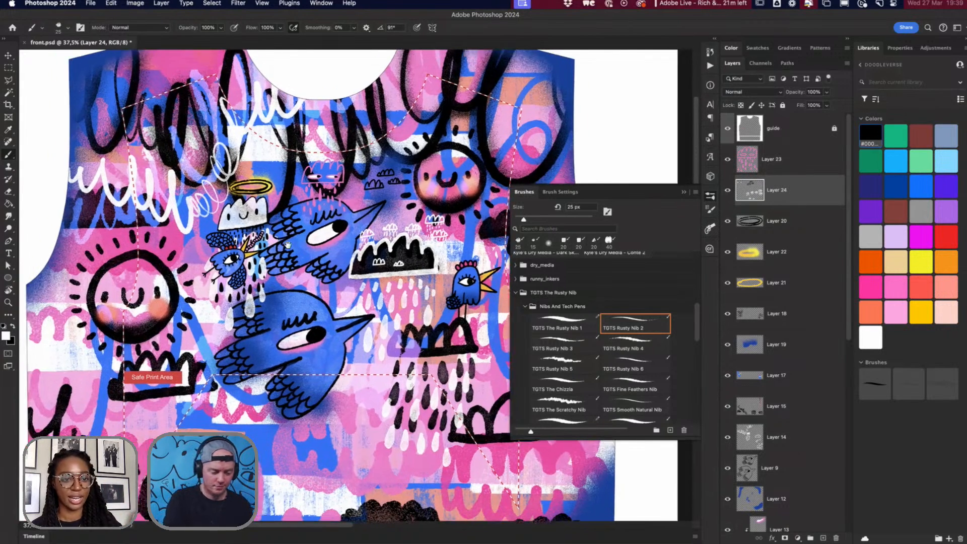
{"action": "scroll", "coordinate": [362, 277], "scroll_direction": "up", "scroll_amount": 5}
{"action": "key", "text": "x"}
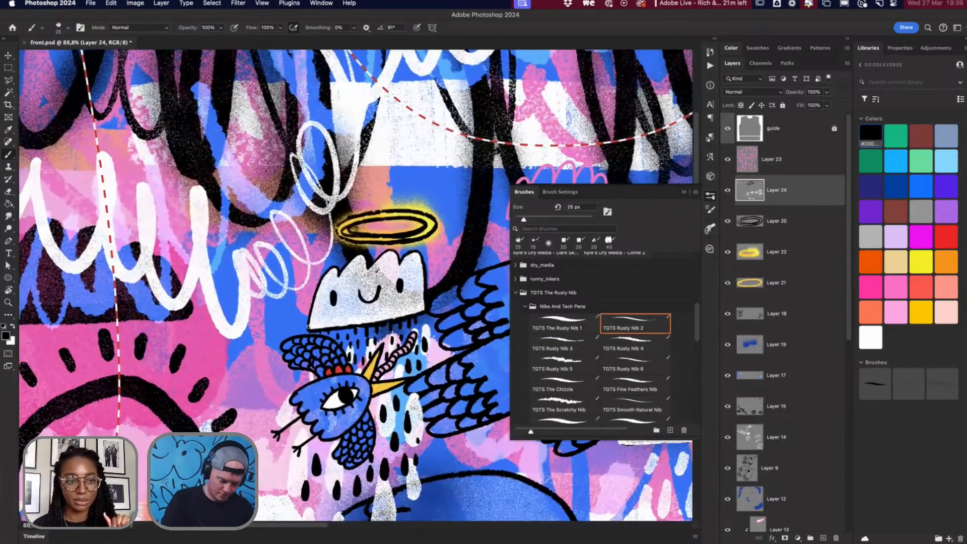
{"action": "mouse_move", "coordinate": [309, 327]}
{"action": "left_mouse_down"}
{"action": "mouse_move", "coordinate": [328, 271]}
{"action": "mouse_move", "coordinate": [339, 276]}
{"action": "mouse_move", "coordinate": [360, 255]}
{"action": "mouse_move", "coordinate": [376, 265]}
{"action": "mouse_move", "coordinate": [393, 245]}
{"action": "mouse_move", "coordinate": [425, 311]}
{"action": "left_mouse_up"}
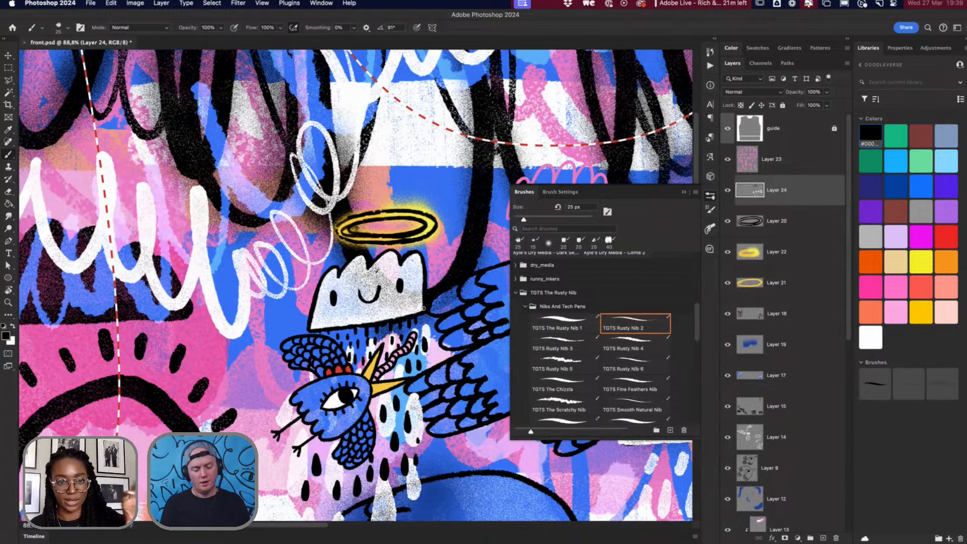
Step: Paint a scalloped white cloud with the 100 px Dissolve brush over the black scribbles near the shoulder and fill it in
{"action": "scroll", "coordinate": [360, 333], "scroll_direction": "up", "scroll_amount": 5}
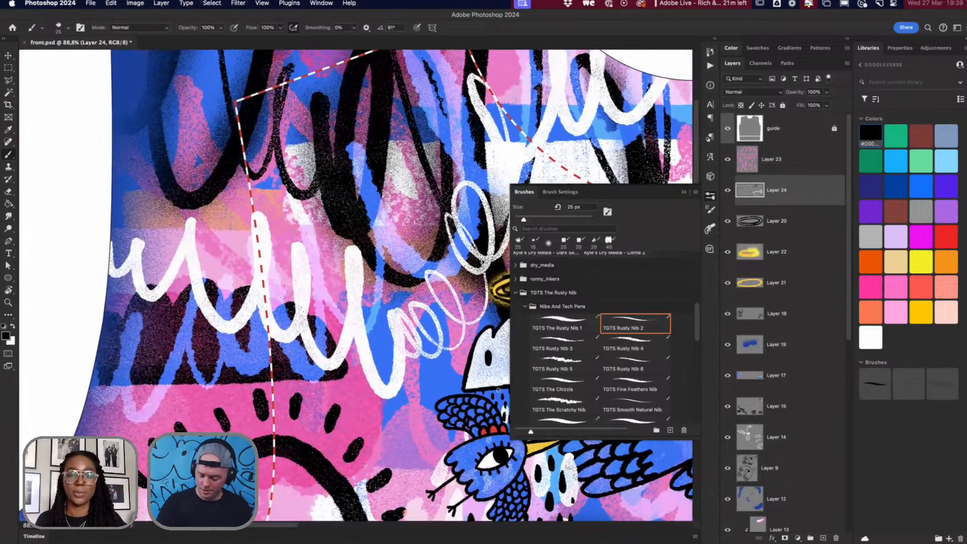
{"action": "left_click", "coordinate": [877, 383]}
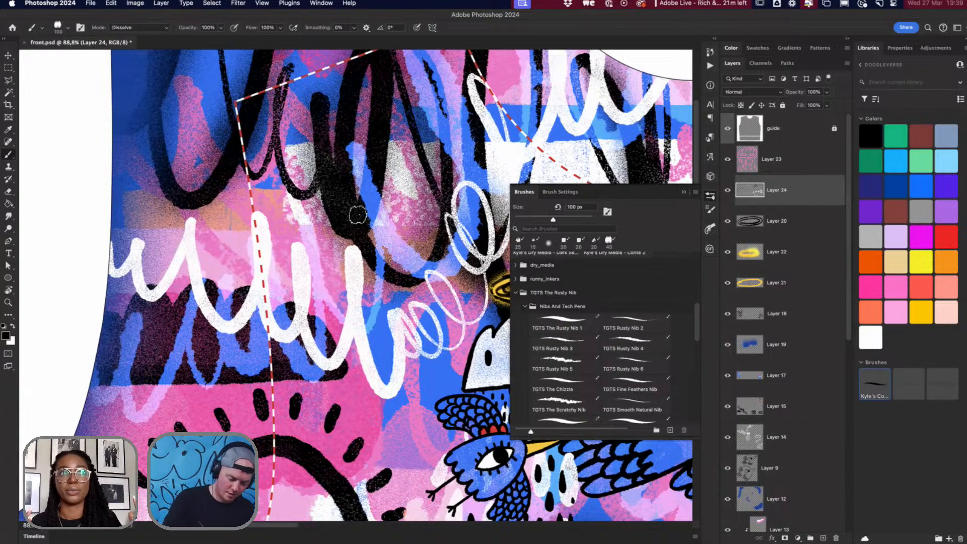
{"action": "mouse_move", "coordinate": [323, 204]}
{"action": "left_mouse_down"}
{"action": "mouse_move", "coordinate": [323, 237]}
{"action": "mouse_move", "coordinate": [312, 225]}
{"action": "mouse_move", "coordinate": [340, 192]}
{"action": "mouse_move", "coordinate": [370, 179]}
{"action": "mouse_move", "coordinate": [460, 222]}
{"action": "mouse_move", "coordinate": [308, 234]}
{"action": "mouse_move", "coordinate": [335, 187]}
{"action": "mouse_move", "coordinate": [340, 221]}
{"action": "mouse_move", "coordinate": [355, 199]}
{"action": "mouse_move", "coordinate": [360, 224]}
{"action": "mouse_move", "coordinate": [364, 199]}
{"action": "mouse_move", "coordinate": [377, 207]}
{"action": "mouse_move", "coordinate": [387, 171]}
{"action": "mouse_move", "coordinate": [395, 172]}
{"action": "mouse_move", "coordinate": [378, 222]}
{"action": "mouse_move", "coordinate": [380, 212]}
{"action": "mouse_move", "coordinate": [403, 226]}
{"action": "mouse_move", "coordinate": [428, 174]}
{"action": "mouse_move", "coordinate": [403, 222]}
{"action": "mouse_move", "coordinate": [451, 187]}
{"action": "mouse_move", "coordinate": [440, 224]}
{"action": "mouse_move", "coordinate": [454, 215]}
{"action": "left_mouse_up"}
{"action": "key", "text": "x"}
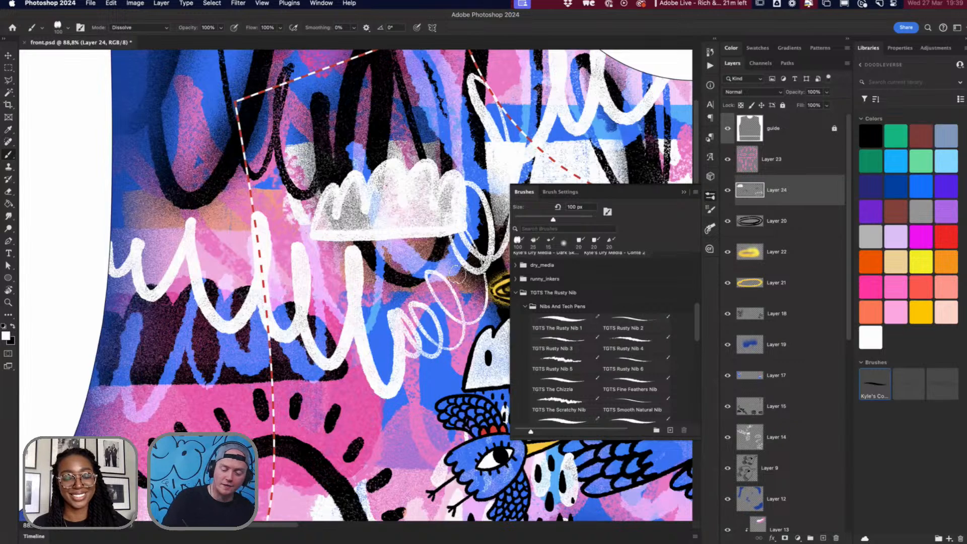
{"action": "mouse_move", "coordinate": [321, 199]}
{"action": "left_mouse_down"}
{"action": "mouse_move", "coordinate": [320, 231]}
{"action": "mouse_move", "coordinate": [334, 215]}
{"action": "mouse_move", "coordinate": [341, 227]}
{"action": "mouse_move", "coordinate": [358, 227]}
{"action": "mouse_move", "coordinate": [381, 200]}
{"action": "mouse_move", "coordinate": [373, 212]}
{"action": "mouse_move", "coordinate": [394, 226]}
{"action": "mouse_move", "coordinate": [407, 207]}
{"action": "mouse_move", "coordinate": [425, 206]}
{"action": "mouse_move", "coordinate": [425, 225]}
{"action": "mouse_move", "coordinate": [452, 206]}
{"action": "left_mouse_up"}
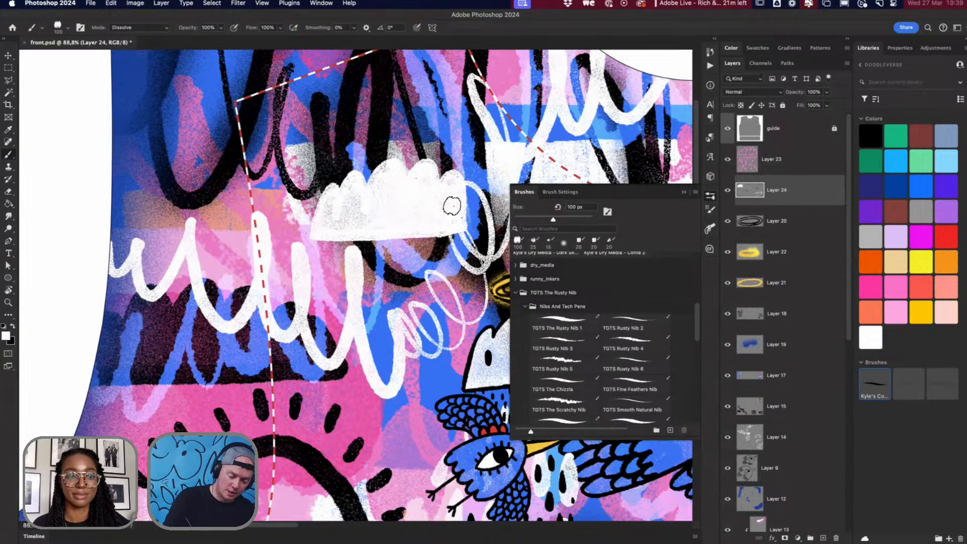
Step: Paint a second, smaller white cloud beside the filled one, closer to the shoulder edge of the sweatshirt
{"action": "left_click_drag", "start_coordinate": [461, 275], "coordinate": [351, 289]}
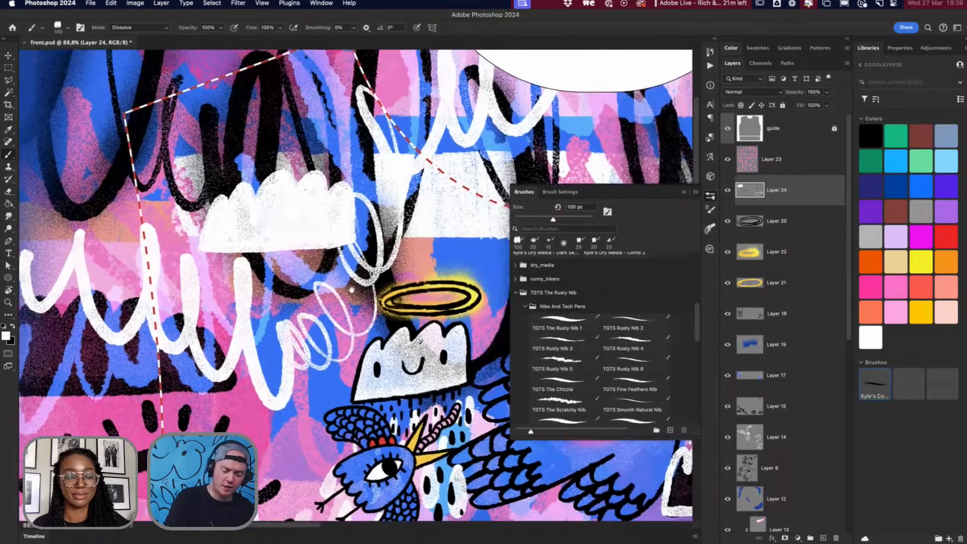
{"action": "scroll", "coordinate": [352, 289], "scroll_direction": "down", "scroll_amount": 5}
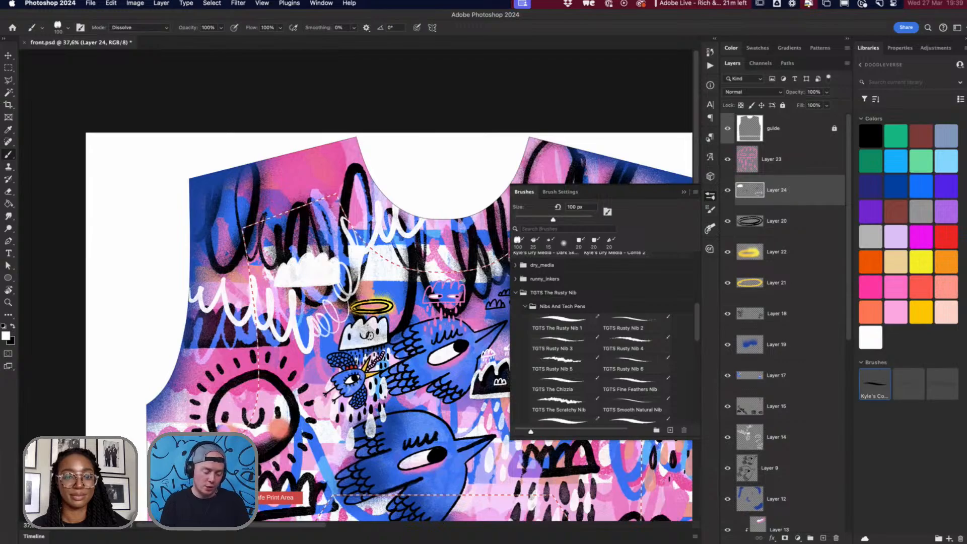
{"action": "scroll", "coordinate": [370, 336], "scroll_direction": "up", "scroll_amount": 4}
{"action": "scroll", "coordinate": [375, 343], "scroll_direction": "down", "scroll_amount": 3}
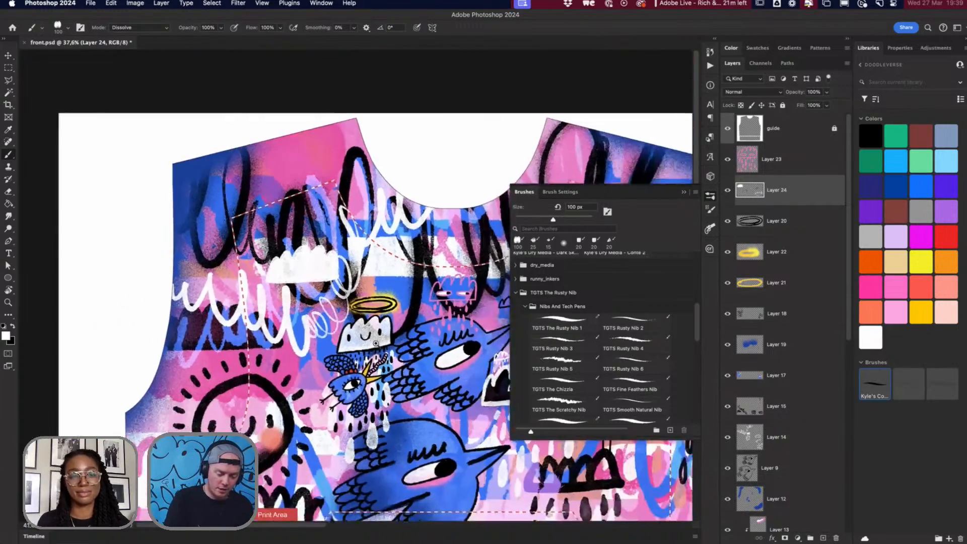
{"action": "scroll", "coordinate": [282, 298], "scroll_direction": "up", "scroll_amount": 4}
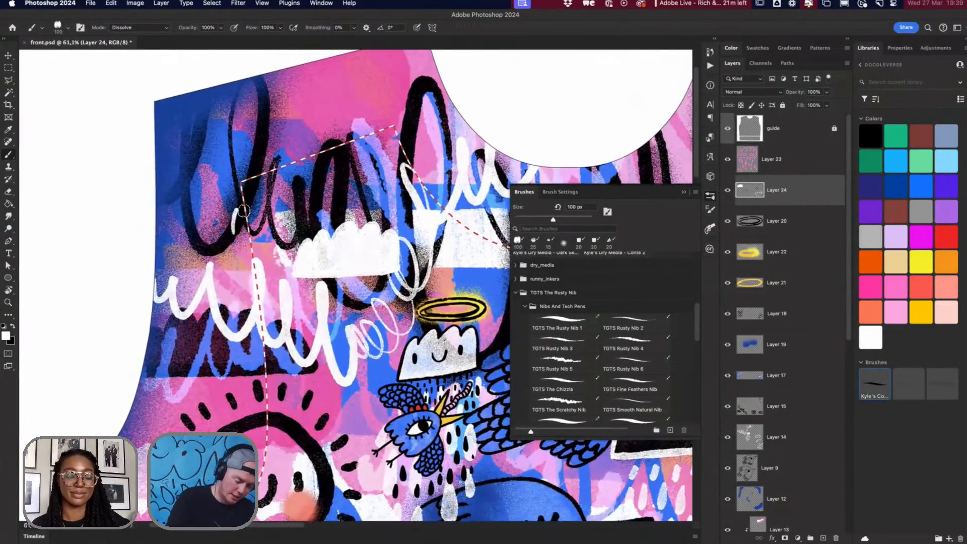
{"action": "mouse_move", "coordinate": [244, 211]}
{"action": "left_mouse_down"}
{"action": "mouse_move", "coordinate": [264, 193]}
{"action": "mouse_move", "coordinate": [284, 211]}
{"action": "mouse_move", "coordinate": [303, 211]}
{"action": "mouse_move", "coordinate": [296, 225]}
{"action": "mouse_move", "coordinate": [230, 233]}
{"action": "mouse_move", "coordinate": [255, 204]}
{"action": "mouse_move", "coordinate": [300, 212]}
{"action": "left_mouse_up"}
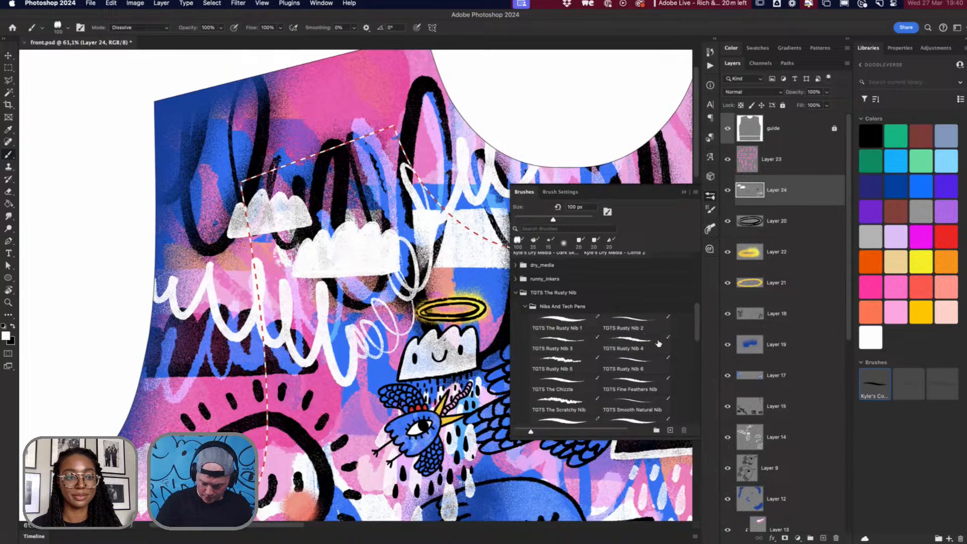
Step: Outline the scalloped tops of both white clouds in hot pink with TGTS Rusty Nib 2 at about 35 px
{"action": "left_click", "coordinate": [636, 324]}
{"action": "key", "text": "x"}
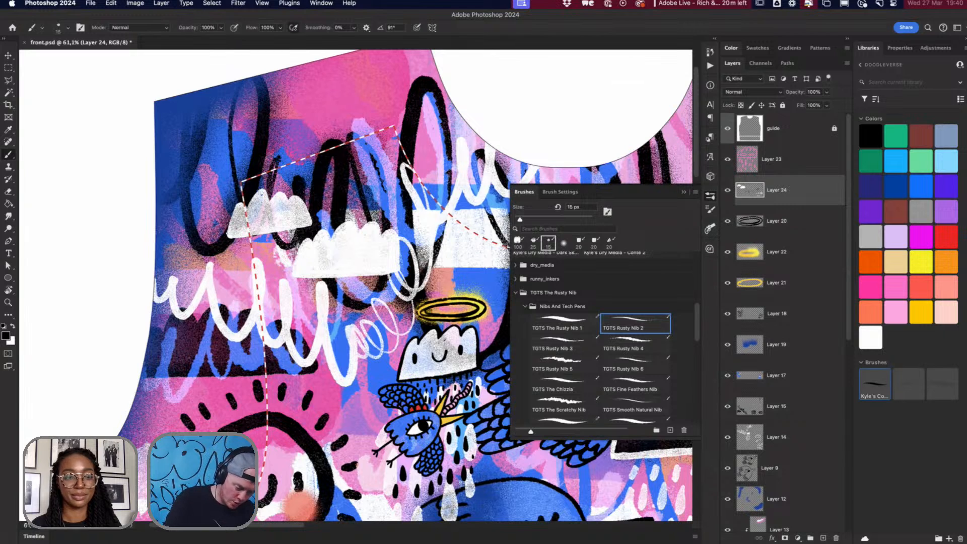
{"action": "key", "text": "bracketright"}
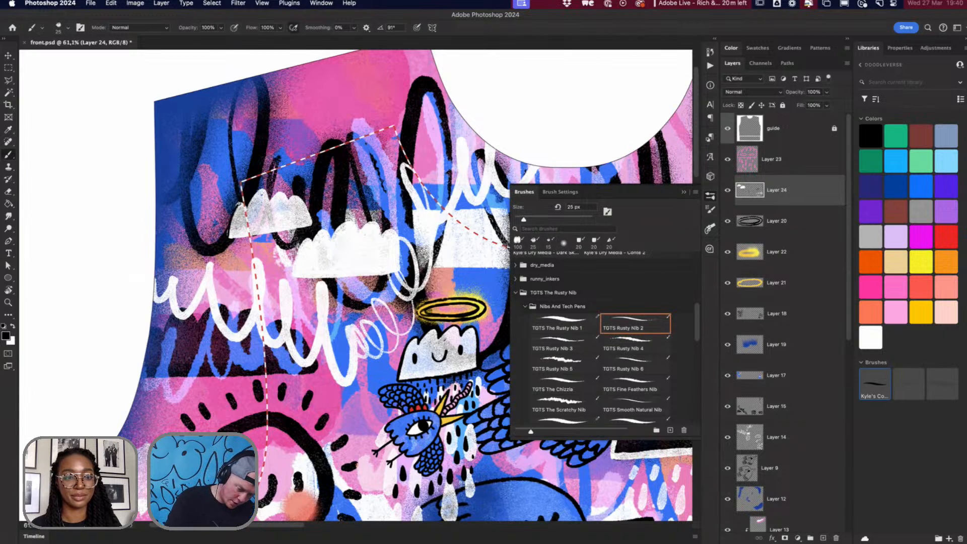
{"action": "left_click", "coordinate": [876, 286]}
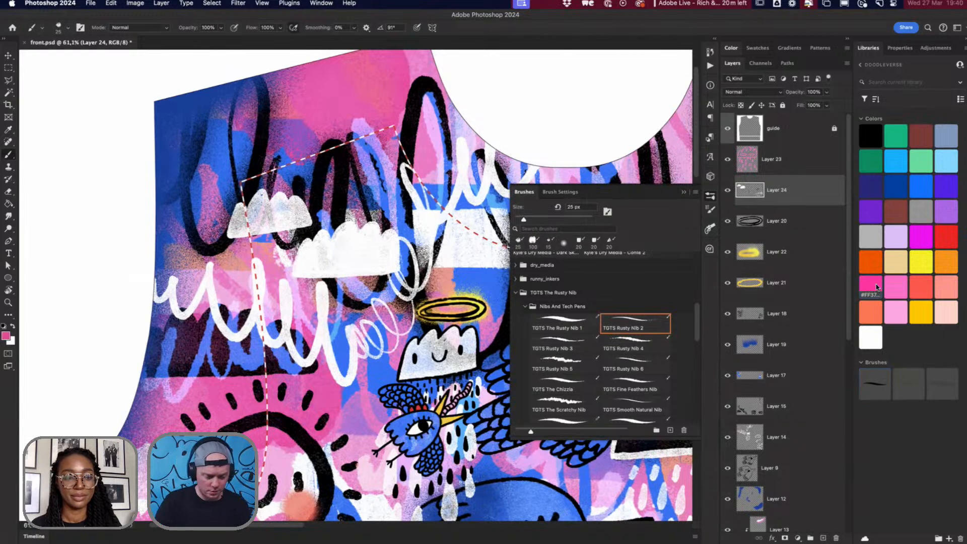
{"action": "key", "text": "bracketright"}
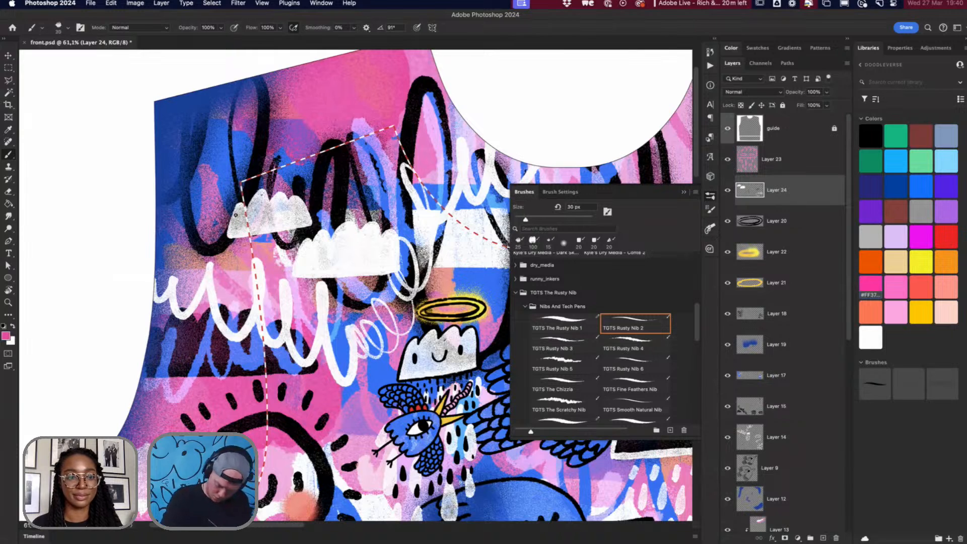
{"action": "mouse_move", "coordinate": [230, 236]}
{"action": "left_mouse_down"}
{"action": "mouse_move", "coordinate": [235, 211]}
{"action": "mouse_move", "coordinate": [255, 196]}
{"action": "mouse_move", "coordinate": [270, 192]}
{"action": "mouse_move", "coordinate": [268, 201]}
{"action": "mouse_move", "coordinate": [282, 192]}
{"action": "mouse_move", "coordinate": [307, 216]}
{"action": "left_mouse_up"}
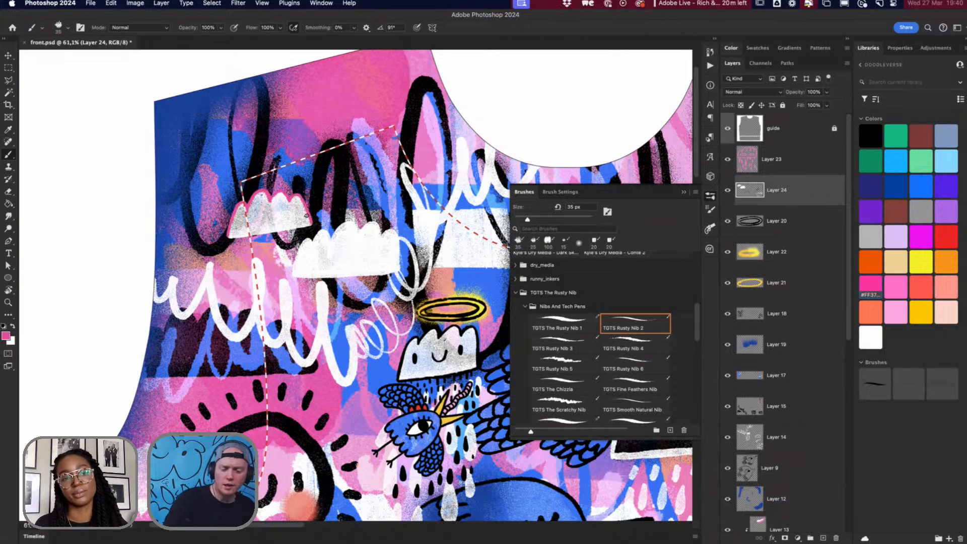
{"action": "mouse_move", "coordinate": [293, 277]}
{"action": "left_mouse_down"}
{"action": "mouse_move", "coordinate": [302, 243]}
{"action": "mouse_move", "coordinate": [346, 226]}
{"action": "mouse_move", "coordinate": [399, 235]}
{"action": "mouse_move", "coordinate": [399, 272]}
{"action": "mouse_move", "coordinate": [381, 248]}
{"action": "left_mouse_up"}
Step: Rotate the canvas view to -41° and close the pink outlines along the bases of both white clouds
{"action": "key", "text": "r"}
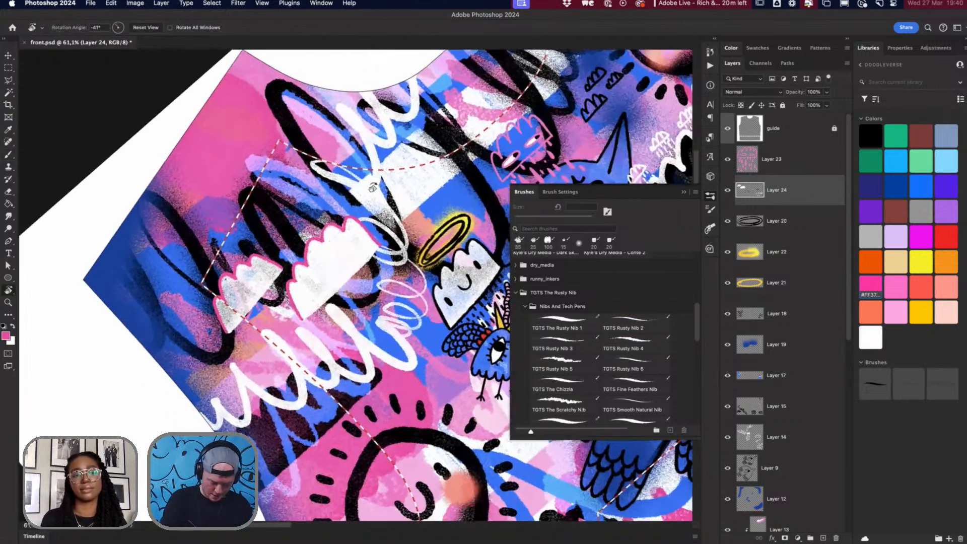
{"action": "left_click_drag", "start_coordinate": [232, 330], "coordinate": [282, 263]}
{"action": "left_click_drag", "start_coordinate": [303, 319], "coordinate": [379, 247]}
{"action": "left_click_drag", "start_coordinate": [310, 314], "coordinate": [380, 248]}
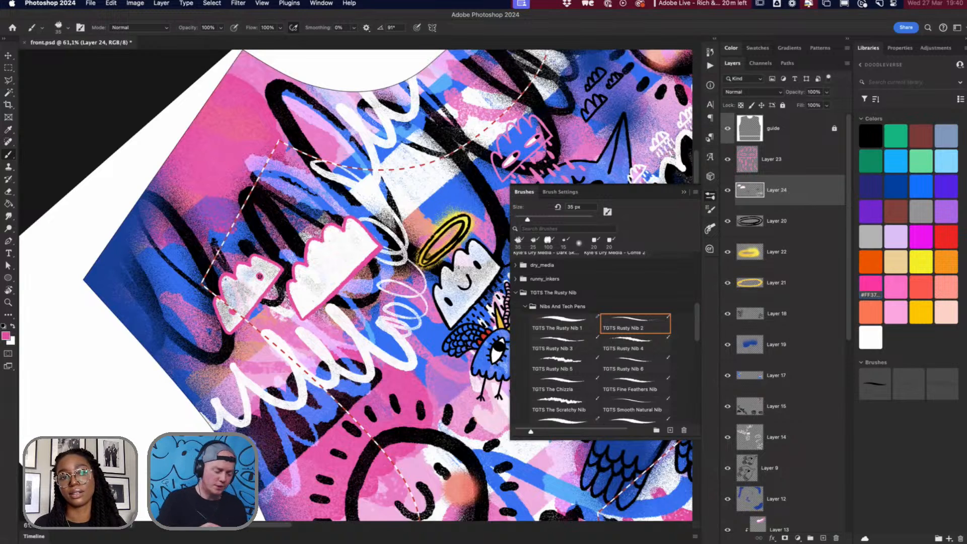
Step: Draw pink dot eyes and a smile on each white cloud and scatter pink raindrops beneath both
{"action": "left_click_drag", "start_coordinate": [241, 297], "coordinate": [250, 298]}
{"action": "left_click", "coordinate": [248, 289]}
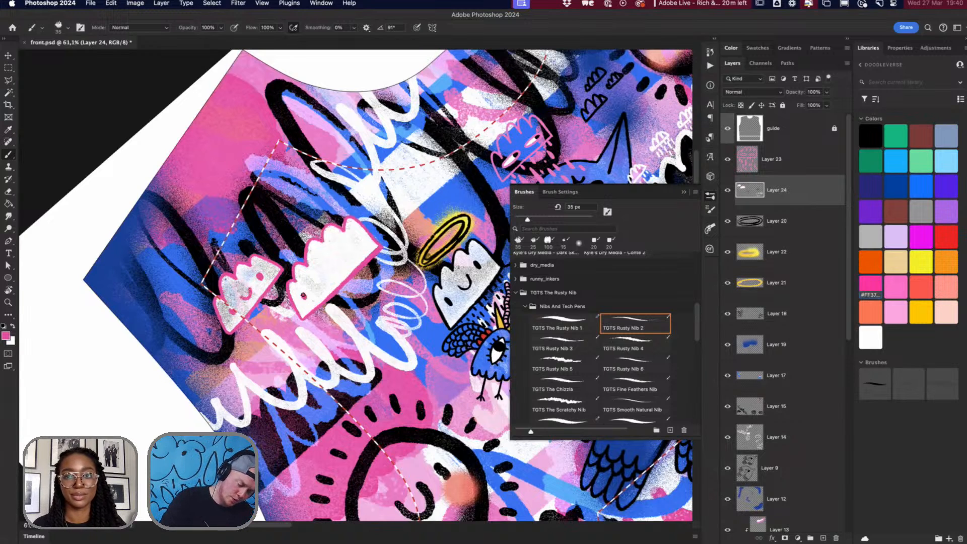
{"action": "left_click", "coordinate": [351, 251]}
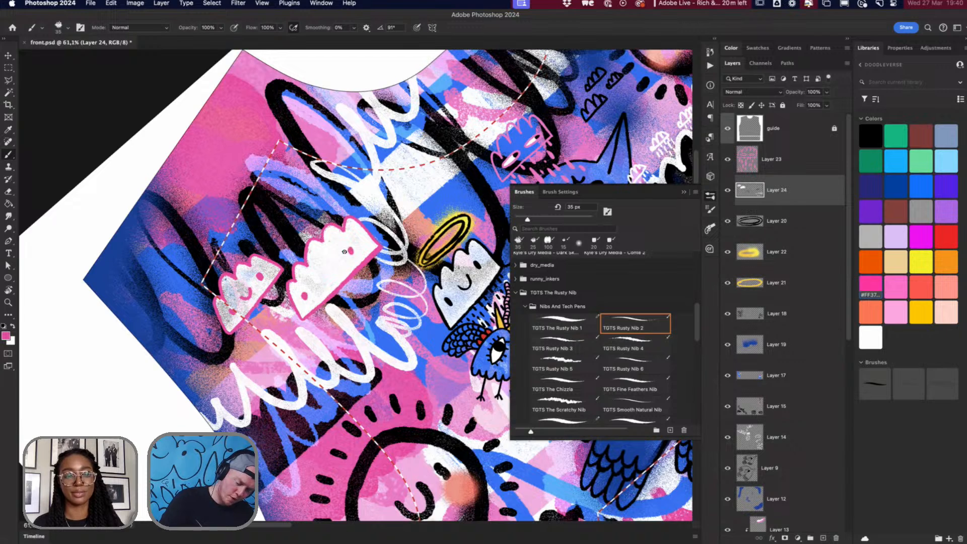
{"action": "left_click_drag", "start_coordinate": [324, 272], "coordinate": [332, 264]}
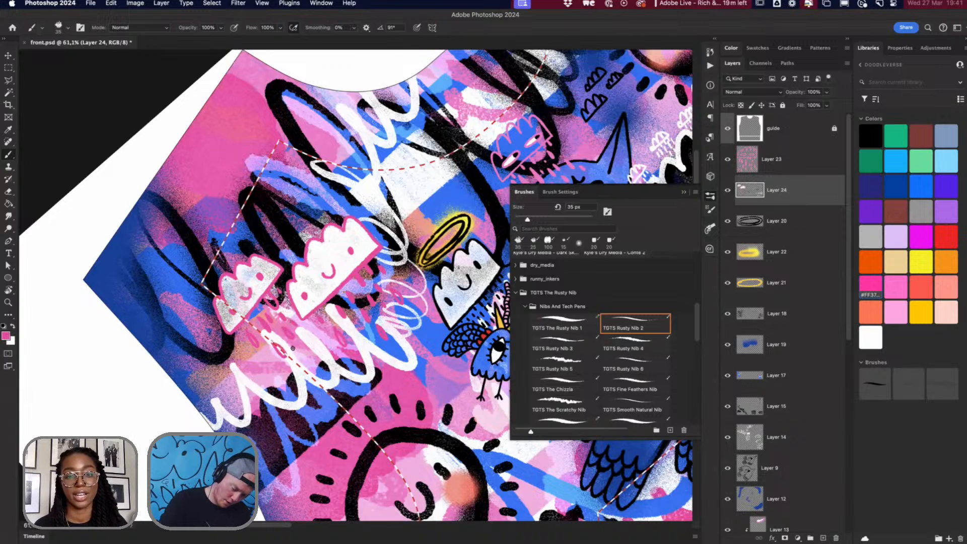
{"action": "mouse_move", "coordinate": [265, 349]}
{"action": "left_mouse_down"}
{"action": "mouse_move", "coordinate": [272, 361]}
{"action": "mouse_move", "coordinate": [318, 362]}
{"action": "left_mouse_up"}
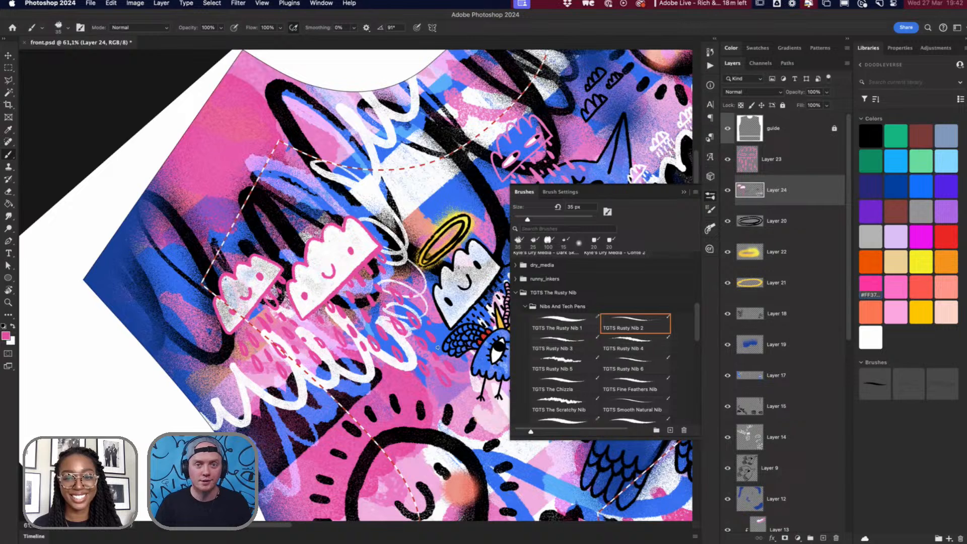
Step: Add a new layer above the white clouds and set its blend mode to Dissolve
{"action": "left_click", "coordinate": [824, 538]}
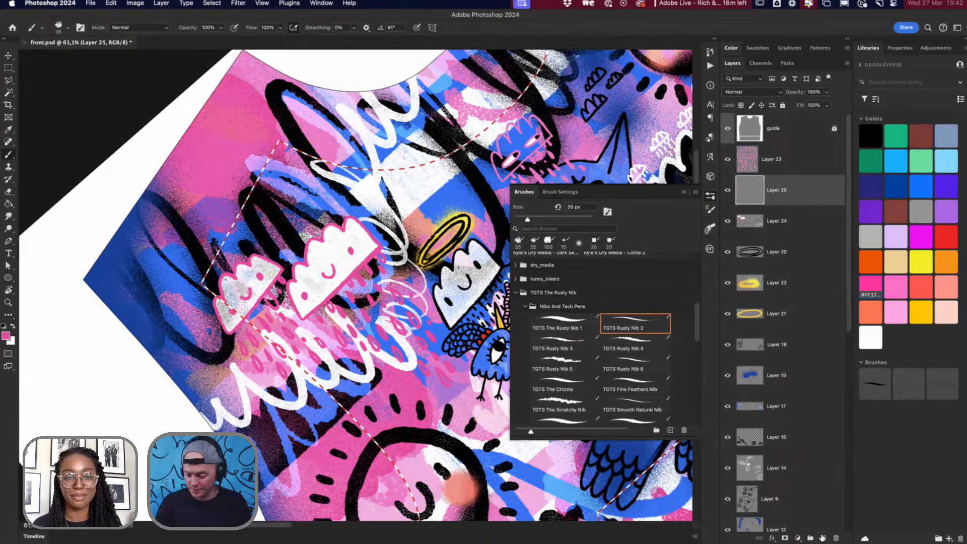
{"action": "left_click", "coordinate": [743, 94]}
{"action": "left_click", "coordinate": [744, 103]}
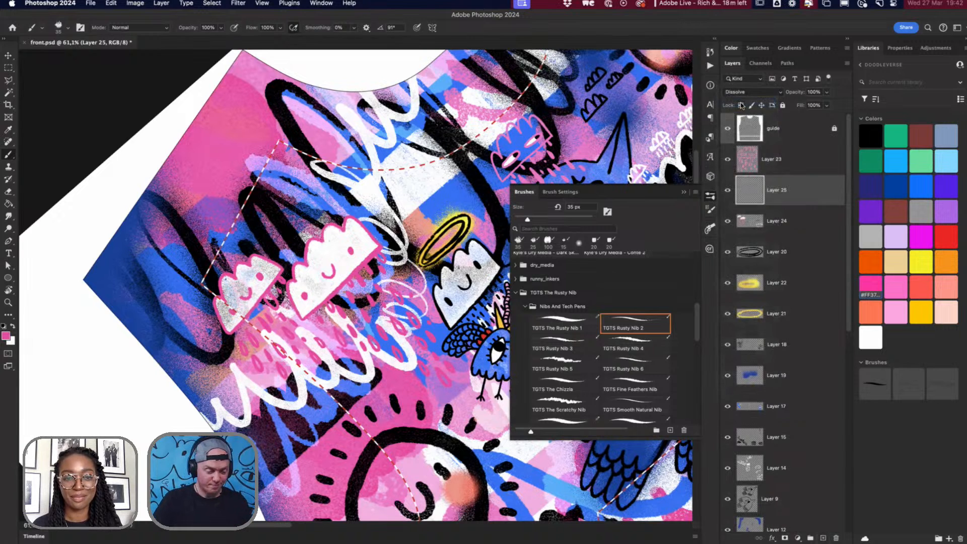
Step: Dab salmon blush on the cheeks of both white clouds with the soft round brush at 50% opacity and 90 px
{"action": "left_click", "coordinate": [940, 285]}
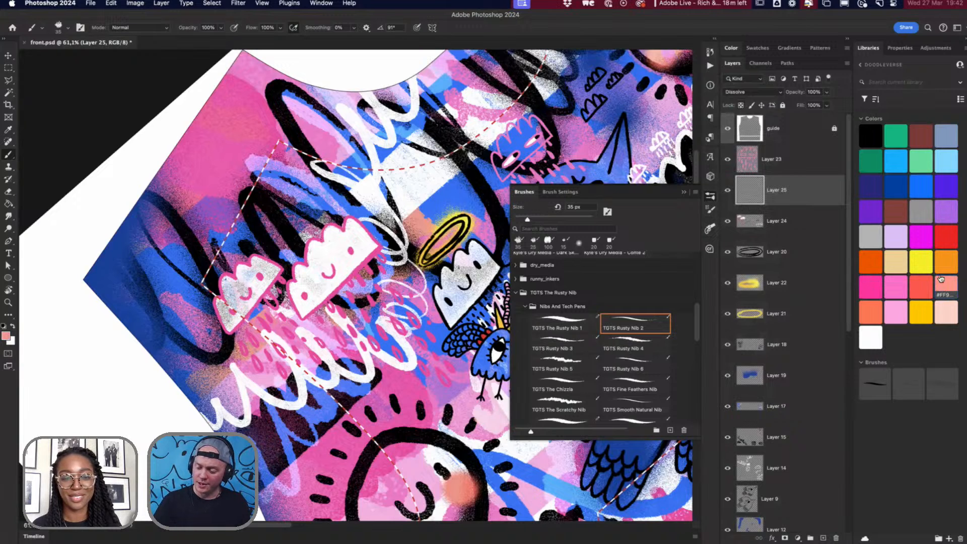
{"action": "left_click", "coordinate": [579, 243]}
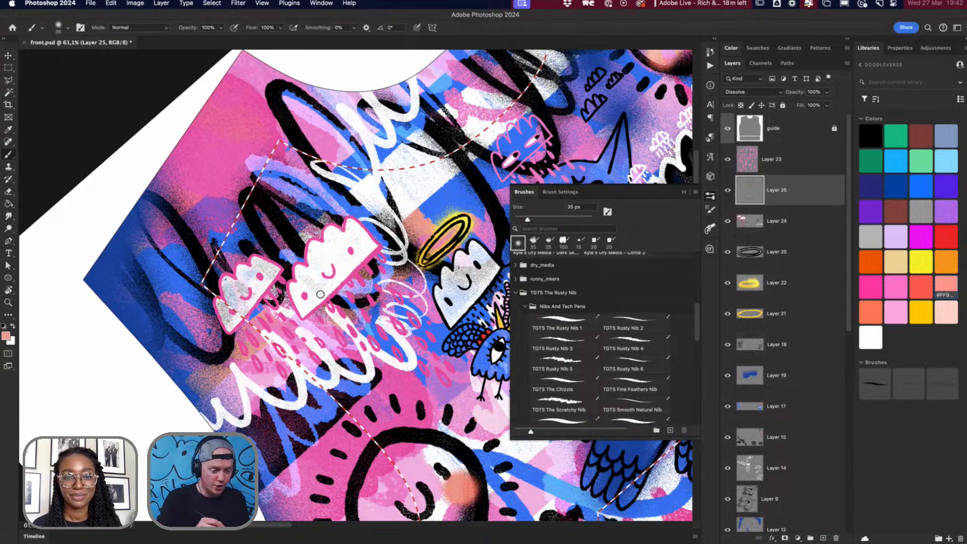
{"action": "key", "text": "5"}
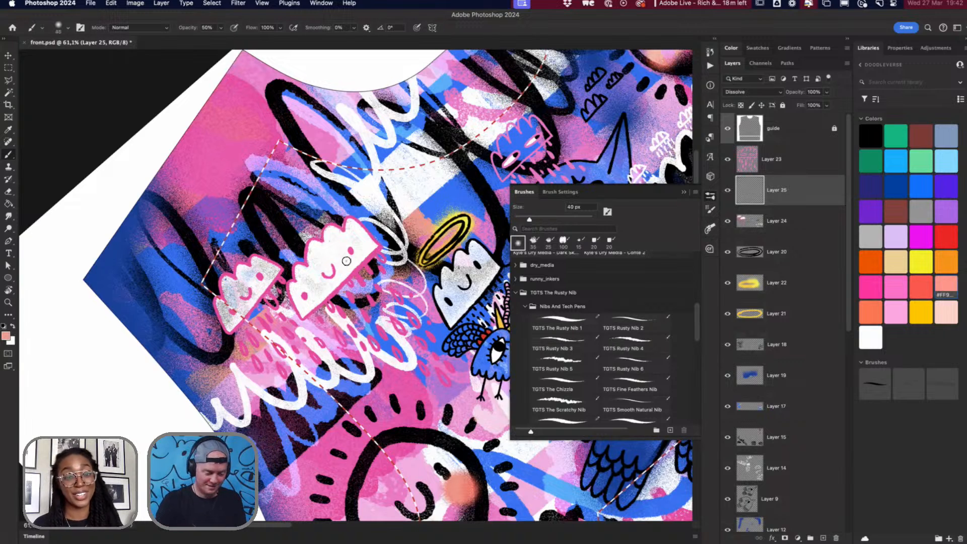
{"action": "key", "text": "bracketright"}
{"action": "key", "text": "bracketright"}
{"action": "key", "text": "bracketright"}
{"action": "key", "text": "bracketright"}
{"action": "key", "text": "bracketright"}
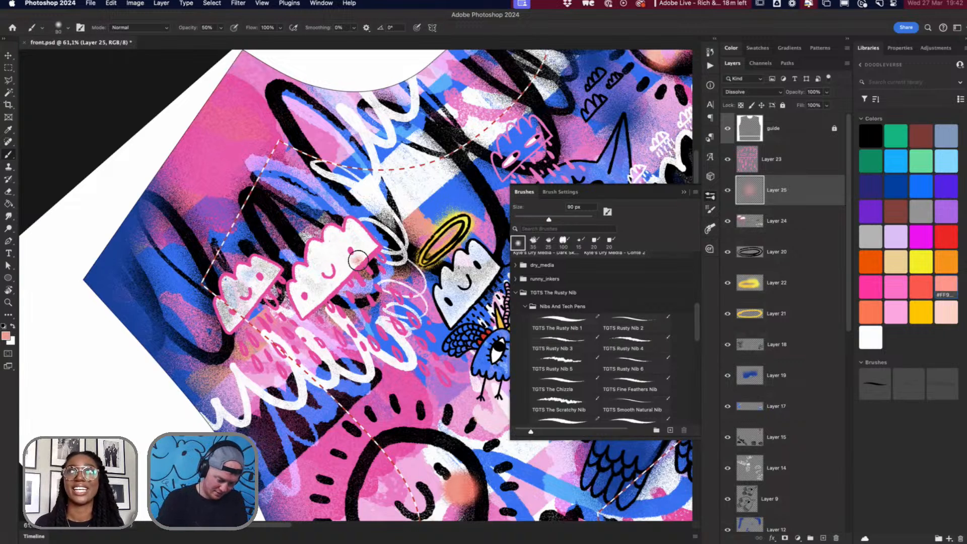
{"action": "left_click", "coordinate": [359, 258]}
{"action": "left_click", "coordinate": [314, 305]}
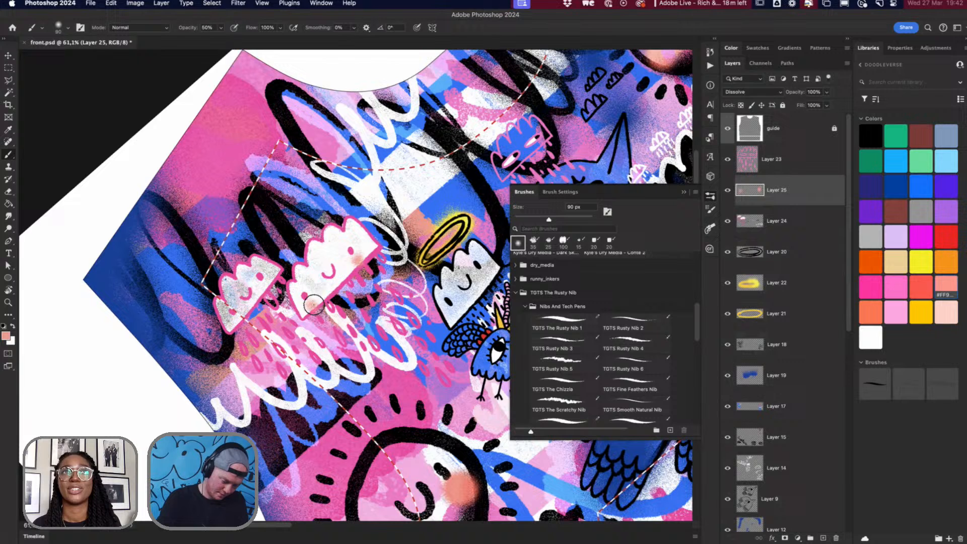
{"action": "left_click", "coordinate": [239, 319]}
{"action": "left_click", "coordinate": [267, 286]}
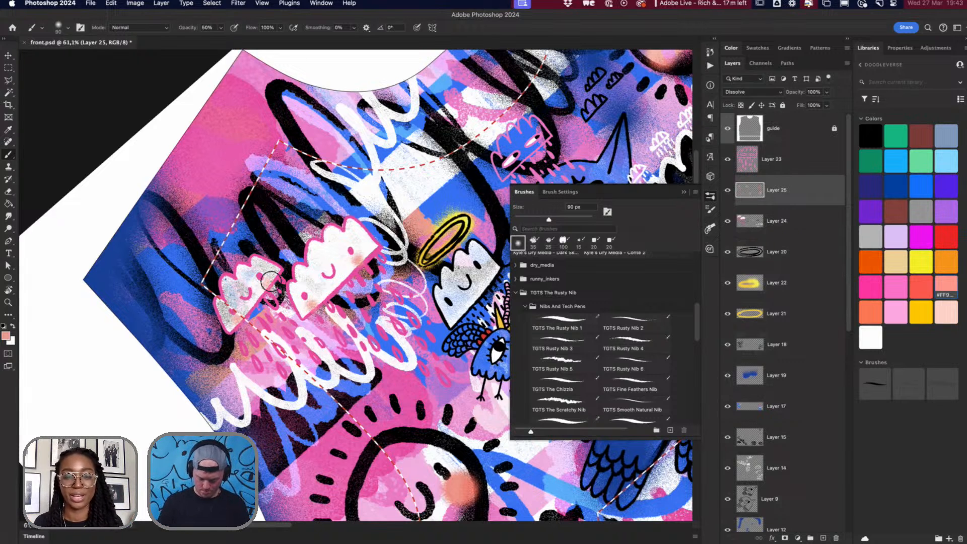
Step: Toggle Layer 4 off and on to check its contents, and add a new layer directly above it
{"action": "scroll", "coordinate": [271, 282], "scroll_direction": "down", "scroll_amount": 5}
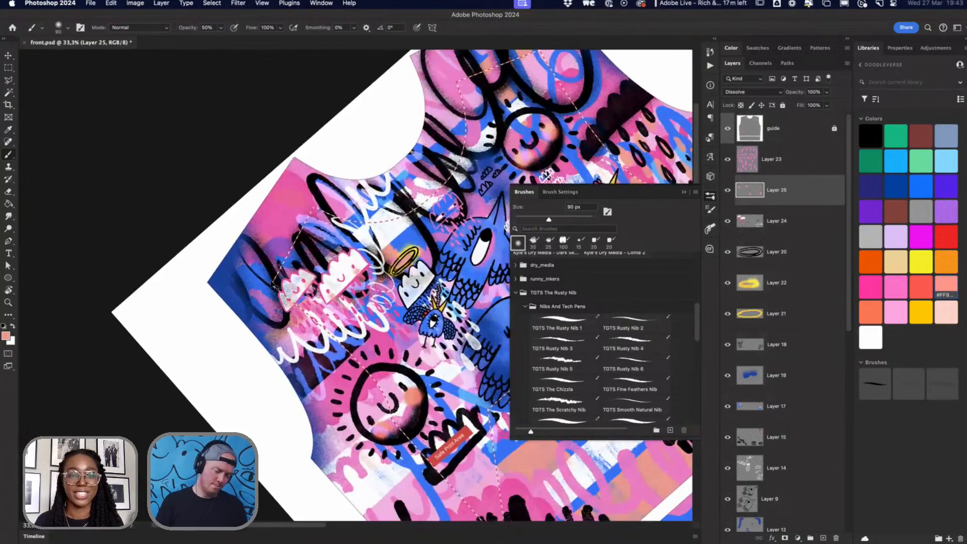
{"action": "left_click_drag", "start_coordinate": [461, 368], "coordinate": [358, 331]}
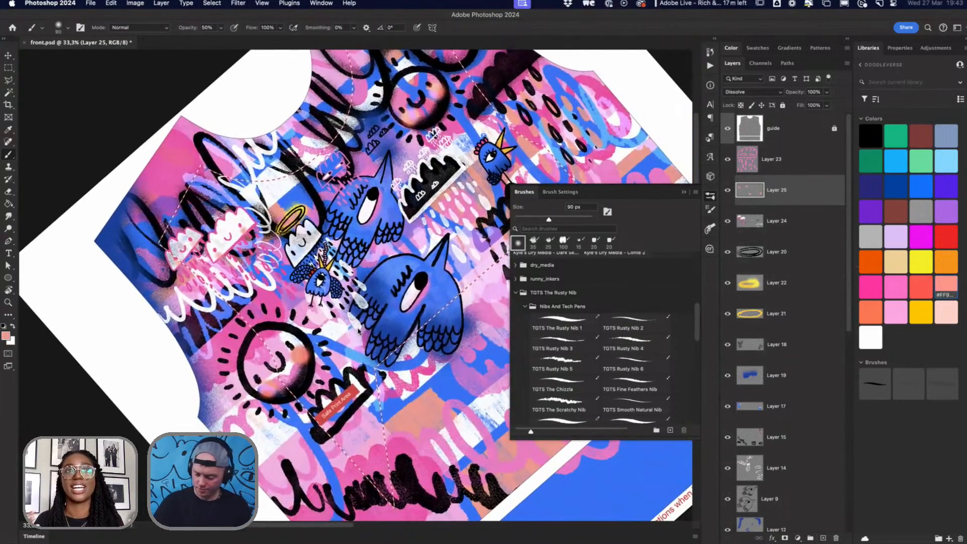
{"action": "scroll", "coordinate": [849, 271], "scroll_direction": "down", "scroll_amount": 10}
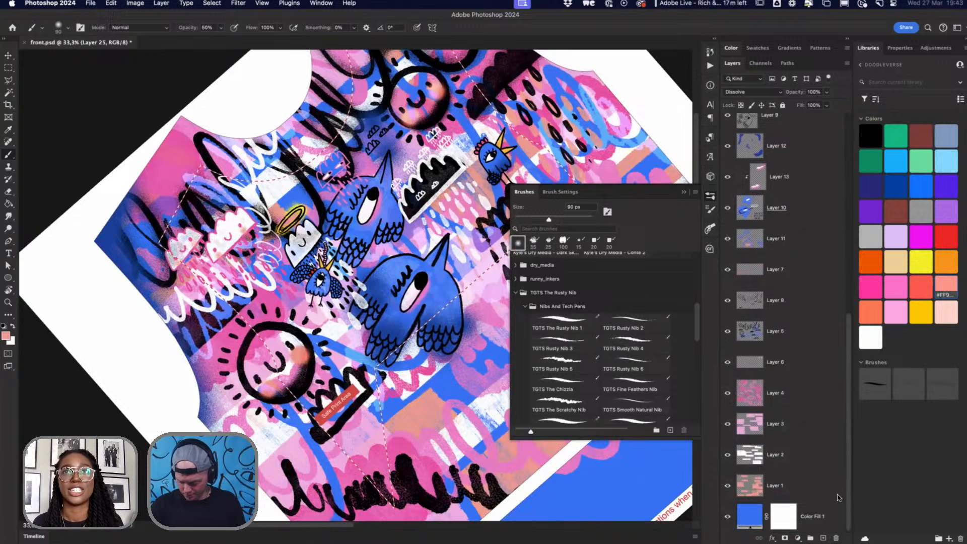
{"action": "left_click", "coordinate": [776, 394]}
{"action": "left_click", "coordinate": [728, 397]}
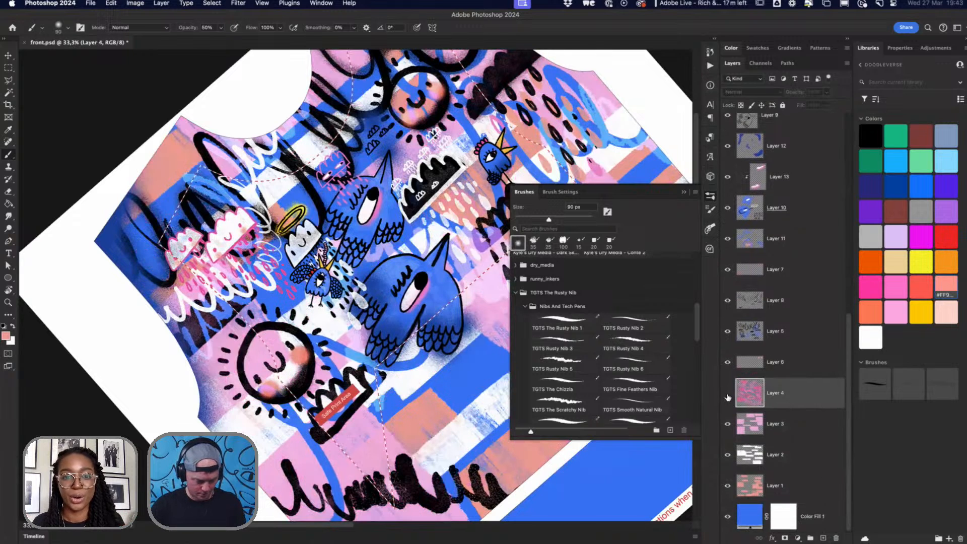
{"action": "left_click", "coordinate": [728, 397]}
{"action": "left_click", "coordinate": [823, 537]}
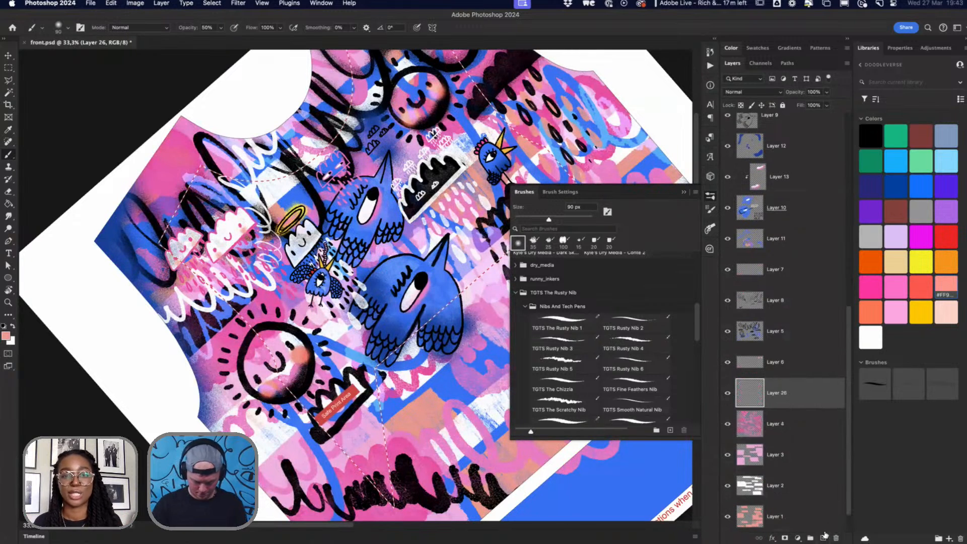
Step: Paint salmon inside the two round smiling sun faces with the soft brush at 200 px and 50% opacity
{"action": "key", "text": "bracketright"}
{"action": "key", "text": "bracketright"}
{"action": "key", "text": "bracketright"}
{"action": "key", "text": "bracketright"}
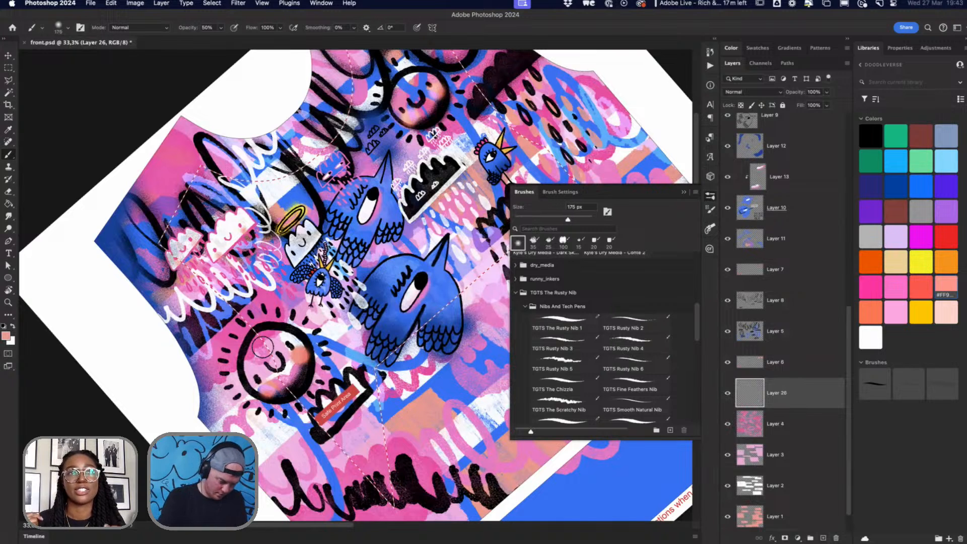
{"action": "key", "text": "bracketright"}
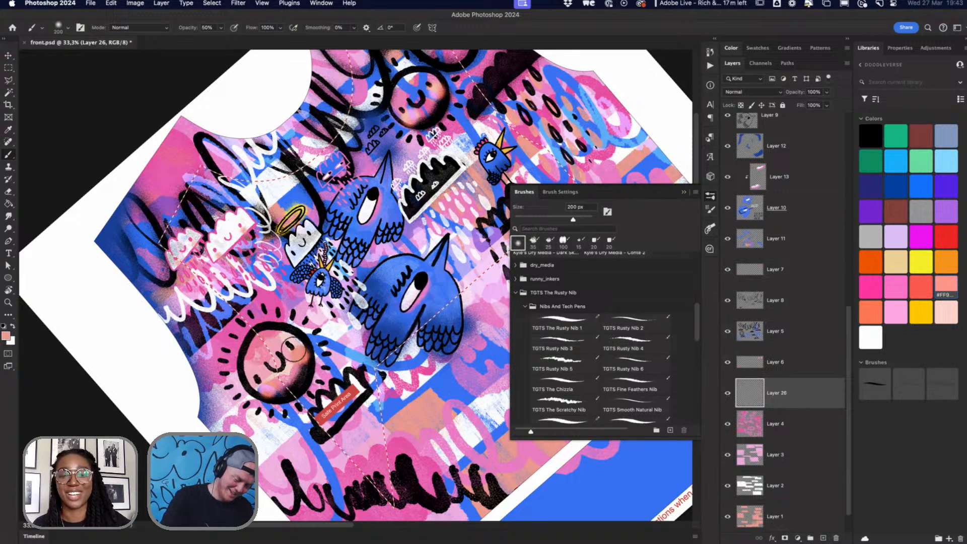
{"action": "mouse_move", "coordinate": [296, 351]}
{"action": "left_mouse_down"}
{"action": "mouse_move", "coordinate": [280, 336]}
{"action": "mouse_move", "coordinate": [261, 341]}
{"action": "mouse_move", "coordinate": [250, 359]}
{"action": "mouse_move", "coordinate": [256, 386]}
{"action": "mouse_move", "coordinate": [271, 386]}
{"action": "mouse_move", "coordinate": [280, 371]}
{"action": "mouse_move", "coordinate": [293, 377]}
{"action": "mouse_move", "coordinate": [296, 354]}
{"action": "mouse_move", "coordinate": [283, 339]}
{"action": "mouse_move", "coordinate": [255, 351]}
{"action": "mouse_move", "coordinate": [259, 375]}
{"action": "left_mouse_up"}
{"action": "left_click_drag", "start_coordinate": [384, 357], "coordinate": [332, 403]}
{"action": "scroll", "coordinate": [393, 202], "scroll_direction": "up", "scroll_amount": 1}
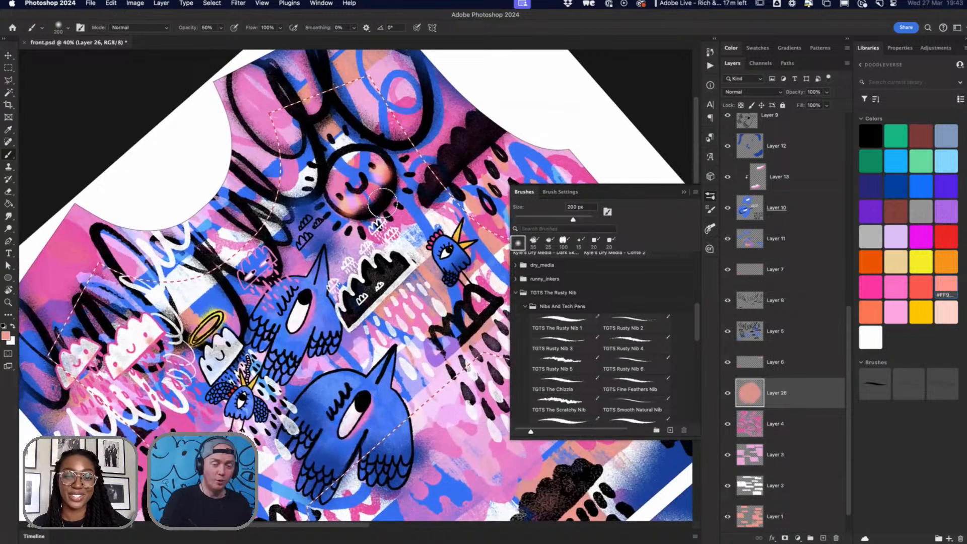
{"action": "mouse_move", "coordinate": [381, 203]}
{"action": "left_mouse_down"}
{"action": "mouse_move", "coordinate": [347, 155]}
{"action": "mouse_move", "coordinate": [341, 185]}
{"action": "mouse_move", "coordinate": [349, 195]}
{"action": "mouse_move", "coordinate": [357, 187]}
{"action": "mouse_move", "coordinate": [349, 161]}
{"action": "mouse_move", "coordinate": [339, 178]}
{"action": "mouse_move", "coordinate": [378, 169]}
{"action": "mouse_move", "coordinate": [368, 155]}
{"action": "mouse_move", "coordinate": [380, 175]}
{"action": "mouse_move", "coordinate": [367, 151]}
{"action": "mouse_move", "coordinate": [345, 176]}
{"action": "mouse_move", "coordinate": [357, 205]}
{"action": "mouse_move", "coordinate": [379, 183]}
{"action": "mouse_move", "coordinate": [375, 173]}
{"action": "mouse_move", "coordinate": [360, 188]}
{"action": "mouse_move", "coordinate": [352, 164]}
{"action": "mouse_move", "coordinate": [359, 188]}
{"action": "left_mouse_up"}
{"action": "scroll", "coordinate": [387, 318], "scroll_direction": "down", "scroll_amount": 4}
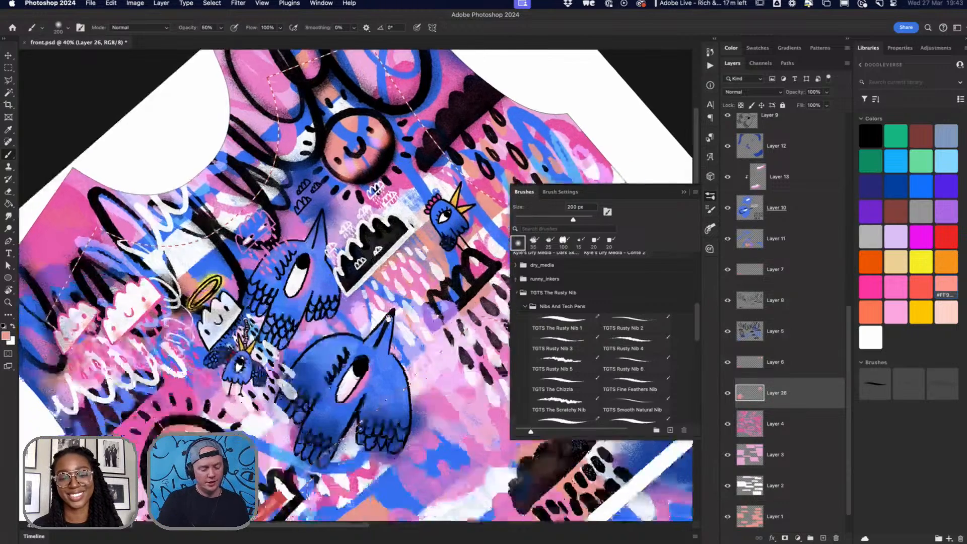
Step: Reset the canvas rotation to 0°, make Layer 23 active and choose the lighter pink swatch as the brush colour
{"action": "scroll", "coordinate": [432, 396], "scroll_direction": "down", "scroll_amount": 2}
{"action": "scroll", "coordinate": [432, 396], "scroll_direction": "right", "scroll_amount": 2}
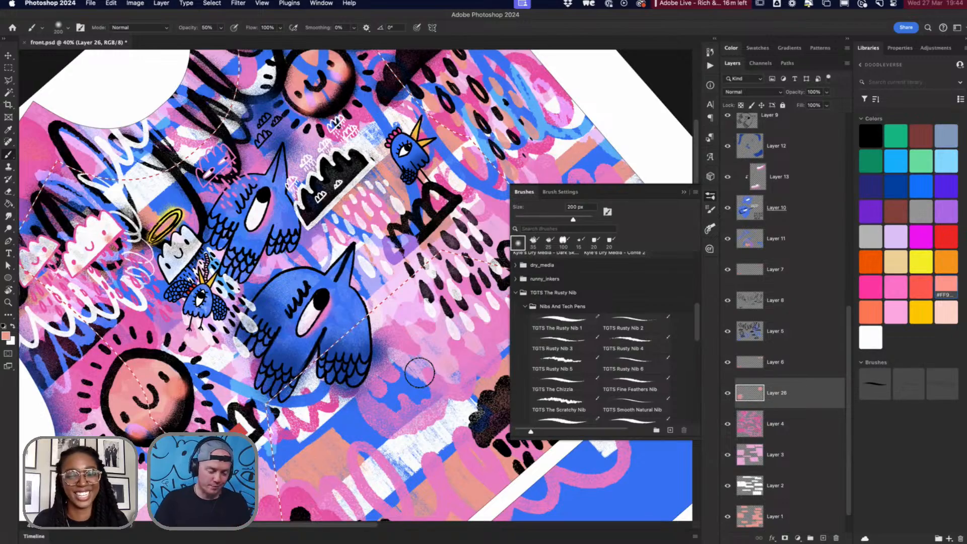
{"action": "scroll", "coordinate": [419, 373], "scroll_direction": "up", "scroll_amount": 5}
{"action": "key", "text": "r"}
{"action": "left_click_drag", "start_coordinate": [407, 339], "coordinate": [427, 328]}
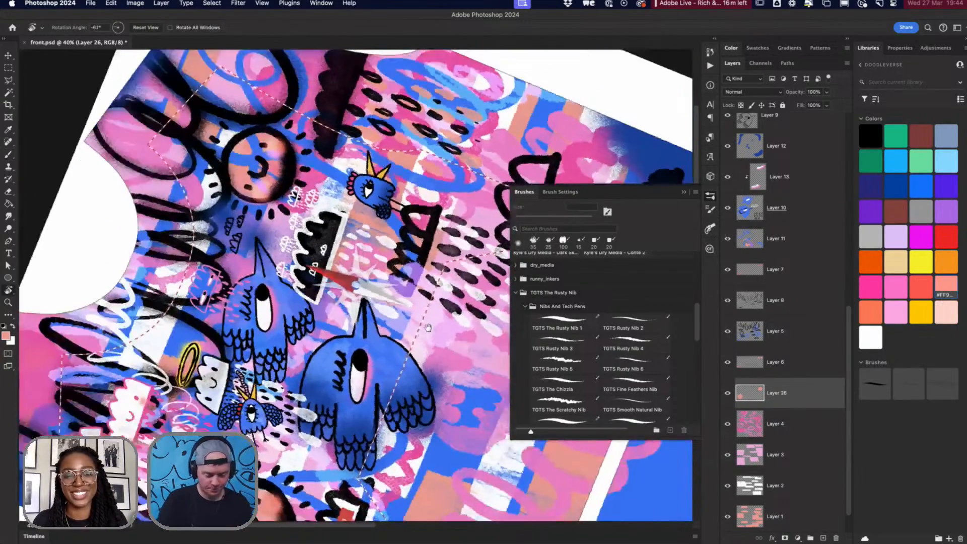
{"action": "key", "text": "Escape"}
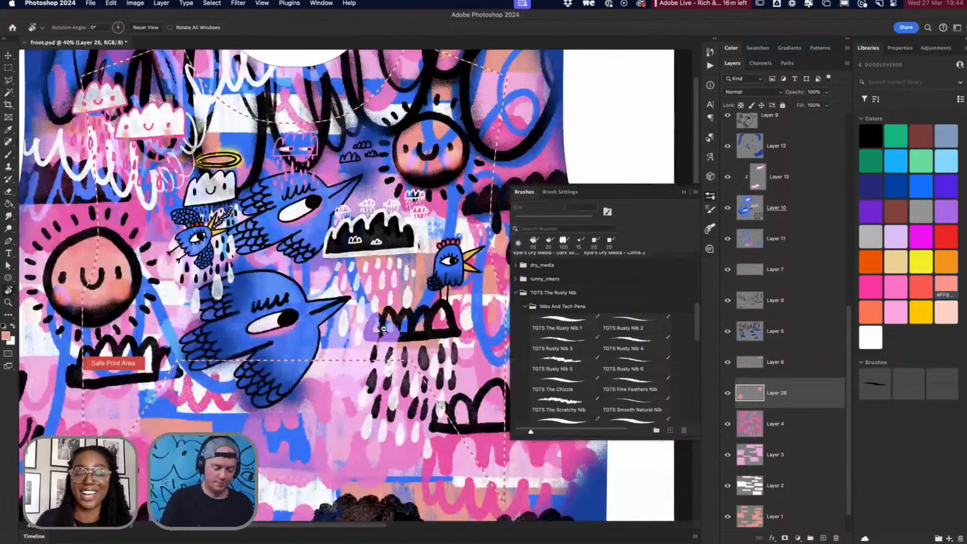
{"action": "scroll", "coordinate": [384, 329], "scroll_direction": "up", "scroll_amount": 5}
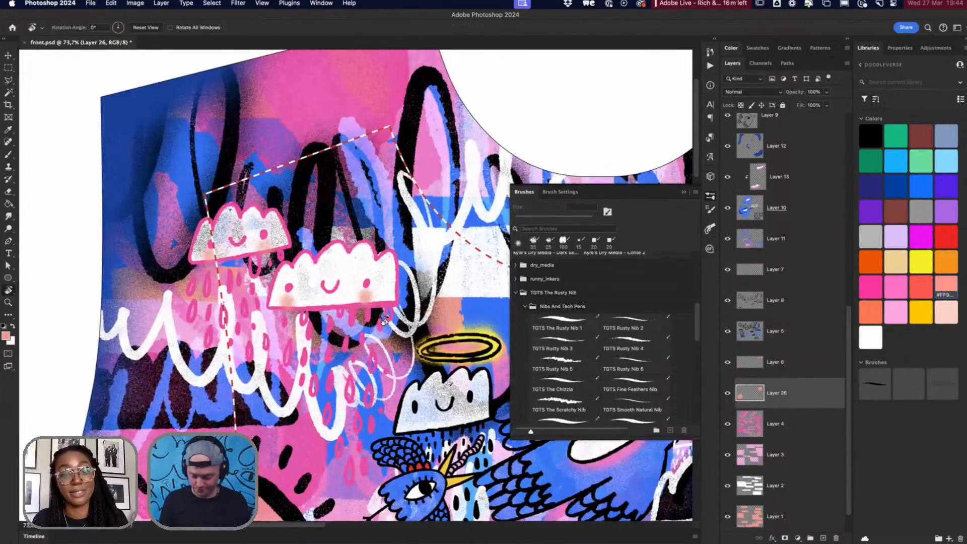
{"action": "scroll", "coordinate": [850, 232], "scroll_direction": "up", "scroll_amount": 10}
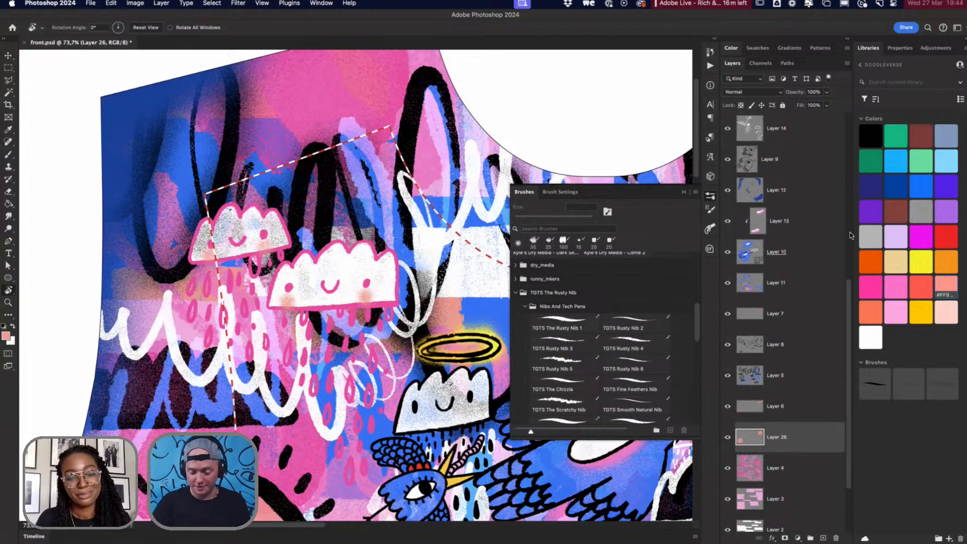
{"action": "left_click", "coordinate": [769, 166]}
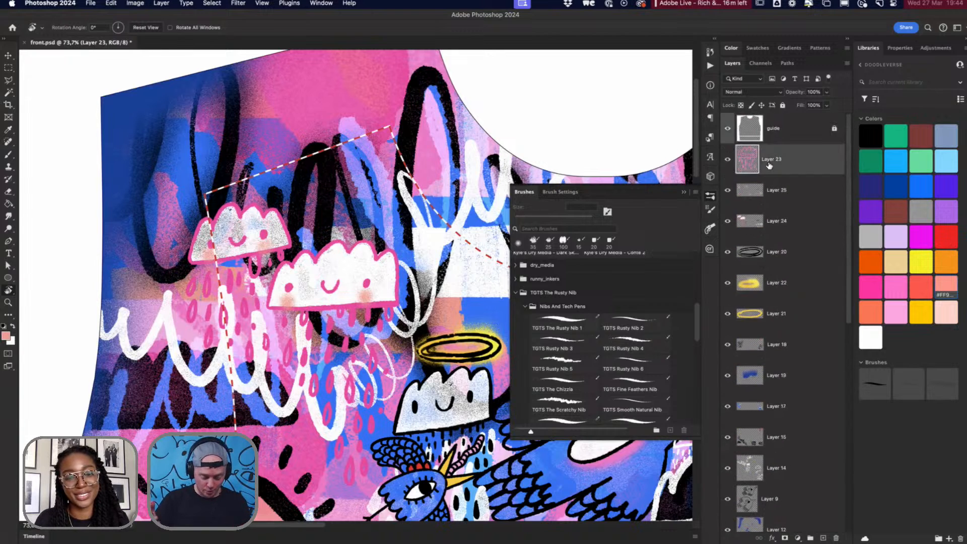
{"action": "key", "text": "b"}
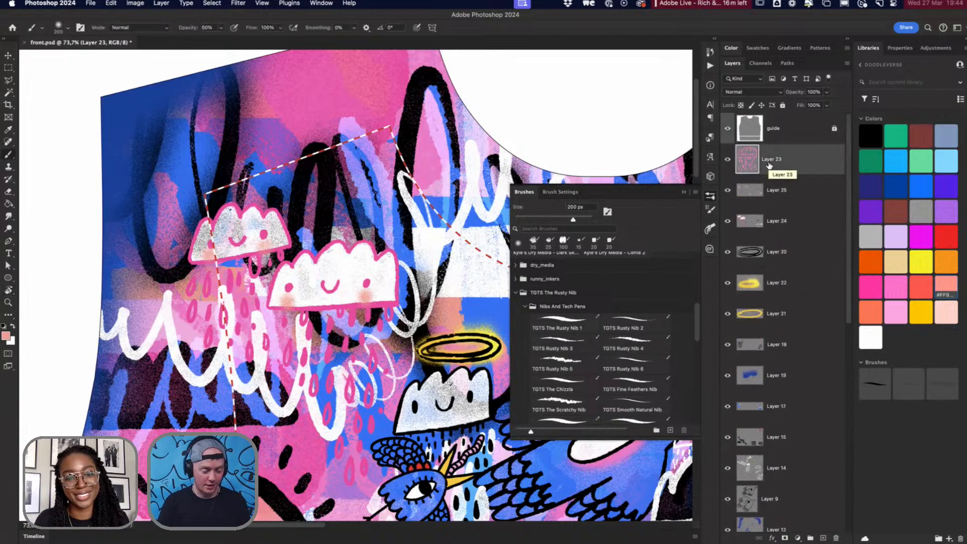
{"action": "left_click", "coordinate": [897, 285]}
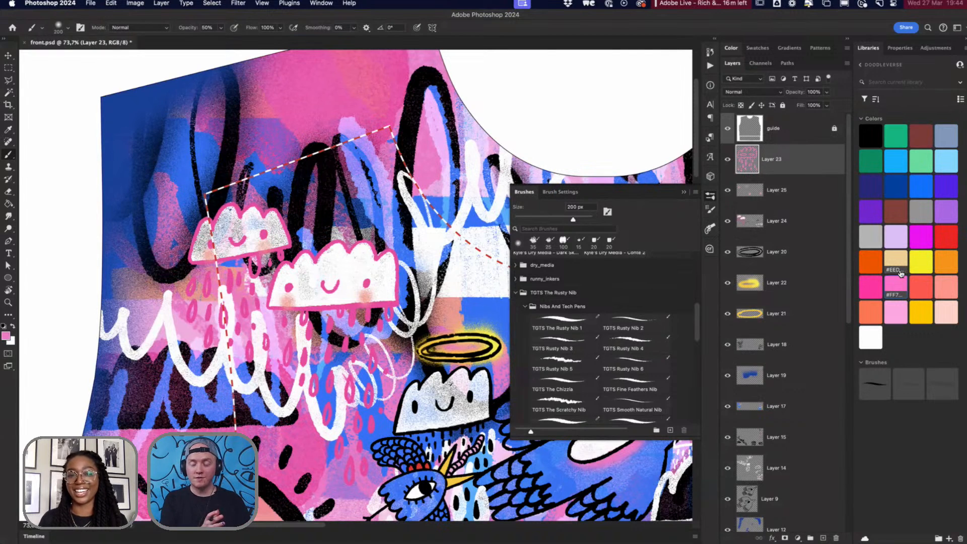
{"action": "left_click", "coordinate": [684, 192]}
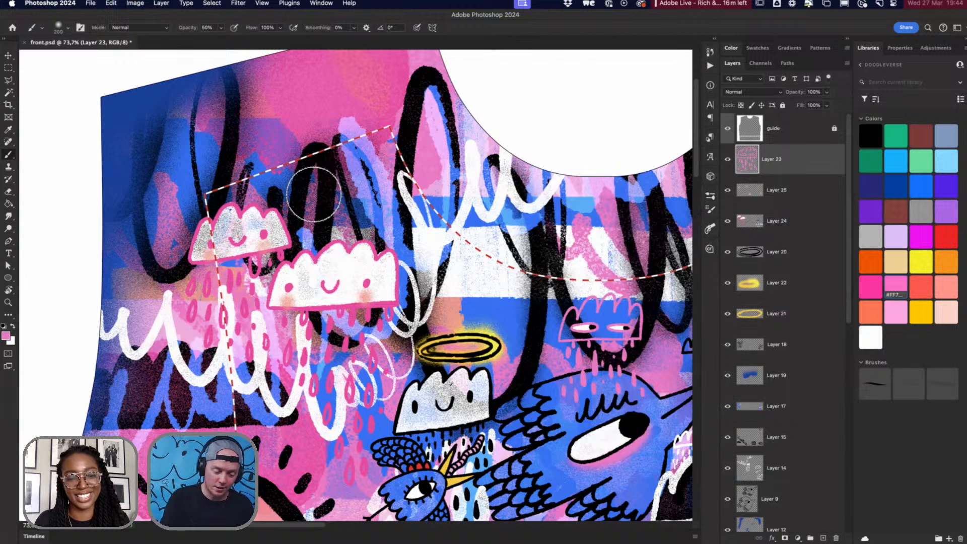
{"action": "mouse_move", "coordinate": [318, 189]}
{"action": "left_mouse_down"}
{"action": "mouse_move", "coordinate": [320, 173]}
{"action": "mouse_move", "coordinate": [325, 212]}
{"action": "left_mouse_up"}
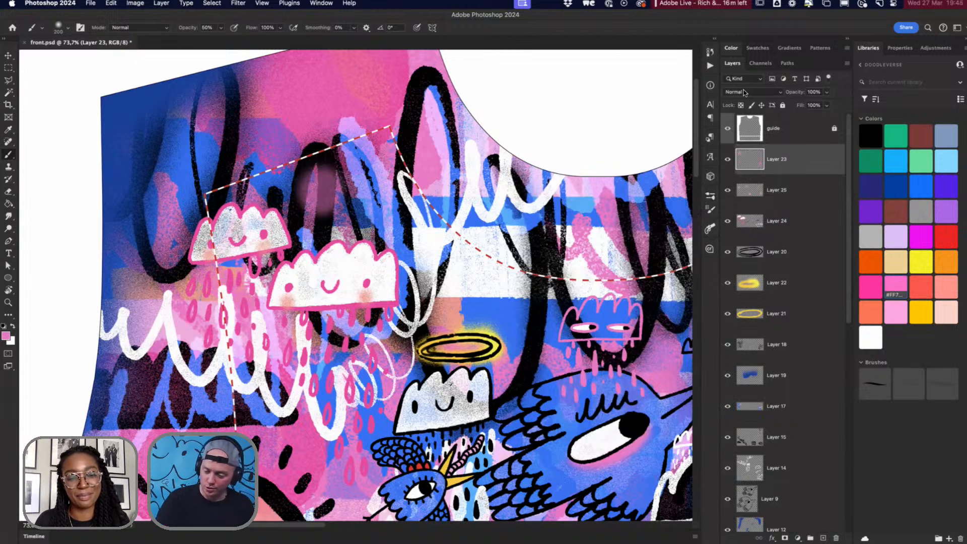
{"action": "key", "text": "super+z"}
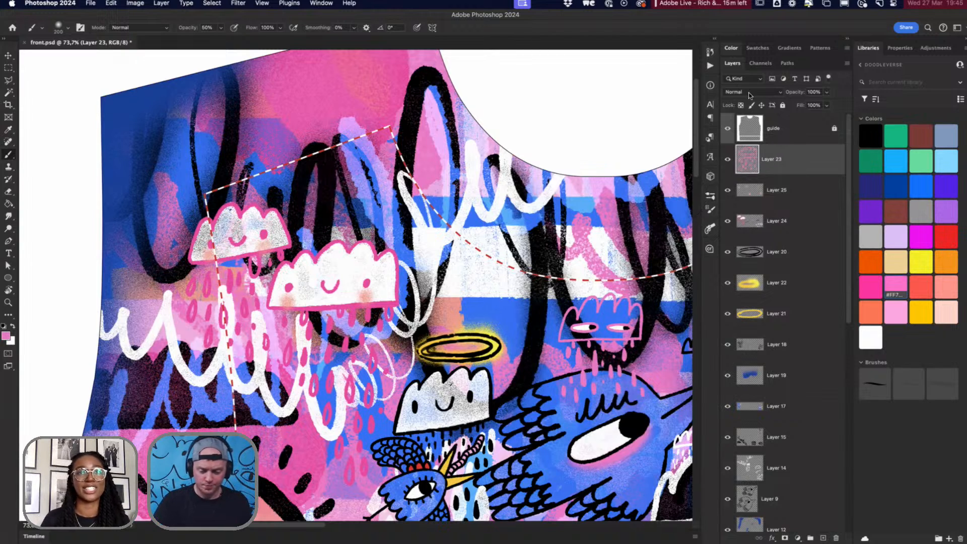
Step: Outline a pink bird with a pointed beak above the two white clouds using TGTS Rusty Nib 4 at 40 px
{"action": "left_click", "coordinate": [712, 199]}
{"action": "left_click", "coordinate": [639, 328]}
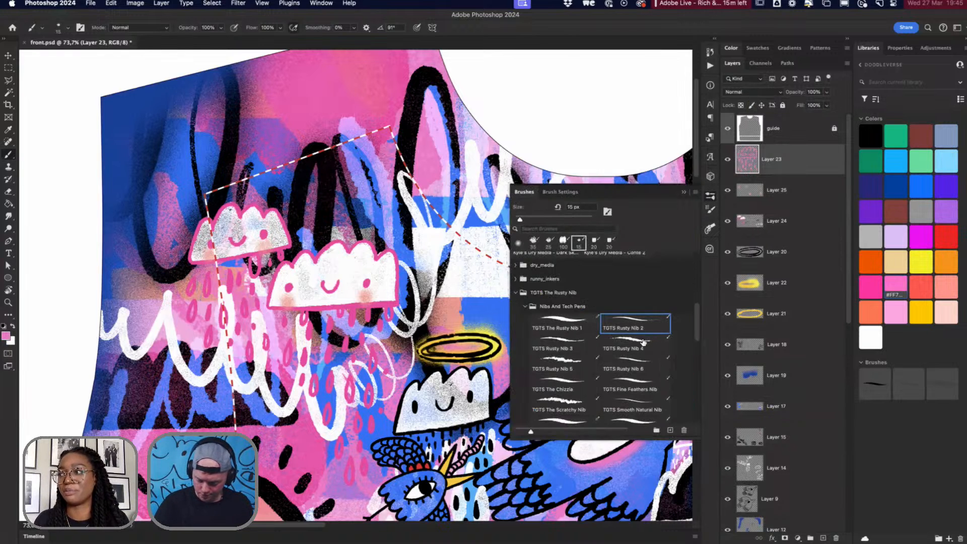
{"action": "left_click", "coordinate": [637, 344]}
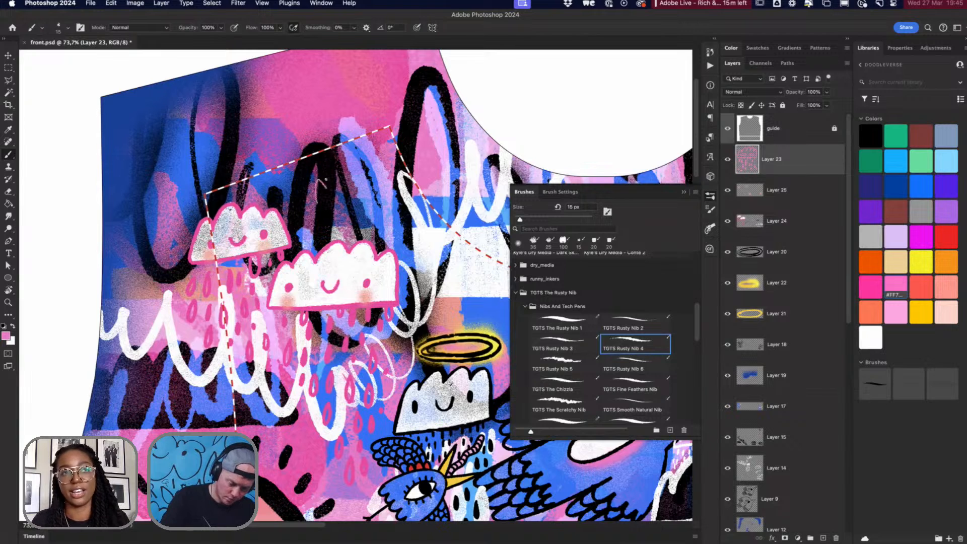
{"action": "key", "text": "bracketright"}
{"action": "key", "text": "bracketright"}
{"action": "key", "text": "bracketright"}
{"action": "key", "text": "bracketright"}
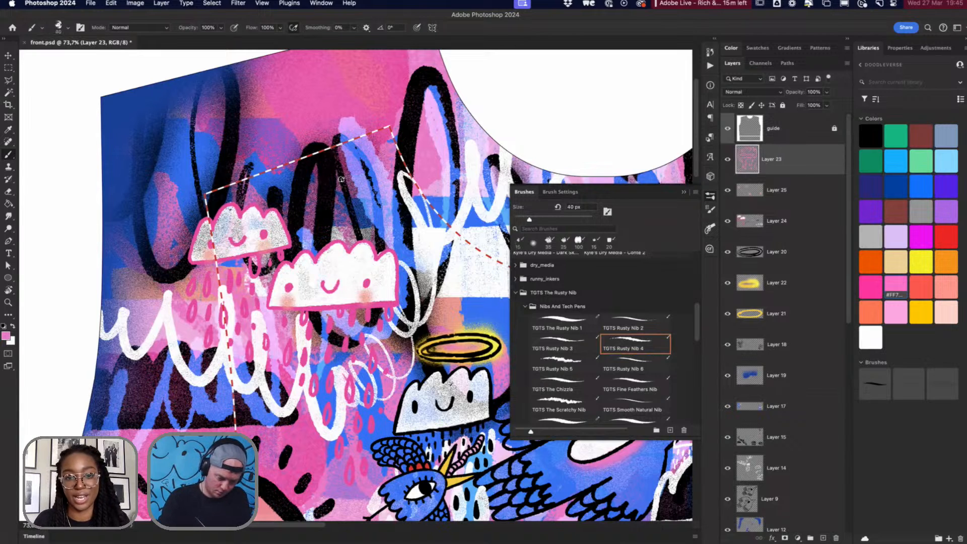
{"action": "mouse_move", "coordinate": [314, 220]}
{"action": "left_mouse_down"}
{"action": "mouse_move", "coordinate": [317, 184]}
{"action": "mouse_move", "coordinate": [327, 189]}
{"action": "mouse_move", "coordinate": [312, 180]}
{"action": "mouse_move", "coordinate": [229, 230]}
{"action": "mouse_move", "coordinate": [280, 233]}
{"action": "mouse_move", "coordinate": [285, 264]}
{"action": "mouse_move", "coordinate": [209, 290]}
{"action": "mouse_move", "coordinate": [227, 314]}
{"action": "mouse_move", "coordinate": [222, 345]}
{"action": "mouse_move", "coordinate": [234, 348]}
{"action": "mouse_move", "coordinate": [260, 315]}
{"action": "left_mouse_up"}
{"action": "key", "text": "r"}
{"action": "key", "text": "b"}
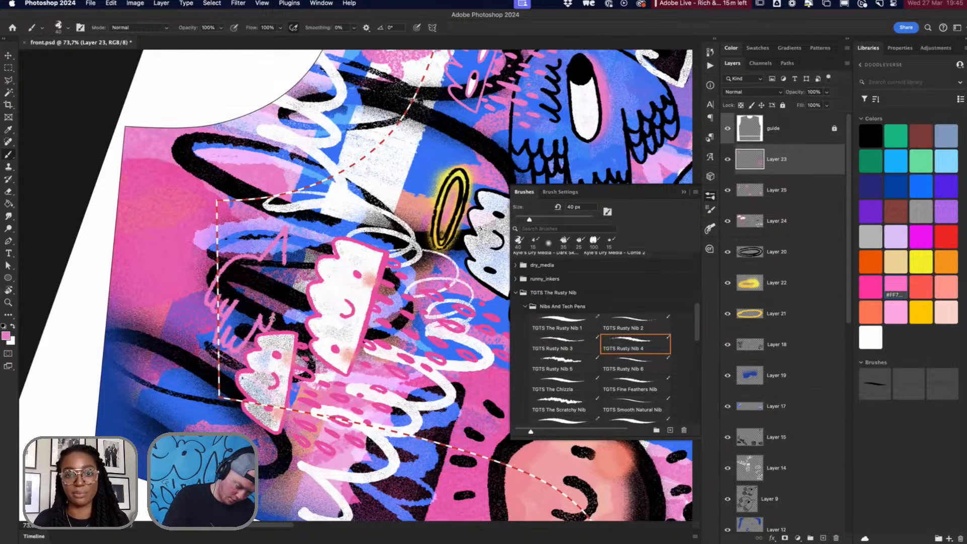
{"action": "mouse_move", "coordinate": [262, 338]}
{"action": "left_mouse_down"}
{"action": "mouse_move", "coordinate": [295, 312]}
{"action": "mouse_move", "coordinate": [282, 262]}
{"action": "left_mouse_up"}
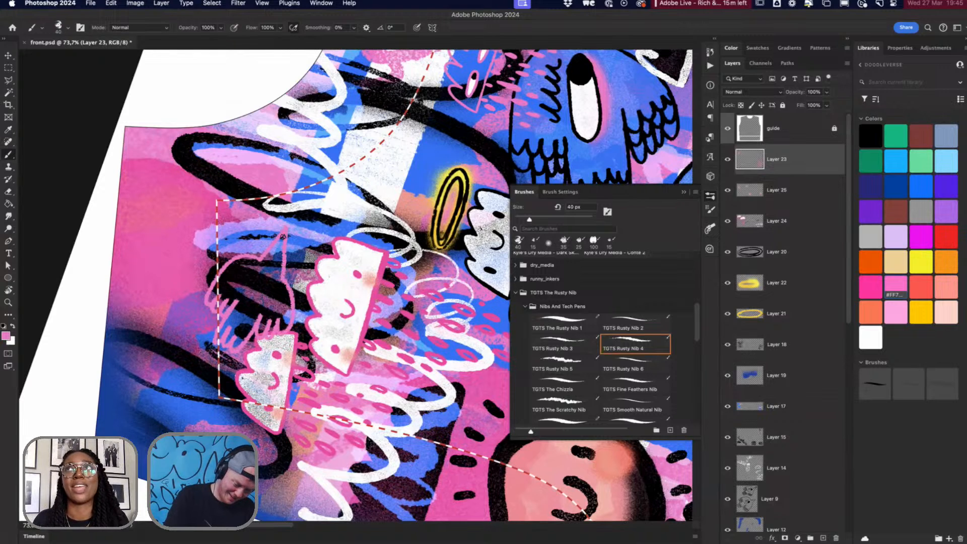
Step: Draw the pink bird's eye and lashes and fill in the feather details on its body
{"action": "mouse_move", "coordinate": [244, 307]}
{"action": "left_mouse_down"}
{"action": "mouse_move", "coordinate": [263, 277]}
{"action": "mouse_move", "coordinate": [233, 290]}
{"action": "mouse_move", "coordinate": [243, 274]}
{"action": "mouse_move", "coordinate": [261, 283]}
{"action": "left_mouse_up"}
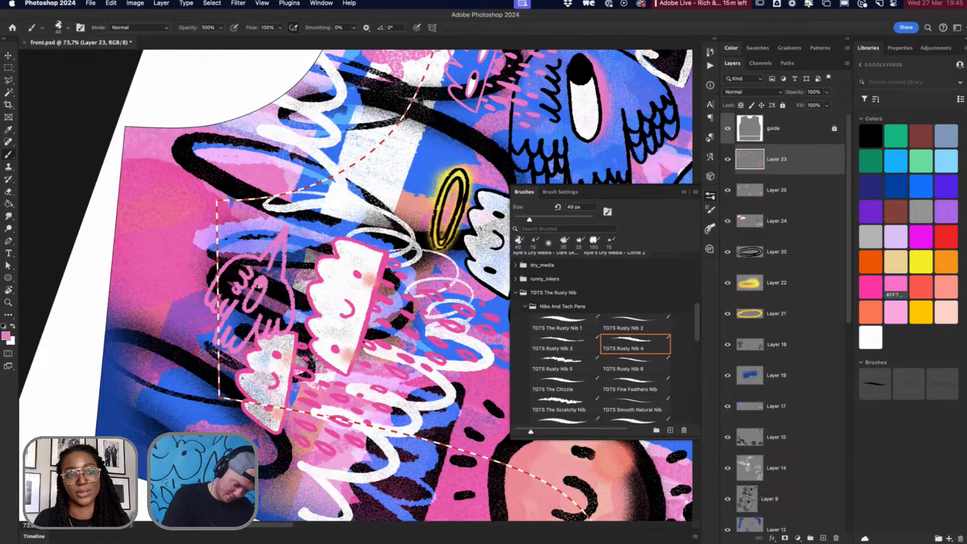
{"action": "mouse_move", "coordinate": [235, 338]}
{"action": "left_mouse_down"}
{"action": "mouse_move", "coordinate": [231, 314]}
{"action": "mouse_move", "coordinate": [228, 329]}
{"action": "mouse_move", "coordinate": [250, 335]}
{"action": "left_mouse_up"}
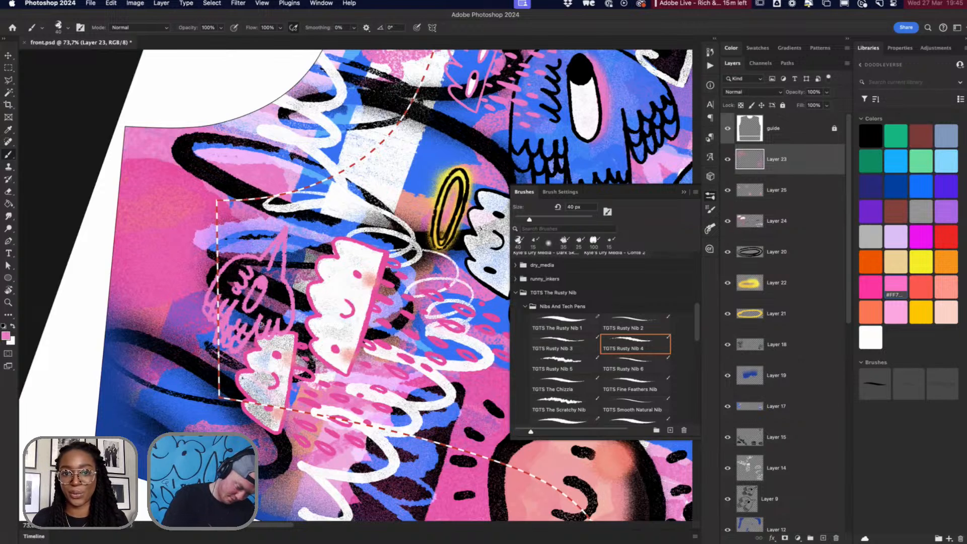
{"action": "mouse_move", "coordinate": [261, 314]}
{"action": "left_mouse_down"}
{"action": "mouse_move", "coordinate": [285, 310]}
{"action": "mouse_move", "coordinate": [322, 262]}
{"action": "mouse_move", "coordinate": [383, 282]}
{"action": "mouse_move", "coordinate": [424, 362]}
{"action": "left_mouse_up"}
Step: Rotate the canvas view to -6° and add a new layer above Layer 23
{"action": "key", "text": "r"}
{"action": "scroll", "coordinate": [424, 362], "scroll_direction": "down", "scroll_amount": 5}
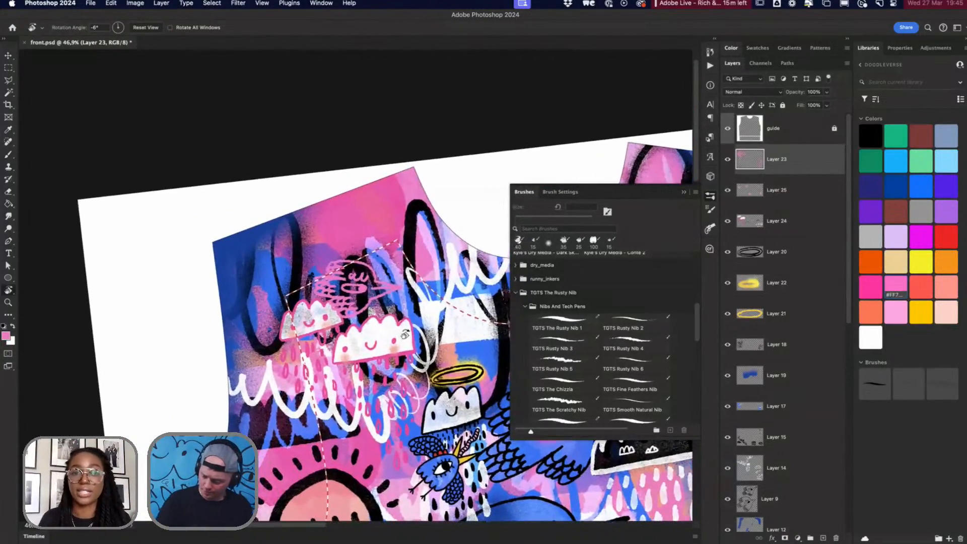
{"action": "left_click", "coordinate": [823, 539]}
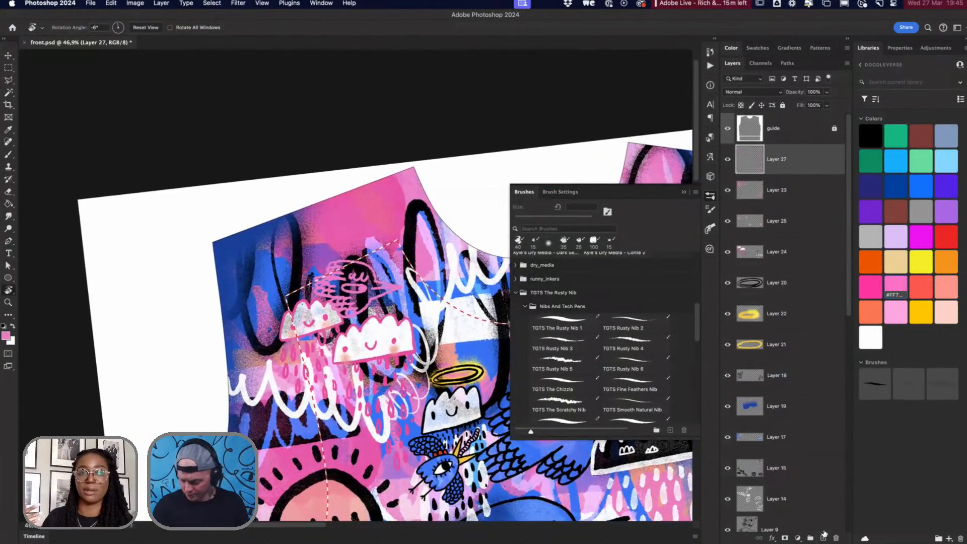
Step: Set Layer 27's blend mode to Screen and pick the soft round brush at 40 px
{"action": "left_click", "coordinate": [743, 92]}
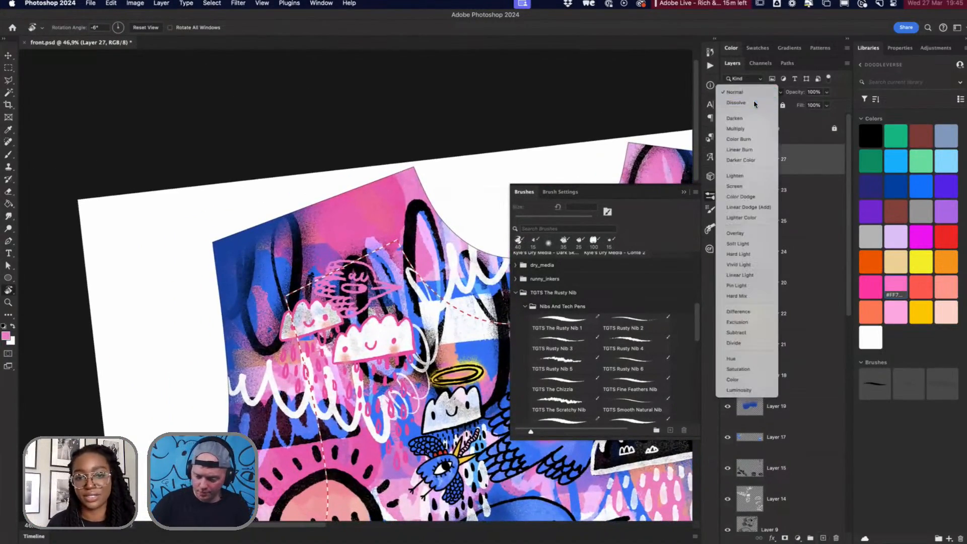
{"action": "left_click", "coordinate": [740, 187]}
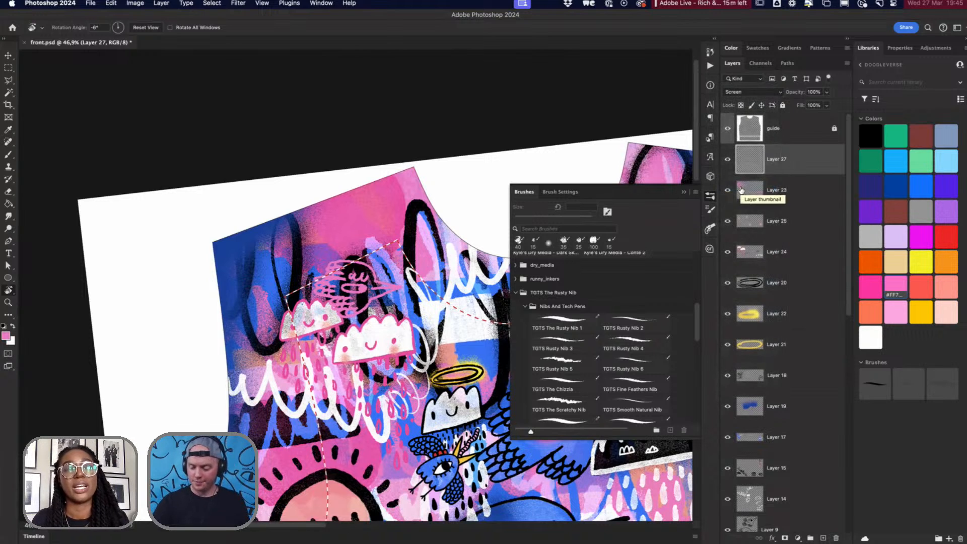
{"action": "left_click", "coordinate": [548, 251]}
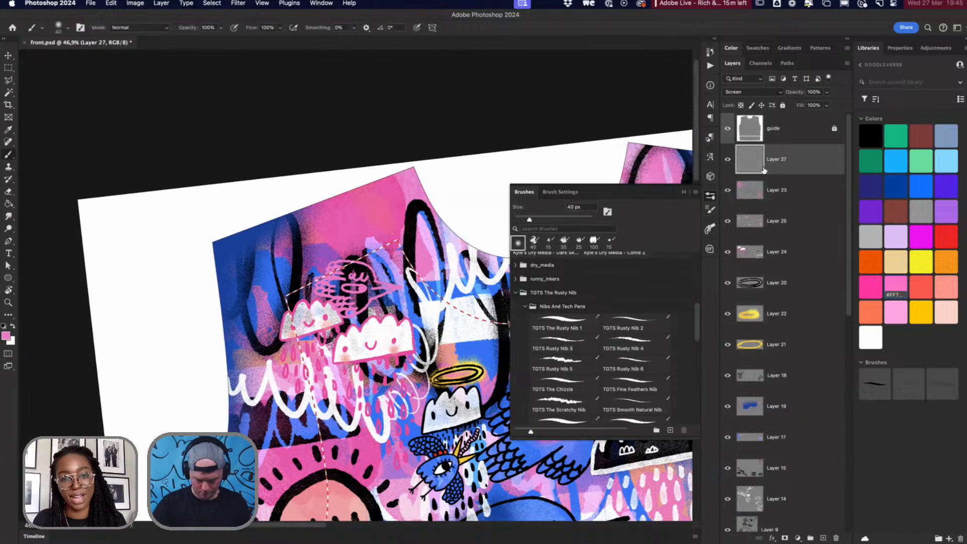
Step: Put Layer 27 into a group blended with Dissolve, and save the document with Layer 27 active
{"action": "key", "text": "super+g"}
{"action": "left_click", "coordinate": [743, 92]}
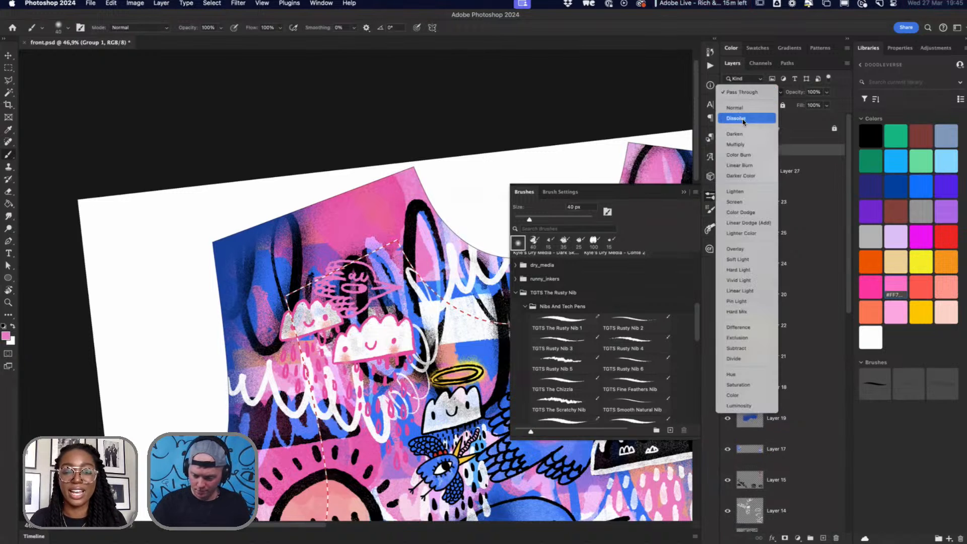
{"action": "key", "text": "Escape"}
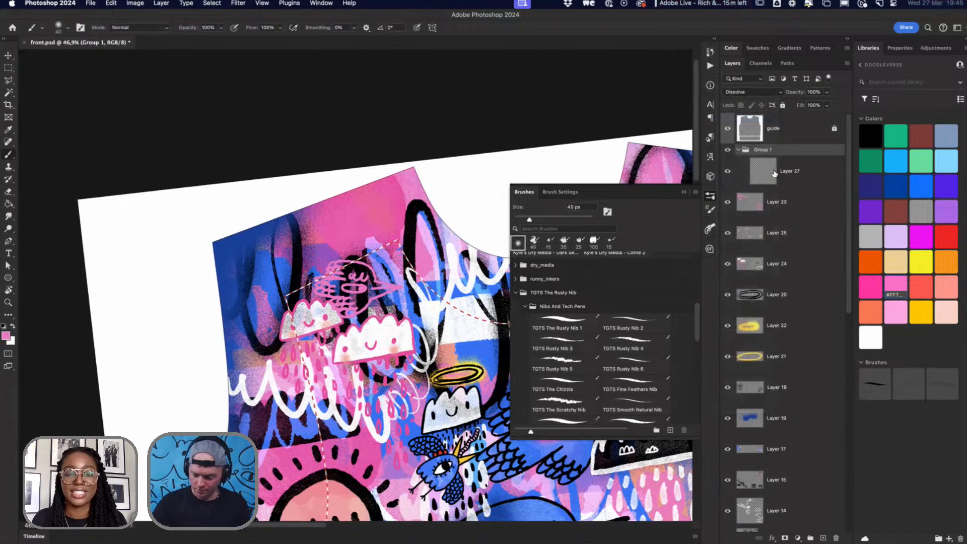
{"action": "left_click", "coordinate": [776, 174]}
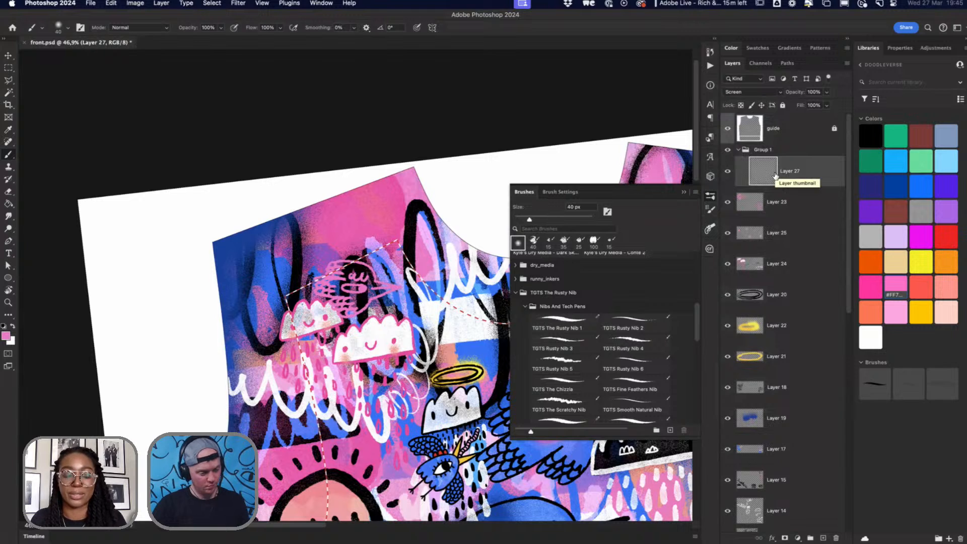
{"action": "key", "text": "super+s"}
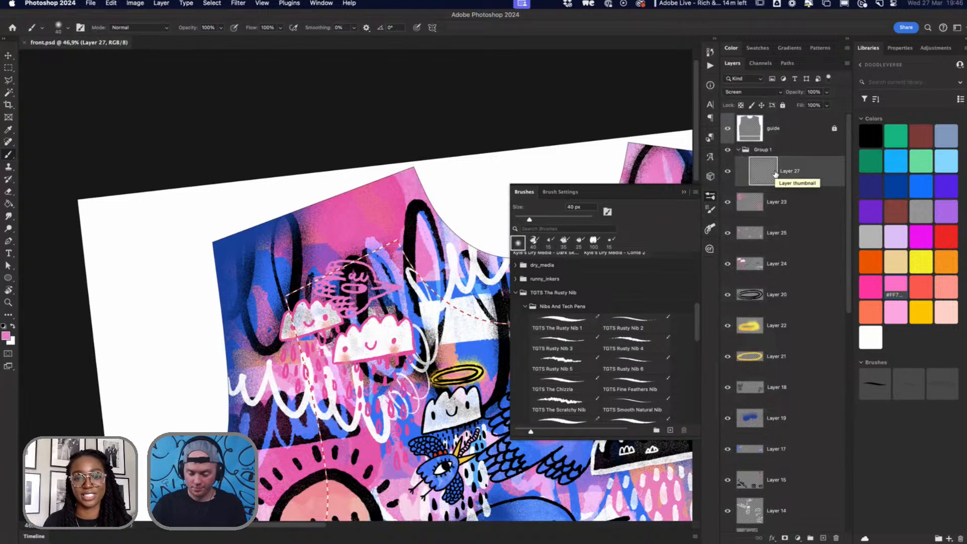
Step: Dab a soft light blue spot on the sweatshirt's left shoulder edge in Layer 27, using the brush at 300 px
{"action": "left_click", "coordinate": [946, 285]}
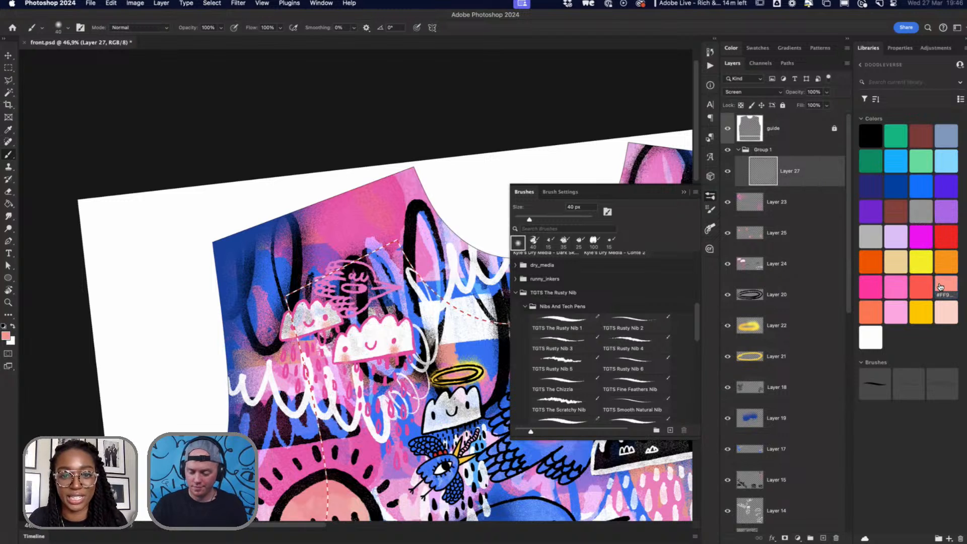
{"action": "left_click", "coordinate": [947, 163]}
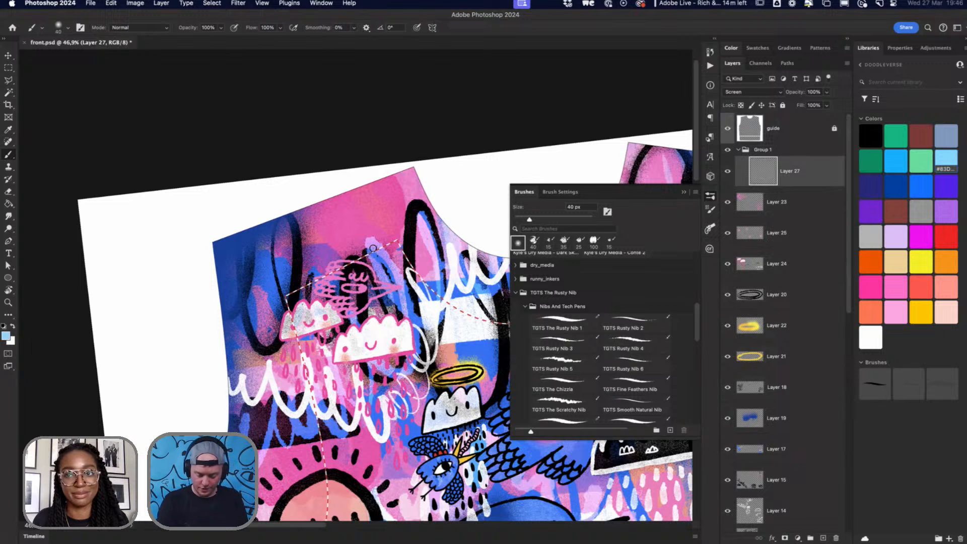
{"action": "key", "text": "bracketright"}
{"action": "key", "text": "bracketright"}
{"action": "key", "text": "bracketright"}
{"action": "key", "text": "bracketright"}
{"action": "key", "text": "bracketright"}
{"action": "key", "text": "bracketright"}
{"action": "key", "text": "bracketright"}
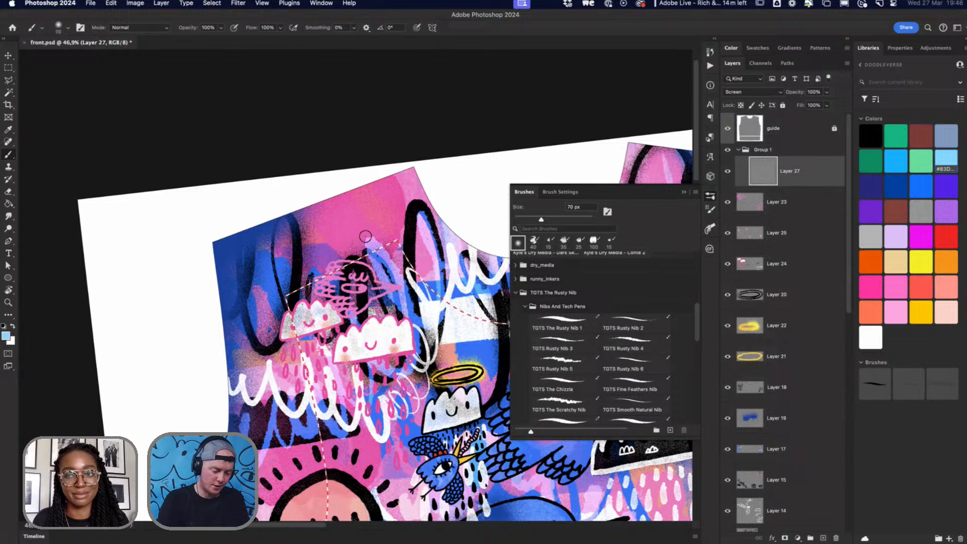
{"action": "key", "text": "bracketright"}
{"action": "key", "text": "bracketright"}
{"action": "key", "text": "bracketright"}
{"action": "key", "text": "bracketright"}
{"action": "key", "text": "bracketright"}
{"action": "left_click_drag", "start_coordinate": [302, 216], "coordinate": [316, 206]}
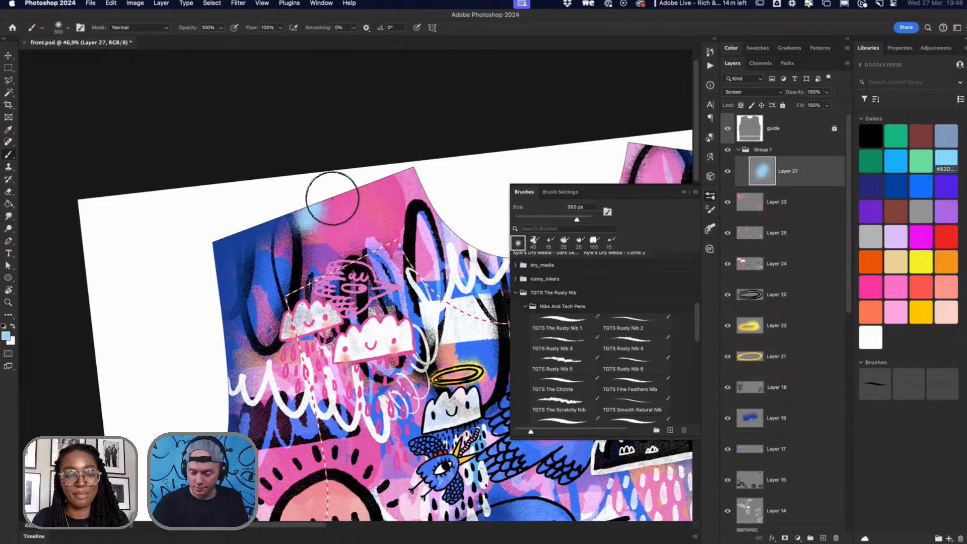
Step: Try the Overlay blend mode on Layer 27 and compare the artwork with the layer and its group hidden and shown
{"action": "left_click", "coordinate": [751, 92]}
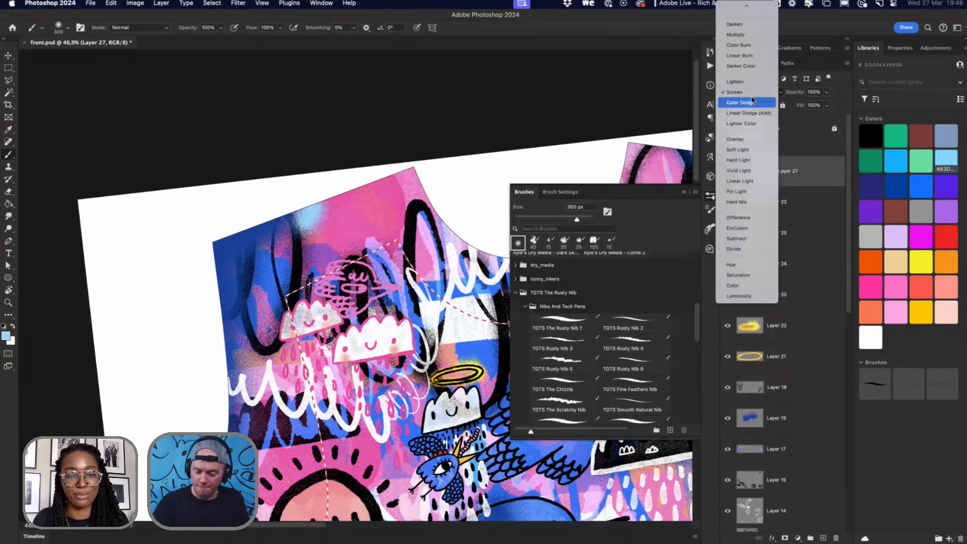
{"action": "left_click", "coordinate": [736, 139]}
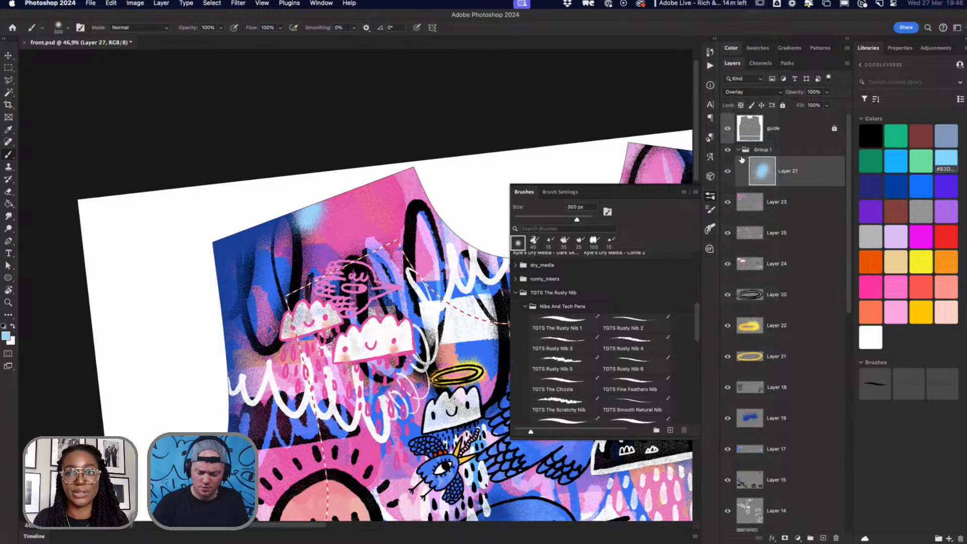
{"action": "left_click", "coordinate": [728, 172]}
{"action": "left_click", "coordinate": [728, 171]}
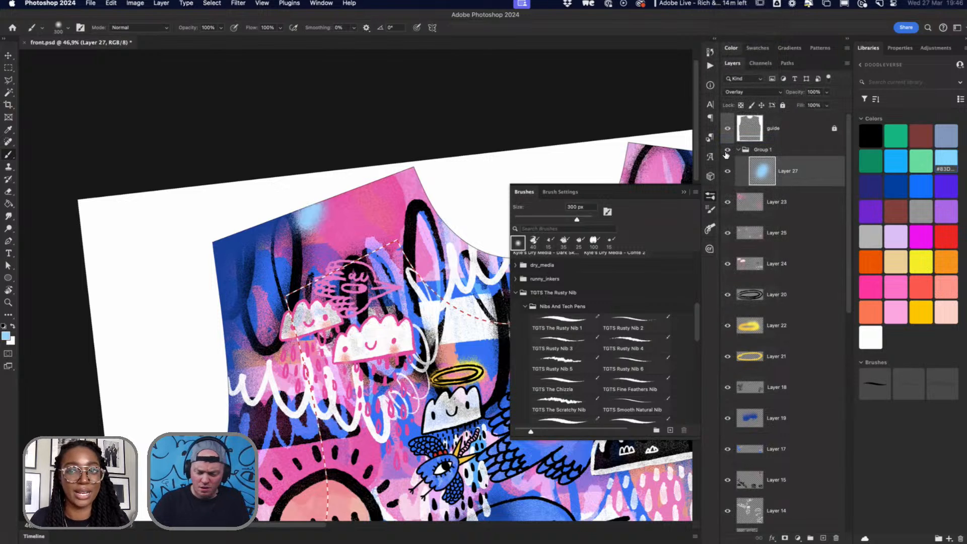
{"action": "left_click", "coordinate": [727, 150]}
{"action": "left_click", "coordinate": [728, 150]}
Step: Set the blend mode of Layer 27 inside Group 1 to Dissolve
{"action": "left_click", "coordinate": [765, 150]}
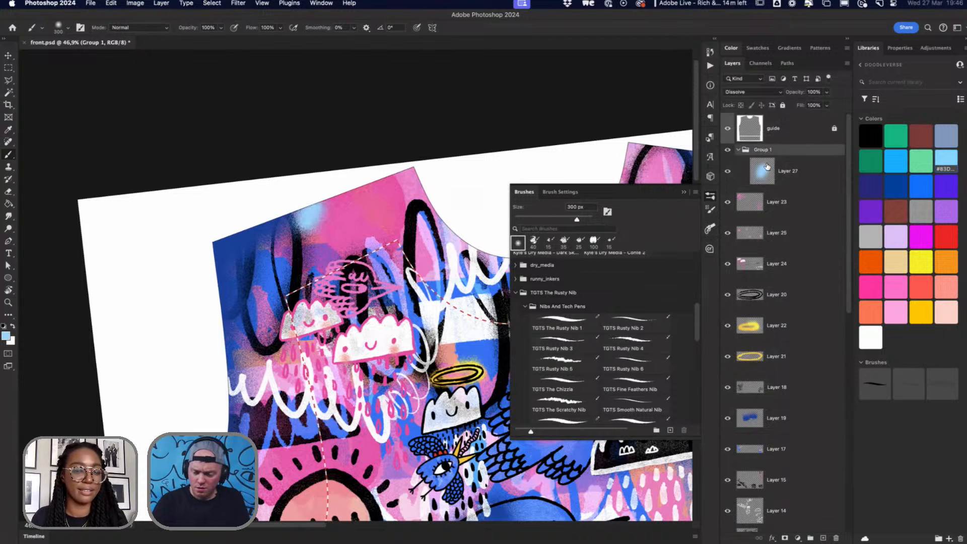
{"action": "left_click", "coordinate": [768, 166]}
{"action": "left_click", "coordinate": [753, 92]}
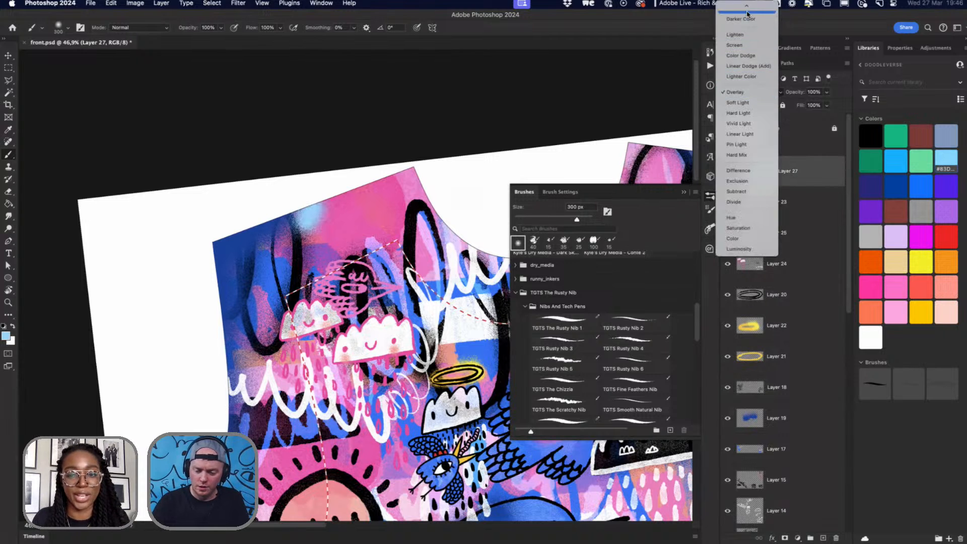
{"action": "scroll", "coordinate": [750, 93], "scroll_direction": "up", "scroll_amount": 3}
{"action": "left_click", "coordinate": [740, 27]}
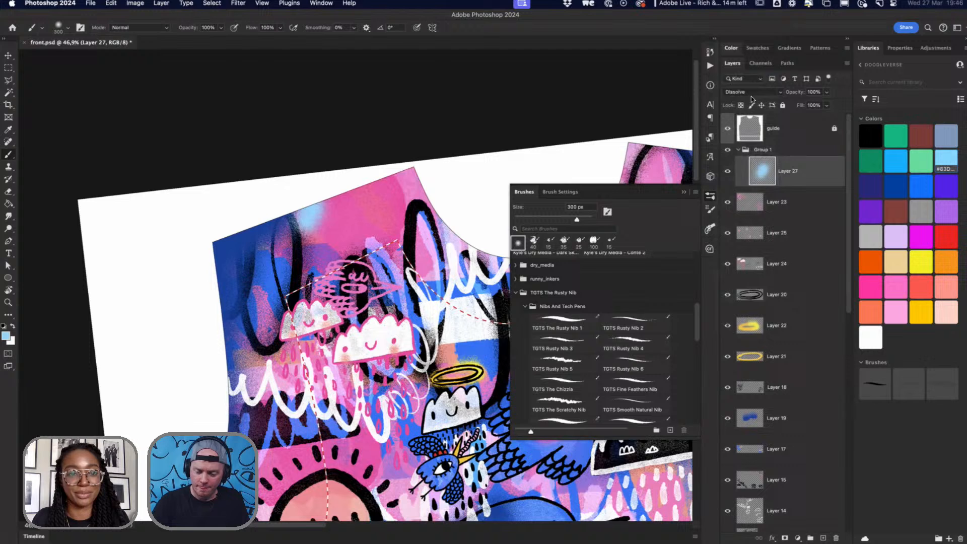
Step: Try the Screen blend mode on Group 1, then set the group to Lighten
{"action": "left_click", "coordinate": [764, 151]}
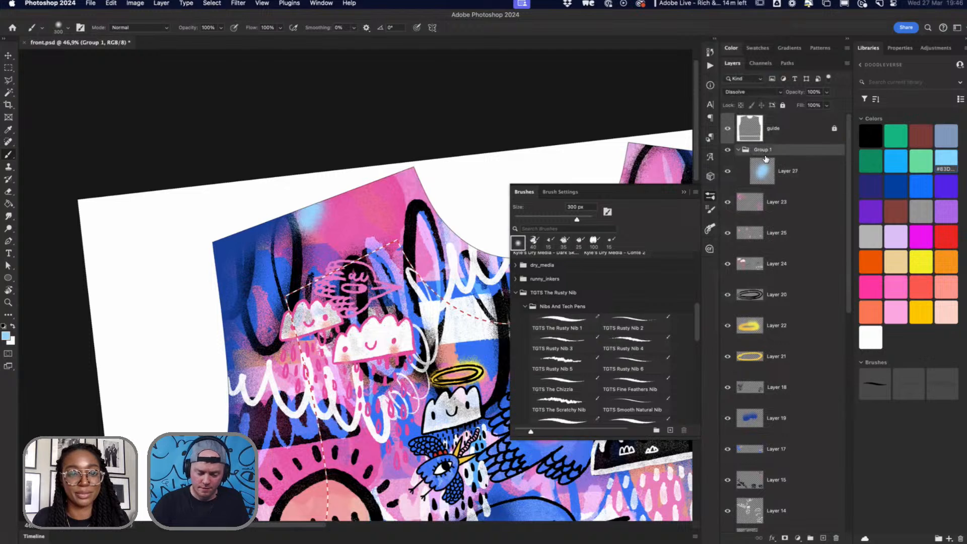
{"action": "left_click", "coordinate": [750, 93]}
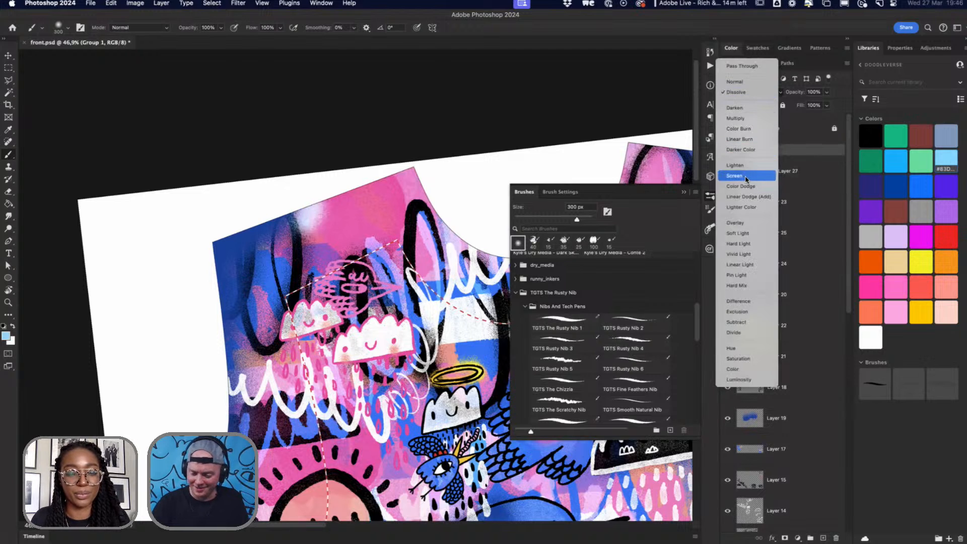
{"action": "left_click", "coordinate": [746, 180]}
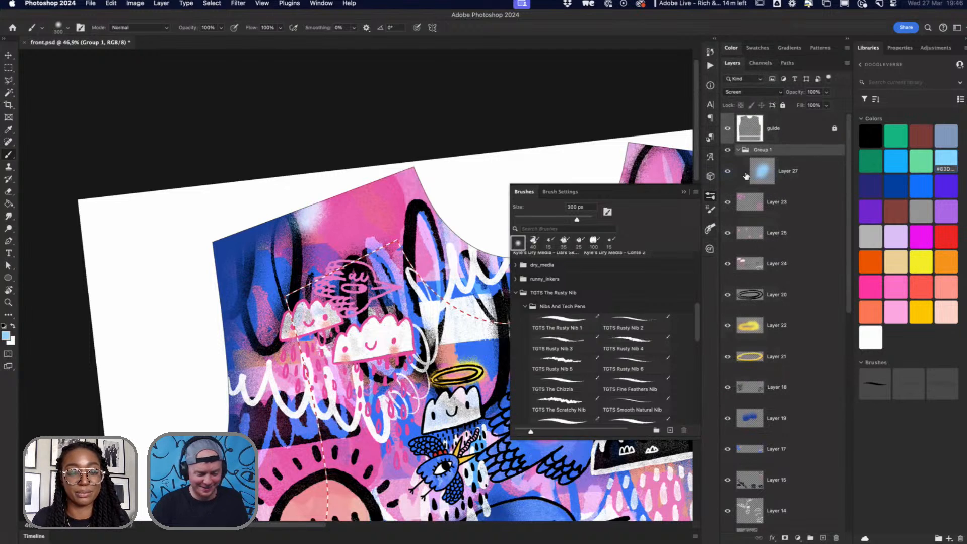
{"action": "left_click", "coordinate": [743, 94]}
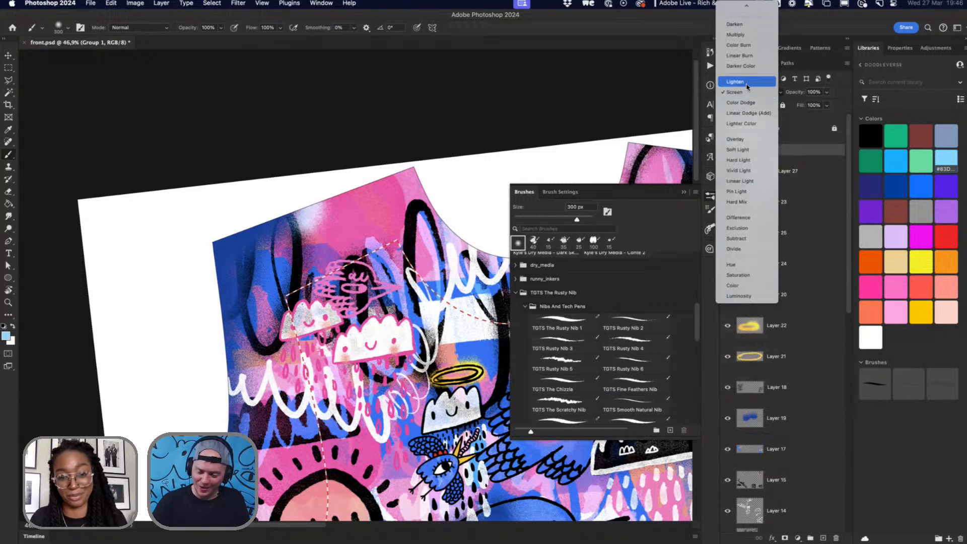
{"action": "left_click", "coordinate": [744, 83]}
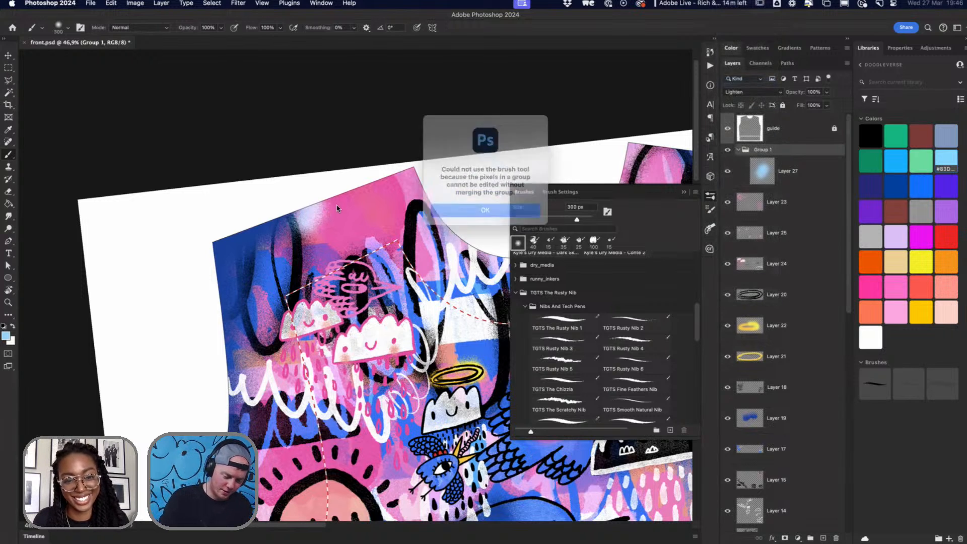
{"action": "key", "text": "Return"}
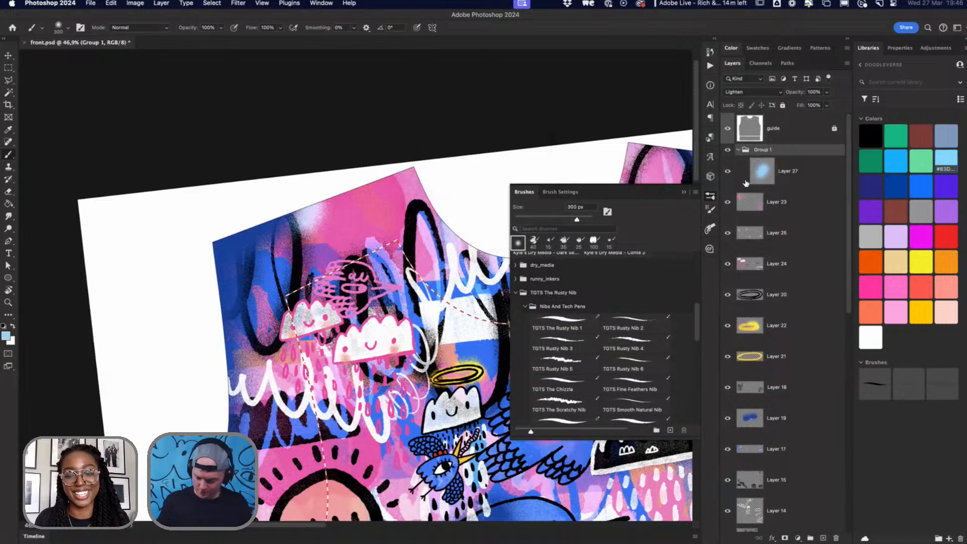
Step: Spray light blue beside the left neckline corner on Layer 27 at 50% brush opacity, starting with a 400 px brush
{"action": "left_click", "coordinate": [747, 168]}
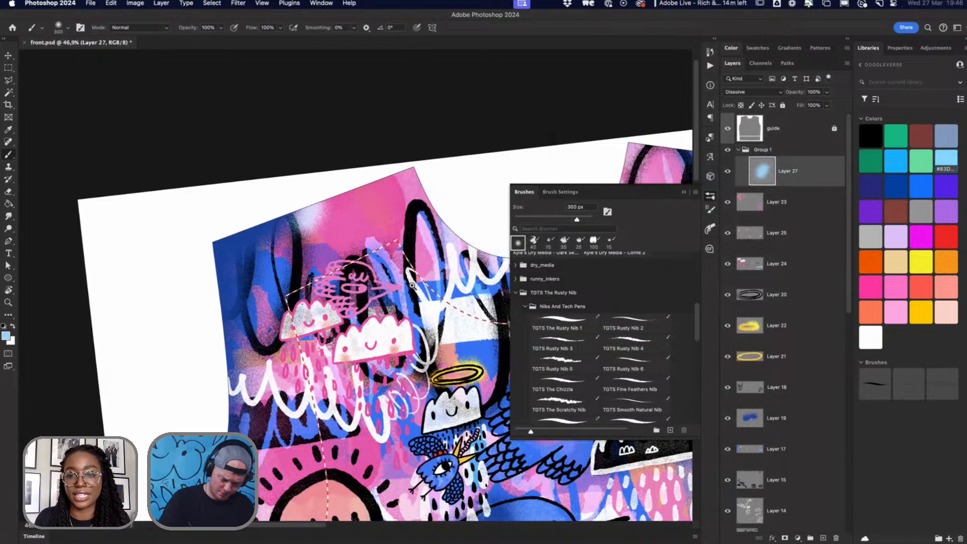
{"action": "scroll", "coordinate": [381, 186], "scroll_direction": "down", "scroll_amount": 2}
{"action": "scroll", "coordinate": [389, 266], "scroll_direction": "down", "scroll_amount": 1}
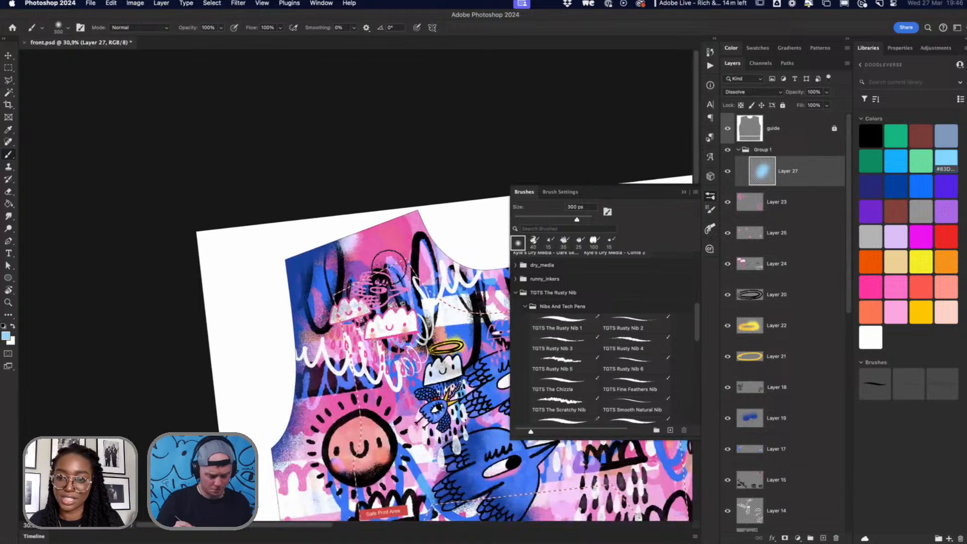
{"action": "key", "text": "5"}
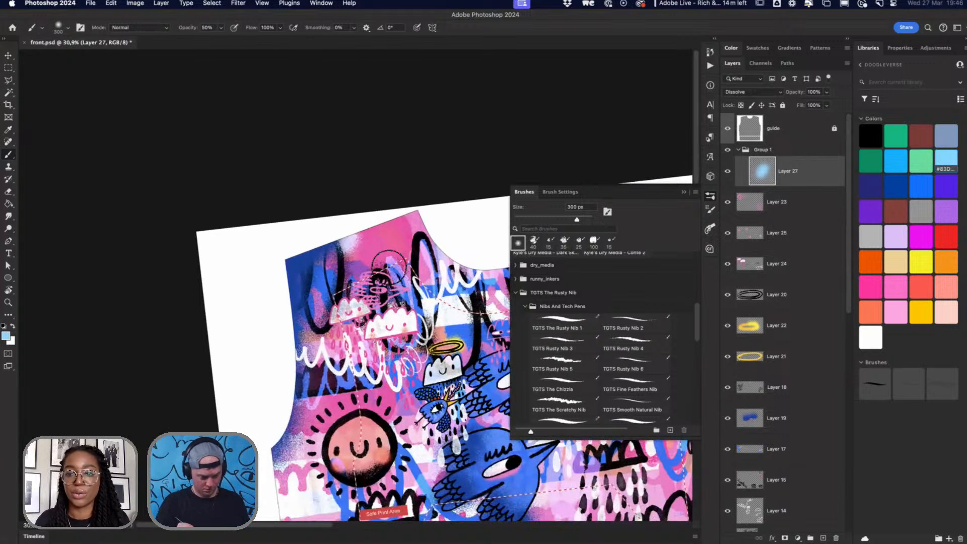
{"action": "key", "text": "bracketright"}
{"action": "key", "text": "bracketright"}
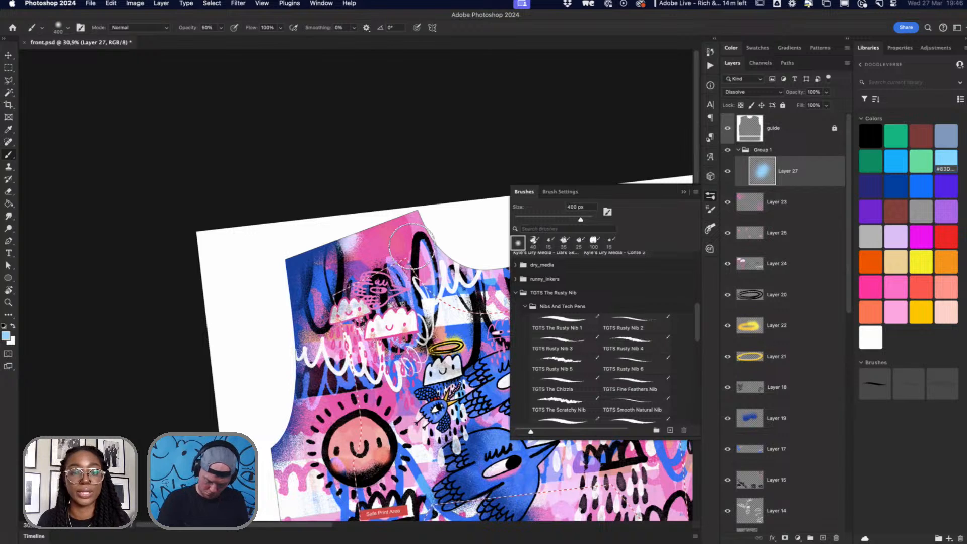
{"action": "mouse_move", "coordinate": [402, 211]}
{"action": "left_mouse_down"}
{"action": "mouse_move", "coordinate": [431, 246]}
{"action": "mouse_move", "coordinate": [406, 234]}
{"action": "mouse_move", "coordinate": [435, 257]}
{"action": "left_mouse_up"}
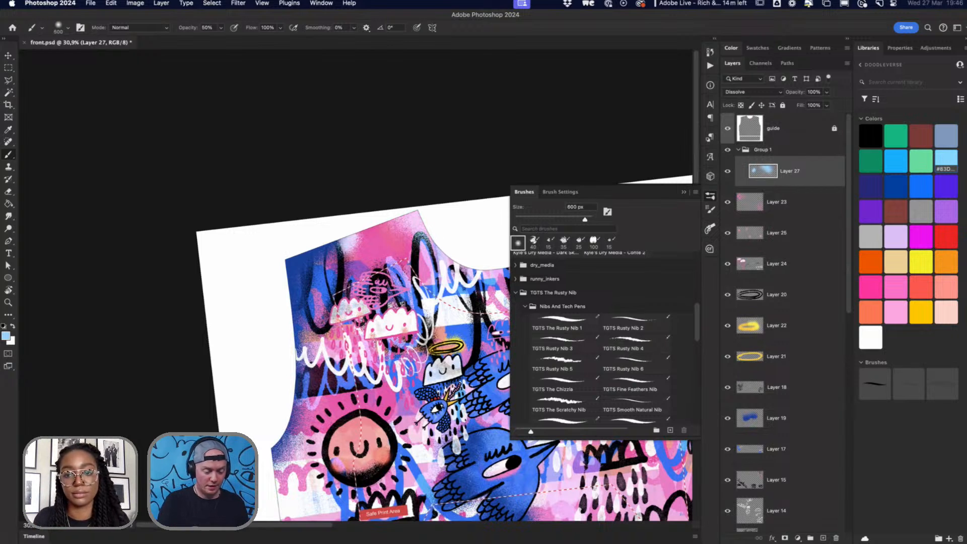
Step: Spray more light blue along the left shoulder and side edge and over the right side of the front with the 600 px brush
{"action": "left_click_drag", "start_coordinate": [287, 287], "coordinate": [310, 252]}
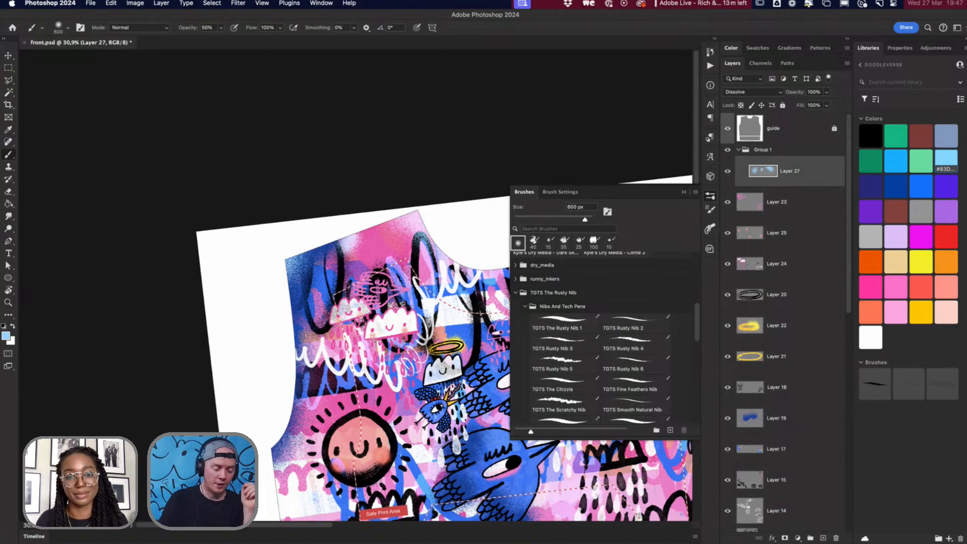
{"action": "left_click_drag", "start_coordinate": [305, 373], "coordinate": [304, 302]}
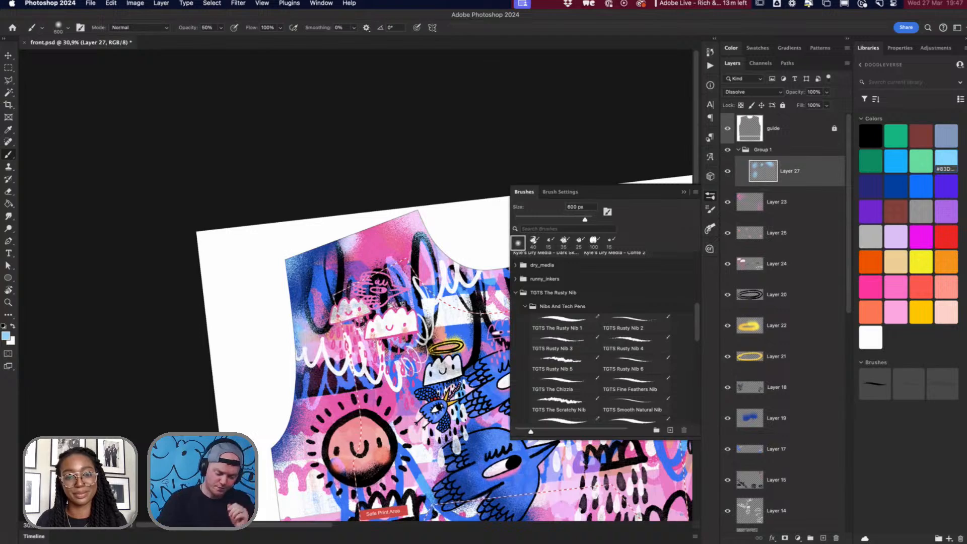
{"action": "left_click_drag", "start_coordinate": [456, 417], "coordinate": [372, 365]}
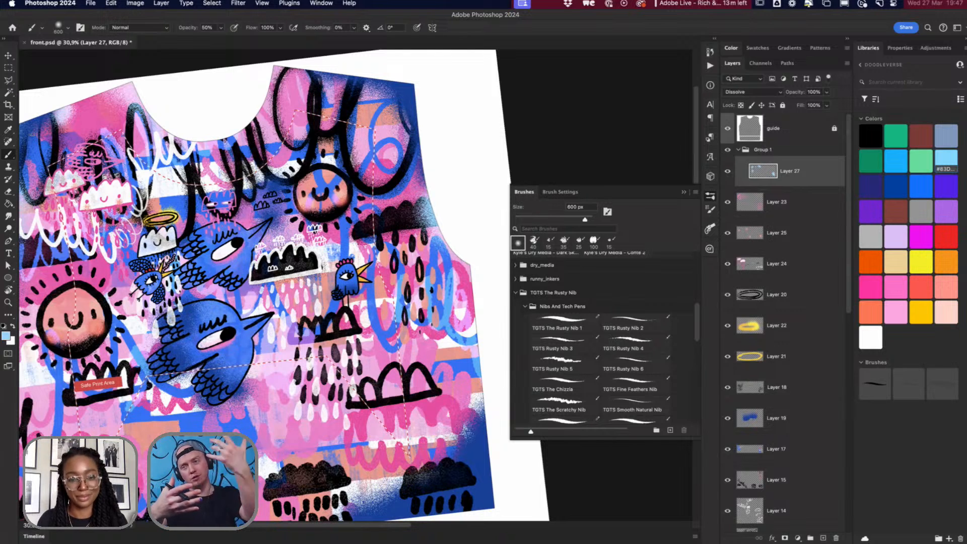
{"action": "left_click_drag", "start_coordinate": [387, 389], "coordinate": [485, 368]}
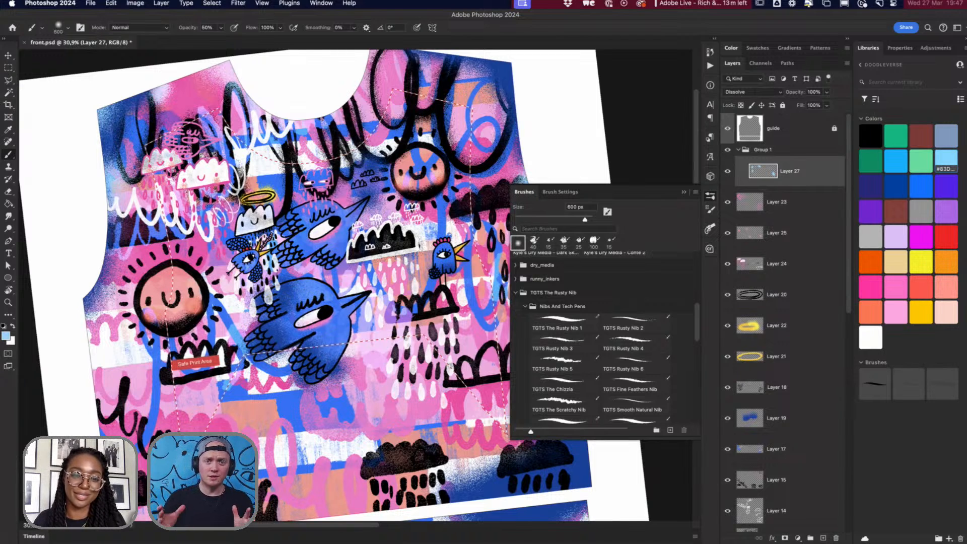
Step: Add a new layer and move it out of Group 1 so it sits directly above the group
{"action": "left_click", "coordinate": [771, 150]}
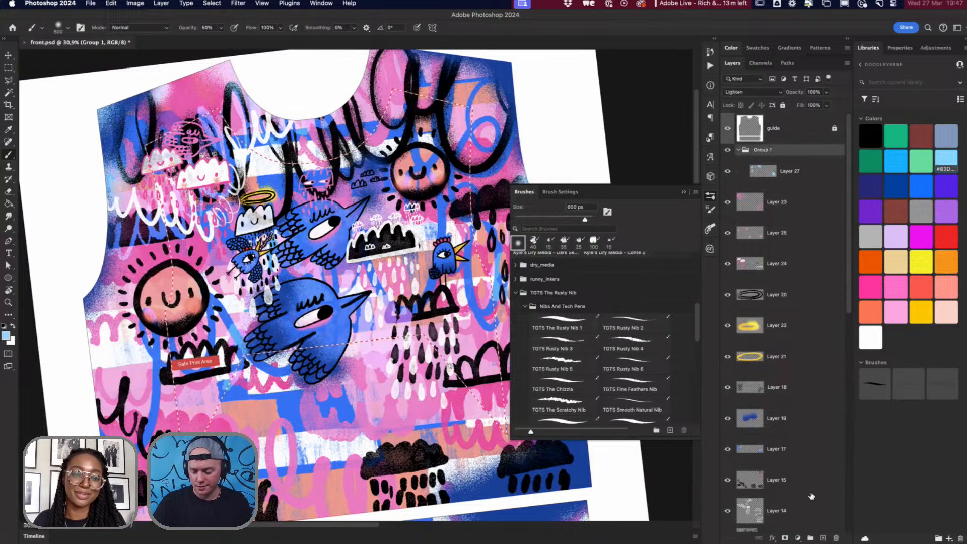
{"action": "left_click", "coordinate": [824, 538]}
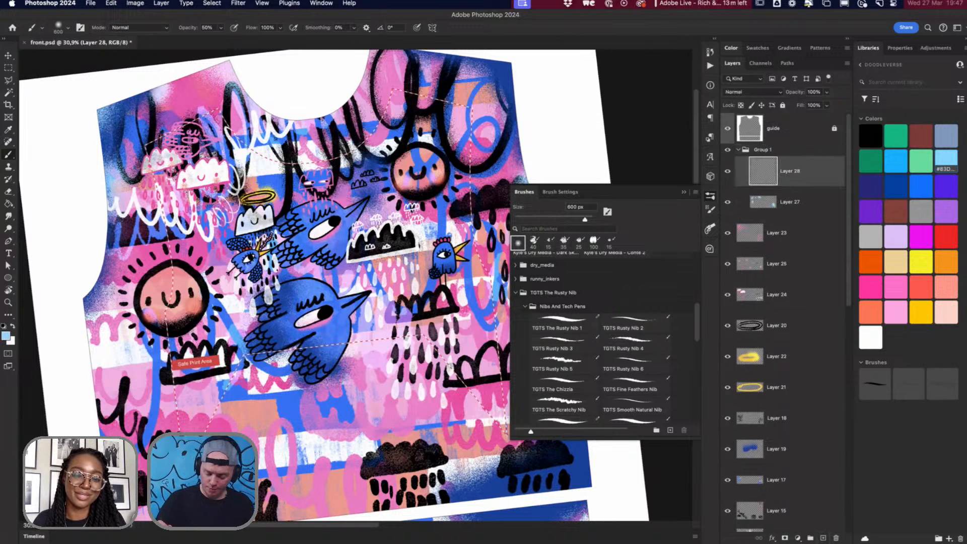
{"action": "key", "text": "super+bracketright"}
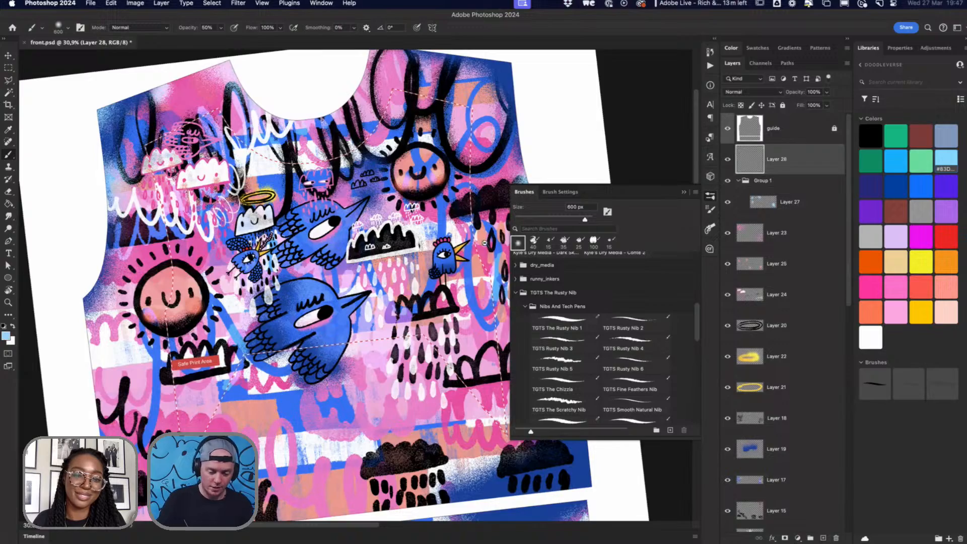
Step: Draw a small bird's black body outline with TGTS Rusty Nib 2 at 25 px, between the lower sun and the large blue bird
{"action": "scroll", "coordinate": [466, 227], "scroll_direction": "up", "scroll_amount": 2}
{"action": "mouse_move", "coordinate": [354, 339]}
{"action": "left_mouse_down"}
{"action": "mouse_move", "coordinate": [437, 305]}
{"action": "mouse_move", "coordinate": [454, 287]}
{"action": "left_mouse_up"}
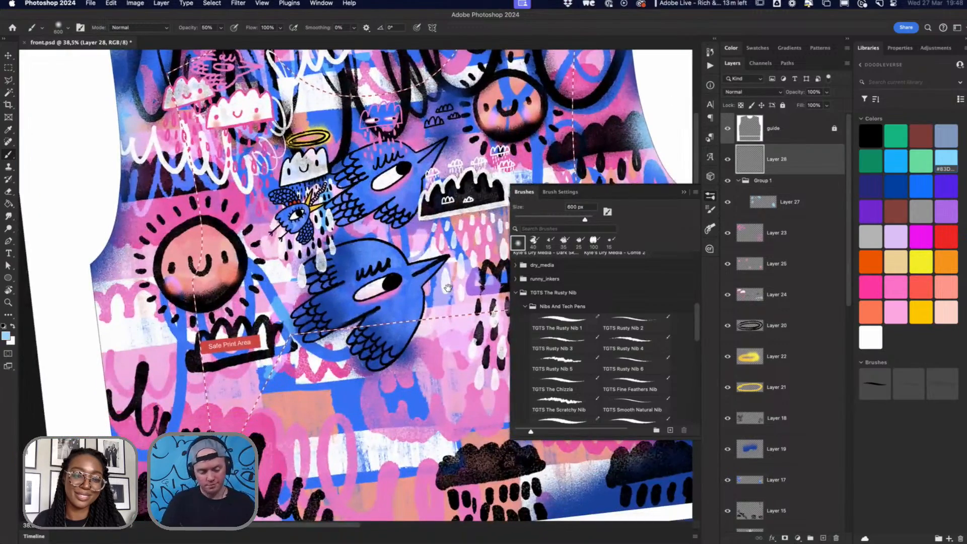
{"action": "scroll", "coordinate": [272, 315], "scroll_direction": "up", "scroll_amount": 5}
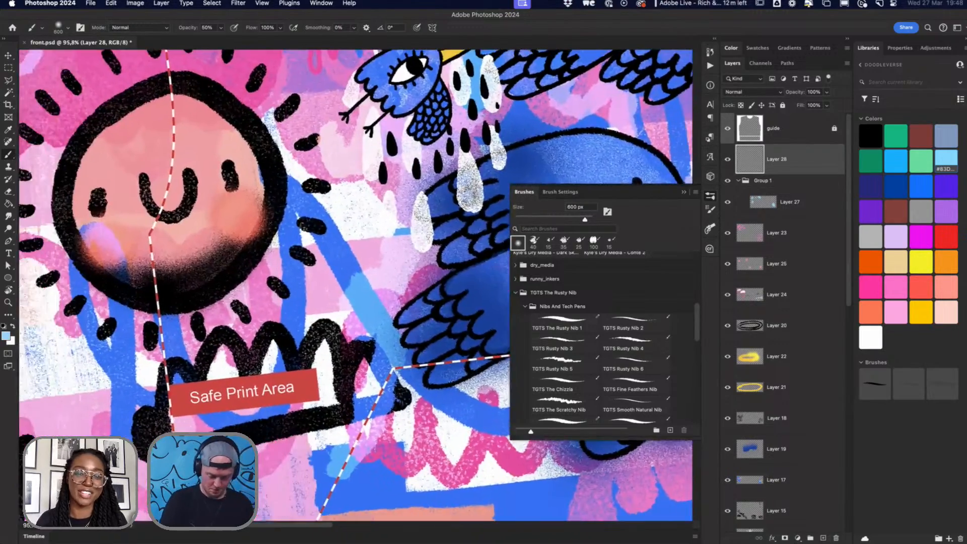
{"action": "left_click", "coordinate": [633, 324]}
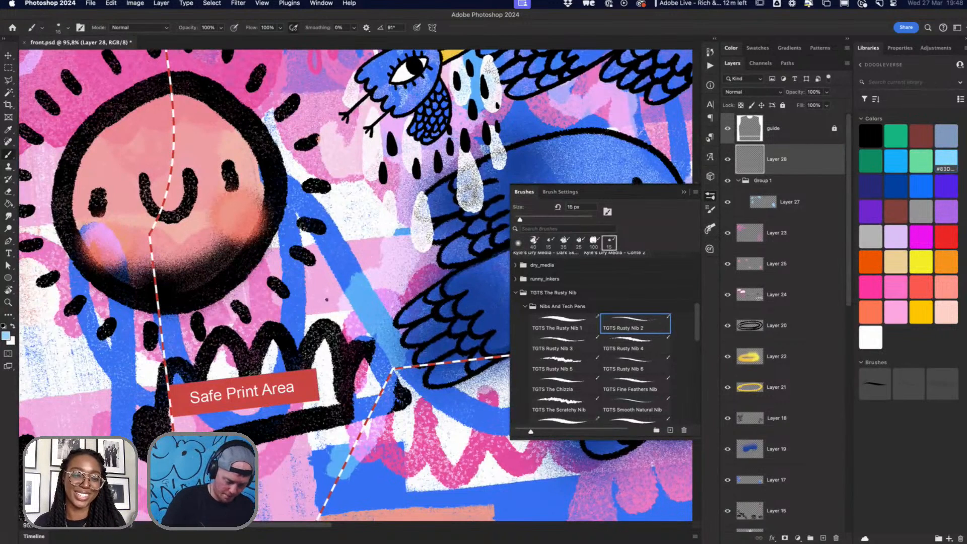
{"action": "key", "text": "cmd+z"}
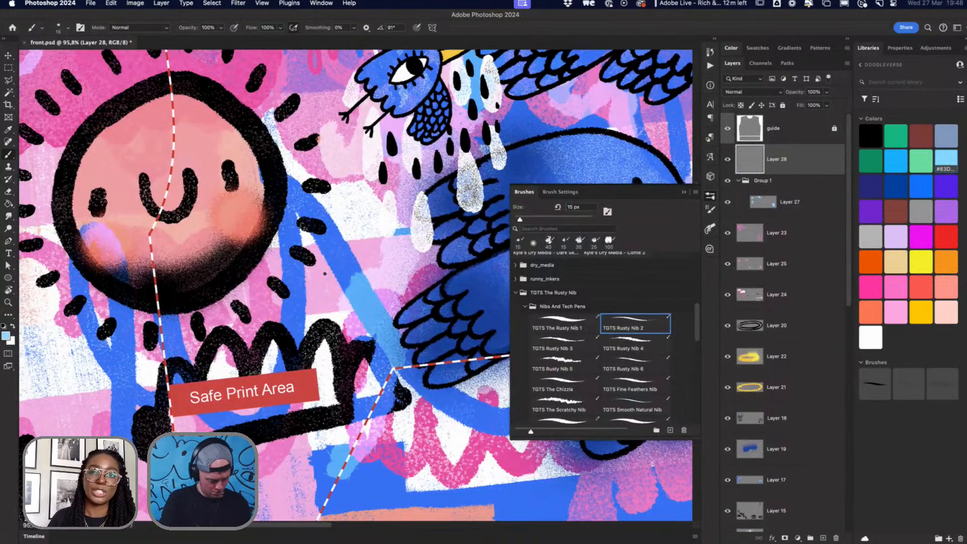
{"action": "key", "text": "d"}
{"action": "key", "text": "bracketright"}
{"action": "key", "text": "bracketright"}
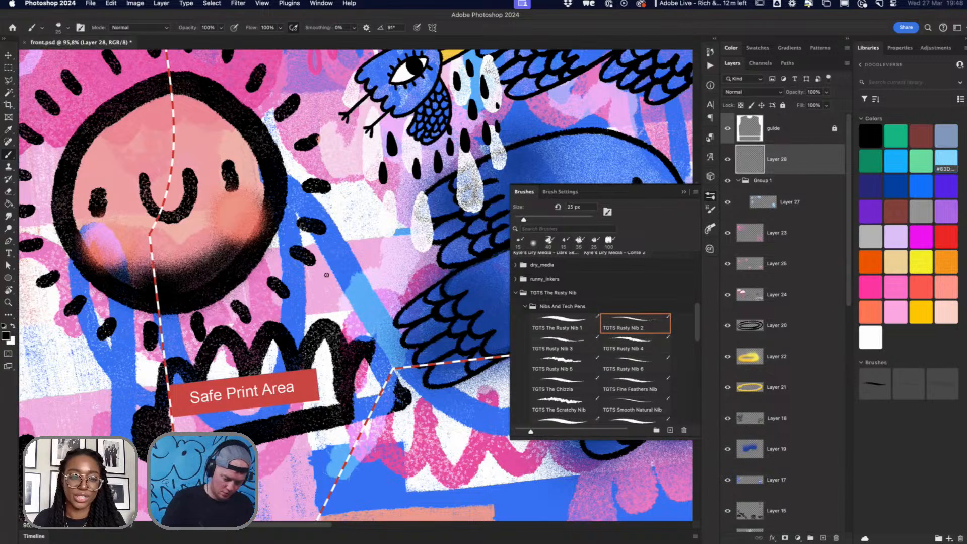
{"action": "left_click_drag", "start_coordinate": [319, 297], "coordinate": [321, 240]}
{"action": "key", "text": "cmd+z"}
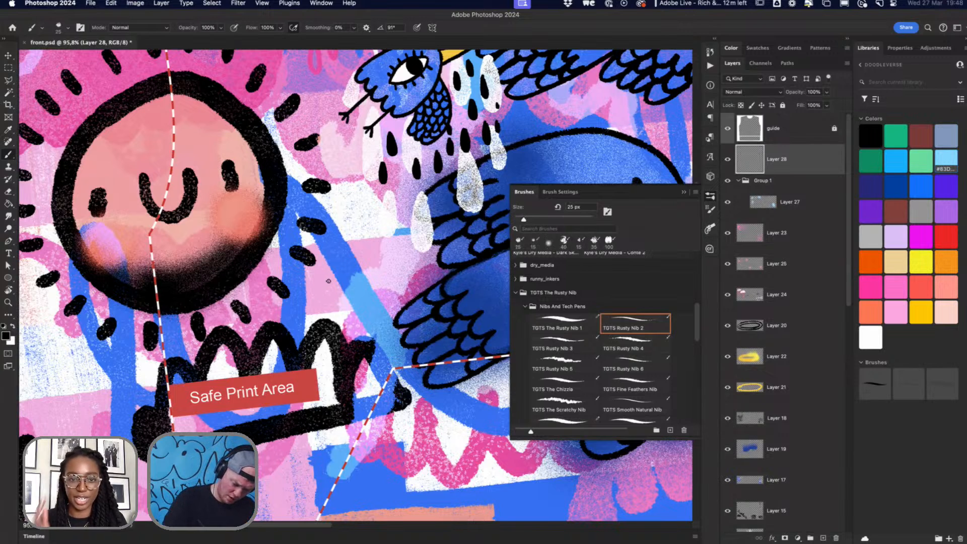
{"action": "mouse_move", "coordinate": [325, 286]}
{"action": "left_mouse_down"}
{"action": "mouse_move", "coordinate": [336, 225]}
{"action": "mouse_move", "coordinate": [368, 216]}
{"action": "mouse_move", "coordinate": [383, 275]}
{"action": "mouse_move", "coordinate": [378, 285]}
{"action": "mouse_move", "coordinate": [327, 286]}
{"action": "mouse_move", "coordinate": [336, 325]}
{"action": "left_mouse_up"}
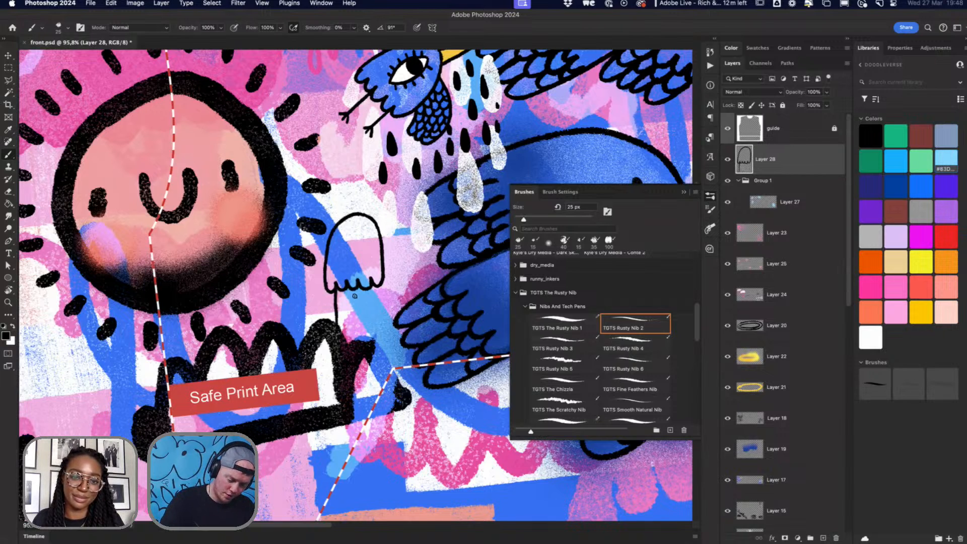
Step: Undo the single leg stroke and draw two long parallel legs below the small bird's scalloped body
{"action": "key", "text": "cmd+z"}
{"action": "left_click_drag", "start_coordinate": [347, 290], "coordinate": [346, 343]}
{"action": "left_click_drag", "start_coordinate": [360, 289], "coordinate": [361, 343]}
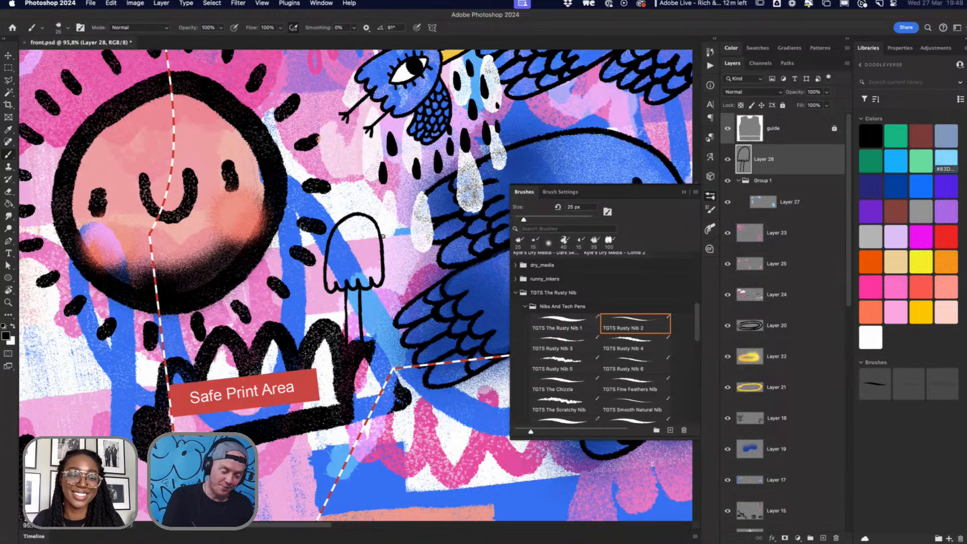
Step: Draw an open pointed beak on the small bird and a lashed eye with a solid black pupil
{"action": "mouse_move", "coordinate": [383, 236]}
{"action": "left_mouse_down"}
{"action": "mouse_move", "coordinate": [410, 211]}
{"action": "mouse_move", "coordinate": [383, 248]}
{"action": "mouse_move", "coordinate": [416, 261]}
{"action": "mouse_move", "coordinate": [385, 262]}
{"action": "left_mouse_up"}
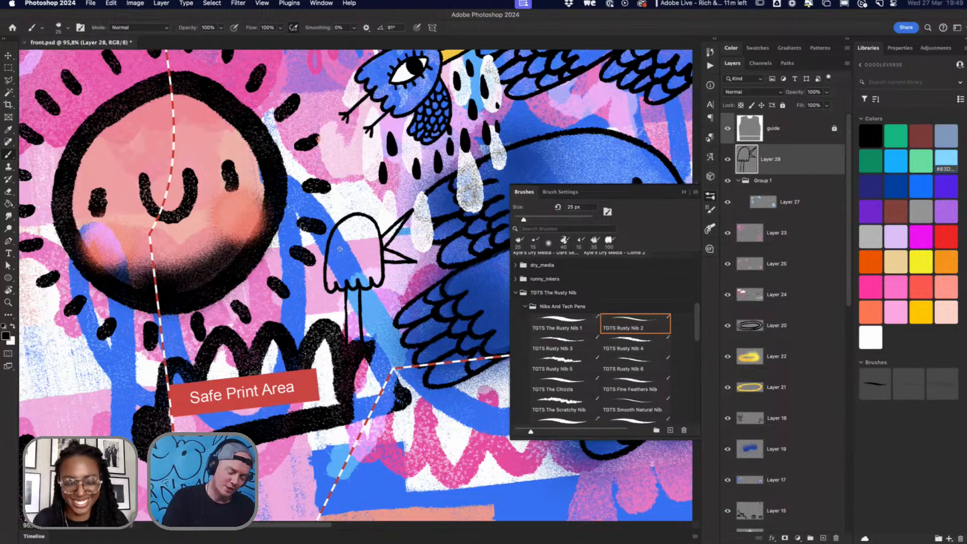
{"action": "mouse_move", "coordinate": [336, 255]}
{"action": "left_mouse_down"}
{"action": "mouse_move", "coordinate": [348, 243]}
{"action": "mouse_move", "coordinate": [372, 248]}
{"action": "mouse_move", "coordinate": [360, 259]}
{"action": "mouse_move", "coordinate": [372, 245]}
{"action": "left_mouse_up"}
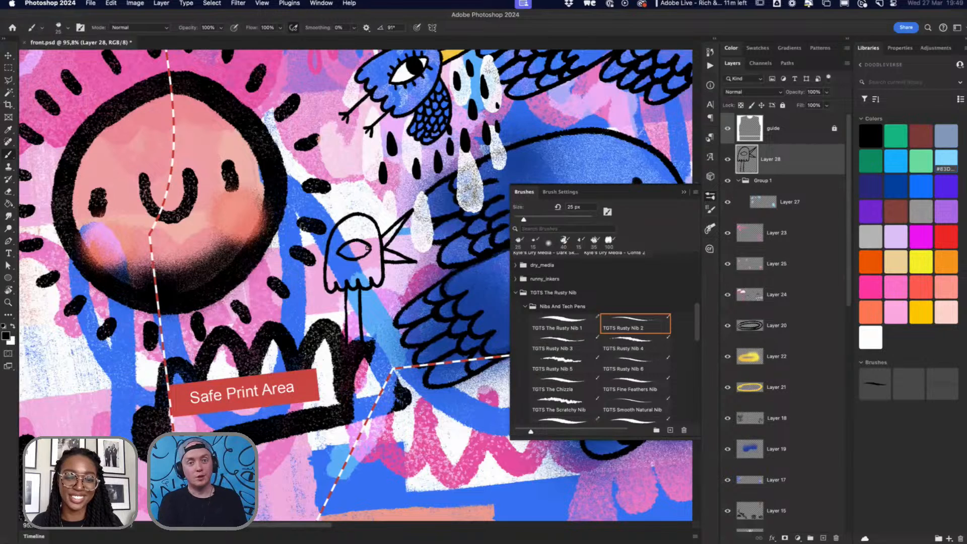
{"action": "mouse_move", "coordinate": [356, 244]}
{"action": "left_mouse_down"}
{"action": "mouse_move", "coordinate": [354, 252]}
{"action": "mouse_move", "coordinate": [343, 237]}
{"action": "mouse_move", "coordinate": [371, 240]}
{"action": "left_mouse_up"}
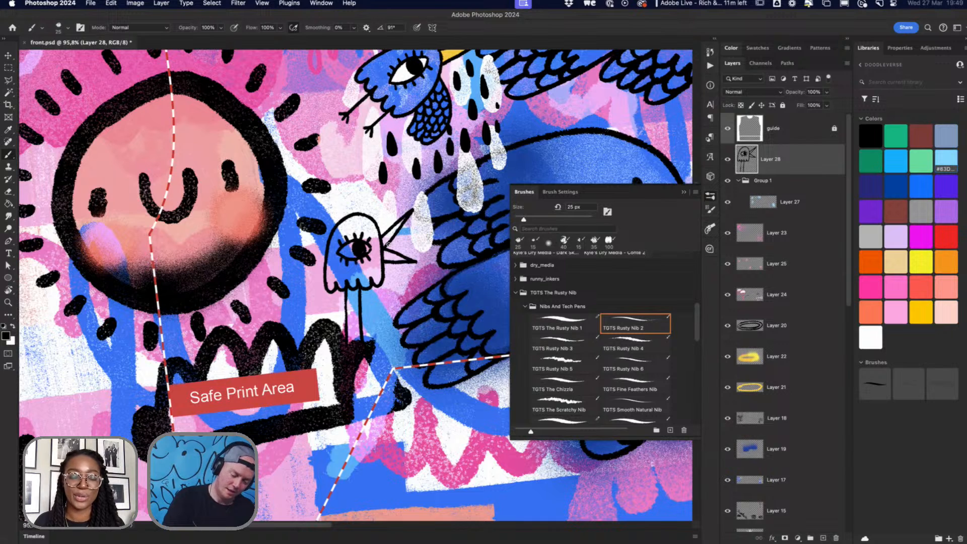
Step: Draw a striped worm sticking out of the small bird's beak and a rounded comb on its head
{"action": "mouse_move", "coordinate": [392, 241]}
{"action": "left_mouse_down"}
{"action": "mouse_move", "coordinate": [440, 213]}
{"action": "mouse_move", "coordinate": [391, 247]}
{"action": "mouse_move", "coordinate": [436, 216]}
{"action": "left_mouse_up"}
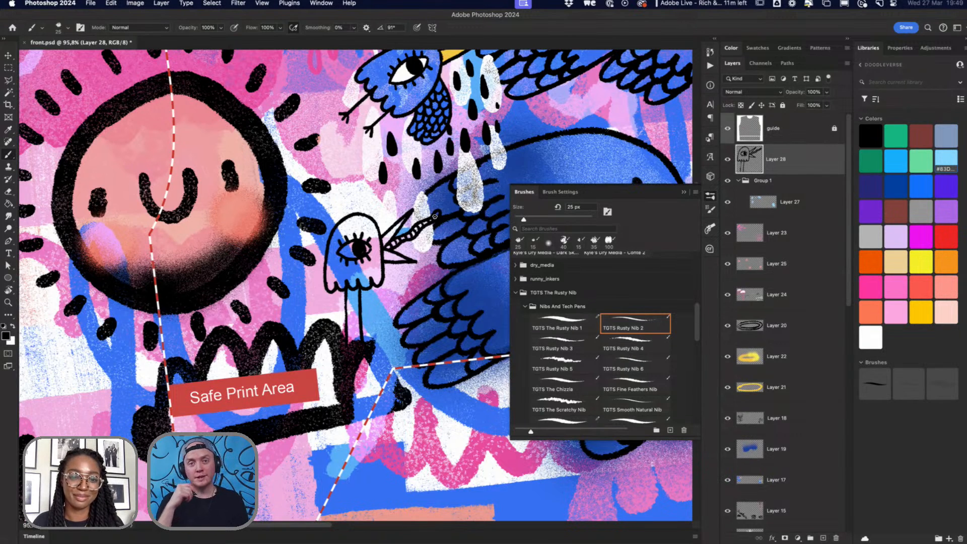
{"action": "mouse_move", "coordinate": [370, 215]}
{"action": "left_mouse_down"}
{"action": "mouse_move", "coordinate": [349, 206]}
{"action": "mouse_move", "coordinate": [338, 221]}
{"action": "left_mouse_up"}
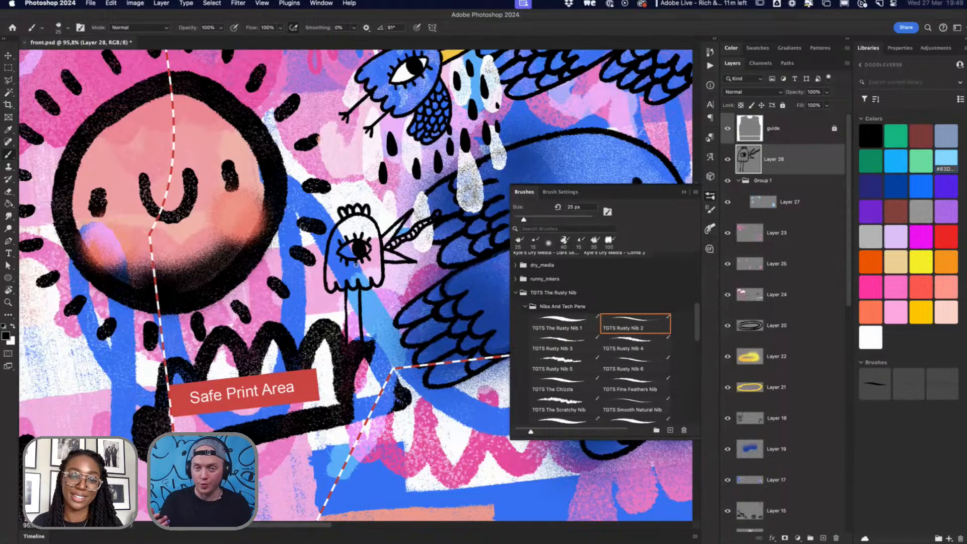
Step: Draw a small wing over the bird's body on a new layer, and erase the body lines beneath it on Layer 28
{"action": "left_click", "coordinate": [824, 538]}
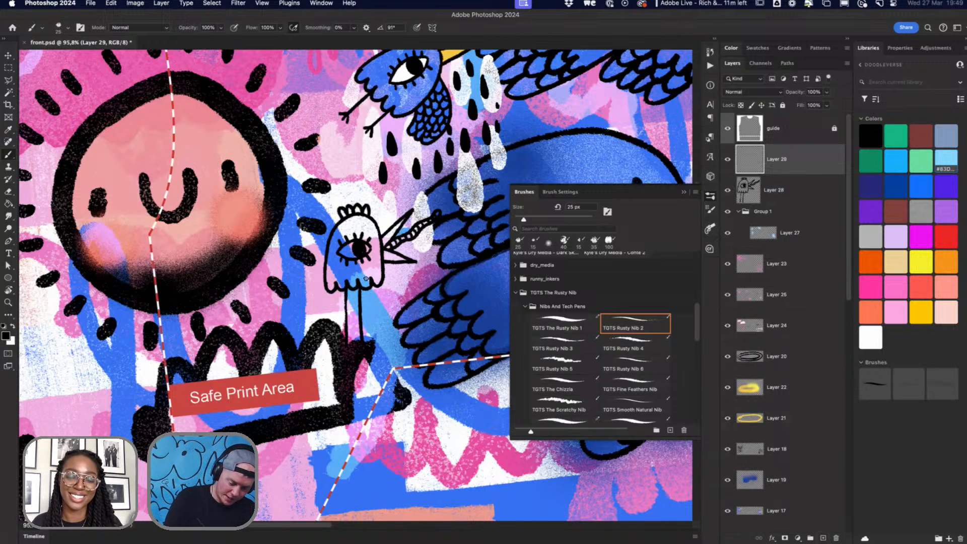
{"action": "mouse_move", "coordinate": [360, 295]}
{"action": "left_mouse_down"}
{"action": "mouse_move", "coordinate": [325, 303]}
{"action": "mouse_move", "coordinate": [320, 280]}
{"action": "mouse_move", "coordinate": [331, 264]}
{"action": "left_mouse_up"}
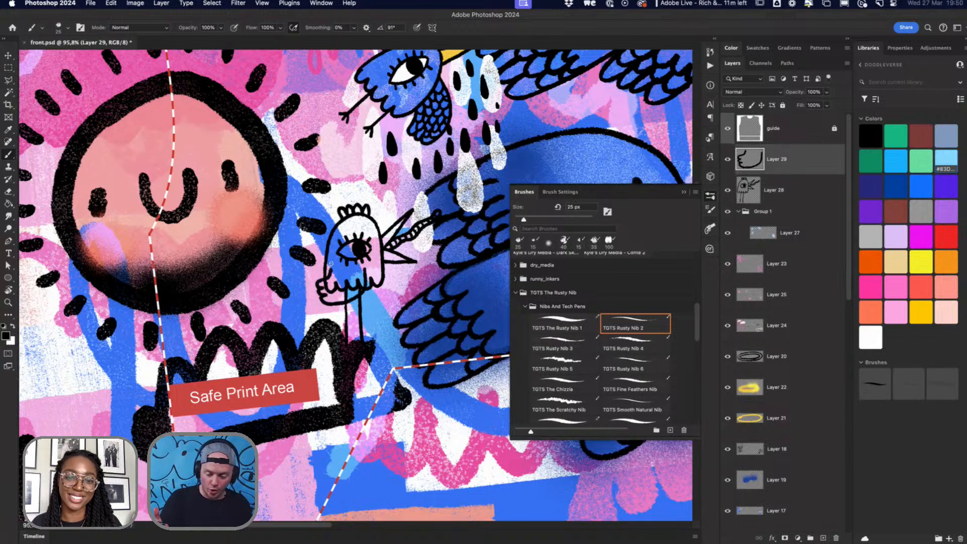
{"action": "left_click", "coordinate": [759, 187]}
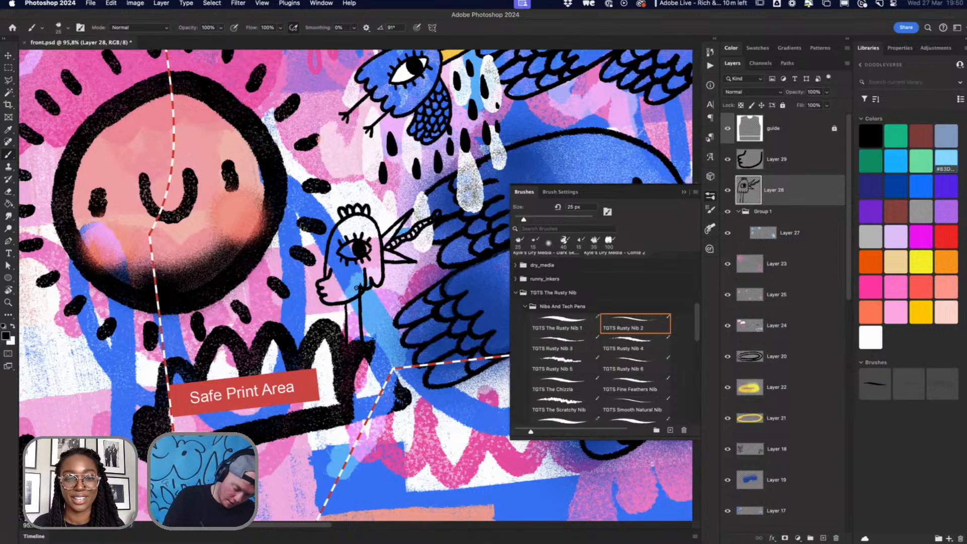
{"action": "left_click", "coordinate": [361, 274]}
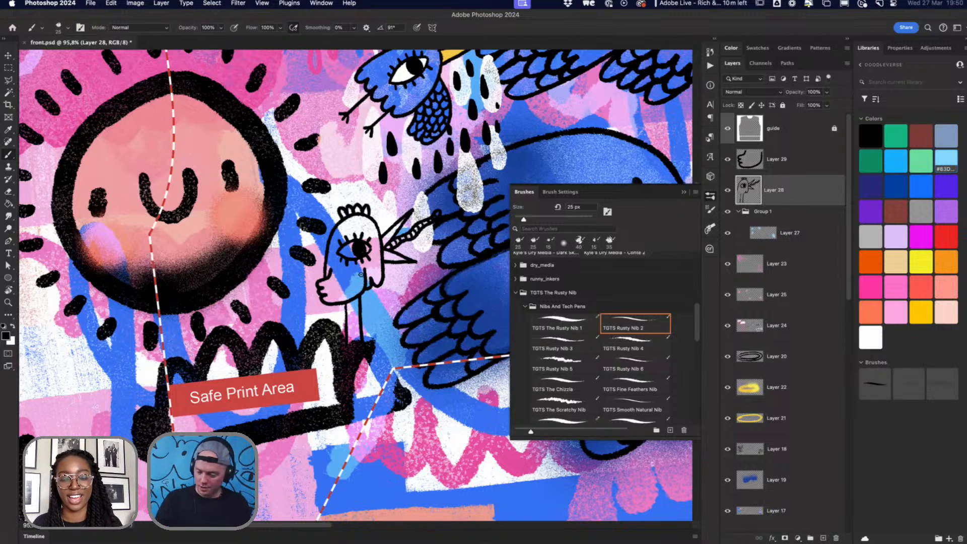
Step: Merge Layer 29 with Layer 28, then fill the bird's wing with rows of scalloped feathers and add small feather marks on the chest
{"action": "left_click", "coordinate": [776, 159]}
{"action": "left_click", "coordinate": [776, 192], "text": "shift"}
{"action": "key", "text": "super+e"}
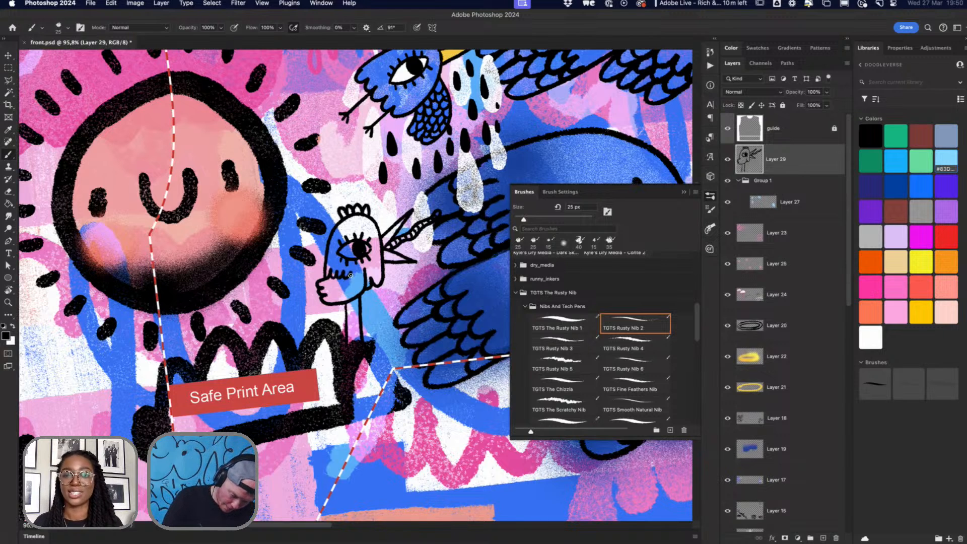
{"action": "mouse_move", "coordinate": [350, 276]}
{"action": "left_mouse_down"}
{"action": "mouse_move", "coordinate": [322, 285]}
{"action": "mouse_move", "coordinate": [329, 302]}
{"action": "mouse_move", "coordinate": [333, 274]}
{"action": "mouse_move", "coordinate": [335, 295]}
{"action": "mouse_move", "coordinate": [337, 278]}
{"action": "mouse_move", "coordinate": [352, 294]}
{"action": "mouse_move", "coordinate": [345, 278]}
{"action": "mouse_move", "coordinate": [359, 281]}
{"action": "mouse_move", "coordinate": [361, 290]}
{"action": "mouse_move", "coordinate": [344, 304]}
{"action": "left_mouse_up"}
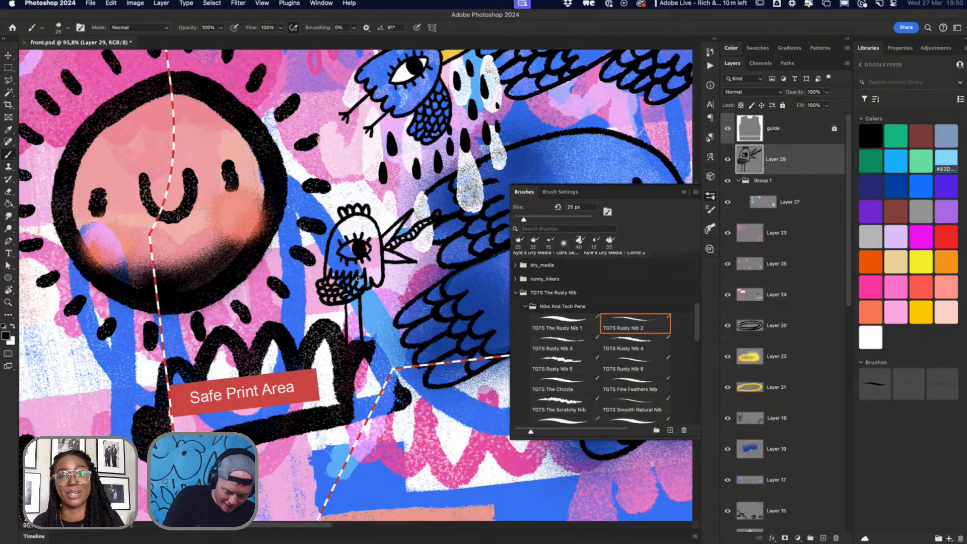
{"action": "left_click_drag", "start_coordinate": [359, 278], "coordinate": [366, 283]}
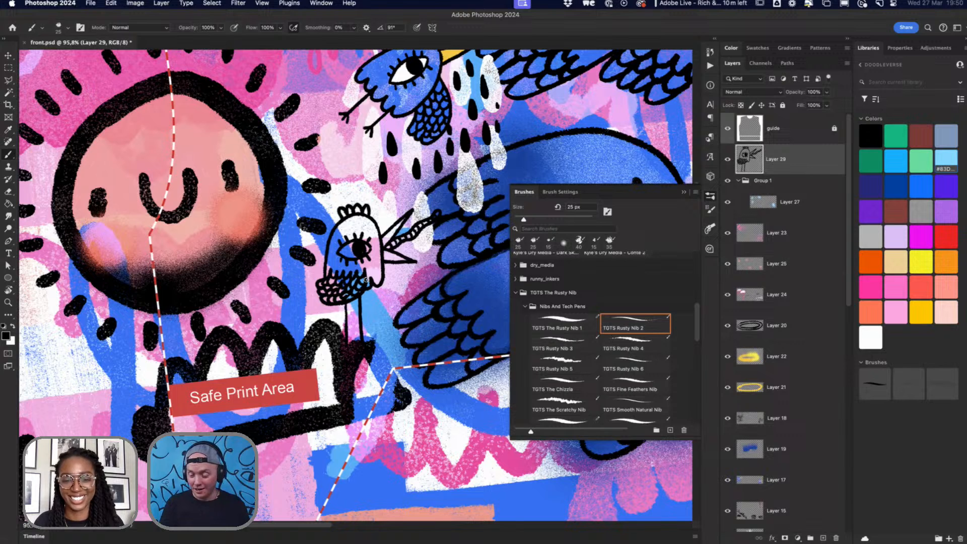
Step: Add a new layer between the bird's line art and Group 1, outside the group, and save the document
{"action": "left_click", "coordinate": [767, 182]}
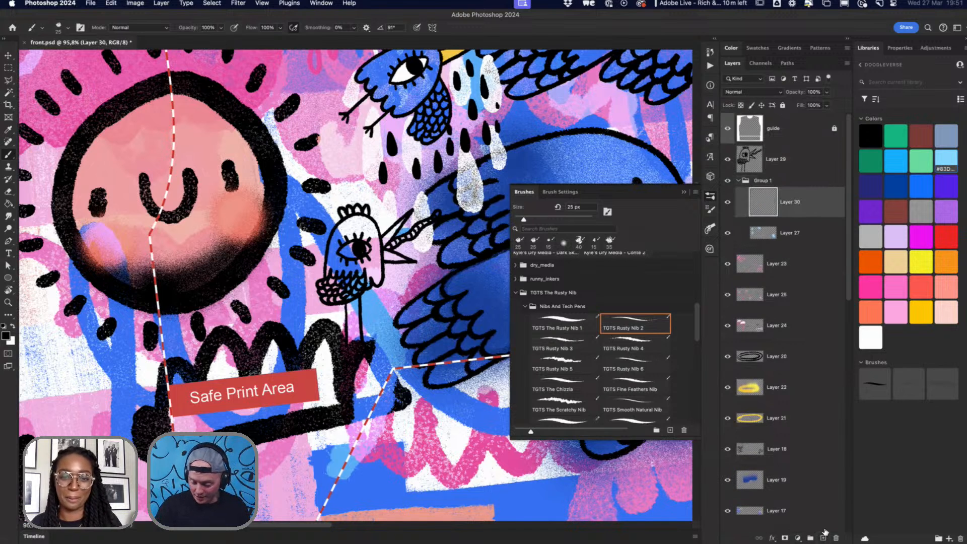
{"action": "left_click", "coordinate": [823, 536]}
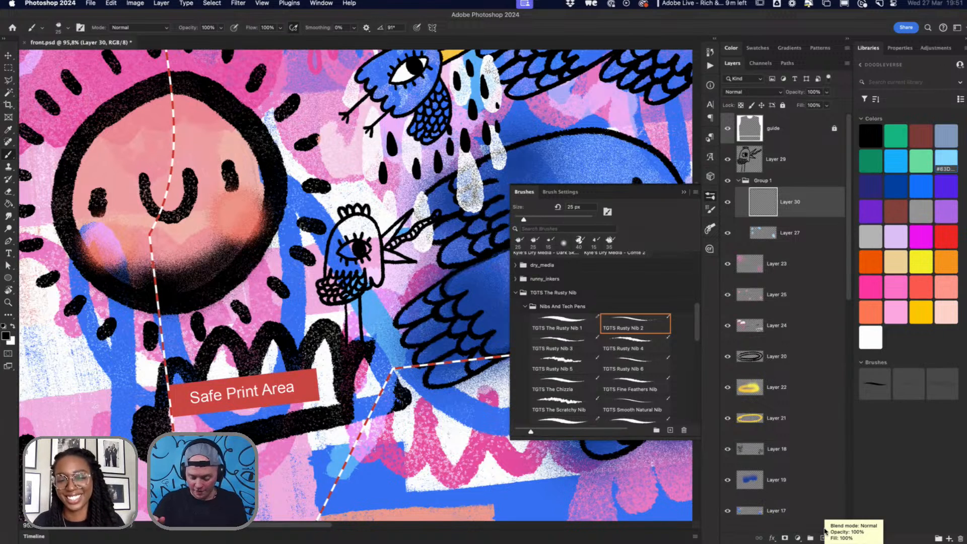
{"action": "key", "text": "super+bracketright"}
{"action": "key", "text": "super+s"}
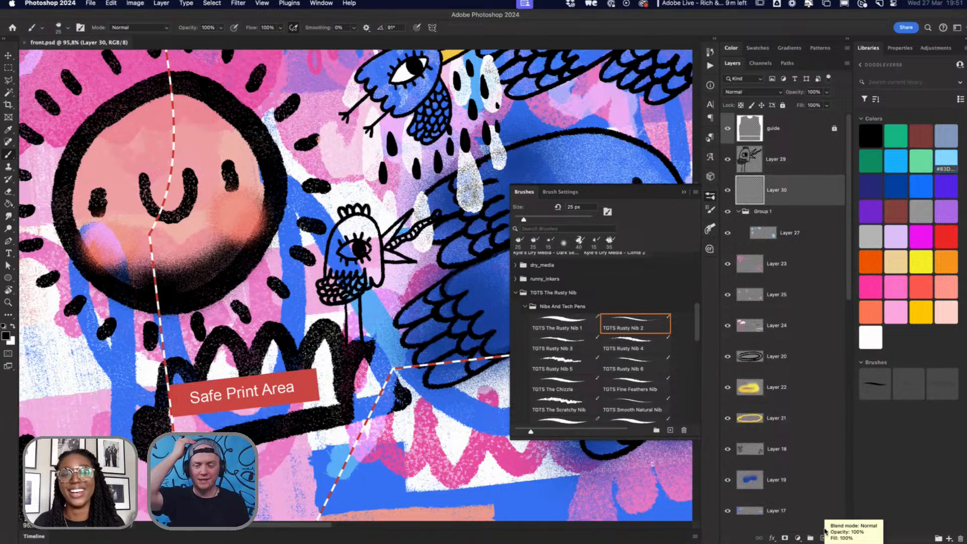
Step: Paint the small bird's head, body and wing blue on Layer 30 using the library's Kyle's brush at 70 px
{"action": "left_click", "coordinate": [917, 196]}
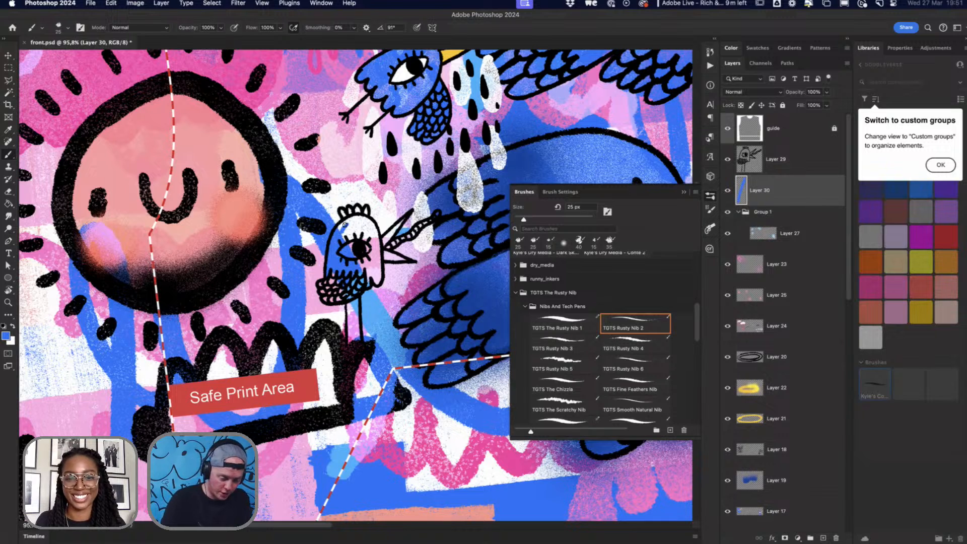
{"action": "left_click", "coordinate": [871, 385]}
{"action": "left_click", "coordinate": [877, 386]}
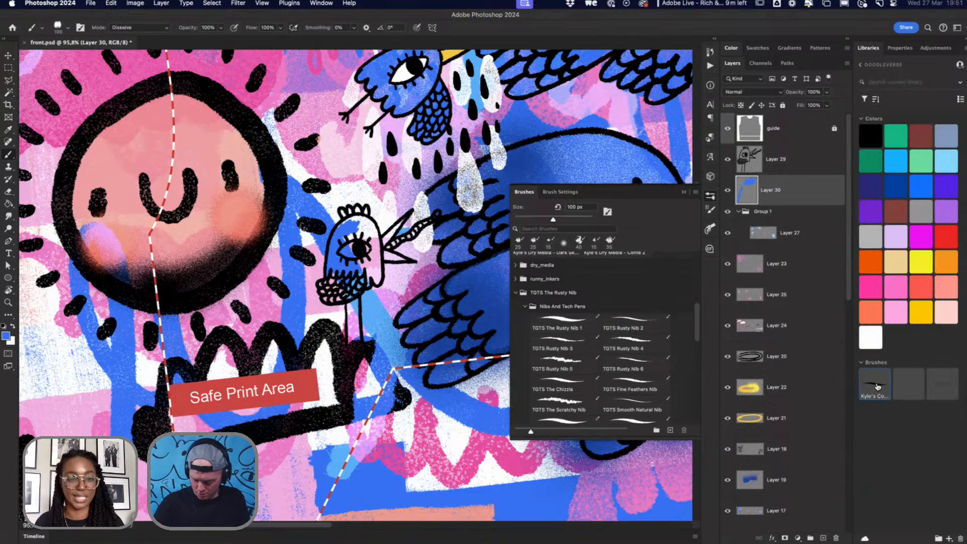
{"action": "key", "text": "bracketleft"}
{"action": "key", "text": "bracketleft"}
{"action": "key", "text": "bracketleft"}
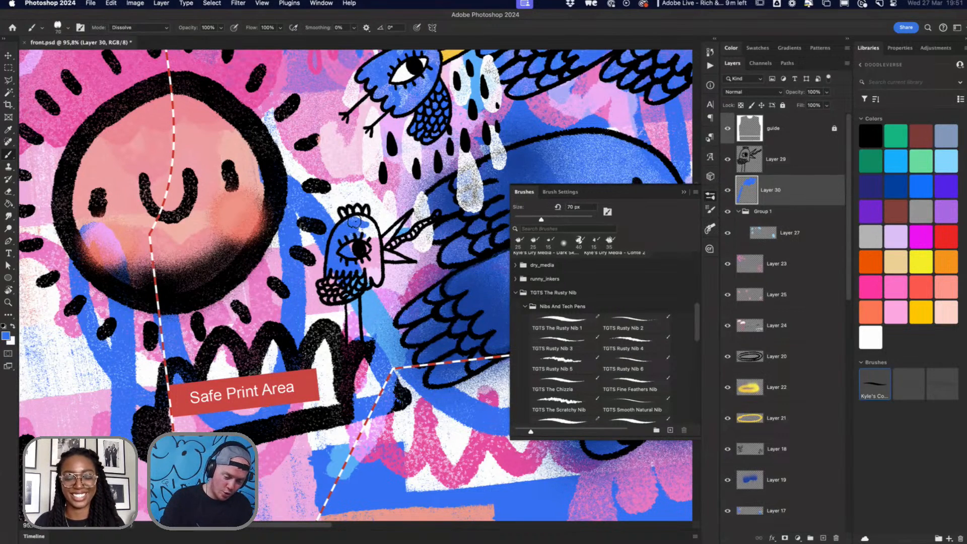
{"action": "mouse_move", "coordinate": [354, 222]}
{"action": "left_mouse_down"}
{"action": "mouse_move", "coordinate": [374, 259]}
{"action": "mouse_move", "coordinate": [348, 265]}
{"action": "mouse_move", "coordinate": [361, 263]}
{"action": "mouse_move", "coordinate": [367, 283]}
{"action": "mouse_move", "coordinate": [376, 281]}
{"action": "mouse_move", "coordinate": [371, 259]}
{"action": "mouse_move", "coordinate": [355, 266]}
{"action": "mouse_move", "coordinate": [369, 258]}
{"action": "mouse_move", "coordinate": [319, 287]}
{"action": "left_mouse_up"}
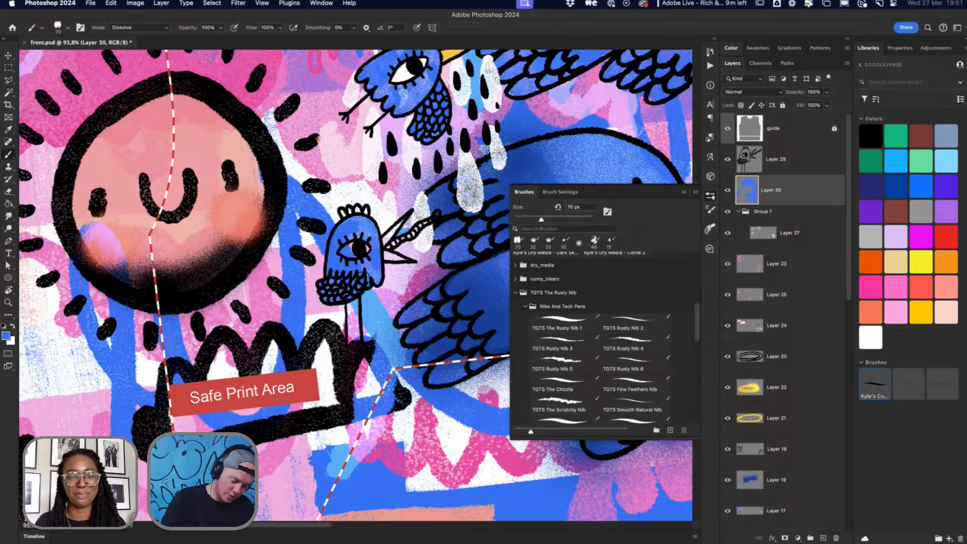
Step: Paint the small bird's eye white and its open beak golden yellow
{"action": "left_click", "coordinate": [872, 338]}
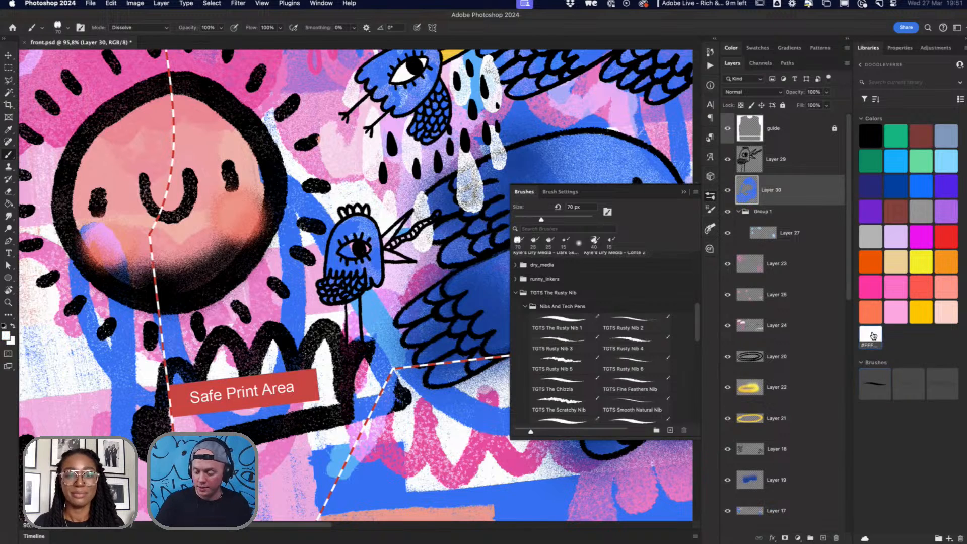
{"action": "left_click_drag", "start_coordinate": [343, 251], "coordinate": [348, 252]}
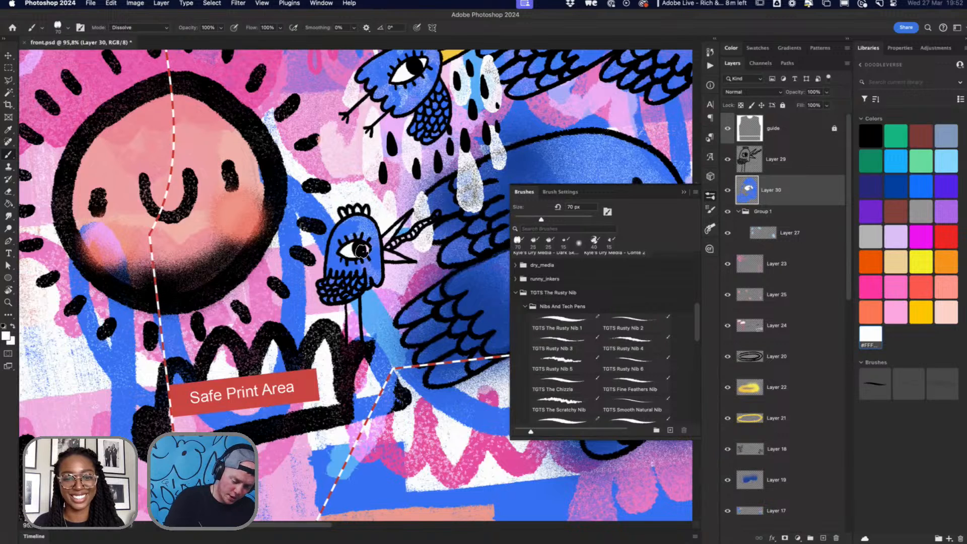
{"action": "left_click", "coordinate": [921, 311]}
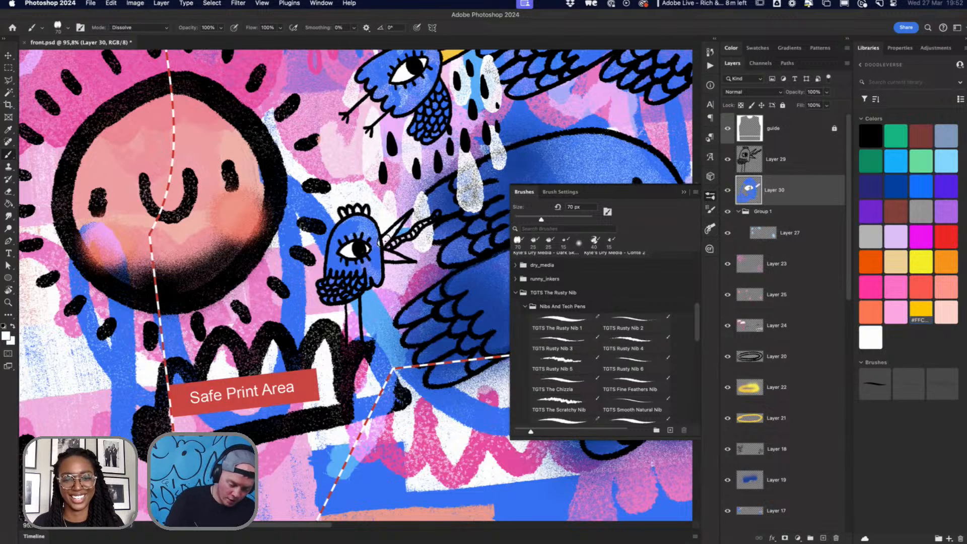
{"action": "left_click", "coordinate": [921, 308]}
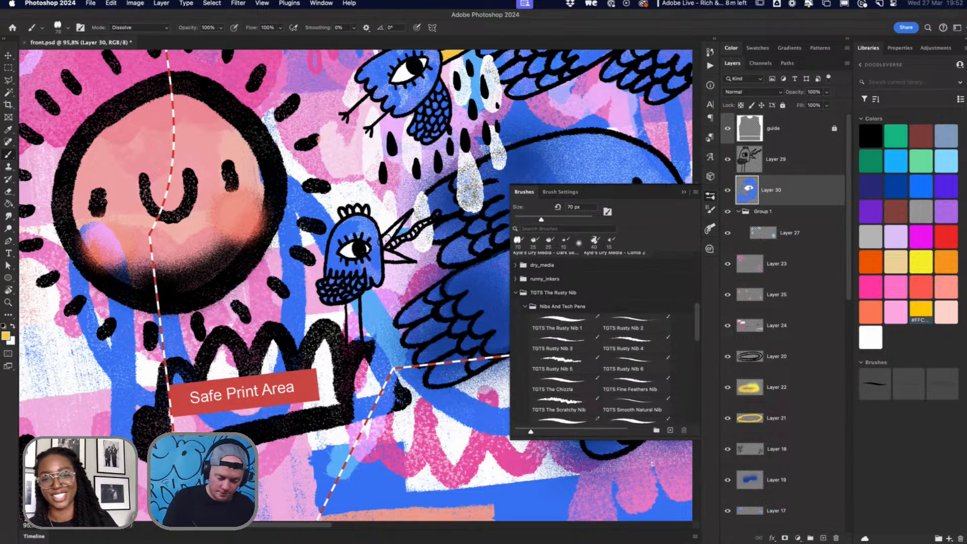
{"action": "mouse_move", "coordinate": [387, 238]}
{"action": "left_mouse_down"}
{"action": "mouse_move", "coordinate": [400, 215]}
{"action": "mouse_move", "coordinate": [389, 260]}
{"action": "left_mouse_up"}
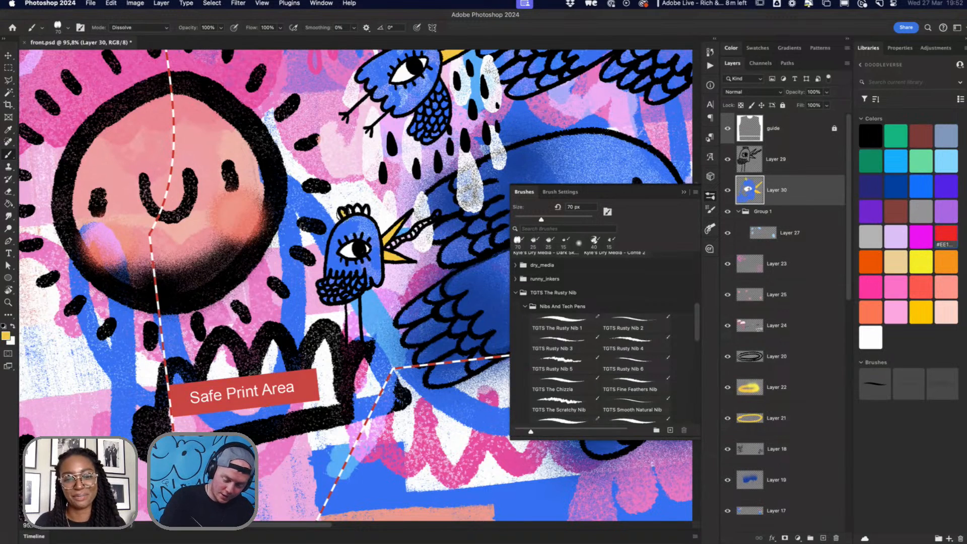
Step: Paint the comb on the small bird's head red
{"action": "left_click", "coordinate": [947, 234]}
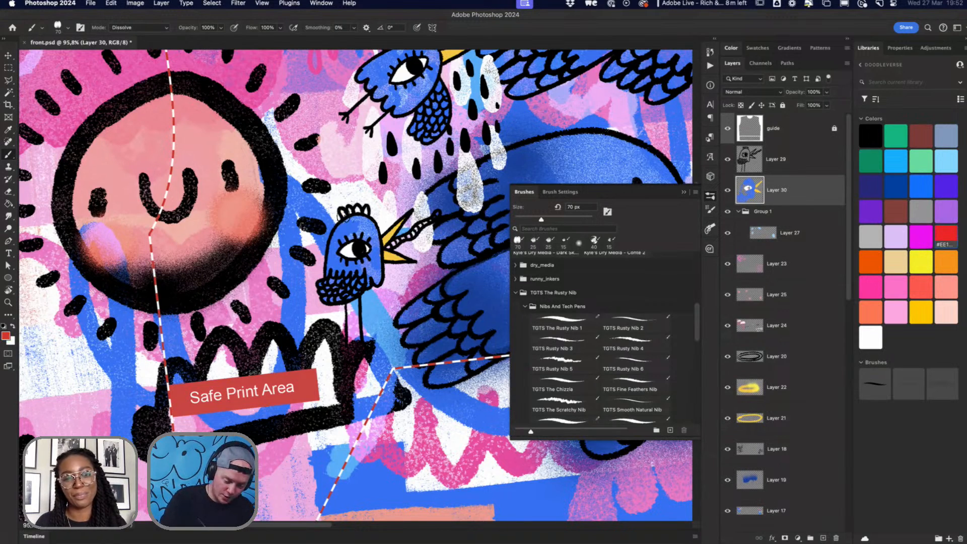
{"action": "left_click_drag", "start_coordinate": [340, 216], "coordinate": [347, 211]}
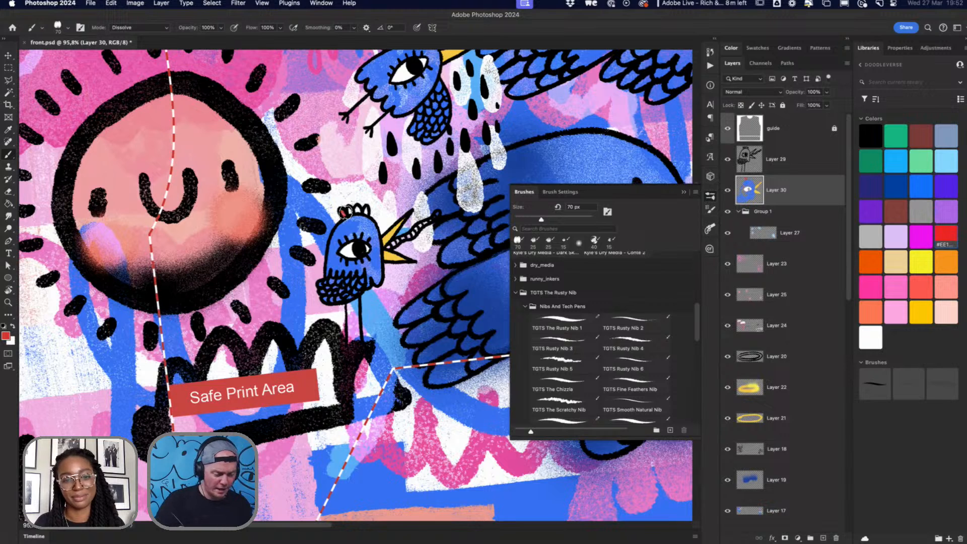
{"action": "left_click_drag", "start_coordinate": [348, 213], "coordinate": [366, 210]}
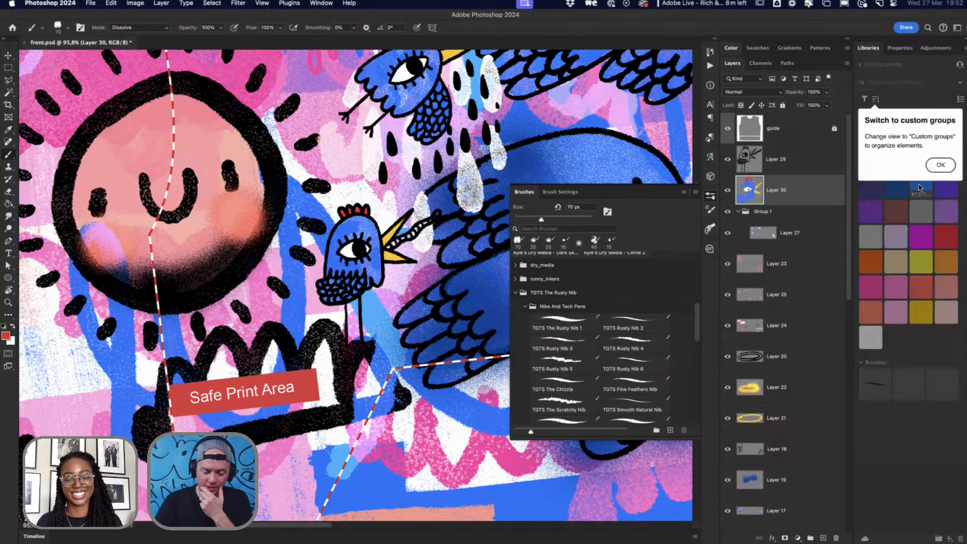
Step: Touch up the small bird's forehead and body with the library blue #1371FD, covering the stray red stroke
{"action": "left_click_drag", "start_coordinate": [360, 235], "coordinate": [364, 228]}
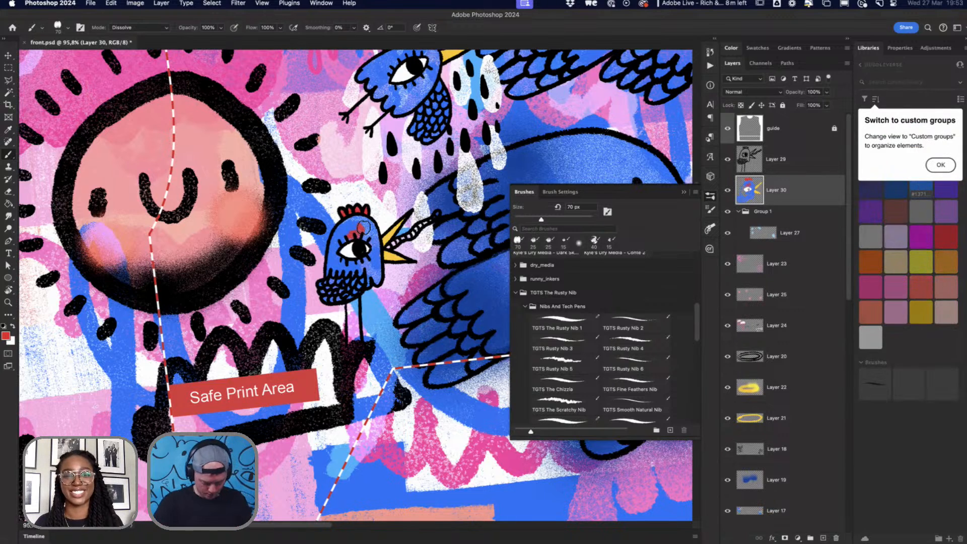
{"action": "left_click", "coordinate": [941, 164]}
{"action": "left_click", "coordinate": [921, 186]}
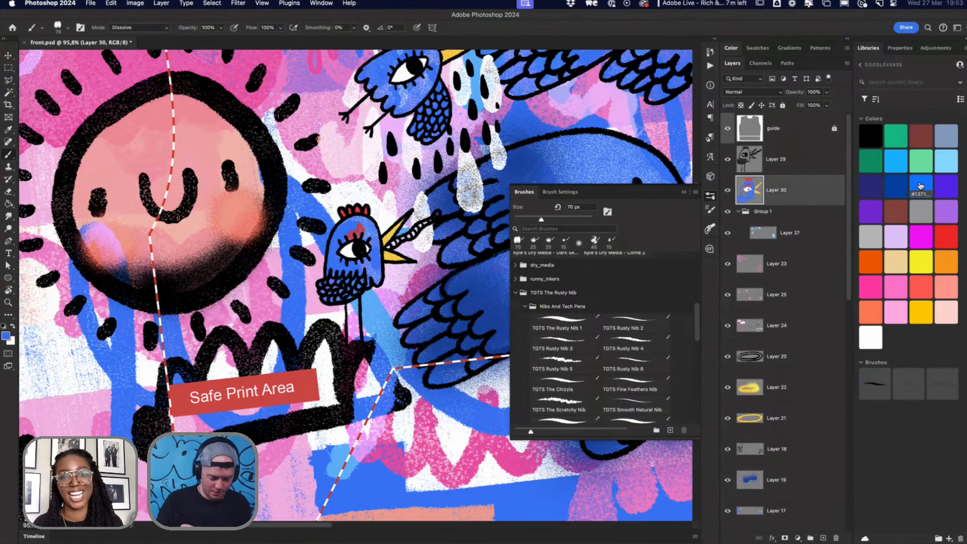
{"action": "mouse_move", "coordinate": [352, 232]}
{"action": "left_mouse_down"}
{"action": "mouse_move", "coordinate": [352, 224]}
{"action": "mouse_move", "coordinate": [366, 233]}
{"action": "mouse_move", "coordinate": [364, 222]}
{"action": "mouse_move", "coordinate": [355, 231]}
{"action": "mouse_move", "coordinate": [367, 235]}
{"action": "mouse_move", "coordinate": [361, 227]}
{"action": "mouse_move", "coordinate": [374, 269]}
{"action": "mouse_move", "coordinate": [373, 232]}
{"action": "mouse_move", "coordinate": [353, 227]}
{"action": "left_mouse_up"}
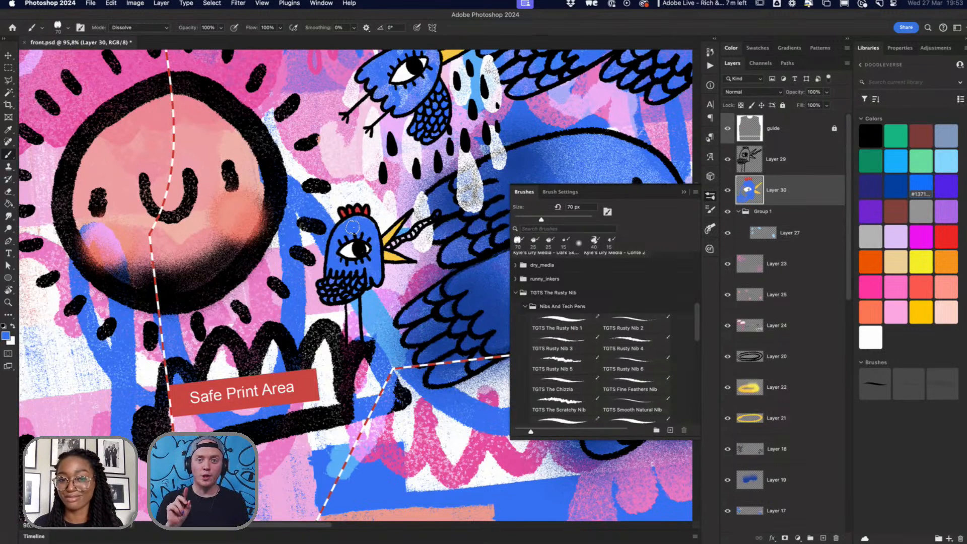
{"action": "mouse_move", "coordinate": [352, 227]}
{"action": "left_mouse_down"}
{"action": "mouse_move", "coordinate": [330, 279]}
{"action": "mouse_move", "coordinate": [338, 273]}
{"action": "mouse_move", "coordinate": [338, 289]}
{"action": "mouse_move", "coordinate": [361, 282]}
{"action": "left_mouse_up"}
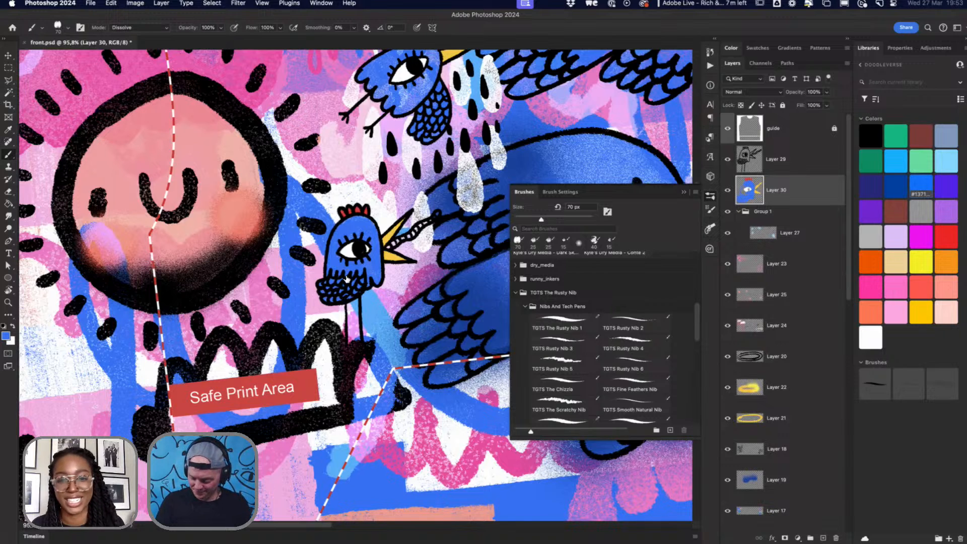
Step: Paint the worm in the small bird's beak light salmon with coral-red accents, and save the document
{"action": "left_click", "coordinate": [947, 284]}
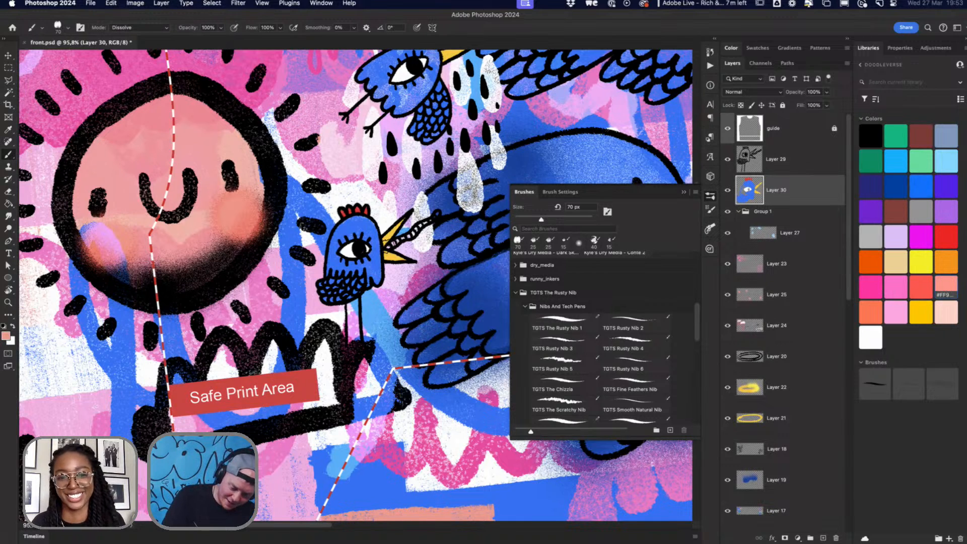
{"action": "mouse_move", "coordinate": [406, 237]}
{"action": "left_mouse_down"}
{"action": "mouse_move", "coordinate": [436, 217]}
{"action": "mouse_move", "coordinate": [388, 245]}
{"action": "mouse_move", "coordinate": [414, 228]}
{"action": "left_mouse_up"}
{"action": "left_click", "coordinate": [922, 283]}
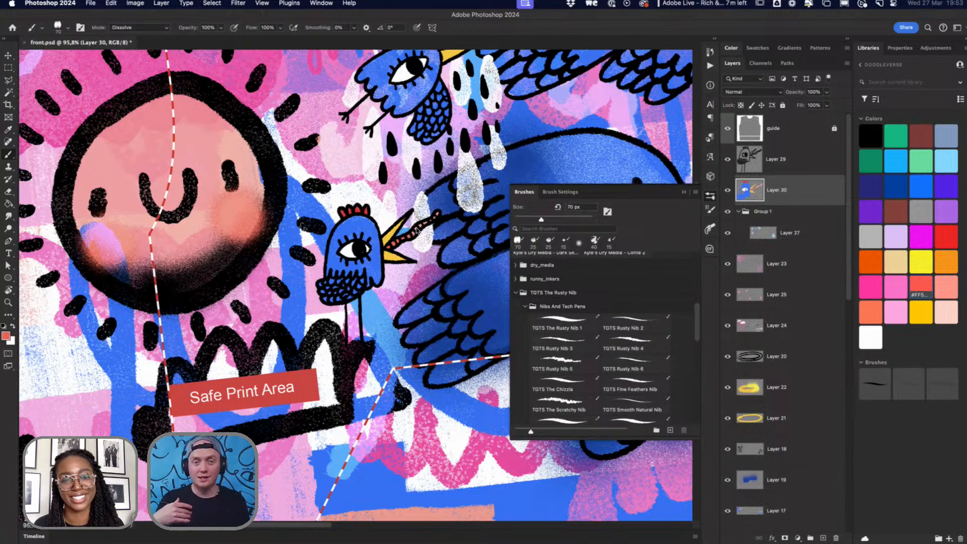
{"action": "key", "text": "super+s"}
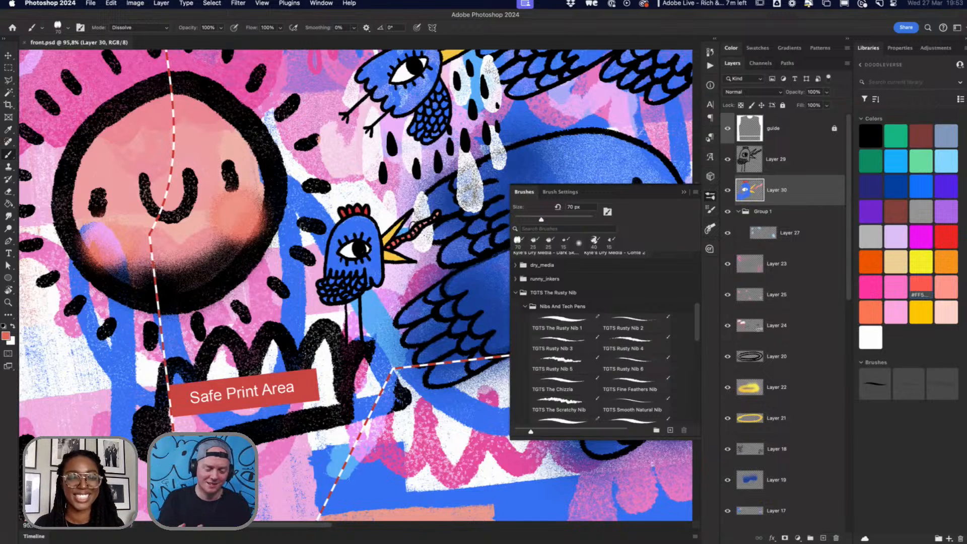
Step: Select the bird's line art on Layer 29 and set up the TGTS Rusty Nib 2 brush at 15 px in black
{"action": "scroll", "coordinate": [411, 285], "scroll_direction": "down", "scroll_amount": 3}
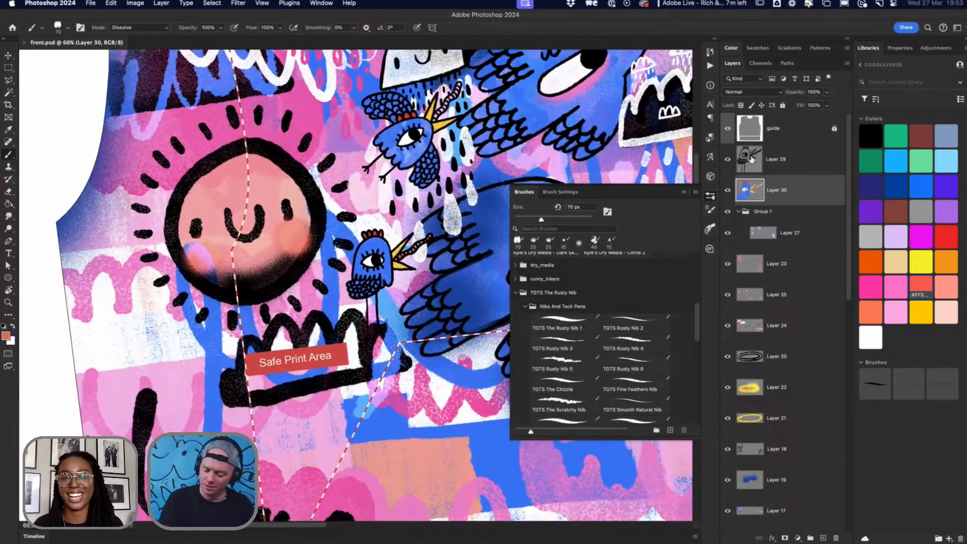
{"action": "left_click", "coordinate": [751, 159]}
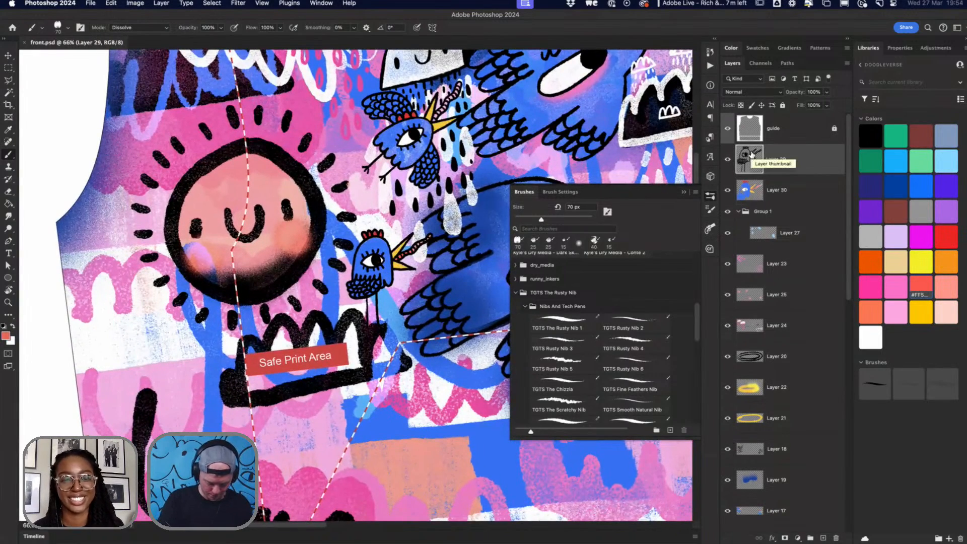
{"action": "key", "text": "d"}
{"action": "scroll", "coordinate": [428, 274], "scroll_direction": "up", "scroll_amount": 2}
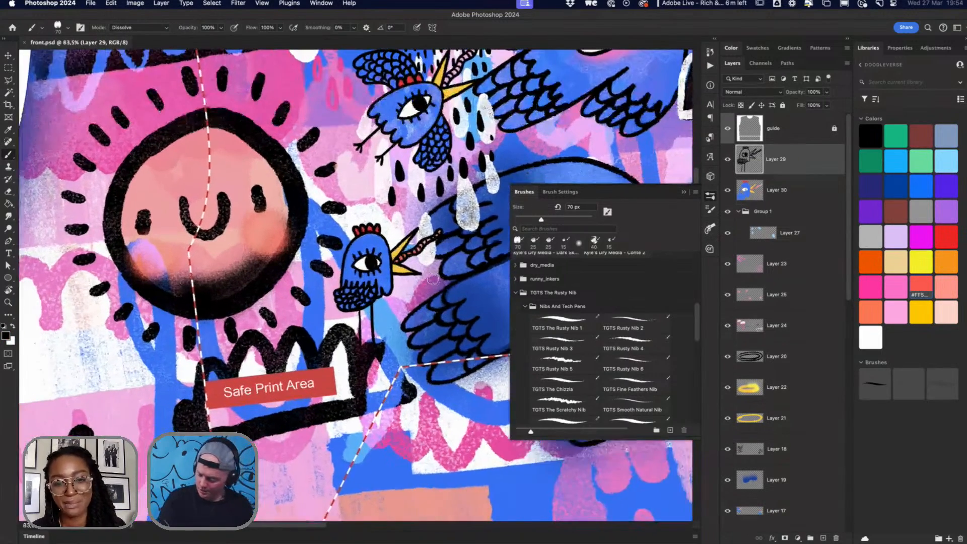
{"action": "left_click", "coordinate": [631, 321]}
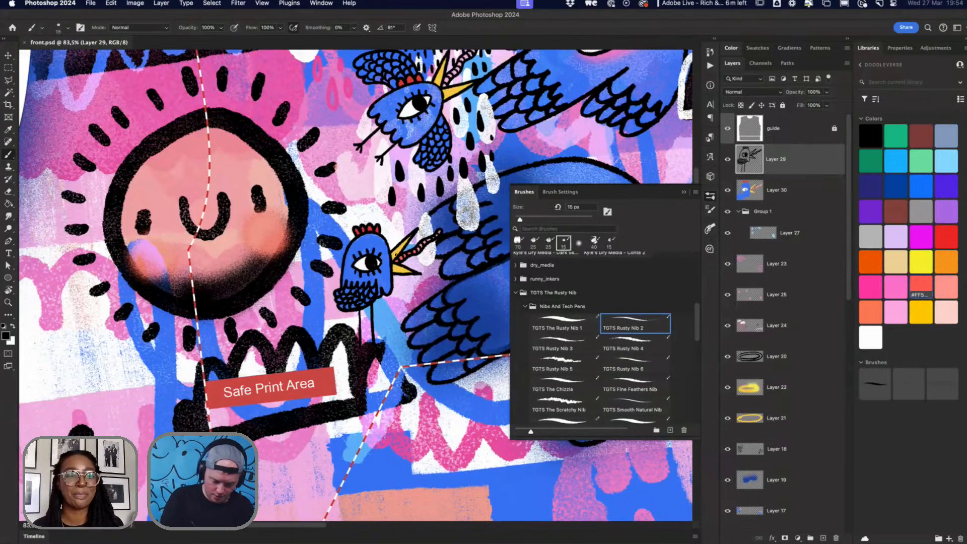
Step: Straighten the canvas rotation to 0° with the whole sweatshirt front in view, and save the document
{"action": "scroll", "coordinate": [456, 318], "scroll_direction": "down", "scroll_amount": 5}
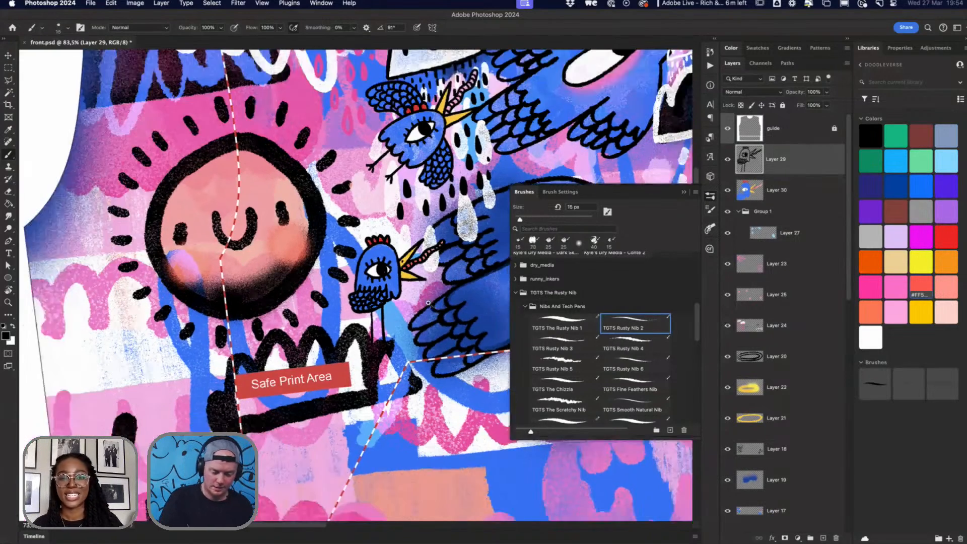
{"action": "scroll", "coordinate": [435, 321], "scroll_direction": "down", "scroll_amount": 5}
{"action": "key", "text": "r"}
{"action": "left_click_drag", "start_coordinate": [435, 321], "coordinate": [393, 289]}
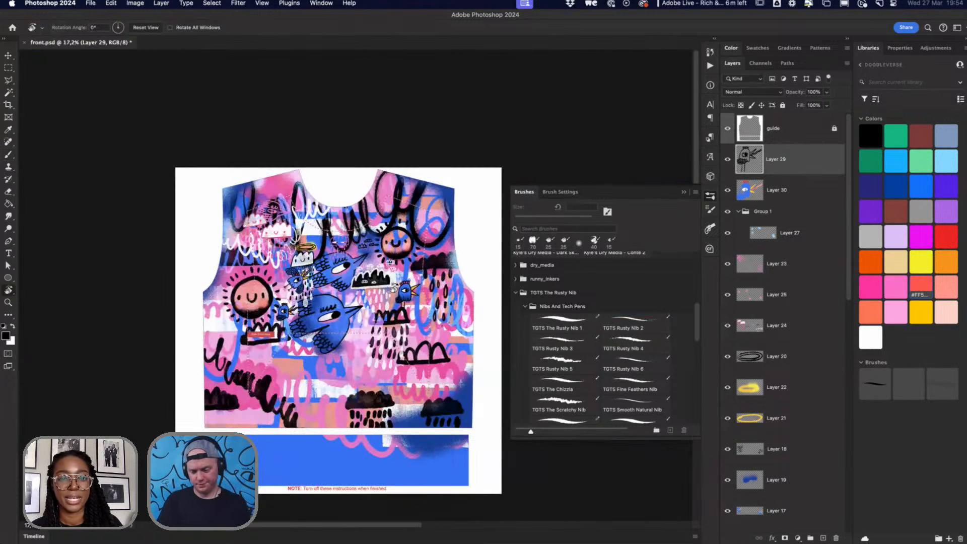
{"action": "key", "text": "super+s"}
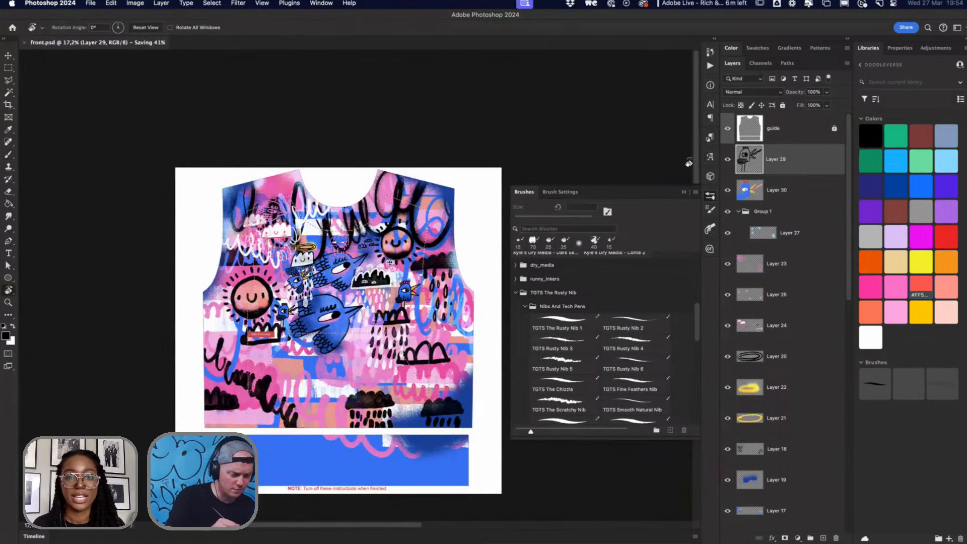
Step: Draw a rectangle shape about 6657 × 1380 px over the blue band beneath the sweatshirt front
{"action": "left_click", "coordinate": [161, 4]}
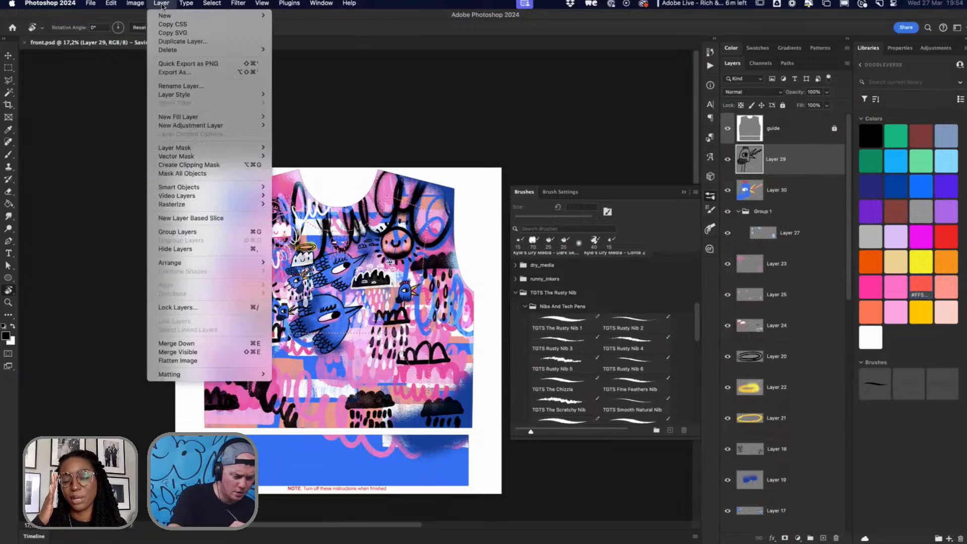
{"action": "left_click", "coordinate": [161, 4]}
{"action": "left_click", "coordinate": [9, 278]}
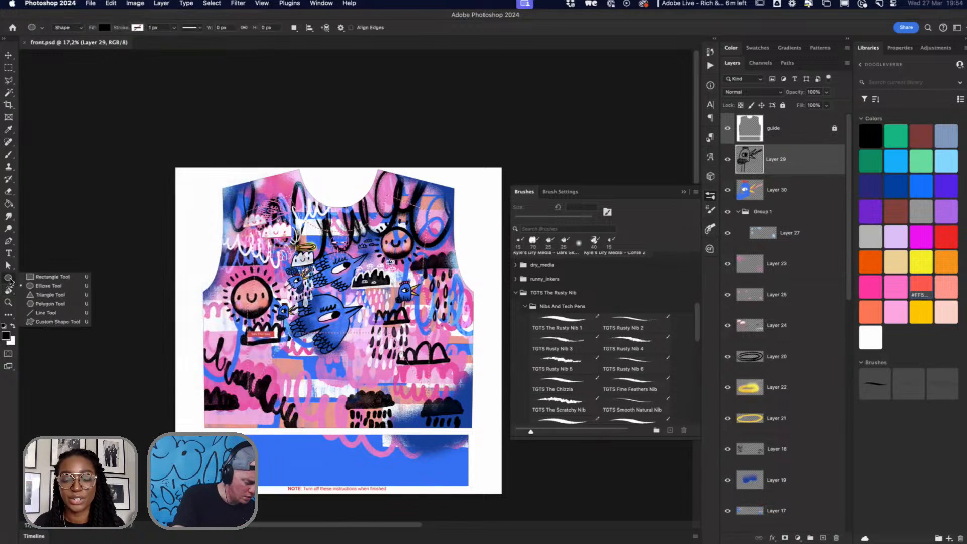
{"action": "left_click", "coordinate": [49, 278]}
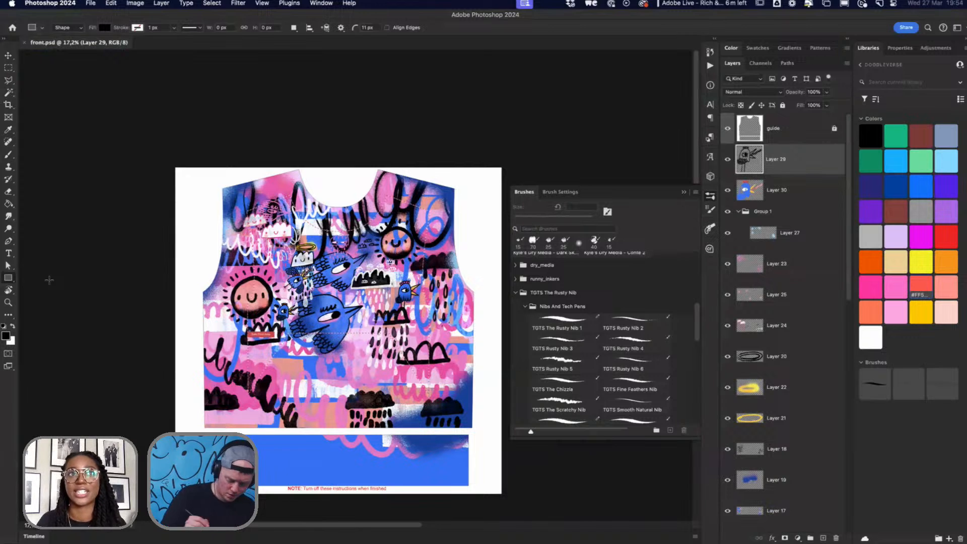
{"action": "left_click", "coordinate": [921, 188]}
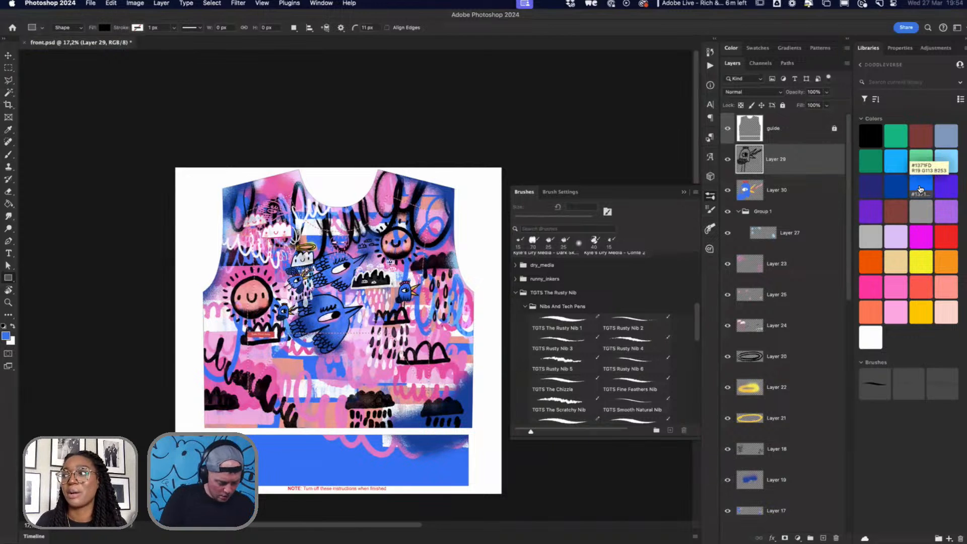
{"action": "left_click_drag", "start_coordinate": [255, 432], "coordinate": [474, 487]}
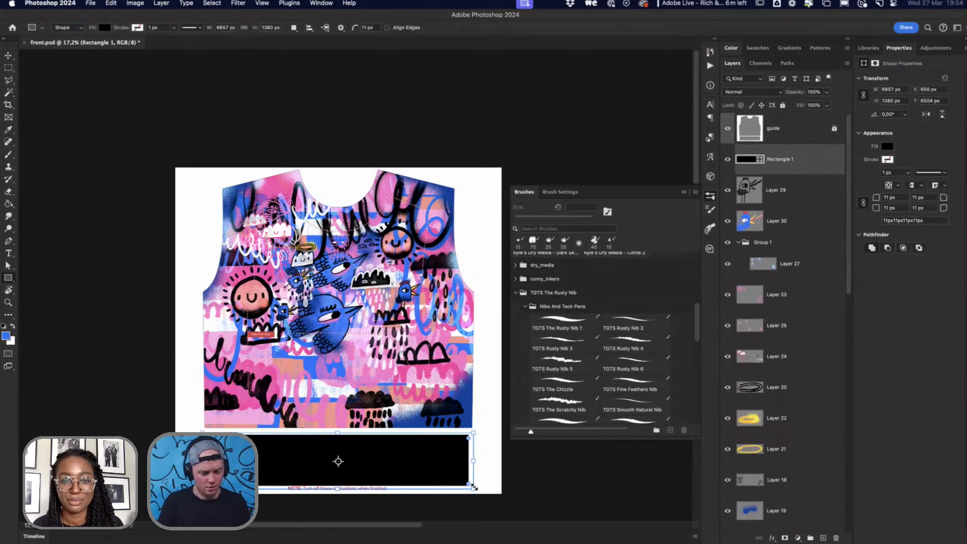
Step: Fill the rectangle over the band with the library blue #1371FD and save the document
{"action": "double_click", "coordinate": [747, 159]}
{"action": "key", "text": "Escape"}
{"action": "left_click", "coordinate": [868, 48]}
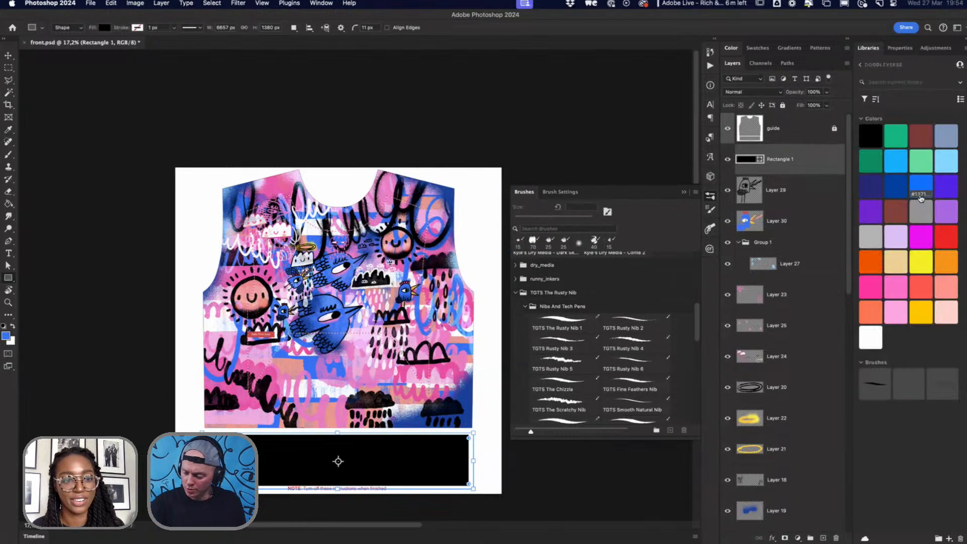
{"action": "double_click", "coordinate": [922, 185]}
{"action": "left_click", "coordinate": [611, 202]}
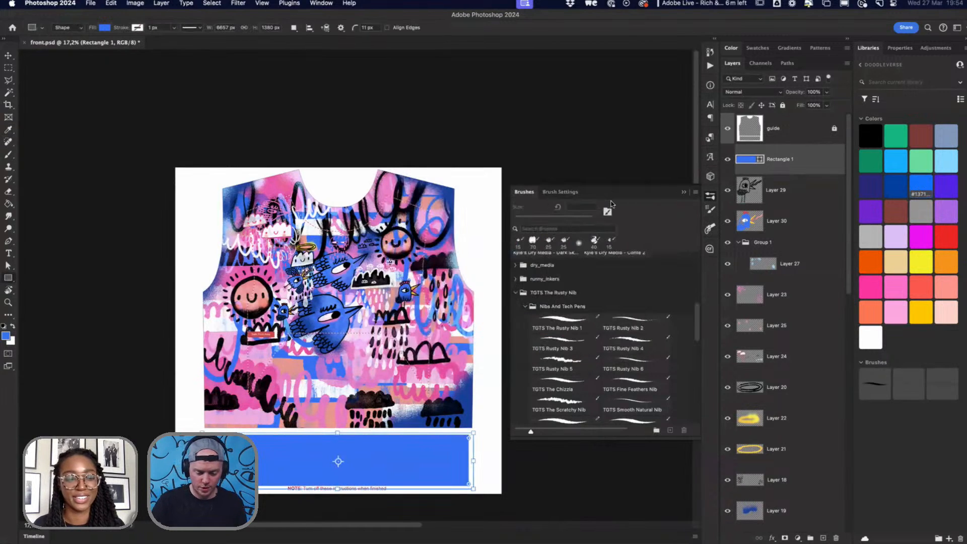
{"action": "key", "text": "super+s"}
Step: Switch to Chrome to view the TapTapKaboom classes page, site menu and home page, and return to Photoshop
{"action": "key", "text": "super+Tab"}
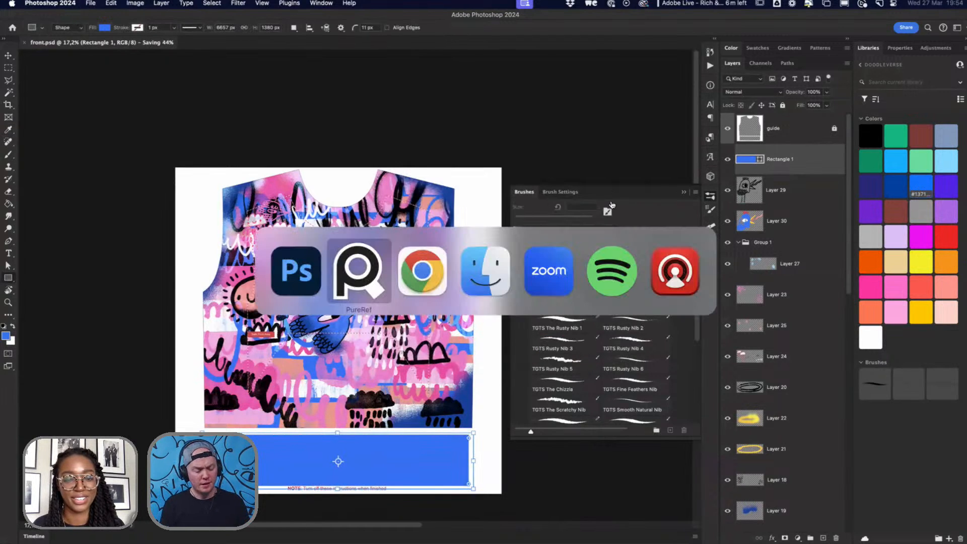
{"action": "key", "text": "super+Tab"}
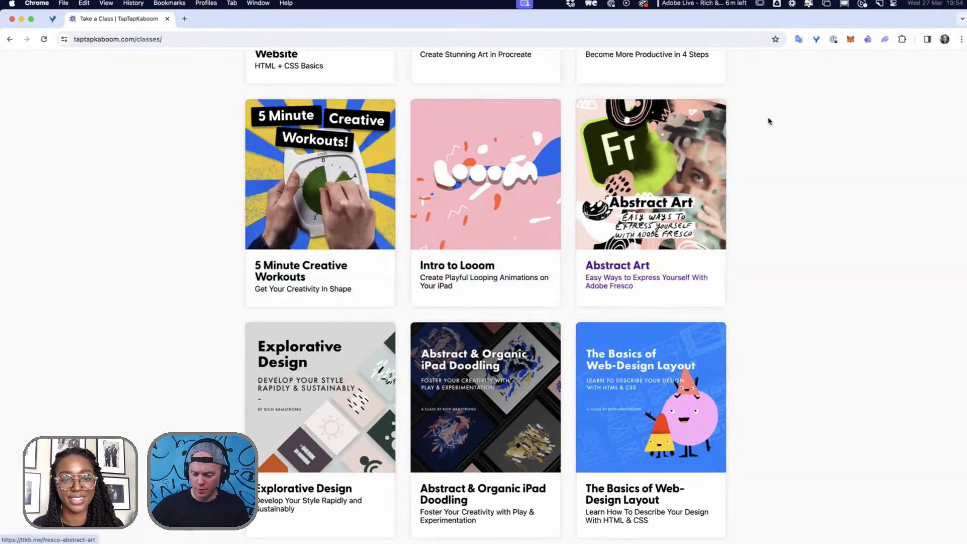
{"action": "scroll", "coordinate": [766, 118], "scroll_direction": "up", "scroll_amount": 15}
{"action": "left_click", "coordinate": [953, 69]}
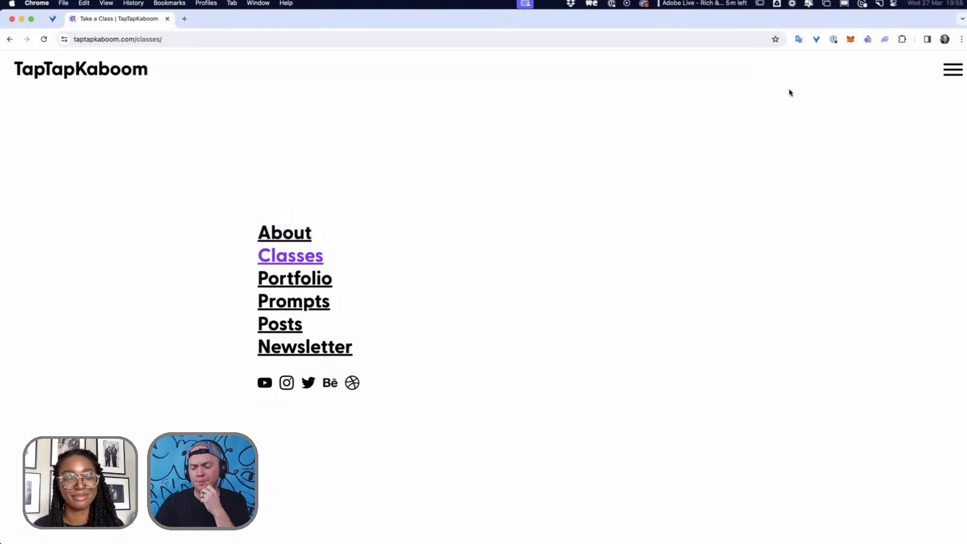
{"action": "left_click", "coordinate": [949, 71]}
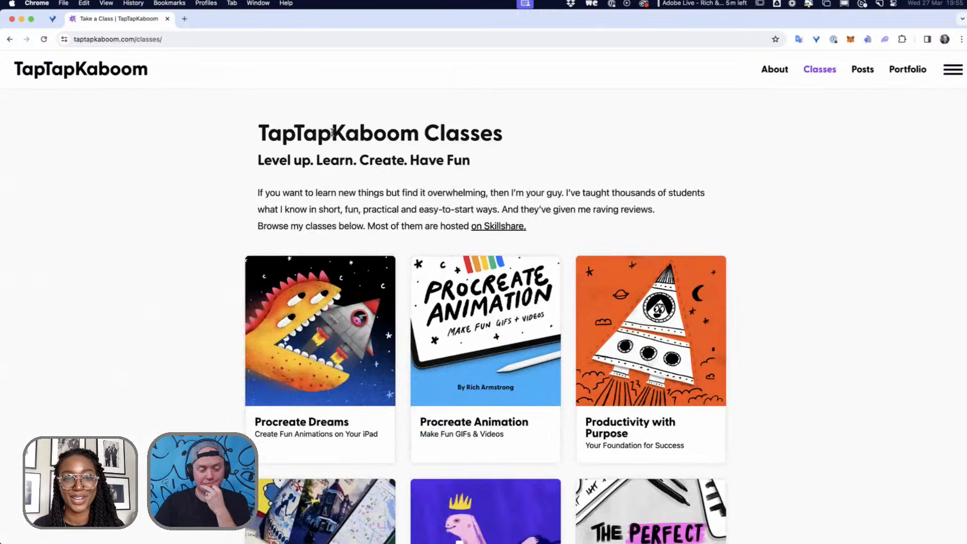
{"action": "left_click", "coordinate": [49, 77]}
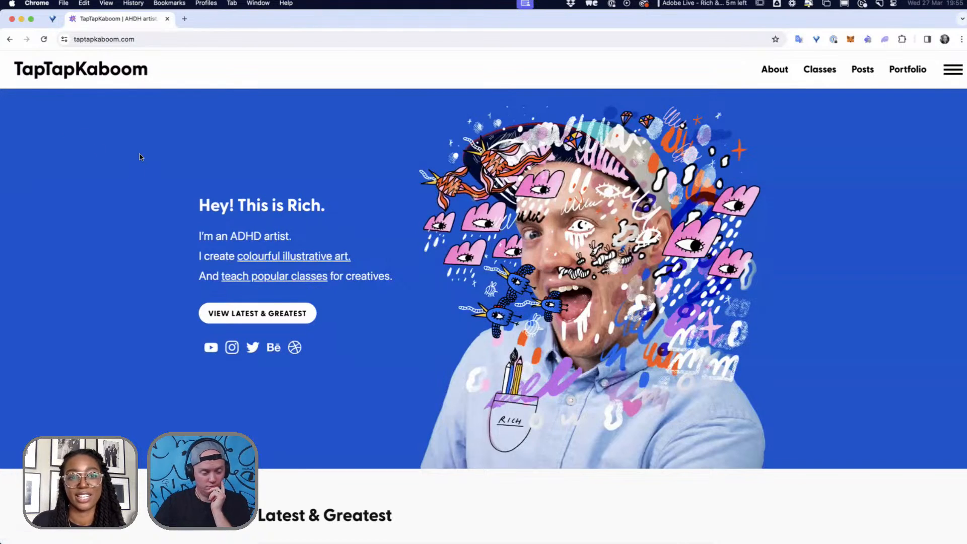
{"action": "scroll", "coordinate": [138, 153], "scroll_direction": "down", "scroll_amount": 4}
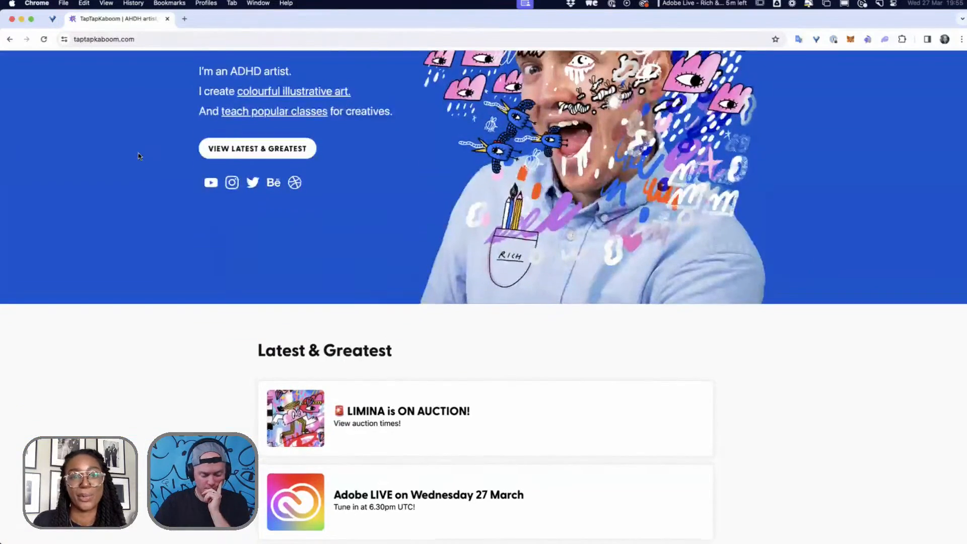
{"action": "scroll", "coordinate": [138, 156], "scroll_direction": "up", "scroll_amount": 4}
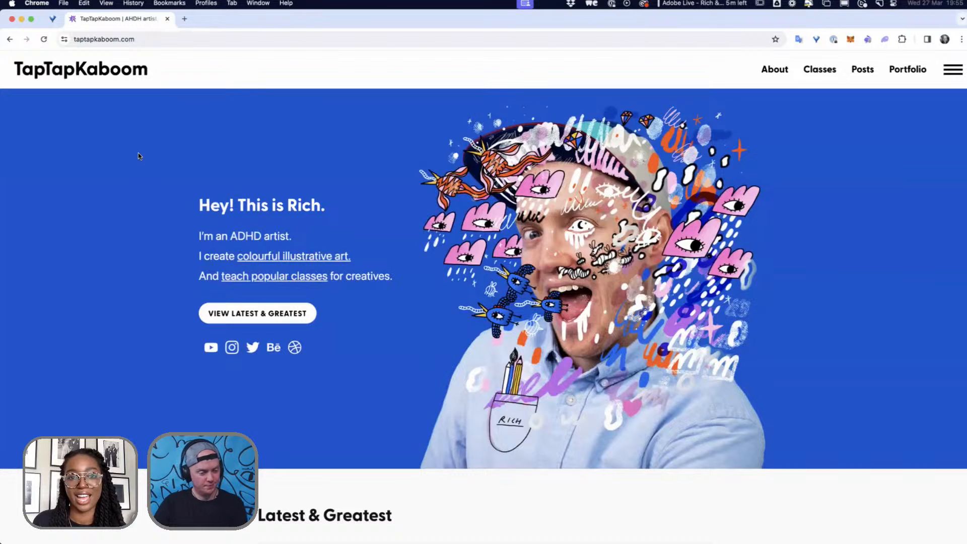
{"action": "key", "text": "super+Tab"}
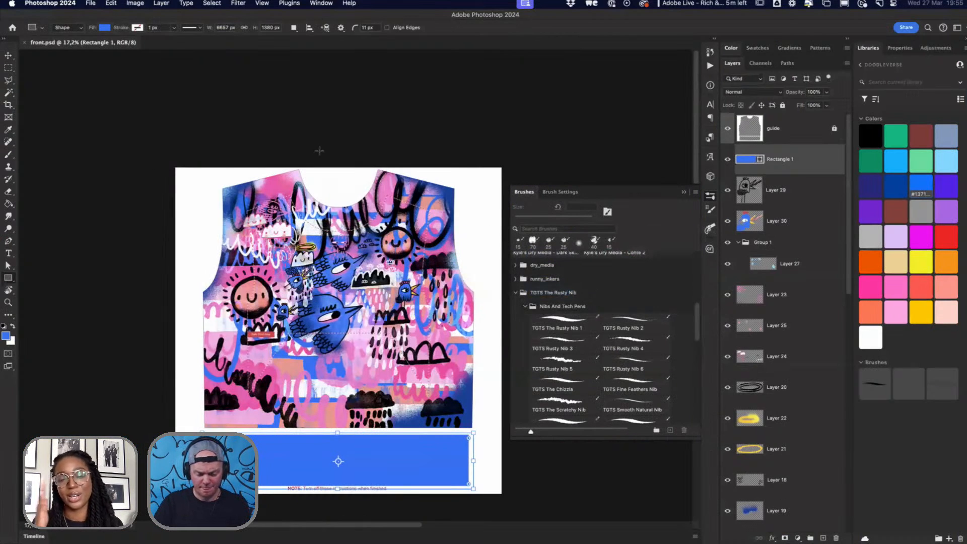